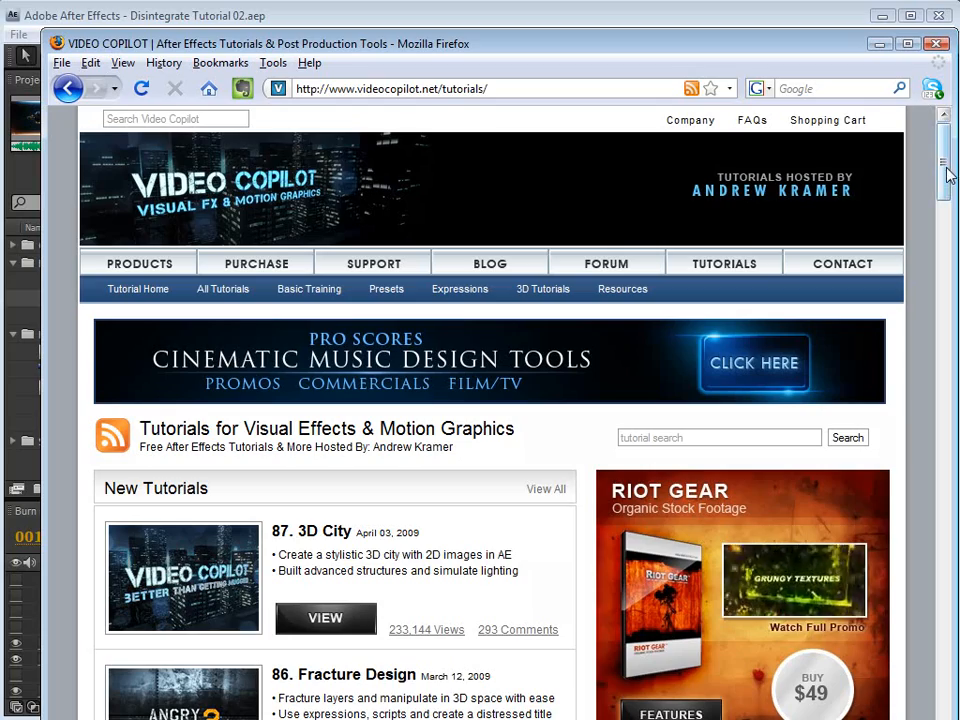
Browse the Video Copilot tutorials page through its 2007 and 2008 tutorial entries.
{"action": "scroll", "coordinate": [948, 186], "scroll_direction": "down", "scroll_amount": 3}
{"action": "left_click_drag", "start_coordinate": [948, 186], "coordinate": [955, 588]}
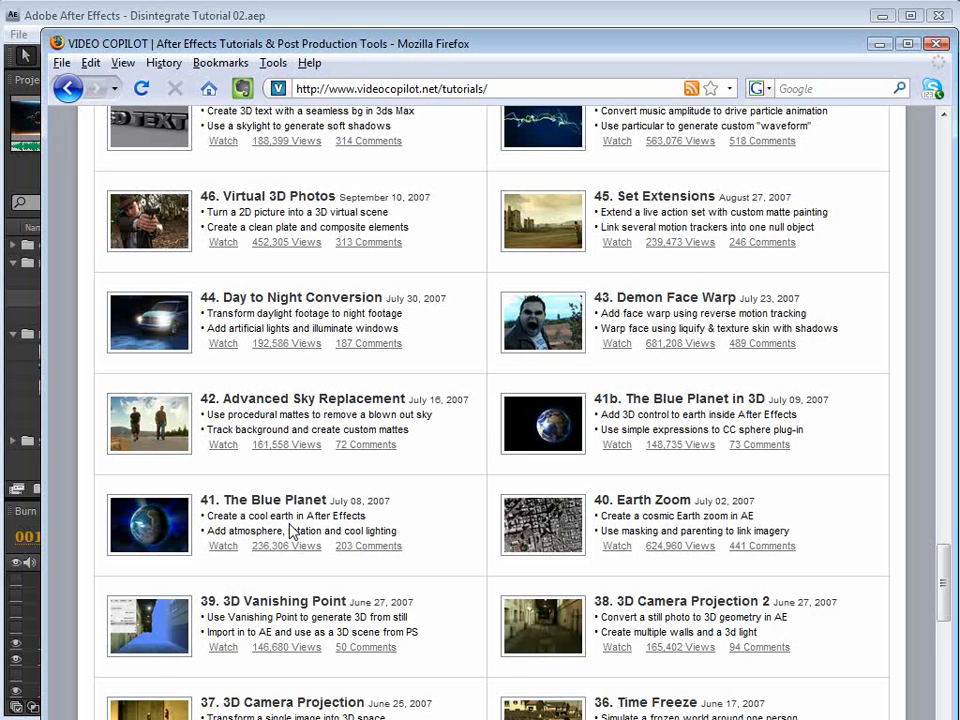
{"action": "left_click_drag", "start_coordinate": [943, 612], "coordinate": [954, 516]}
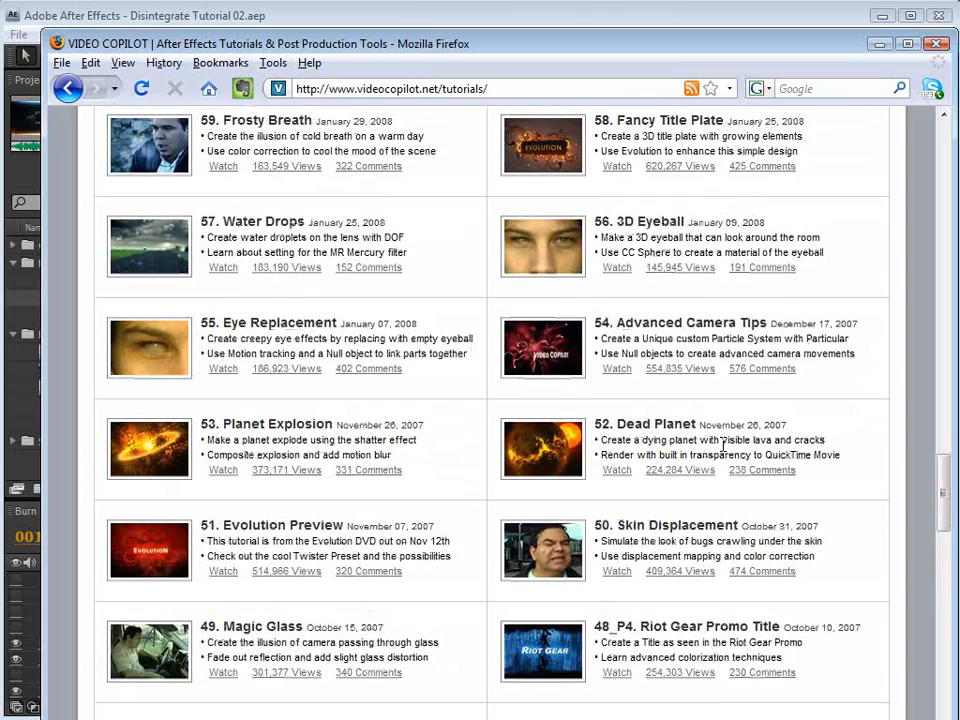
{"action": "mouse_move", "coordinate": [530, 452]}
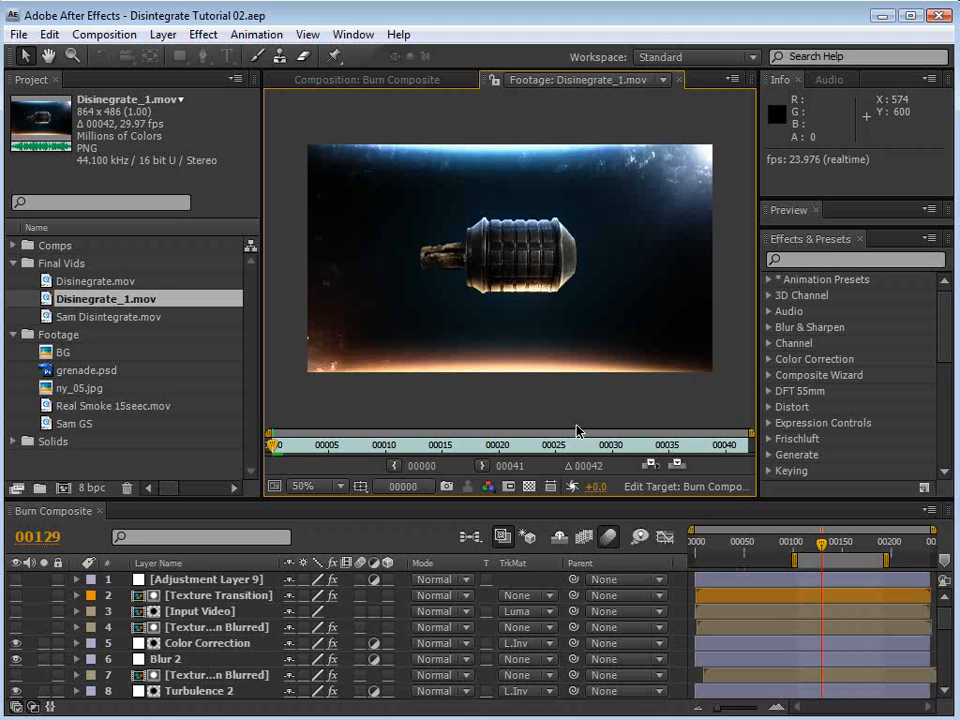
Switch to the movie player and play the Disinegrate_1 and Disinegrate clips, comparing their mid-disintegration frames side by side.
{"action": "key", "text": "alt+Tab"}
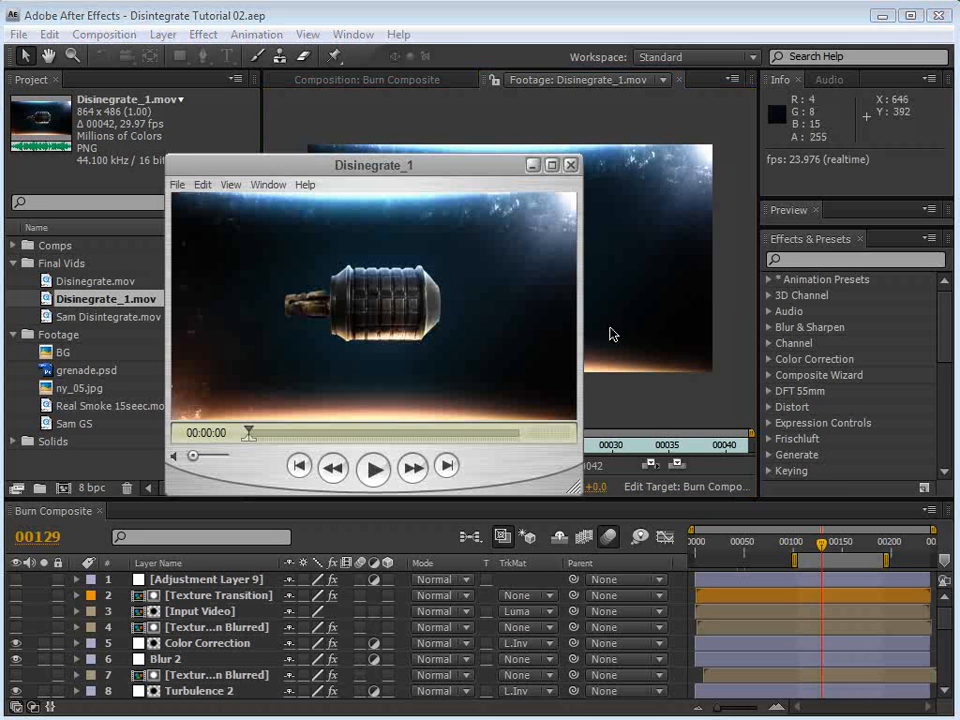
{"action": "left_click", "coordinate": [375, 474]}
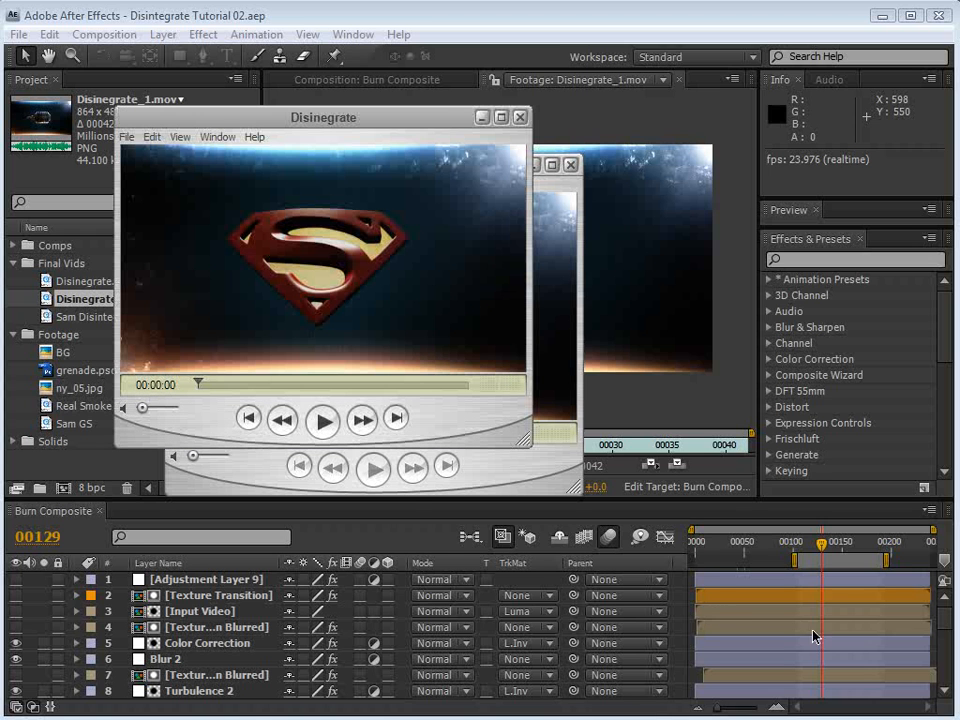
{"action": "left_click", "coordinate": [320, 422]}
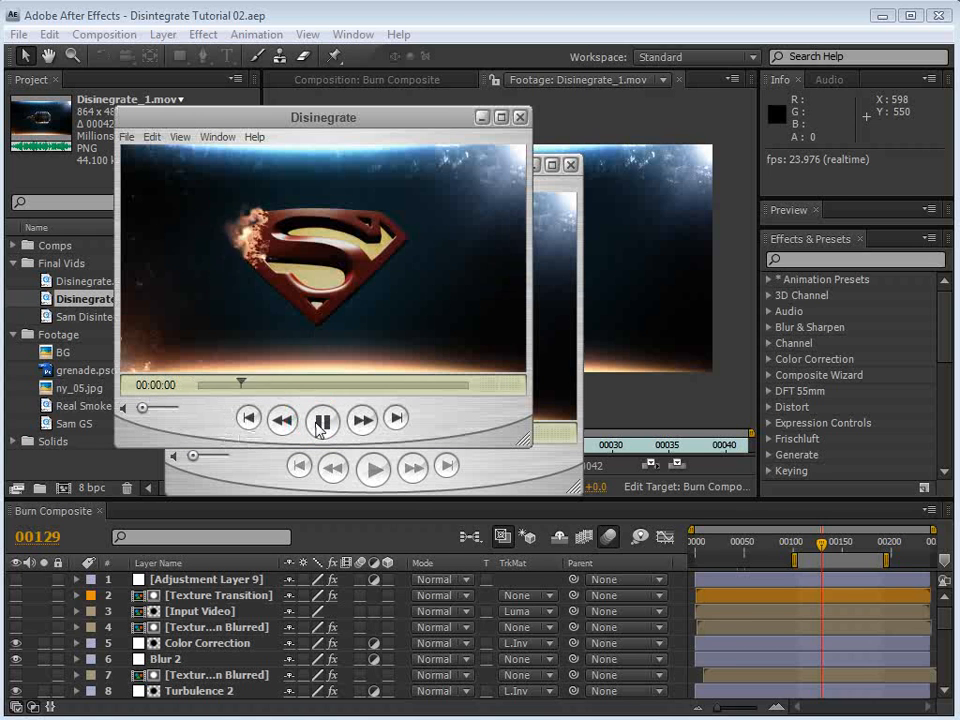
{"action": "left_click", "coordinate": [318, 423]}
{"action": "left_click_drag", "start_coordinate": [325, 118], "coordinate": [677, 157]}
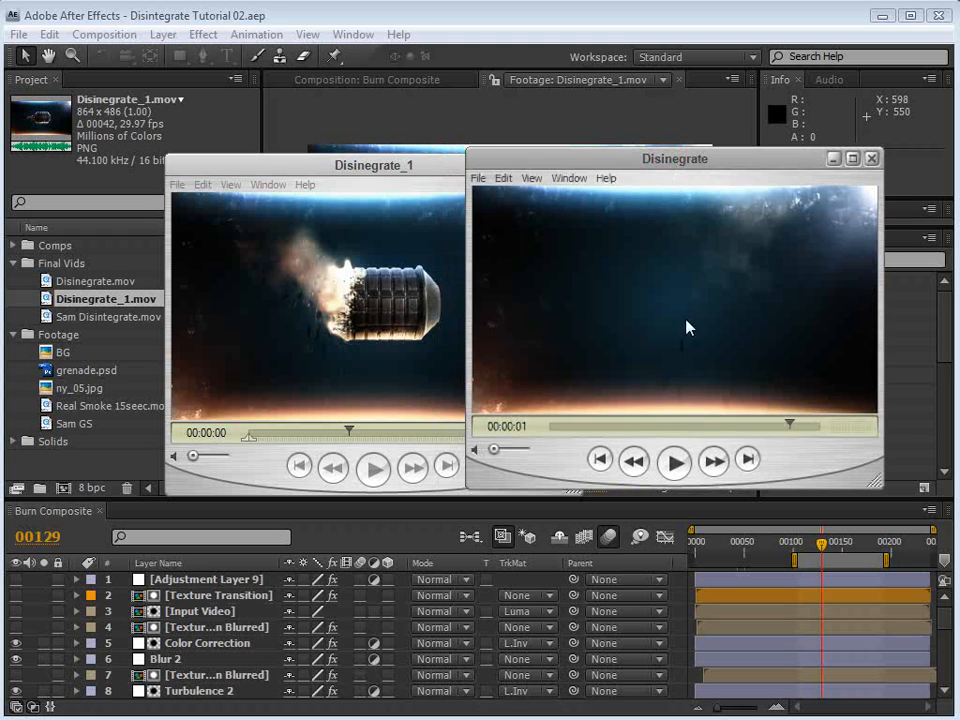
{"action": "left_click_drag", "start_coordinate": [789, 426], "coordinate": [648, 428]}
{"action": "left_click", "coordinate": [372, 431]}
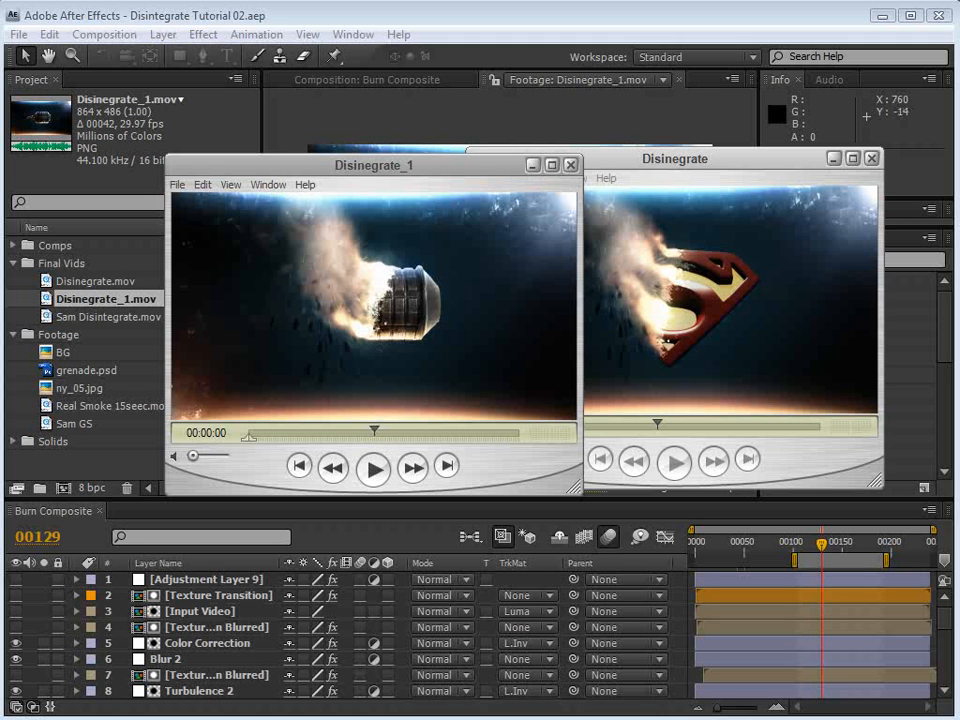
Play the Sam Disintegrate clip and examine the moment the fireball hits, frame by frame.
{"action": "key", "text": "alt+Tab"}
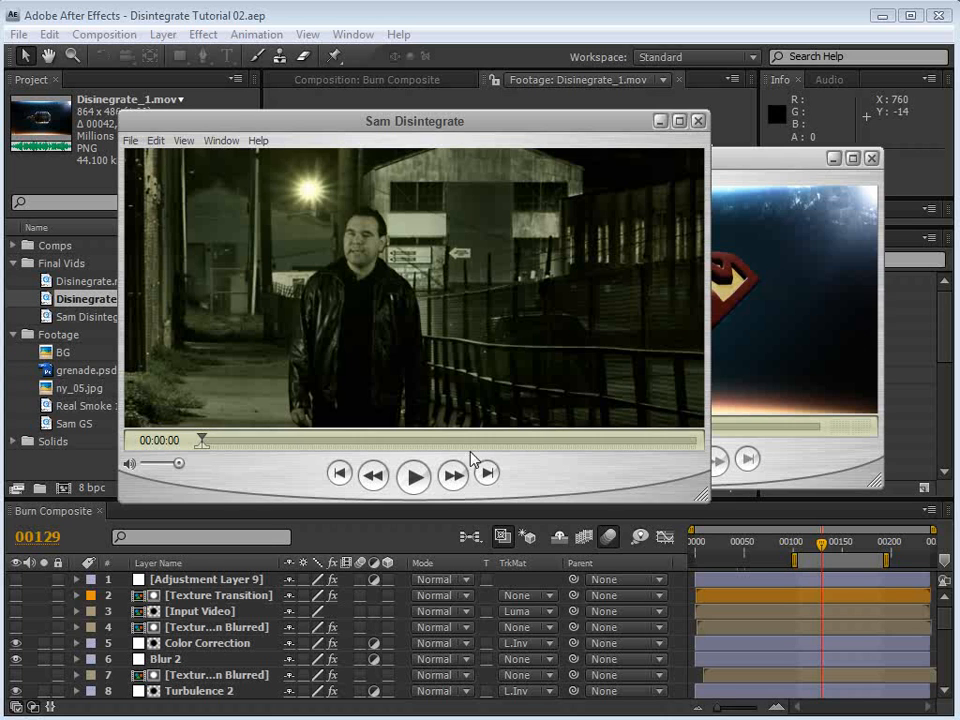
{"action": "left_click", "coordinate": [414, 477]}
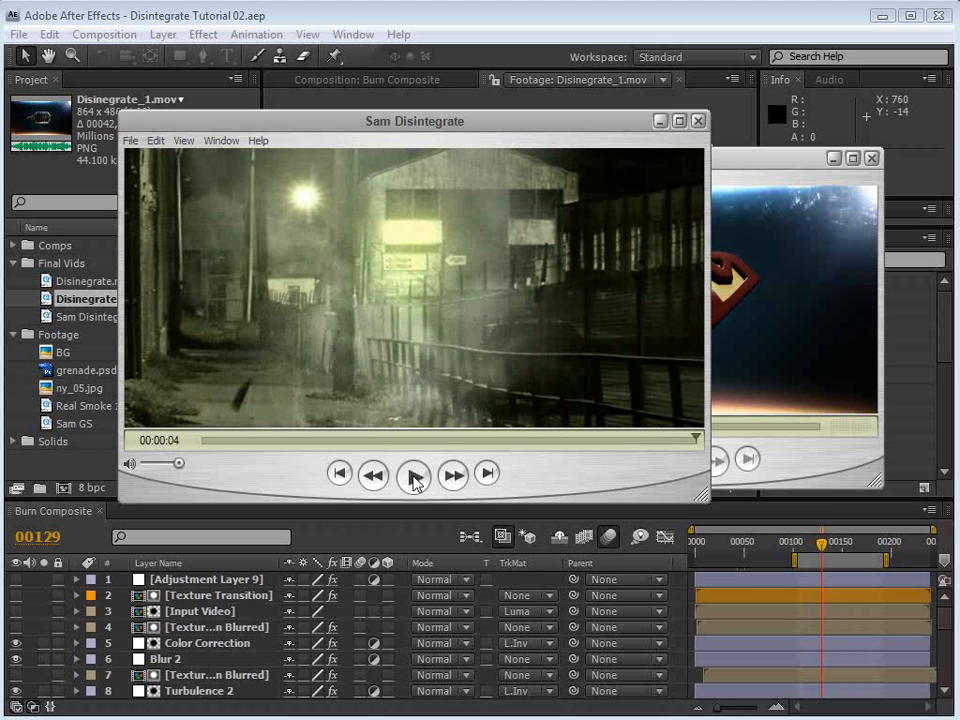
{"action": "left_click", "coordinate": [361, 440]}
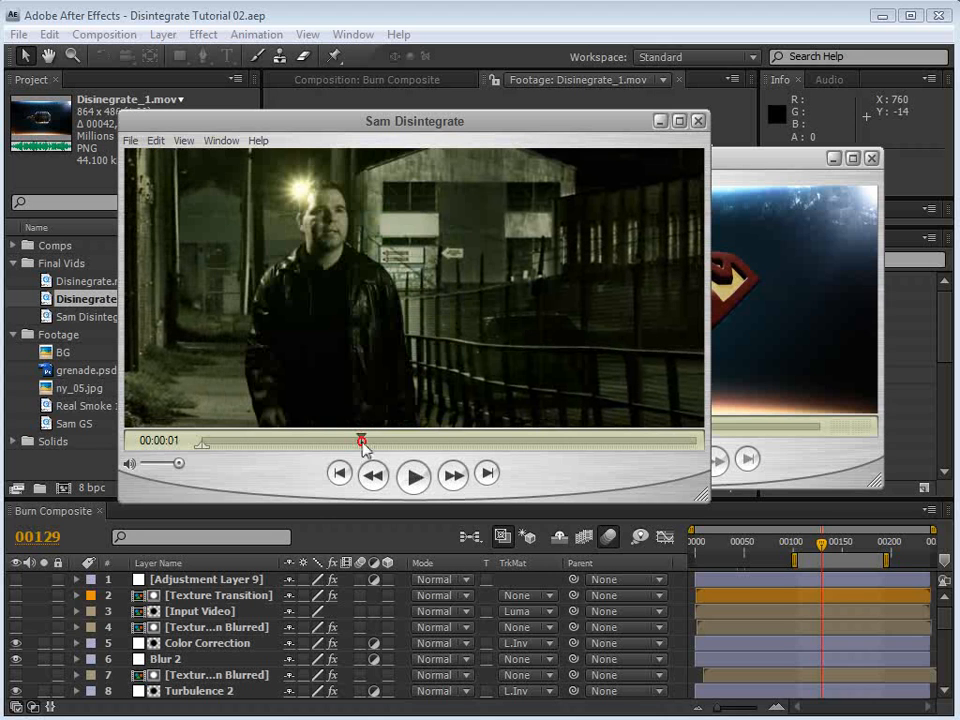
{"action": "left_click_drag", "start_coordinate": [472, 441], "coordinate": [540, 458]}
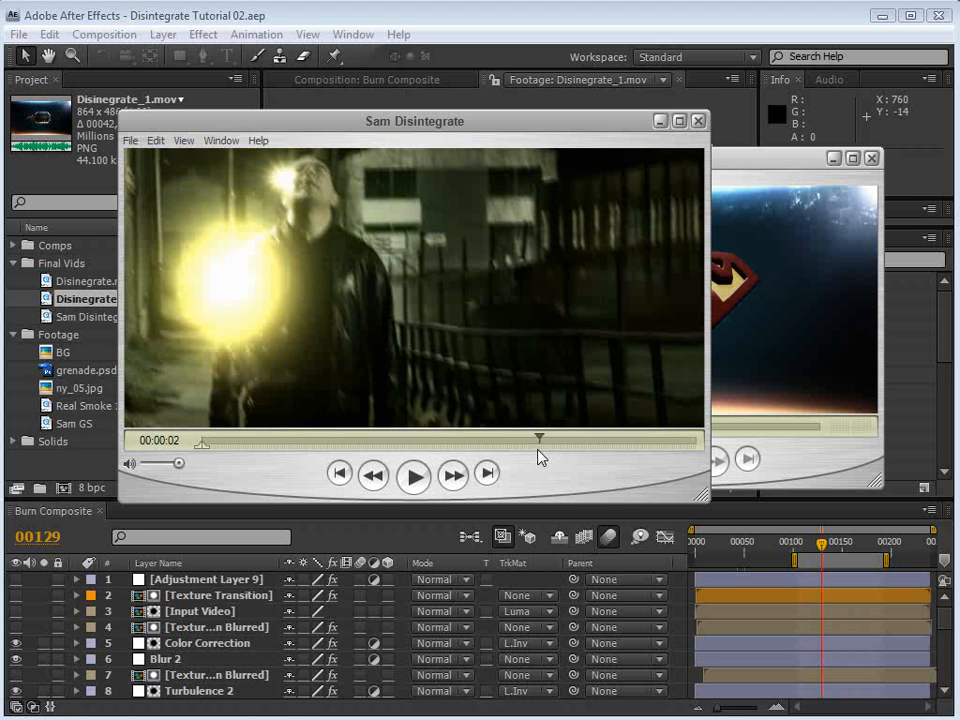
{"action": "key", "text": "Right"}
{"action": "key", "text": "Left"}
{"action": "key", "text": "Left"}
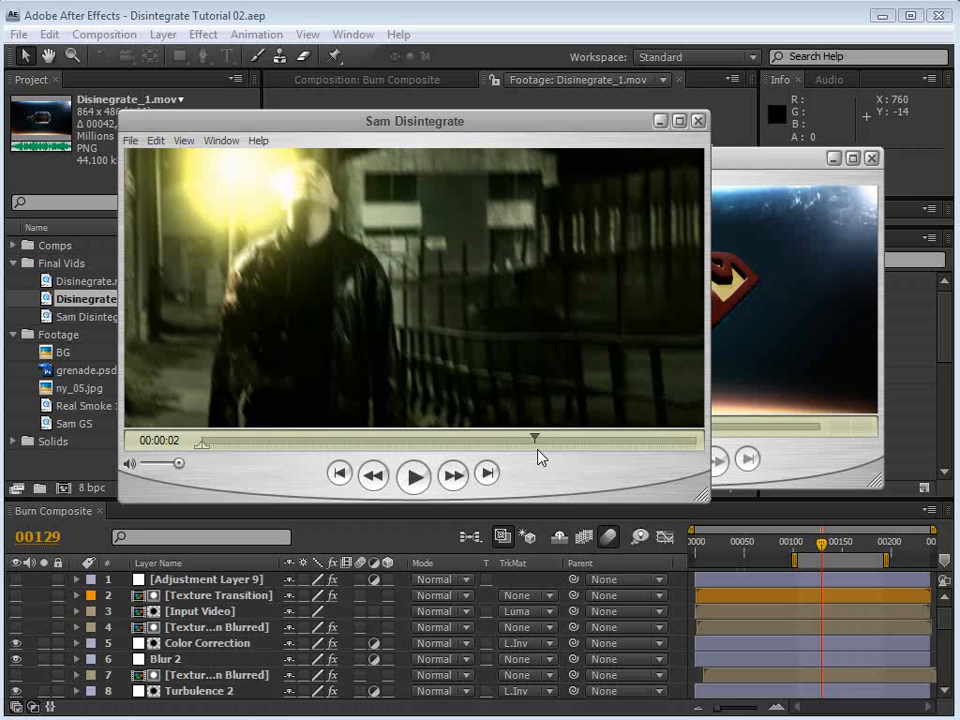
{"action": "key", "text": "Right"}
{"action": "key", "text": "Right"}
{"action": "key", "text": "Left"}
{"action": "key", "text": "Left"}
{"action": "mouse_move", "coordinate": [538, 446]}
{"action": "left_mouse_down"}
{"action": "mouse_move", "coordinate": [581, 443]}
{"action": "mouse_move", "coordinate": [536, 450]}
{"action": "mouse_move", "coordinate": [598, 459]}
{"action": "left_mouse_up"}
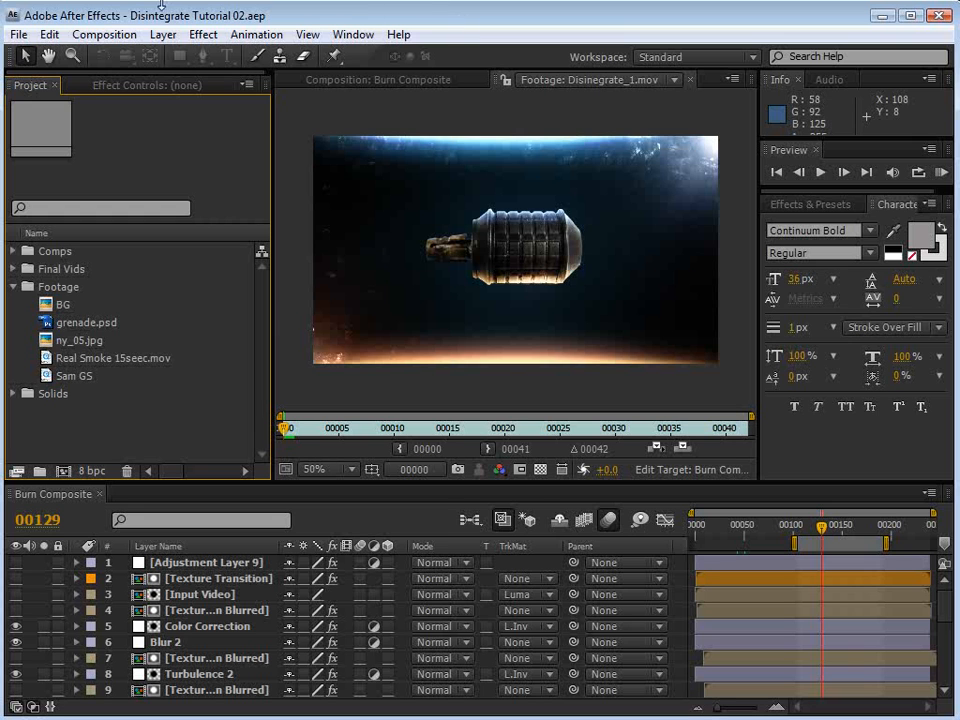
Raise the interface brightness in the Appearance preferences to a much lighter grey.
{"action": "left_click", "coordinate": [49, 34]}
{"action": "mouse_move", "coordinate": [133, 514]}
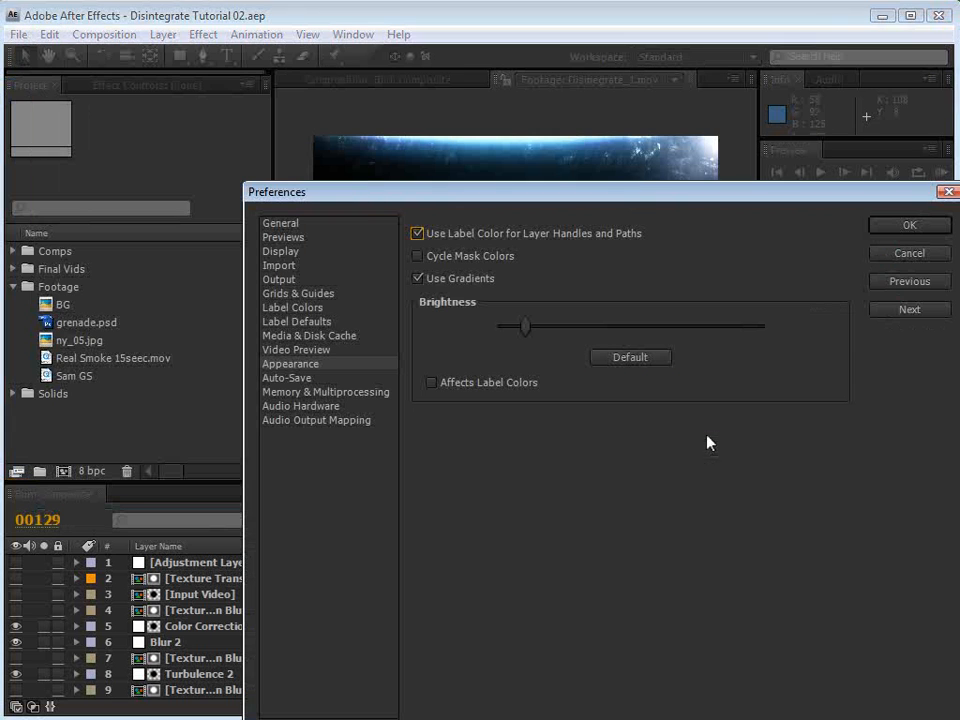
{"action": "left_click_drag", "start_coordinate": [527, 326], "coordinate": [712, 342]}
{"action": "left_click", "coordinate": [903, 226]}
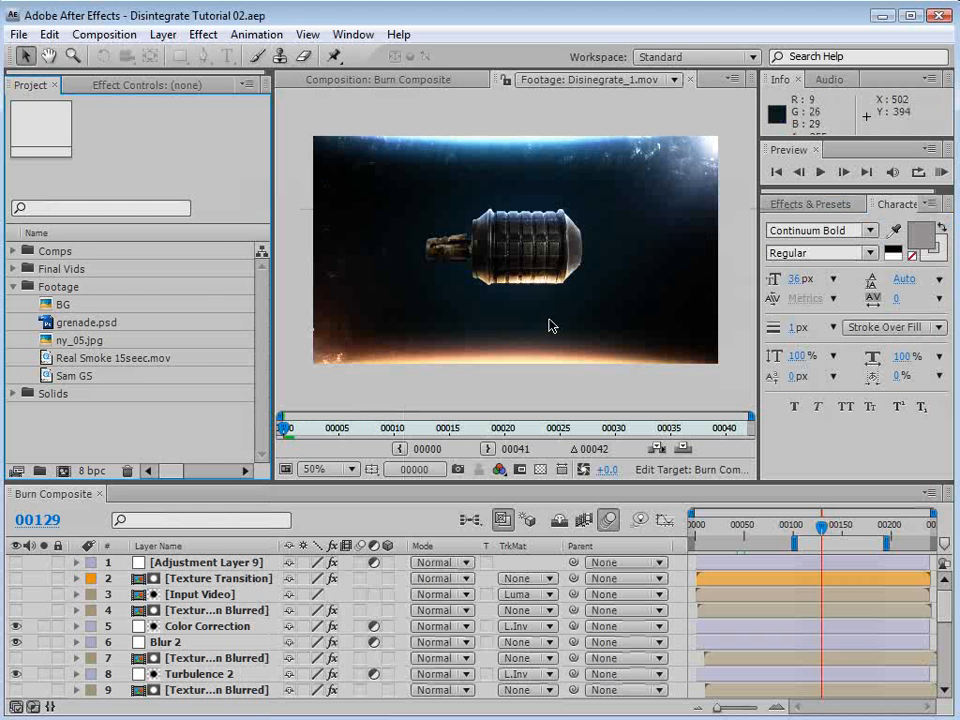
Create a composition named TEXTURE COMP with the NTSC D1 Widescreen Square Pixel preset and a frame rate of 23.976 fps.
{"action": "left_click", "coordinate": [110, 40]}
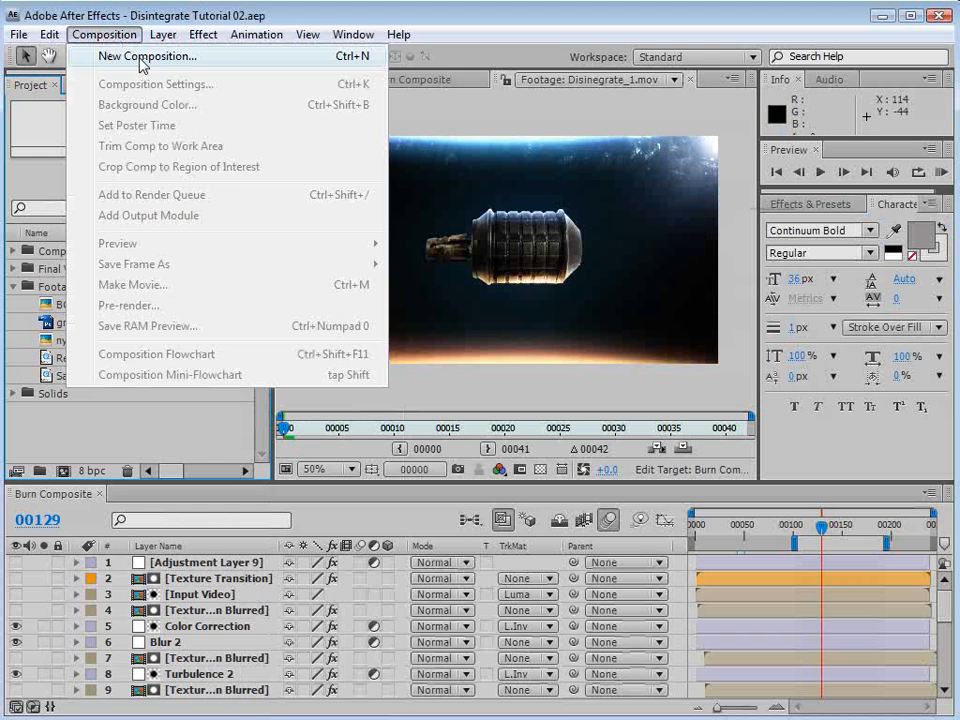
{"action": "left_click", "coordinate": [266, 57]}
{"action": "left_click_drag", "start_coordinate": [561, 226], "coordinate": [454, 228]}
{"action": "type", "text": "TEXTURE COMP"}
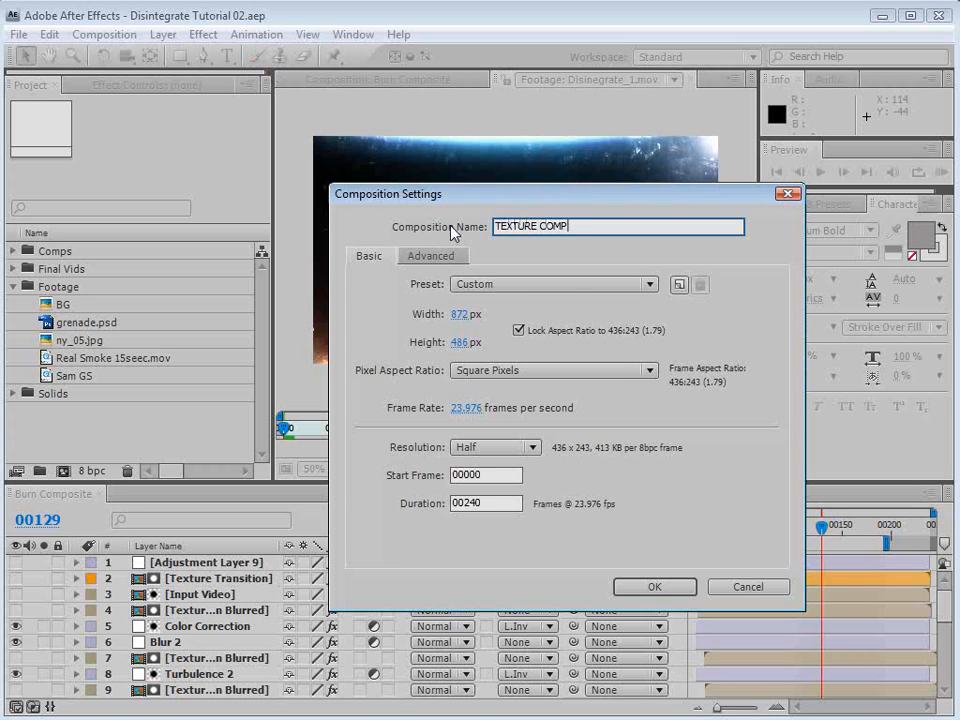
{"action": "left_click", "coordinate": [519, 285]}
{"action": "left_click", "coordinate": [585, 507]}
{"action": "double_click", "coordinate": [508, 406]}
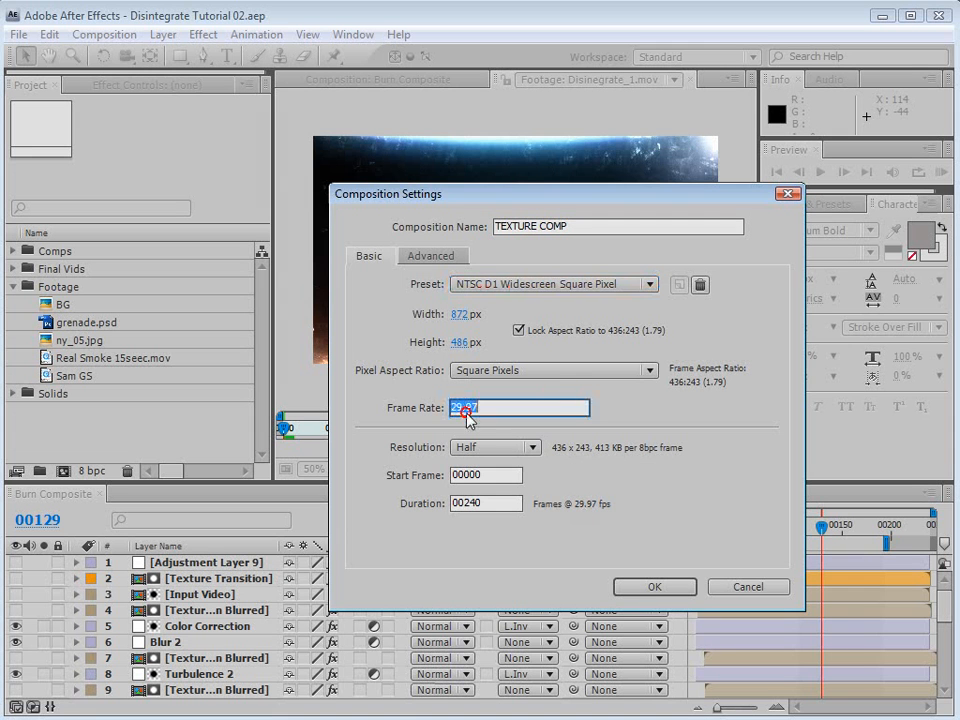
{"action": "type", "text": "23.976"}
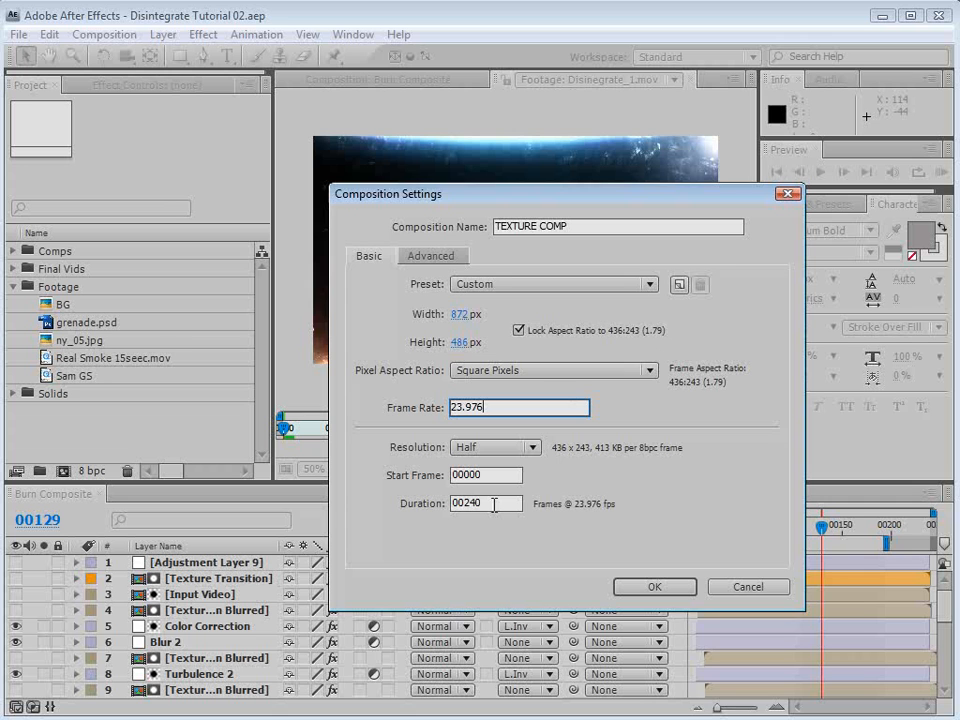
{"action": "left_click", "coordinate": [655, 595]}
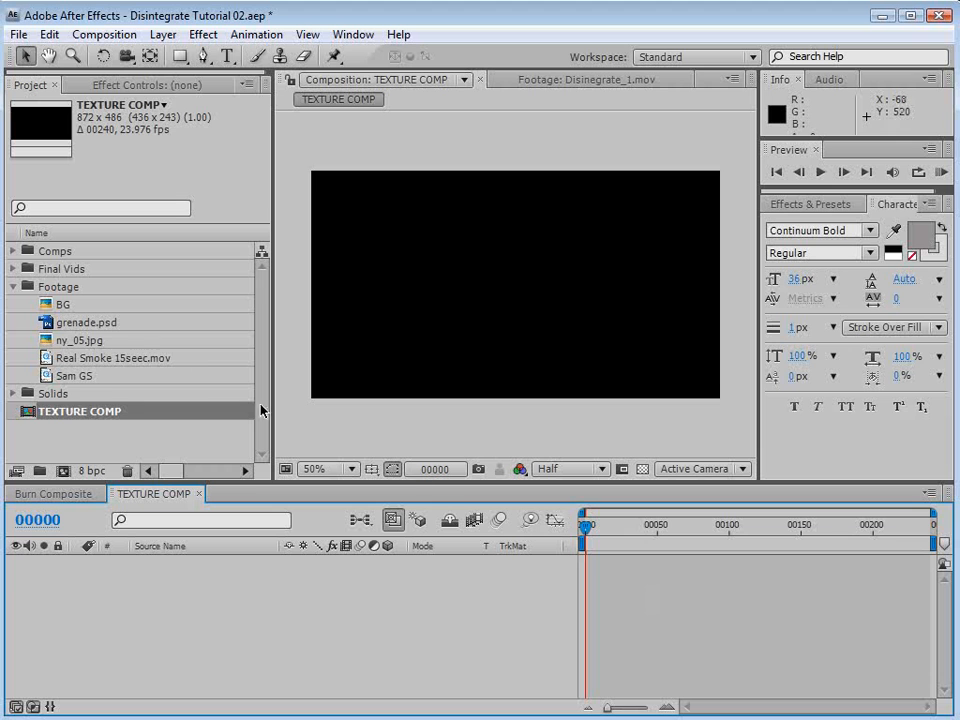
Add ny_05.jpg to TEXTURE COMP and scale it down proportionally until it slightly overfills the frame.
{"action": "left_click_drag", "start_coordinate": [80, 340], "coordinate": [579, 565]}
{"action": "scroll", "coordinate": [514, 305], "scroll_direction": "down", "scroll_amount": 2}
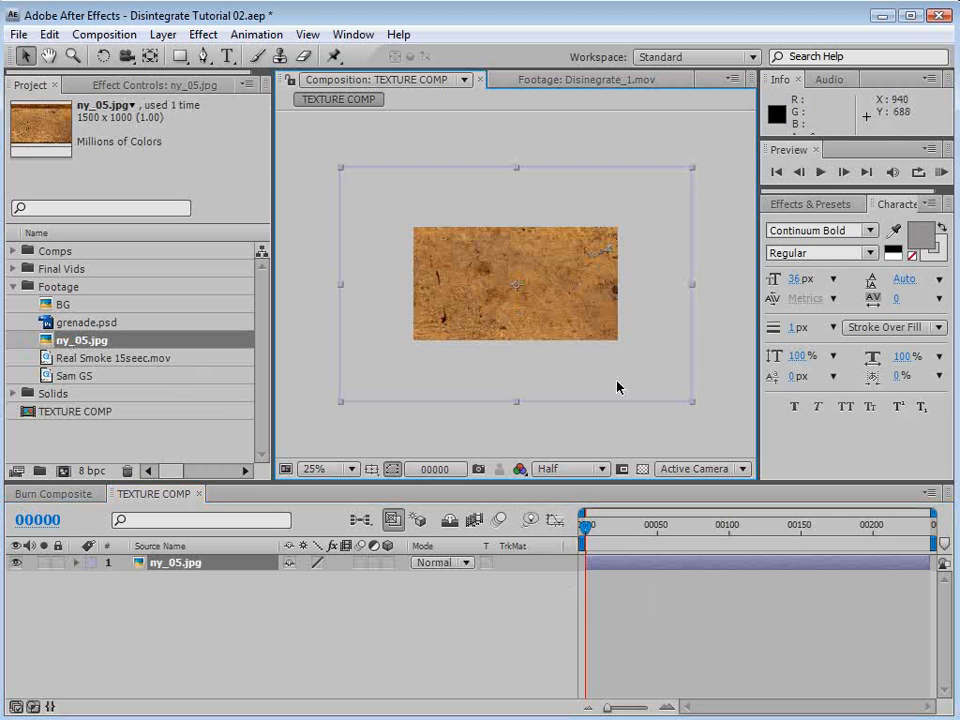
{"action": "left_click_drag", "start_coordinate": [692, 400], "coordinate": [630, 363]}
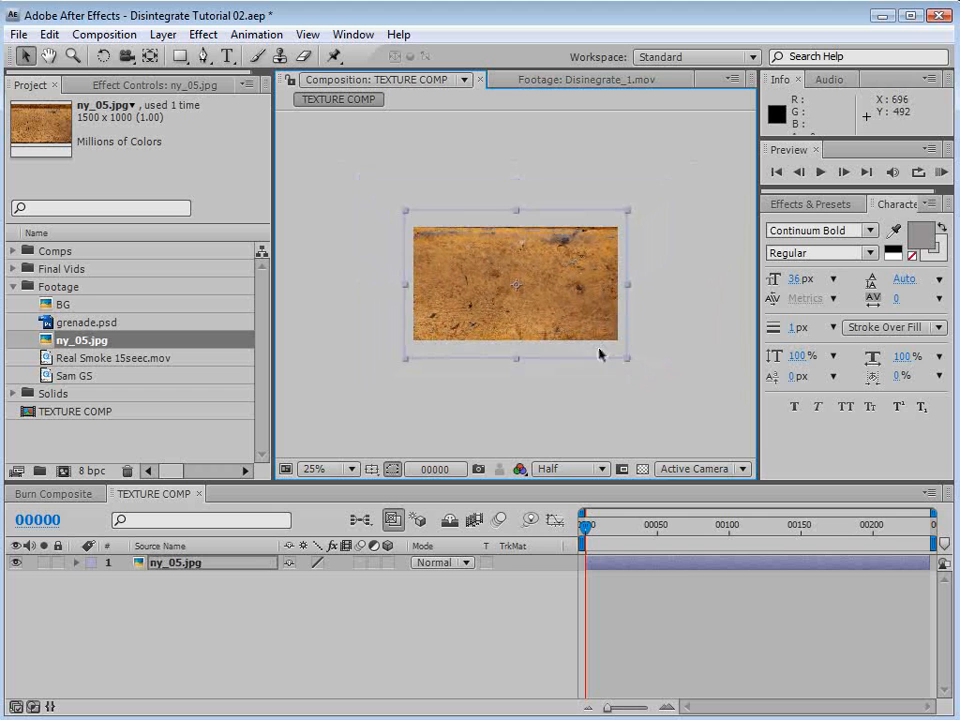
{"action": "left_click", "coordinate": [551, 396]}
{"action": "scroll", "coordinate": [549, 397], "scroll_direction": "up", "scroll_amount": 2}
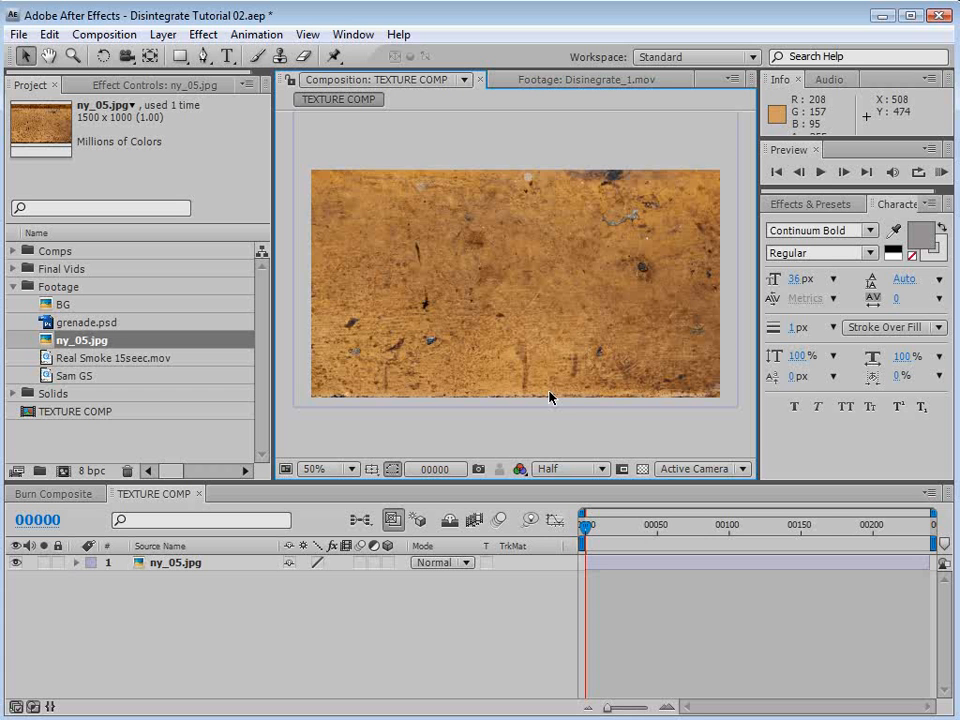
Create a comp-sized 872 x 486 px yellow solid named trans above the texture layer.
{"action": "left_click", "coordinate": [163, 34]}
{"action": "mouse_move", "coordinate": [130, 57]}
{"action": "left_click", "coordinate": [563, 78]}
{"action": "type", "text": "trans"}
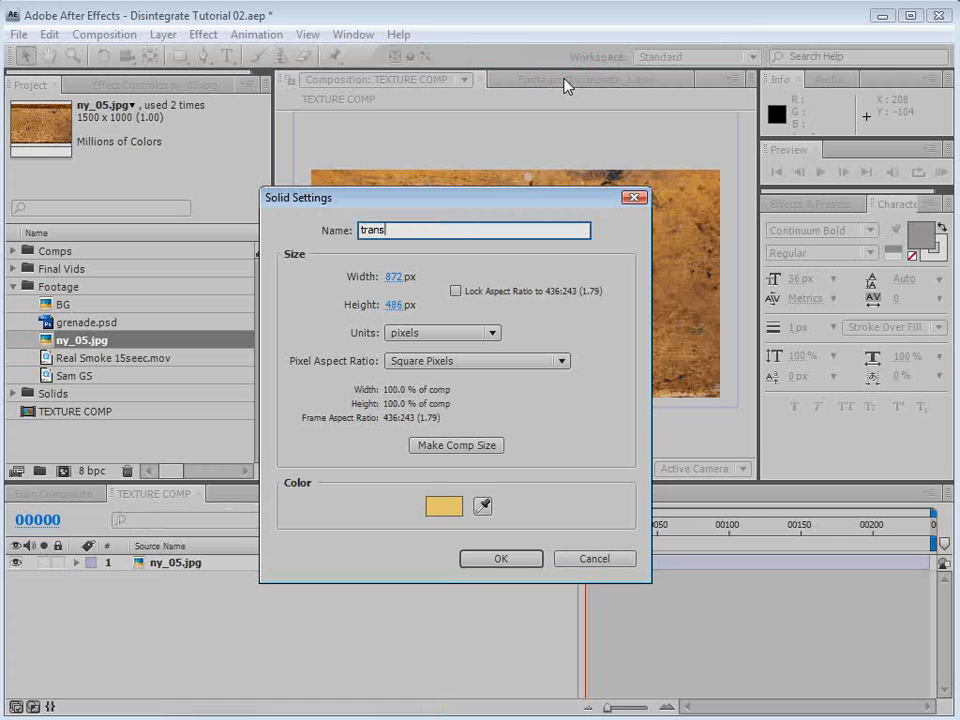
{"action": "left_click", "coordinate": [501, 559]}
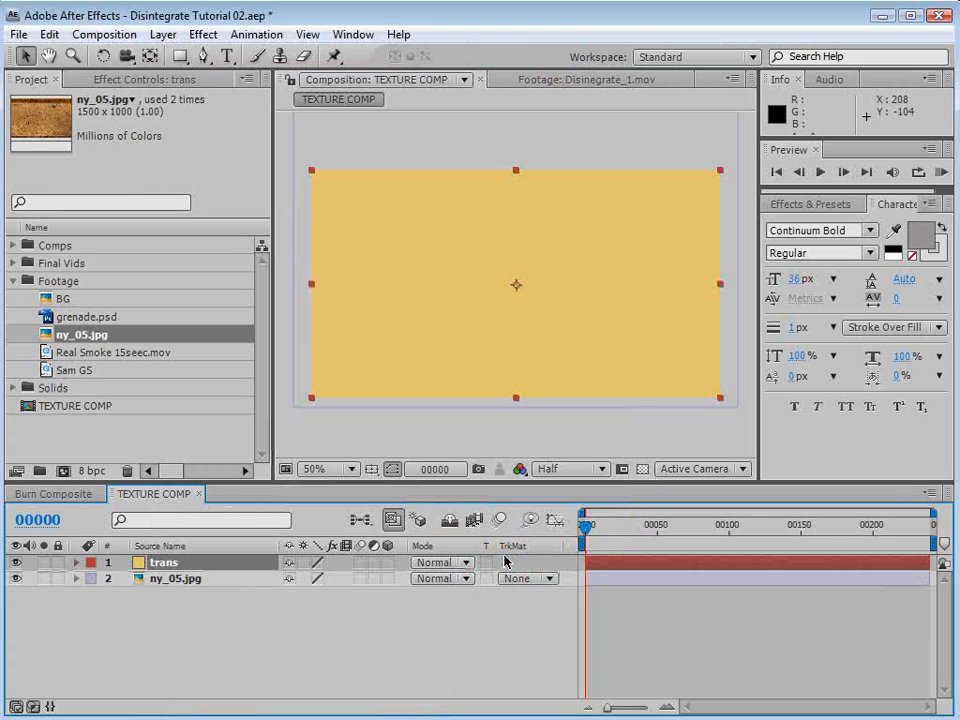
Apply the Linear Wipe transition effect to the trans solid.
{"action": "left_click", "coordinate": [203, 34]}
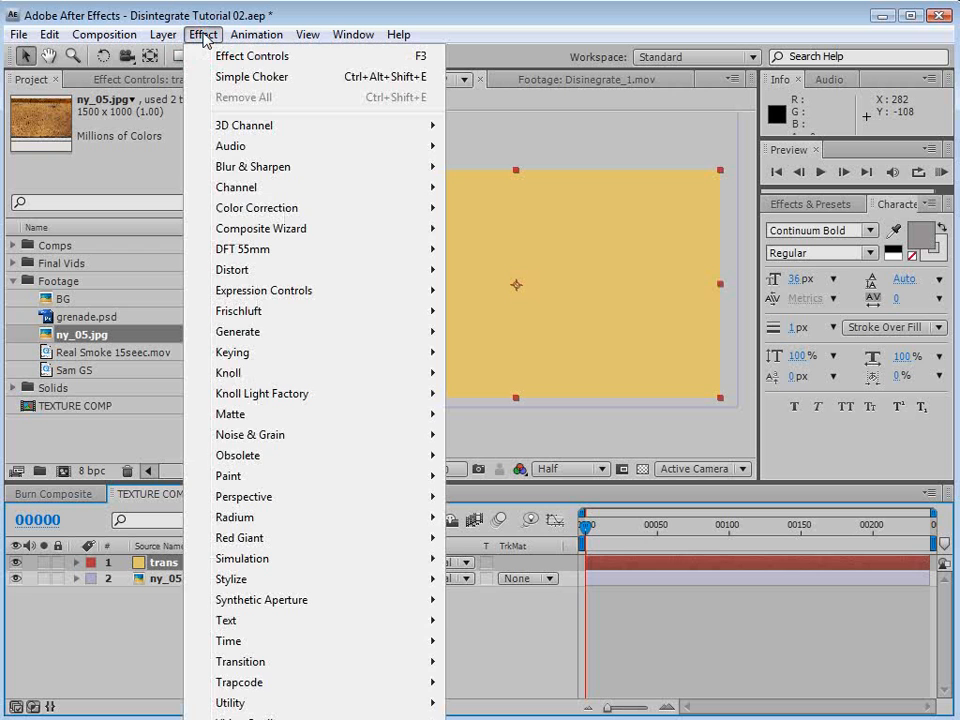
{"action": "mouse_move", "coordinate": [270, 671]}
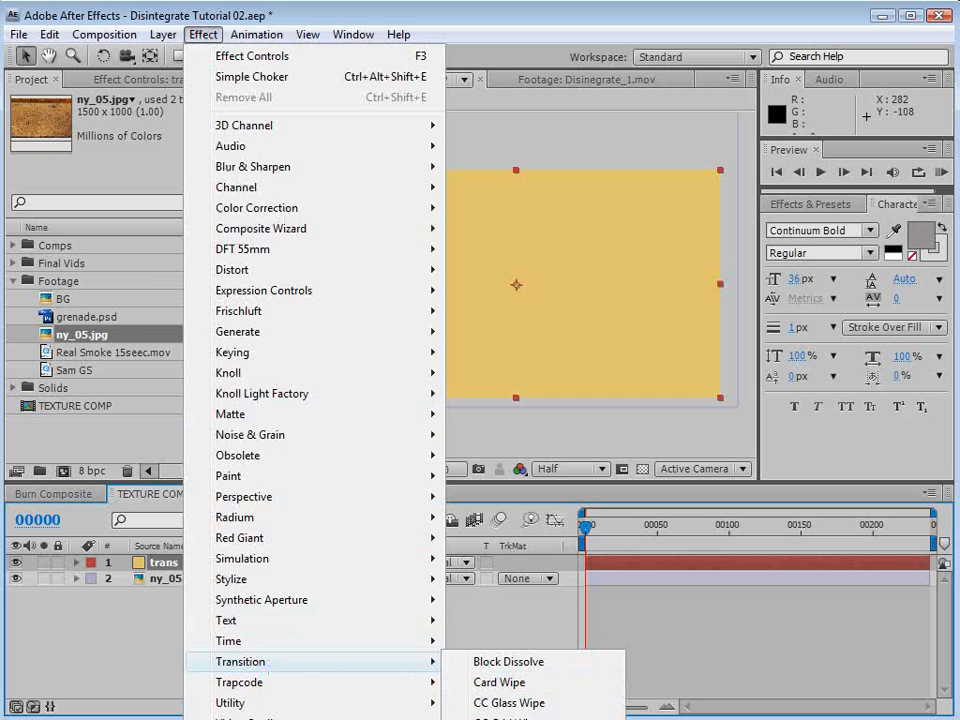
{"action": "left_click", "coordinate": [508, 715]}
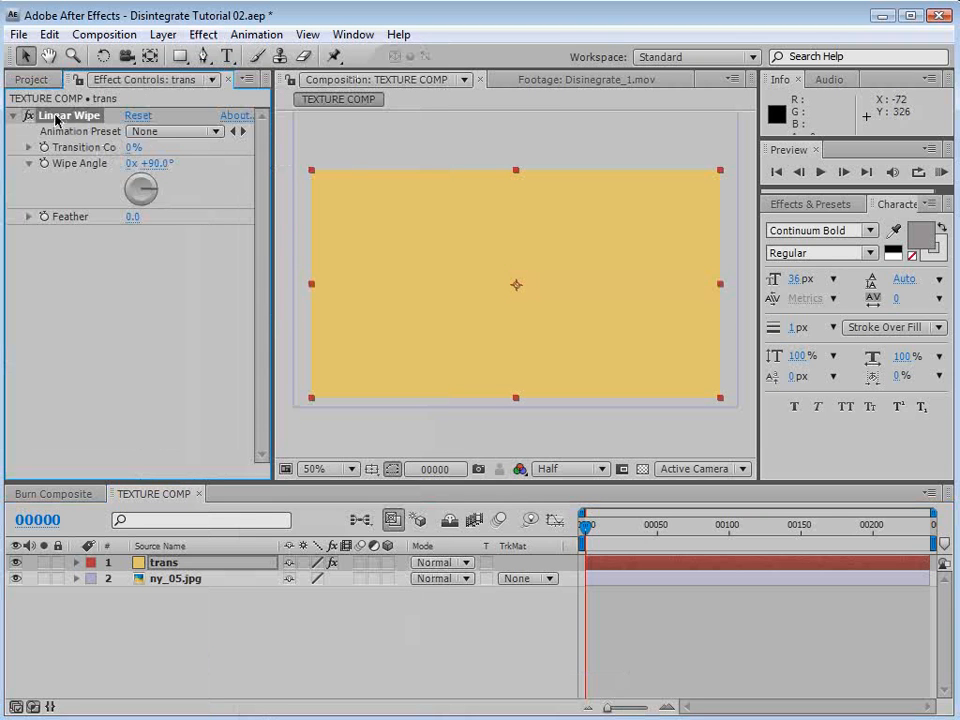
Keyframe the Linear Wipe's Transition Completion from 0% at frame 101 to 100% at frame 160 and reveal its keyframes.
{"action": "left_click_drag", "start_coordinate": [692, 525], "coordinate": [731, 555]}
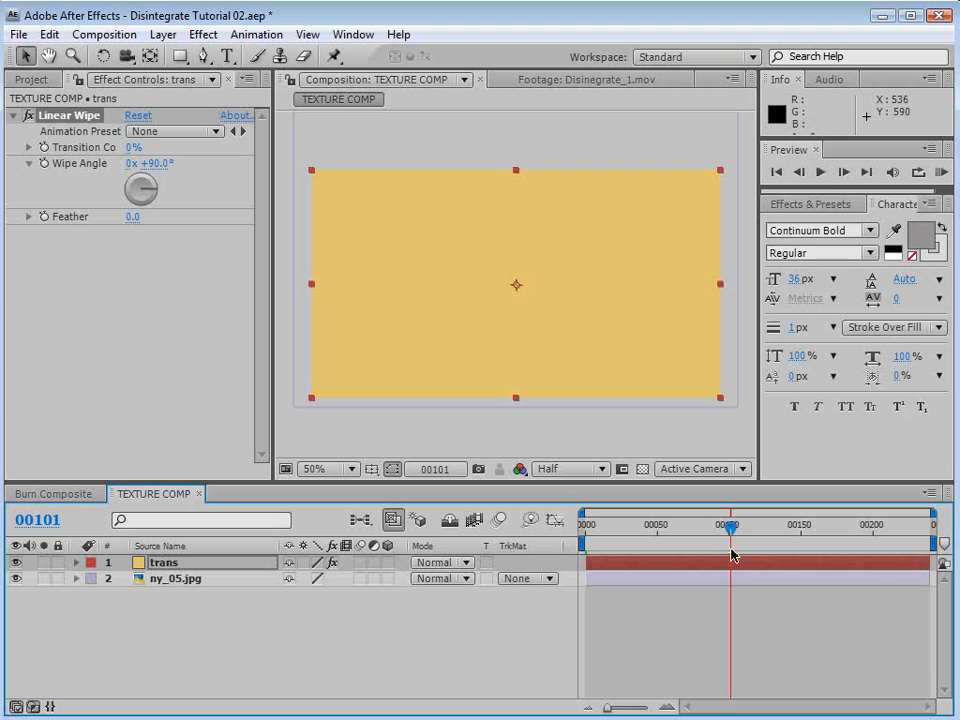
{"action": "left_click", "coordinate": [44, 148]}
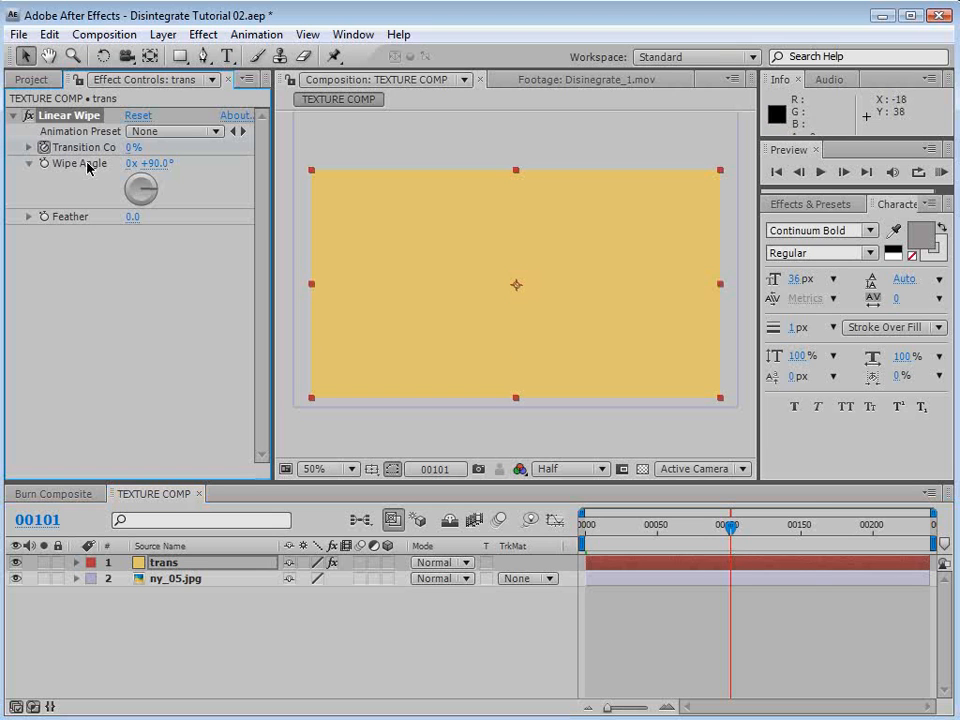
{"action": "left_click", "coordinate": [814, 528]}
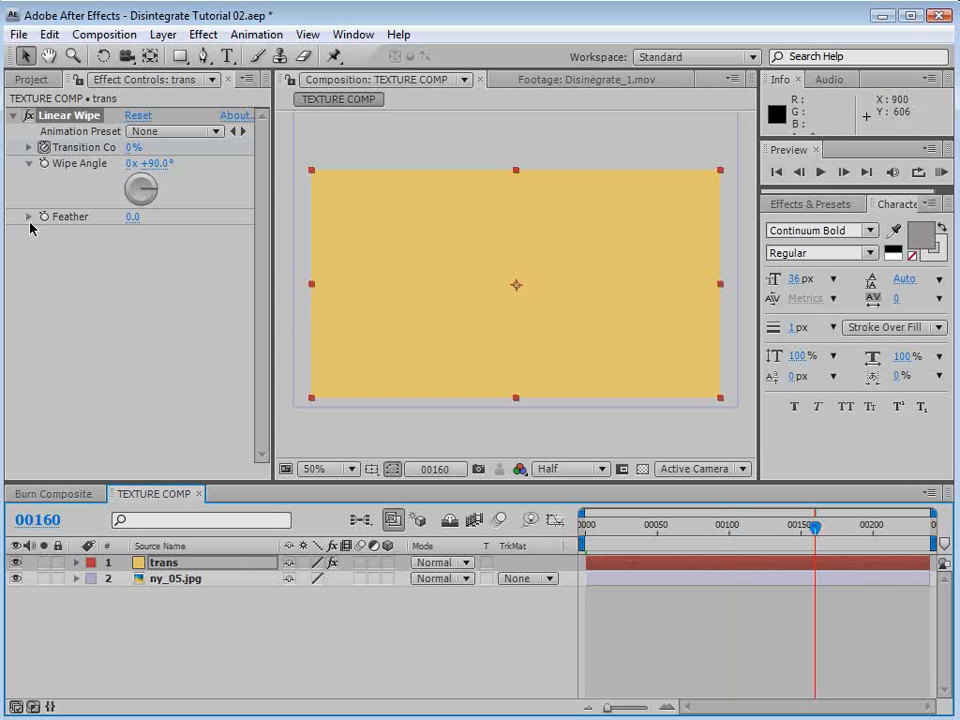
{"action": "left_click_drag", "start_coordinate": [127, 148], "coordinate": [332, 152]}
{"action": "key", "text": "u"}
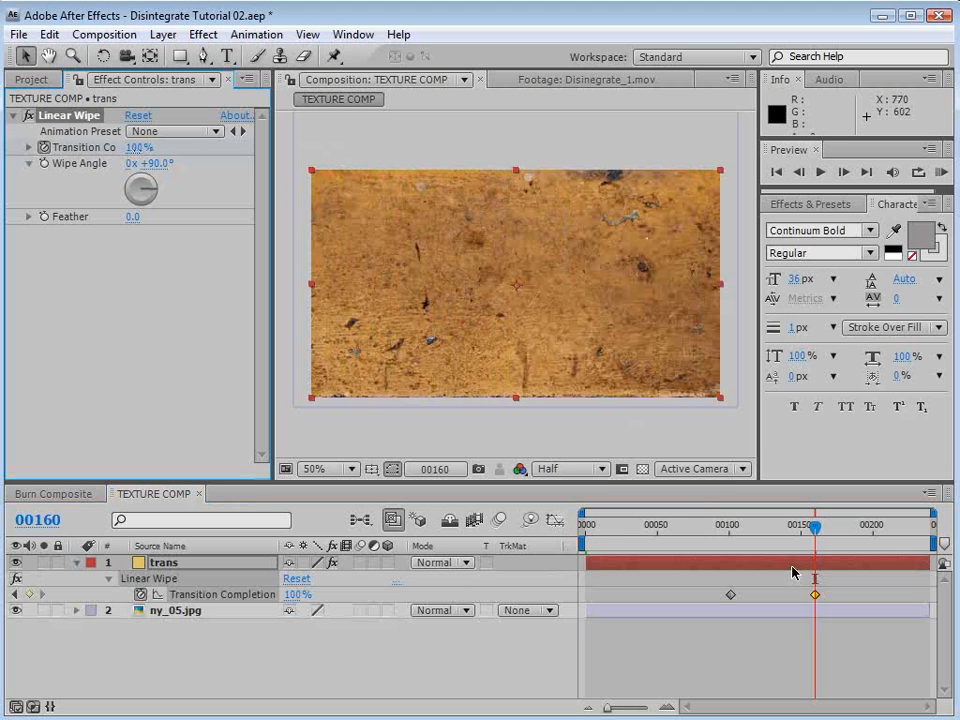
Set the Linear Wipe's Feather to 400 and preview the softened wipe around frame 127.
{"action": "left_click_drag", "start_coordinate": [814, 530], "coordinate": [754, 535]}
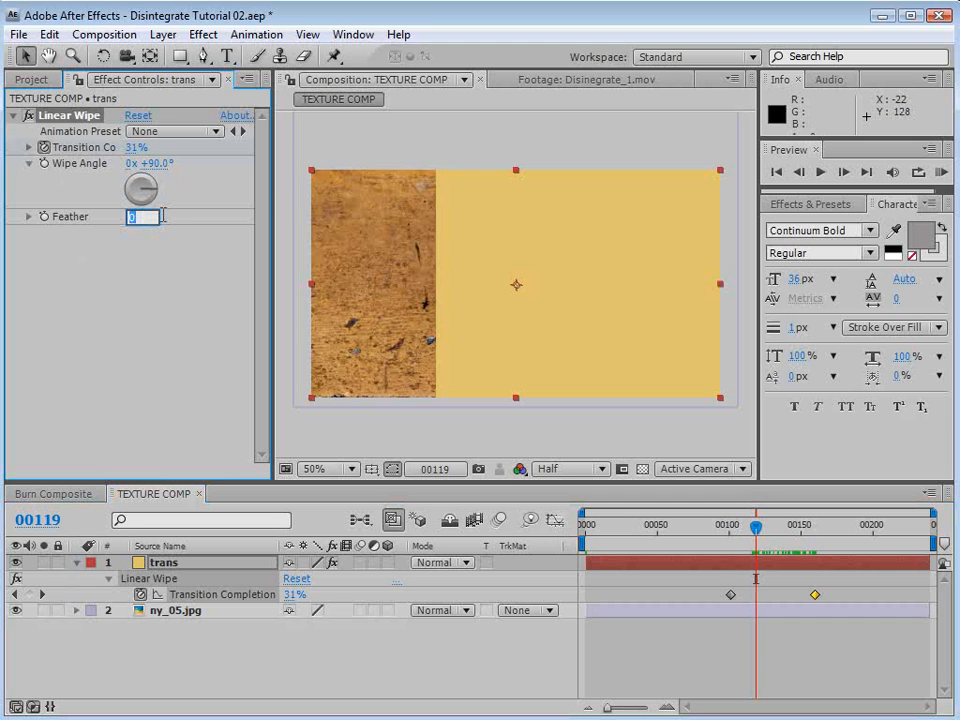
{"action": "key", "text": "Return"}
{"action": "mouse_move", "coordinate": [778, 551]}
{"action": "left_mouse_down"}
{"action": "mouse_move", "coordinate": [746, 544]}
{"action": "mouse_move", "coordinate": [778, 553]}
{"action": "mouse_move", "coordinate": [769, 546]}
{"action": "mouse_move", "coordinate": [770, 563]}
{"action": "left_mouse_up"}
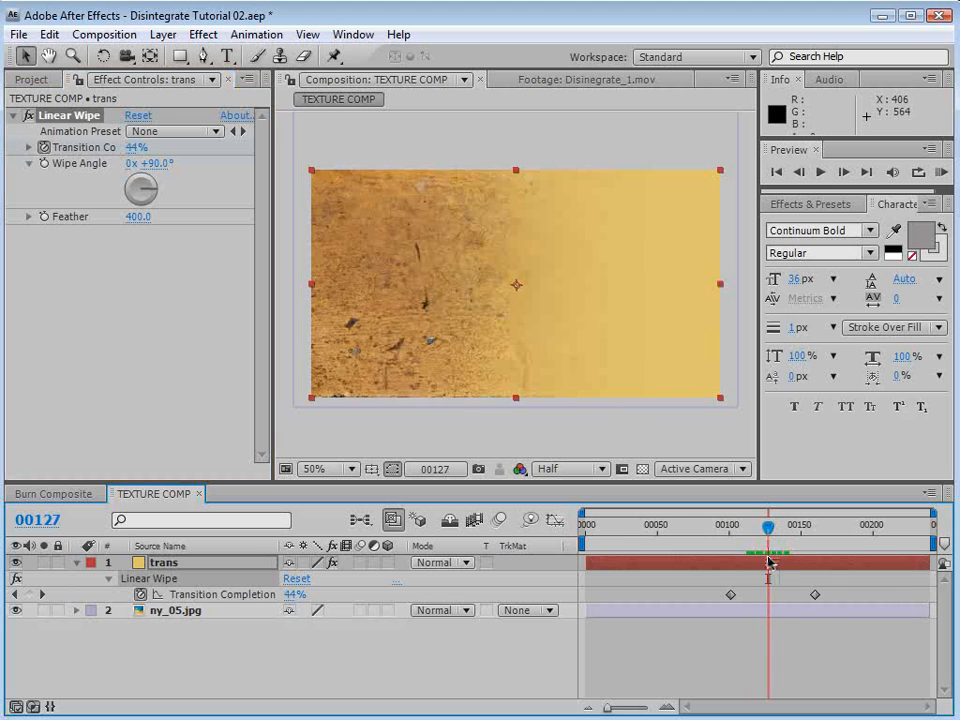
Hide the ny_05.jpg layer and show the transparency grid to inspect the trans solid's feathered wipe.
{"action": "left_click", "coordinate": [15, 610]}
{"action": "left_click", "coordinate": [642, 468]}
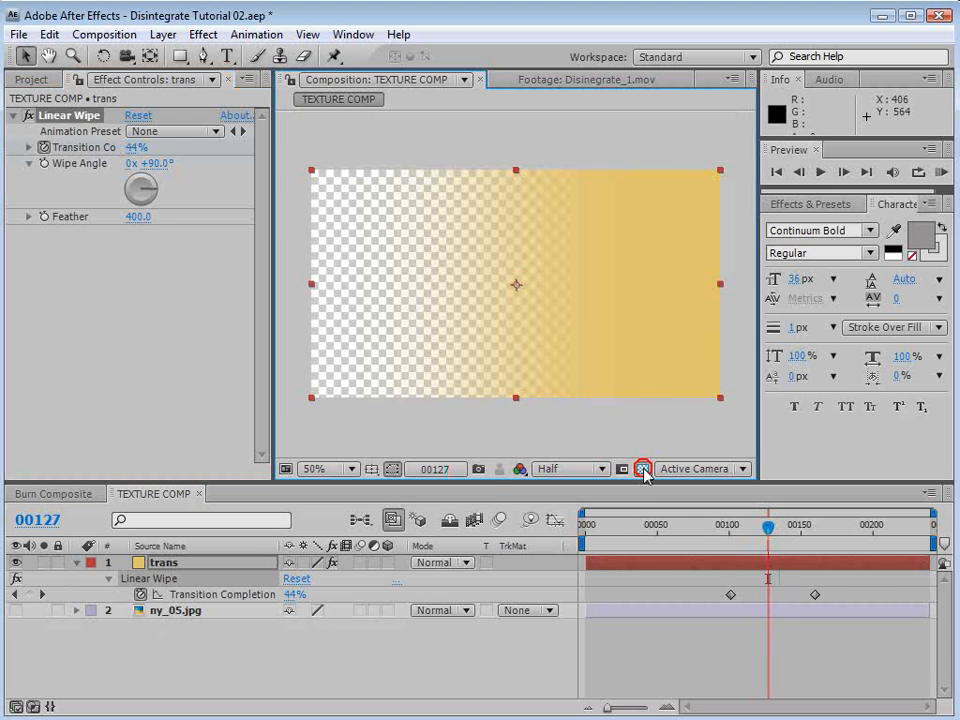
{"action": "mouse_move", "coordinate": [768, 530]}
{"action": "left_mouse_down"}
{"action": "mouse_move", "coordinate": [748, 536]}
{"action": "mouse_move", "coordinate": [786, 540]}
{"action": "mouse_move", "coordinate": [768, 548]}
{"action": "left_mouse_up"}
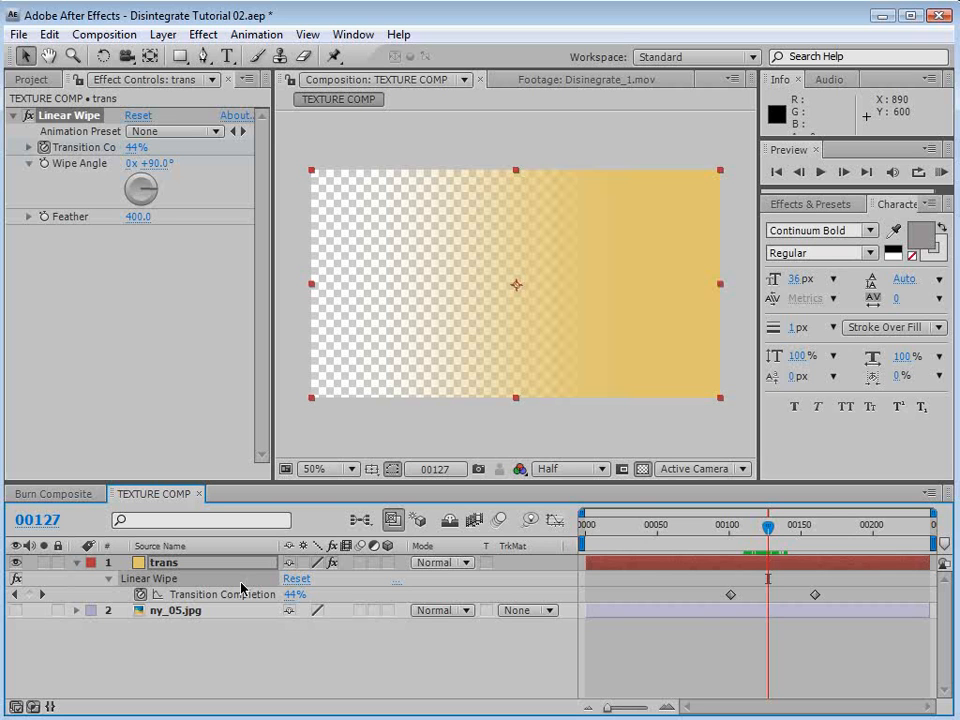
Apply the Colorama color correction effect to the trans solid and set its input phase to come from Alpha.
{"action": "left_click", "coordinate": [203, 34]}
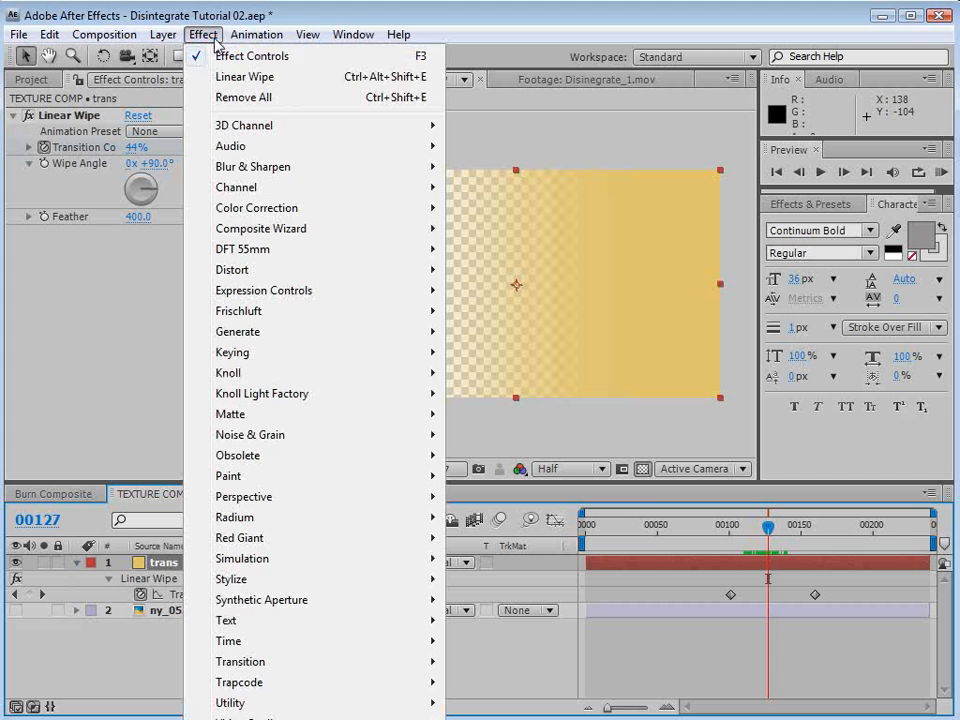
{"action": "mouse_move", "coordinate": [271, 212]}
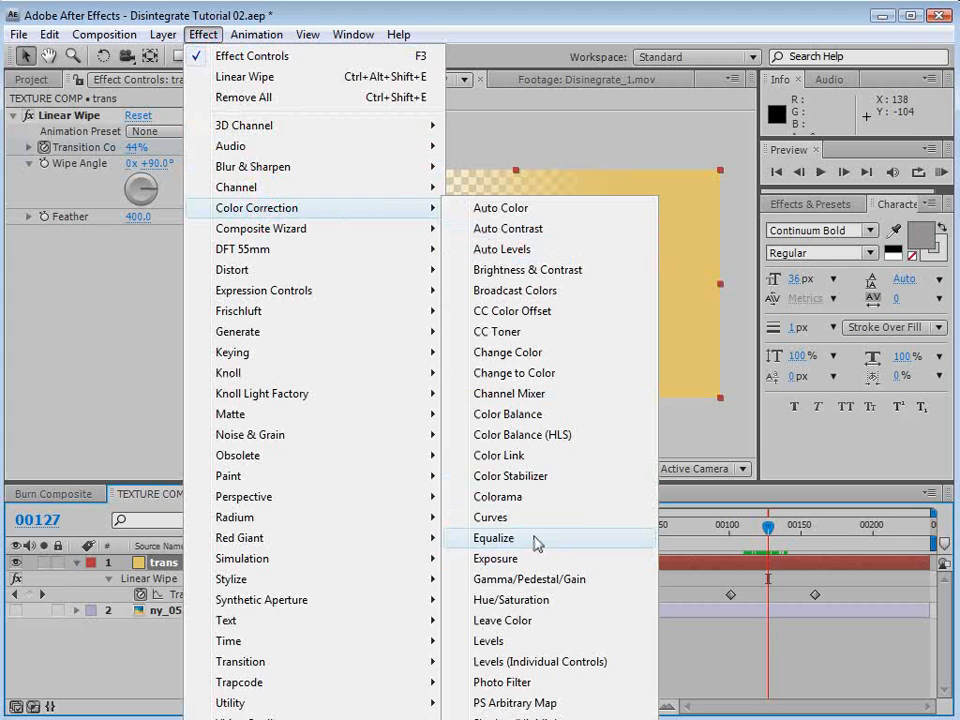
{"action": "left_click", "coordinate": [532, 497]}
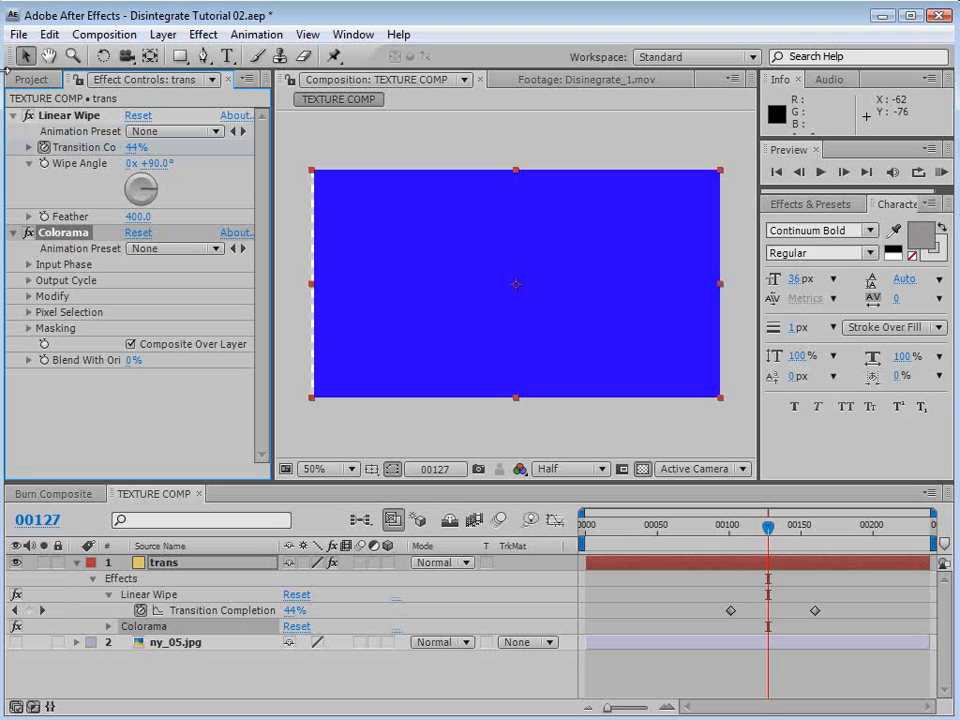
{"action": "left_click", "coordinate": [29, 265]}
{"action": "left_click", "coordinate": [146, 283]}
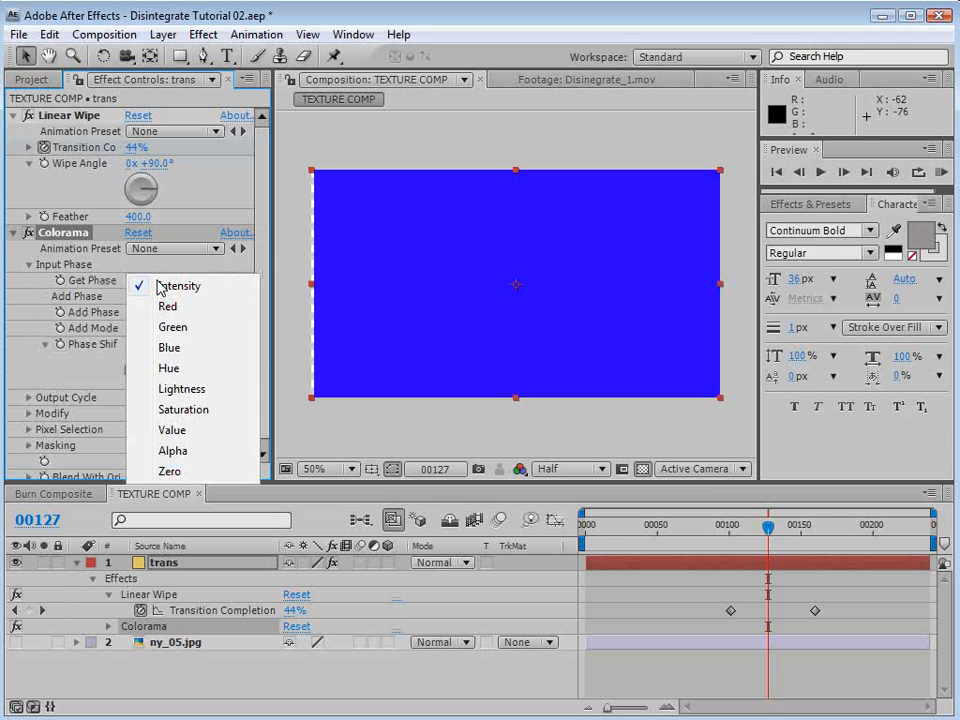
{"action": "left_click", "coordinate": [172, 451]}
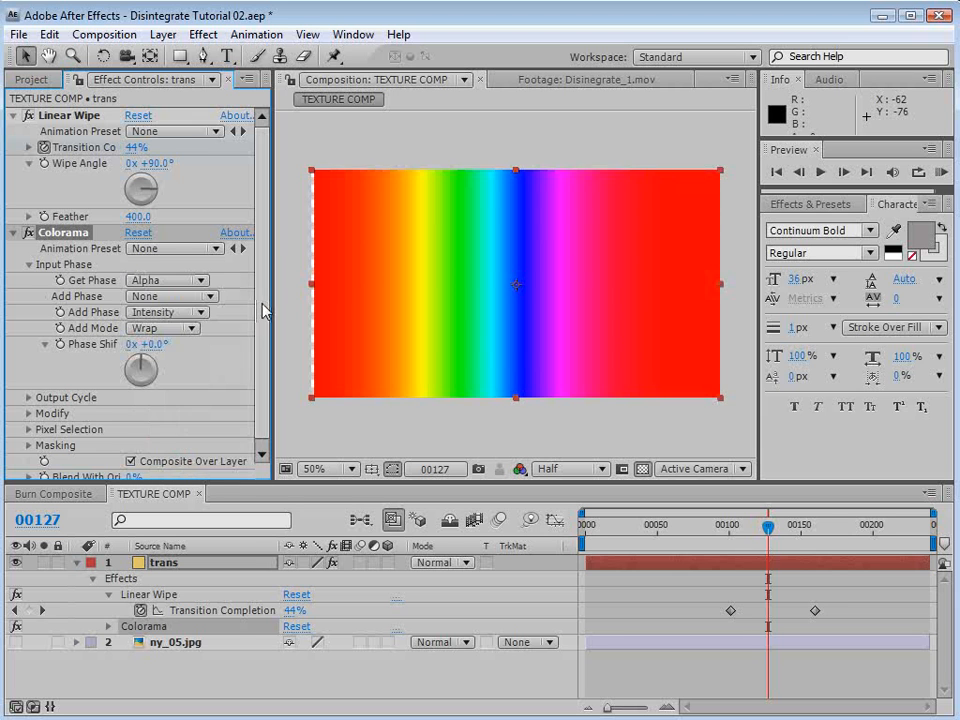
Set Colorama's output cycle palette to Ramp Grey and preview the gradient wipe up to frame 140.
{"action": "scroll", "coordinate": [245, 372], "scroll_direction": "down", "scroll_amount": 1}
{"action": "left_click", "coordinate": [29, 391]}
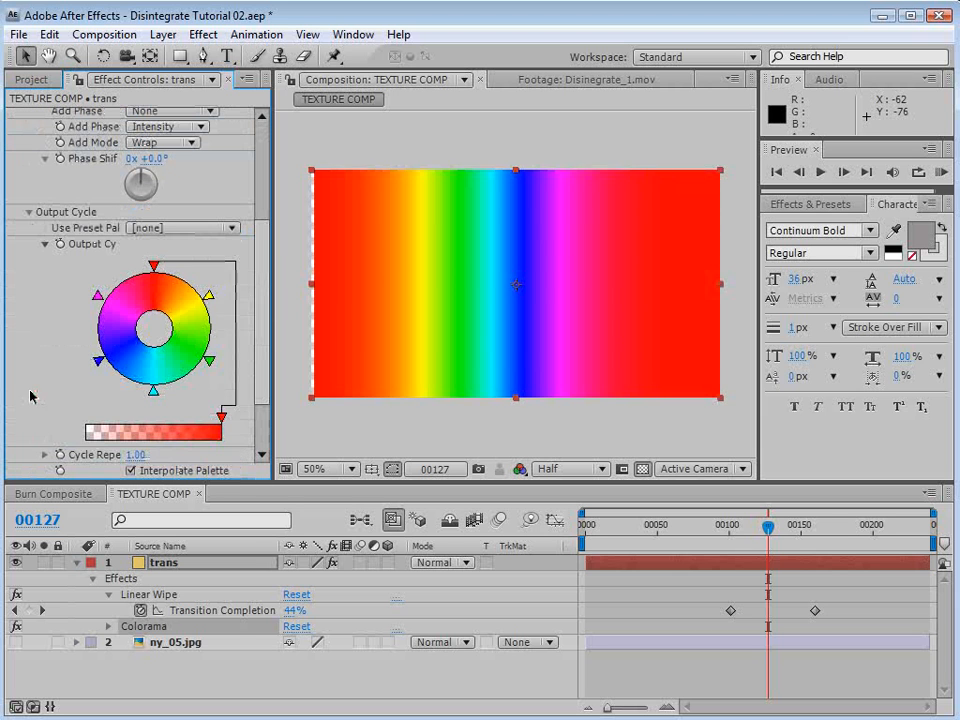
{"action": "left_click", "coordinate": [157, 228]}
{"action": "left_click", "coordinate": [193, 439]}
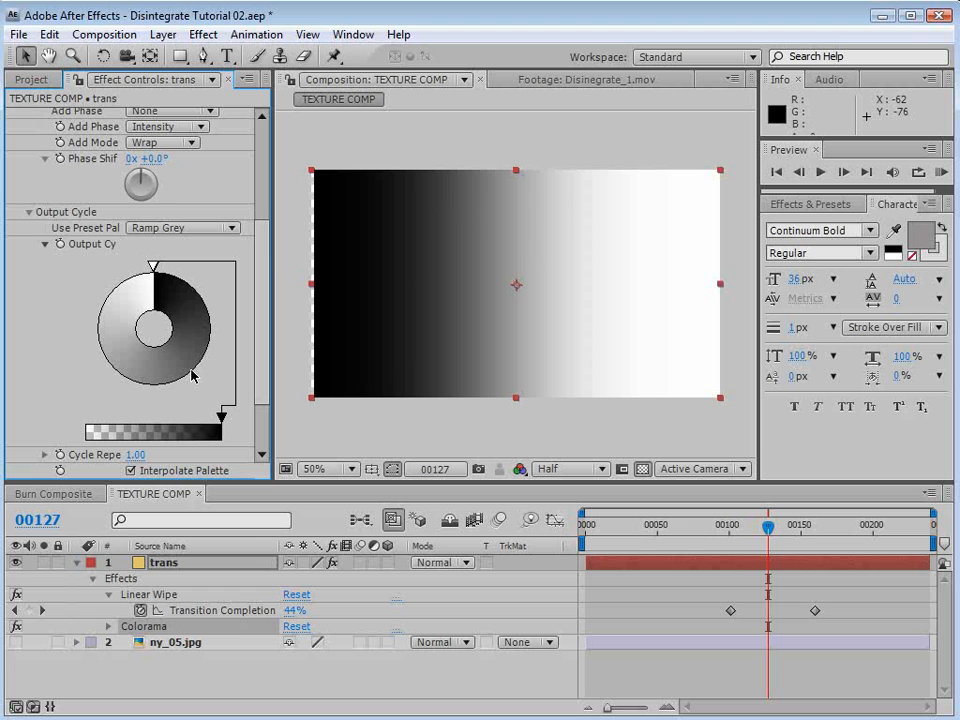
{"action": "left_click_drag", "start_coordinate": [766, 527], "coordinate": [788, 550]}
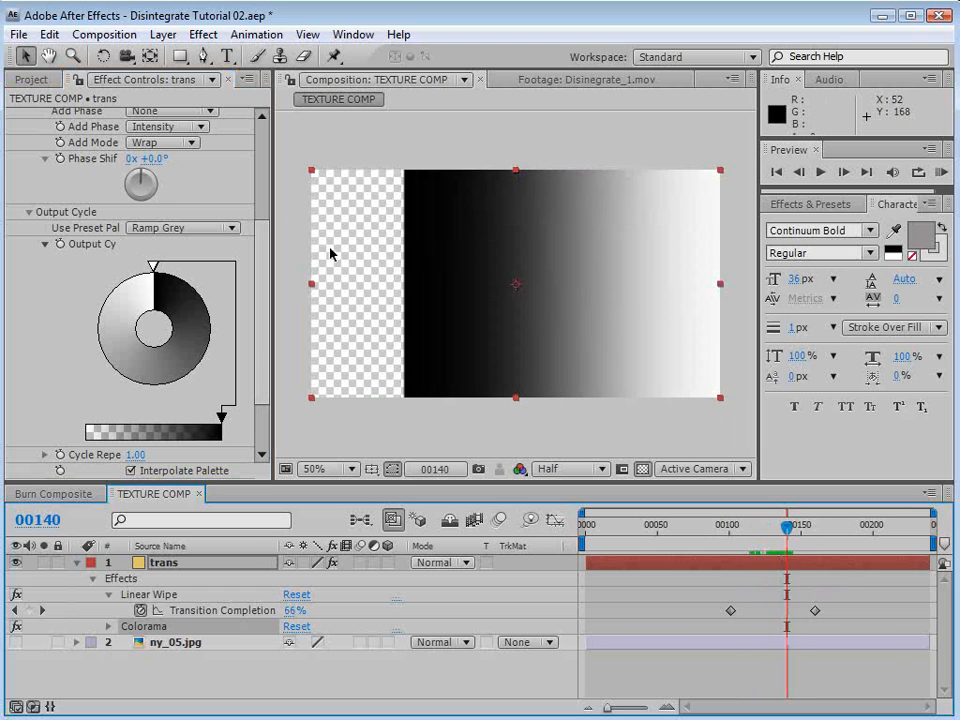
Enable Change Empty Pixels in Colorama's Modify settings and preview the wipe up to frame 134.
{"action": "left_click_drag", "start_coordinate": [262, 275], "coordinate": [258, 352]}
{"action": "left_click", "coordinate": [29, 407]}
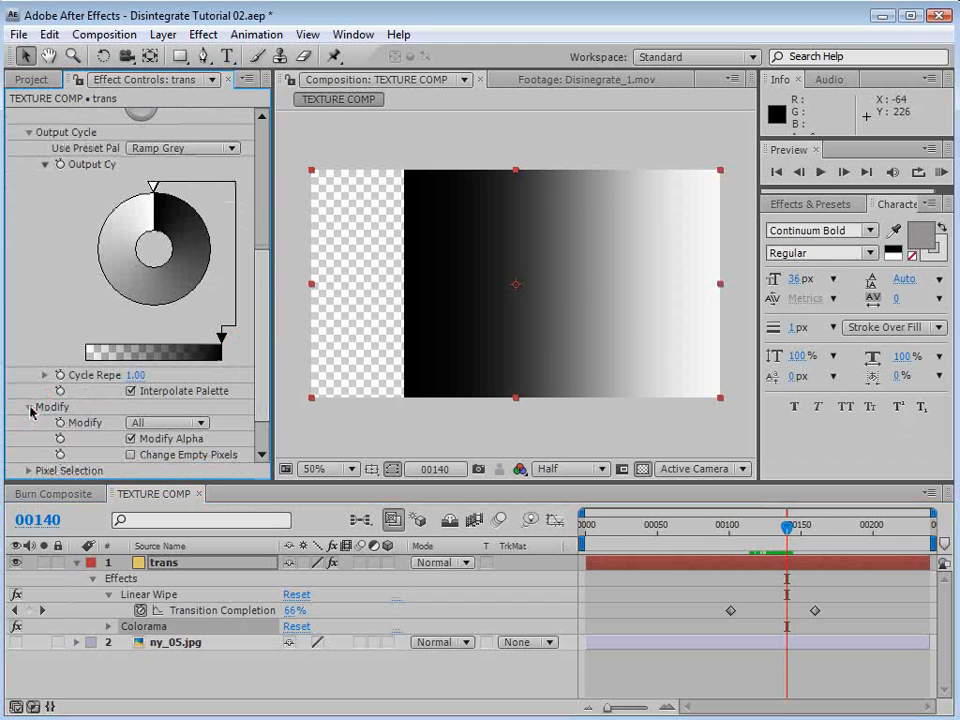
{"action": "left_click", "coordinate": [130, 455]}
{"action": "left_click_drag", "start_coordinate": [725, 530], "coordinate": [778, 540]}
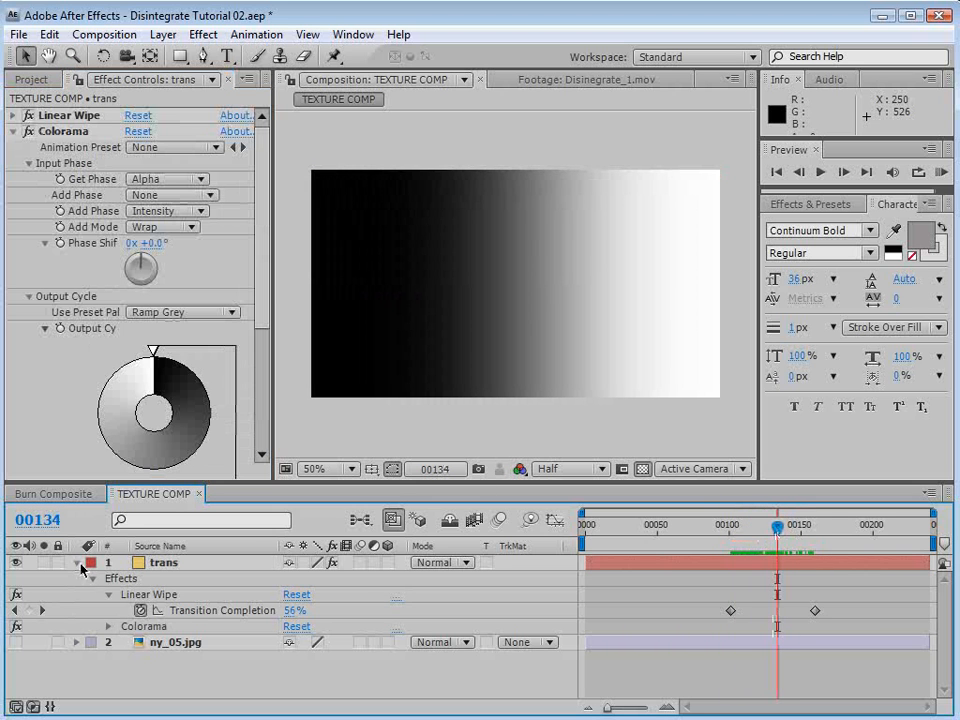
Make the ny_05.jpg layer visible again and set the trans layer's blending mode to Linear Light.
{"action": "left_click", "coordinate": [76, 563]}
{"action": "left_click", "coordinate": [15, 579]}
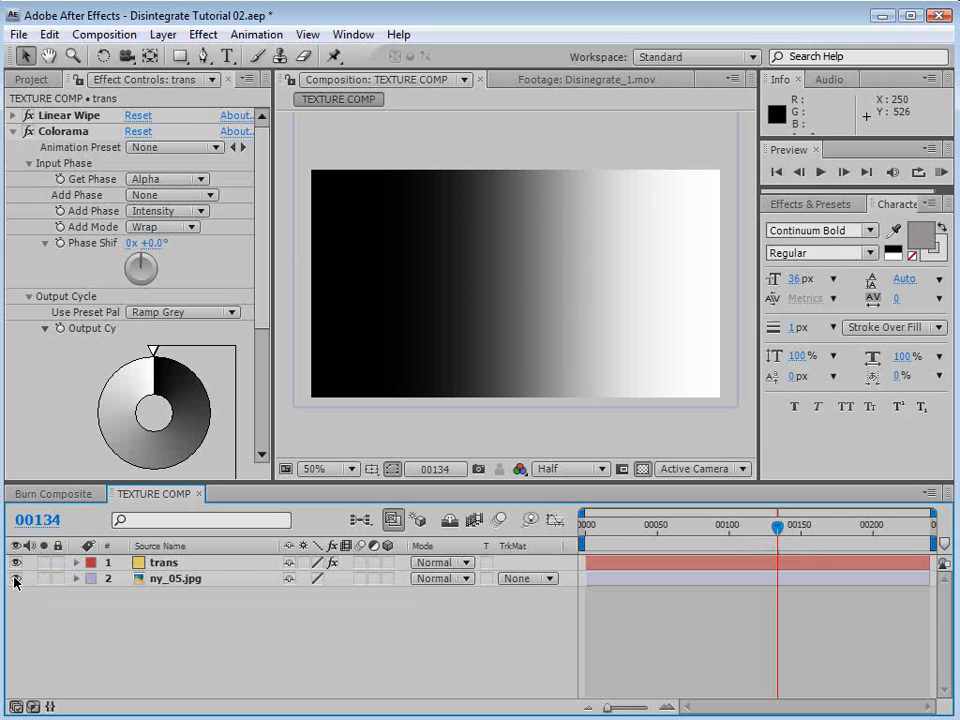
{"action": "left_click", "coordinate": [438, 564]}
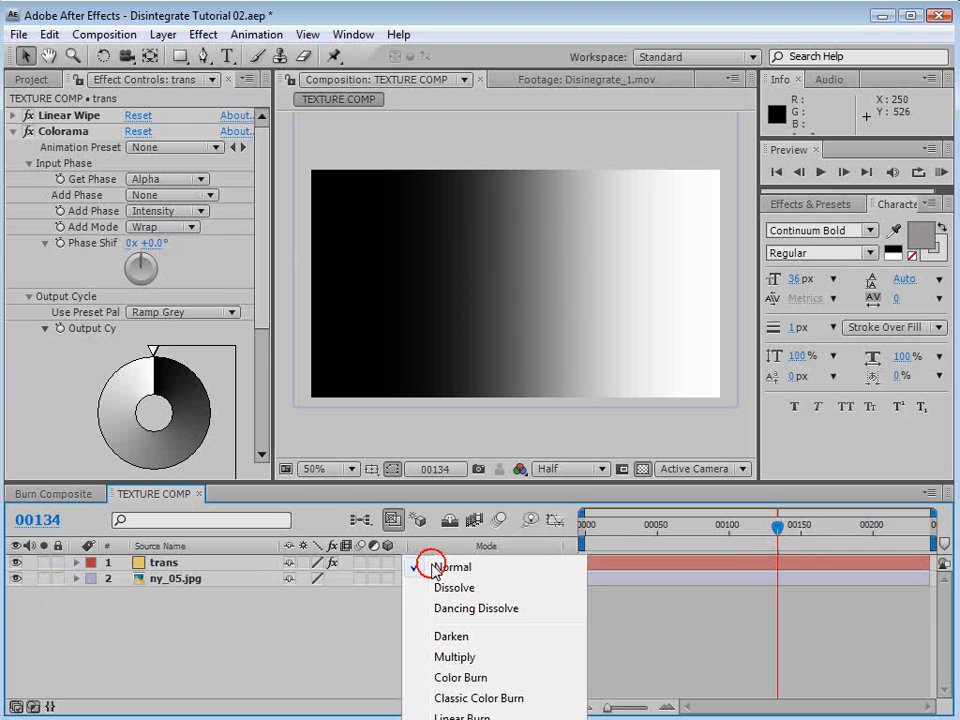
{"action": "left_click", "coordinate": [458, 614]}
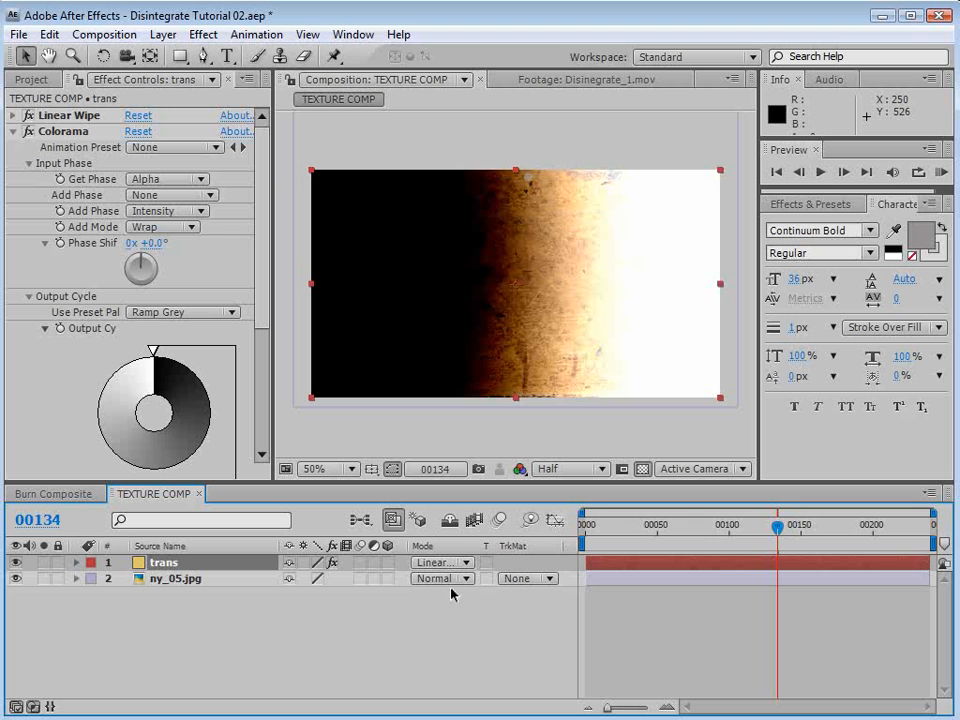
Try the Hard Light and Vivid Light blending modes on the trans layer and preview the transition back to frame 113.
{"action": "left_click", "coordinate": [440, 564]}
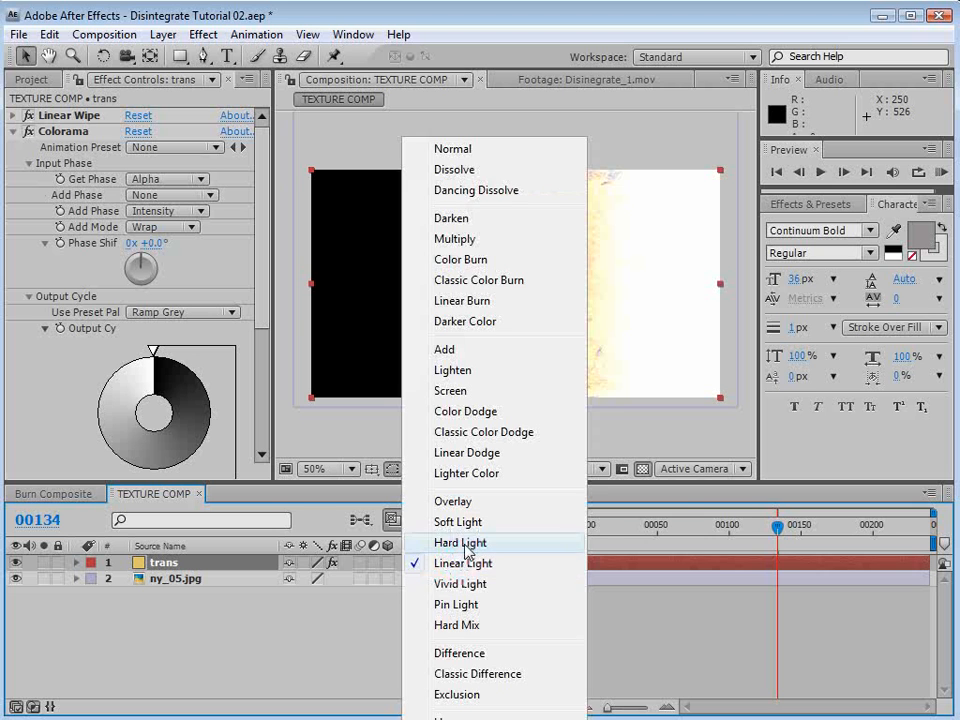
{"action": "left_click", "coordinate": [463, 545]}
{"action": "left_click", "coordinate": [441, 563]}
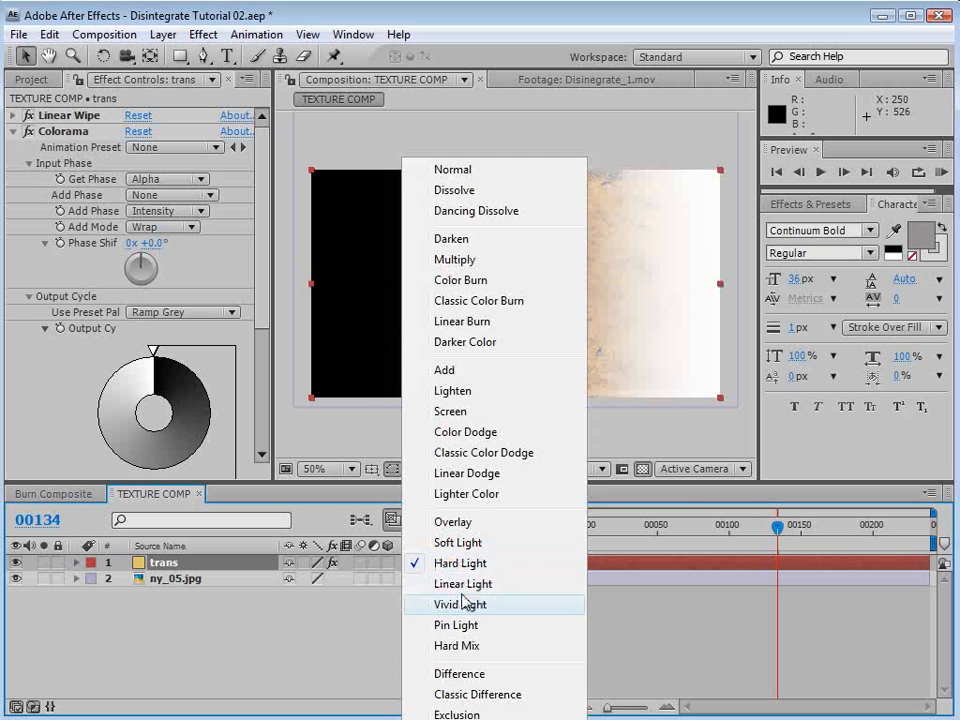
{"action": "left_click", "coordinate": [467, 604]}
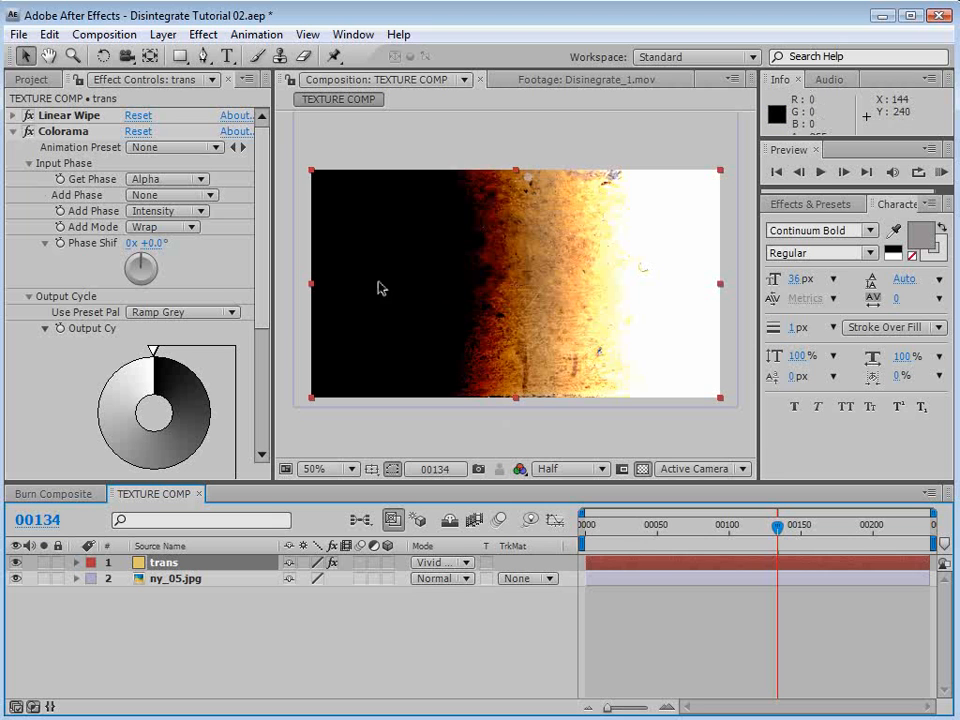
{"action": "mouse_move", "coordinate": [778, 527]}
{"action": "left_mouse_down"}
{"action": "mouse_move", "coordinate": [795, 536]}
{"action": "mouse_move", "coordinate": [747, 535]}
{"action": "left_mouse_up"}
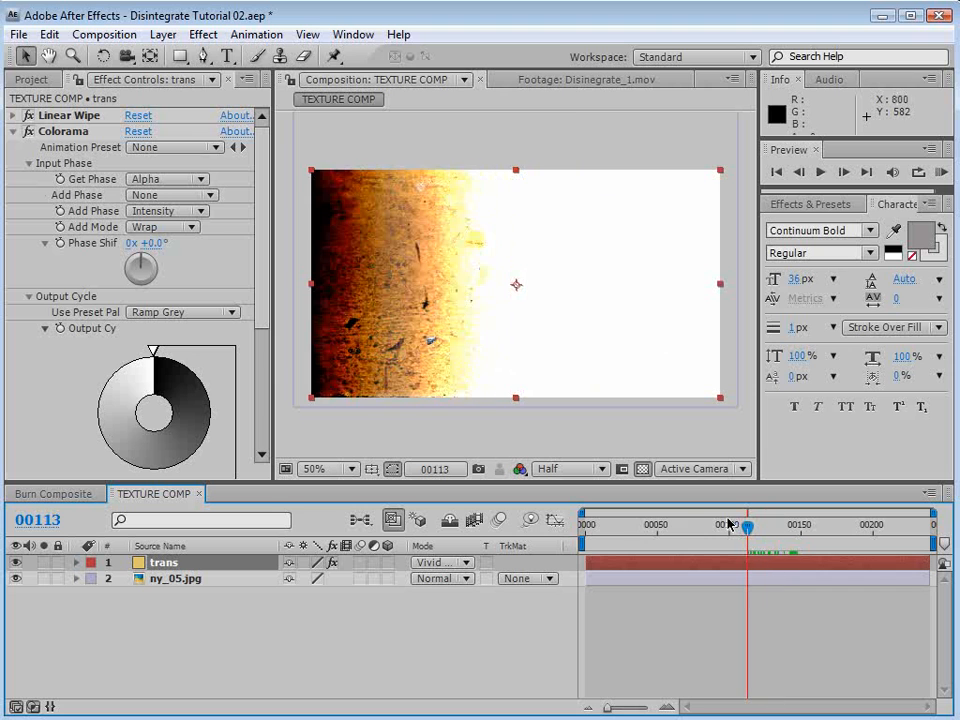
Apply the Tint color correction effect to the ny_05.jpg layer to make the texture black and white.
{"action": "left_click", "coordinate": [200, 635]}
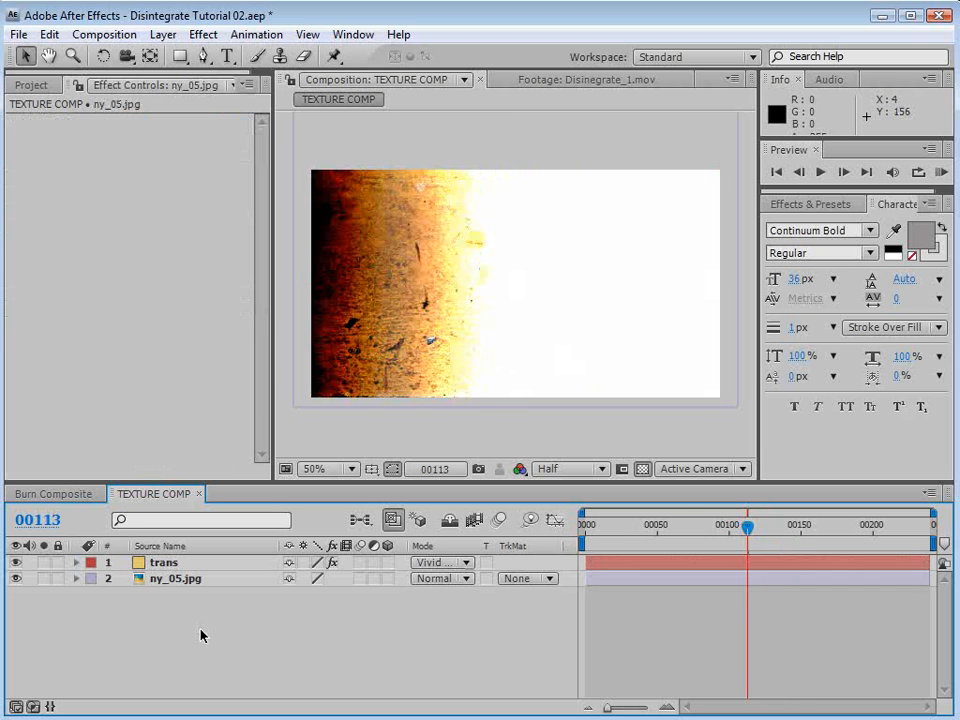
{"action": "left_click", "coordinate": [170, 585]}
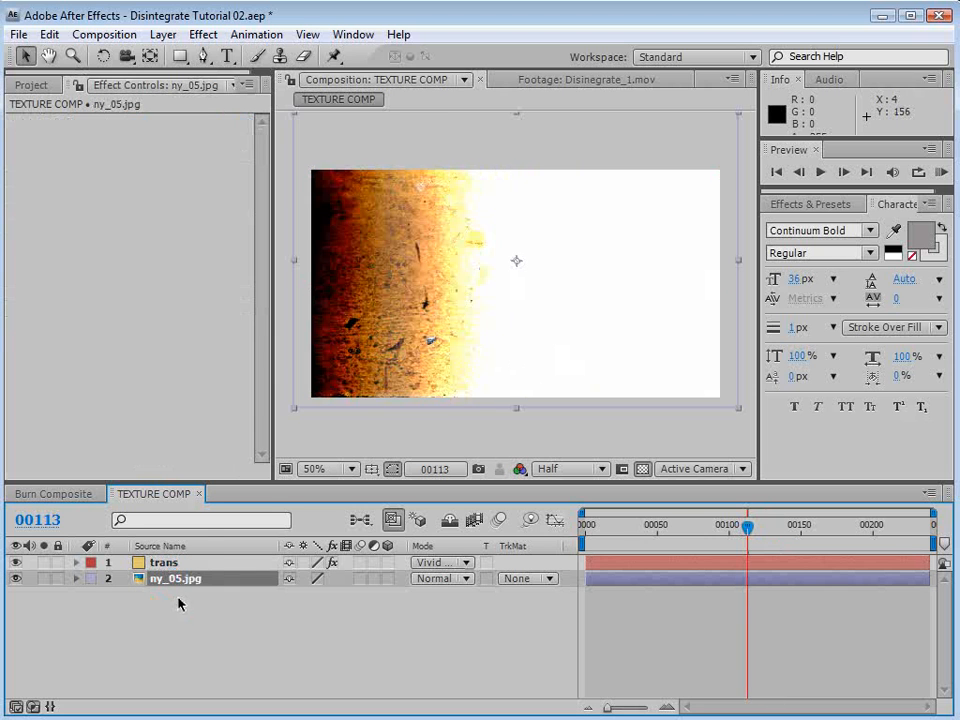
{"action": "left_click", "coordinate": [202, 34]}
{"action": "left_click", "coordinate": [250, 209]}
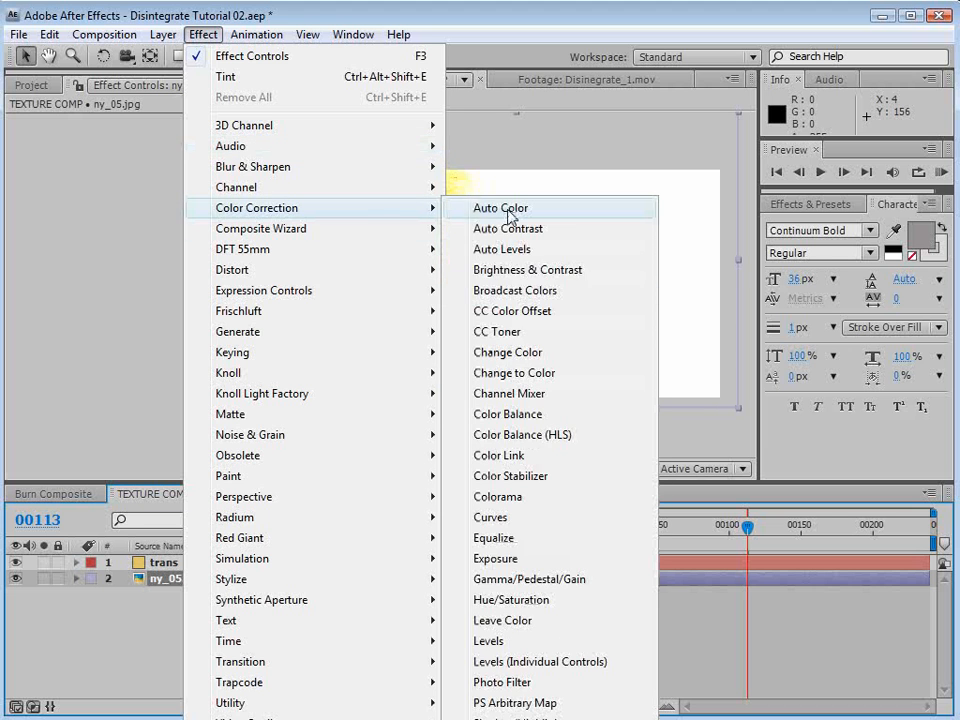
{"action": "left_click", "coordinate": [508, 719]}
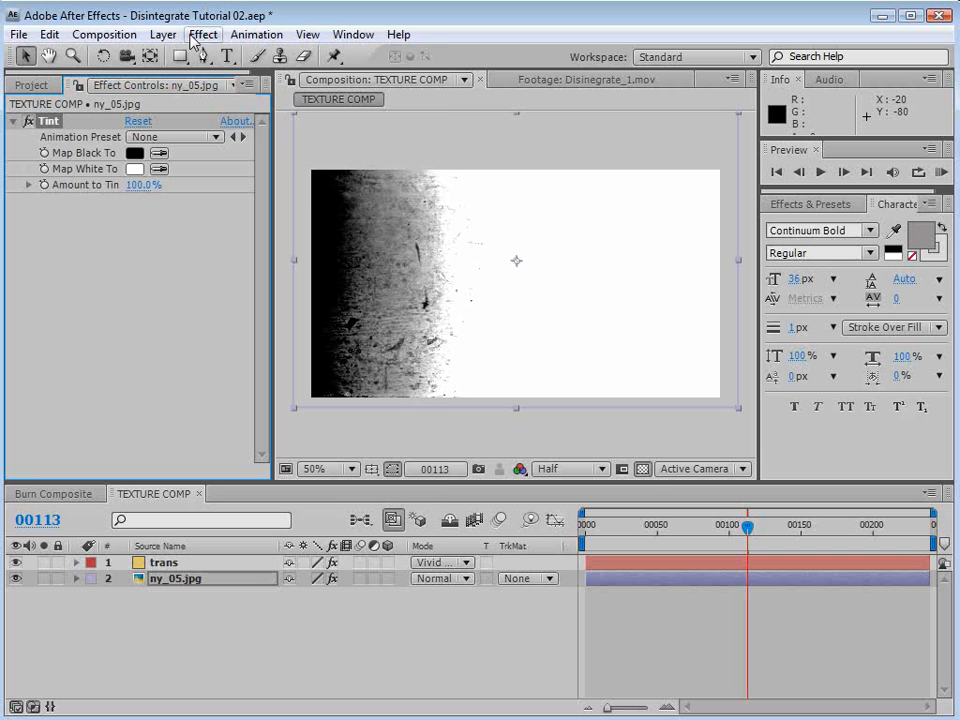
Apply Curves to the ny_05.jpg layer and shape a gentle S-curve, raising the highlights and pulling down the shadows.
{"action": "left_click", "coordinate": [202, 34]}
{"action": "left_click", "coordinate": [340, 211]}
{"action": "left_click", "coordinate": [492, 517]}
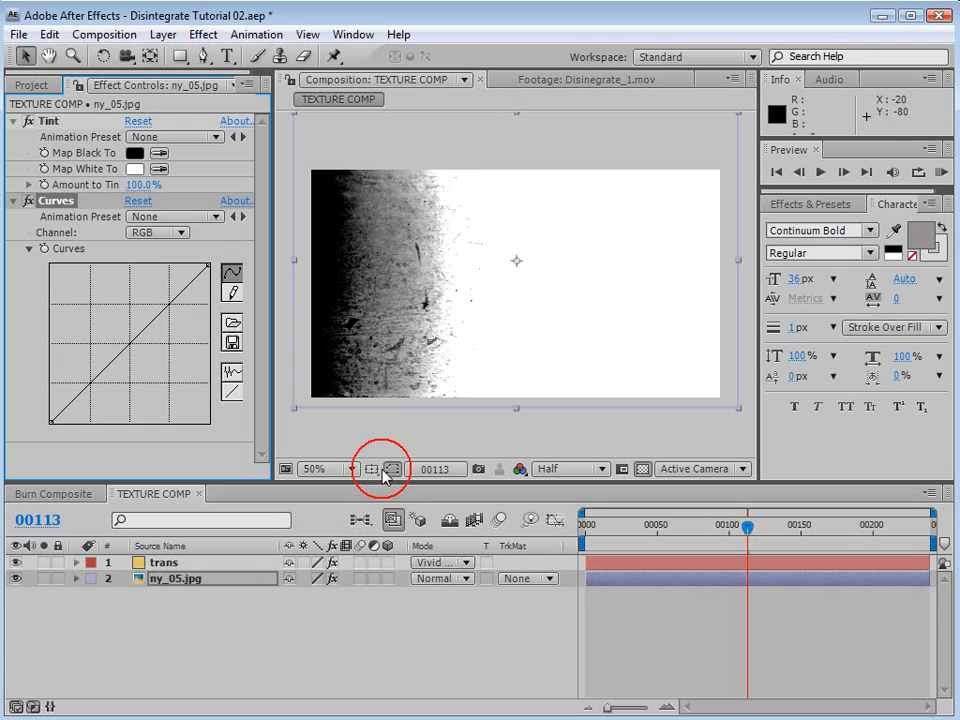
{"action": "left_click", "coordinate": [160, 312]}
{"action": "left_click_drag", "start_coordinate": [159, 312], "coordinate": [156, 298]}
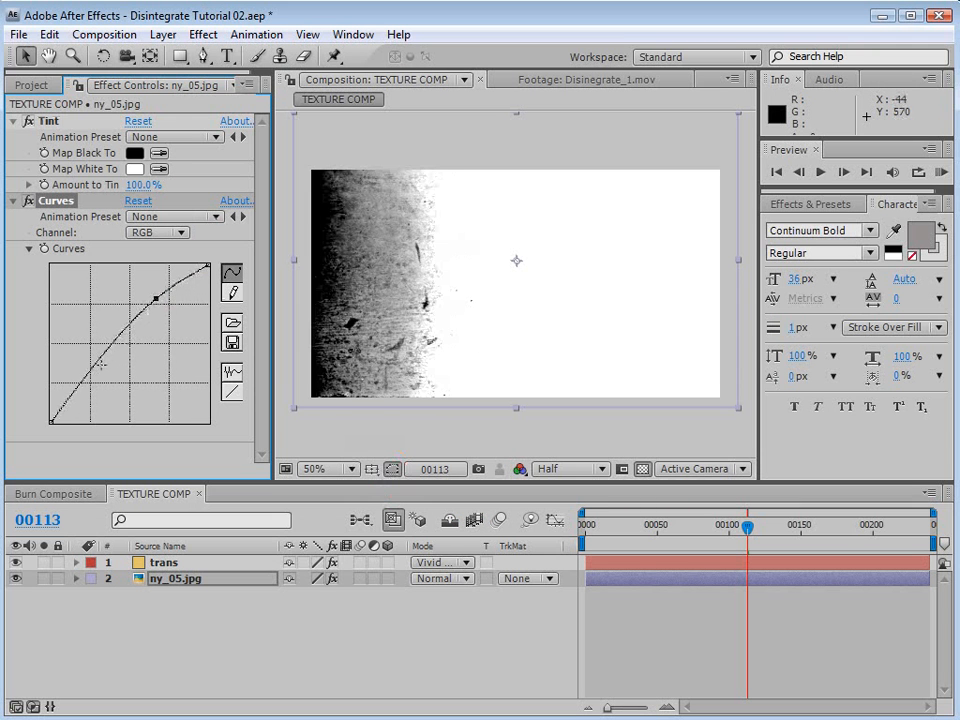
{"action": "left_click_drag", "start_coordinate": [101, 360], "coordinate": [106, 372]}
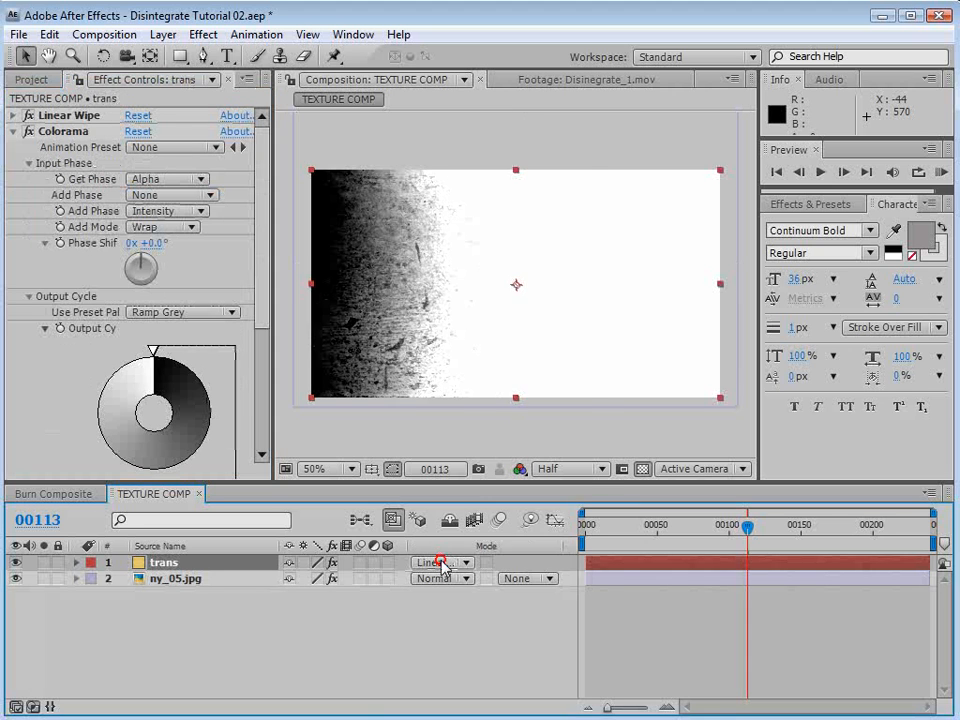
Set the trans layer's blending mode back to Linear Light.
{"action": "left_click", "coordinate": [430, 562]}
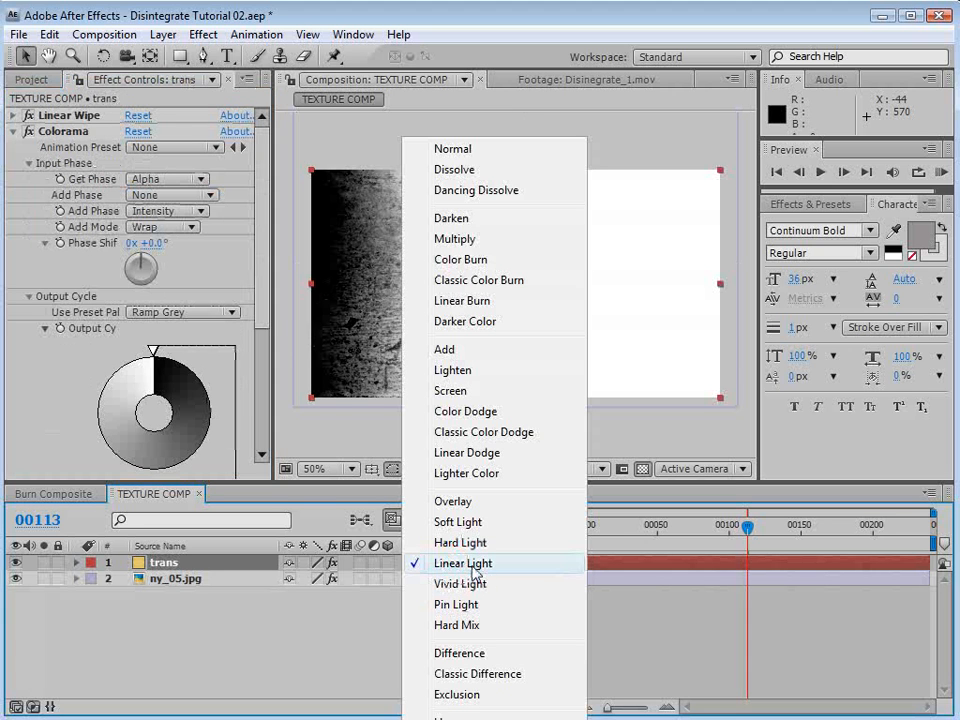
{"action": "left_click", "coordinate": [471, 566]}
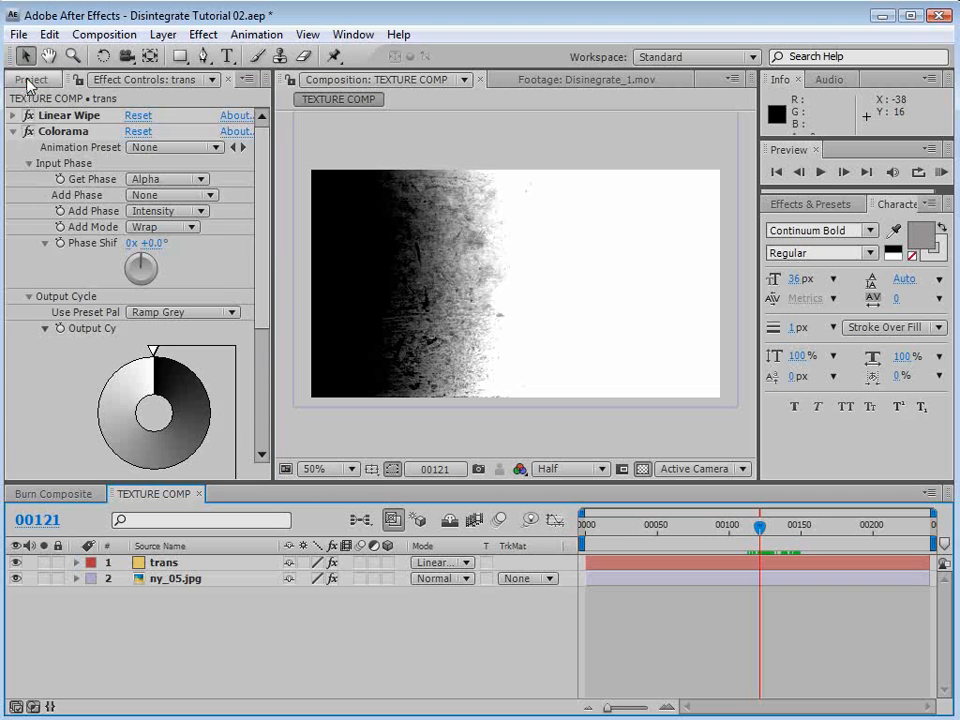
Create a new composition from TEXTURE COMP so that it is nested inside as a layer.
{"action": "left_click", "coordinate": [30, 80]}
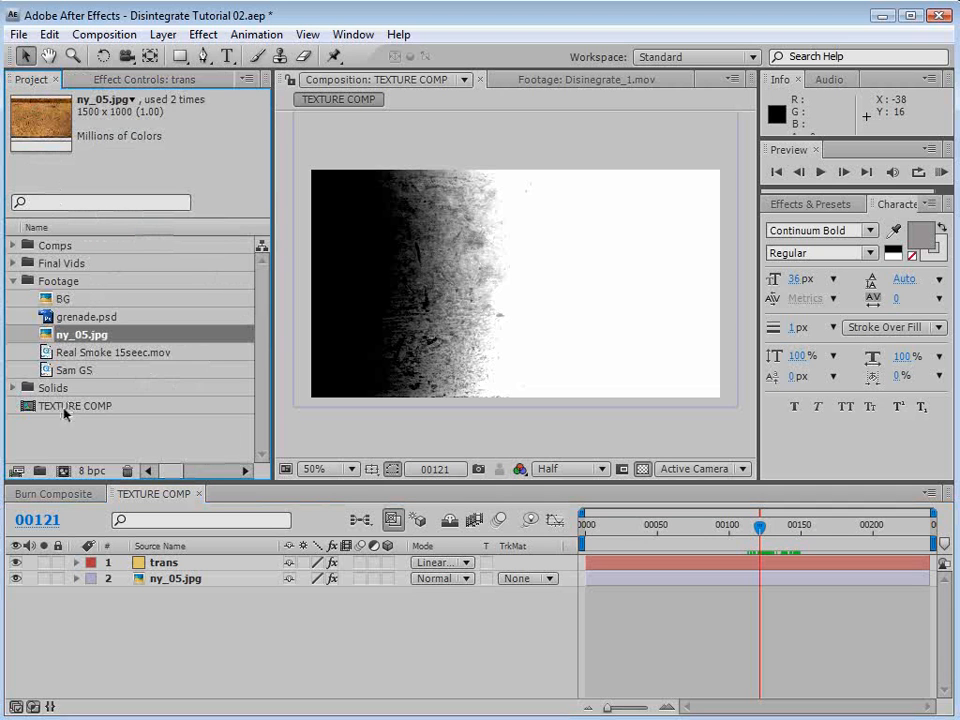
{"action": "left_click", "coordinate": [90, 406]}
{"action": "left_click_drag", "start_coordinate": [76, 408], "coordinate": [64, 471]}
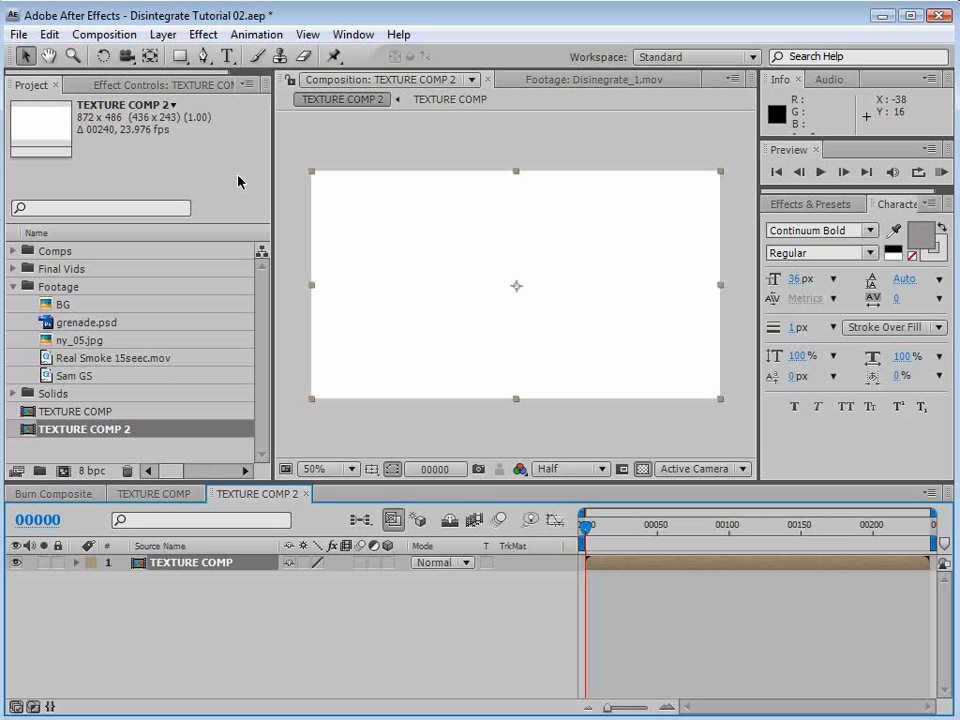
Add a text layer reading VIDEO COPILOT above the nested TEXTURE COMP layer.
{"action": "left_click", "coordinate": [227, 57]}
{"action": "left_click", "coordinate": [415, 278]}
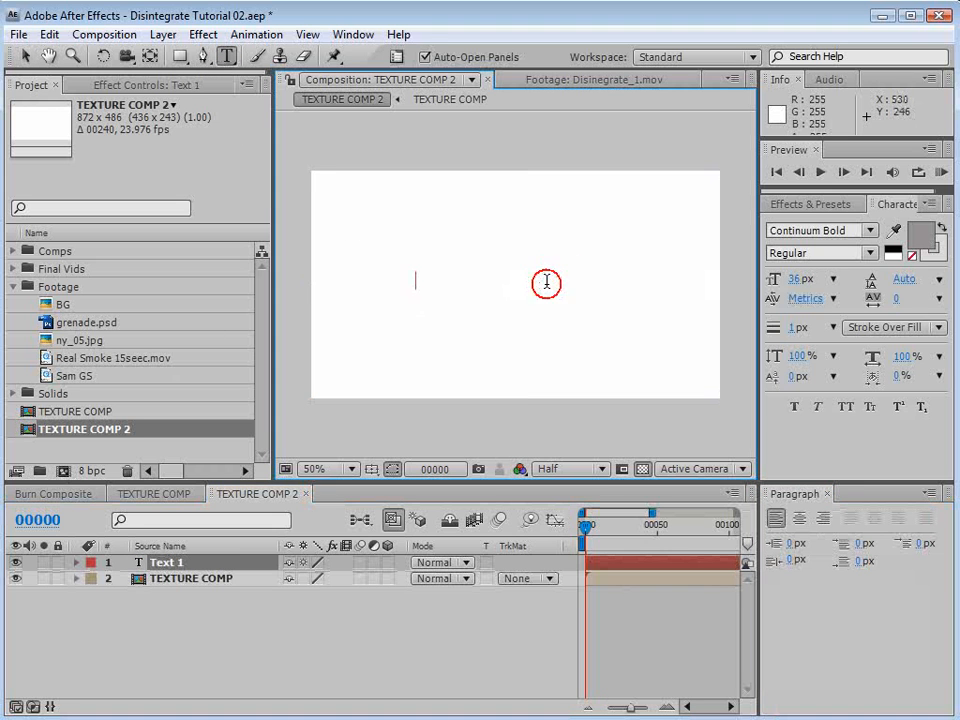
{"action": "type", "text": "VIDEO COPILOT"}
{"action": "left_click", "coordinate": [25, 57]}
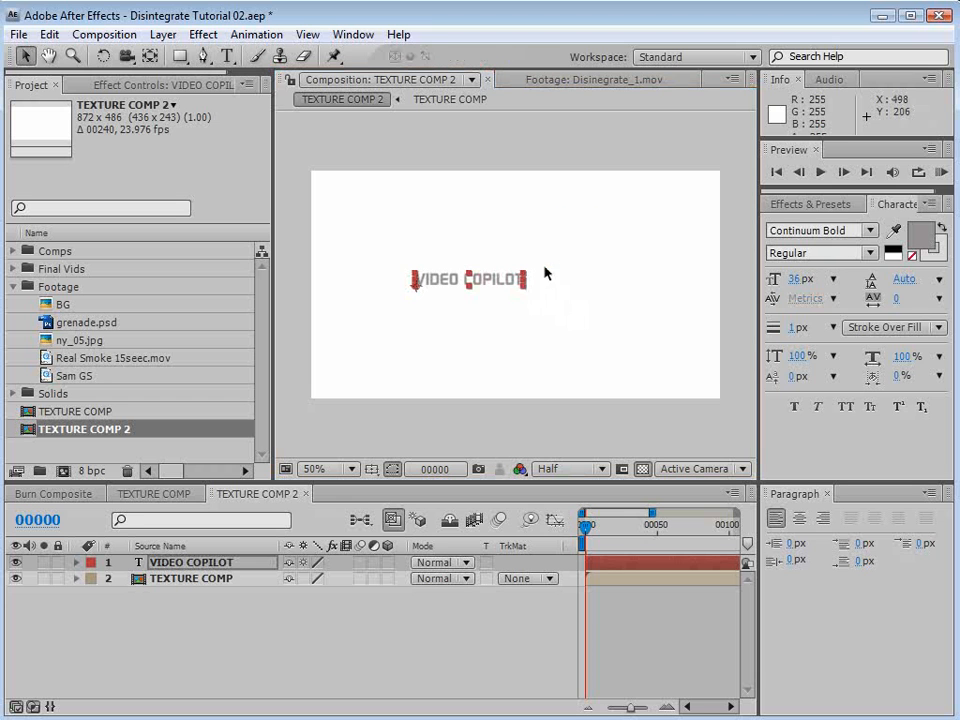
Scale the VIDEO COPILOT text to a little over half the frame width near the centre and remove its stroke.
{"action": "left_click_drag", "start_coordinate": [524, 271], "coordinate": [645, 256]}
{"action": "left_click_drag", "start_coordinate": [594, 279], "coordinate": [577, 302]}
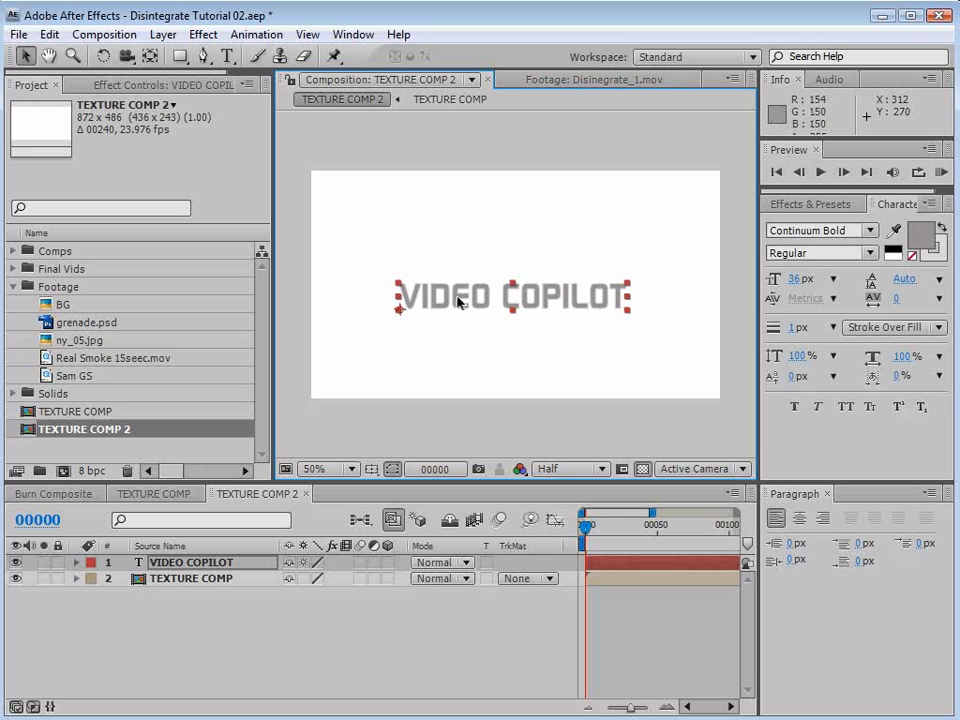
{"action": "left_click", "coordinate": [940, 256]}
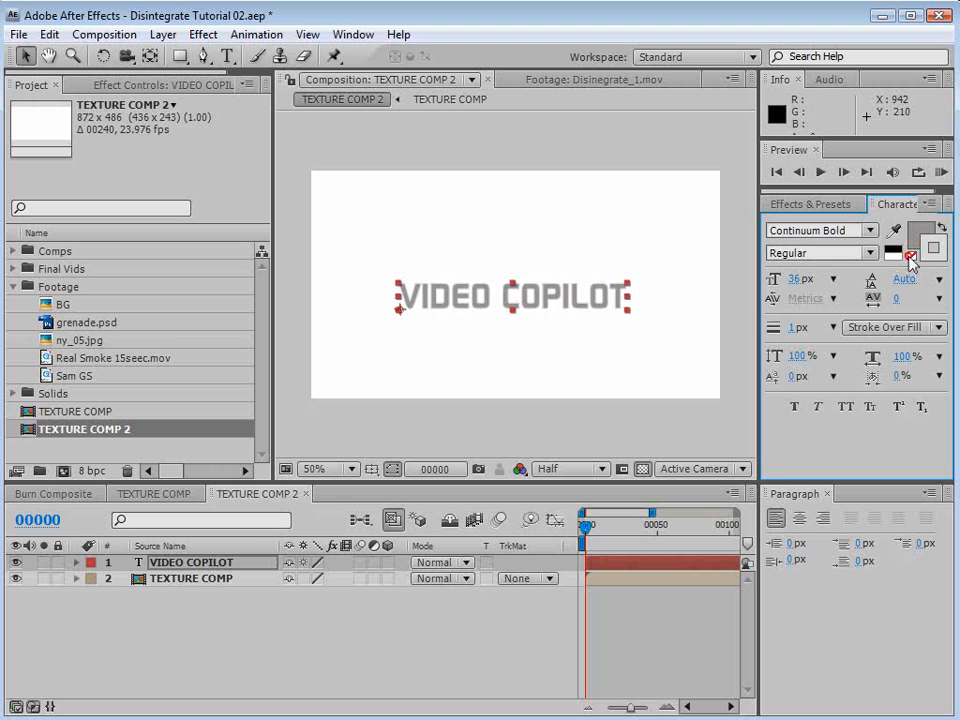
{"action": "left_click", "coordinate": [911, 256]}
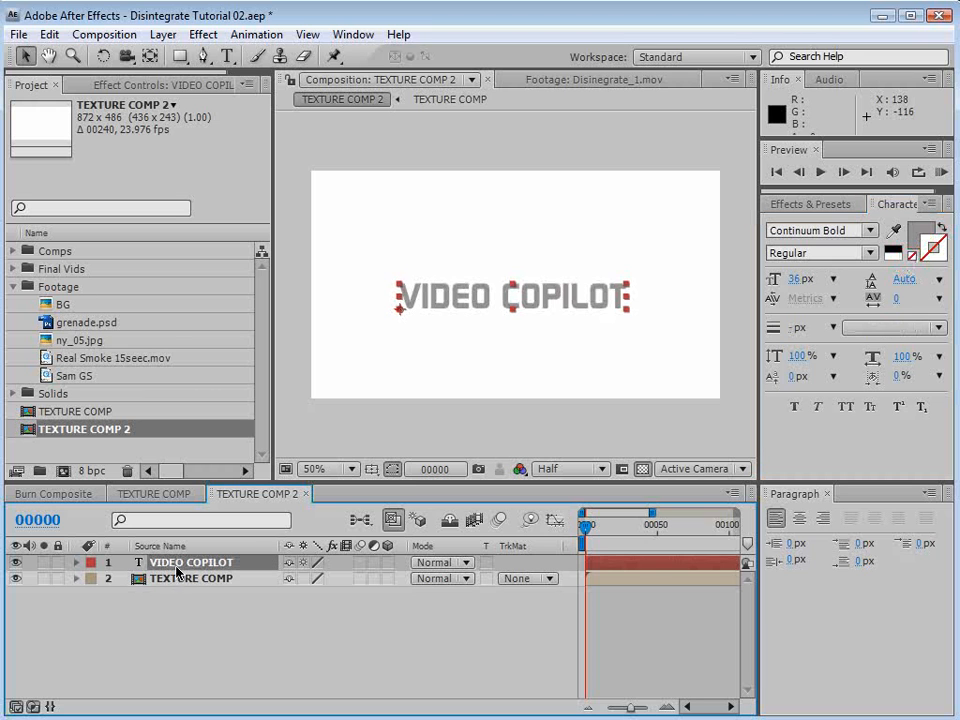
Move the VIDEO COPILOT text layer beneath TEXTURE COMP and set its track matte to Luma Inverted Matte "TEXTURE COMP".
{"action": "left_click_drag", "start_coordinate": [181, 567], "coordinate": [174, 583]}
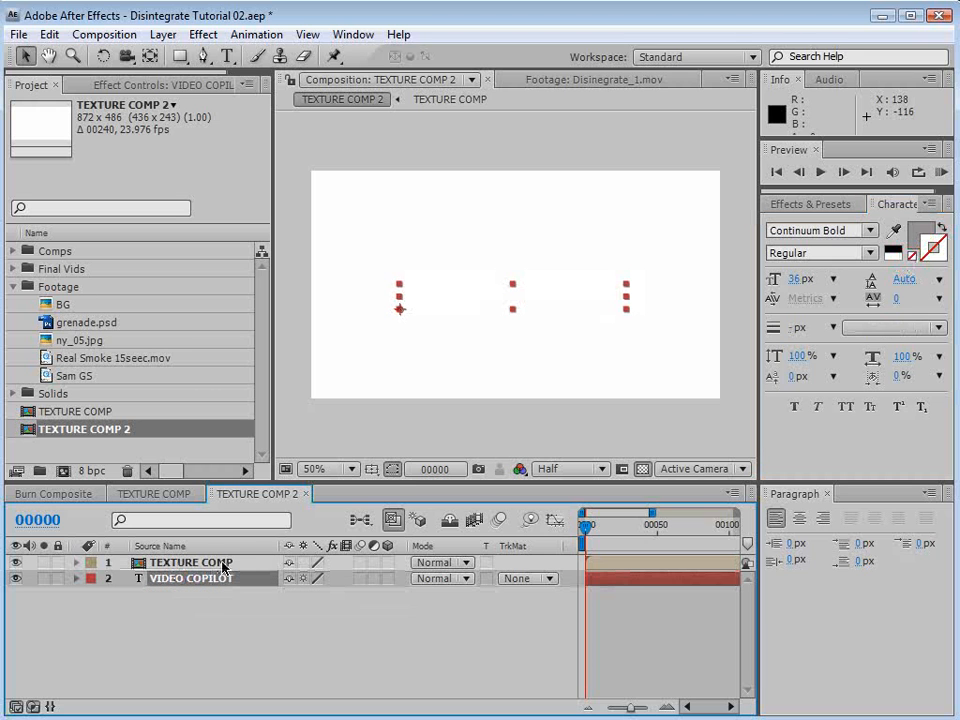
{"action": "left_click", "coordinate": [529, 580]}
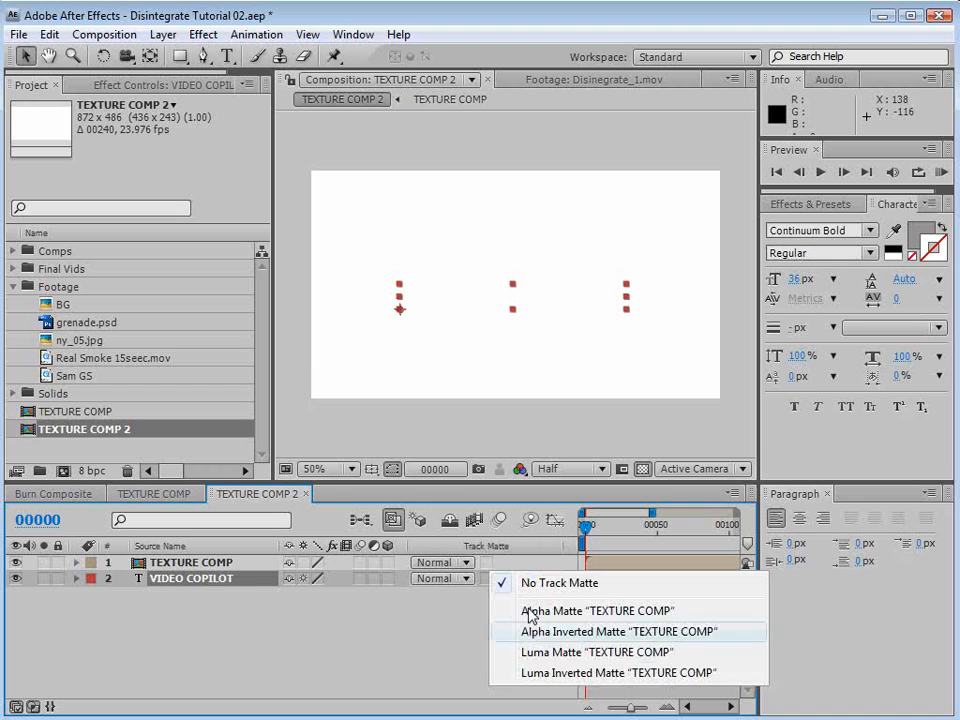
{"action": "left_click", "coordinate": [535, 672]}
Hide the layer modes column in the timeline and turn off the composition's transparency grid at frame 72.
{"action": "right_click", "coordinate": [525, 553]}
{"action": "left_click", "coordinate": [580, 557]}
{"action": "left_click_drag", "start_coordinate": [430, 526], "coordinate": [641, 530]}
{"action": "left_click", "coordinate": [643, 469]}
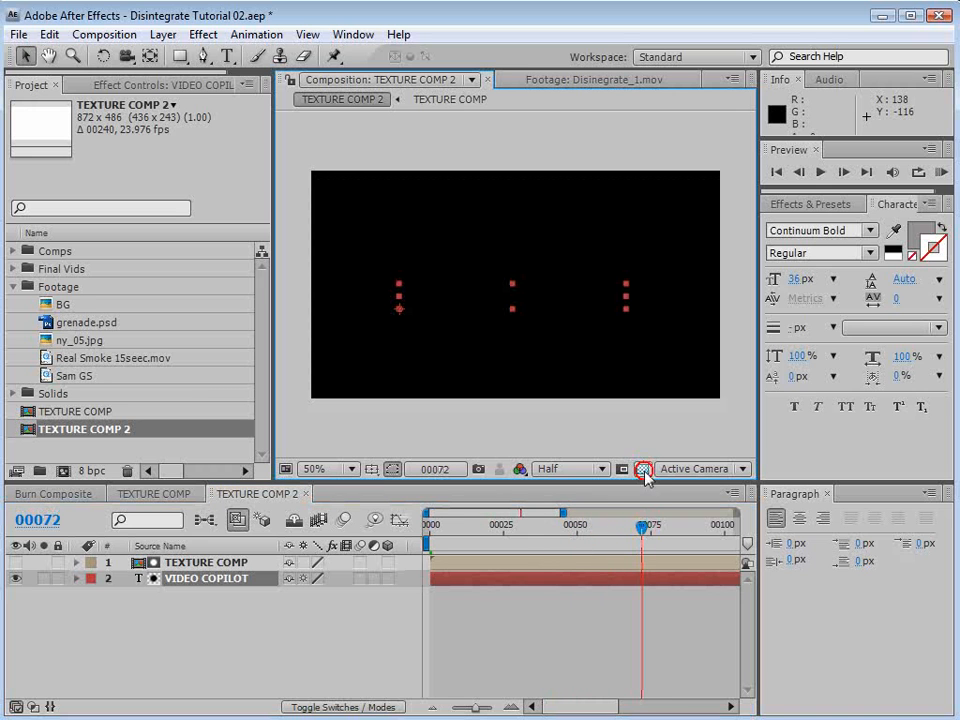
Examine the matted VIDEO COPILOT text at 100% zoom and full resolution across frames 118 to 129.
{"action": "key", "text": "minus"}
{"action": "key", "text": "minus"}
{"action": "key", "text": "minus"}
{"action": "key", "text": "minus"}
{"action": "left_click_drag", "start_coordinate": [547, 537], "coordinate": [582, 540]}
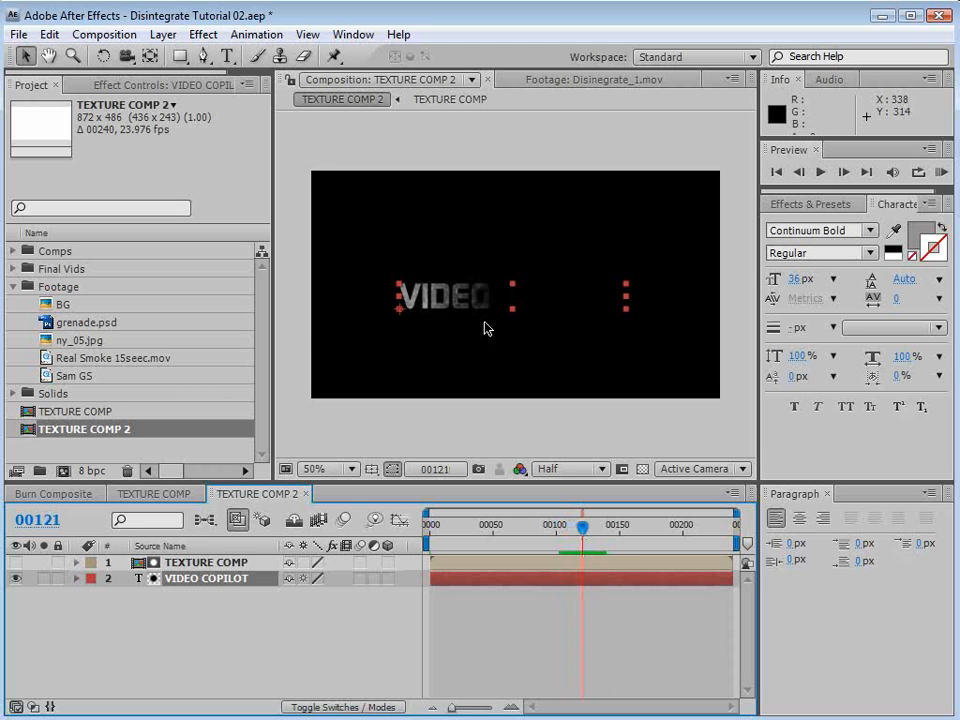
{"action": "scroll", "coordinate": [519, 348], "scroll_direction": "up", "scroll_amount": 1}
{"action": "key", "text": "ctrl+j"}
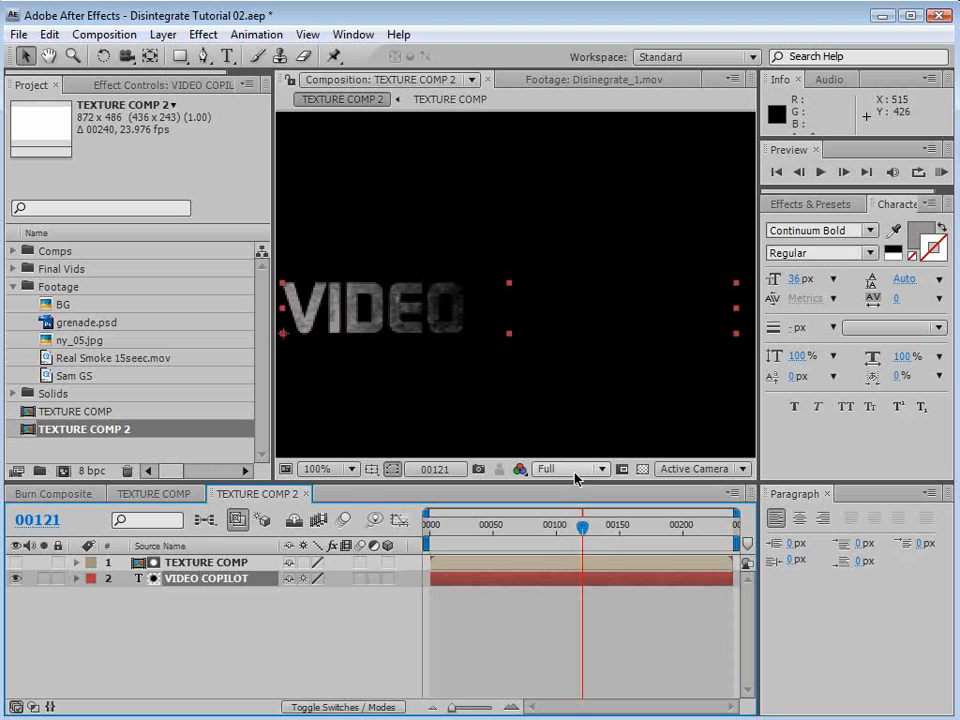
{"action": "mouse_move", "coordinate": [582, 526]}
{"action": "left_mouse_down"}
{"action": "mouse_move", "coordinate": [604, 537]}
{"action": "mouse_move", "coordinate": [583, 534]}
{"action": "mouse_move", "coordinate": [572, 548]}
{"action": "mouse_move", "coordinate": [580, 550]}
{"action": "left_mouse_up"}
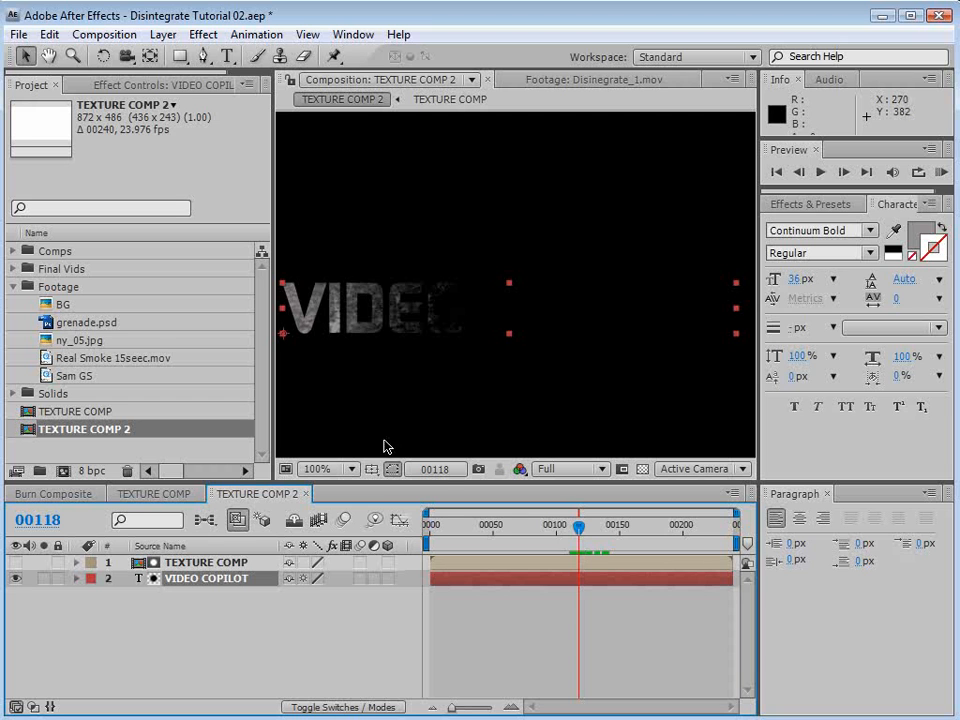
{"action": "mouse_move", "coordinate": [595, 537]}
{"action": "left_mouse_down"}
{"action": "mouse_move", "coordinate": [586, 535]}
{"action": "mouse_move", "coordinate": [607, 535]}
{"action": "mouse_move", "coordinate": [593, 535]}
{"action": "left_mouse_up"}
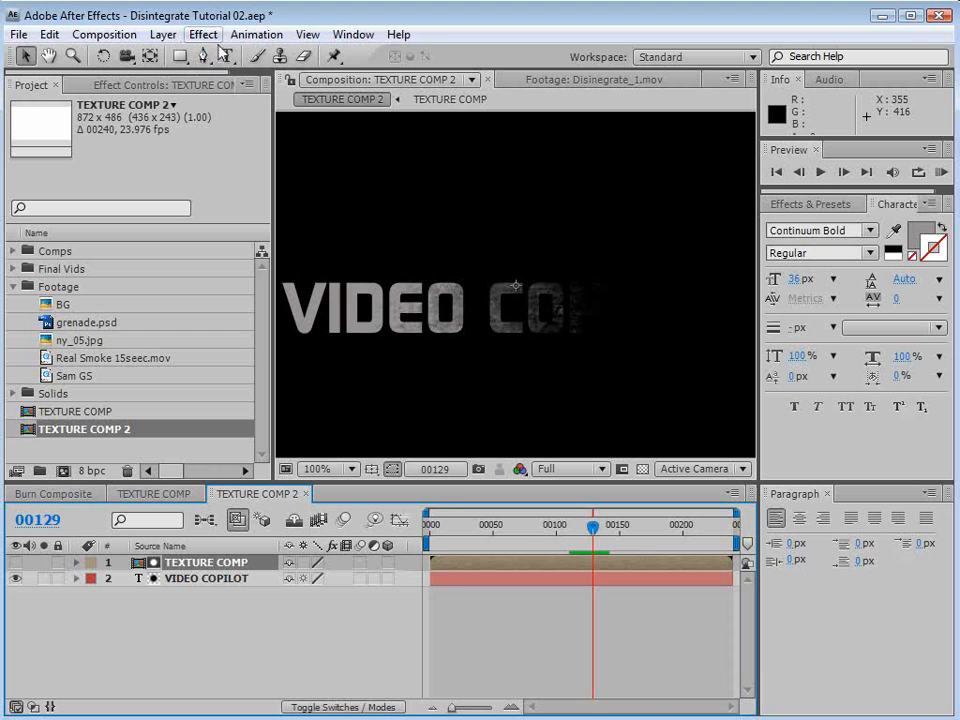
Apply a Curves effect to the TEXTURE COMP layer and shape it into a steep S-curve that increases the matte's contrast.
{"action": "left_click", "coordinate": [203, 34]}
{"action": "mouse_move", "coordinate": [277, 213]}
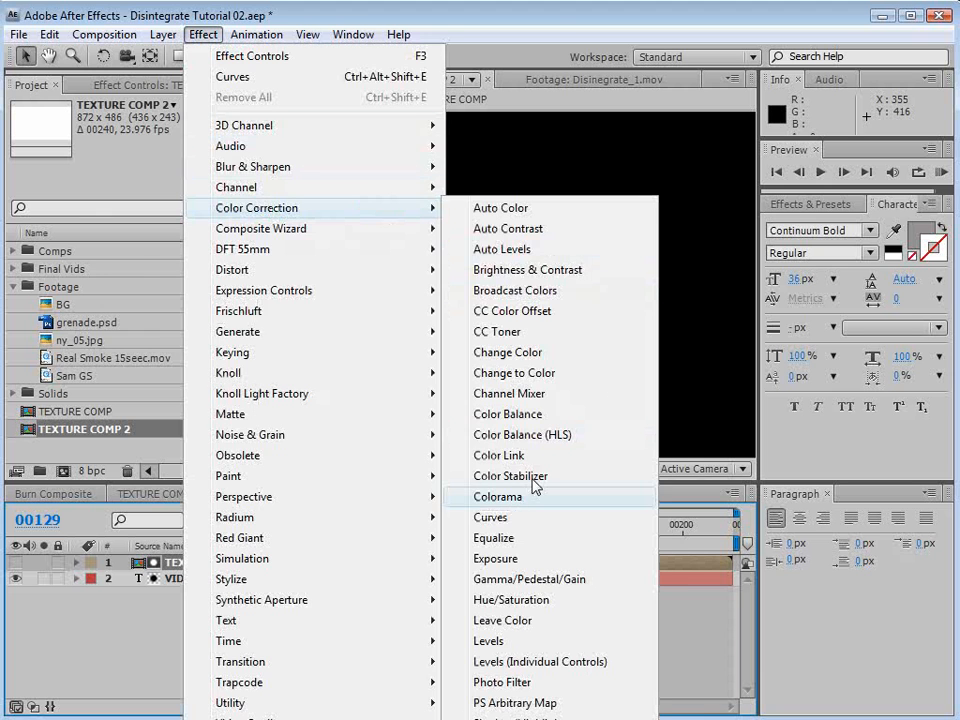
{"action": "left_click", "coordinate": [489, 516]}
{"action": "mouse_move", "coordinate": [141, 253]}
{"action": "left_mouse_down"}
{"action": "mouse_move", "coordinate": [153, 228]}
{"action": "mouse_move", "coordinate": [122, 242]}
{"action": "mouse_move", "coordinate": [134, 270]}
{"action": "left_mouse_up"}
{"action": "left_click_drag", "start_coordinate": [592, 526], "coordinate": [615, 543]}
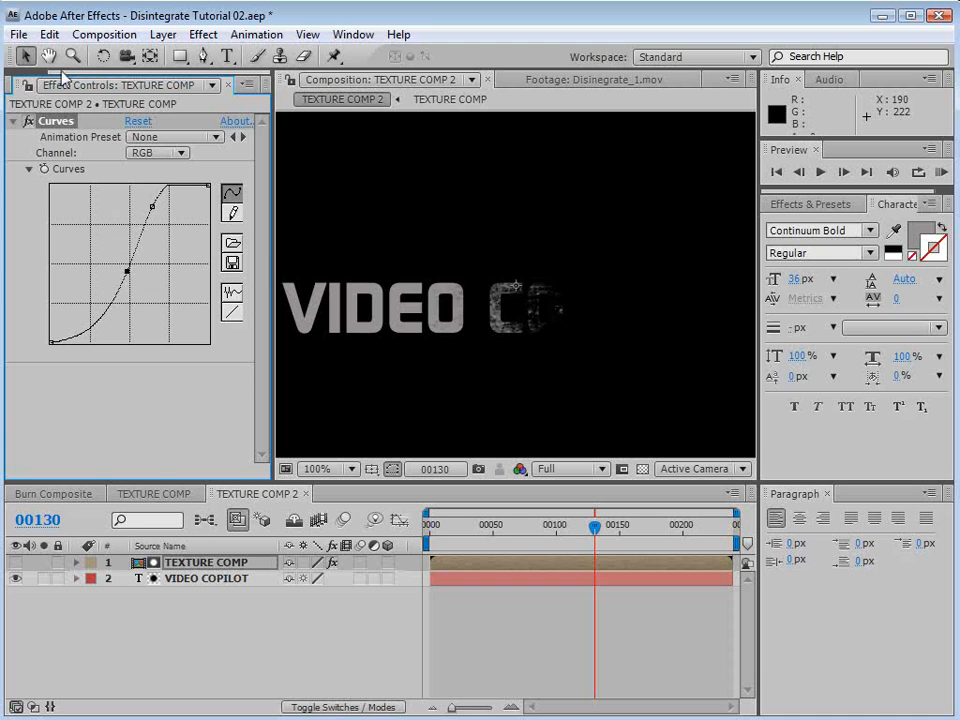
Delete the VIDEO COPILOT text layer from TEXTURE COMP 2.
{"action": "left_click", "coordinate": [32, 85]}
{"action": "left_click", "coordinate": [221, 587]}
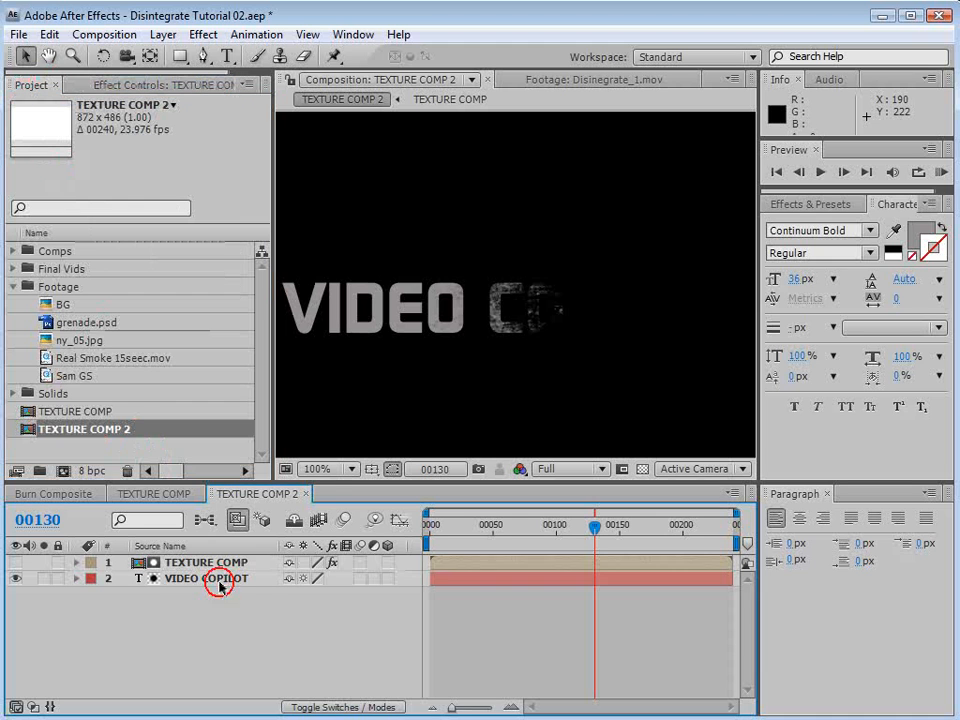
{"action": "key", "text": "Delete"}
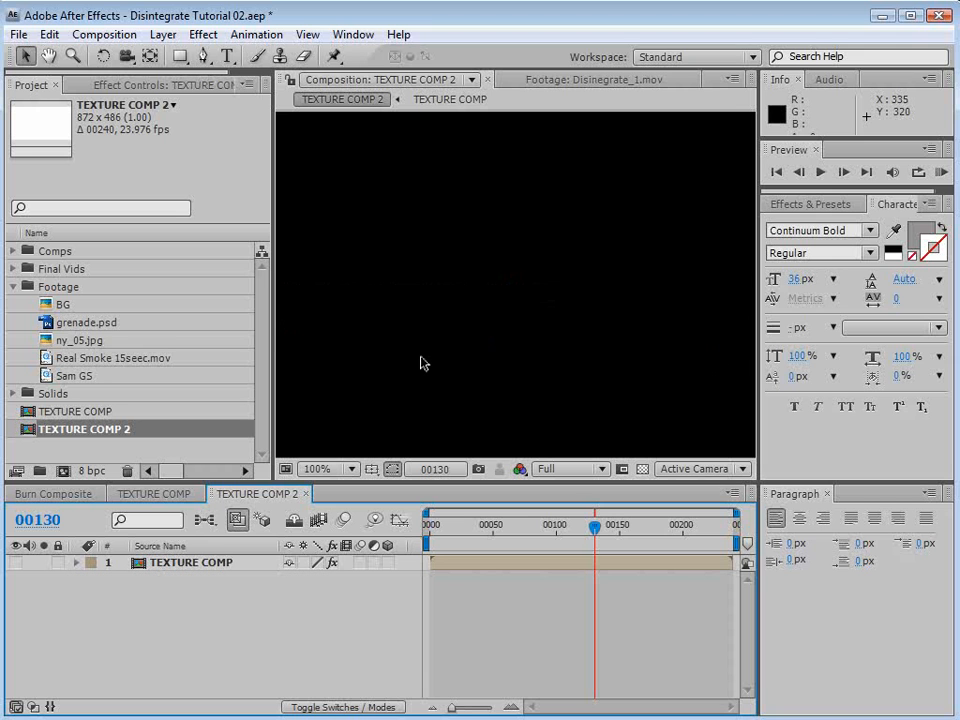
Add grenade.psd at the composition's centre, rotated to lie horizontally, and scale it to about 40% of the frame width.
{"action": "key", "text": "comma"}
{"action": "key", "text": "comma"}
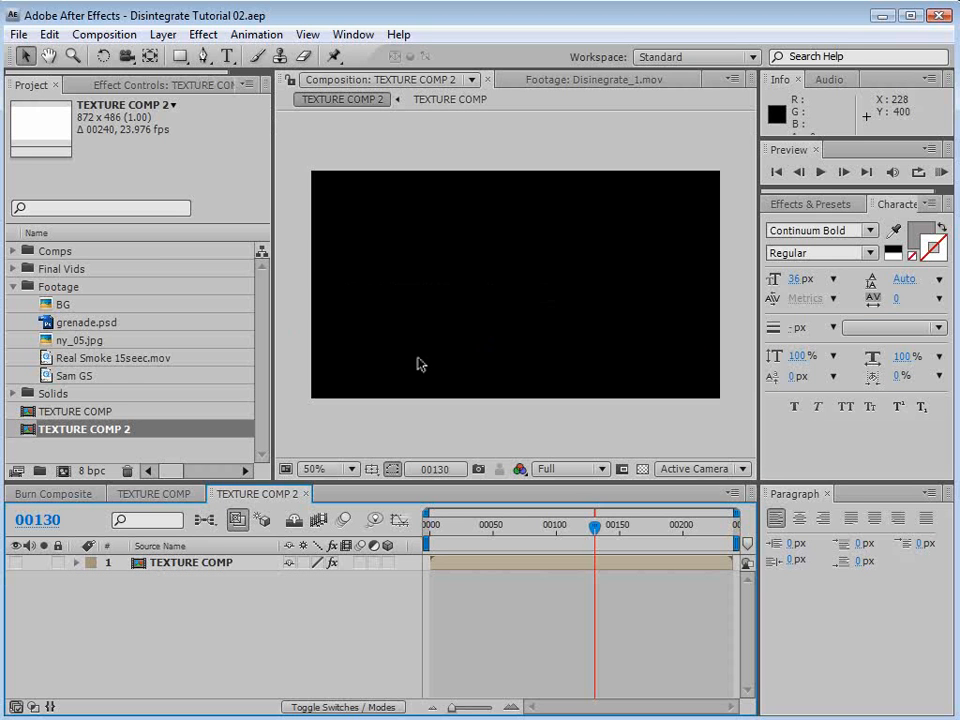
{"action": "left_click", "coordinate": [87, 325]}
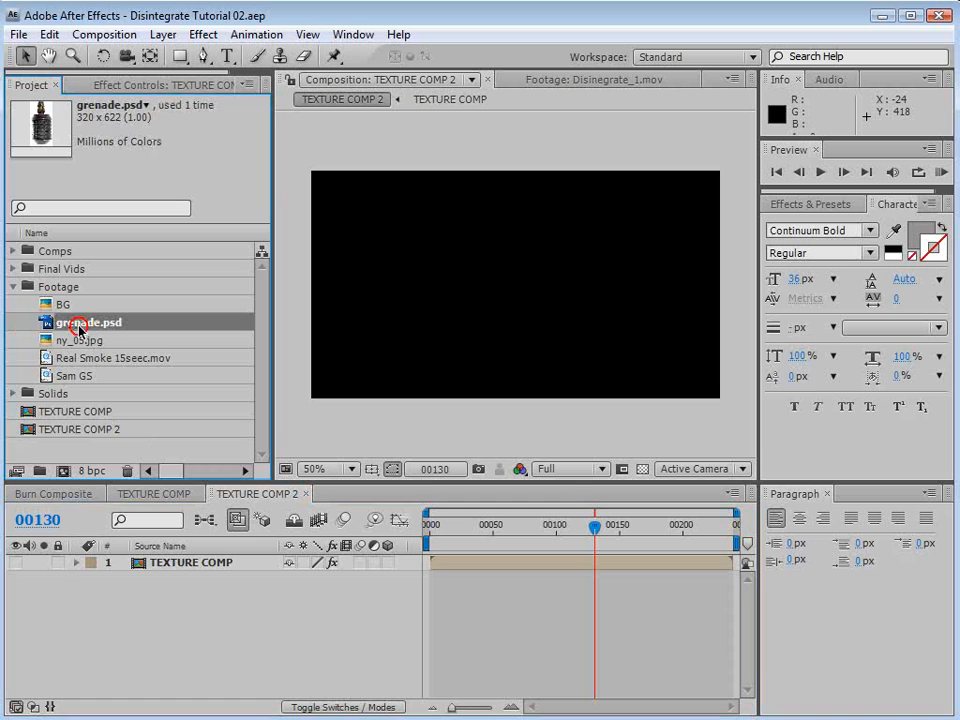
{"action": "left_click_drag", "start_coordinate": [100, 322], "coordinate": [513, 282]}
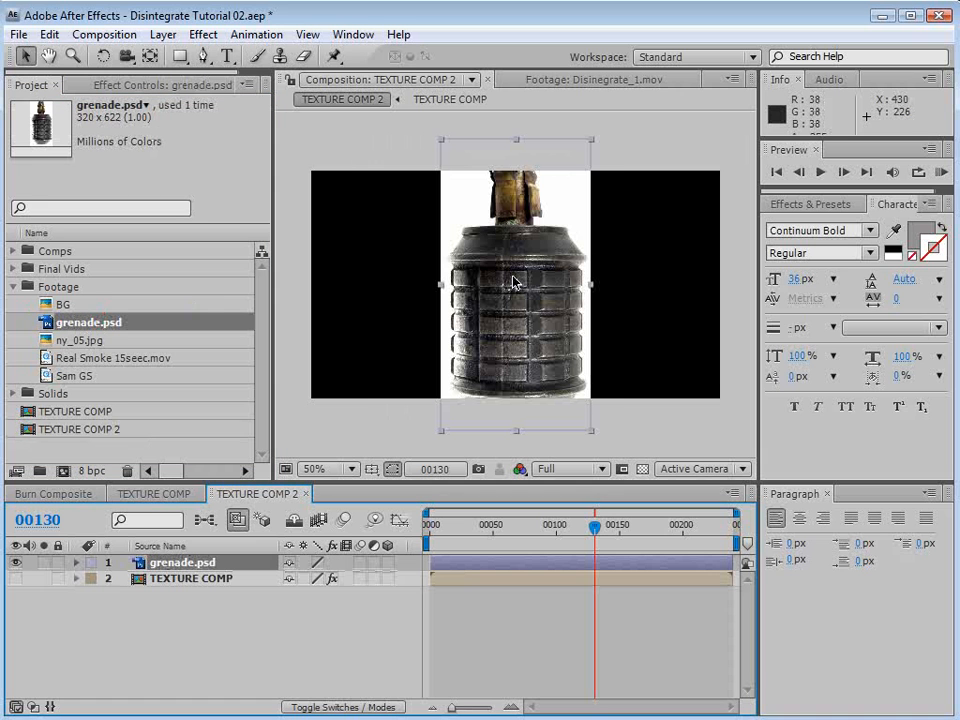
{"action": "key", "text": "w"}
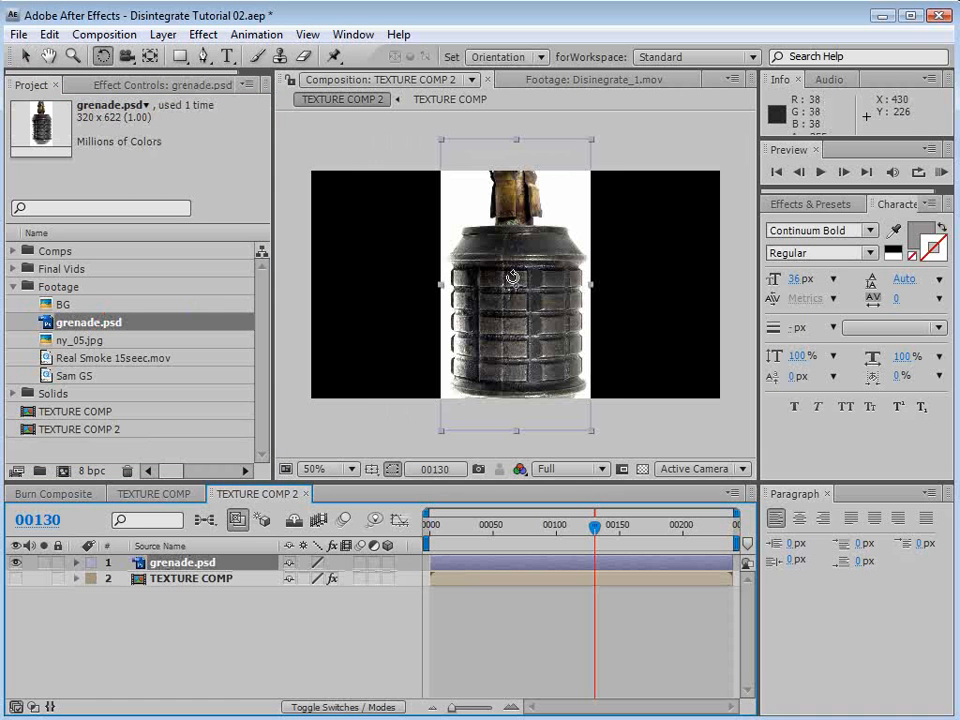
{"action": "left_click_drag", "start_coordinate": [512, 290], "coordinate": [626, 295]}
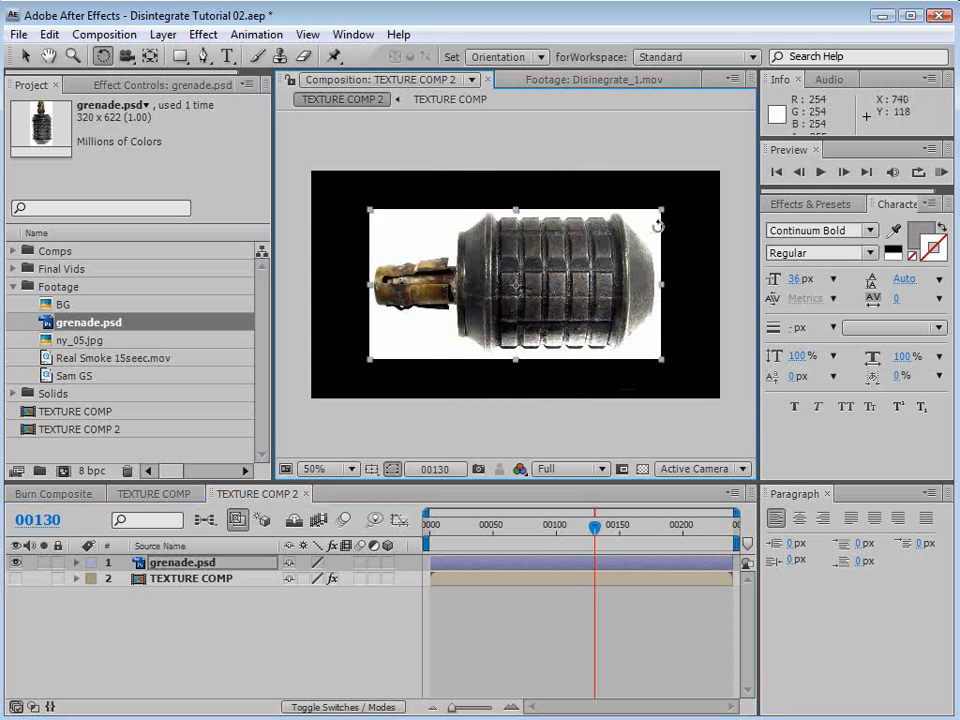
{"action": "key", "text": "v"}
{"action": "left_click_drag", "start_coordinate": [660, 212], "coordinate": [602, 240]}
Remove the grenade's white background with a Luma Key set to Key Out Brighter and a threshold of 233.
{"action": "left_click", "coordinate": [203, 34]}
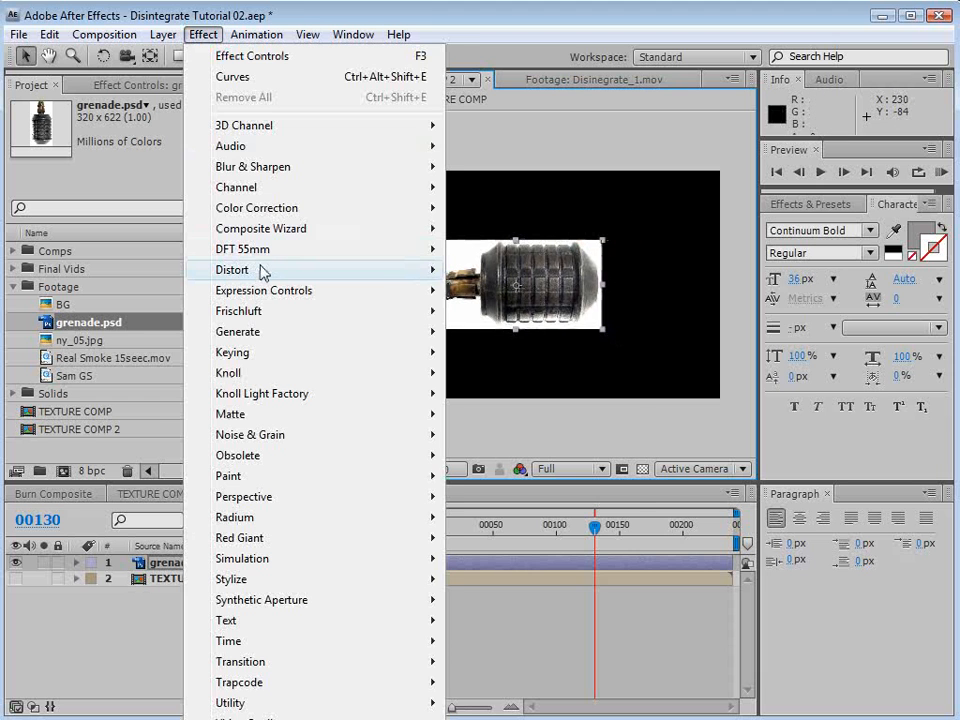
{"action": "mouse_move", "coordinate": [263, 272]}
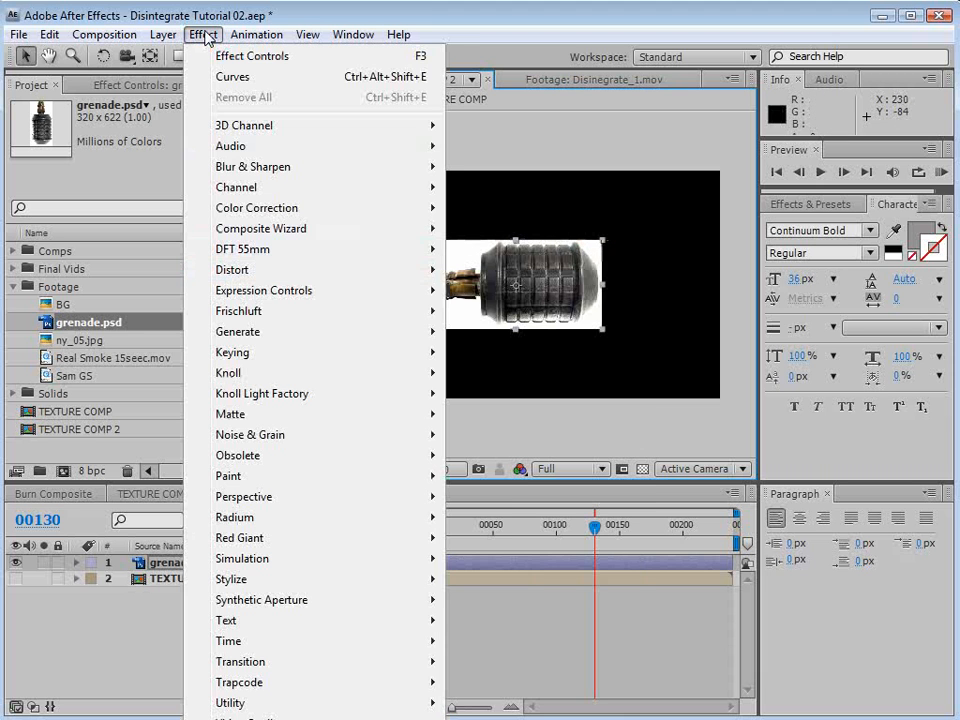
{"action": "mouse_move", "coordinate": [309, 364]}
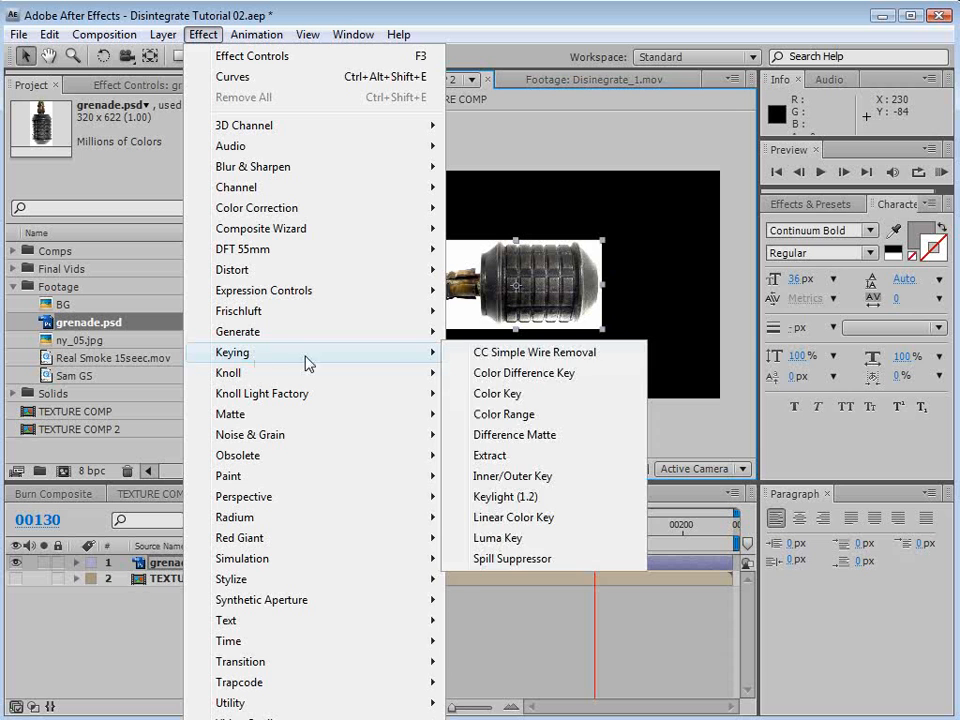
{"action": "left_click", "coordinate": [498, 538]}
{"action": "left_click", "coordinate": [155, 153]}
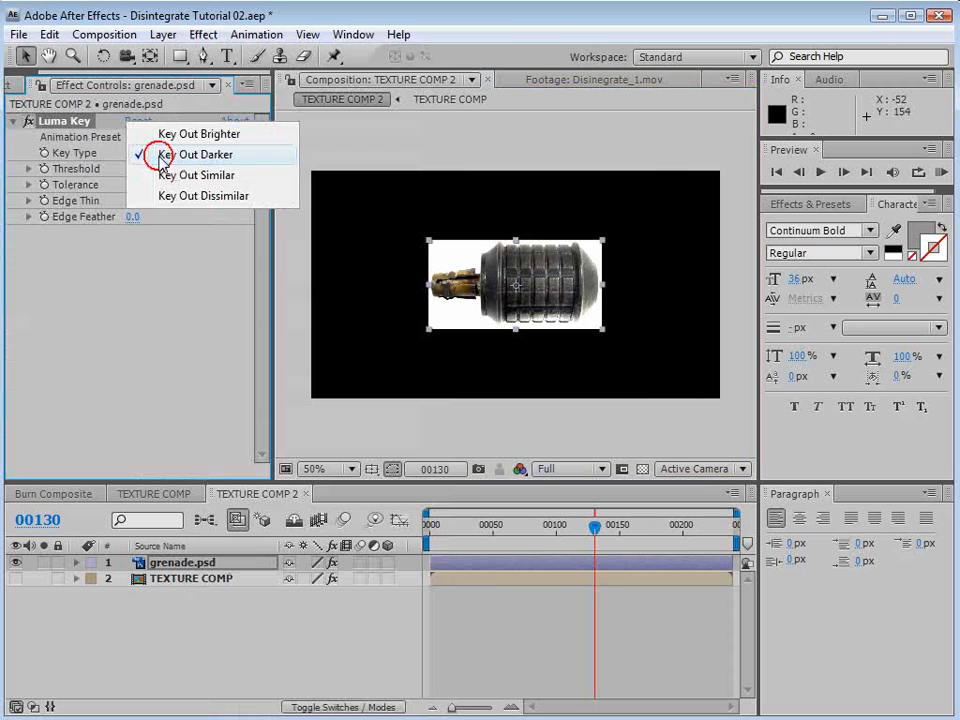
{"action": "left_click", "coordinate": [188, 135]}
{"action": "left_click_drag", "start_coordinate": [130, 168], "coordinate": [354, 178]}
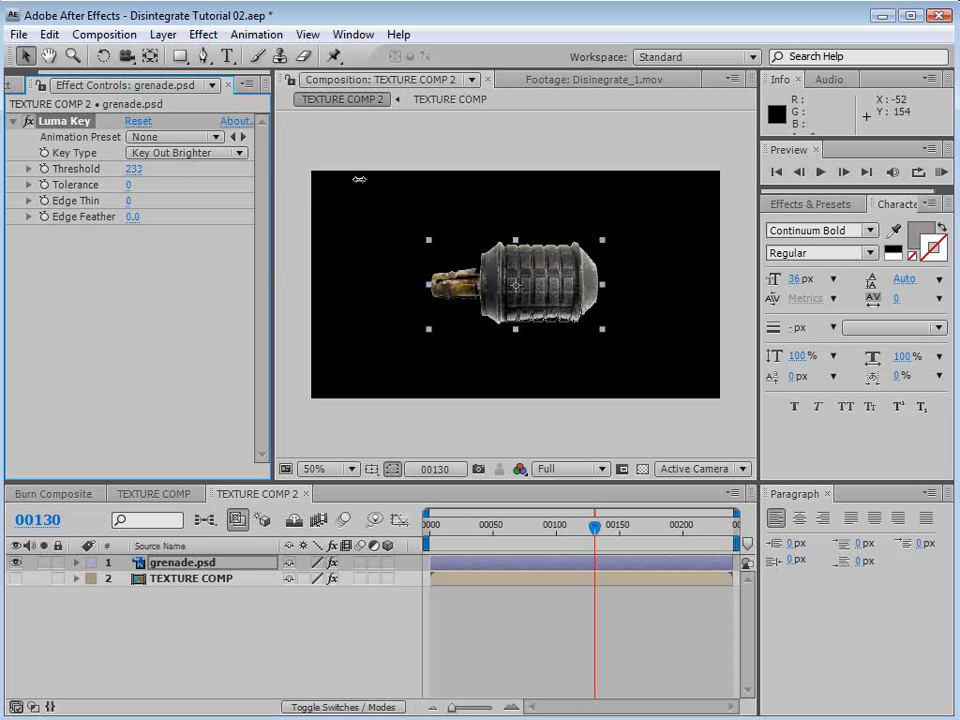
Apply Simple Choker to the grenade layer with Choke Matte at 12.70 to clean up its keyed edges.
{"action": "key", "text": "."}
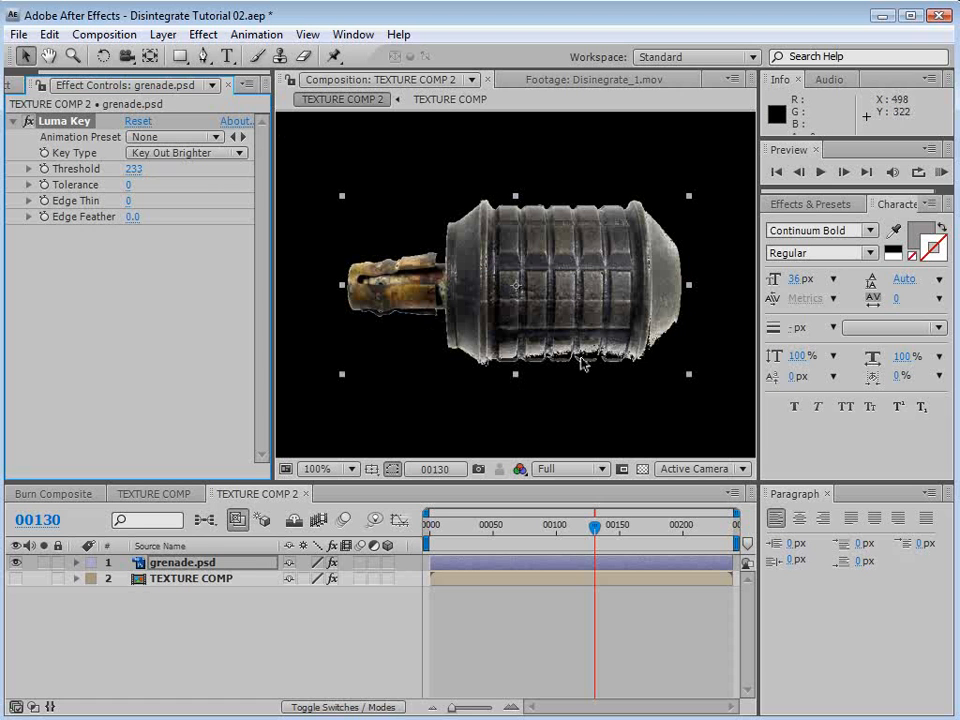
{"action": "left_click", "coordinate": [203, 34]}
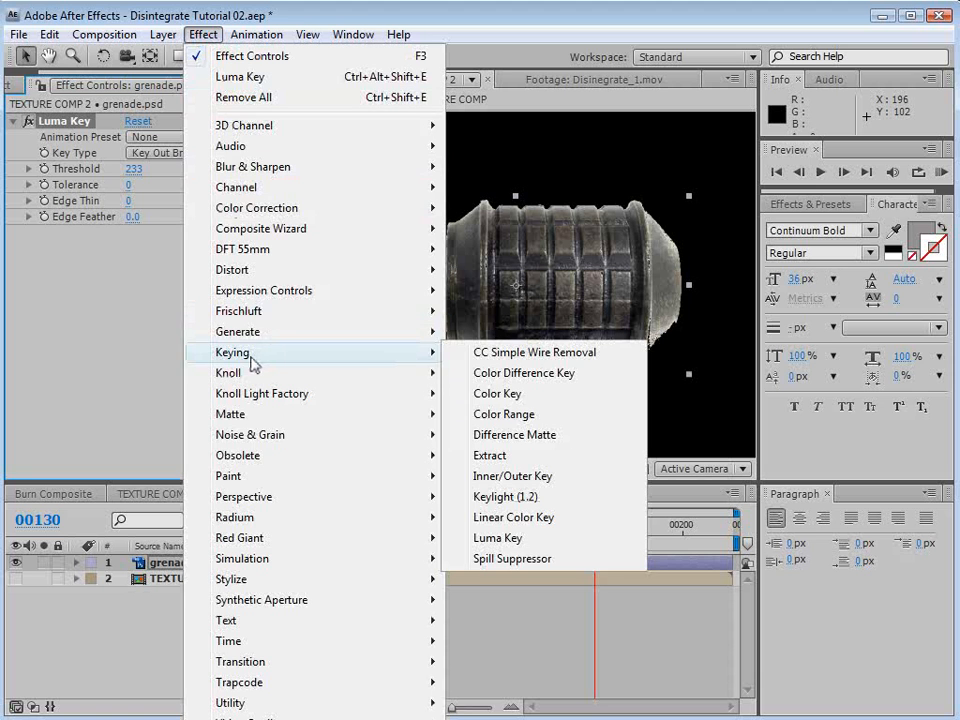
{"action": "mouse_move", "coordinate": [262, 414]}
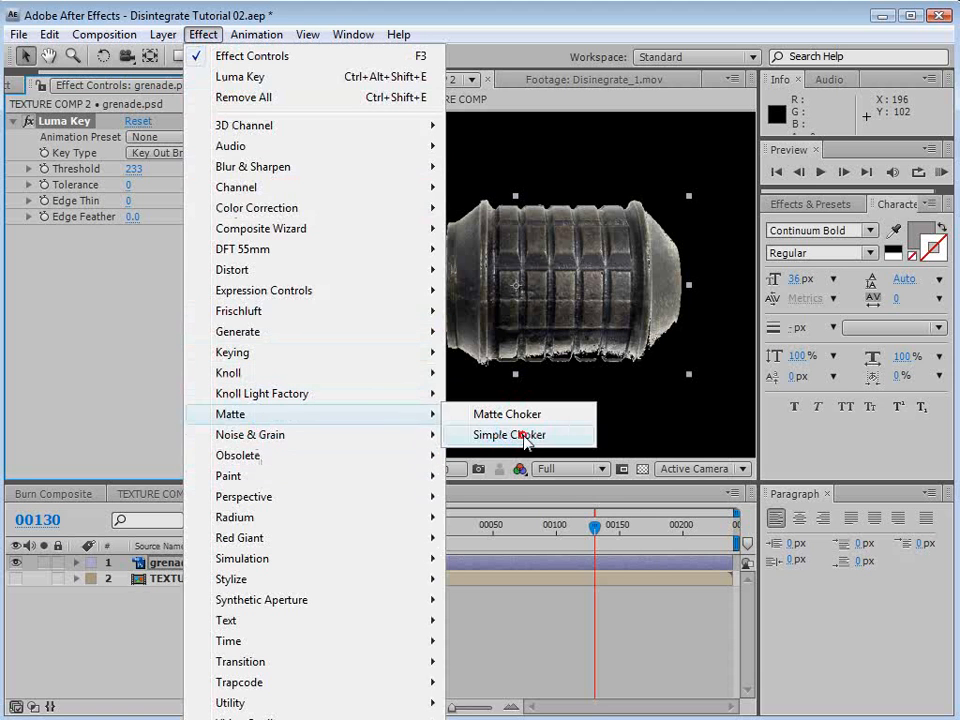
{"action": "left_click", "coordinate": [527, 436]}
{"action": "left_click_drag", "start_coordinate": [137, 280], "coordinate": [251, 280]}
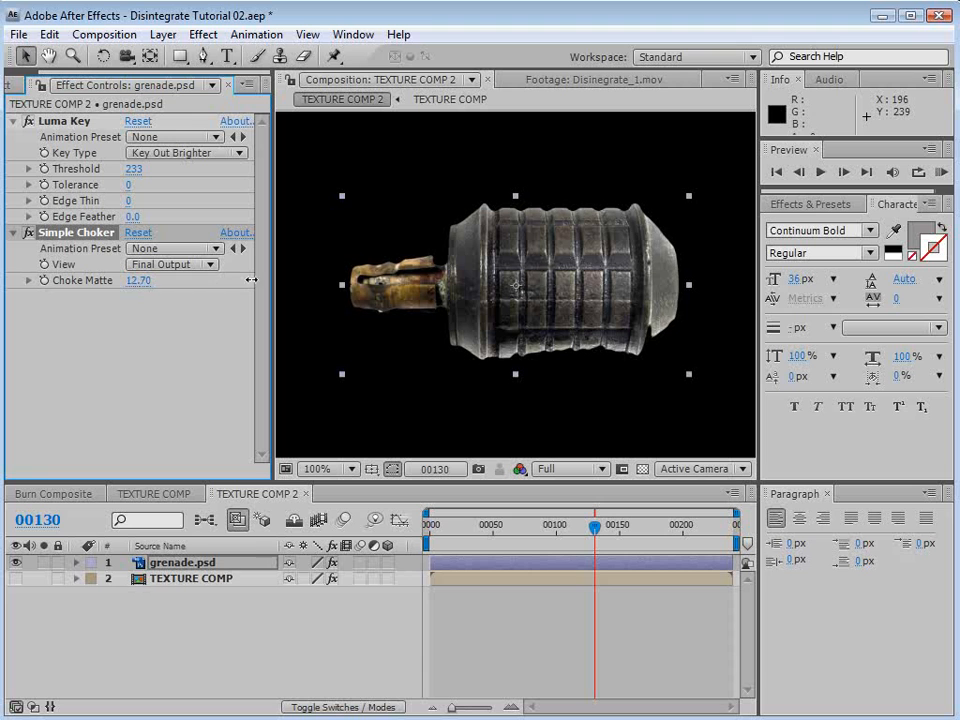
{"action": "left_click", "coordinate": [626, 602]}
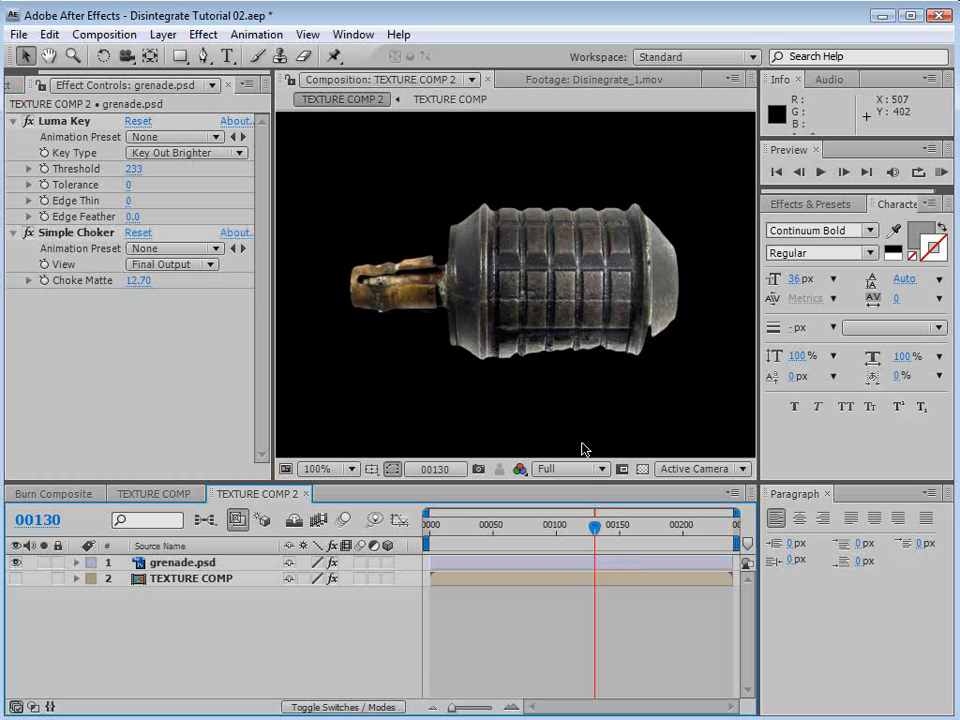
{"action": "key", "text": "comma"}
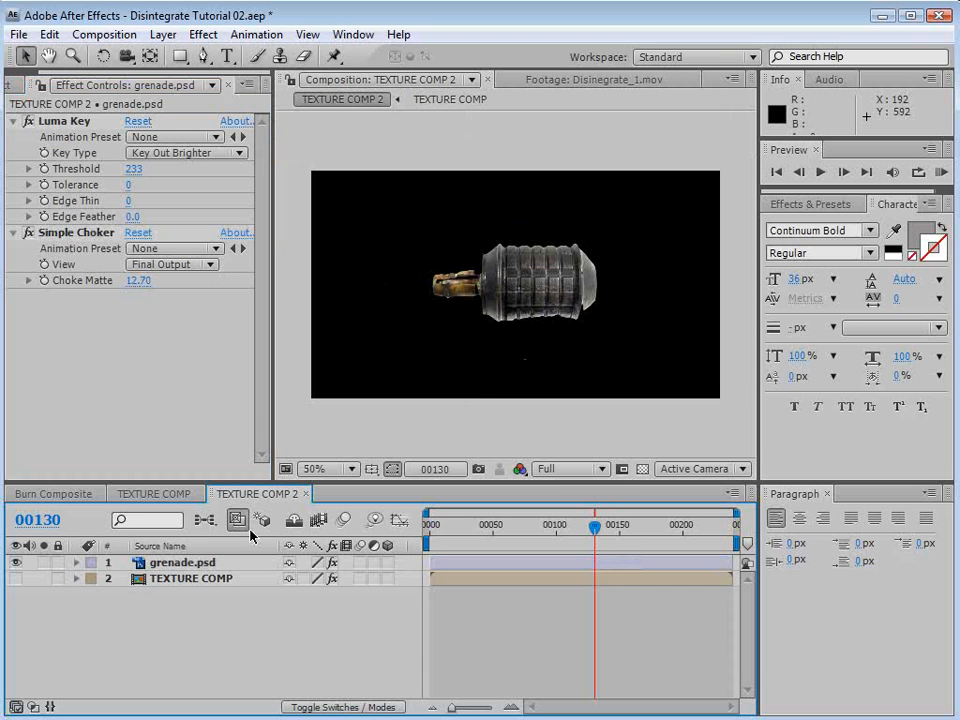
Pre-compose the grenade layer as VIDEO SOURCE, moving all attributes into the new composition, and select the resulting layer.
{"action": "left_click", "coordinate": [163, 565]}
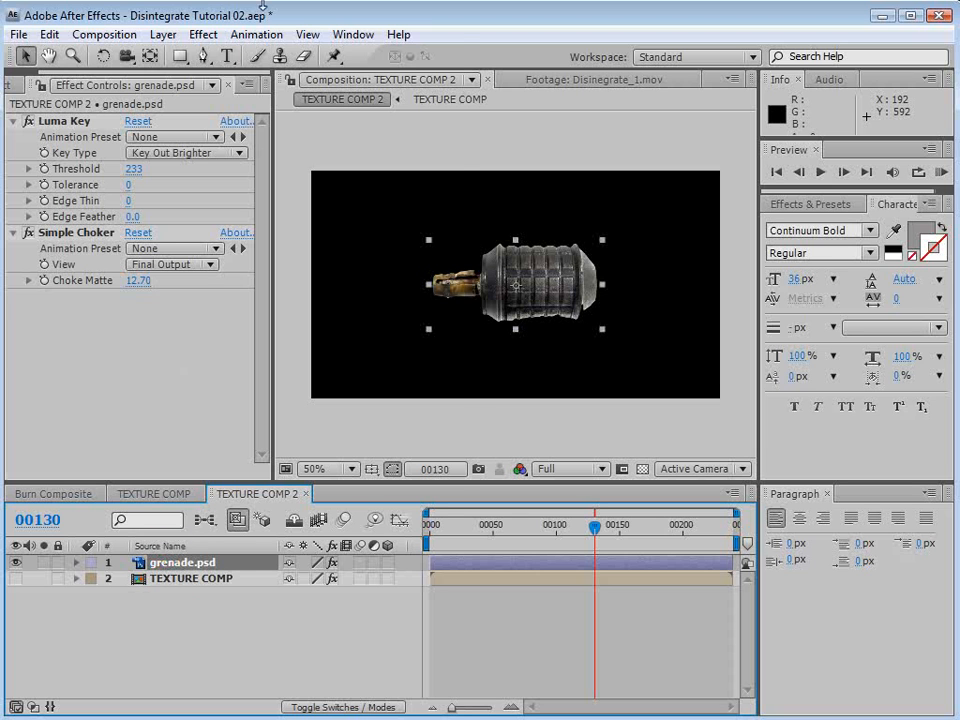
{"action": "left_click", "coordinate": [163, 34]}
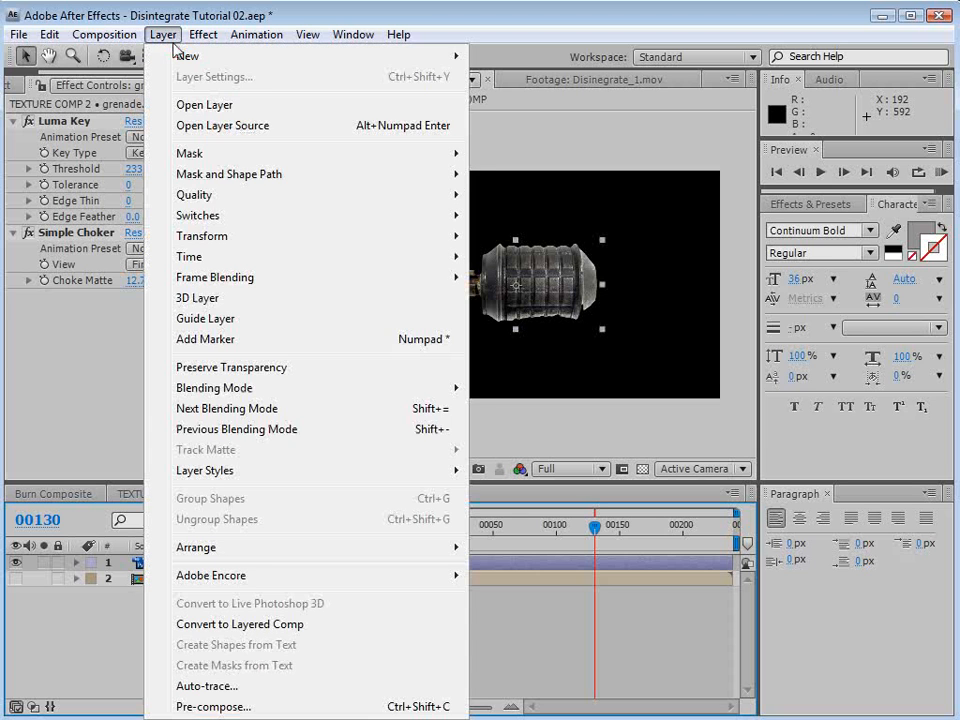
{"action": "left_click", "coordinate": [248, 709]}
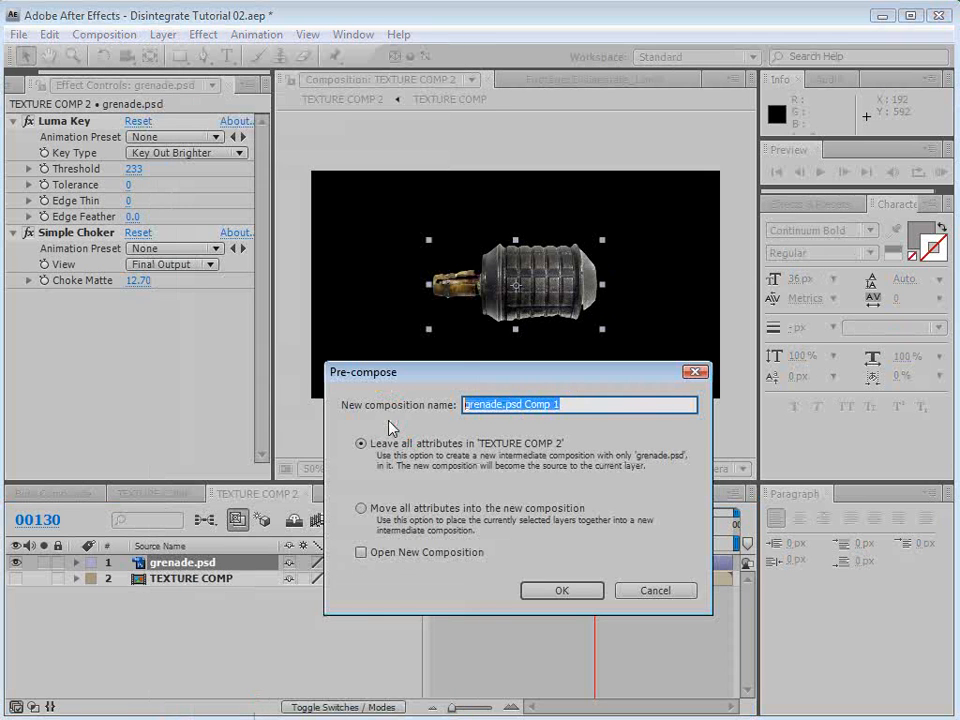
{"action": "type", "text": "VIDEO SOURCE"}
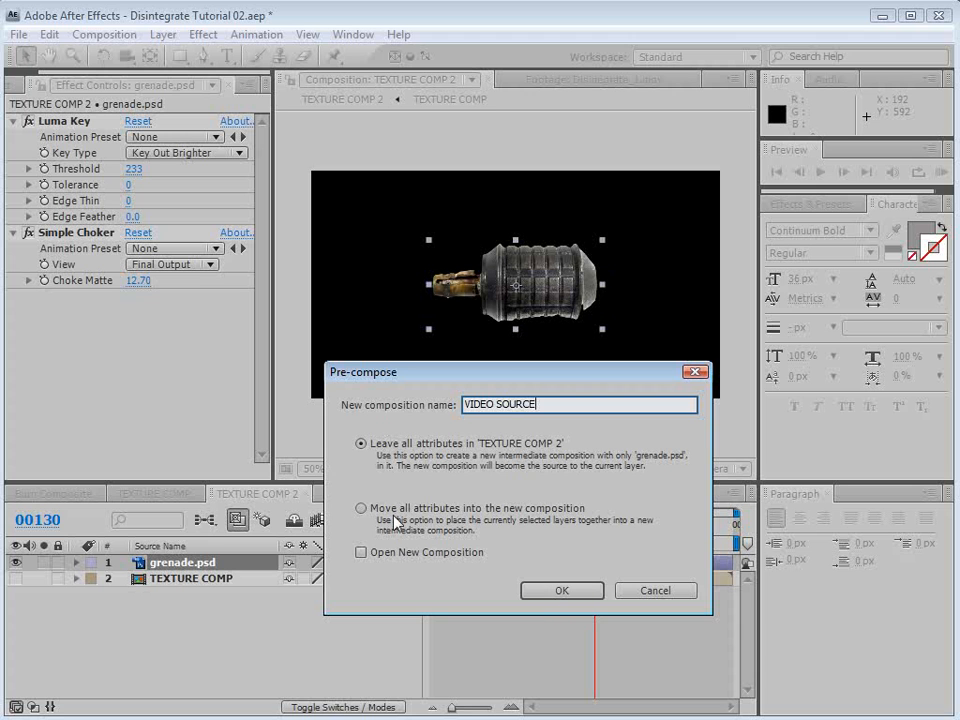
{"action": "left_click", "coordinate": [362, 509]}
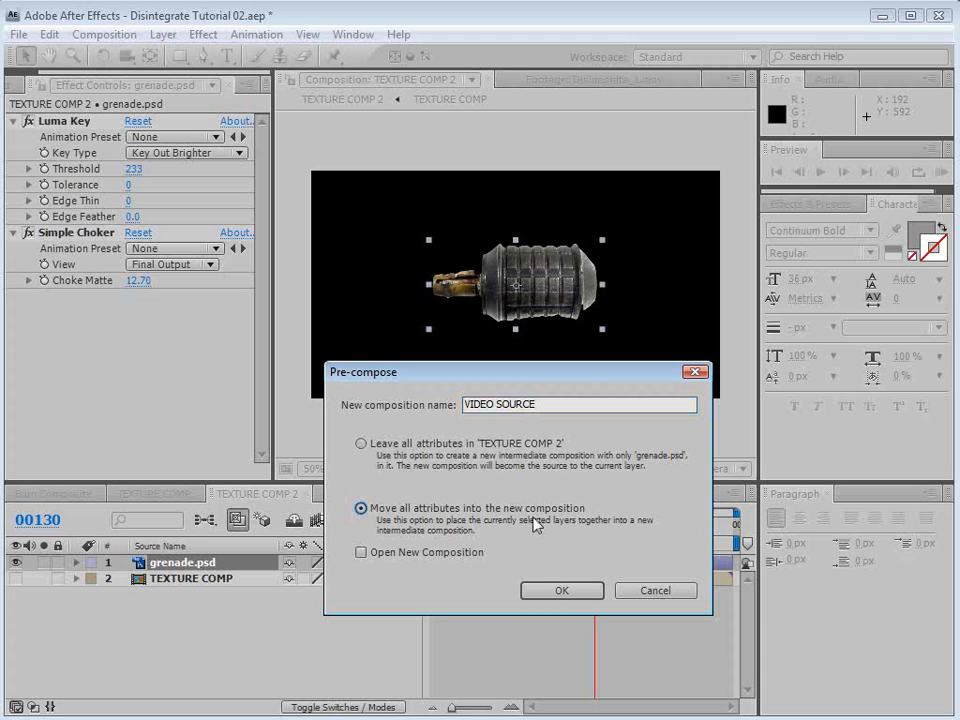
{"action": "left_click", "coordinate": [559, 591]}
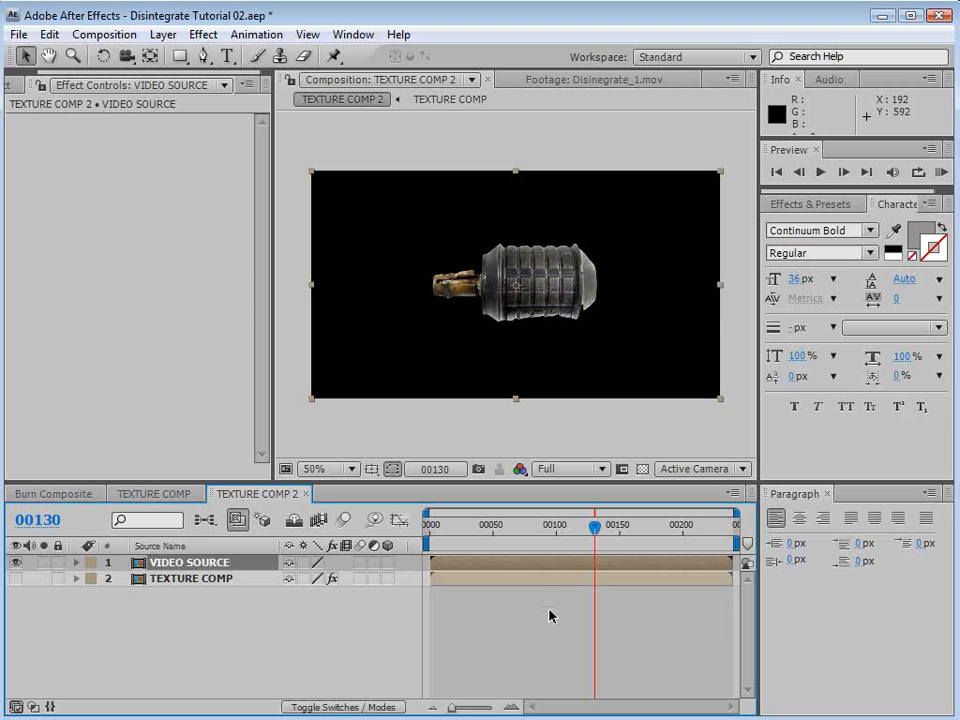
{"action": "left_click", "coordinate": [549, 616]}
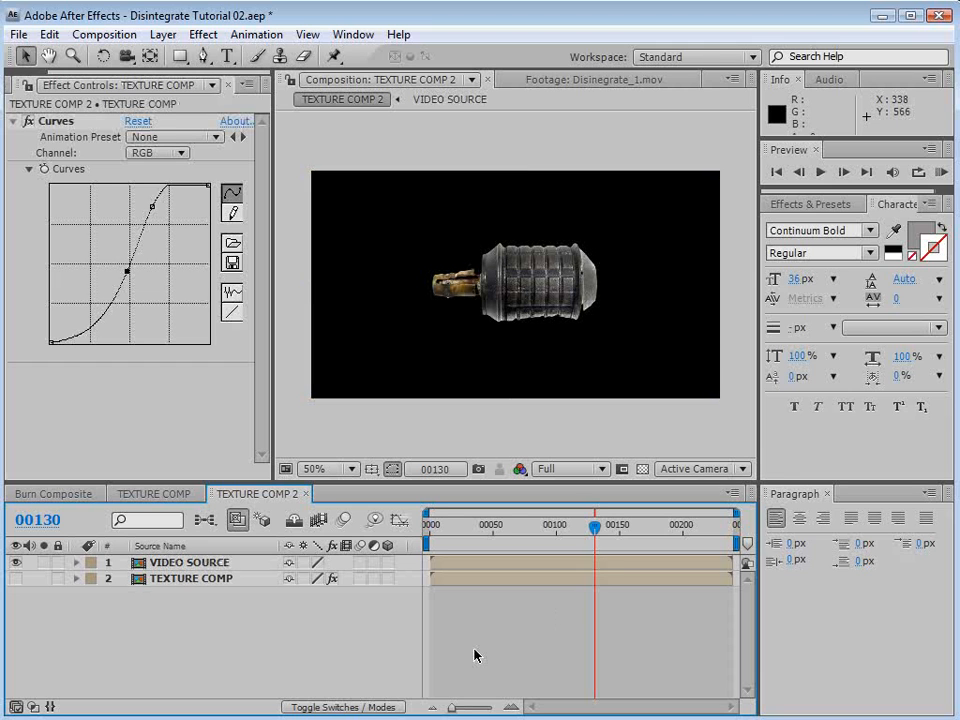
{"action": "left_click", "coordinate": [181, 566]}
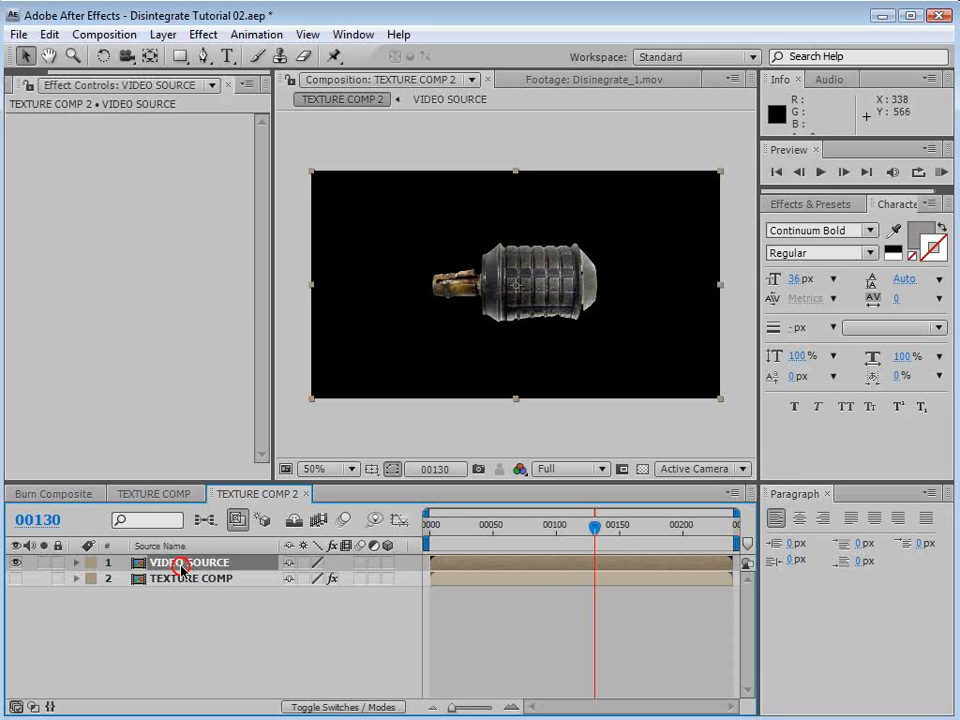
Pre-compose the VIDEO SOURCE layer as VIDEO INPUT, moving all attributes into the new composition, and place it below TEXTURE COMP.
{"action": "left_click", "coordinate": [163, 34]}
{"action": "left_click", "coordinate": [214, 707]}
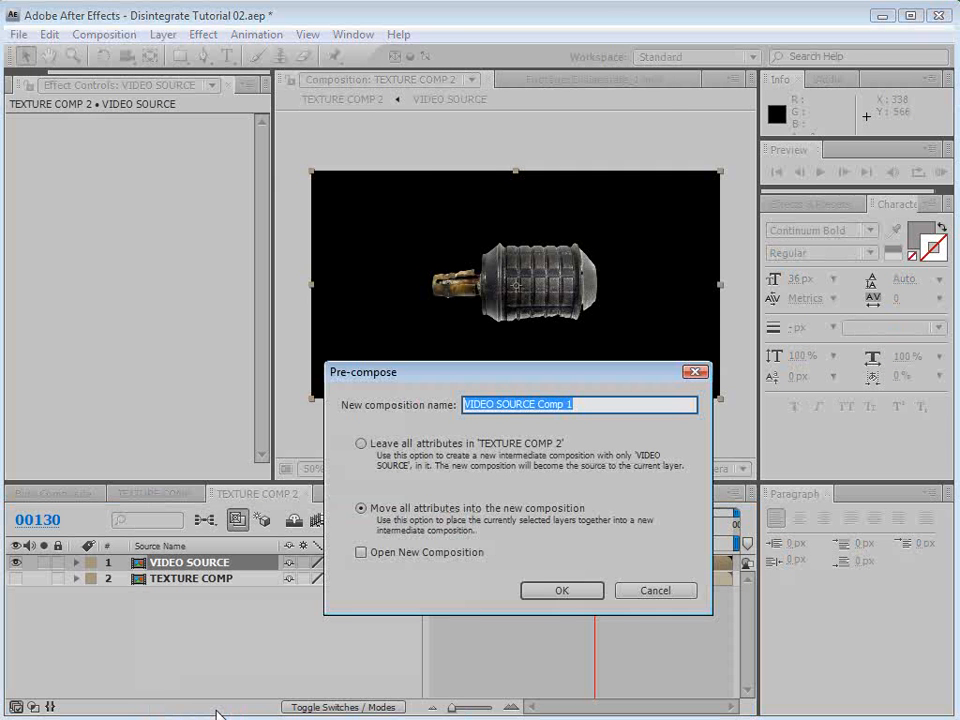
{"action": "type", "text": "VIDEO INPUT"}
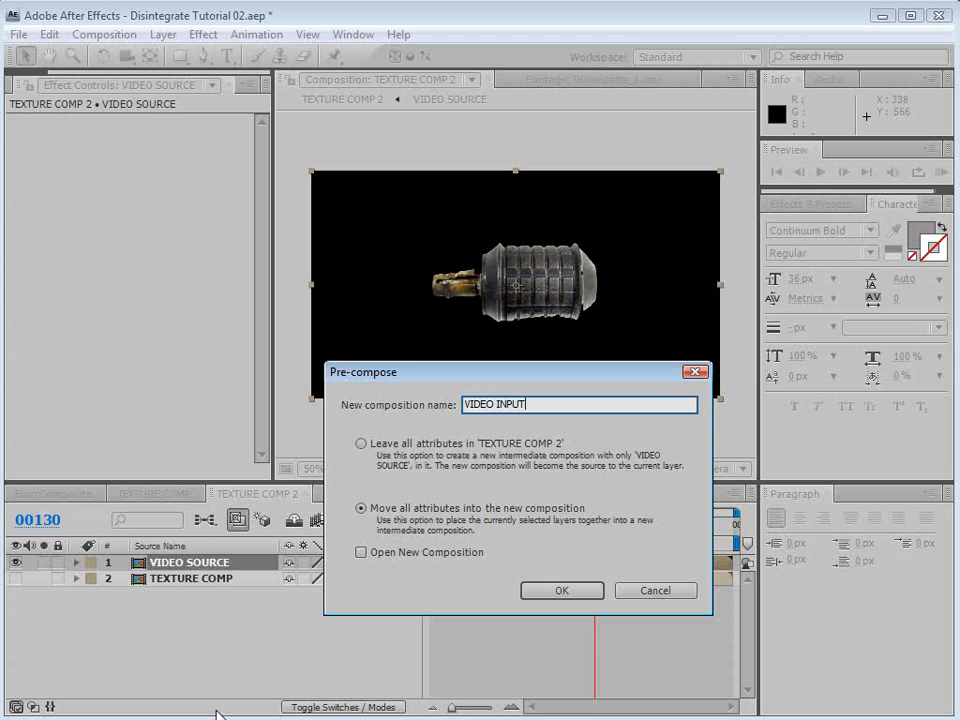
{"action": "left_click", "coordinate": [561, 590]}
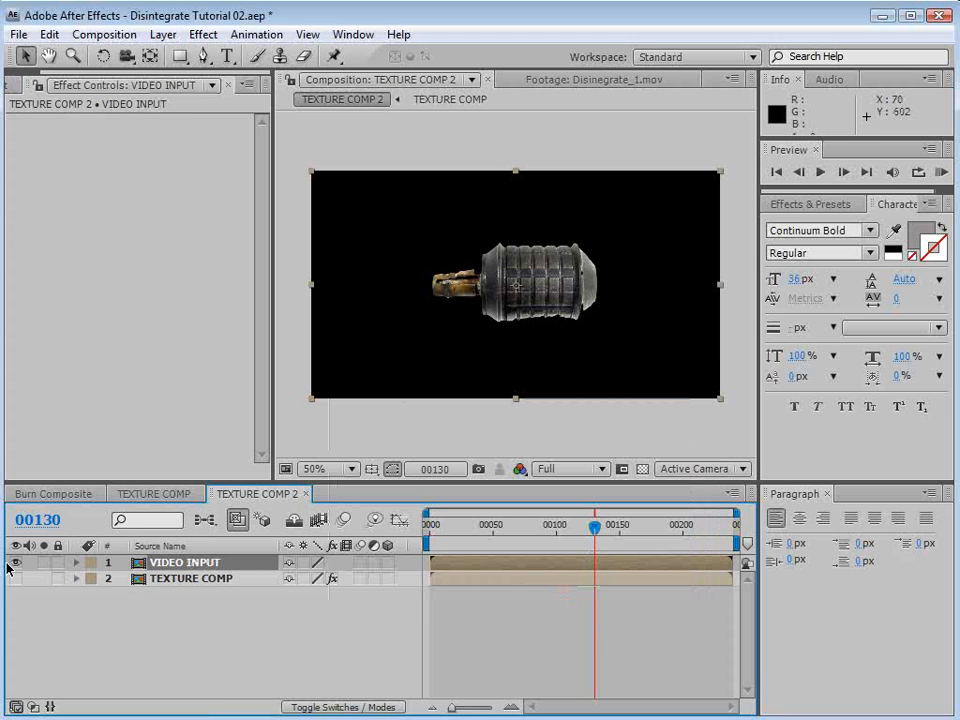
{"action": "left_click_drag", "start_coordinate": [182, 563], "coordinate": [182, 593]}
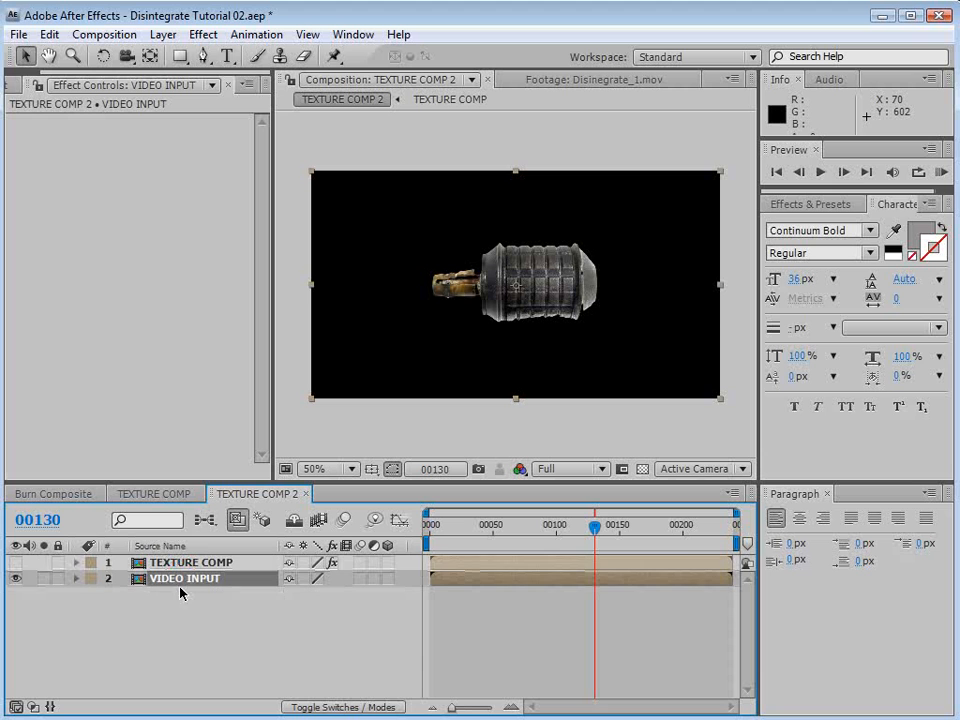
Show the TEXTURE COMP layer and reshape its RGB curve into a gentler S to soften the wipe's black-to-white edge.
{"action": "left_click", "coordinate": [16, 563]}
{"action": "mouse_move", "coordinate": [577, 538]}
{"action": "left_mouse_down"}
{"action": "mouse_move", "coordinate": [536, 536]}
{"action": "mouse_move", "coordinate": [598, 536]}
{"action": "mouse_move", "coordinate": [589, 542]}
{"action": "left_mouse_up"}
{"action": "left_click", "coordinate": [226, 563]}
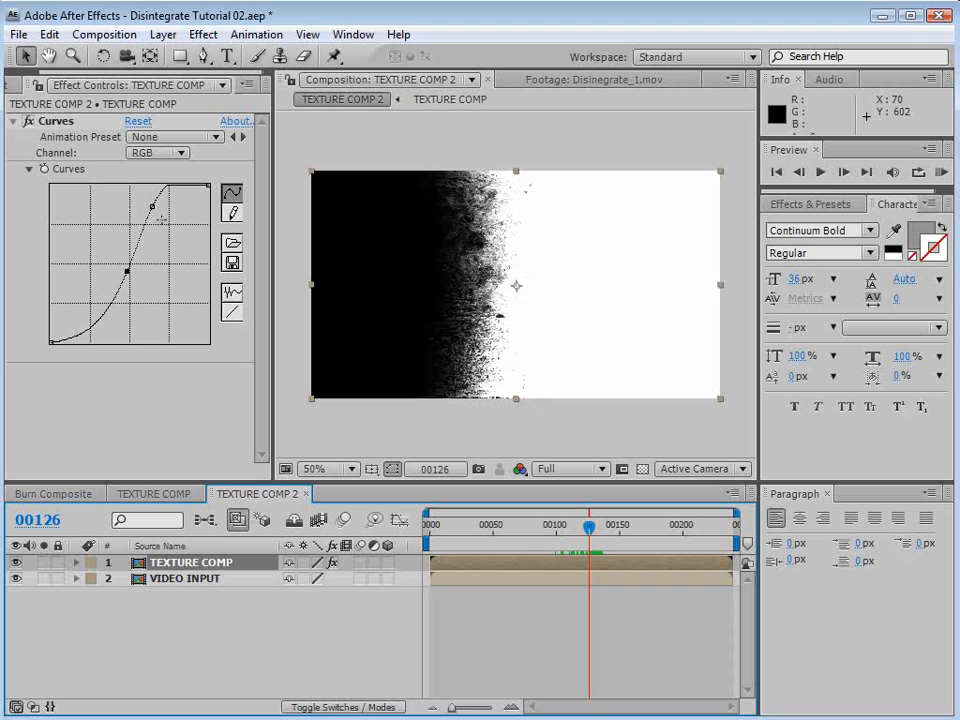
{"action": "left_click_drag", "start_coordinate": [154, 210], "coordinate": [160, 215]}
{"action": "left_click_drag", "start_coordinate": [128, 270], "coordinate": [101, 304]}
{"action": "left_click", "coordinate": [99, 306]}
Set the VIDEO INPUT layer's track matte to Luma Matte "TEXTURE COMP" and scrub through the wipe to frame 123.
{"action": "left_click", "coordinate": [202, 579]}
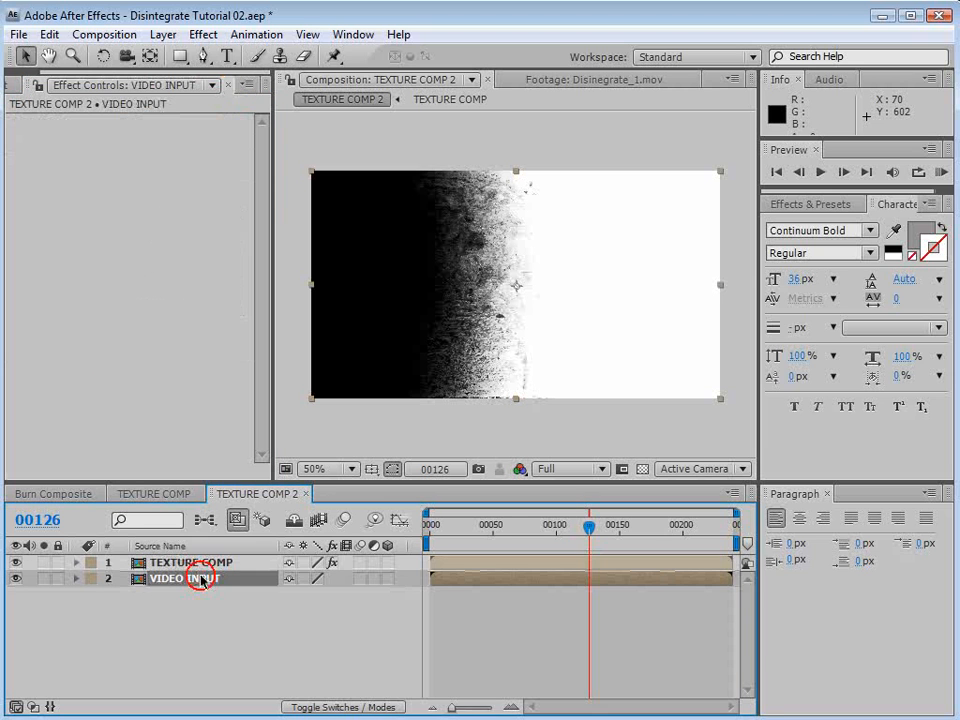
{"action": "key", "text": "F4"}
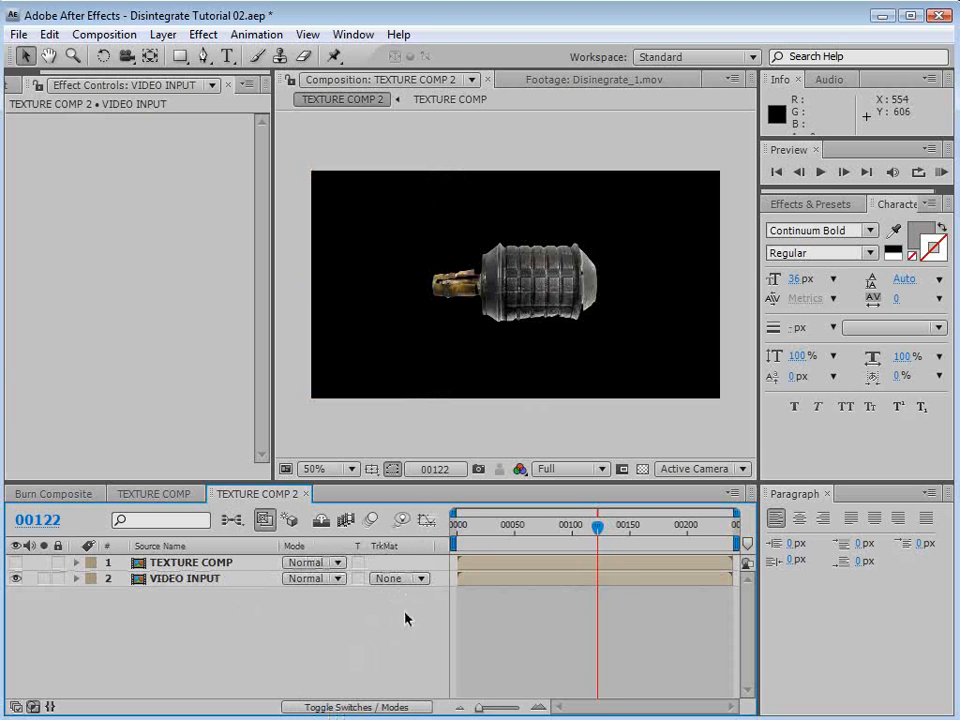
{"action": "left_click", "coordinate": [398, 578]}
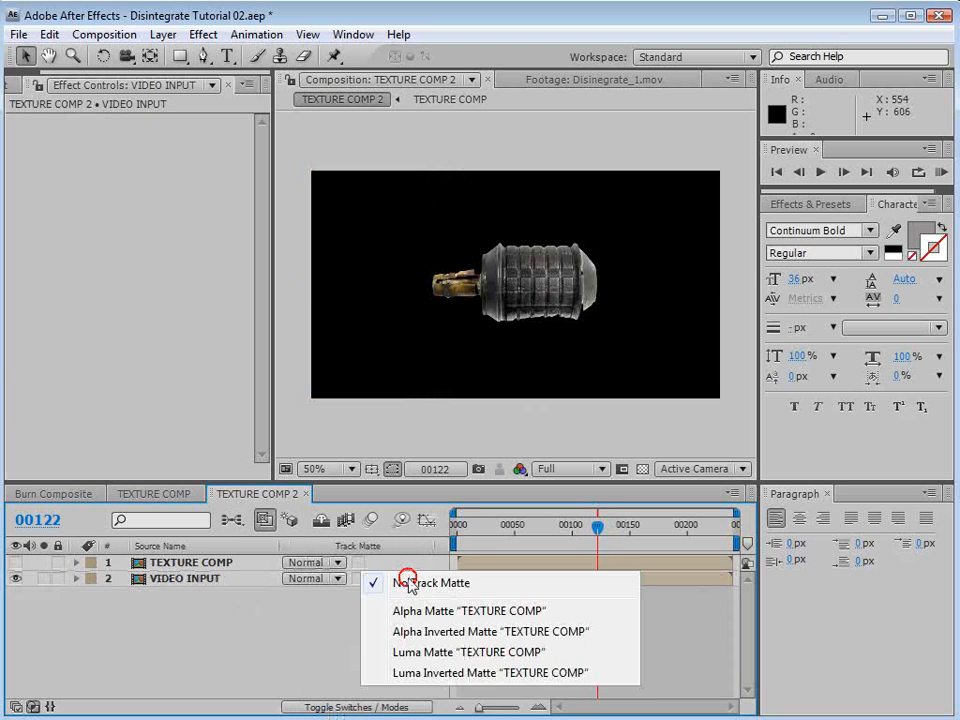
{"action": "left_click", "coordinate": [420, 652]}
{"action": "mouse_move", "coordinate": [598, 527]}
{"action": "left_mouse_down"}
{"action": "mouse_move", "coordinate": [619, 528]}
{"action": "mouse_move", "coordinate": [601, 542]}
{"action": "left_mouse_up"}
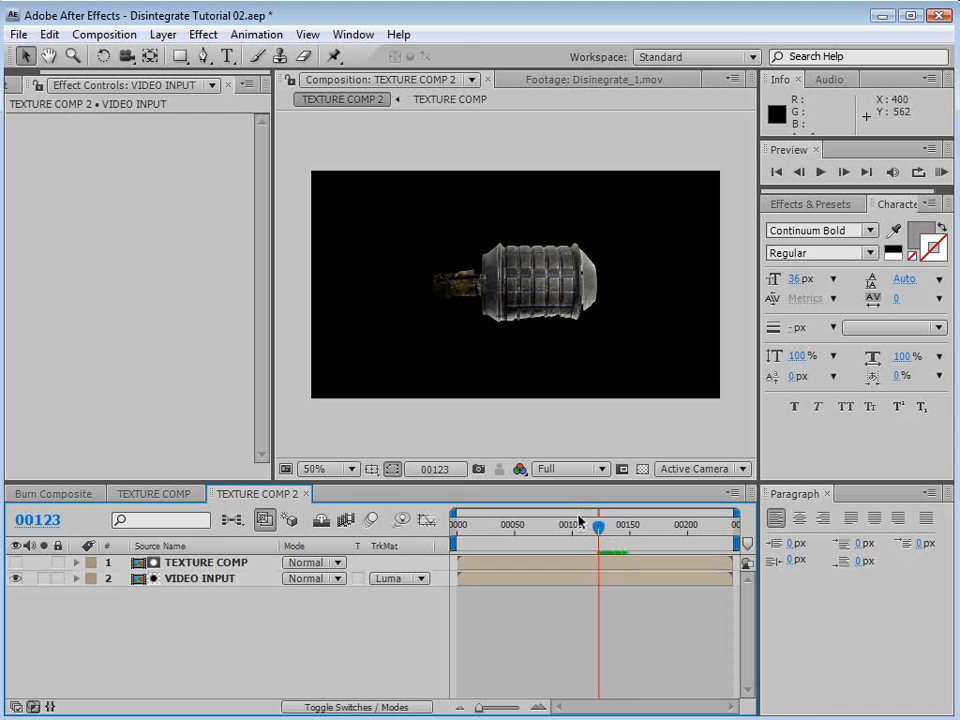
Add an adjustment layer above the other layers and apply the Displacement Map effect to it.
{"action": "left_click", "coordinate": [163, 34]}
{"action": "mouse_move", "coordinate": [200, 56]}
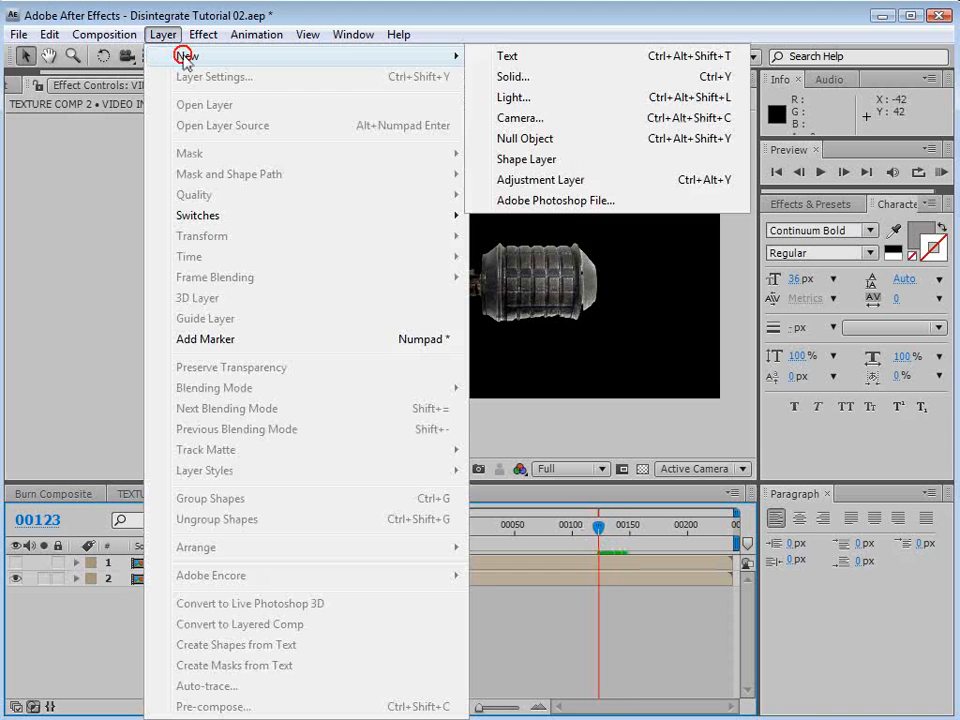
{"action": "left_click", "coordinate": [521, 179]}
{"action": "left_click", "coordinate": [206, 35]}
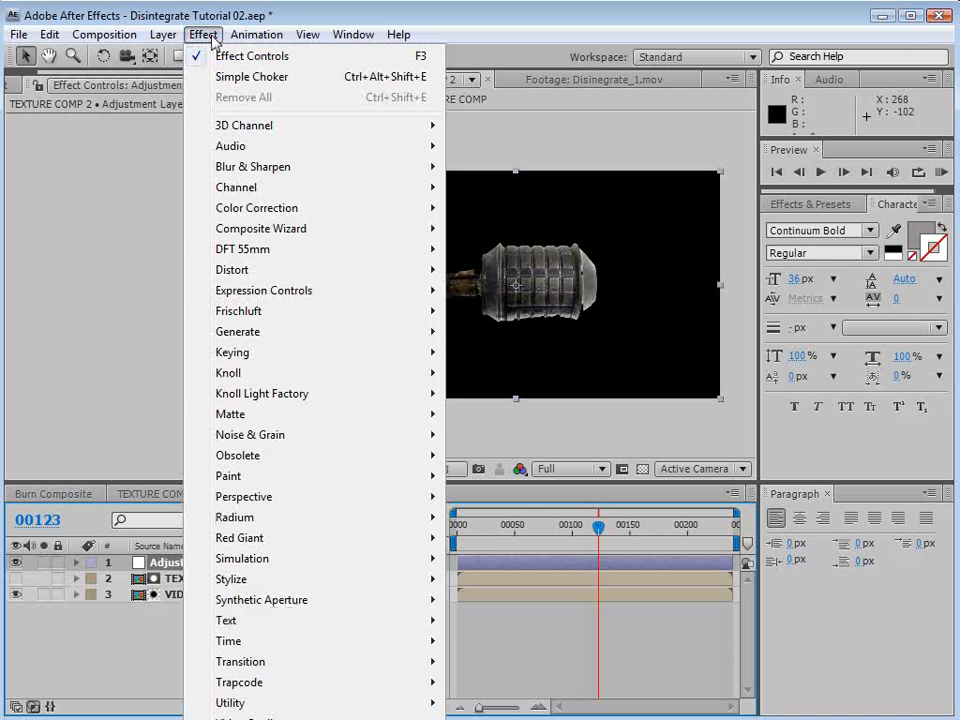
{"action": "mouse_move", "coordinate": [244, 270]}
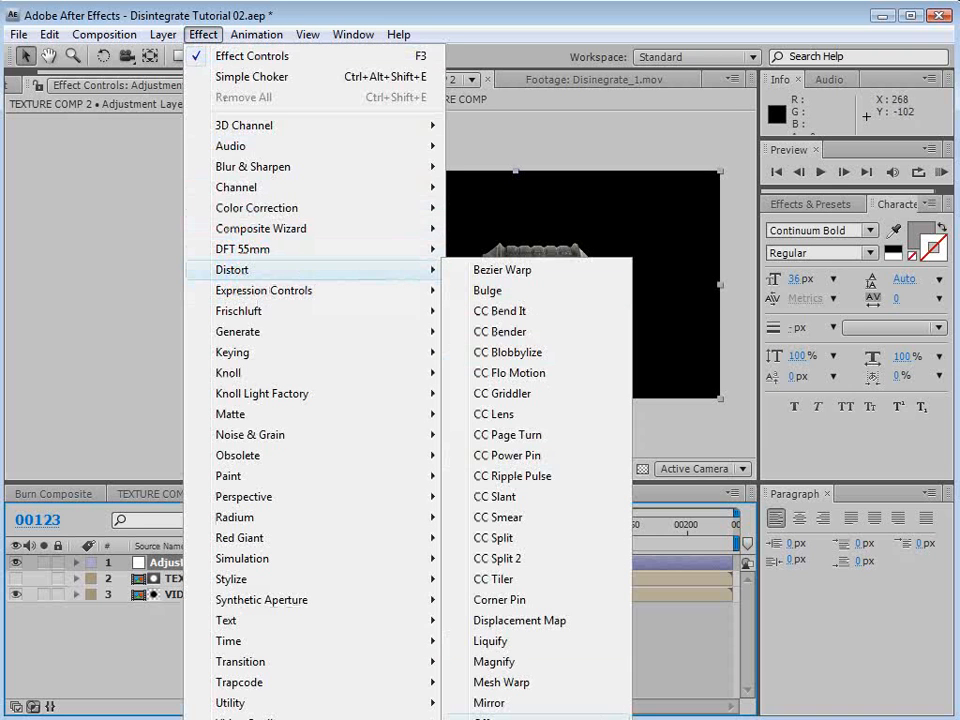
{"action": "left_click", "coordinate": [568, 622]}
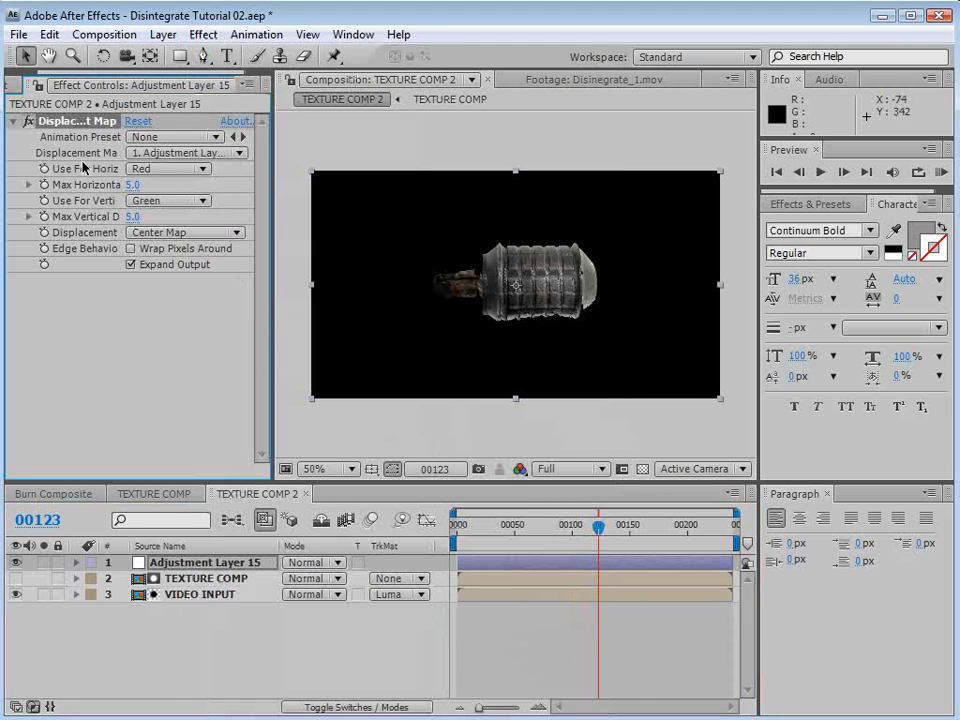
Duplicate the TEXTURE COMP layer, move the copy below VIDEO INPUT, and give it a red label.
{"action": "left_click", "coordinate": [225, 580]}
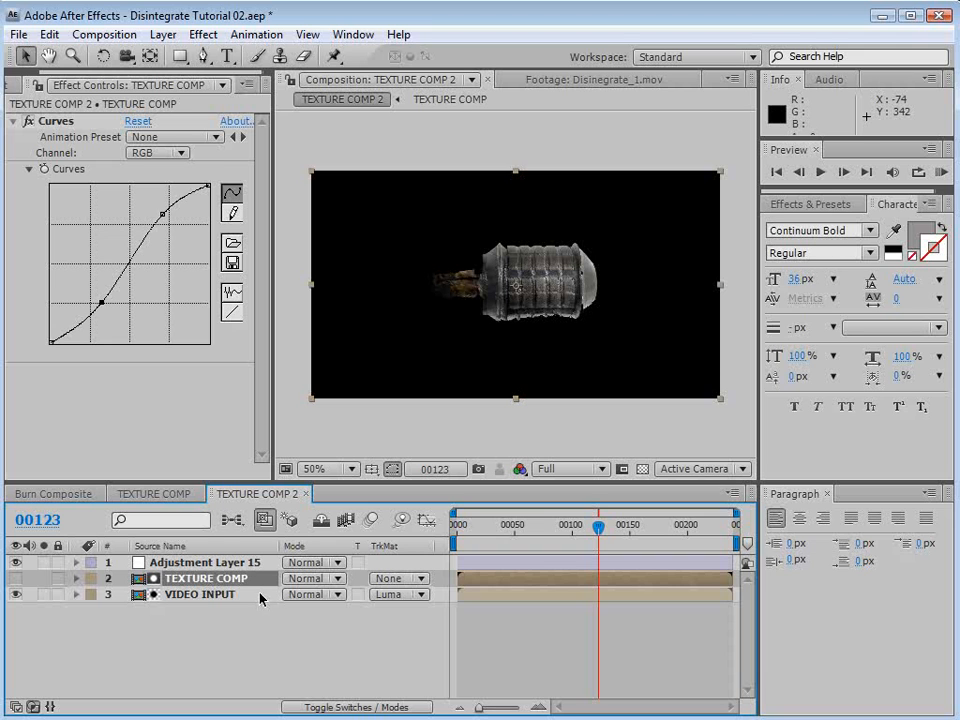
{"action": "key", "text": "ctrl+d"}
{"action": "left_click_drag", "start_coordinate": [150, 580], "coordinate": [174, 618]}
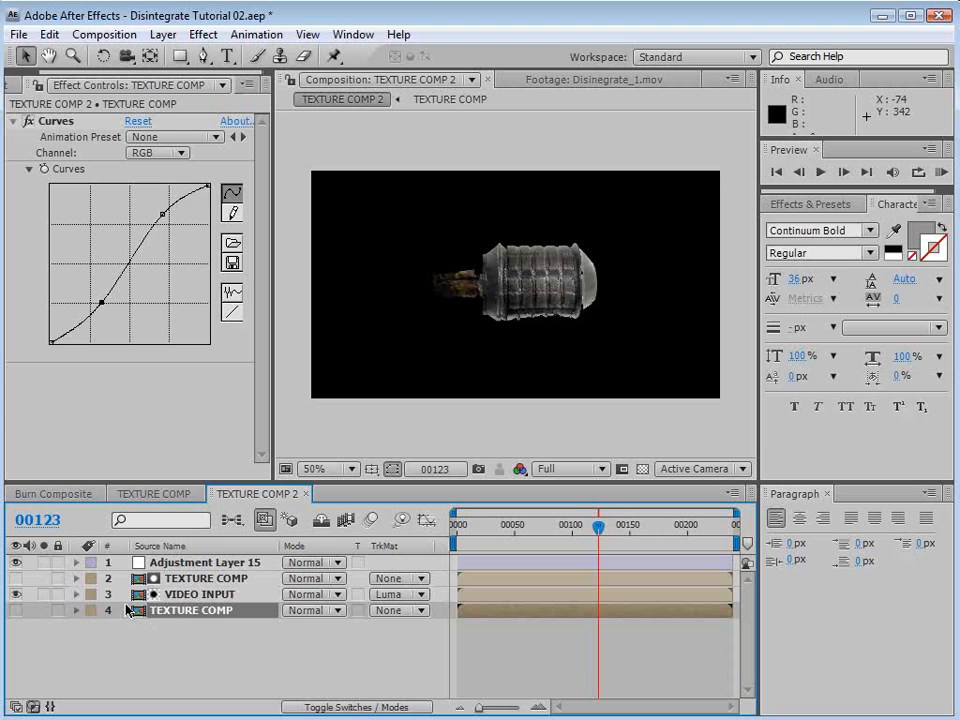
{"action": "left_click", "coordinate": [90, 610]}
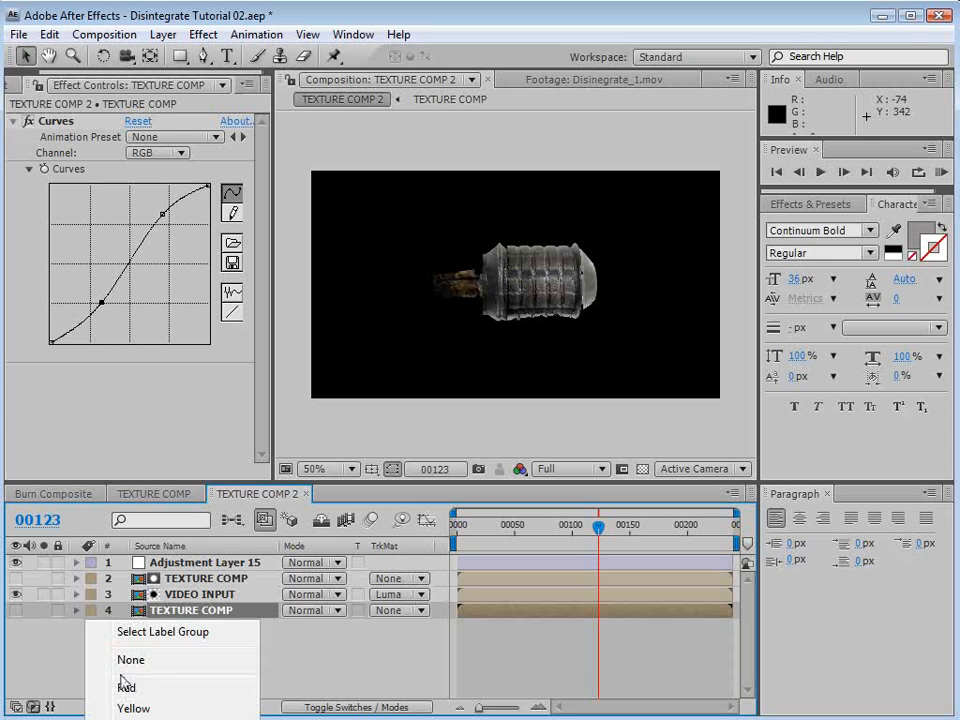
{"action": "left_click", "coordinate": [90, 681]}
{"action": "left_click", "coordinate": [222, 630]}
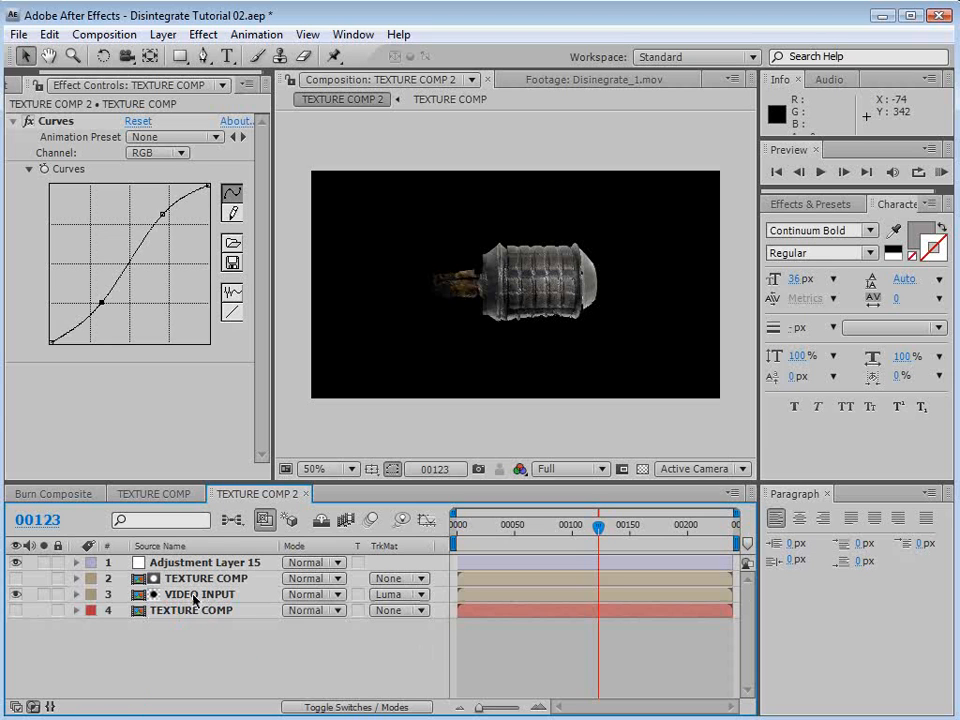
Switch the timeline to layer names and rename the red TEXTURE COMP copy as Displace.
{"action": "left_click", "coordinate": [160, 546]}
{"action": "left_click", "coordinate": [172, 612]}
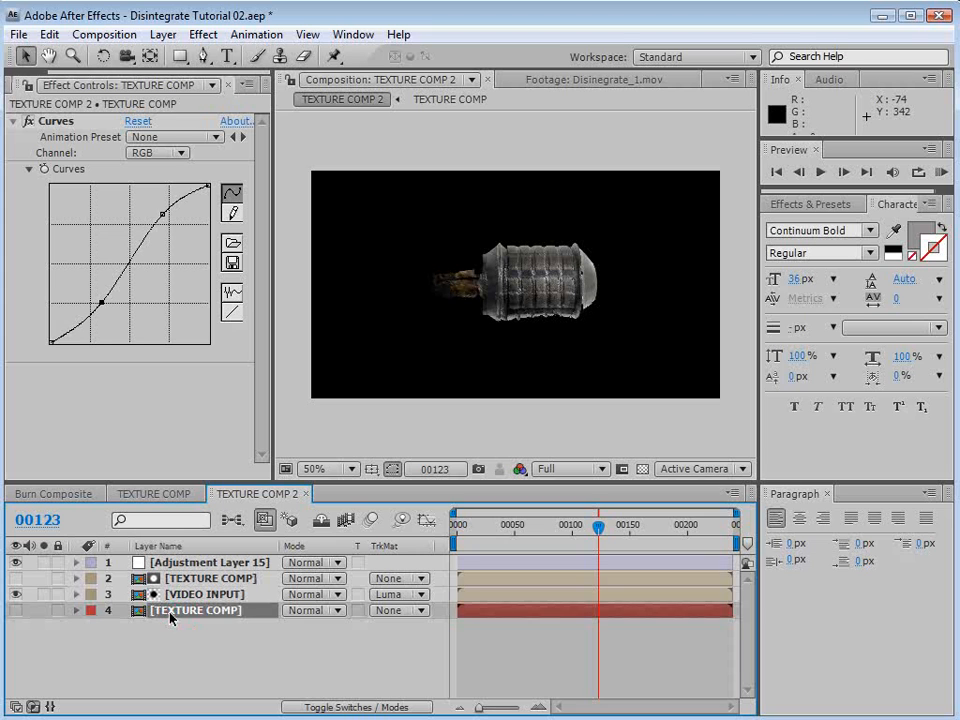
{"action": "key", "text": "Return"}
{"action": "type", "text": "Dis"}
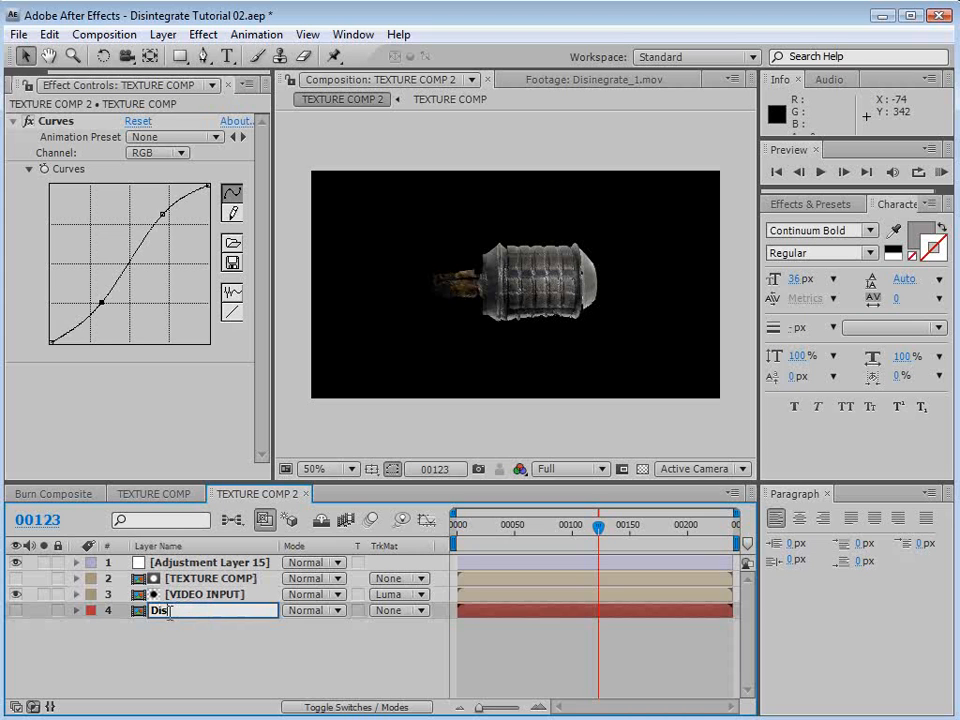
{"action": "type", "text": "place"}
{"action": "key", "text": "Return"}
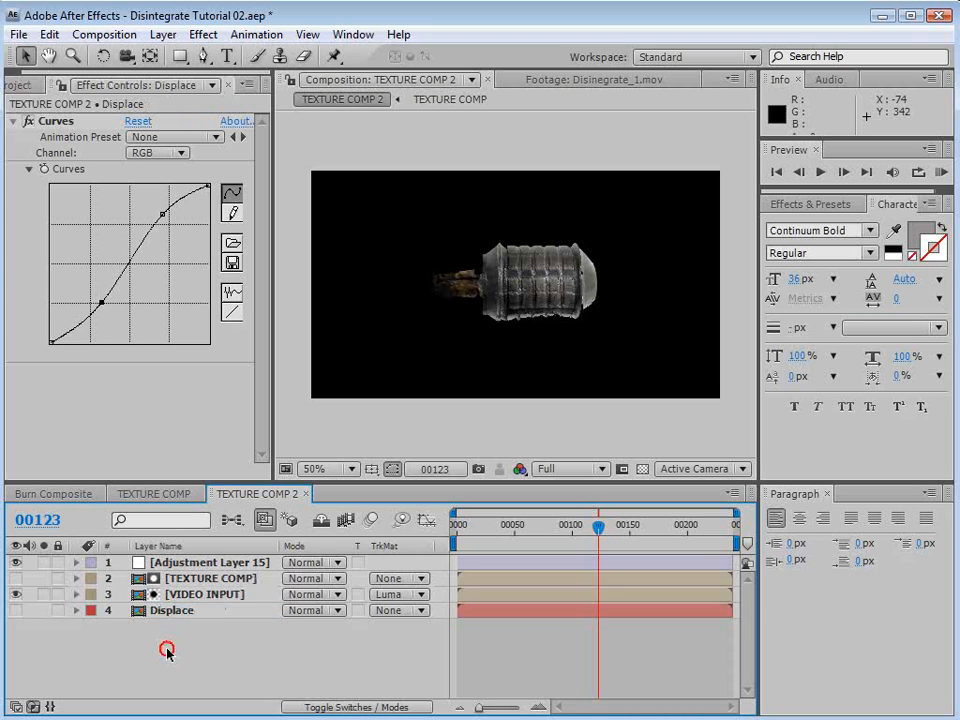
Rename the adjustment layer as Displacement.
{"action": "left_click", "coordinate": [192, 563]}
{"action": "key", "text": "Return"}
{"action": "type", "text": "Displaceme"}
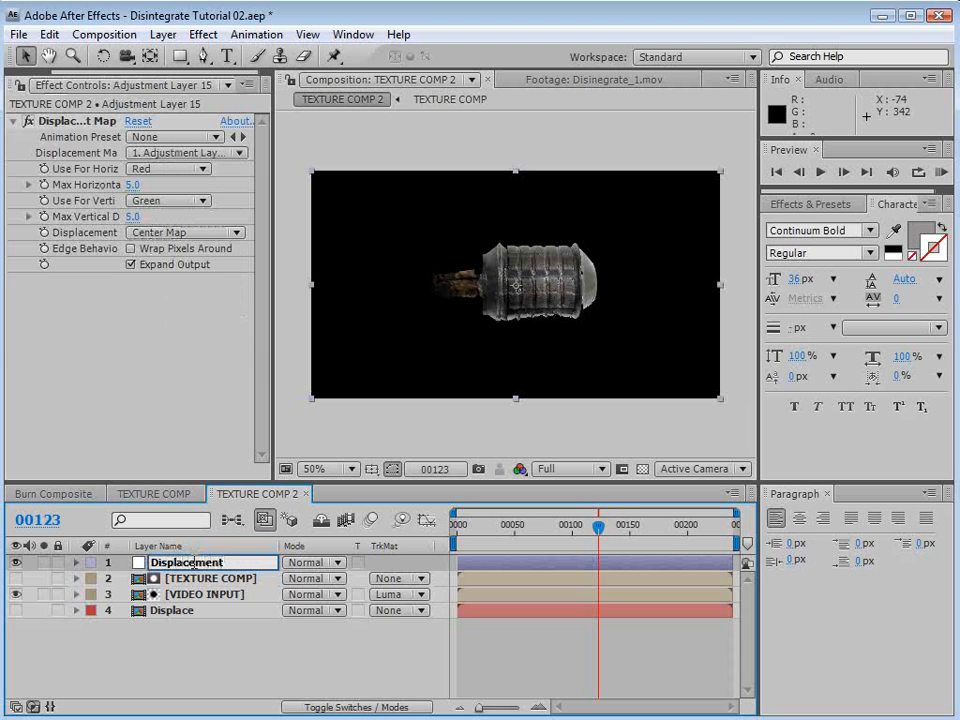
{"action": "type", "text": "nt"}
{"action": "key", "text": "Return"}
Set the Displacement layer's Displacement Map effect to use the Displace layer as its map.
{"action": "left_click", "coordinate": [172, 610]}
{"action": "left_click", "coordinate": [200, 563]}
{"action": "left_click", "coordinate": [166, 612]}
{"action": "left_click", "coordinate": [196, 566]}
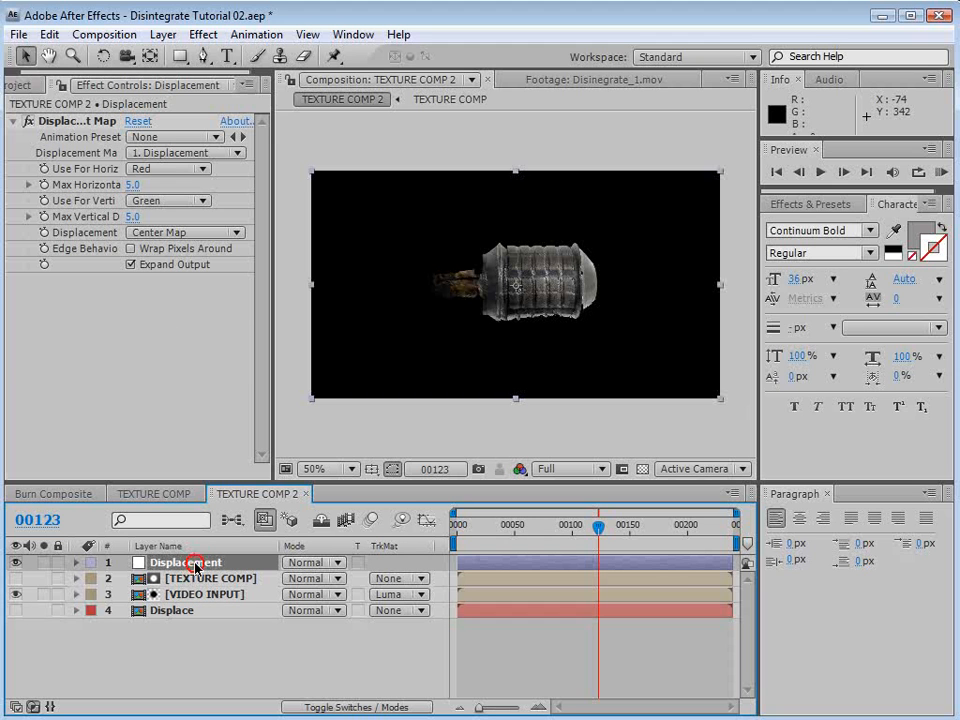
{"action": "left_click", "coordinate": [175, 152]}
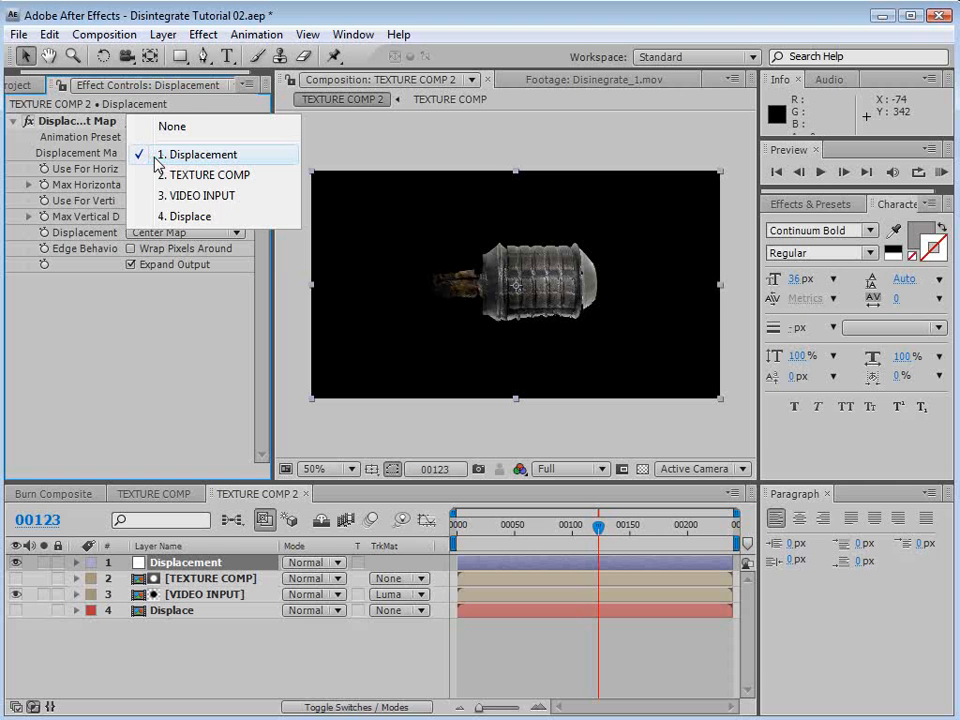
{"action": "left_click", "coordinate": [183, 219]}
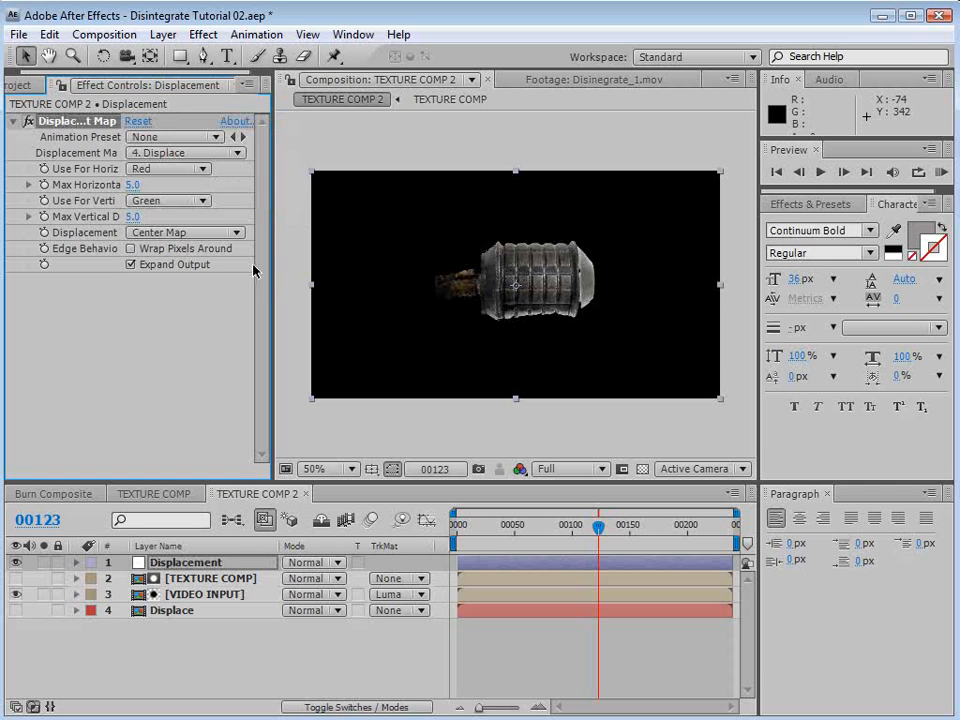
Widen the effect settings area and try a Max Vertical Displacement of -22 on the grenade.
{"action": "left_click_drag", "start_coordinate": [271, 278], "coordinate": [317, 273]}
{"action": "left_click_drag", "start_coordinate": [157, 213], "coordinate": [117, 161]}
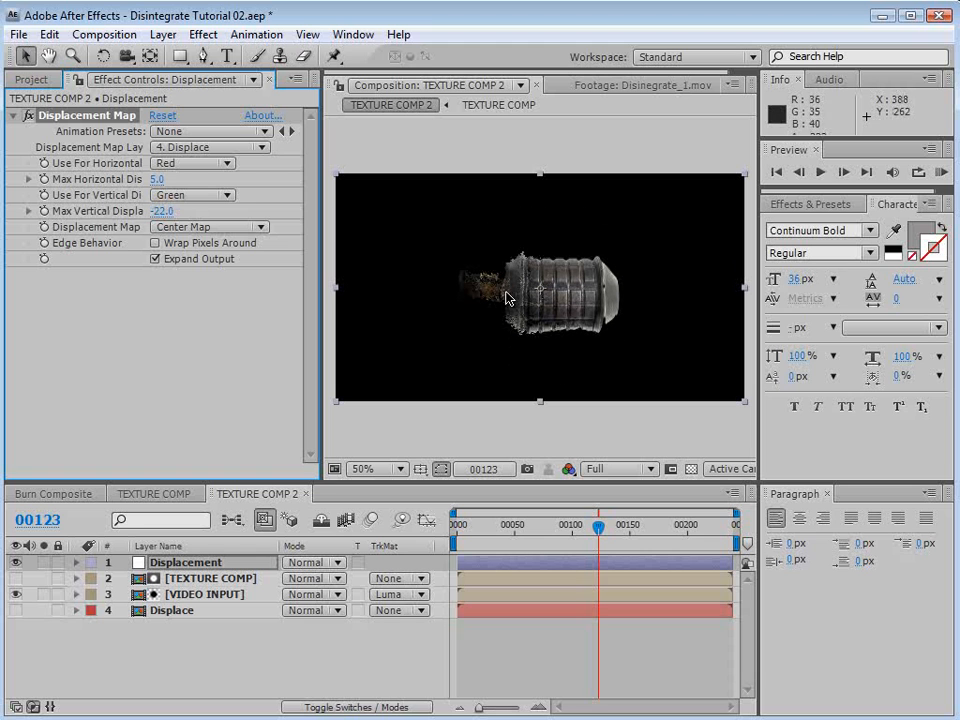
Set both Max Vertical Displacement and Max Horizontal Displacement to 0 and deselect the layer.
{"action": "left_click", "coordinate": [161, 211]}
{"action": "type", "text": "0"}
{"action": "key", "text": "Return"}
{"action": "left_click", "coordinate": [157, 179]}
{"action": "type", "text": "0"}
{"action": "key", "text": "Return"}
{"action": "key", "text": "F2"}
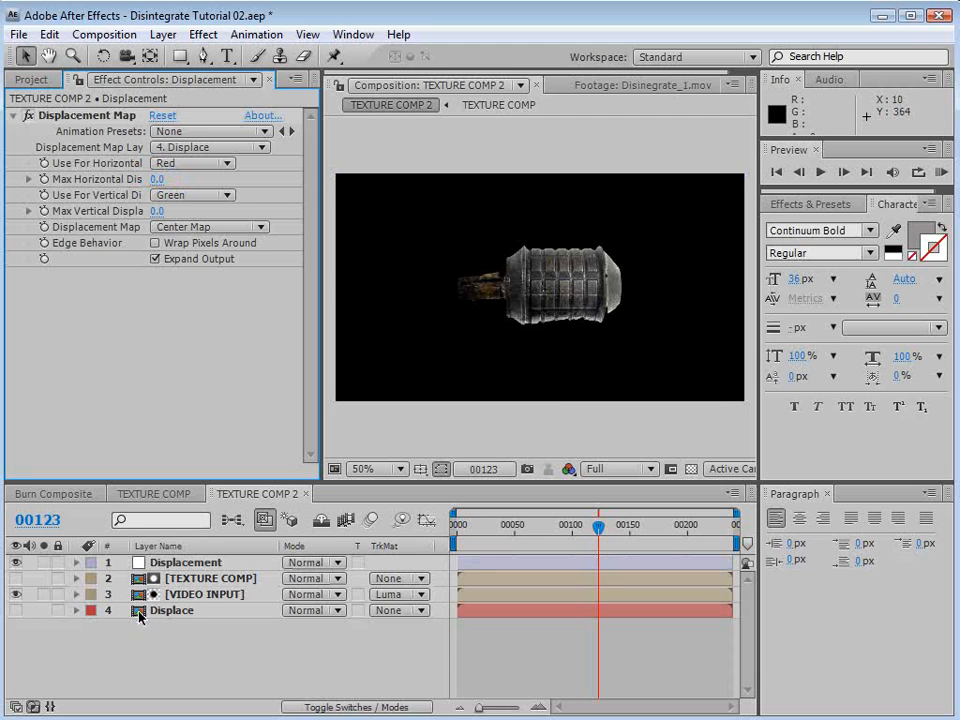
Apply the Transform distortion effect to the Displacement layer, after its Displacement Map effect.
{"action": "left_click", "coordinate": [212, 562]}
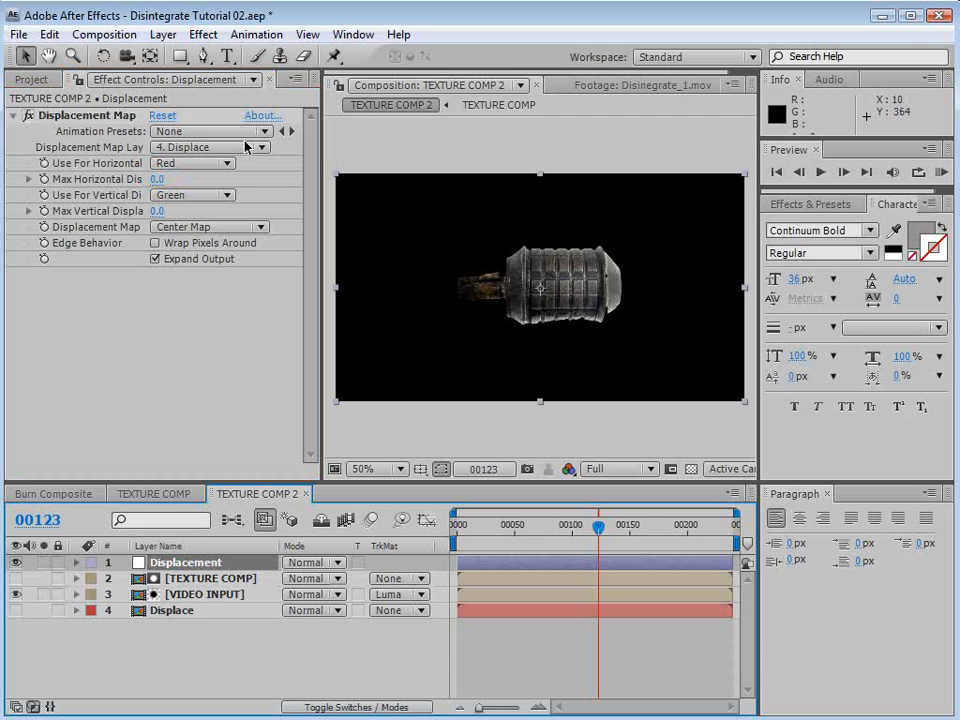
{"action": "left_click", "coordinate": [203, 34]}
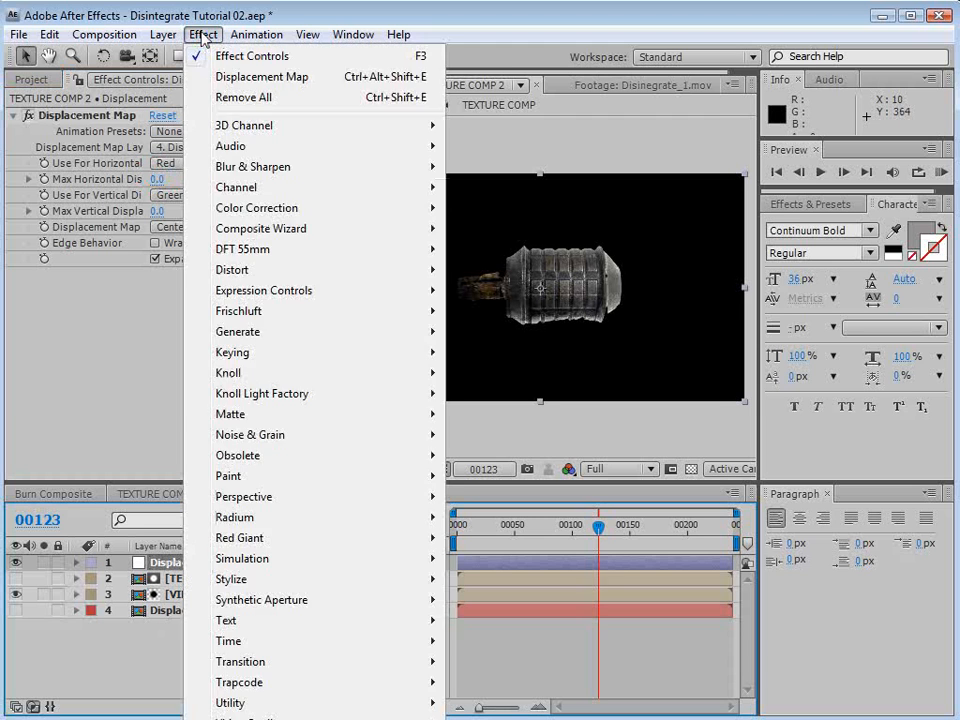
{"action": "left_click", "coordinate": [258, 270]}
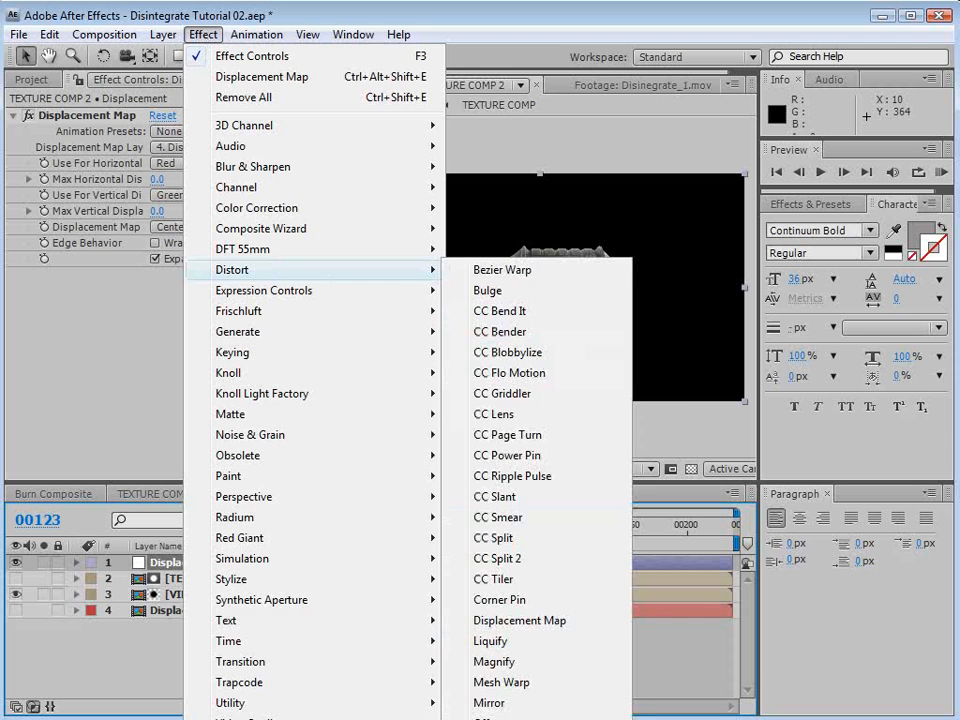
{"action": "left_click", "coordinate": [502, 719]}
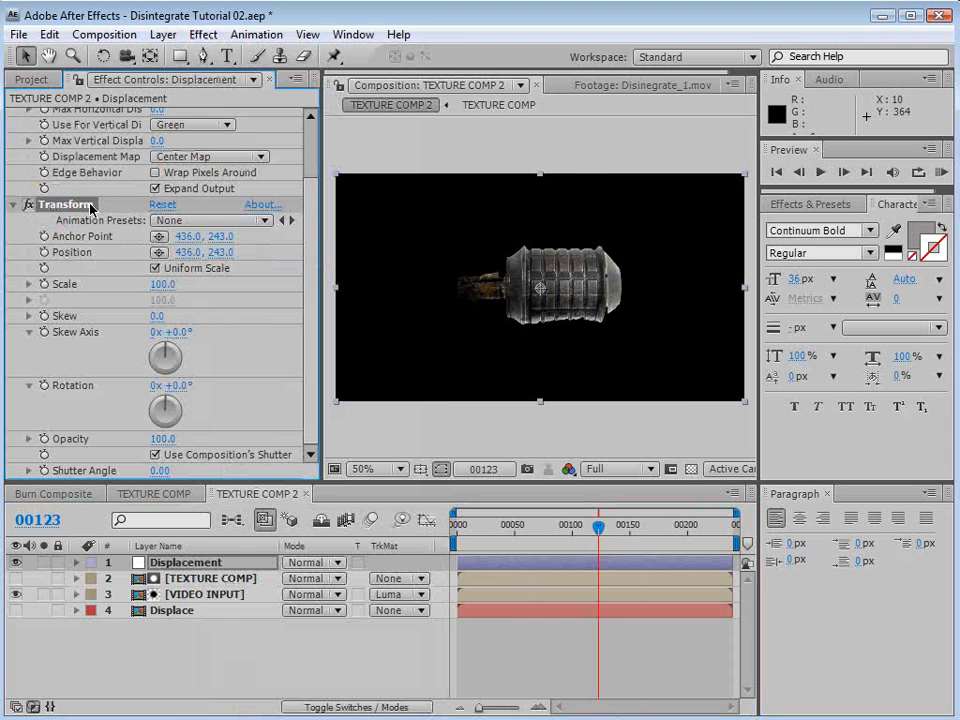
Add a Transform Position expression on the Displacement layer that adds the Displacement Map's Max Horizontal and Max Vertical Displacement to value.
{"action": "left_click_drag", "start_coordinate": [315, 272], "coordinate": [311, 240]}
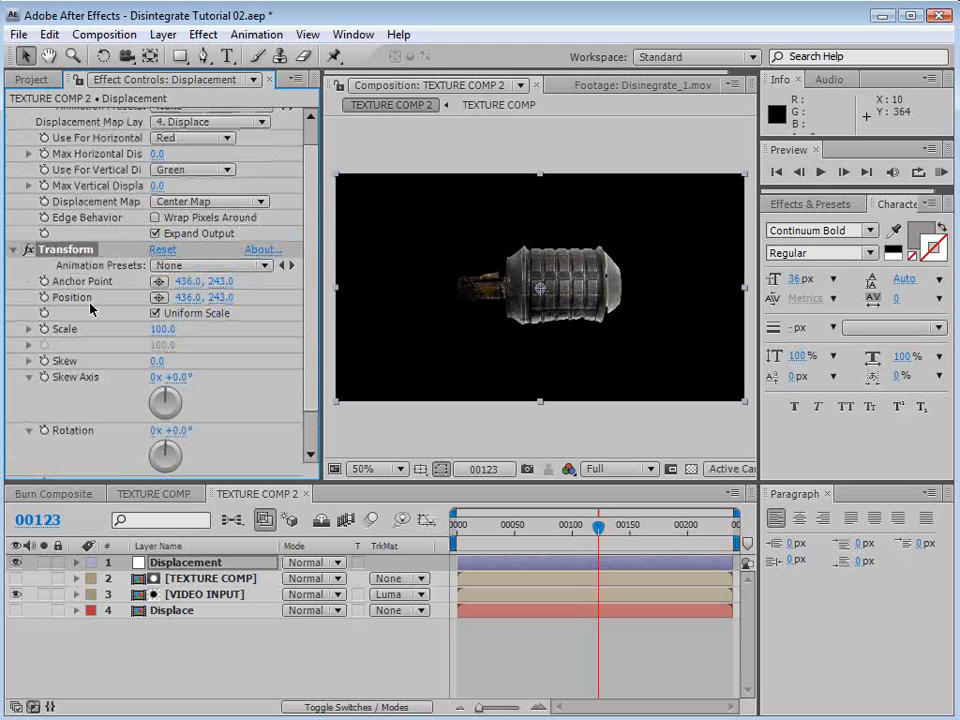
{"action": "left_click", "coordinate": [44, 297], "text": "alt"}
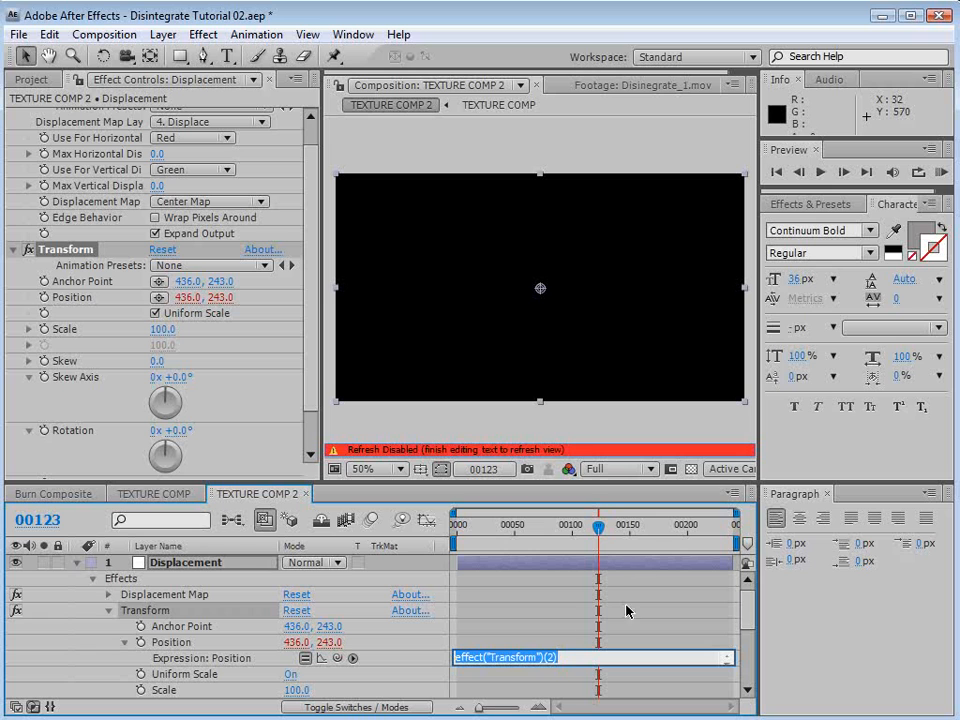
{"action": "type", "text": "value+["}
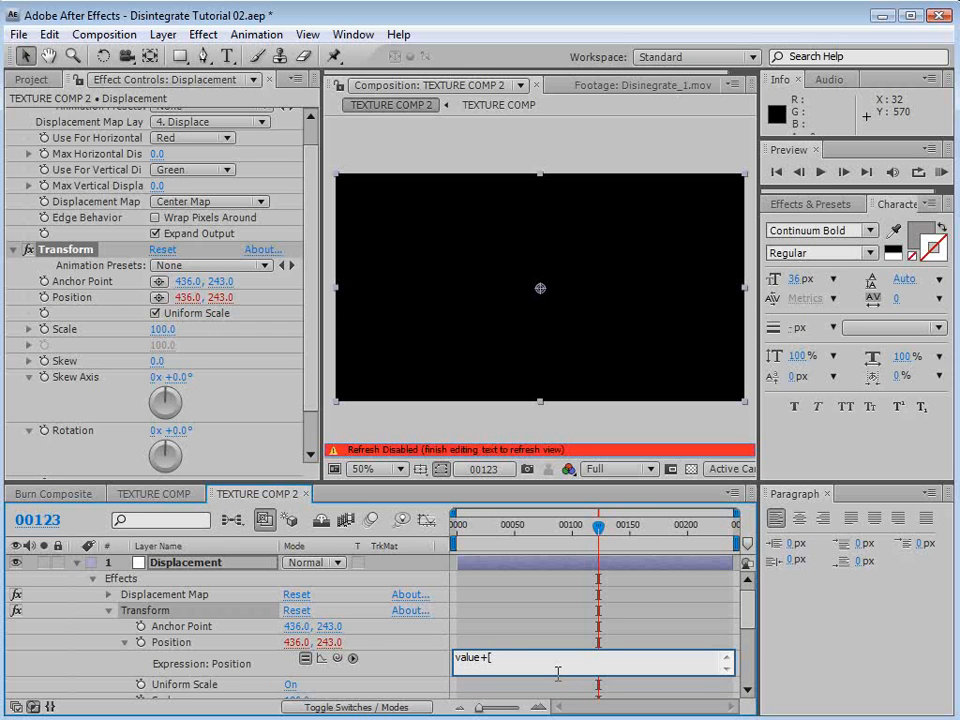
{"action": "left_click_drag", "start_coordinate": [336, 661], "coordinate": [122, 155]}
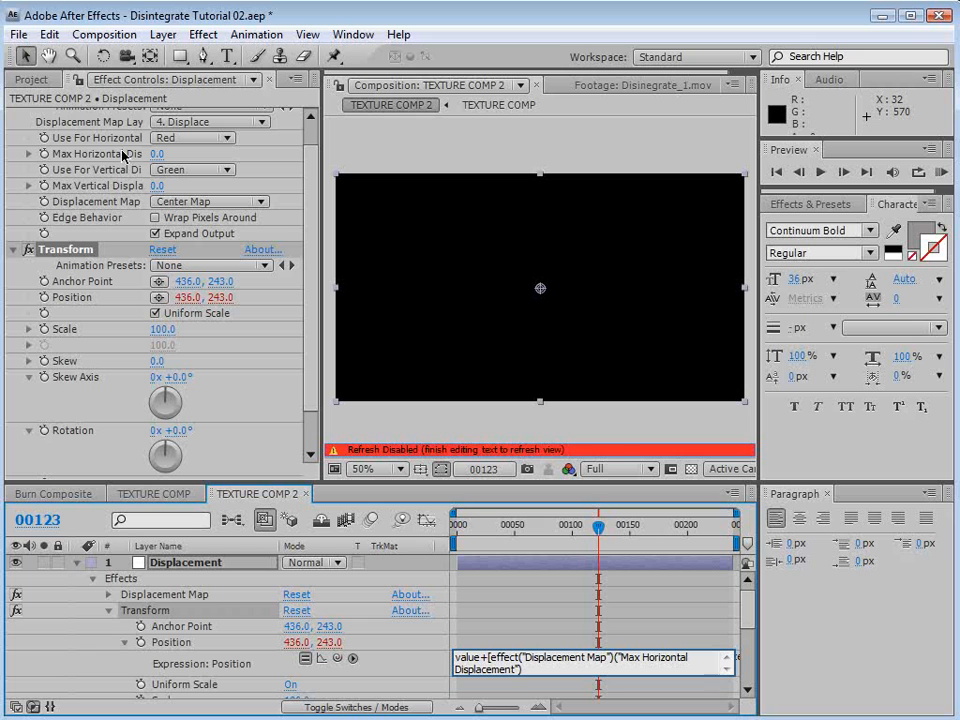
{"action": "left_click_drag", "start_coordinate": [337, 658], "coordinate": [108, 190]}
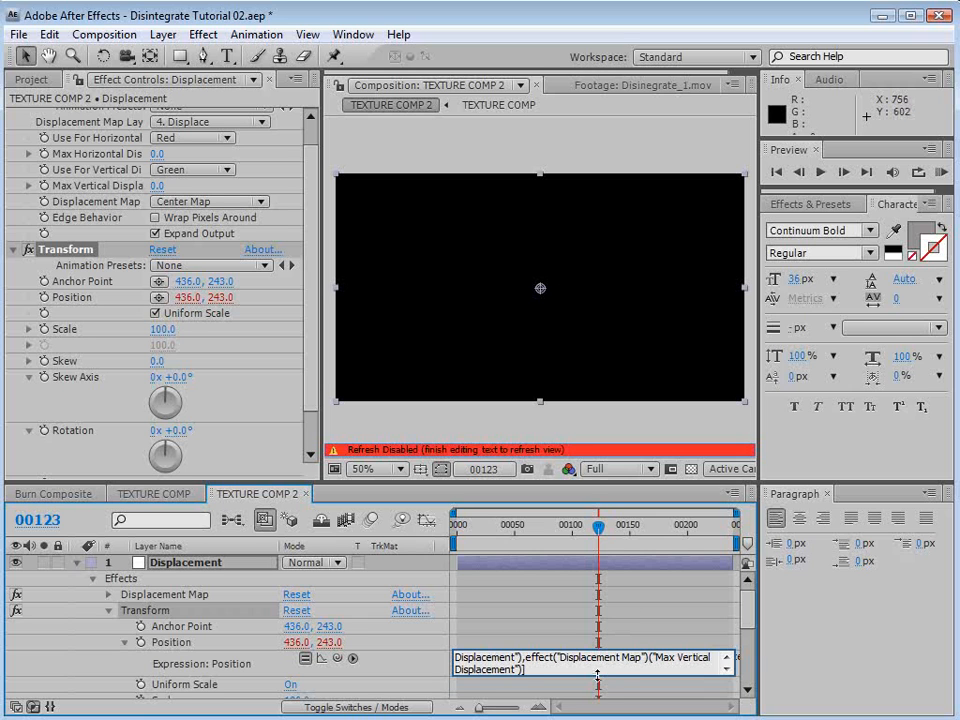
{"action": "left_click_drag", "start_coordinate": [597, 676], "coordinate": [597, 682]}
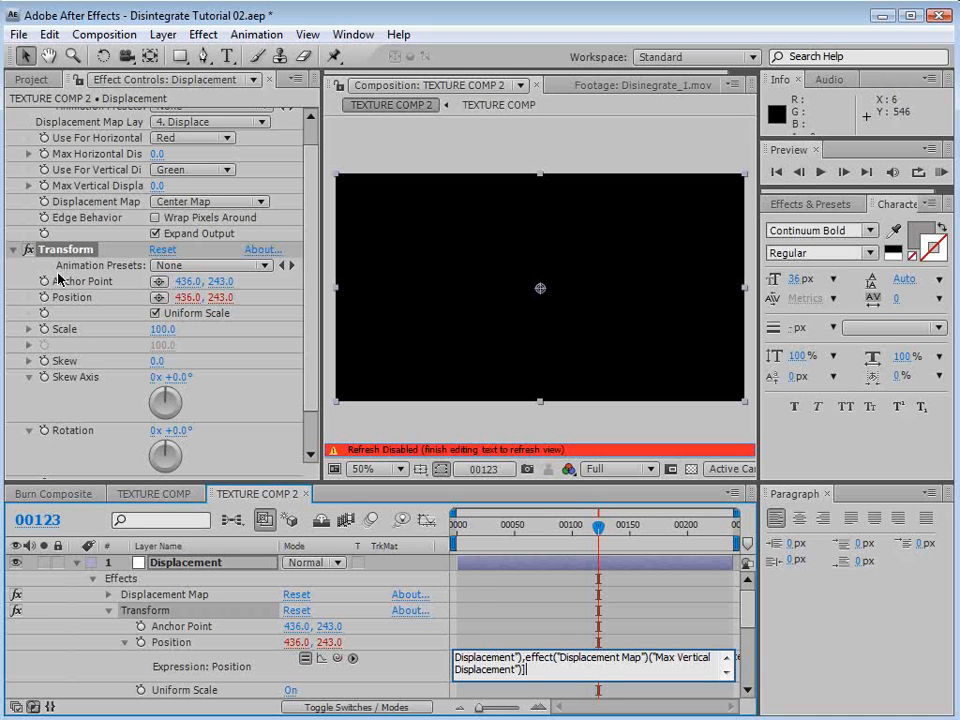
{"action": "left_click", "coordinate": [470, 581]}
Move the Transform effect above the Displacement Map effect and collapse its settings.
{"action": "left_click_drag", "start_coordinate": [309, 367], "coordinate": [309, 340]}
{"action": "left_click_drag", "start_coordinate": [68, 274], "coordinate": [64, 115]}
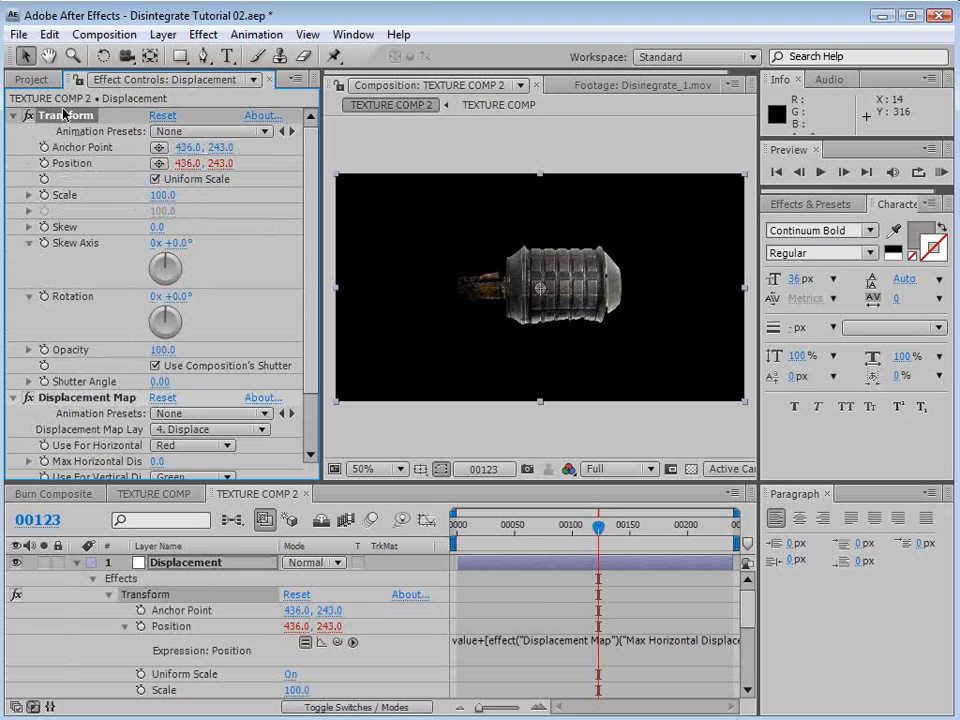
{"action": "left_click", "coordinate": [12, 116]}
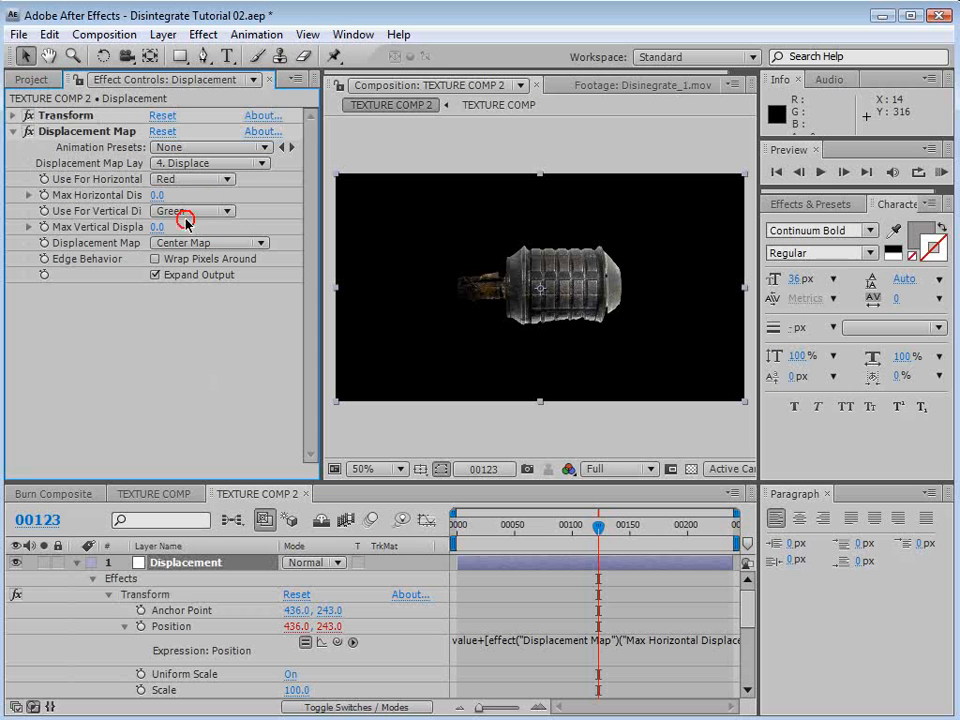
Set Max Vertical Displacement to -94 and Max Horizontal Displacement to -27, checking the dispersal around frame 127.
{"action": "left_click_drag", "start_coordinate": [156, 227], "coordinate": [110, 243]}
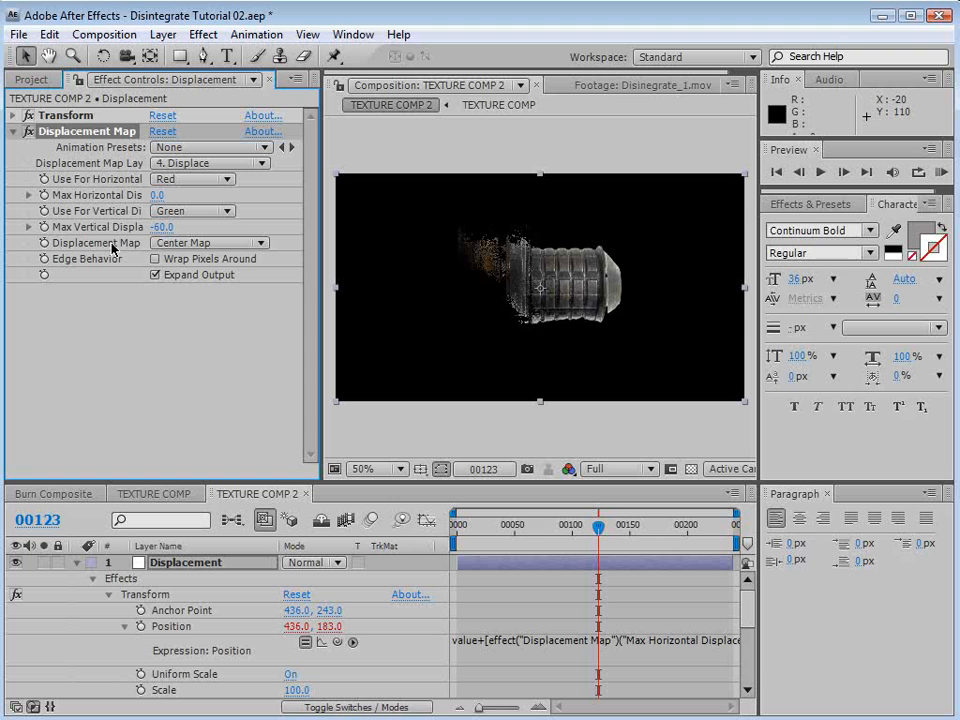
{"action": "left_click_drag", "start_coordinate": [157, 195], "coordinate": [121, 198]}
{"action": "left_click_drag", "start_coordinate": [165, 226], "coordinate": [159, 235]}
{"action": "mouse_move", "coordinate": [598, 527]}
{"action": "left_mouse_down"}
{"action": "mouse_move", "coordinate": [570, 530]}
{"action": "mouse_move", "coordinate": [622, 535]}
{"action": "mouse_move", "coordinate": [585, 538]}
{"action": "left_mouse_up"}
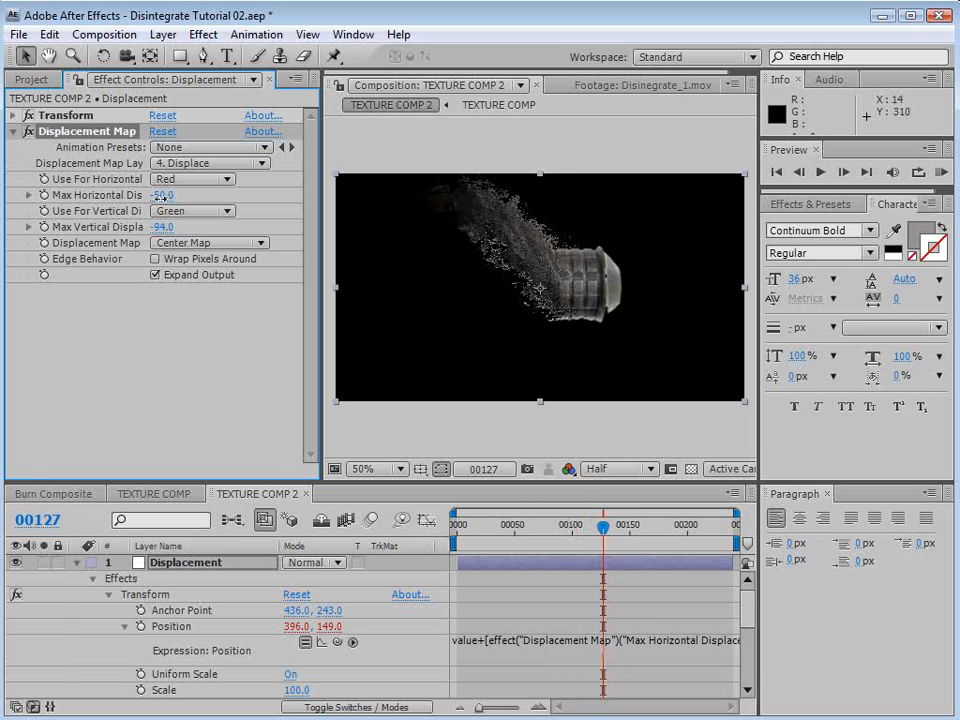
{"action": "left_click_drag", "start_coordinate": [163, 196], "coordinate": [185, 200]}
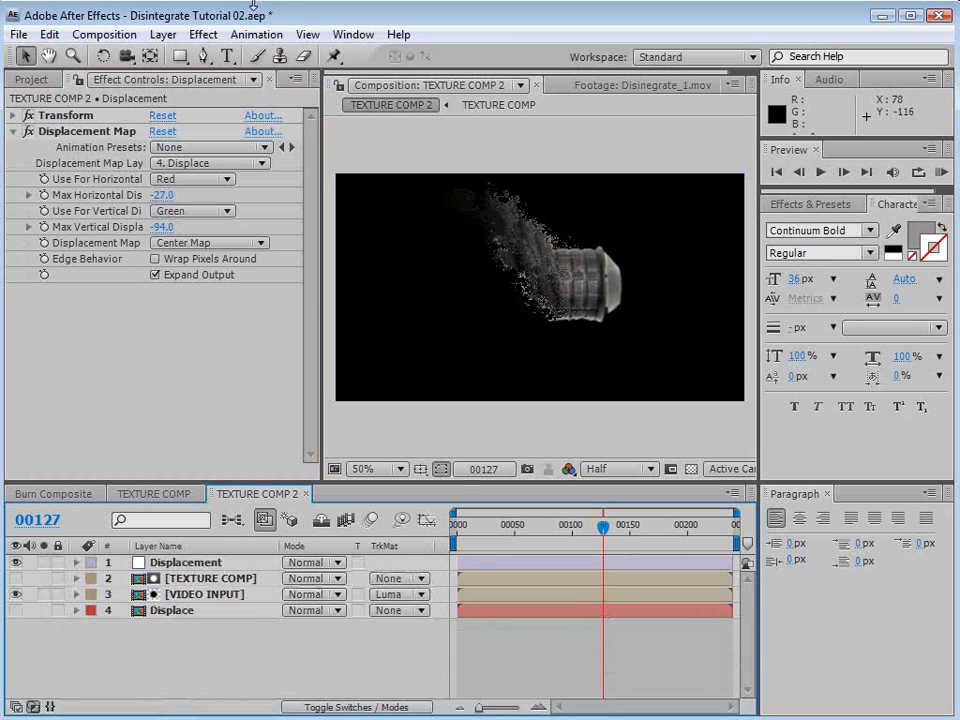
Add a new adjustment layer above the Displacement layer and name it Blur.
{"action": "left_click", "coordinate": [170, 35]}
{"action": "left_click", "coordinate": [190, 57]}
{"action": "left_click", "coordinate": [530, 180]}
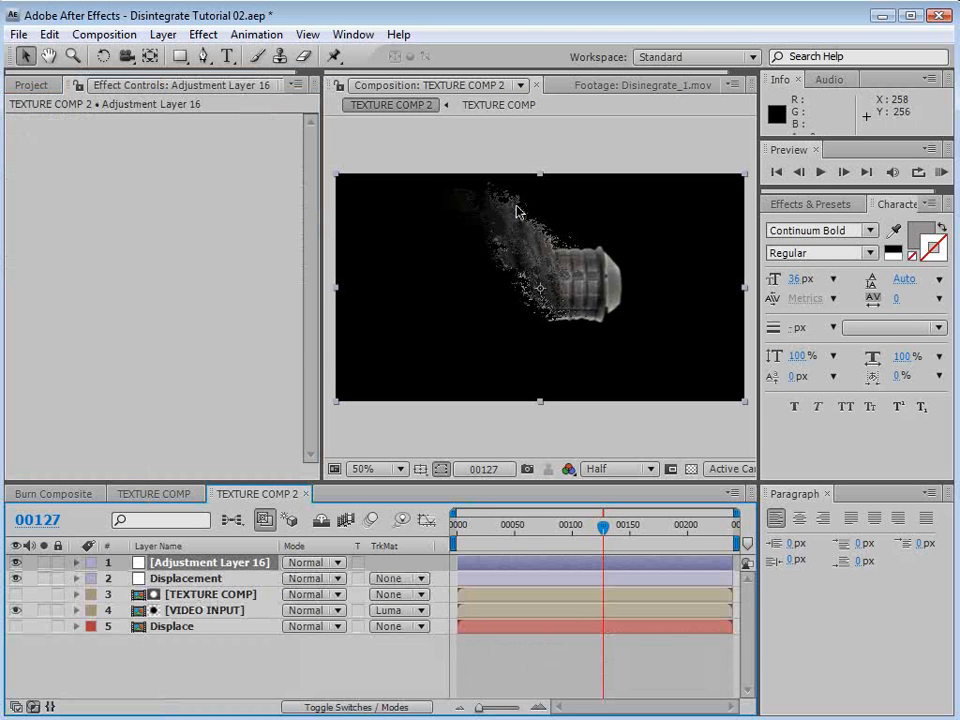
{"action": "key", "text": "Return"}
{"action": "type", "text": "Bl"}
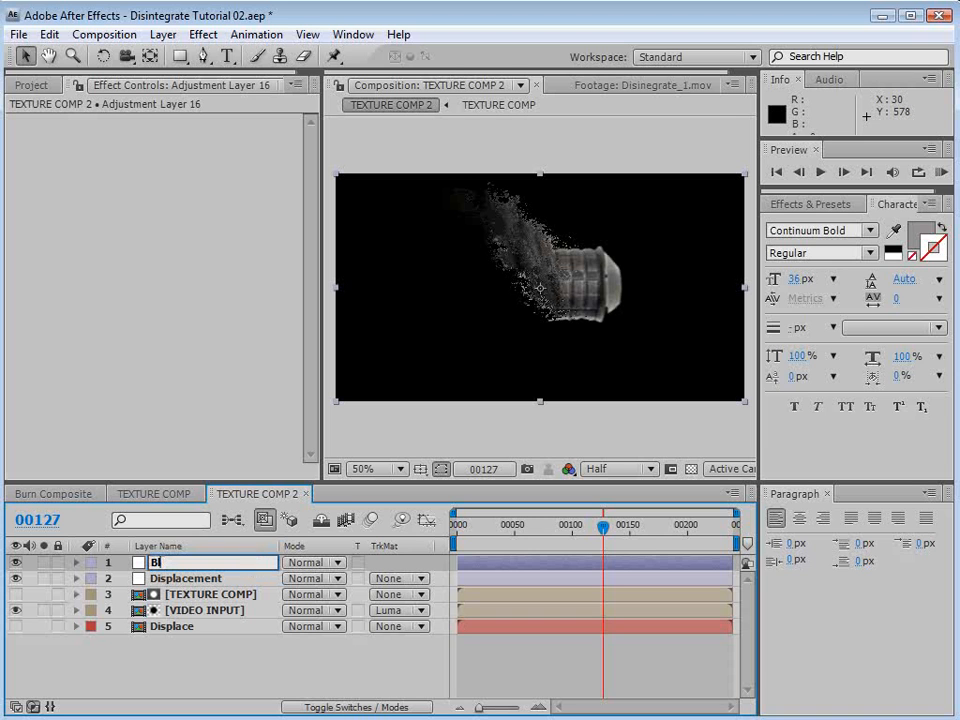
{"action": "type", "text": "ur"}
{"action": "key", "text": "Return"}
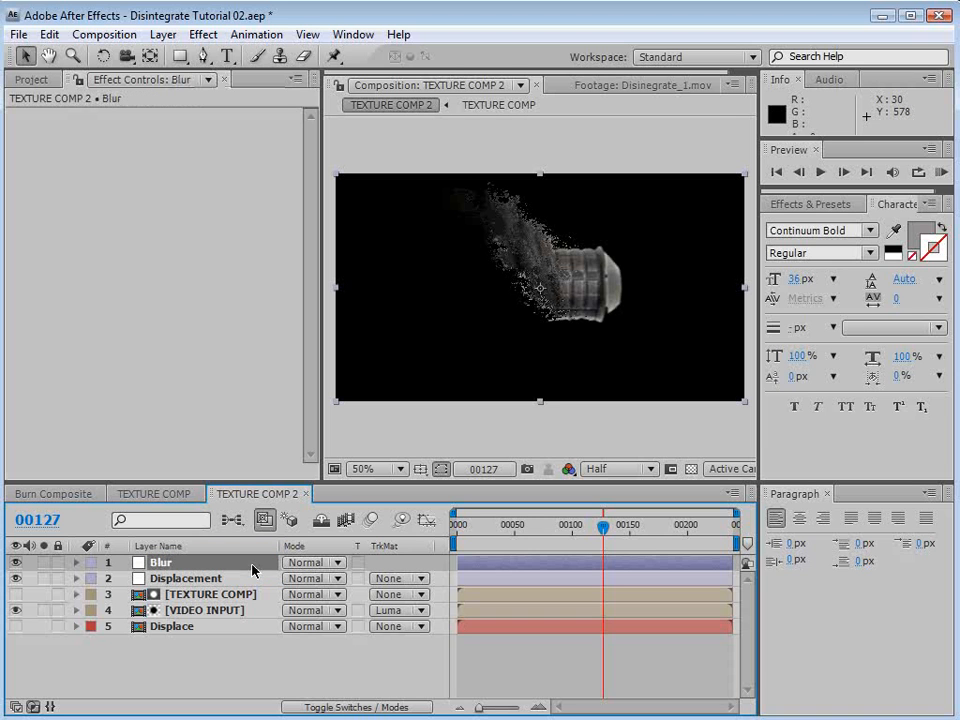
Apply the Compound Blur effect to the Blur adjustment layer.
{"action": "left_click", "coordinate": [204, 35]}
{"action": "mouse_move", "coordinate": [242, 170]}
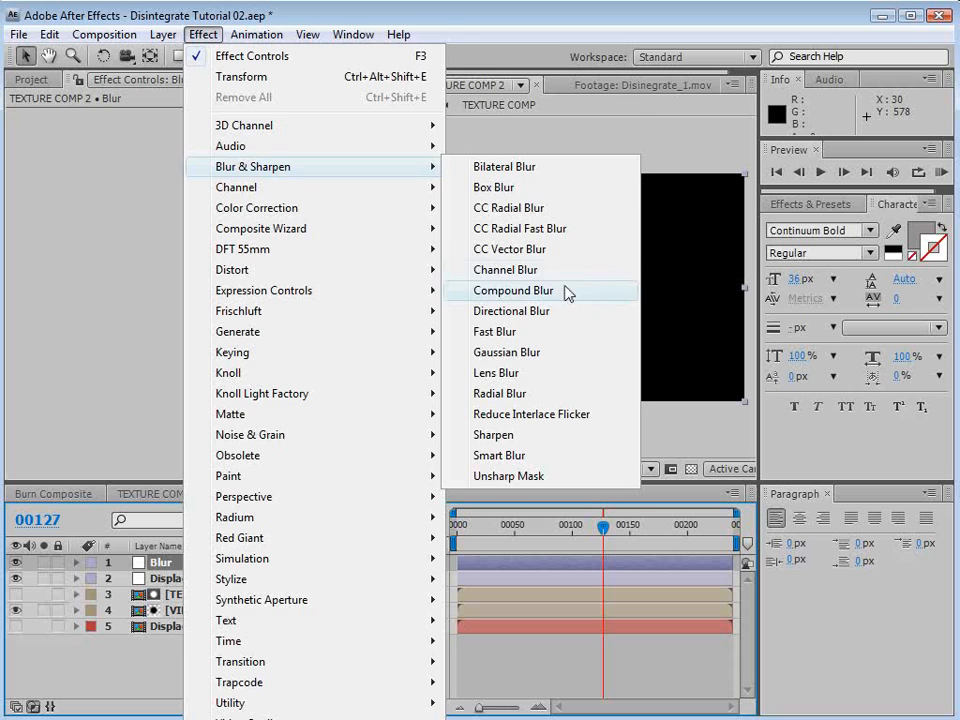
{"action": "left_click", "coordinate": [513, 290]}
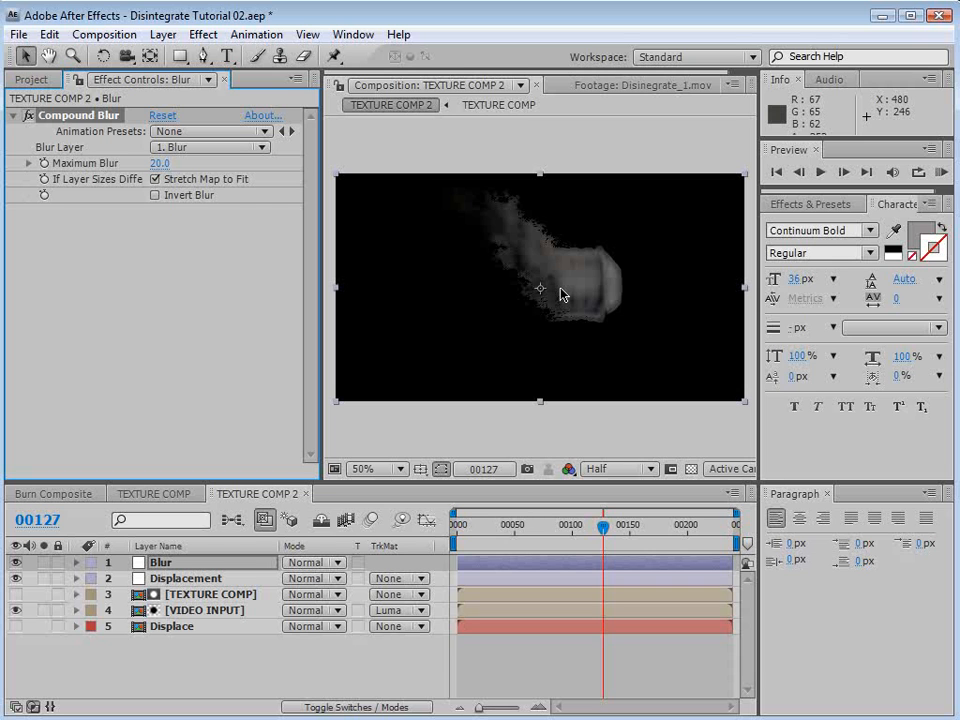
Duplicate the Displace layer and rename the copy Blur.
{"action": "left_click", "coordinate": [170, 626]}
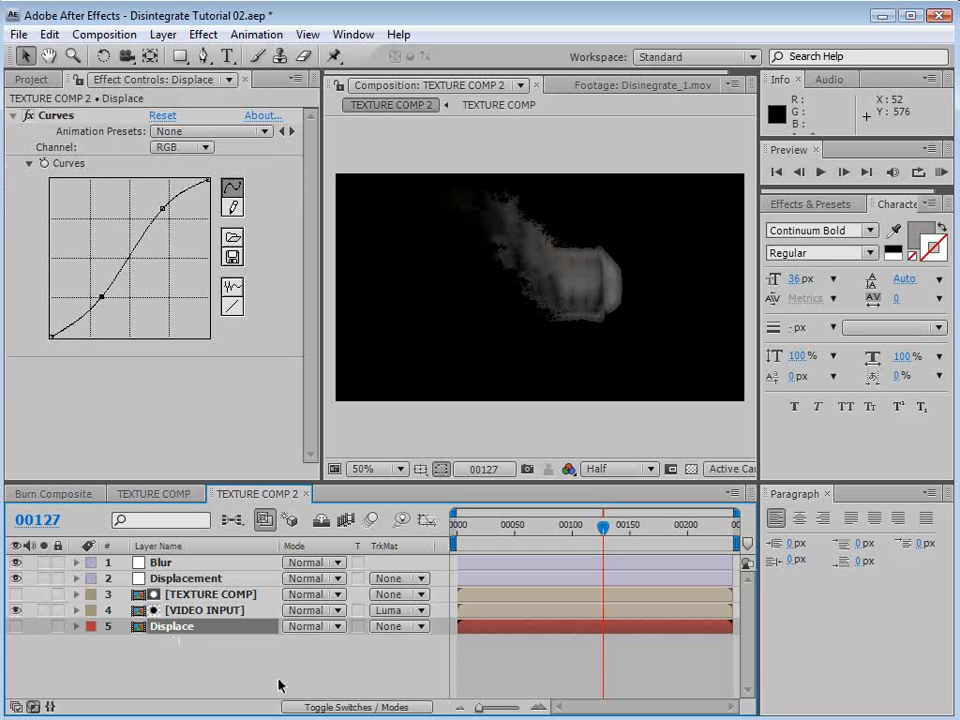
{"action": "key", "text": "ctrl+d"}
{"action": "key", "text": "Return"}
{"action": "type", "text": "Blur"}
{"action": "key", "text": "Return"}
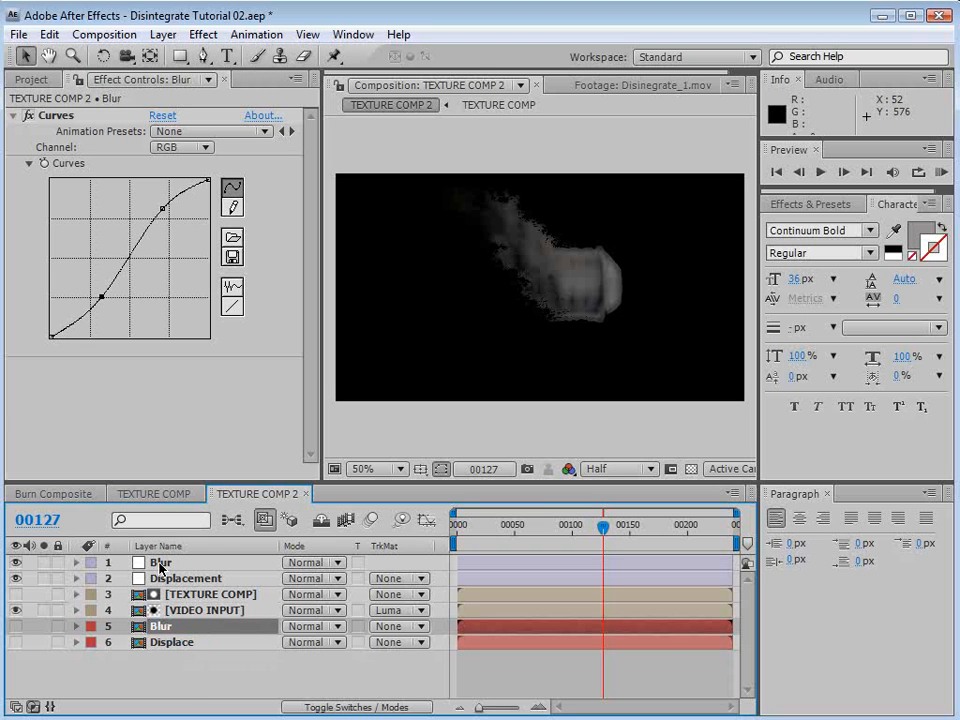
Give both the Blur map layer and the Blur adjustment layer a blue label.
{"action": "left_click", "coordinate": [91, 626]}
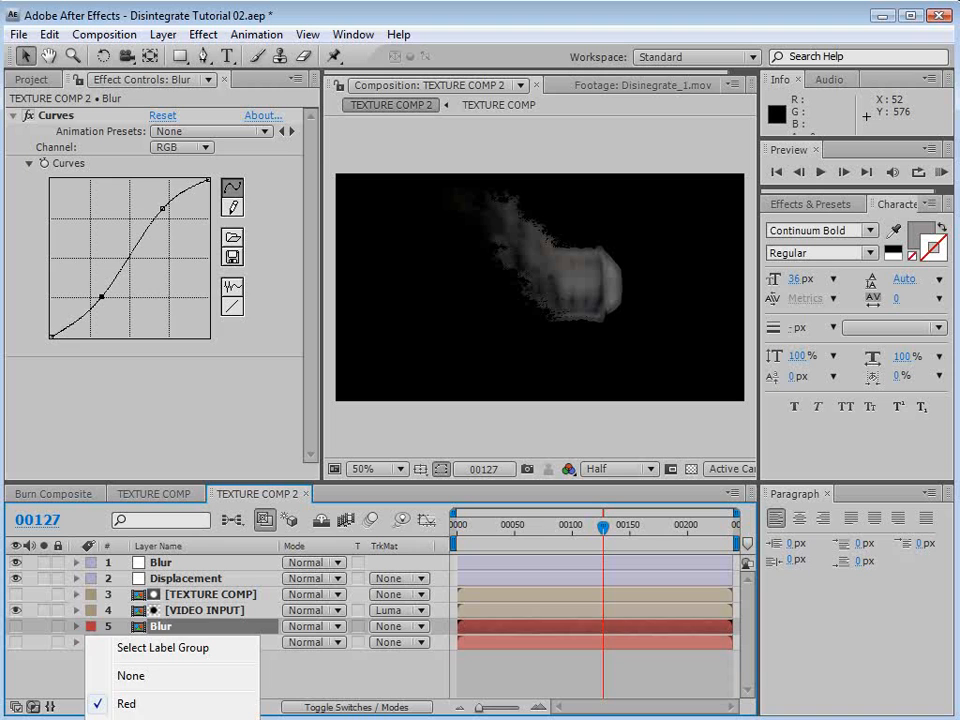
{"action": "left_click", "coordinate": [135, 719]}
{"action": "left_click", "coordinate": [150, 562]}
{"action": "left_click", "coordinate": [90, 563]}
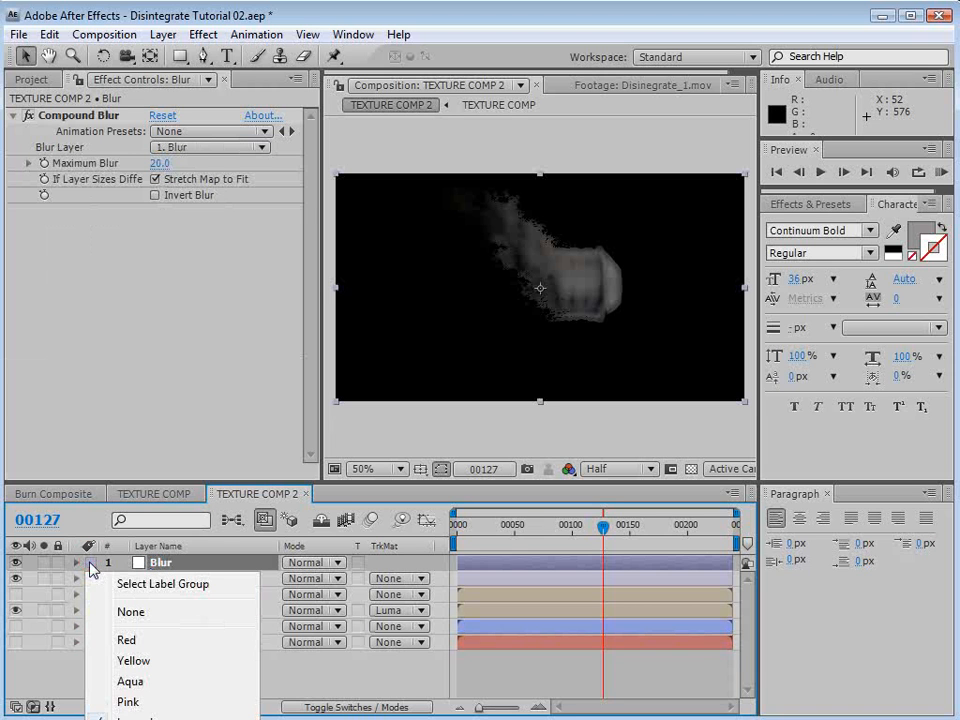
{"action": "left_click", "coordinate": [135, 719]}
Label the Displacement layer red and place the Displace and Blur map layers directly beneath their matching adjustment layers.
{"action": "left_click", "coordinate": [182, 578]}
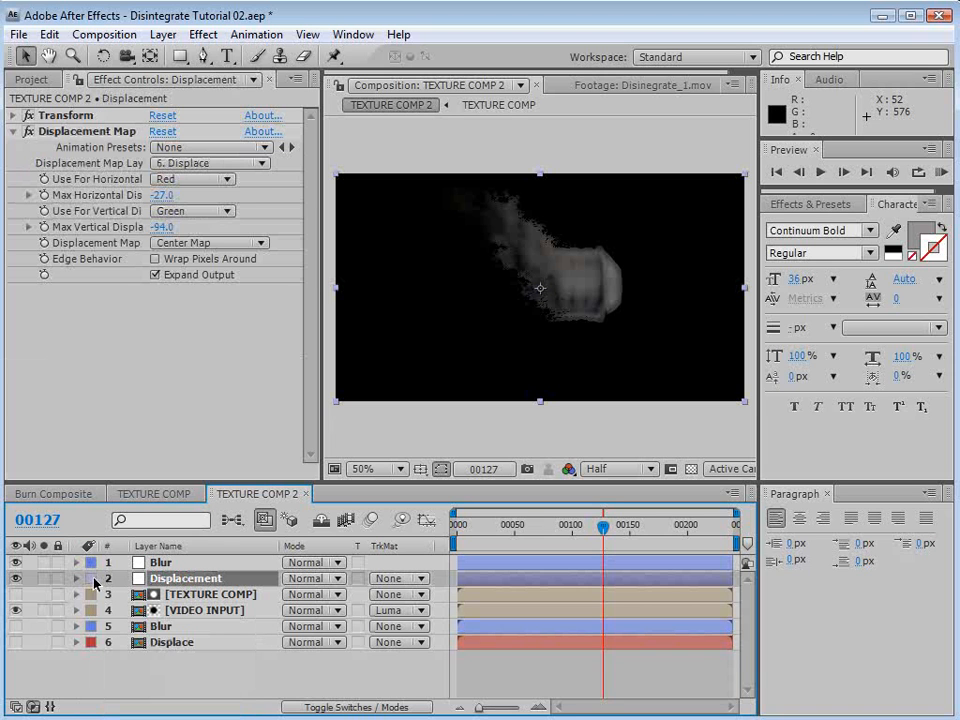
{"action": "left_click", "coordinate": [91, 578]}
{"action": "left_click", "coordinate": [129, 658]}
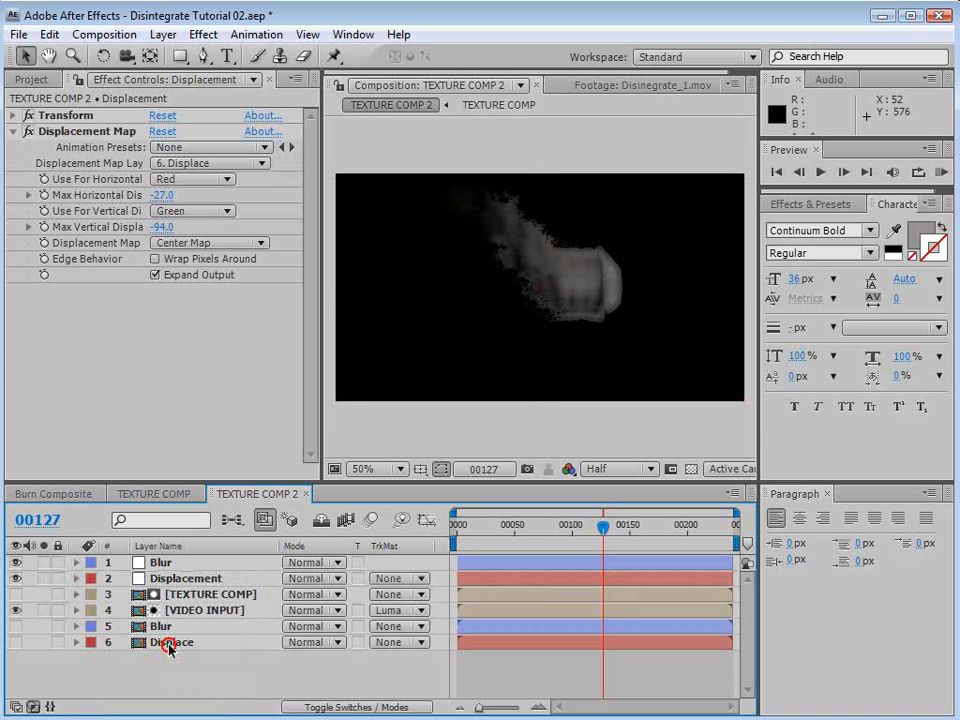
{"action": "left_click_drag", "start_coordinate": [171, 643], "coordinate": [156, 580]}
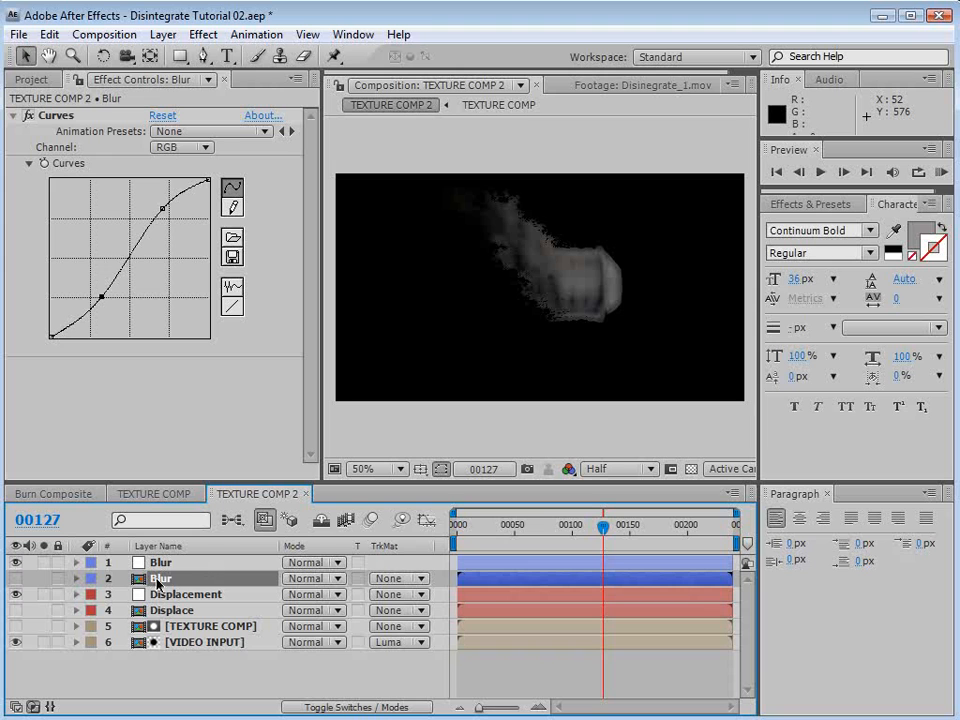
{"action": "left_click", "coordinate": [488, 678]}
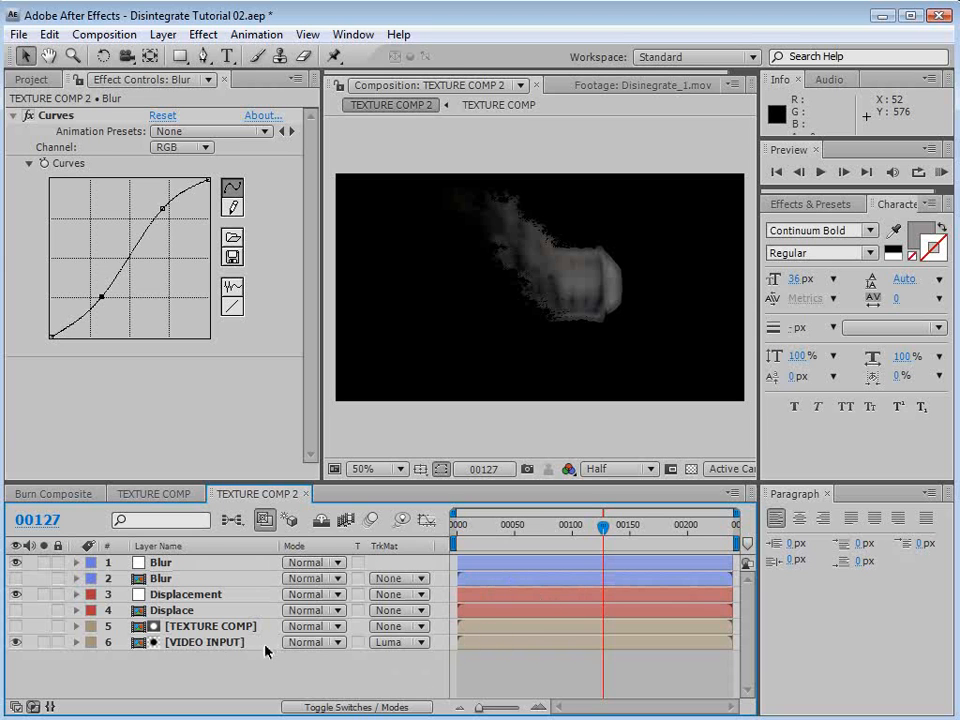
Set the Compound Blur's Blur Layer to 2. Blur and turn on Invert Blur, checking the result on the grenade.
{"action": "left_click", "coordinate": [170, 563]}
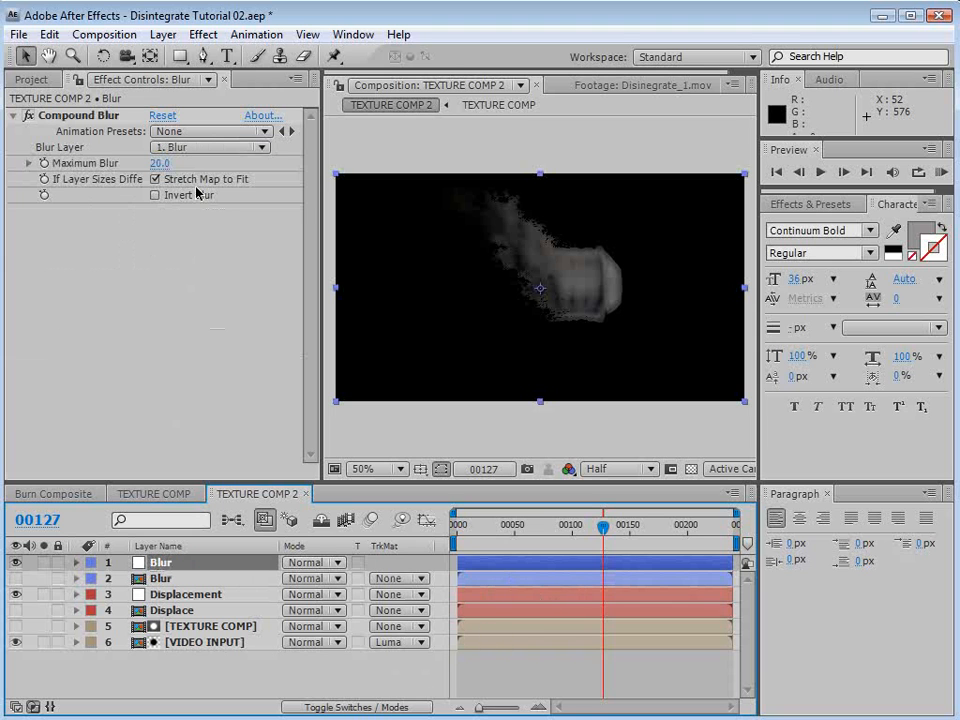
{"action": "left_click", "coordinate": [207, 153]}
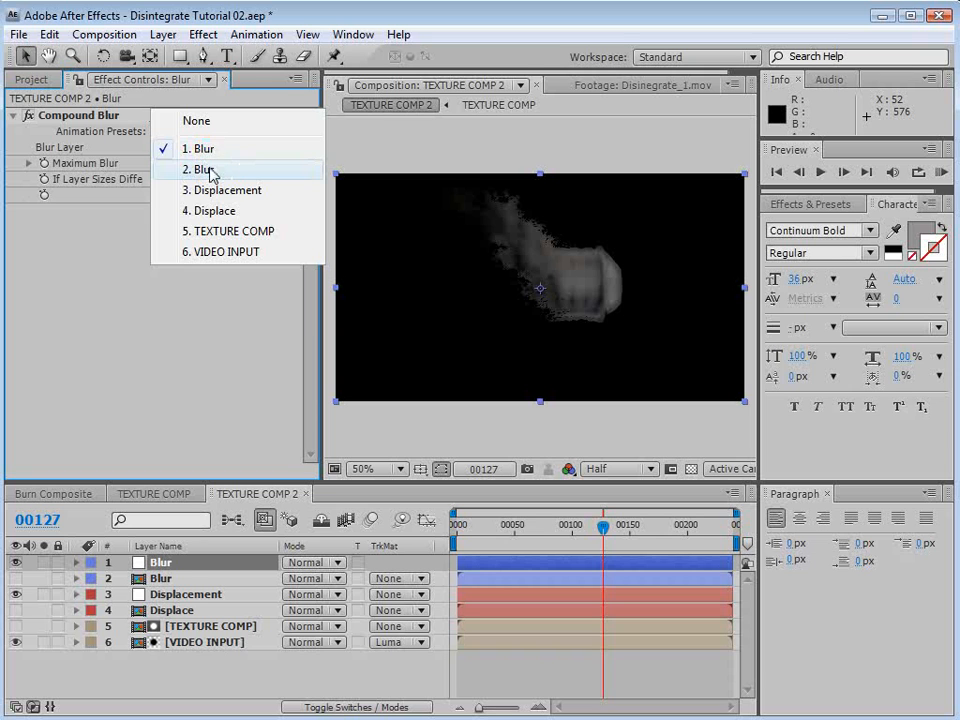
{"action": "left_click", "coordinate": [225, 168]}
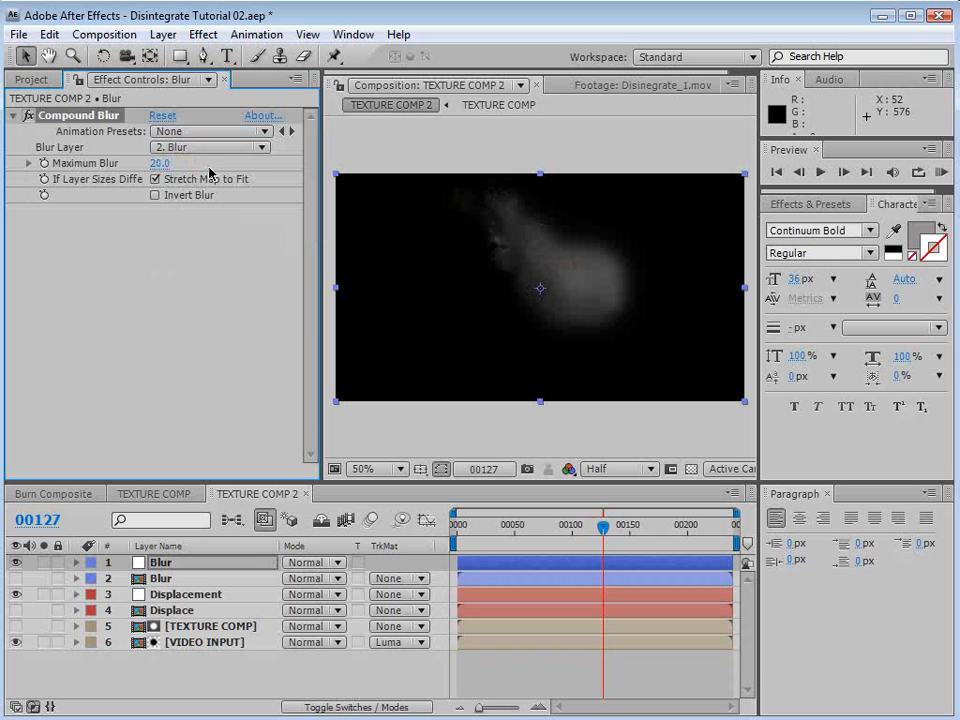
{"action": "left_click", "coordinate": [154, 195]}
{"action": "key", "text": "period"}
{"action": "key", "text": "period"}
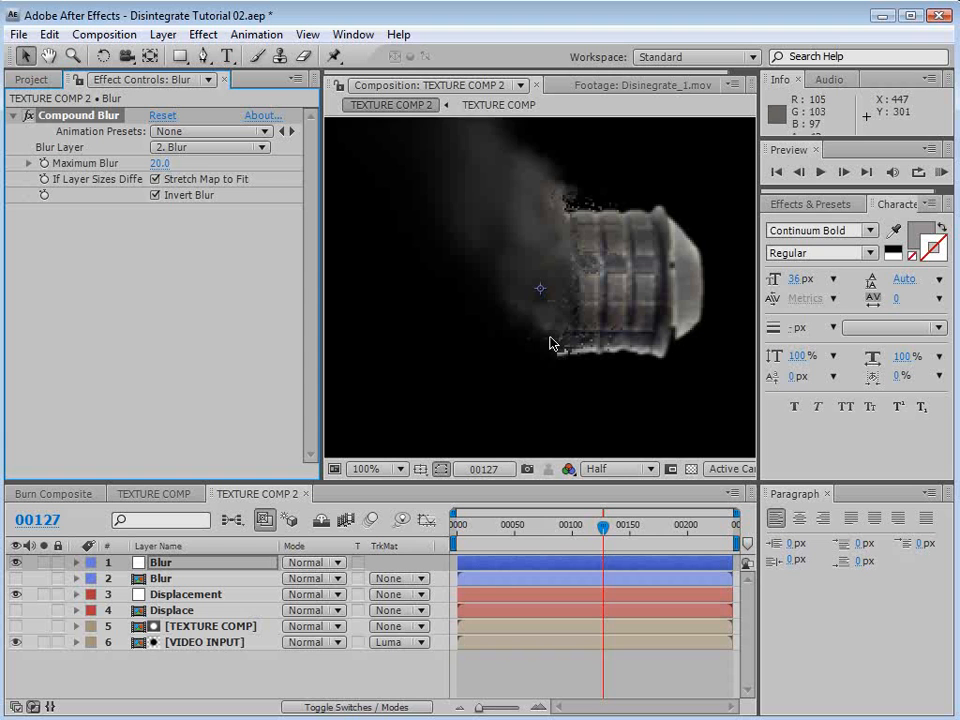
{"action": "mouse_move", "coordinate": [602, 526]}
{"action": "left_mouse_down"}
{"action": "mouse_move", "coordinate": [584, 527]}
{"action": "mouse_move", "coordinate": [605, 530]}
{"action": "mouse_move", "coordinate": [583, 537]}
{"action": "mouse_move", "coordinate": [603, 535]}
{"action": "left_mouse_up"}
{"action": "key", "text": "comma"}
Try sliding the Blur map layer slightly in time, comparing the blur with the displaced particles at frame 118.
{"action": "left_click", "coordinate": [155, 578]}
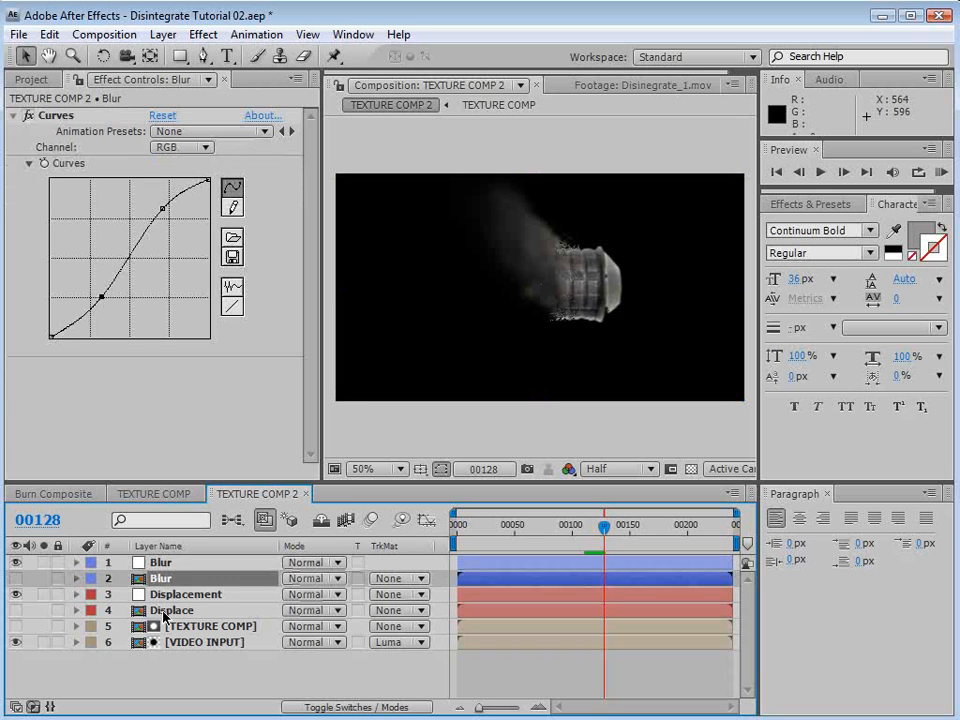
{"action": "left_click", "coordinate": [165, 611]}
{"action": "left_click", "coordinate": [160, 578]}
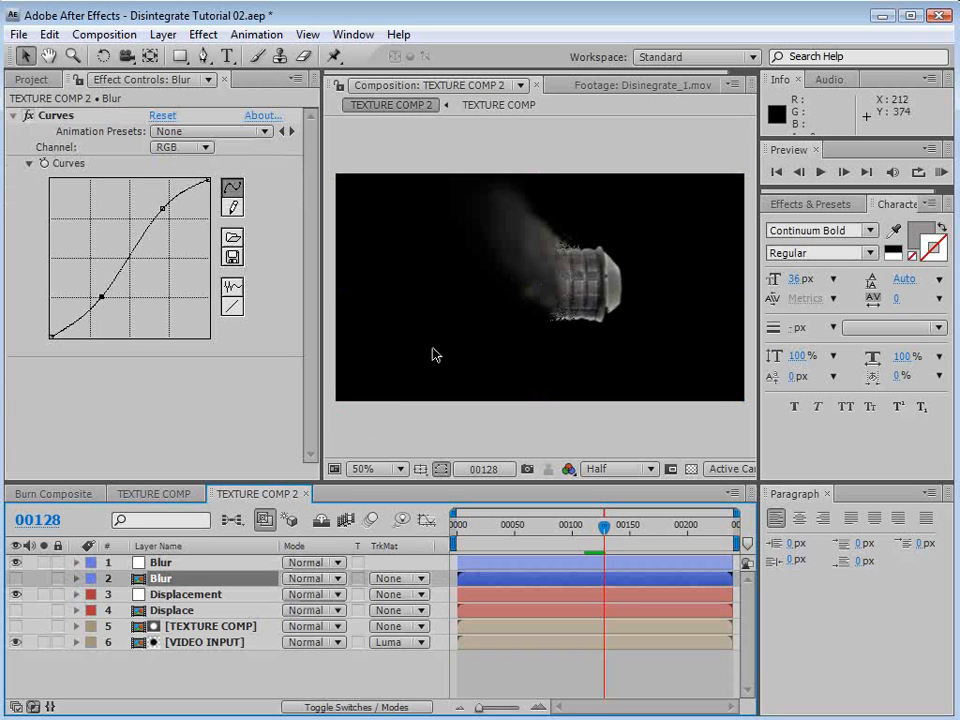
{"action": "key", "text": "period"}
{"action": "left_click_drag", "start_coordinate": [492, 576], "coordinate": [491, 580]}
{"action": "mouse_move", "coordinate": [604, 527]}
{"action": "left_mouse_down"}
{"action": "mouse_move", "coordinate": [572, 530]}
{"action": "mouse_move", "coordinate": [602, 538]}
{"action": "mouse_move", "coordinate": [592, 540]}
{"action": "left_mouse_up"}
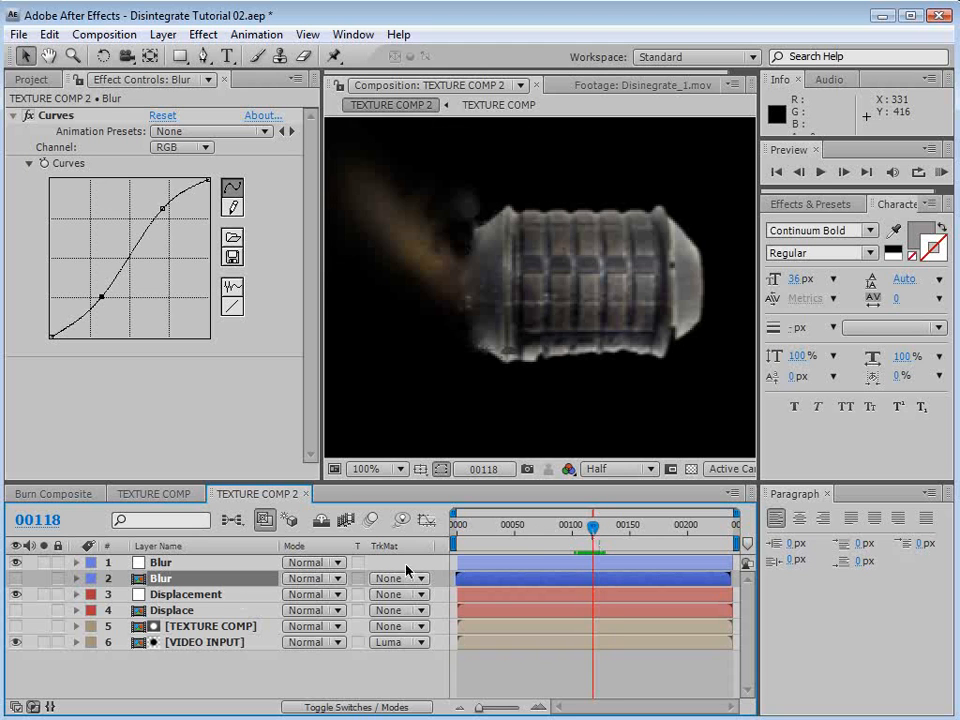
{"action": "left_click_drag", "start_coordinate": [478, 577], "coordinate": [472, 580]}
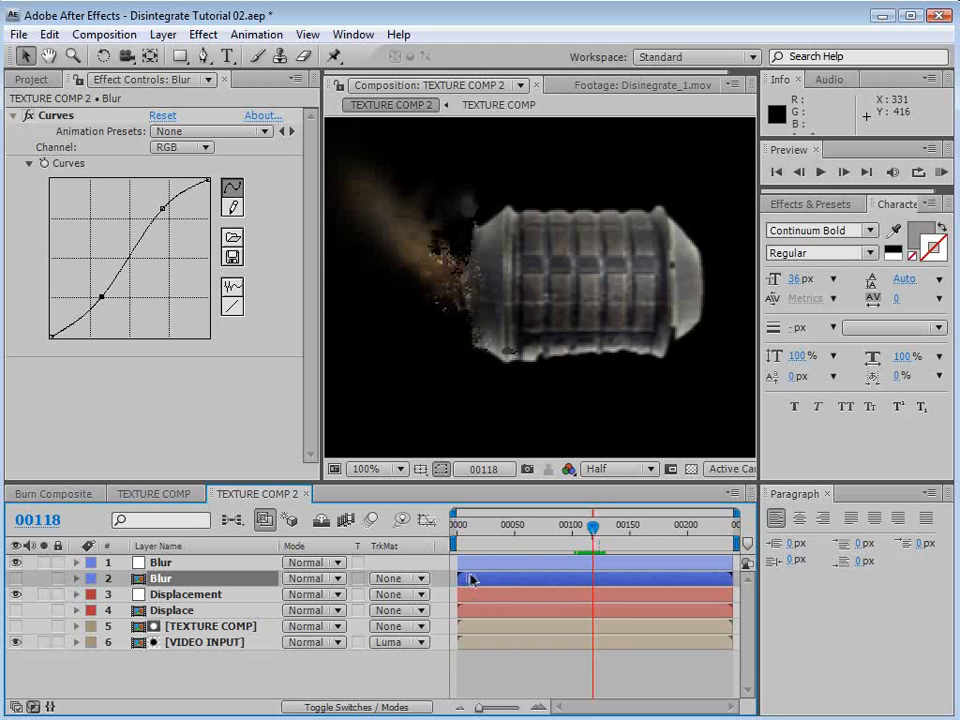
{"action": "left_click", "coordinate": [500, 683]}
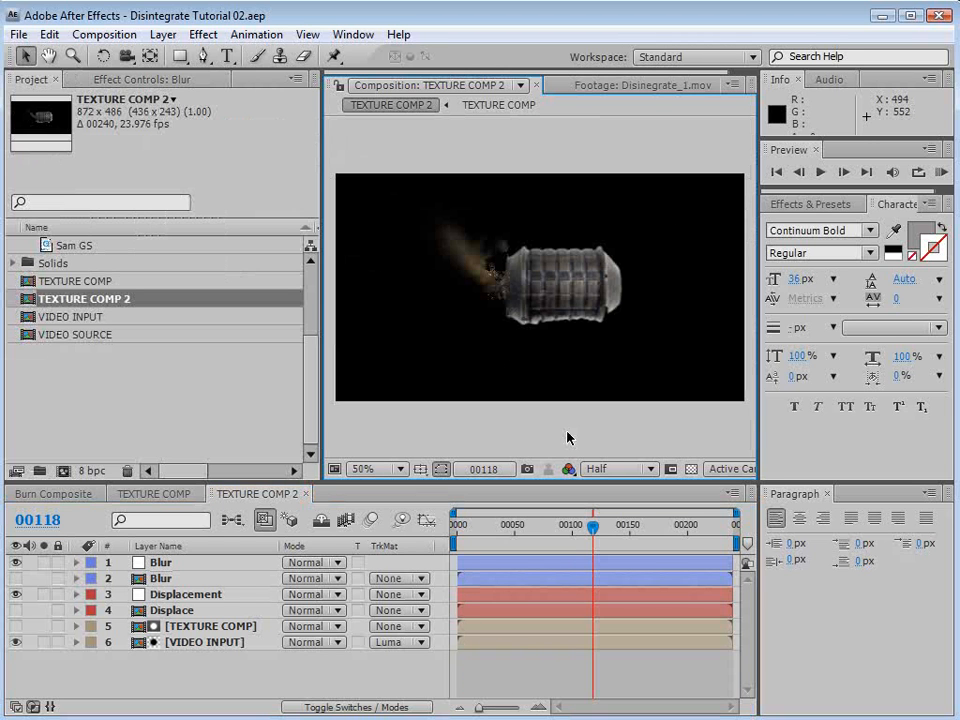
Rename the TEXTURE COMP 2 composition as Disintegrate.
{"action": "left_click", "coordinate": [108, 34]}
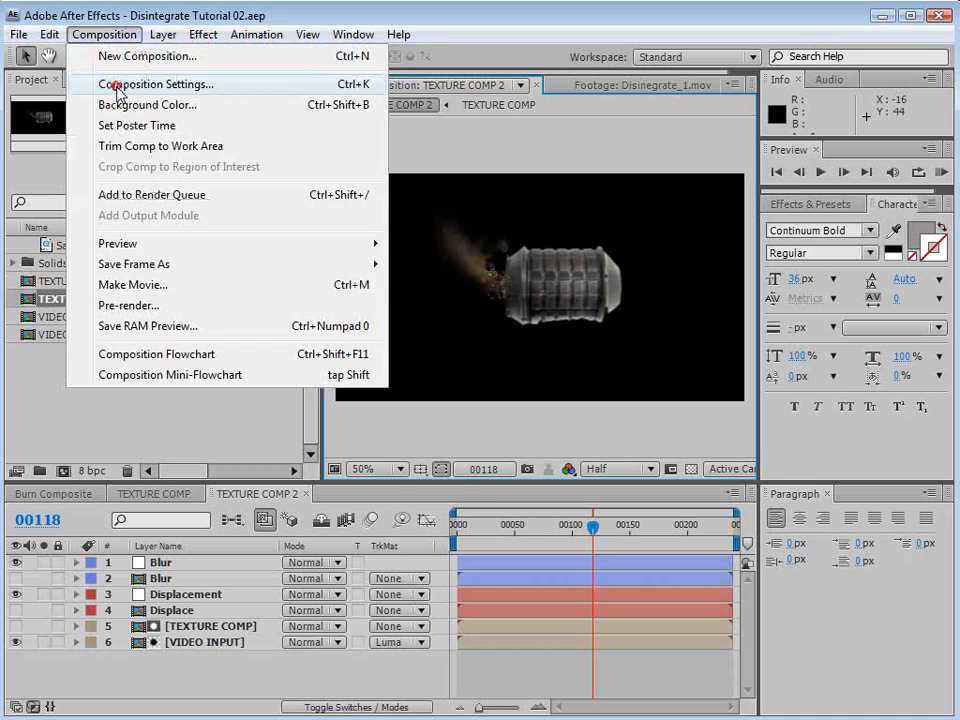
{"action": "left_click", "coordinate": [124, 84]}
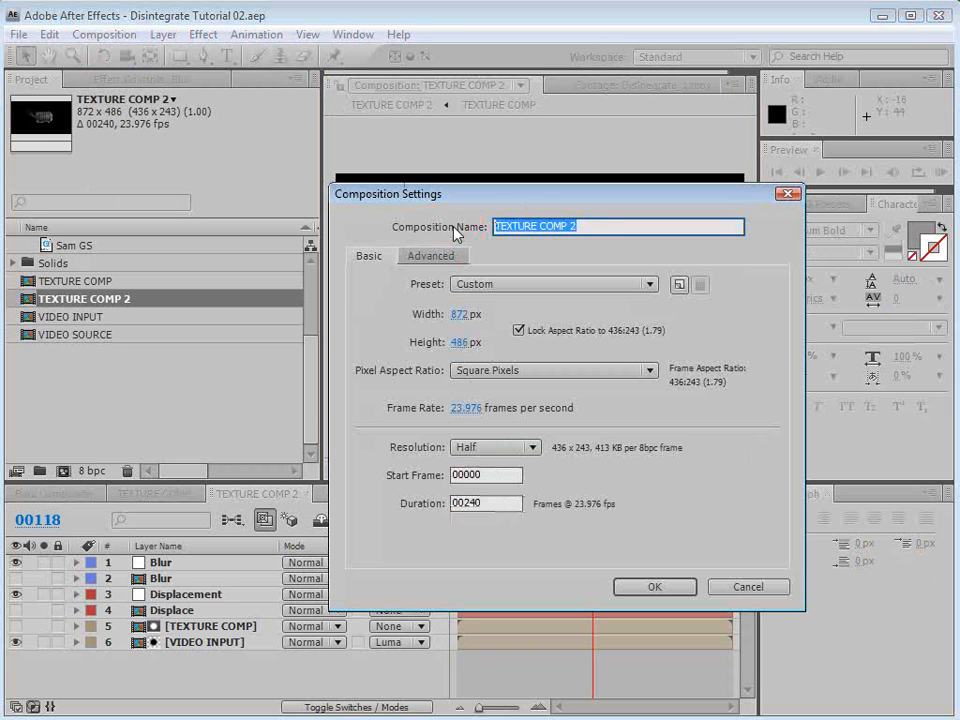
{"action": "type", "text": "Disintegrate"}
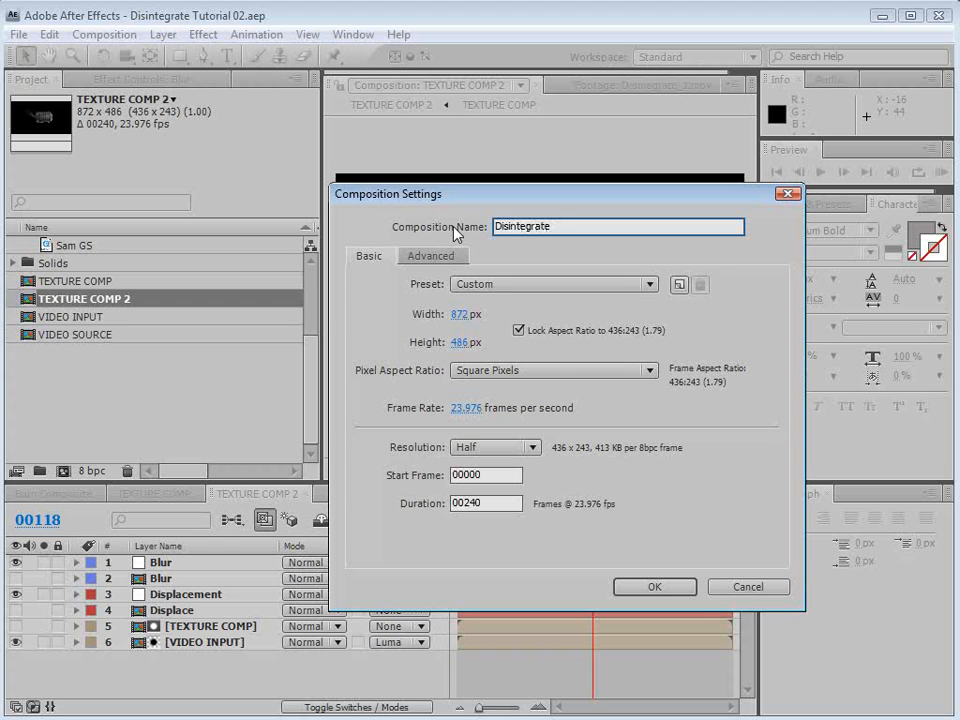
{"action": "left_click", "coordinate": [655, 587]}
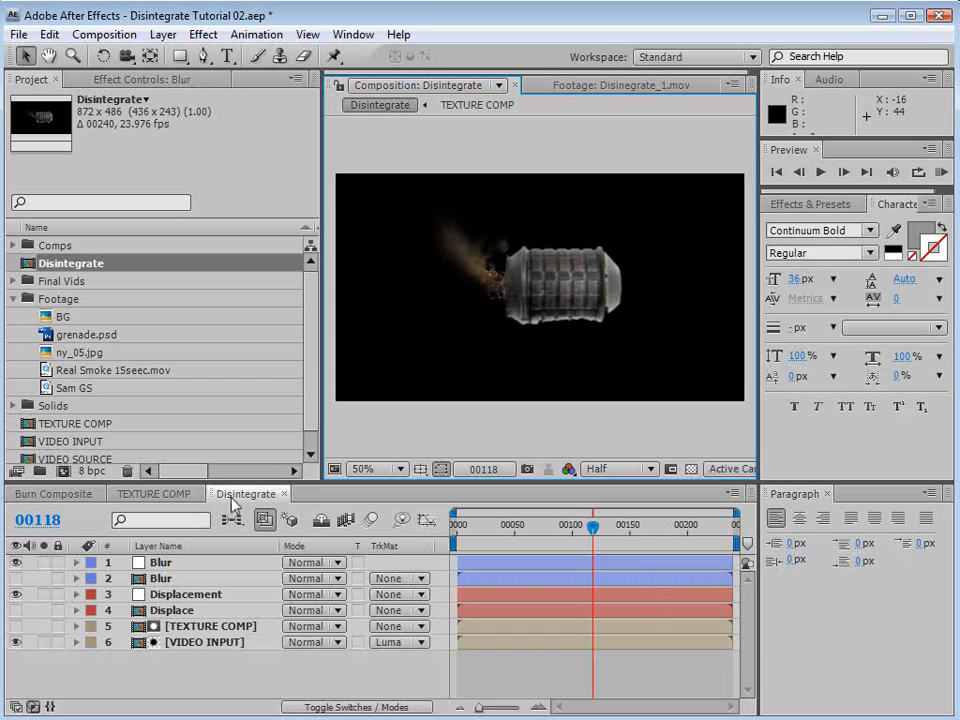
Open TEXTURE COMP, hide its blend mode and track matte columns, and show the composition's full duration in the timeline.
{"action": "left_click", "coordinate": [309, 437]}
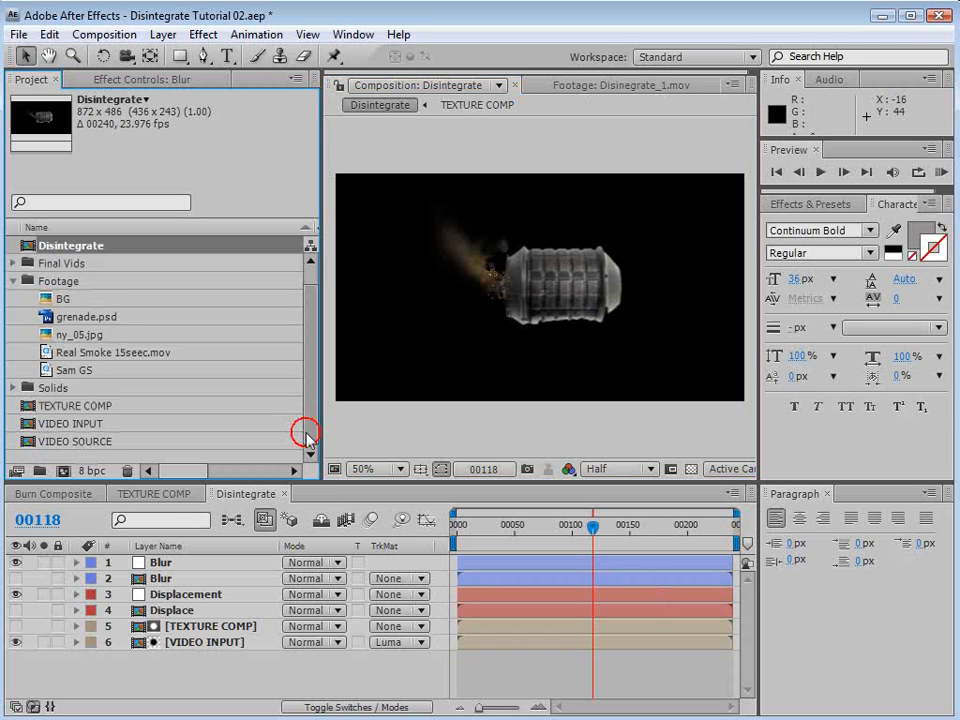
{"action": "left_click", "coordinate": [80, 408]}
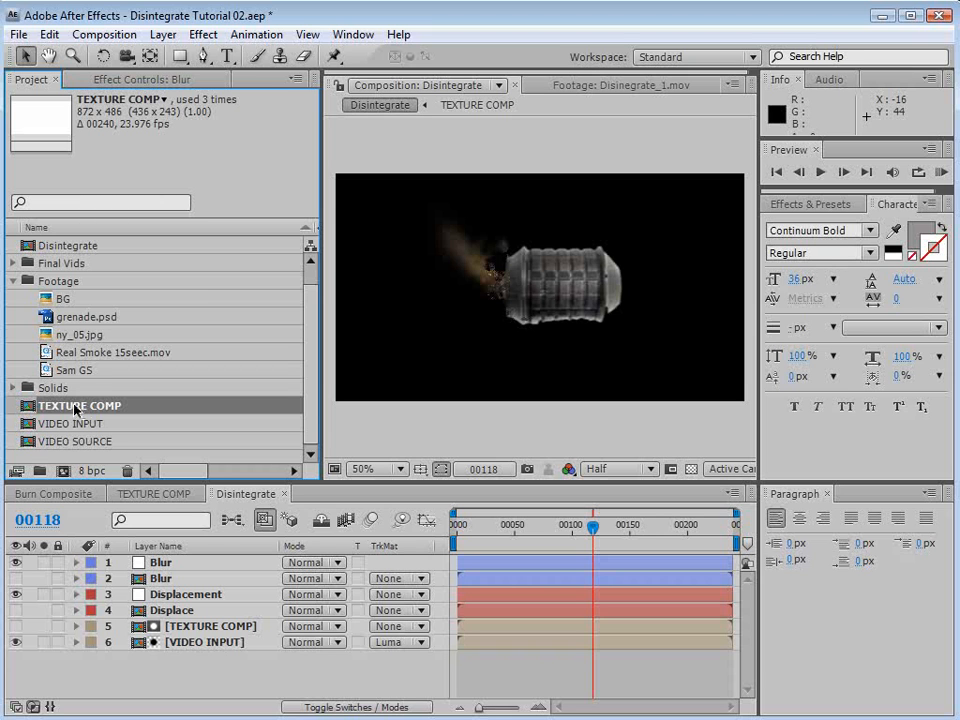
{"action": "double_click", "coordinate": [75, 408]}
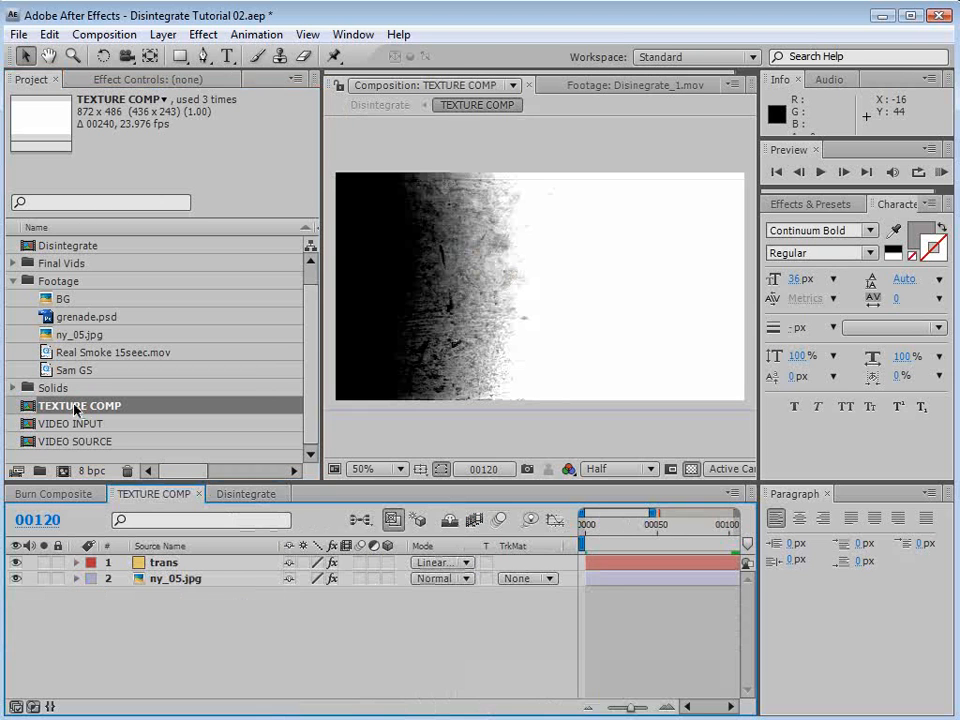
{"action": "right_click", "coordinate": [516, 543]}
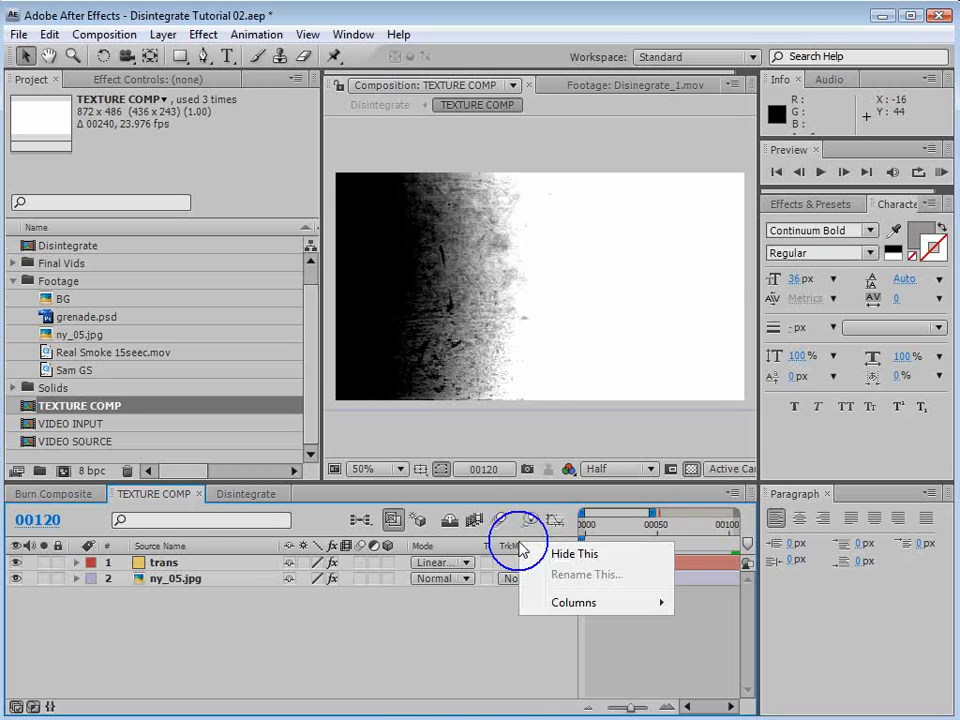
{"action": "left_click", "coordinate": [559, 559]}
{"action": "left_click", "coordinate": [490, 562]}
{"action": "left_click", "coordinate": [500, 627]}
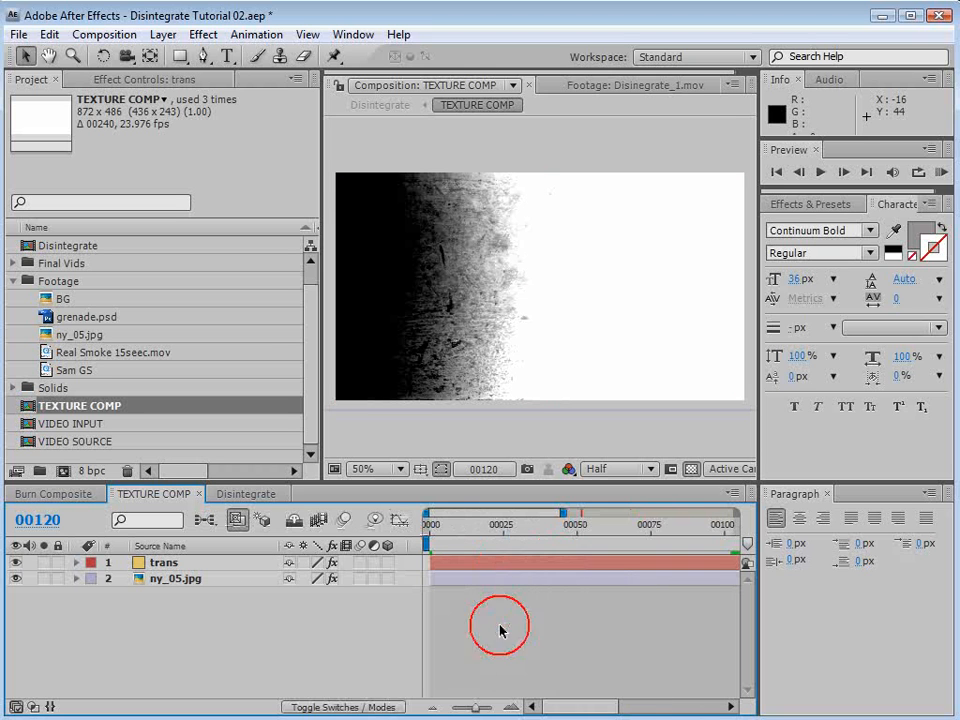
{"action": "key", "text": "minus"}
{"action": "key", "text": "minus"}
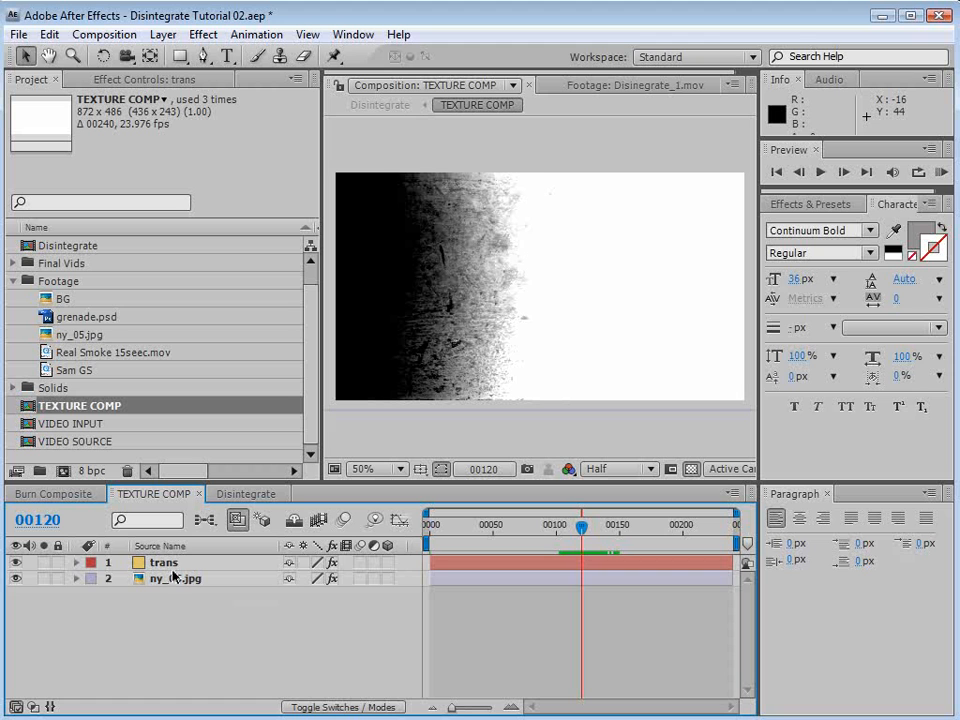
Pre-compose the trans and ny_05.jpg layers as Original Texture Comp, moving all attributes into the new composition.
{"action": "left_click", "coordinate": [180, 565]}
{"action": "left_click", "coordinate": [190, 579], "text": "shift"}
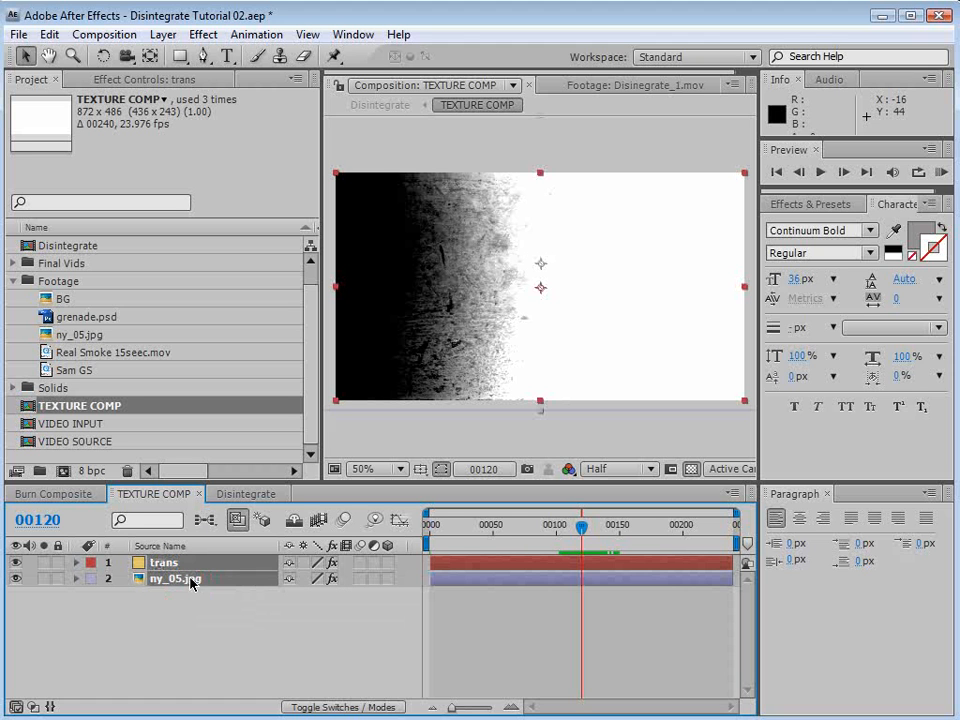
{"action": "left_click", "coordinate": [162, 34]}
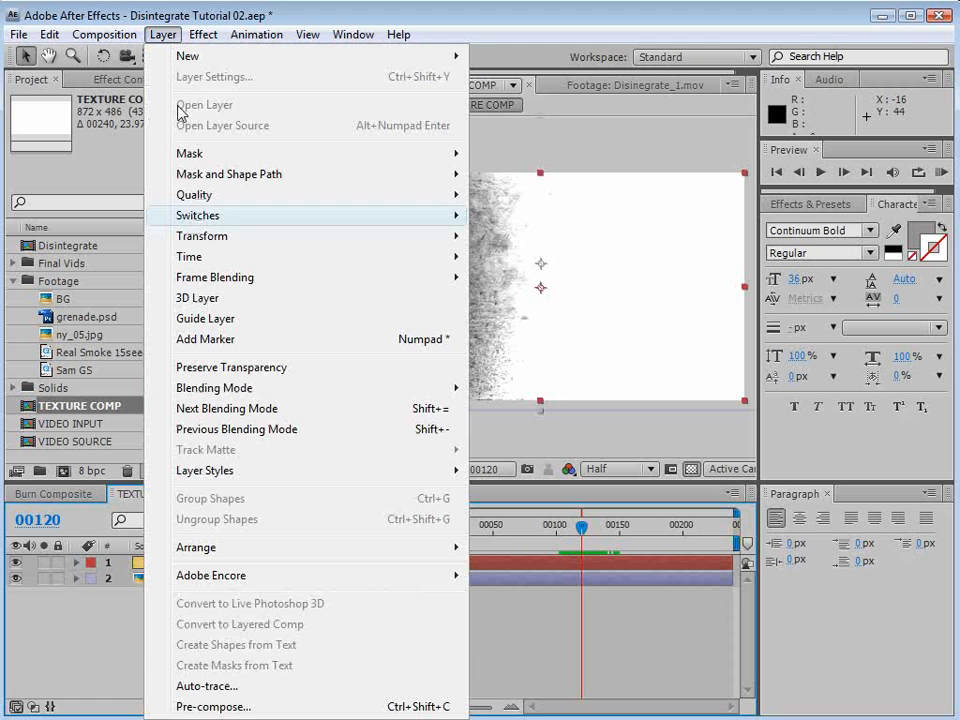
{"action": "left_click", "coordinate": [225, 706]}
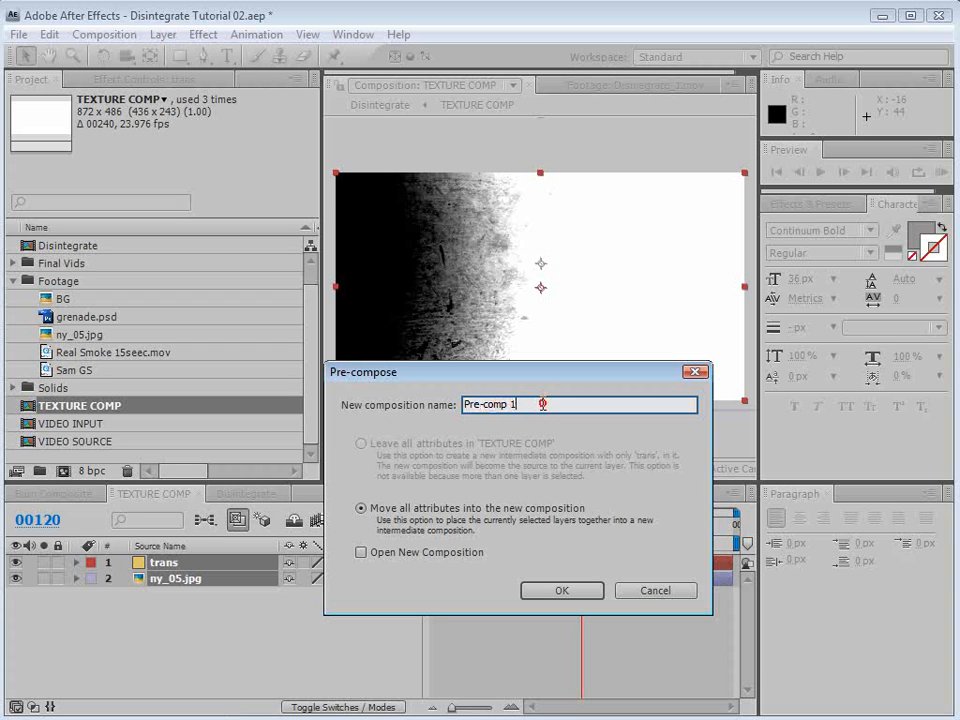
{"action": "type", "text": "Original Texture C"}
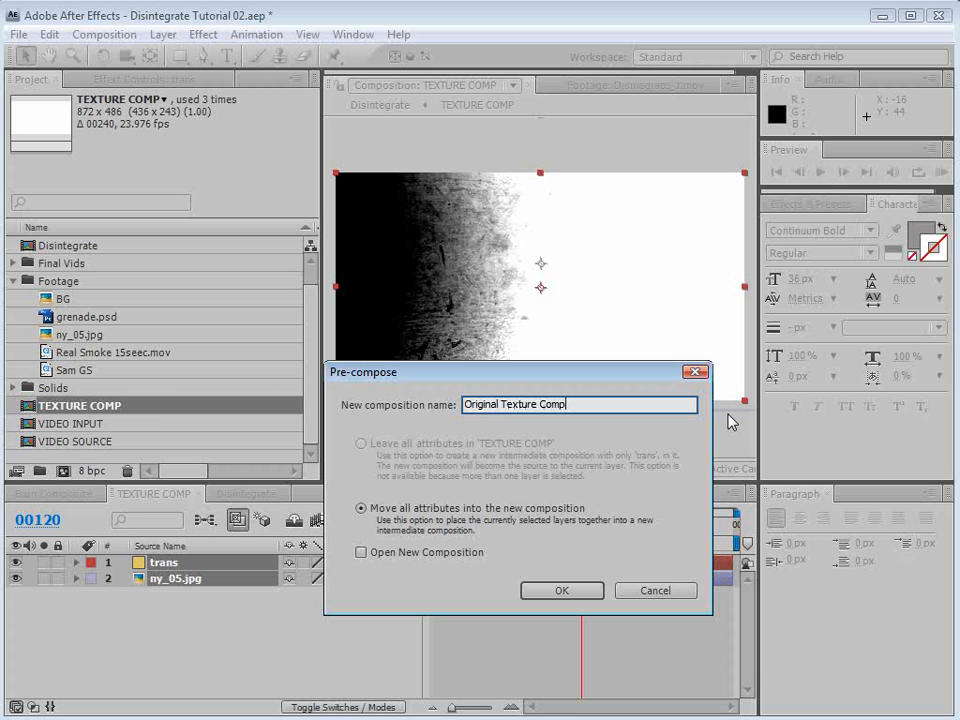
{"action": "left_click", "coordinate": [561, 590]}
{"action": "left_click", "coordinate": [534, 621]}
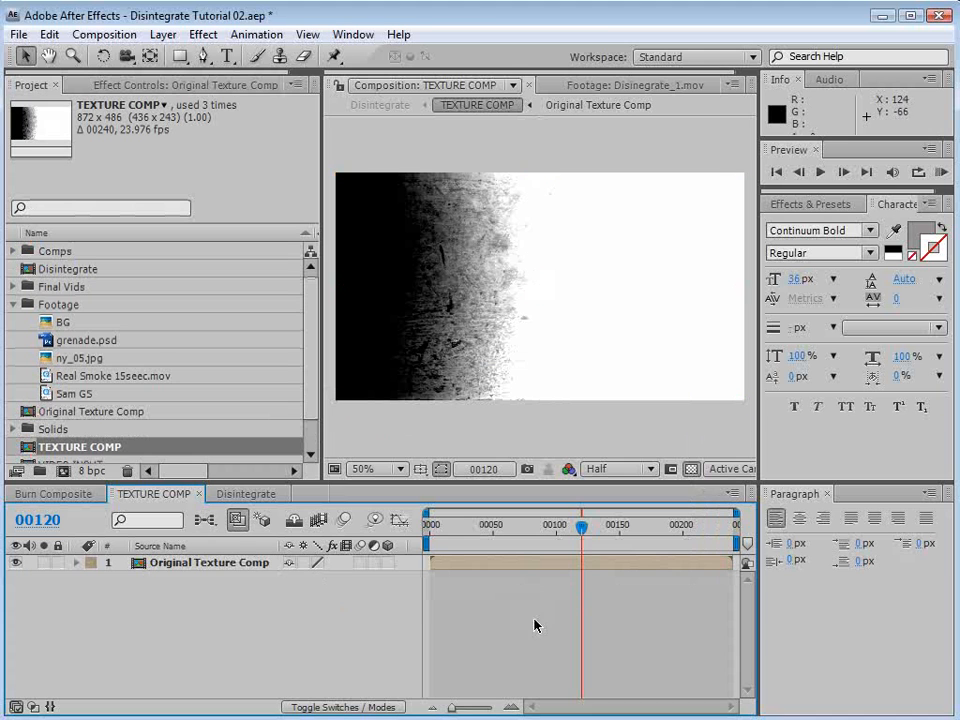
Apply a Fast Blur effect to the Original Texture Comp layer.
{"action": "left_click", "coordinate": [465, 566]}
{"action": "left_click", "coordinate": [203, 36]}
{"action": "mouse_move", "coordinate": [300, 166]}
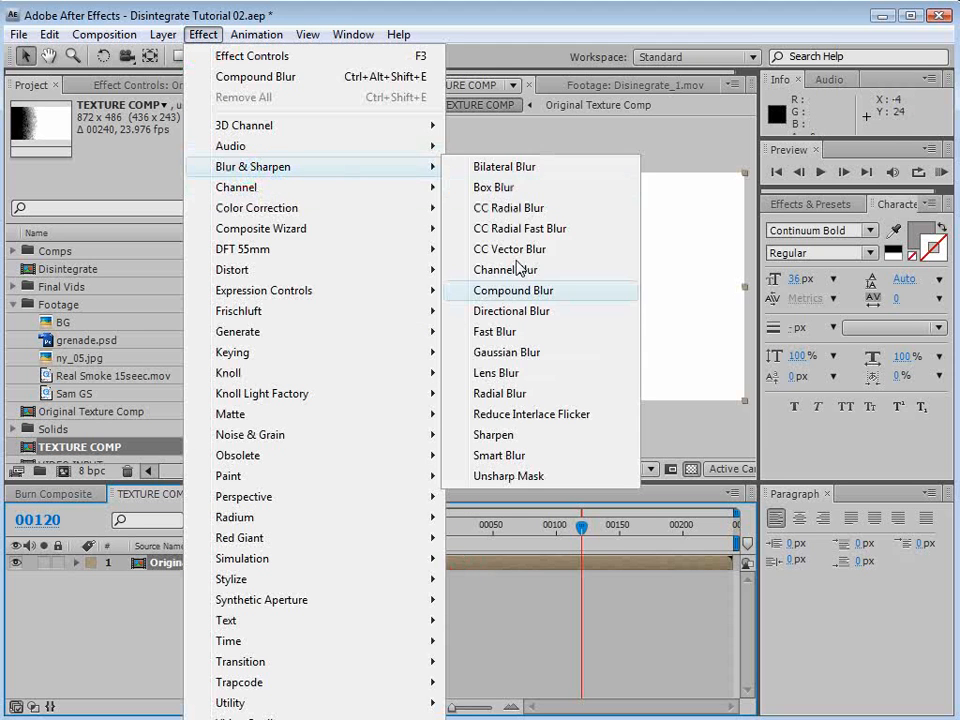
{"action": "left_click", "coordinate": [502, 331]}
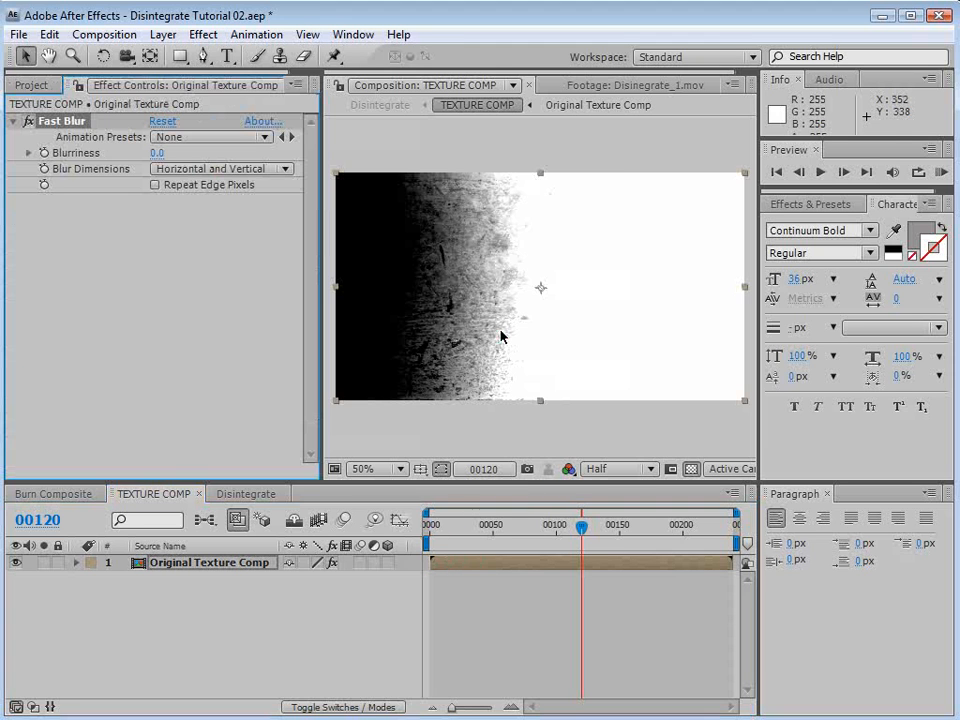
Add Turbulent Displace to the Original Texture Comp layer and set its Size to 28.
{"action": "left_click", "coordinate": [203, 36]}
{"action": "mouse_move", "coordinate": [268, 214]}
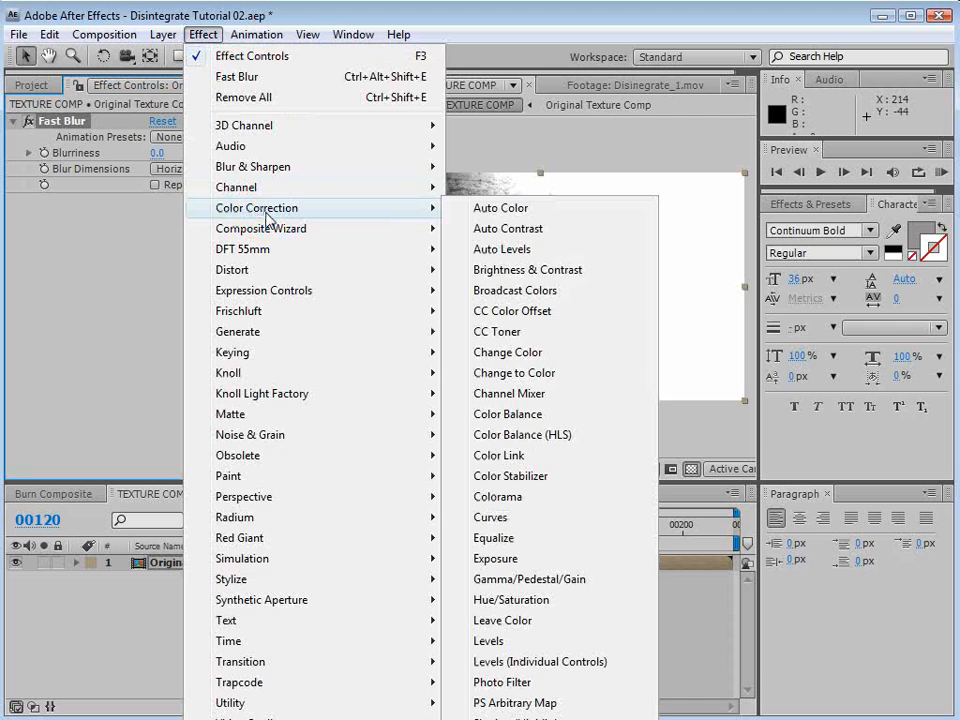
{"action": "mouse_move", "coordinate": [253, 270]}
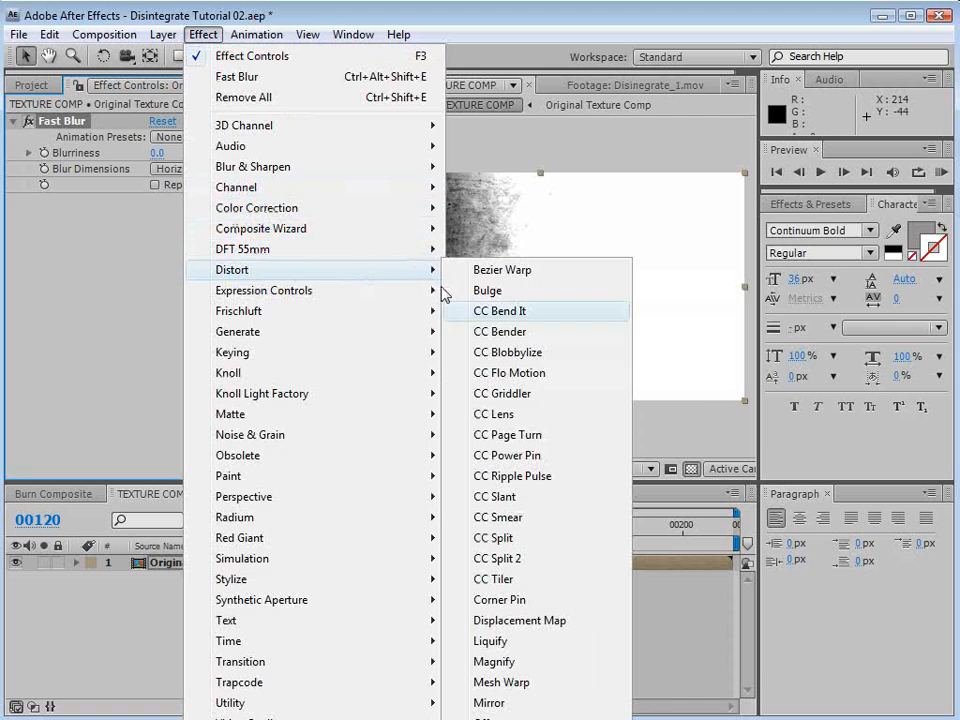
{"action": "left_click", "coordinate": [519, 719]}
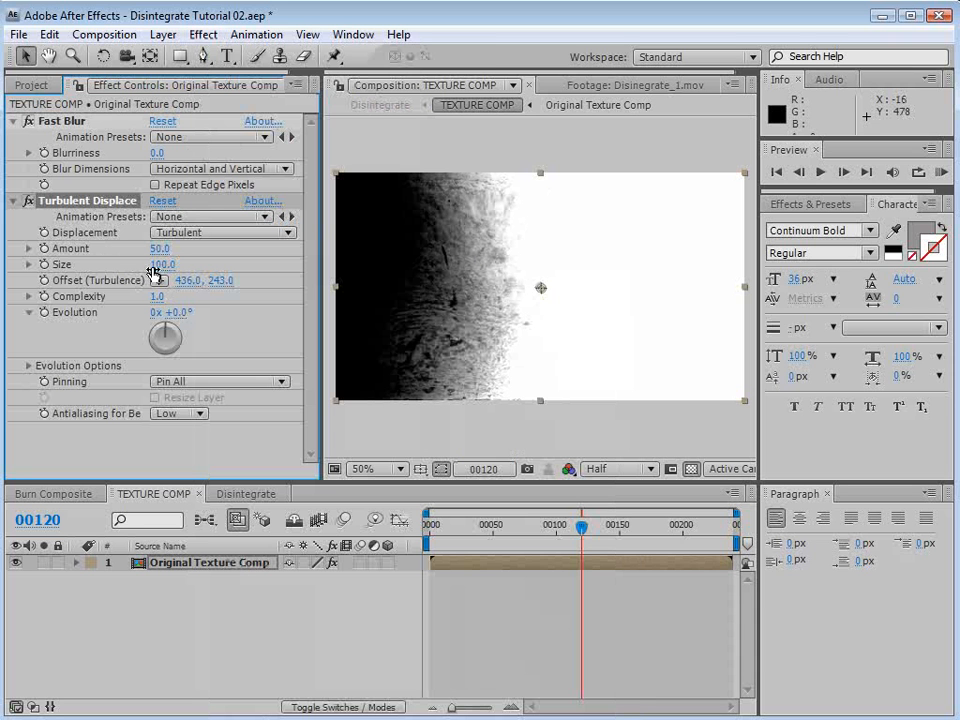
{"action": "left_click_drag", "start_coordinate": [160, 265], "coordinate": [114, 278]}
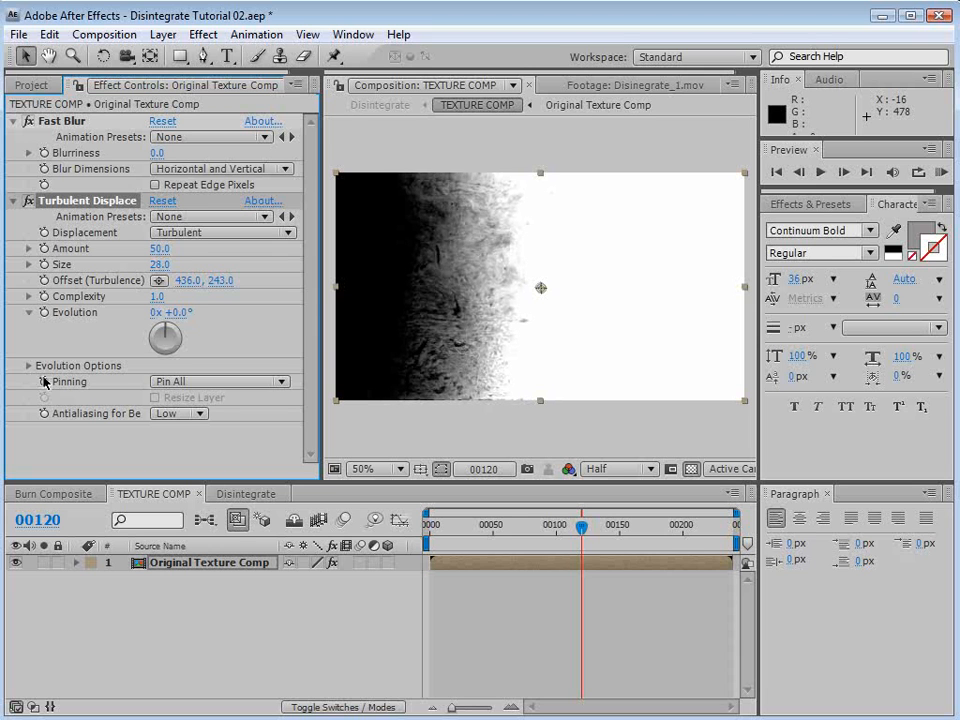
Animate Turbulent Displace's Evolution with the expression time*250 and scrub to about frame 117 to check the motion.
{"action": "left_click", "coordinate": [44, 312], "text": "alt"}
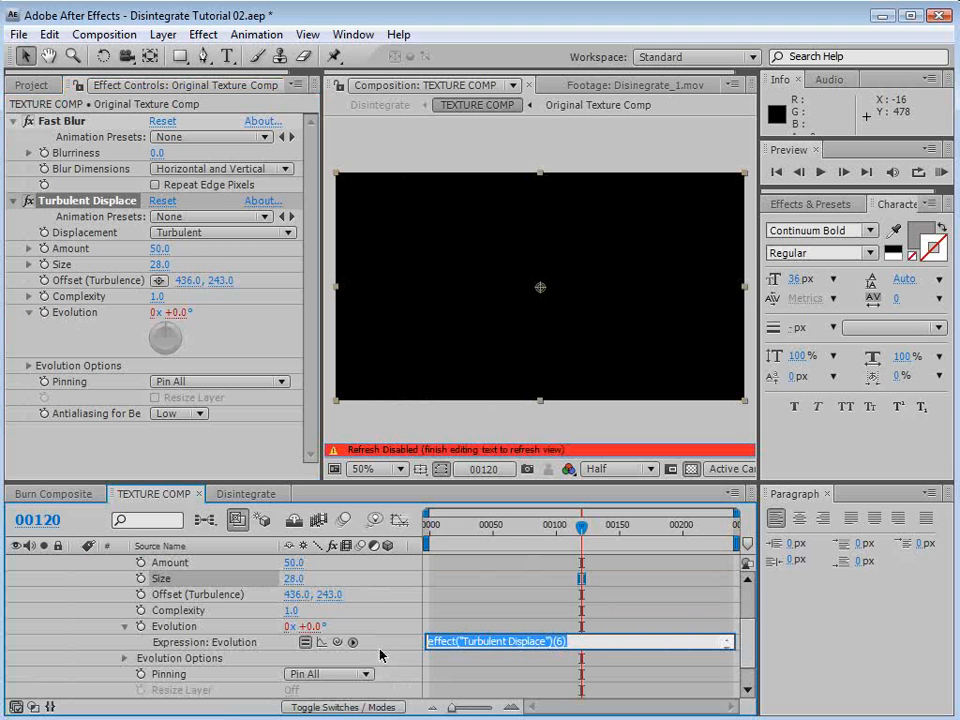
{"action": "type", "text": "time*250"}
{"action": "left_click", "coordinate": [448, 629]}
{"action": "left_click_drag", "start_coordinate": [448, 527], "coordinate": [577, 550]}
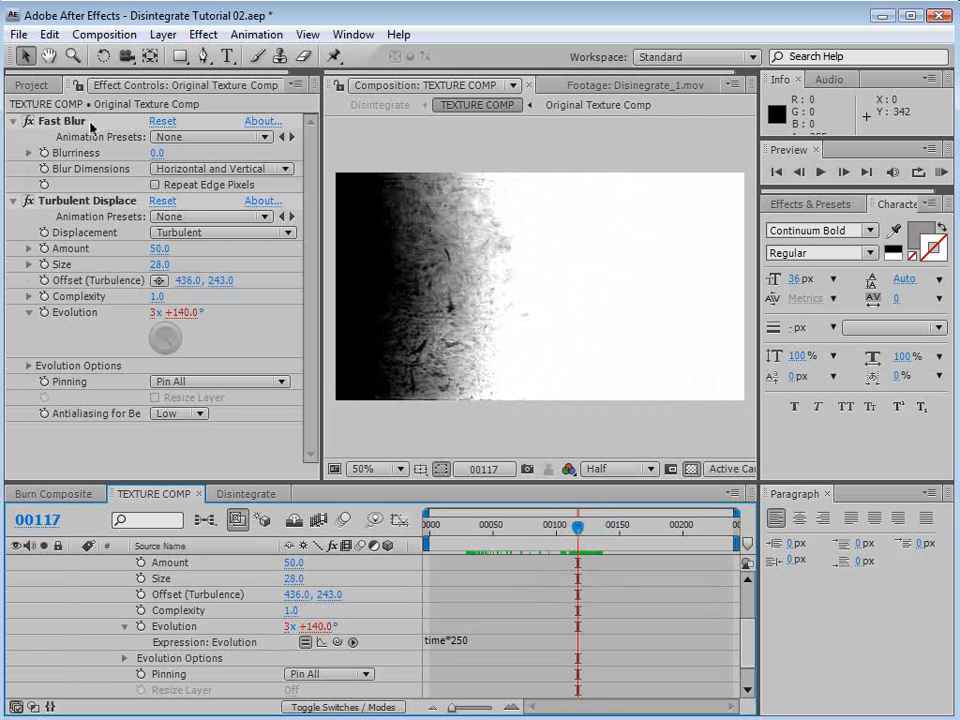
Place Fast Blur after Turbulent Displace, with Blurriness 10 and Repeat Edge Pixels on, and scrub through the softened wipe.
{"action": "left_click_drag", "start_coordinate": [60, 121], "coordinate": [57, 325]}
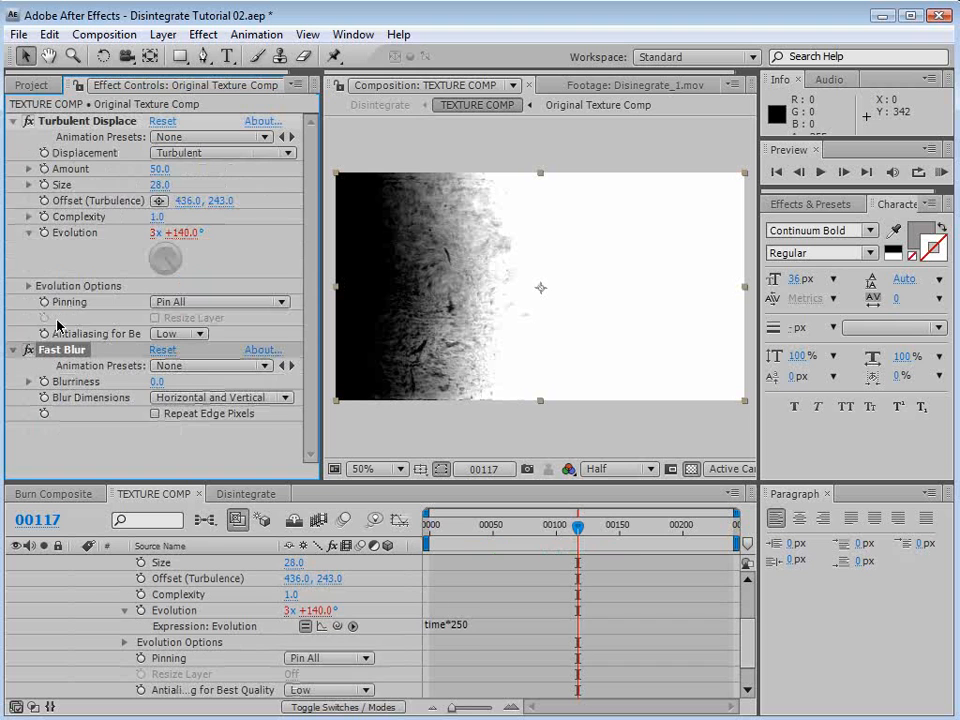
{"action": "left_click", "coordinate": [158, 381]}
{"action": "type", "text": "10"}
{"action": "key", "text": "Return"}
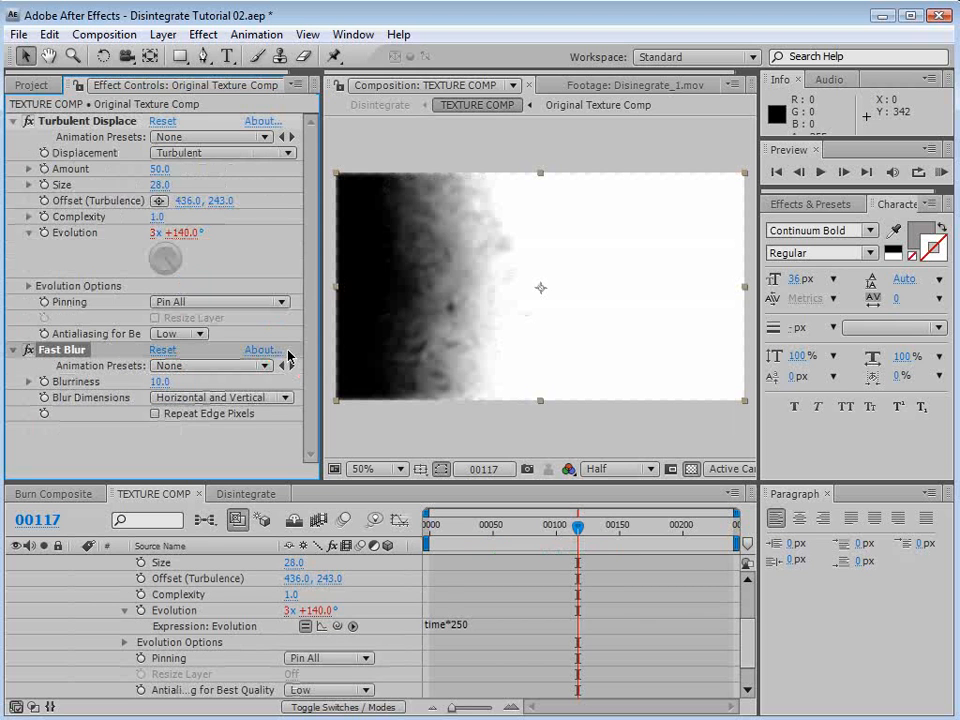
{"action": "left_click", "coordinate": [155, 413]}
{"action": "mouse_move", "coordinate": [577, 525]}
{"action": "left_mouse_down"}
{"action": "mouse_move", "coordinate": [609, 543]}
{"action": "mouse_move", "coordinate": [590, 540]}
{"action": "left_mouse_up"}
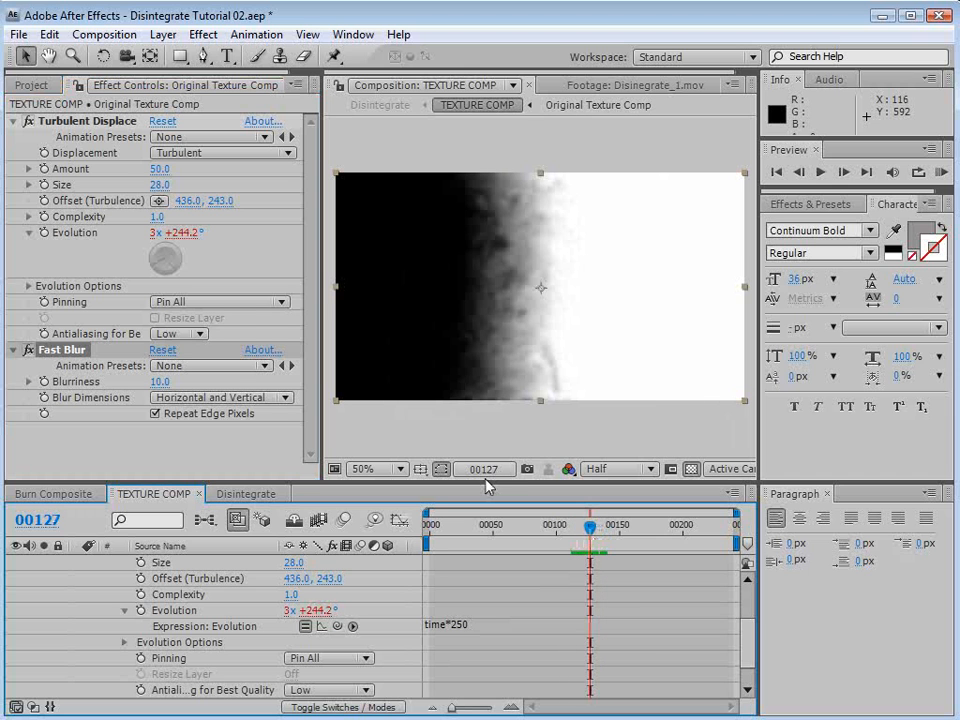
Examine the softened wipe's effect in Disintegrate, soloing the Blur map layer briefly and comparing the grenade around frame 124.
{"action": "left_click", "coordinate": [240, 494]}
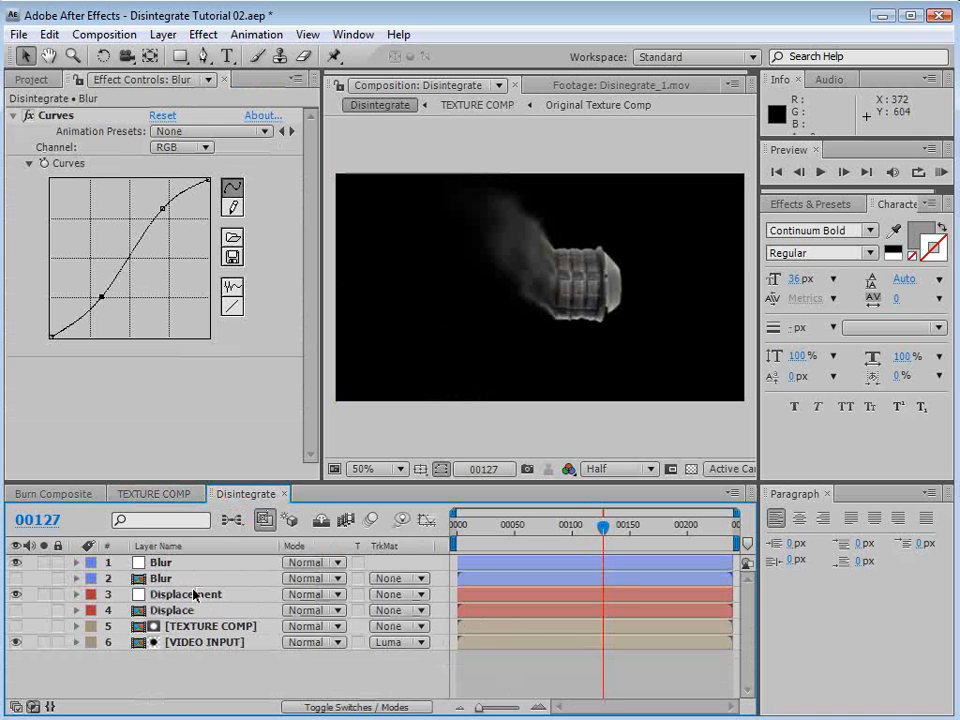
{"action": "left_click", "coordinate": [44, 578]}
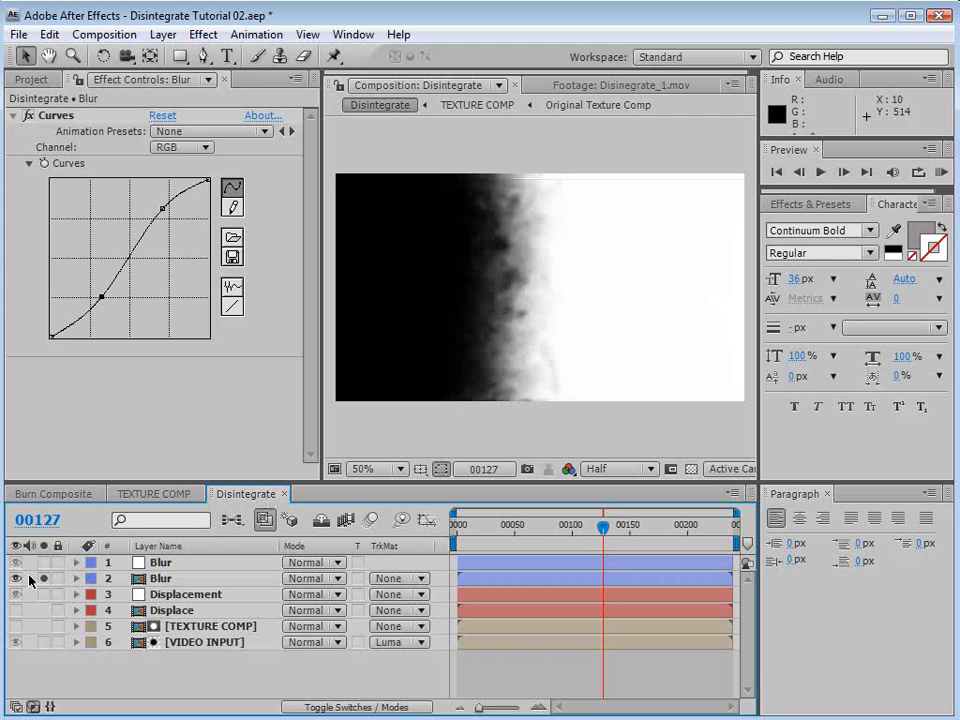
{"action": "left_click", "coordinate": [44, 578]}
{"action": "left_click", "coordinate": [150, 494]}
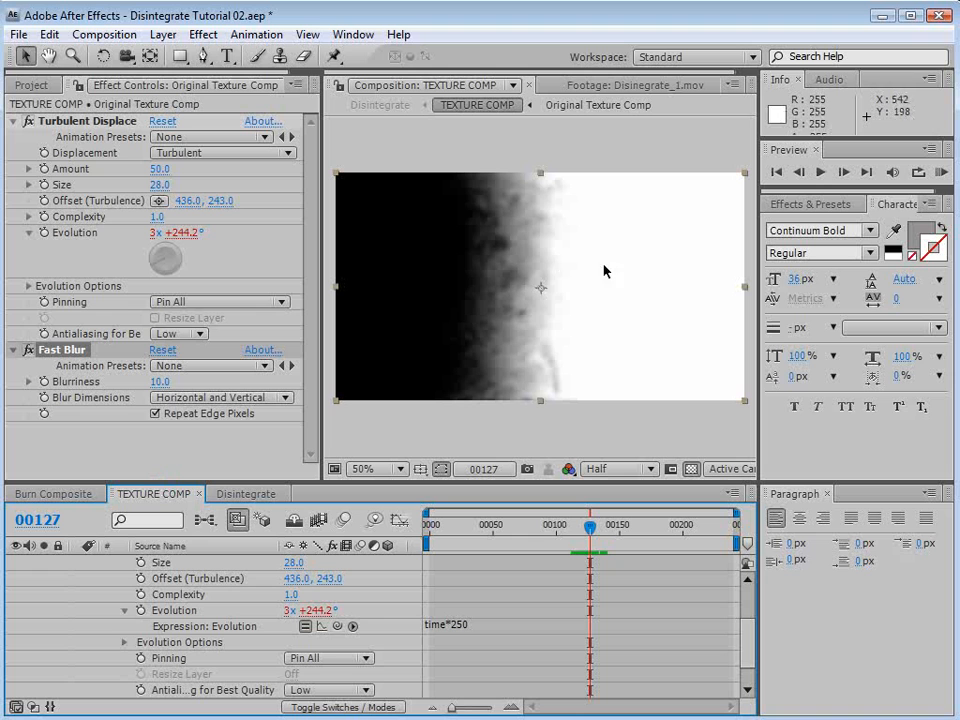
{"action": "left_click", "coordinate": [246, 494]}
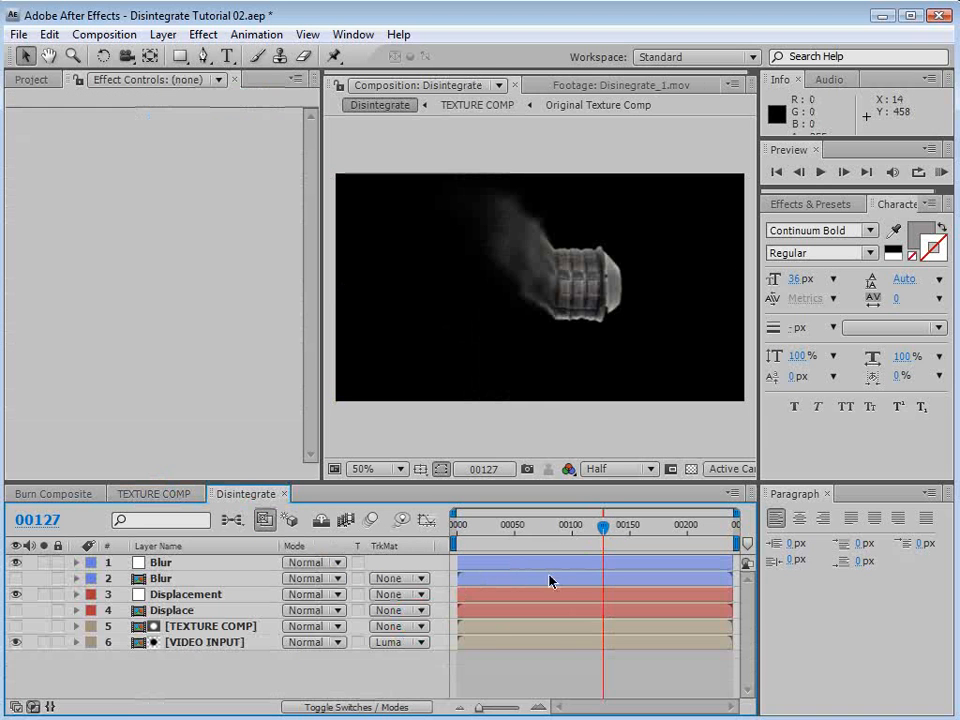
{"action": "left_click_drag", "start_coordinate": [601, 532], "coordinate": [577, 532]}
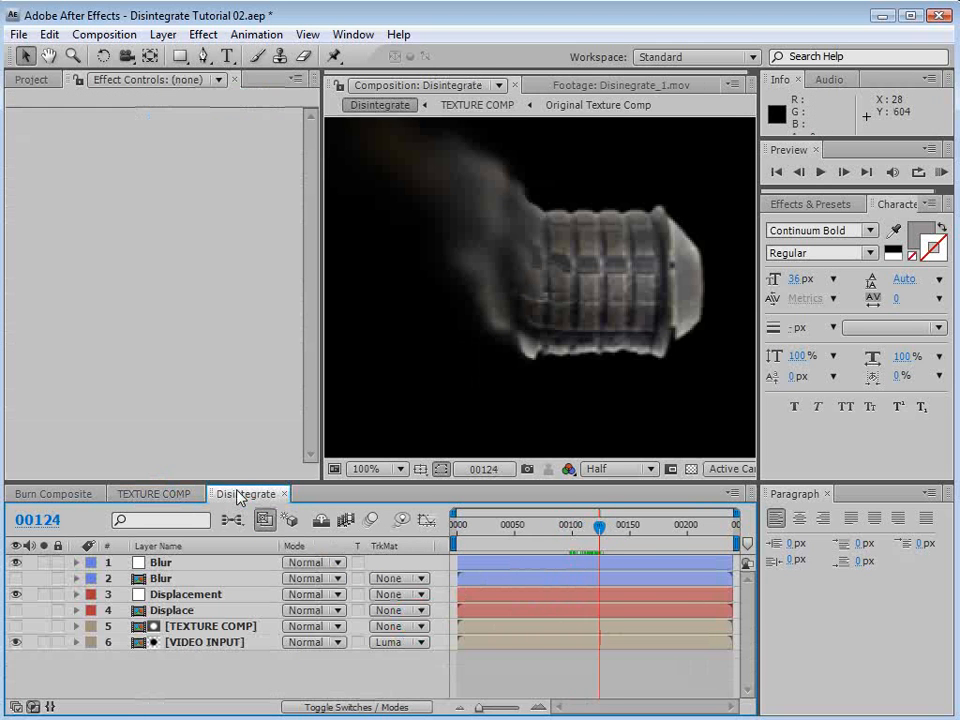
Turn off Fast Blur in TEXTURE COMP and inspect the grenade's dissolving edge in Disintegrate at Full resolution.
{"action": "left_click", "coordinate": [145, 494]}
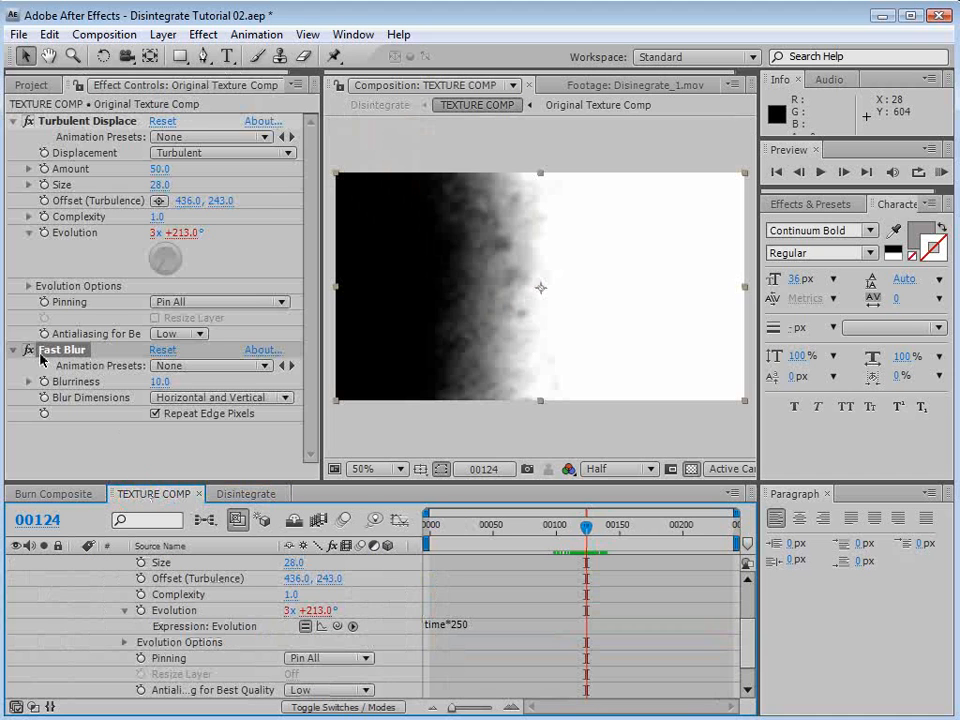
{"action": "left_click", "coordinate": [246, 494]}
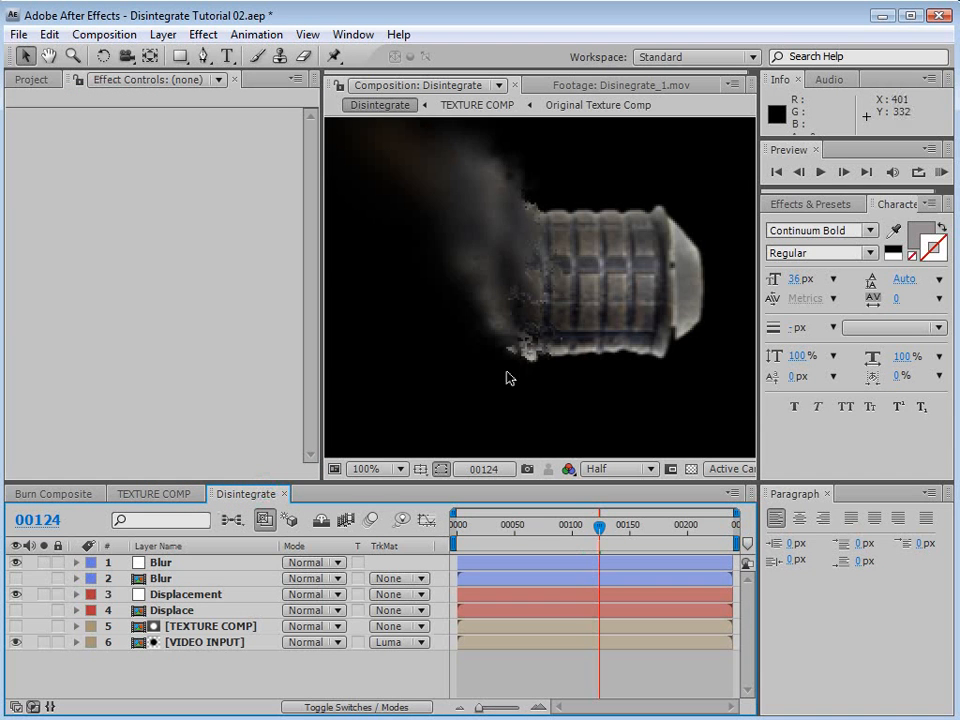
{"action": "scroll", "coordinate": [516, 266], "scroll_direction": "up", "scroll_amount": 1}
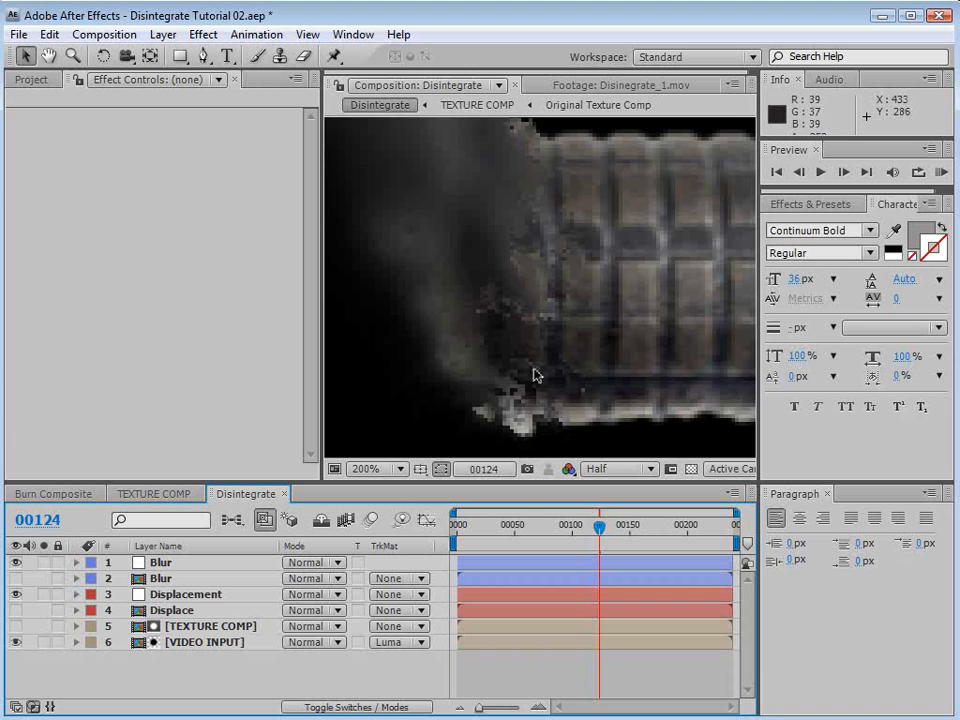
{"action": "scroll", "coordinate": [541, 320], "scroll_direction": "down", "scroll_amount": 1}
{"action": "left_click", "coordinate": [606, 469]}
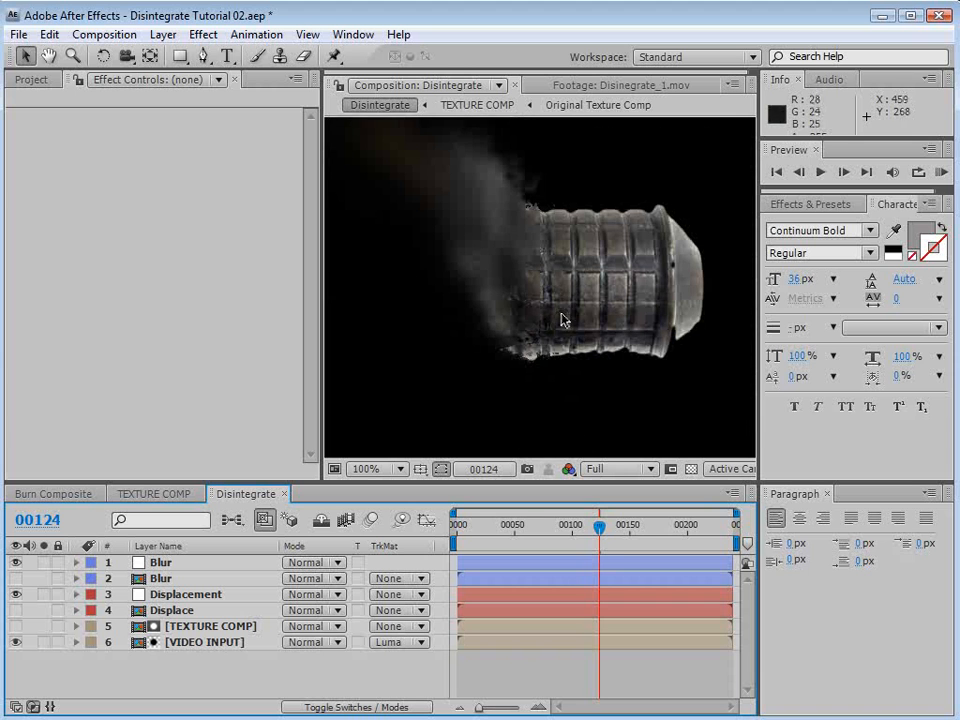
Re-enable Fast Blur in TEXTURE COMP and inspect the grenade's dissolving edge in Disintegrate around frame 123.
{"action": "left_click", "coordinate": [165, 495]}
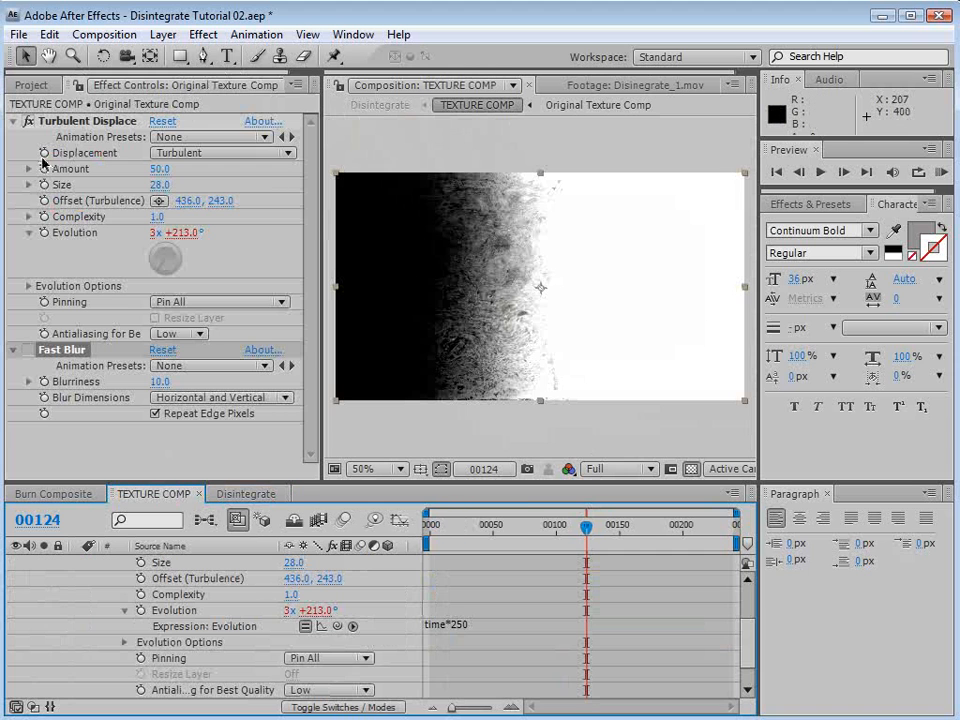
{"action": "left_click", "coordinate": [26, 349]}
{"action": "left_click", "coordinate": [244, 494]}
{"action": "left_click", "coordinate": [364, 431]}
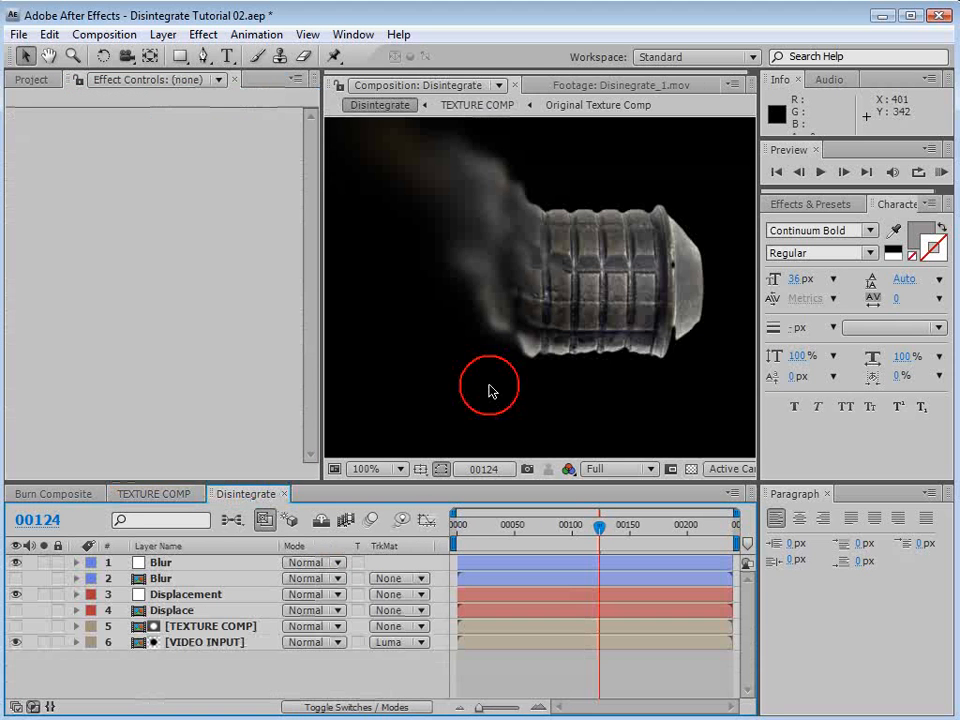
{"action": "left_click_drag", "start_coordinate": [598, 525], "coordinate": [589, 557]}
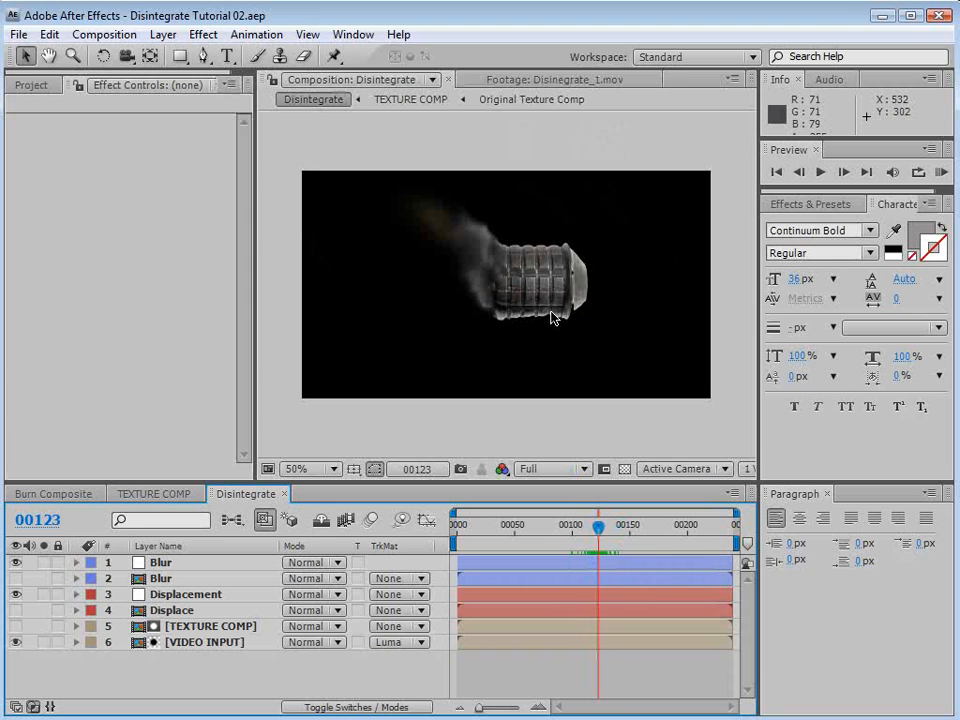
{"action": "scroll", "coordinate": [551, 318], "scroll_direction": "up", "scroll_amount": 1}
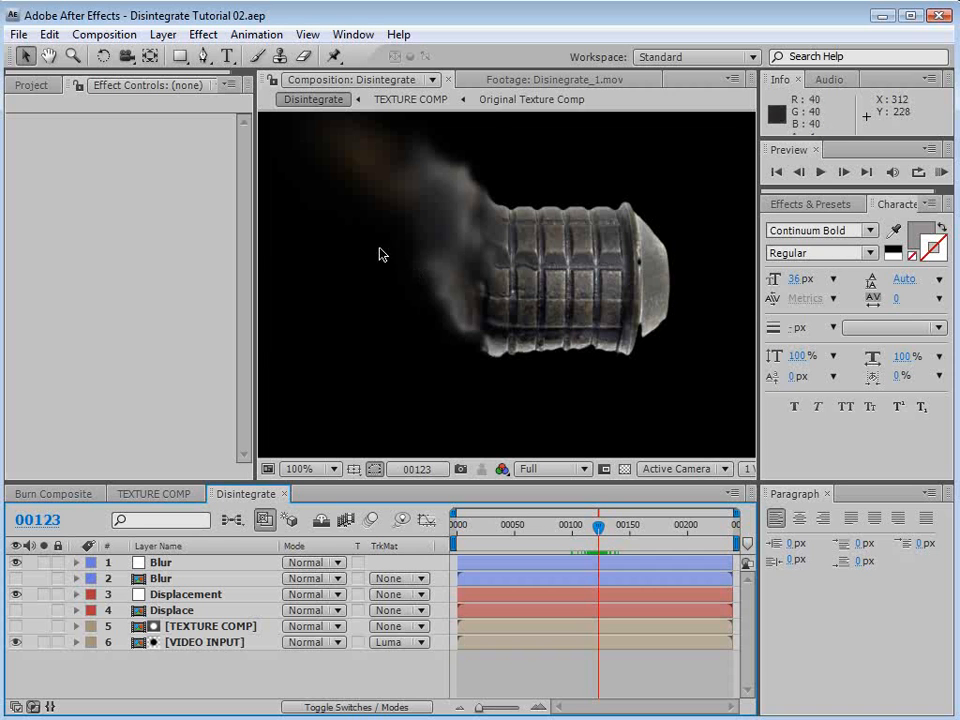
Add a new adjustment layer above the Blur layers in Disintegrate and name it Turbulence.
{"action": "left_click", "coordinate": [165, 35]}
{"action": "mouse_move", "coordinate": [200, 58]}
{"action": "left_click", "coordinate": [630, 178]}
{"action": "left_click", "coordinate": [203, 563]}
{"action": "key", "text": "Return"}
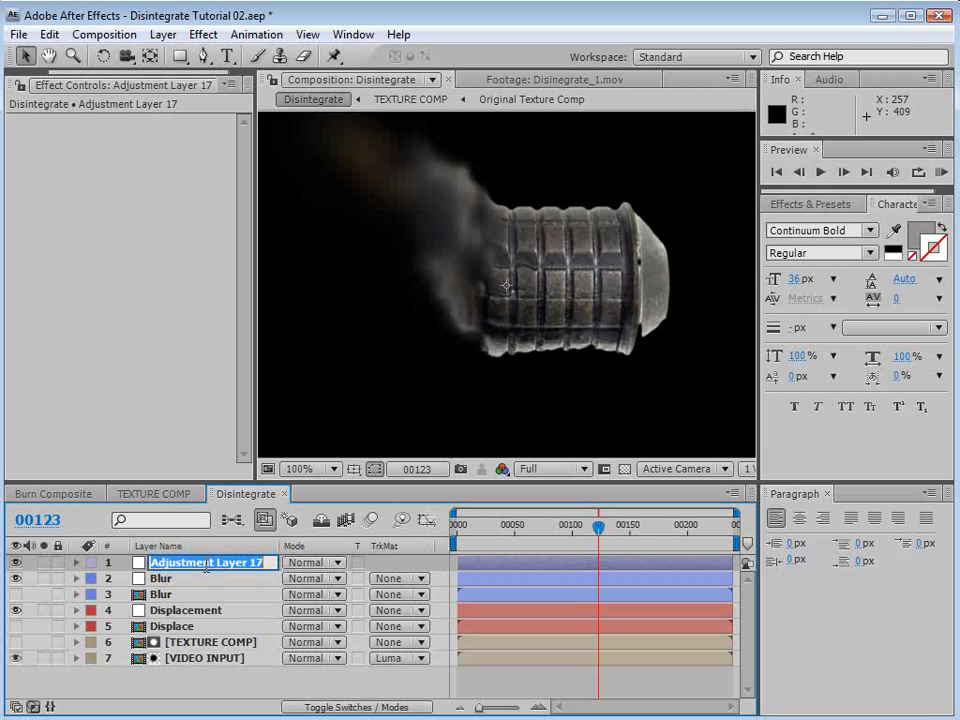
{"action": "type", "text": "Turbulence"}
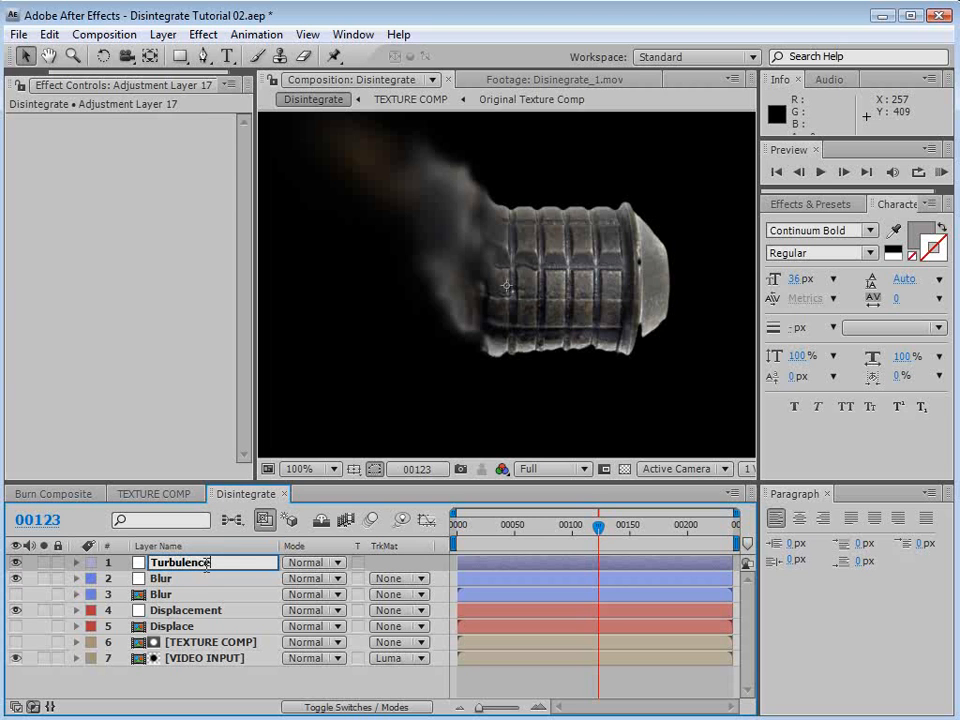
{"action": "left_click", "coordinate": [164, 580]}
Duplicate the hidden Blur map layer, move the copy above Turbulence and rename it Texture Comp.
{"action": "left_click", "coordinate": [167, 564]}
{"action": "left_click", "coordinate": [162, 593]}
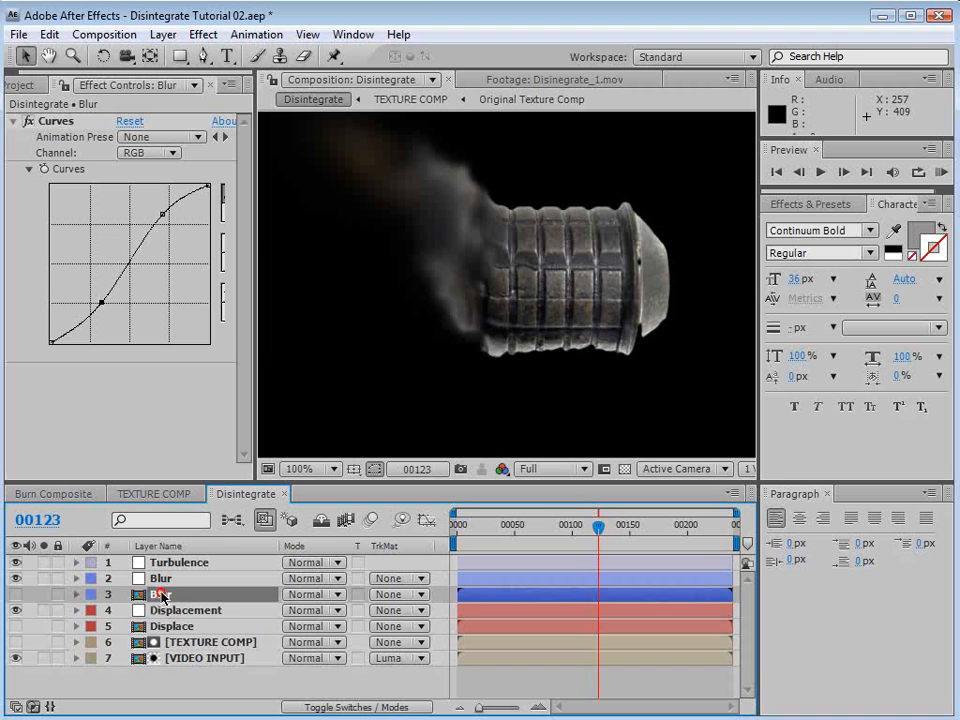
{"action": "key", "text": "ctrl+d"}
{"action": "left_click_drag", "start_coordinate": [161, 599], "coordinate": [160, 558]}
{"action": "key", "text": "Return"}
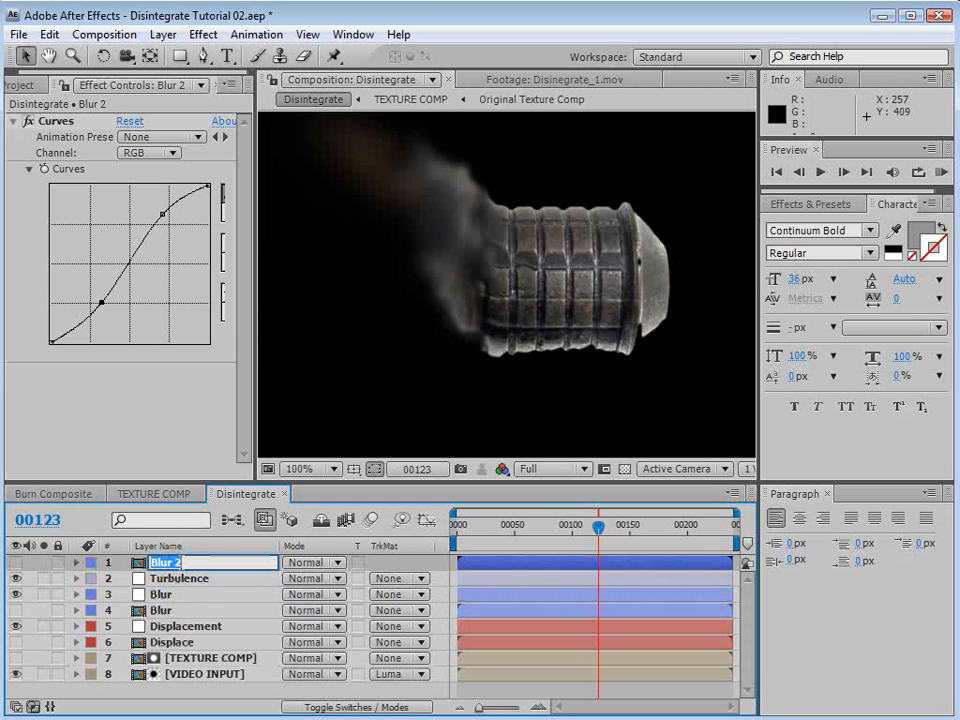
{"action": "type", "text": "Texture"}
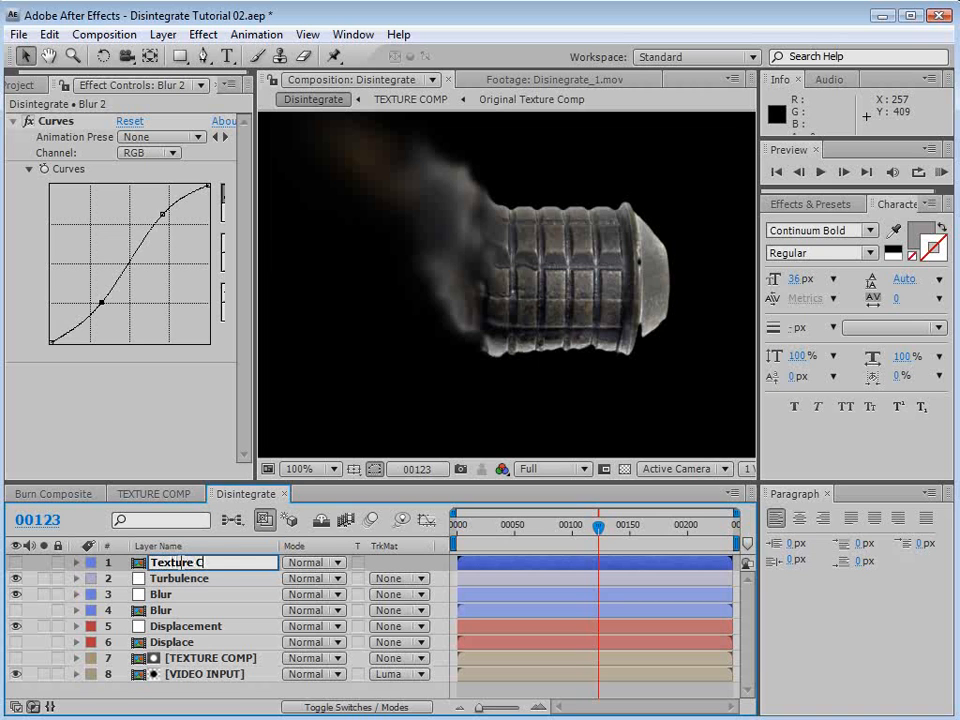
{"action": "key", "text": "Return"}
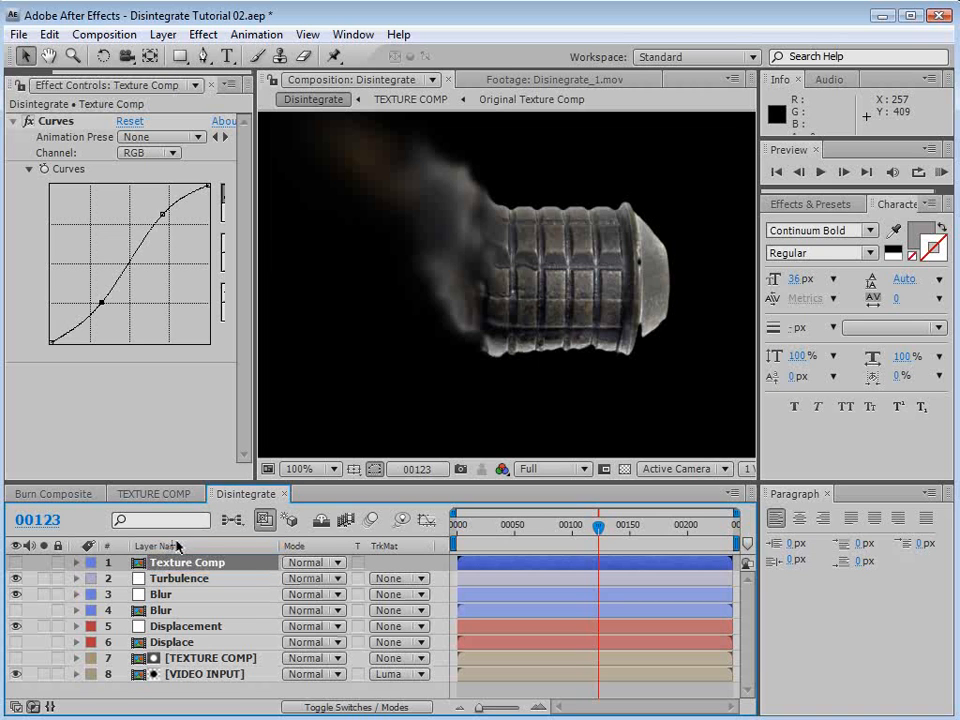
Compare the source names with the layer names and briefly view the Texture Comp layer's wipe.
{"action": "left_click", "coordinate": [173, 545]}
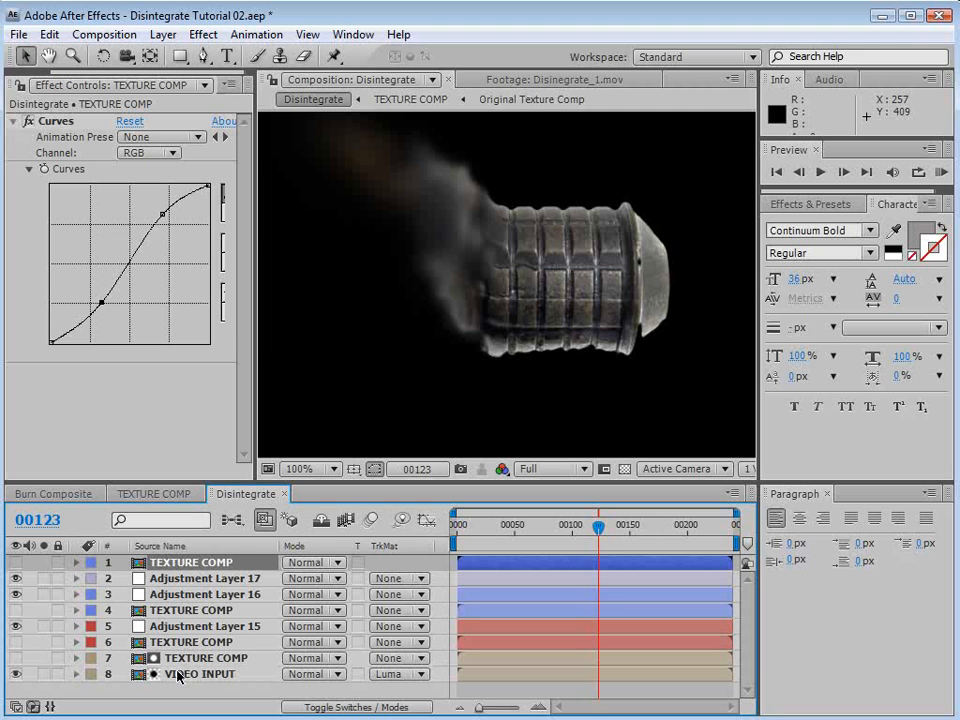
{"action": "left_click", "coordinate": [190, 545]}
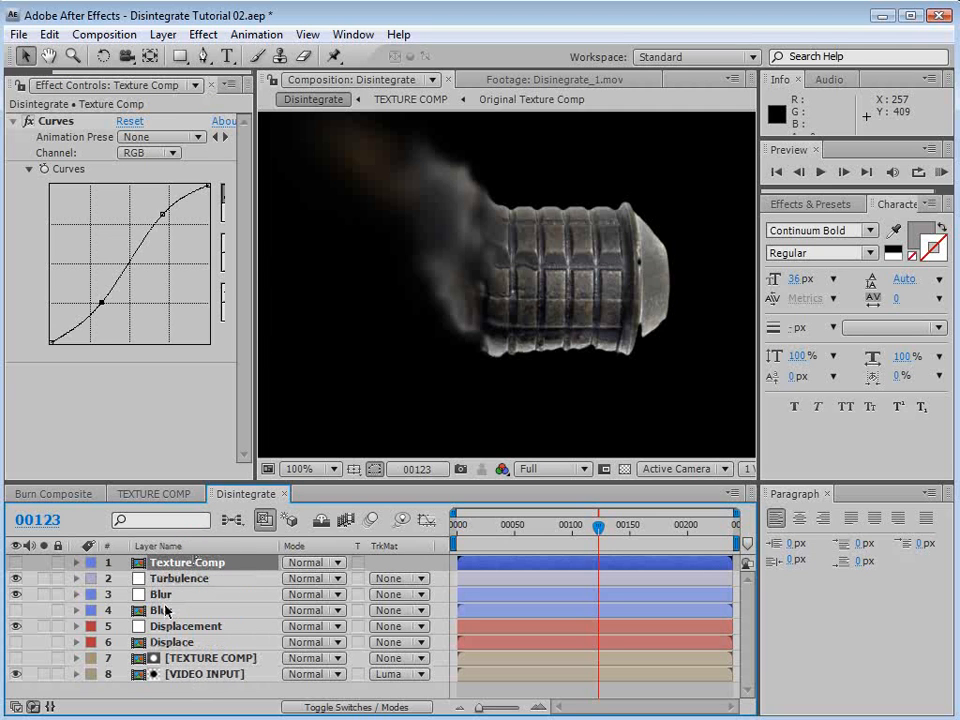
{"action": "left_click", "coordinate": [173, 546]}
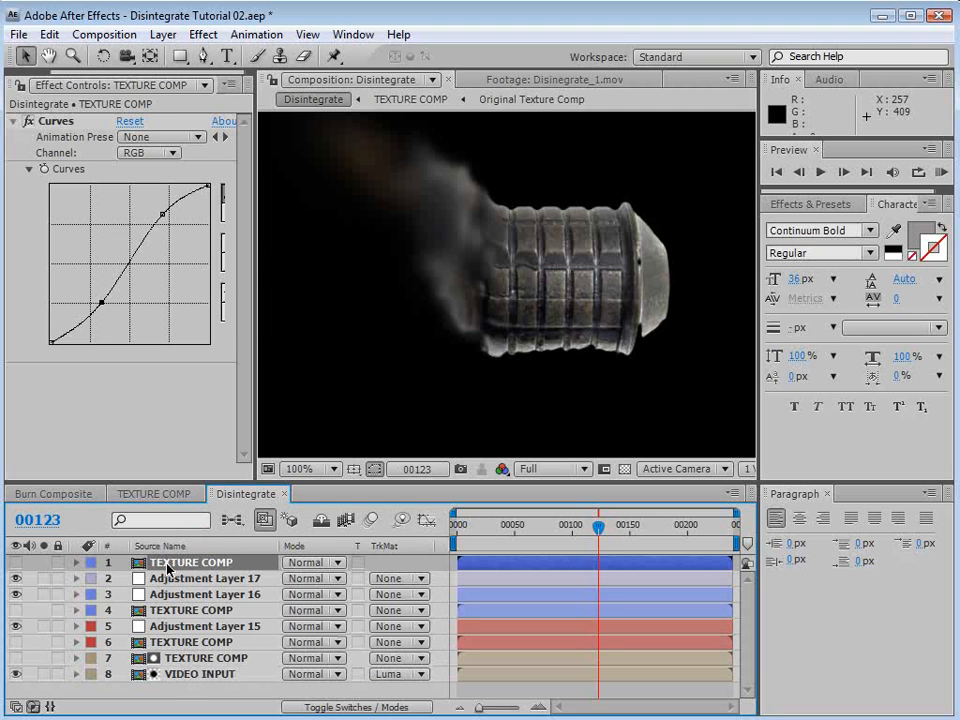
{"action": "left_click", "coordinate": [173, 546]}
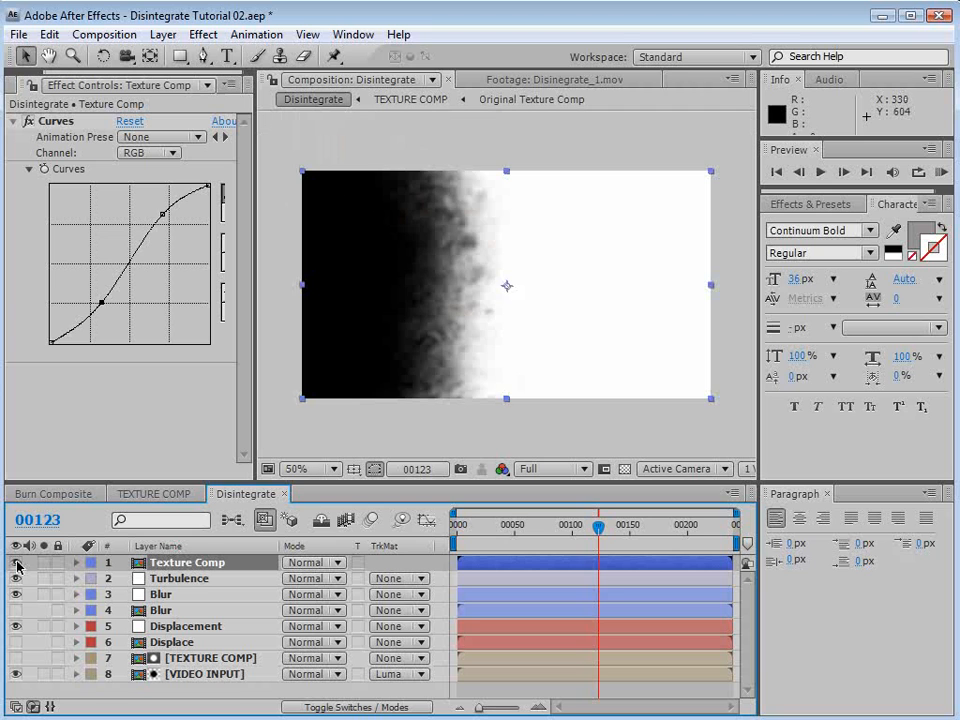
{"action": "left_click", "coordinate": [16, 562]}
Set the Turbulence layer's track matte to Luma Inverted Matte "Texture Comp".
{"action": "left_click", "coordinate": [212, 580]}
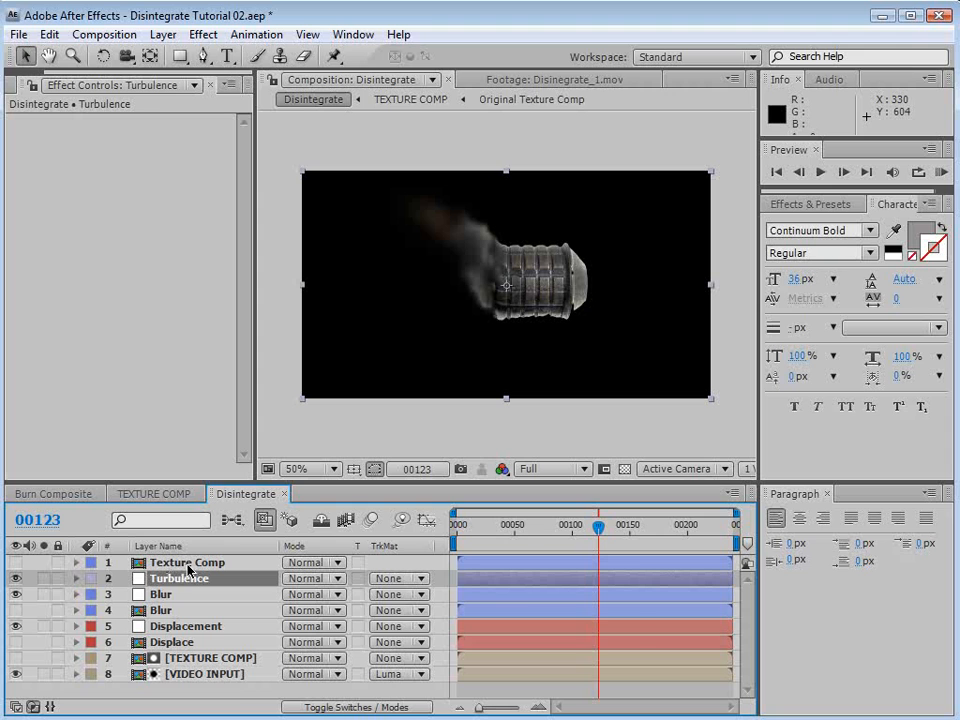
{"action": "left_click", "coordinate": [405, 578]}
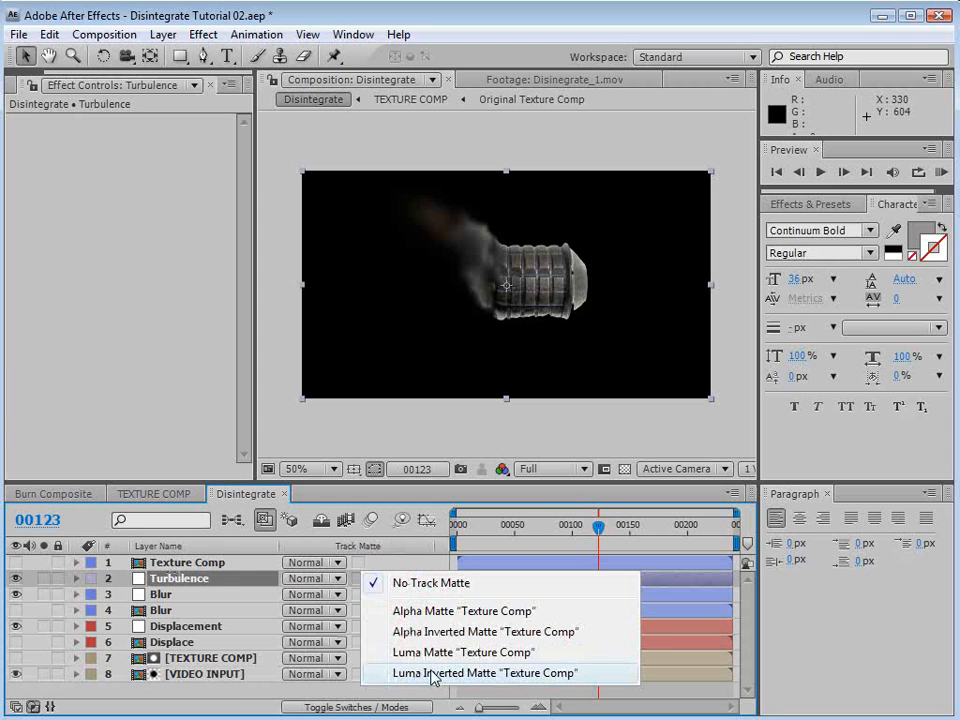
{"action": "left_click", "coordinate": [434, 674]}
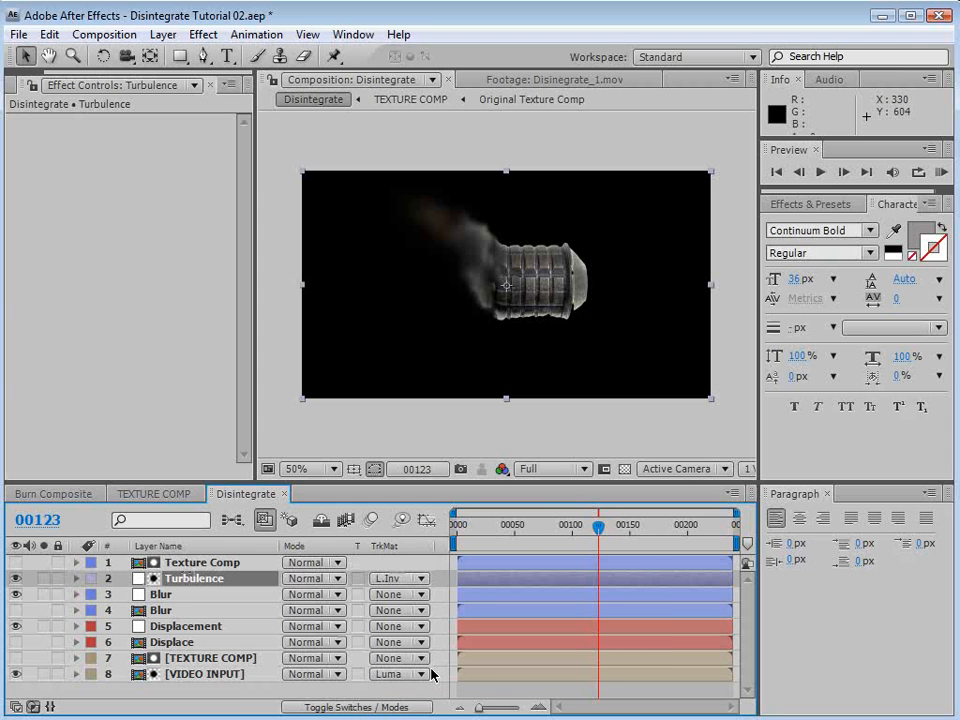
Give the Texture Comp and Turbulence layers a green label colour.
{"action": "left_click", "coordinate": [172, 562], "text": "ctrl"}
{"action": "left_click", "coordinate": [91, 578]}
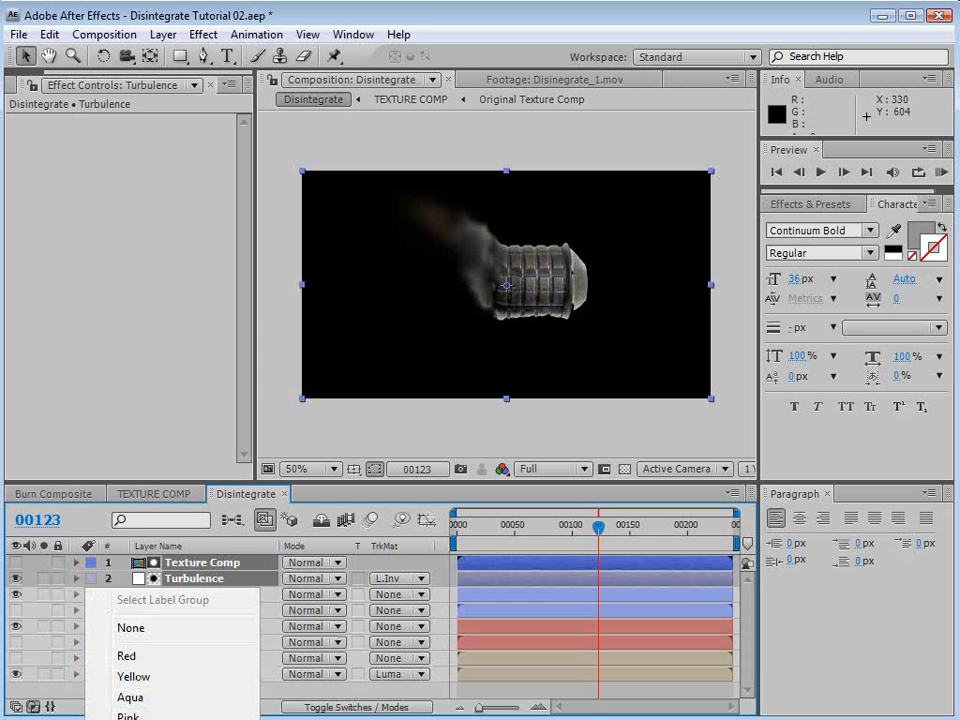
{"action": "left_click", "coordinate": [130, 719]}
{"action": "left_click", "coordinate": [152, 592]}
{"action": "left_click", "coordinate": [180, 578]}
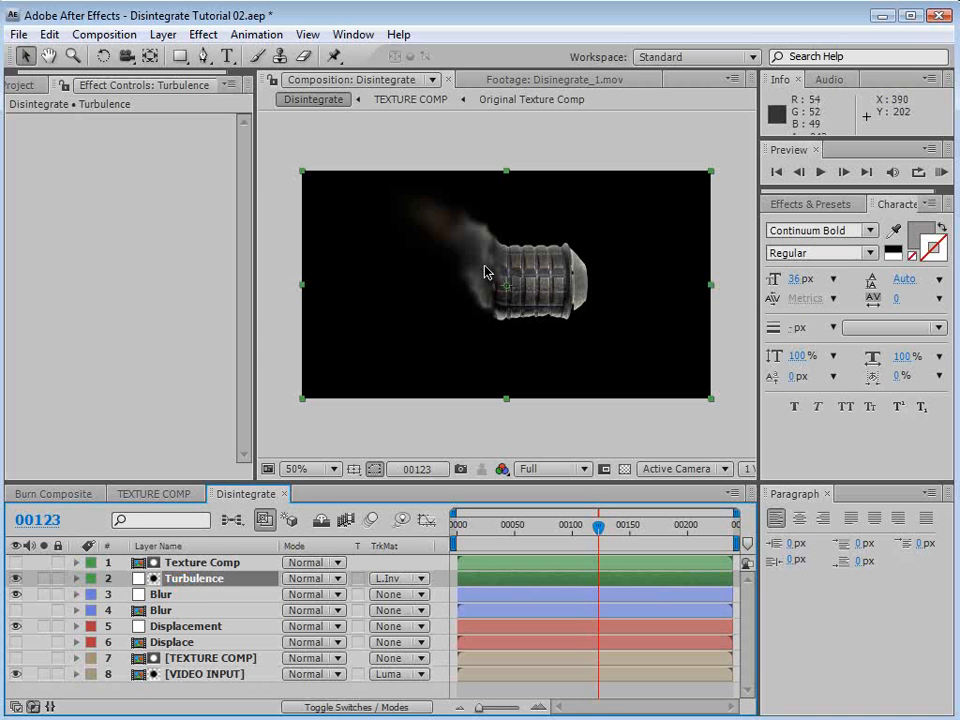
Show Texture Comp while sliding it a few frames earlier in time, and hide it again.
{"action": "left_click", "coordinate": [168, 563]}
{"action": "left_click", "coordinate": [15, 563]}
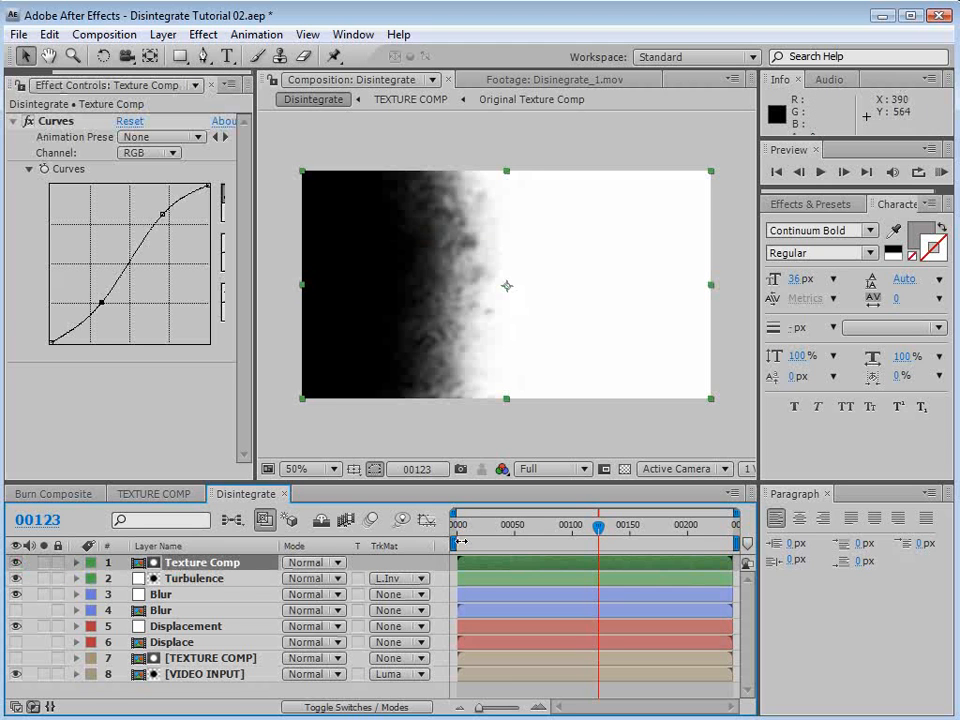
{"action": "left_click_drag", "start_coordinate": [478, 570], "coordinate": [474, 572]}
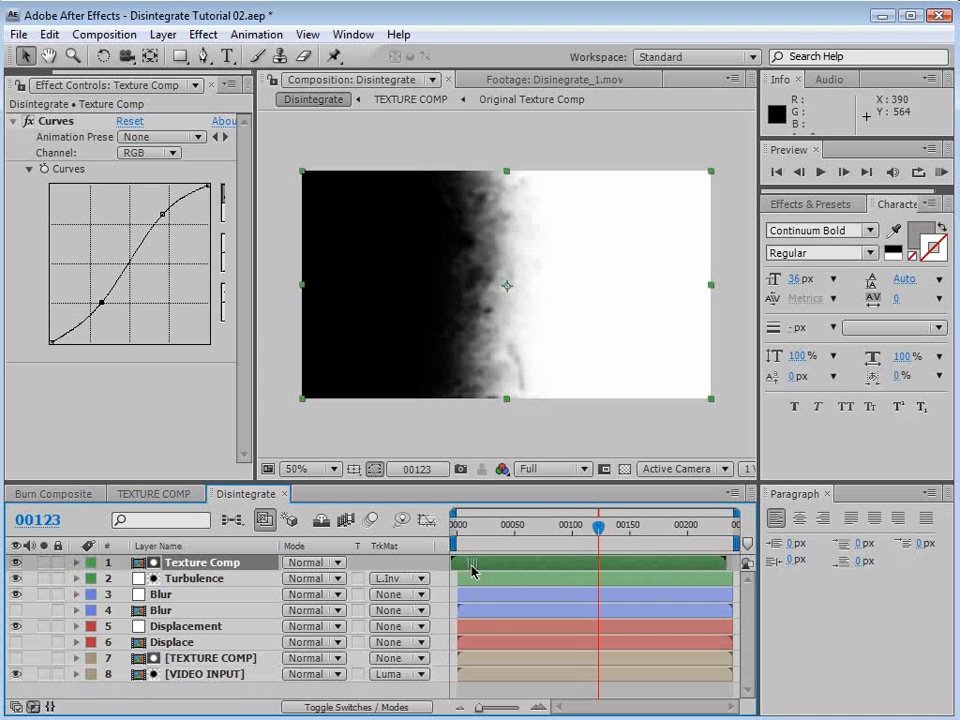
{"action": "left_click", "coordinate": [16, 563]}
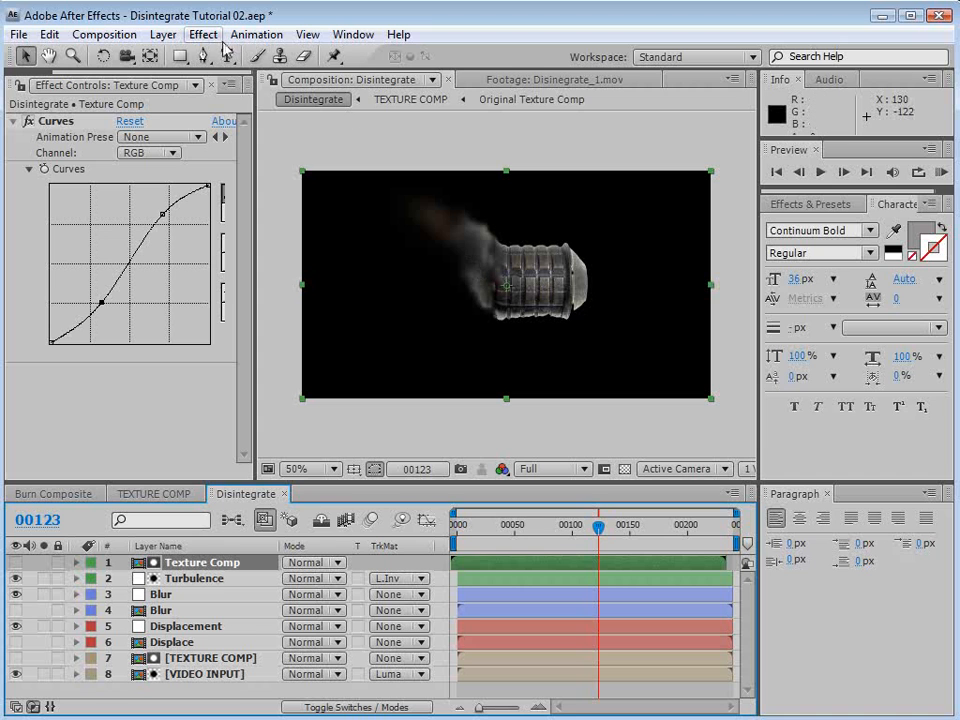
Apply Turbulent Displace to the Turbulence layer with Amount 169 and Size 17.
{"action": "left_click", "coordinate": [197, 579]}
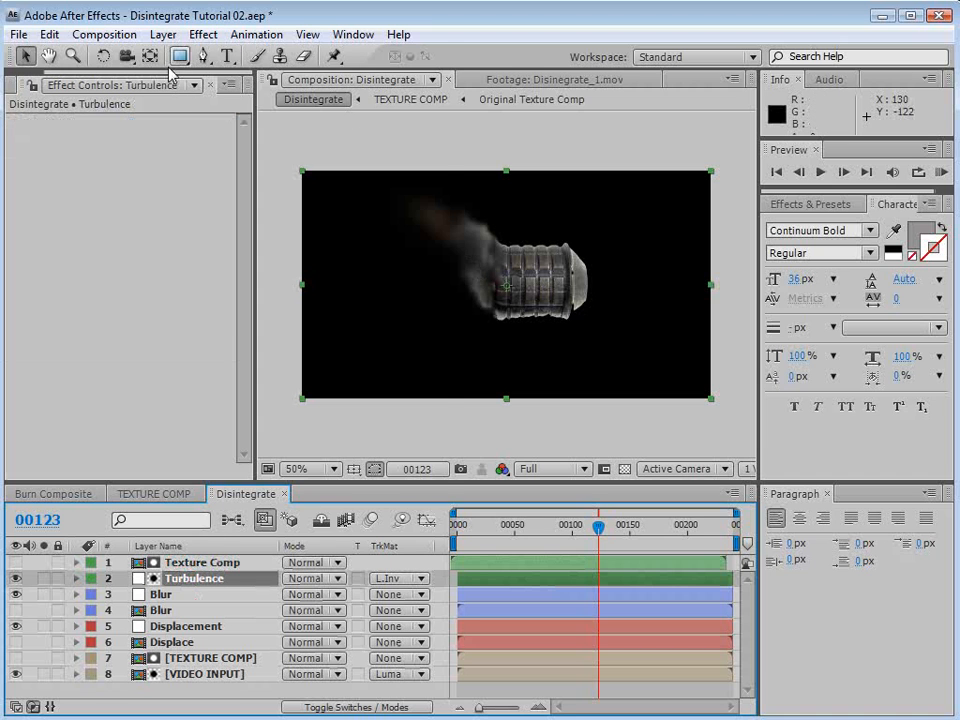
{"action": "left_click", "coordinate": [203, 34]}
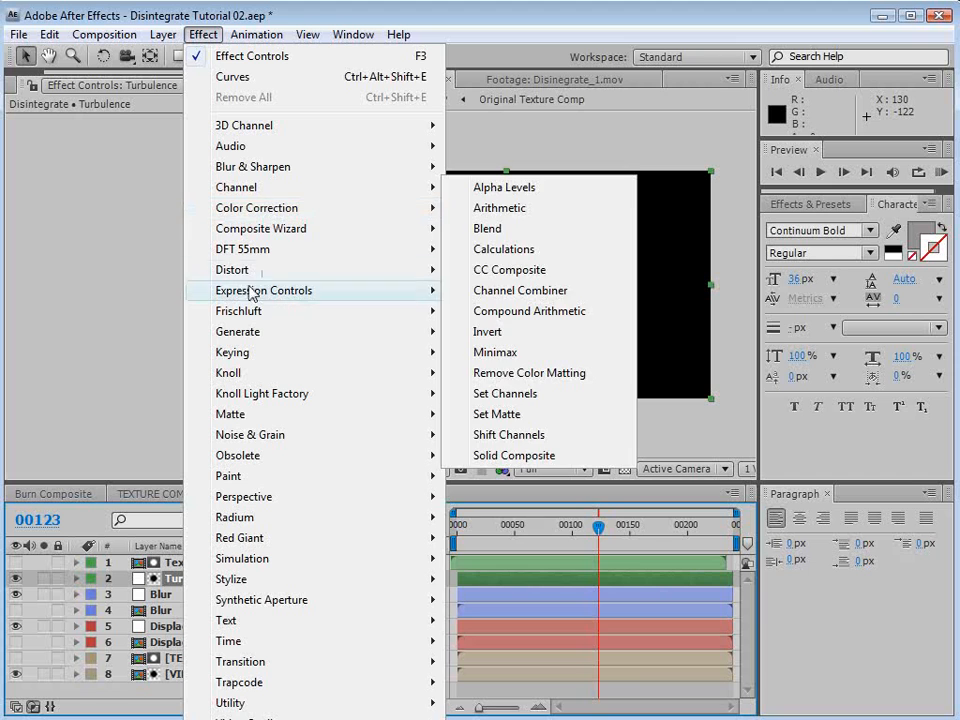
{"action": "left_click", "coordinate": [256, 271]}
{"action": "left_click", "coordinate": [519, 719]}
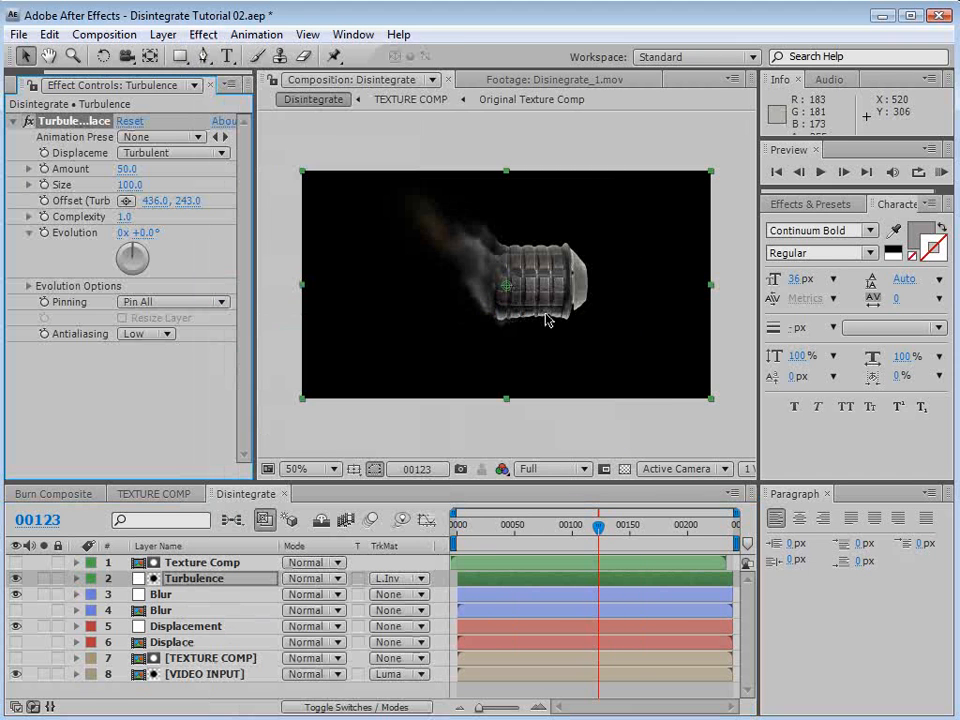
{"action": "scroll", "coordinate": [485, 271], "scroll_direction": "up", "scroll_amount": 1}
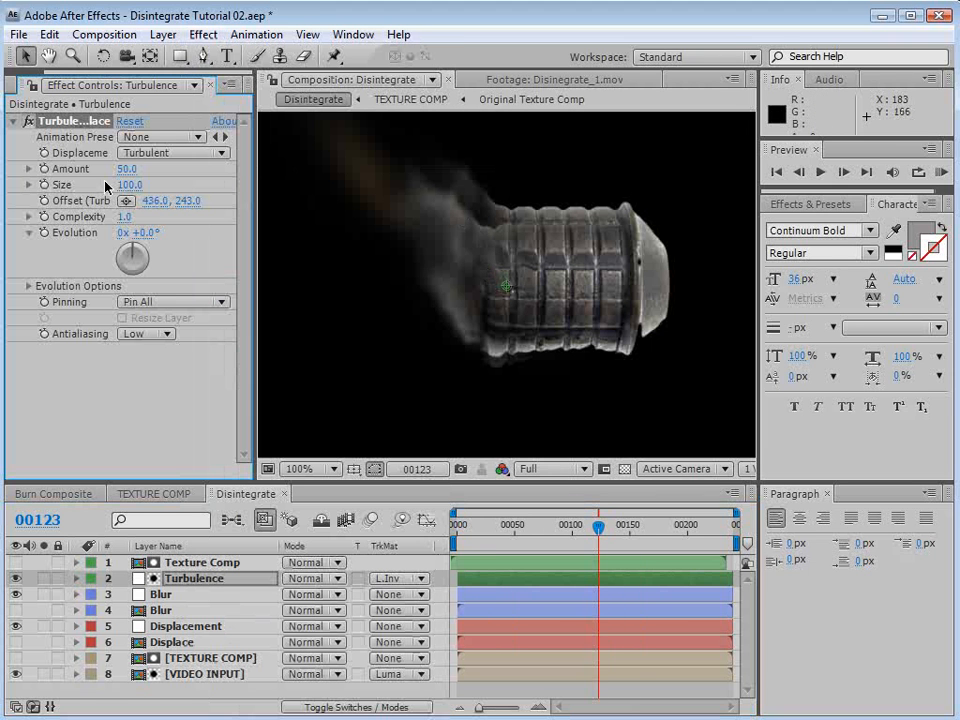
{"action": "left_click_drag", "start_coordinate": [127, 169], "coordinate": [18, 198]}
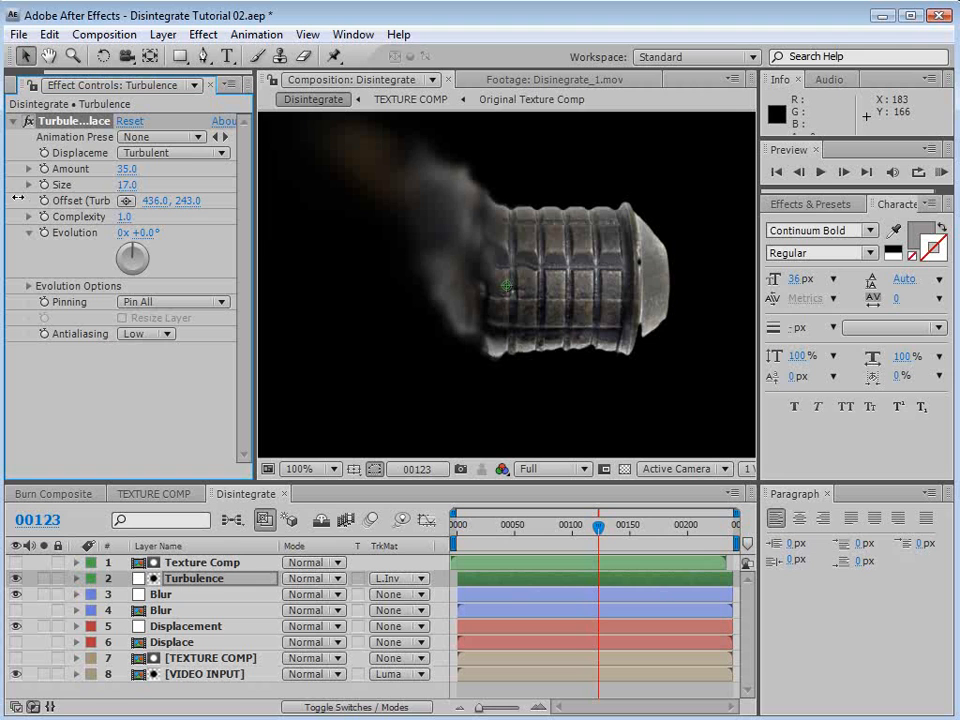
{"action": "left_click_drag", "start_coordinate": [130, 169], "coordinate": [195, 169]}
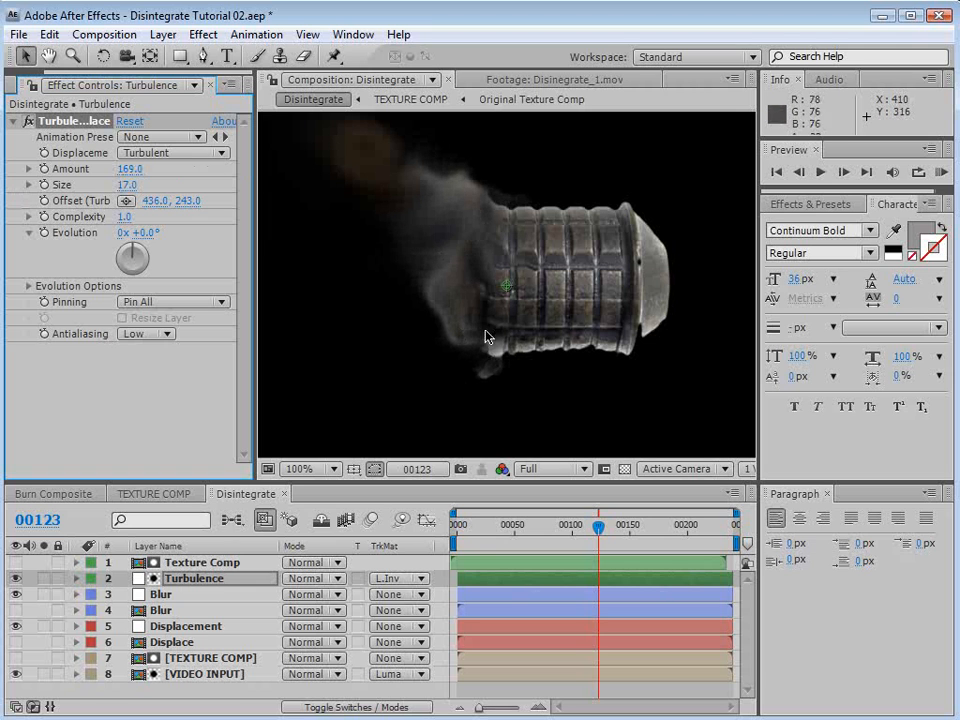
Steepen the S-shaped Curves on Texture Comp for a higher-contrast matte, viewing the wipe, and hide the layer again.
{"action": "left_click", "coordinate": [163, 566]}
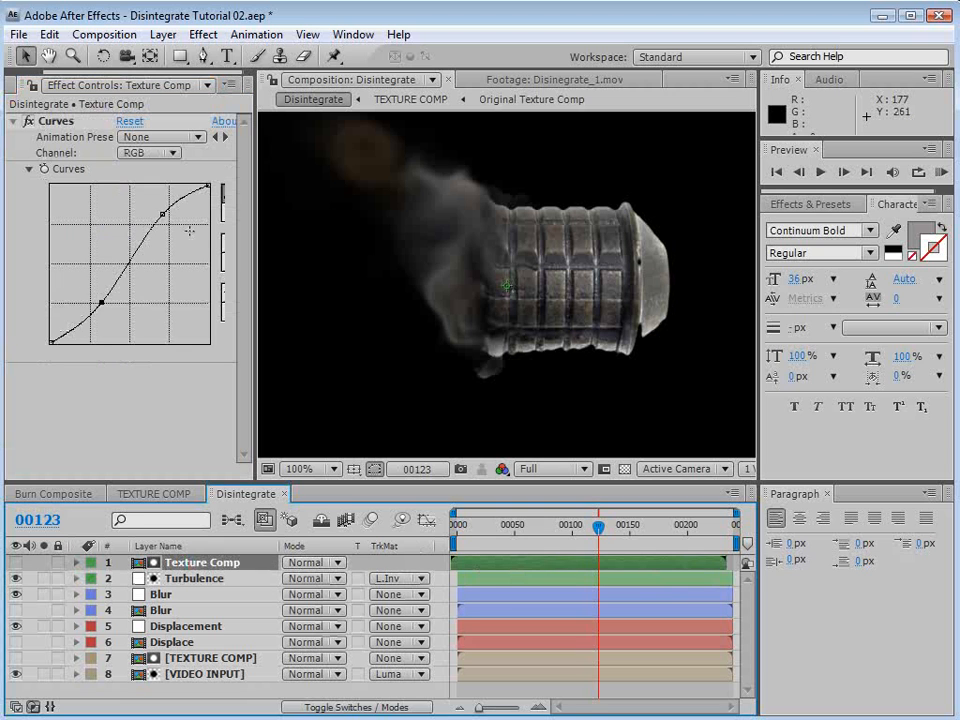
{"action": "left_click_drag", "start_coordinate": [102, 303], "coordinate": [110, 318]}
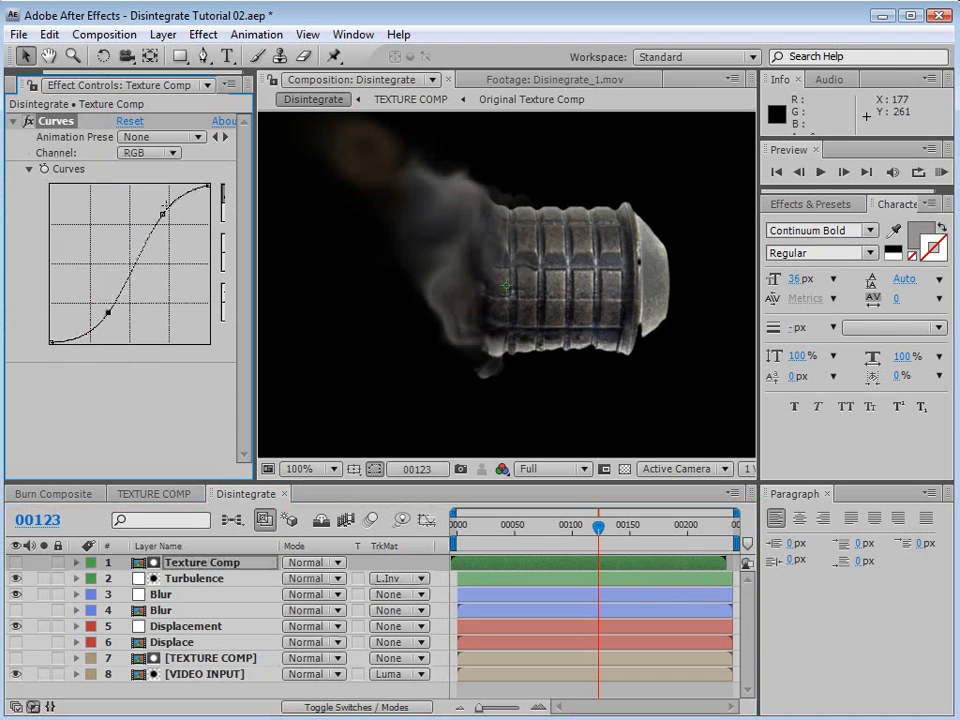
{"action": "left_click_drag", "start_coordinate": [163, 214], "coordinate": [160, 202]}
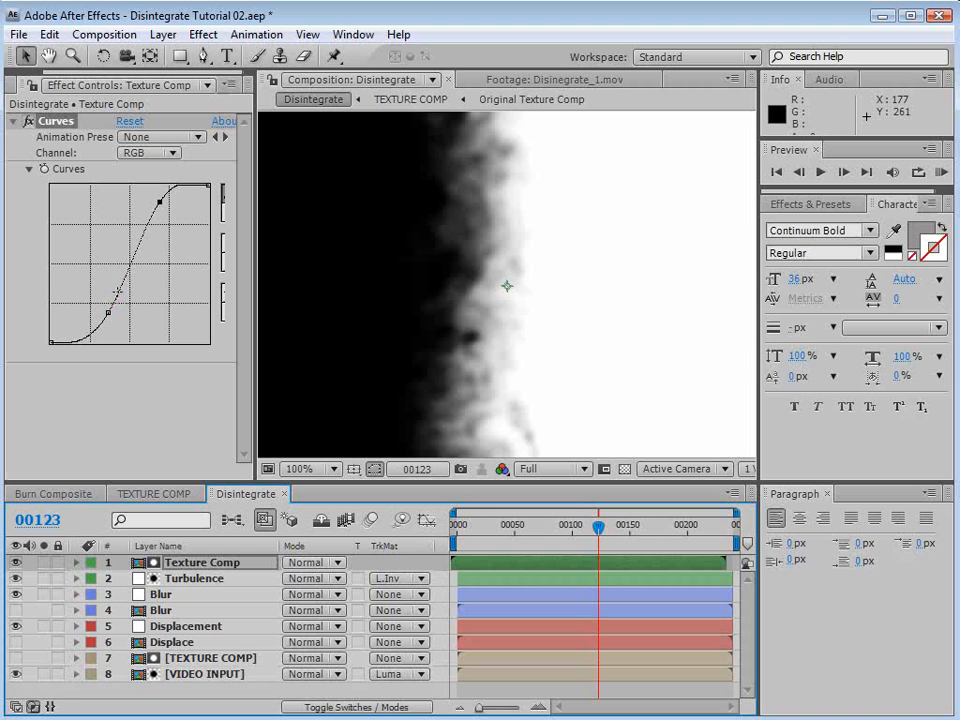
{"action": "left_click_drag", "start_coordinate": [108, 313], "coordinate": [111, 313]}
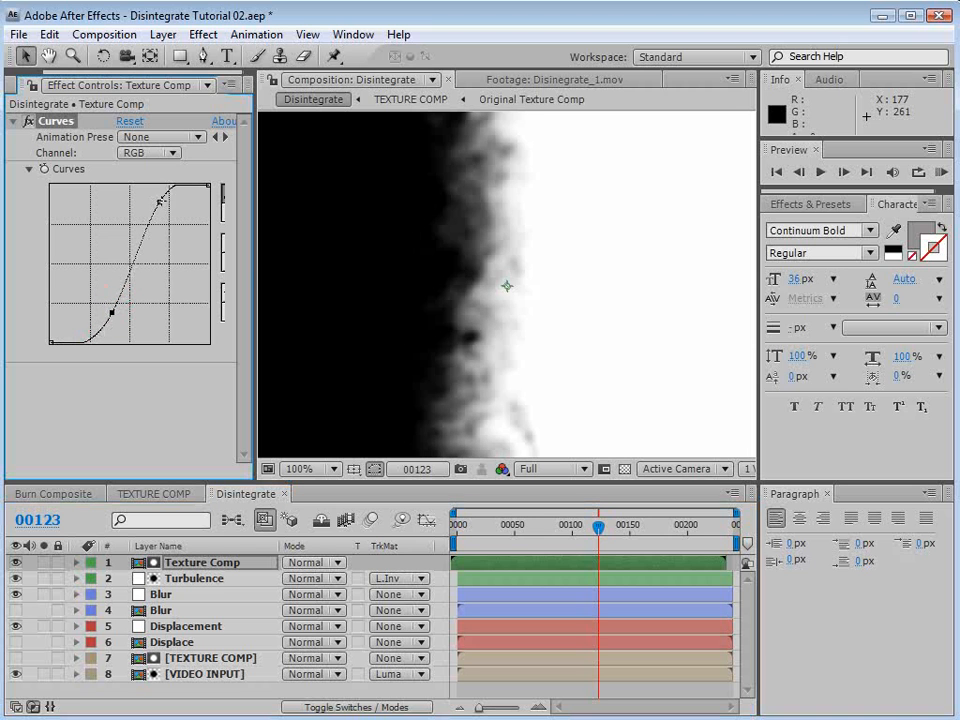
{"action": "left_click_drag", "start_coordinate": [160, 202], "coordinate": [157, 197]}
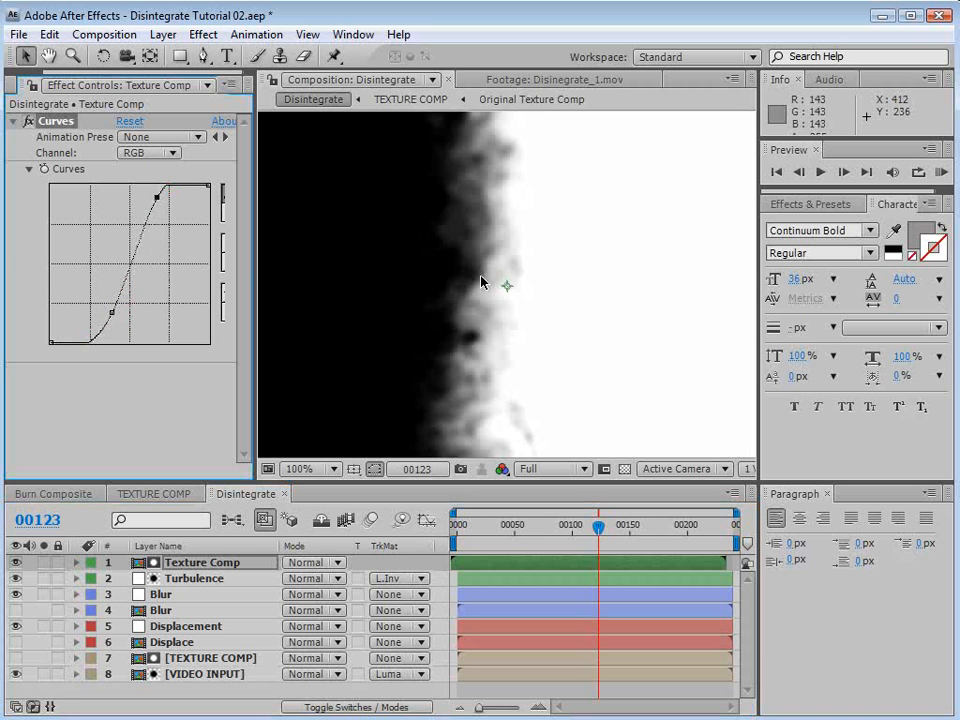
{"action": "left_click", "coordinate": [16, 562]}
Slide Texture Comp slightly later in time, check the smoke around frame 122 and select the Turbulence layer.
{"action": "left_click_drag", "start_coordinate": [520, 568], "coordinate": [598, 551]}
{"action": "left_click", "coordinate": [523, 530]}
{"action": "scroll", "coordinate": [448, 313], "scroll_direction": "down", "scroll_amount": 1}
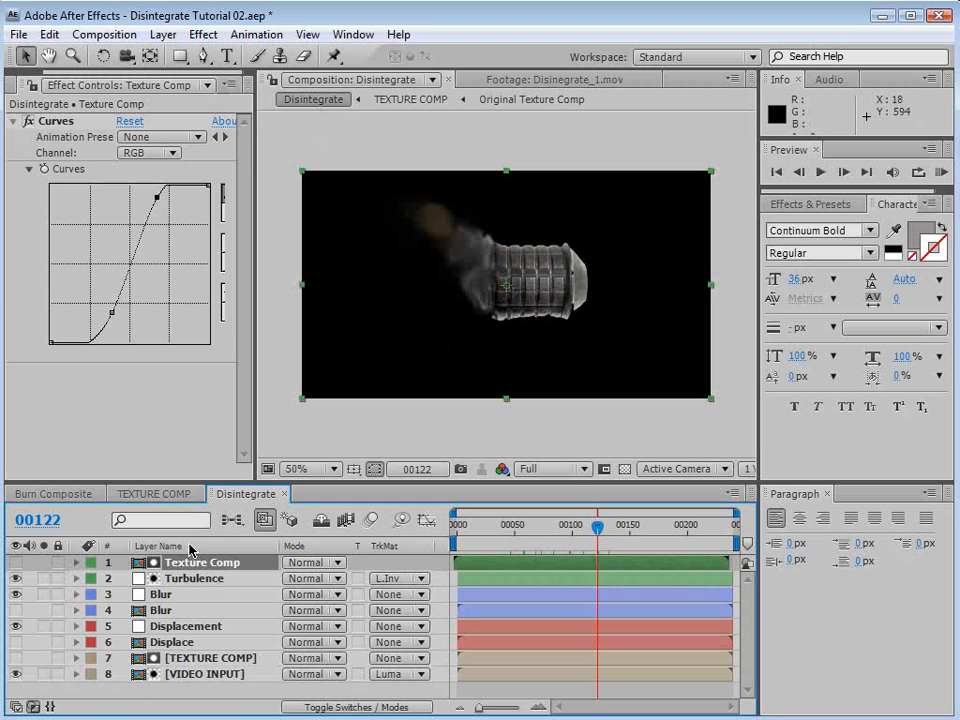
{"action": "left_click", "coordinate": [195, 578]}
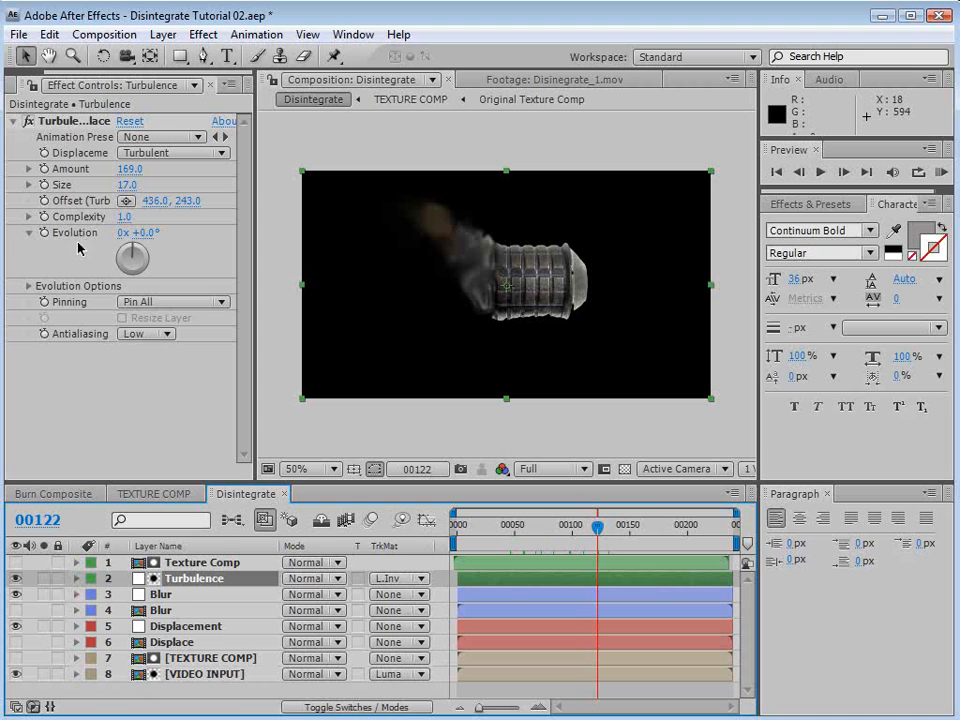
Animate the Turbulence layer's Evolution with the expression time*250 and check the moving smoke up to frame 134.
{"action": "left_click", "coordinate": [44, 234], "text": "alt"}
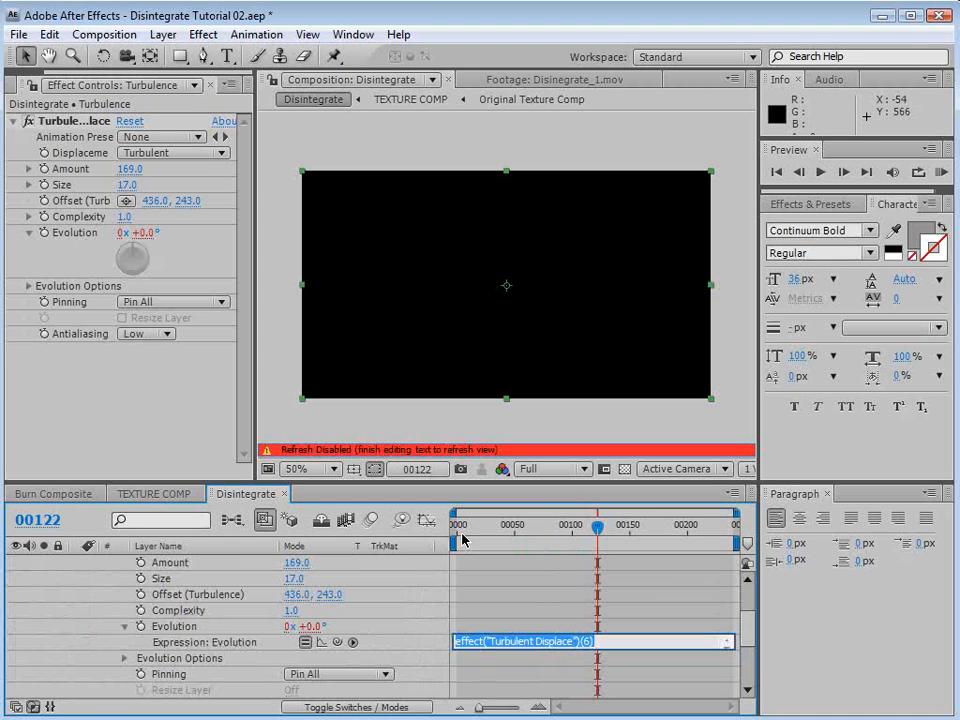
{"action": "type", "text": "time*2"}
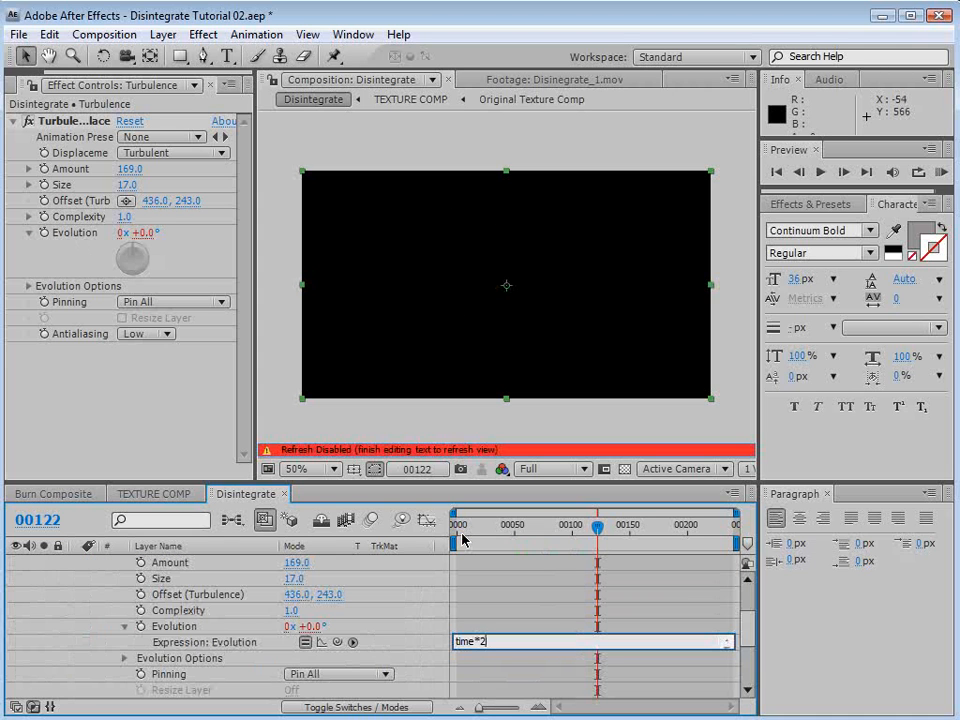
{"action": "type", "text": "50"}
{"action": "left_click", "coordinate": [512, 625]}
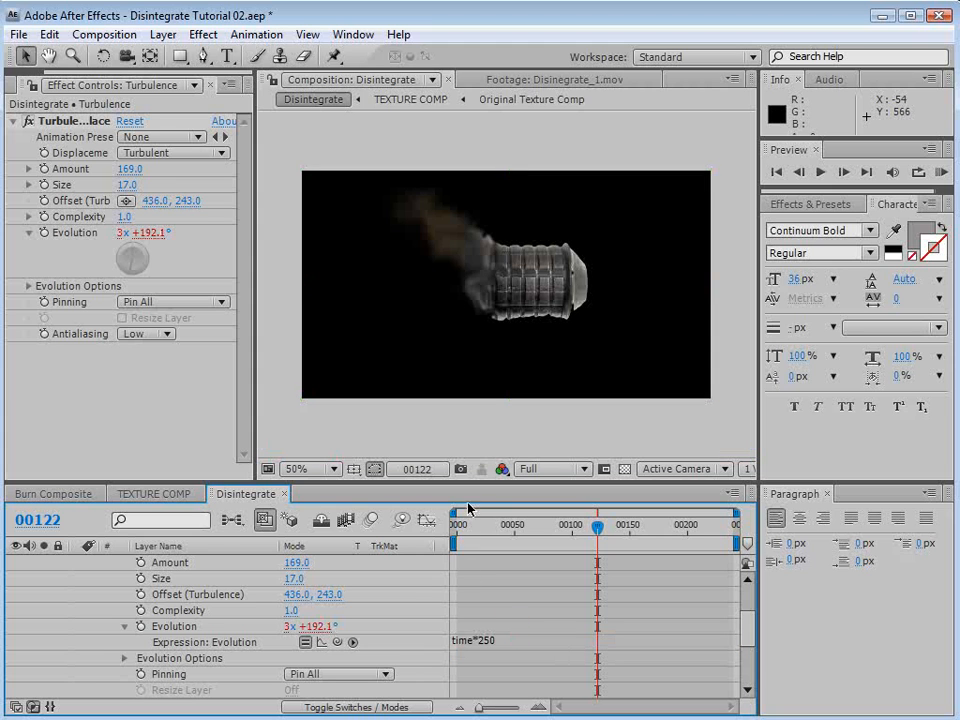
{"action": "left_click_drag", "start_coordinate": [505, 527], "coordinate": [611, 540]}
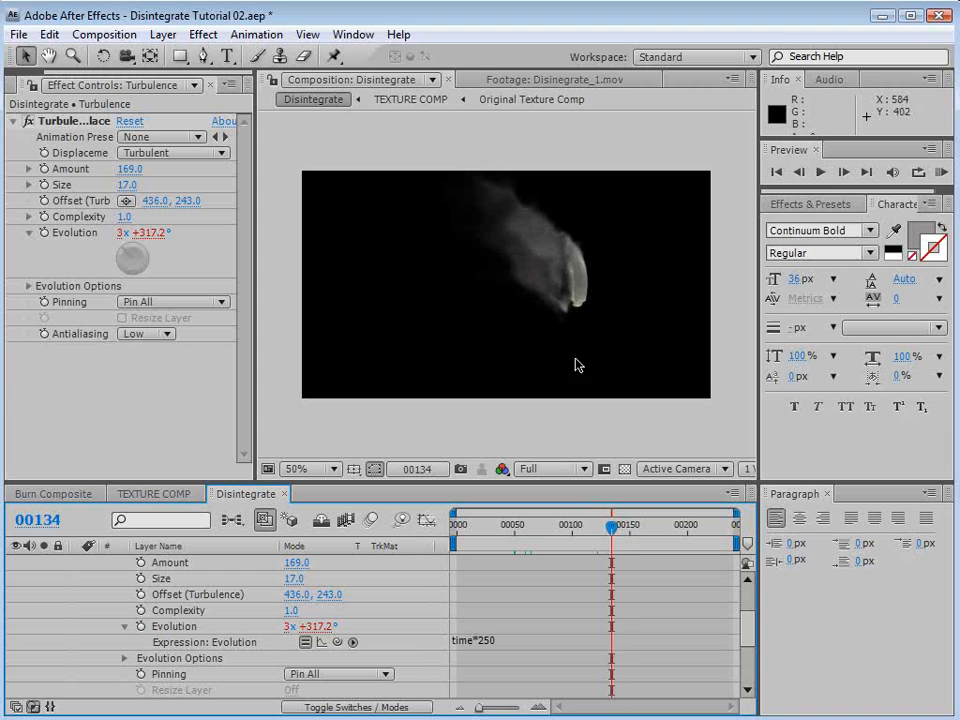
Switch to the Sam Disintegrate reference movie, play it, scrub through the disintegration and return to After Effects.
{"action": "left_click", "coordinate": [828, 493]}
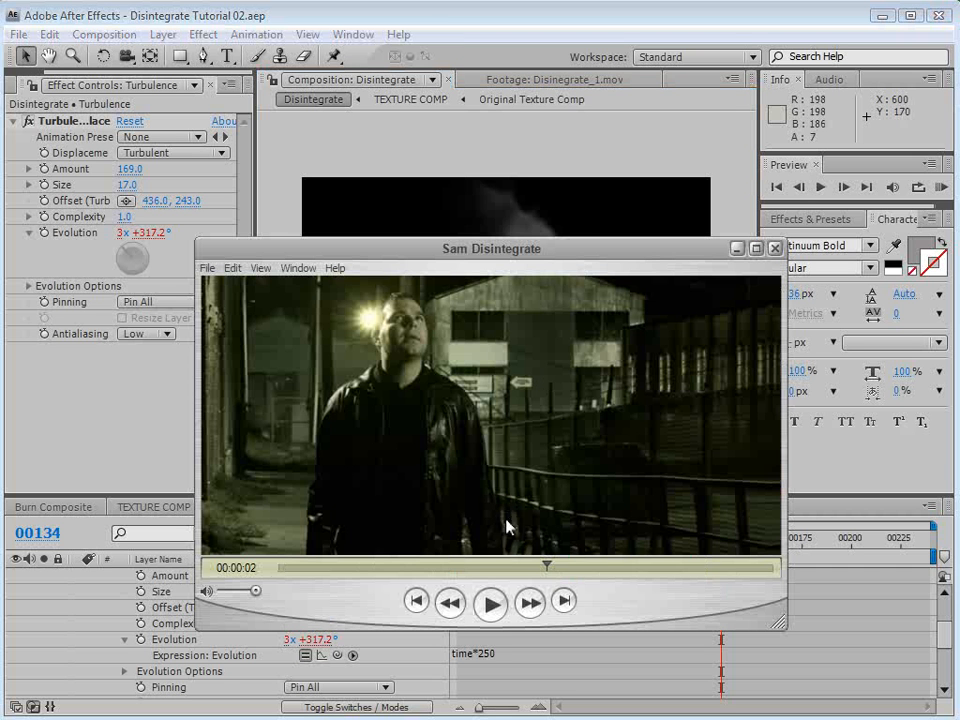
{"action": "left_click", "coordinate": [489, 601]}
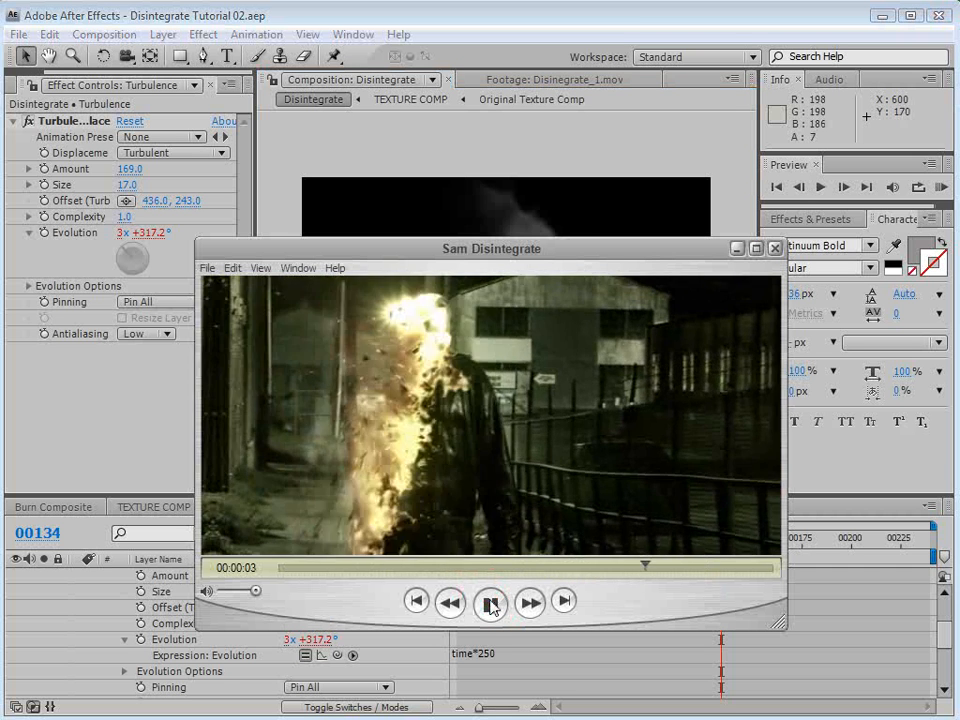
{"action": "left_click", "coordinate": [490, 603]}
{"action": "left_click_drag", "start_coordinate": [574, 567], "coordinate": [633, 608]}
{"action": "left_click", "coordinate": [512, 18]}
Collapse the Turbulence layer's properties and select the Blur adjustment layer.
{"action": "scroll", "coordinate": [400, 610], "scroll_direction": "up", "scroll_amount": 3}
{"action": "left_click", "coordinate": [76, 591]}
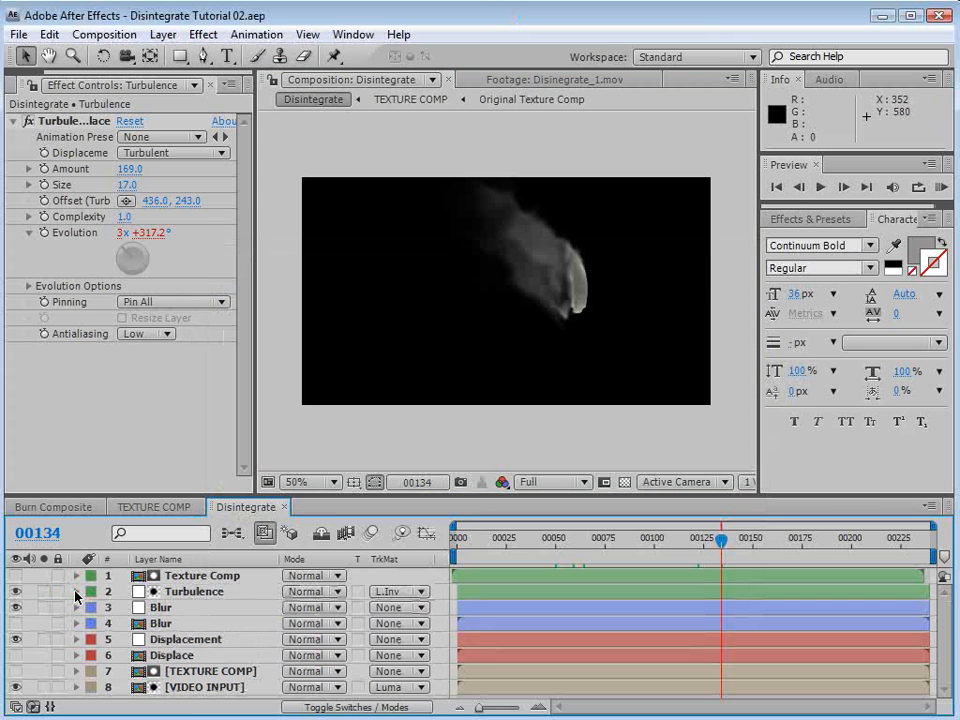
{"action": "left_click", "coordinate": [200, 592]}
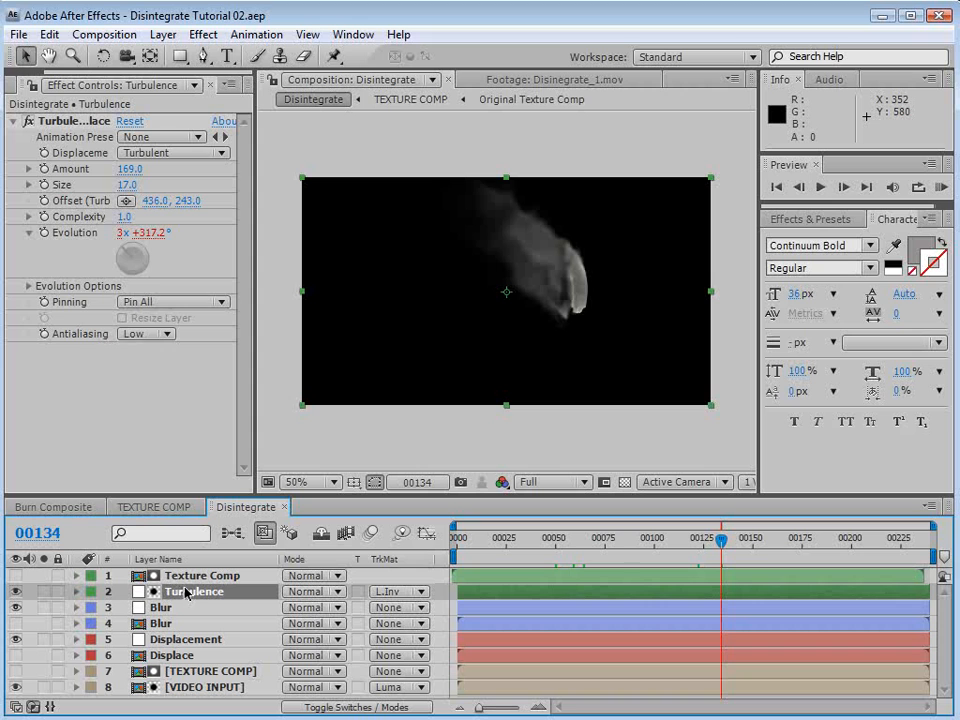
{"action": "left_click", "coordinate": [166, 609]}
{"action": "left_click", "coordinate": [183, 593]}
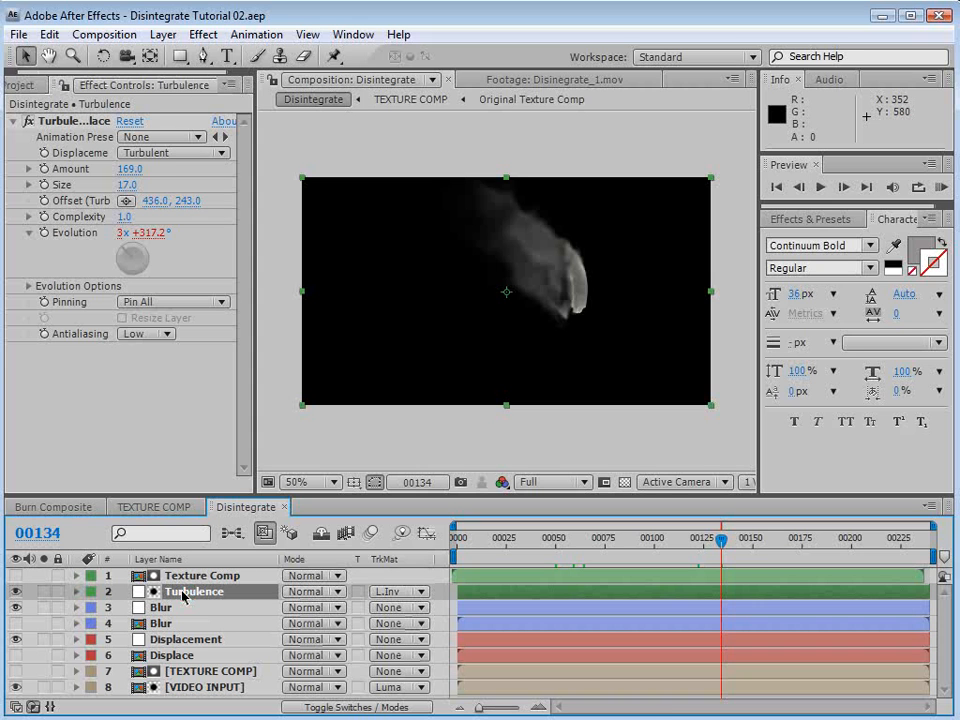
{"action": "left_click", "coordinate": [162, 608]}
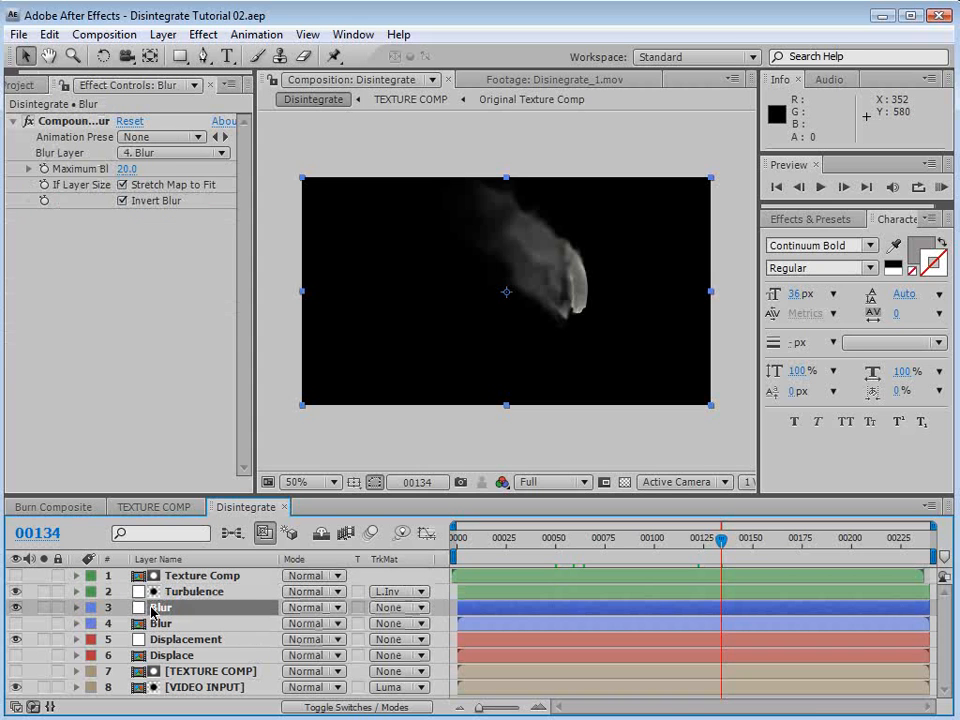
Set the Blur adjustment layer's opacity to 90%, comparing the smoke with a lower opacity.
{"action": "key", "text": "t"}
{"action": "left_click", "coordinate": [296, 623]}
{"action": "type", "text": "9"}
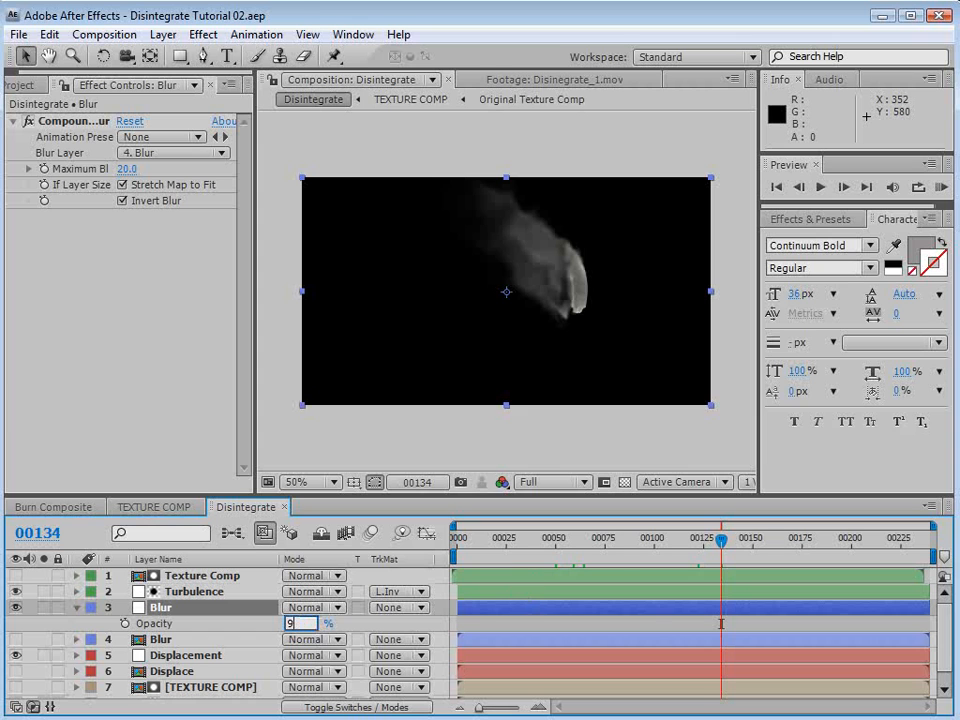
{"action": "type", "text": "0"}
{"action": "key", "text": "Return"}
{"action": "key", "text": "period"}
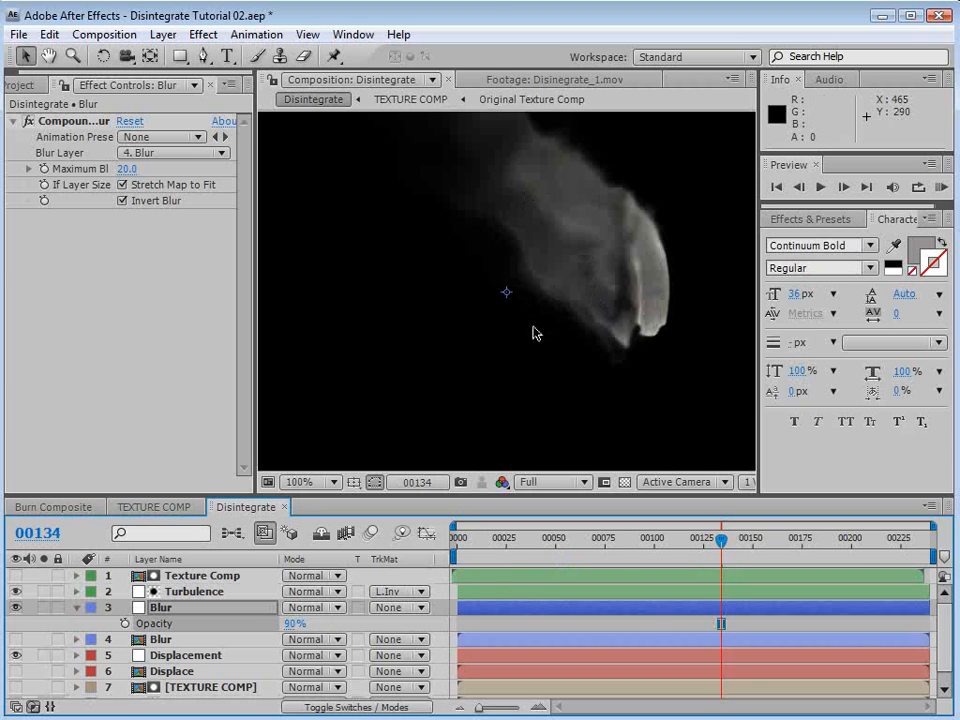
{"action": "left_click_drag", "start_coordinate": [294, 627], "coordinate": [246, 654]}
{"action": "left_click", "coordinate": [291, 626]}
{"action": "type", "text": "90"}
{"action": "key", "text": "Return"}
Duplicate the Turbulence layer together with its Texture Comp matte.
{"action": "left_click", "coordinate": [194, 592]}
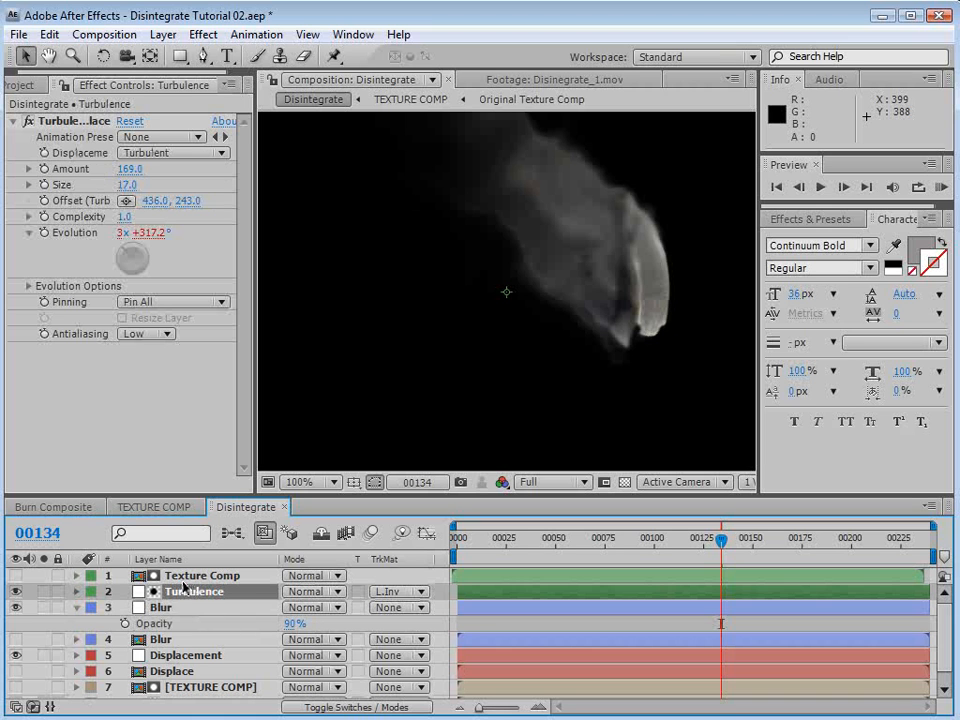
{"action": "left_click", "coordinate": [188, 578], "text": "shift"}
{"action": "left_click", "coordinate": [48, 35]}
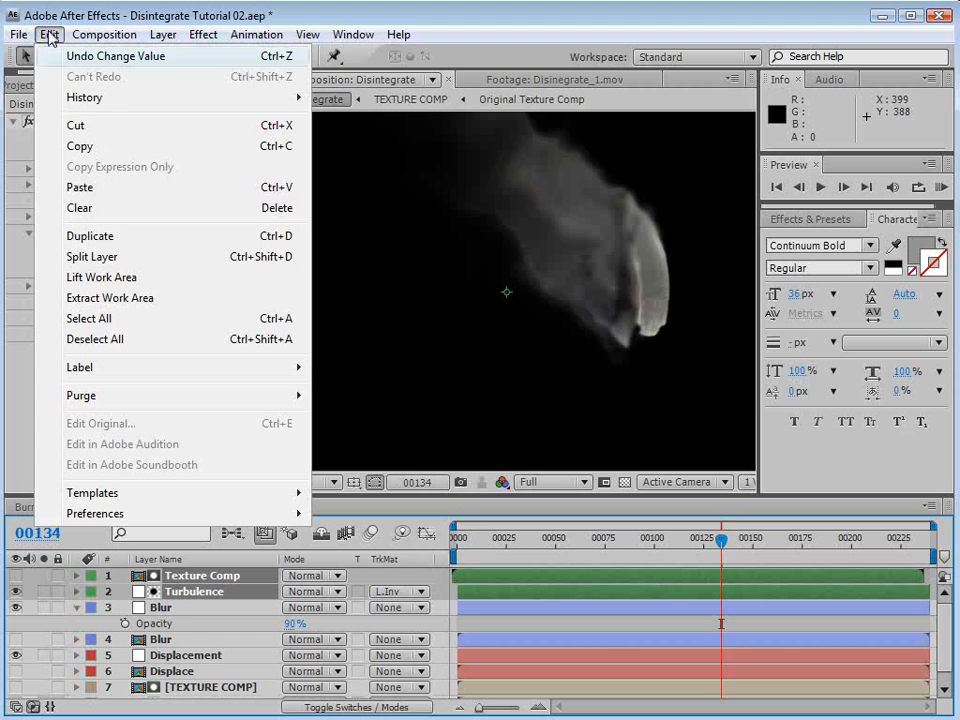
{"action": "left_click", "coordinate": [161, 240]}
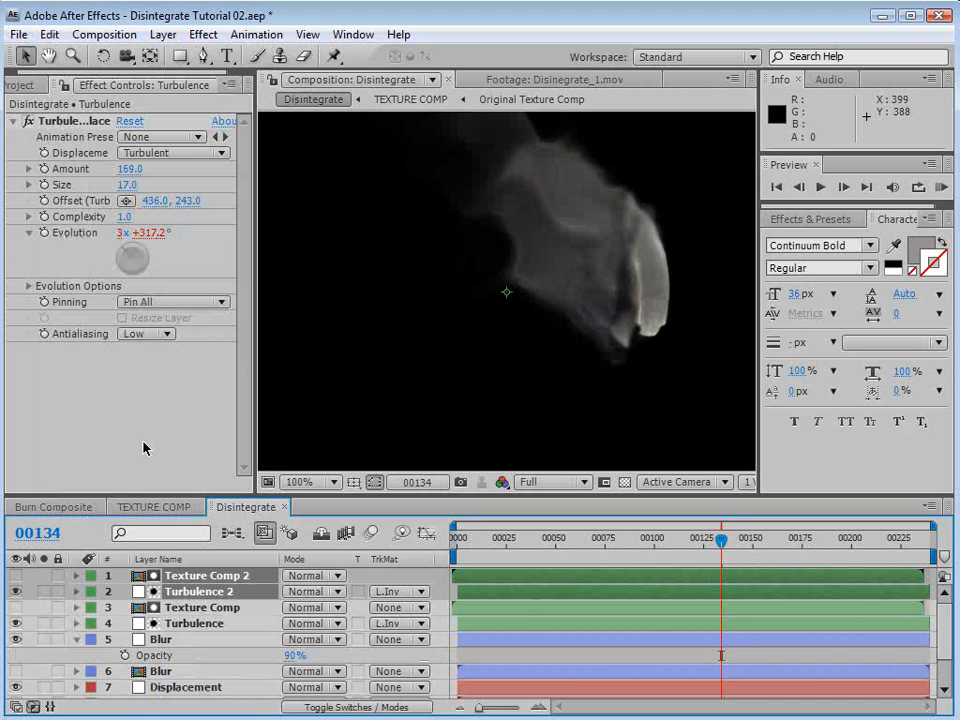
Set Turbulence 2's Turbulent Displace to Amount 249 and Size 21.
{"action": "left_click", "coordinate": [170, 607]}
{"action": "left_click", "coordinate": [196, 592]}
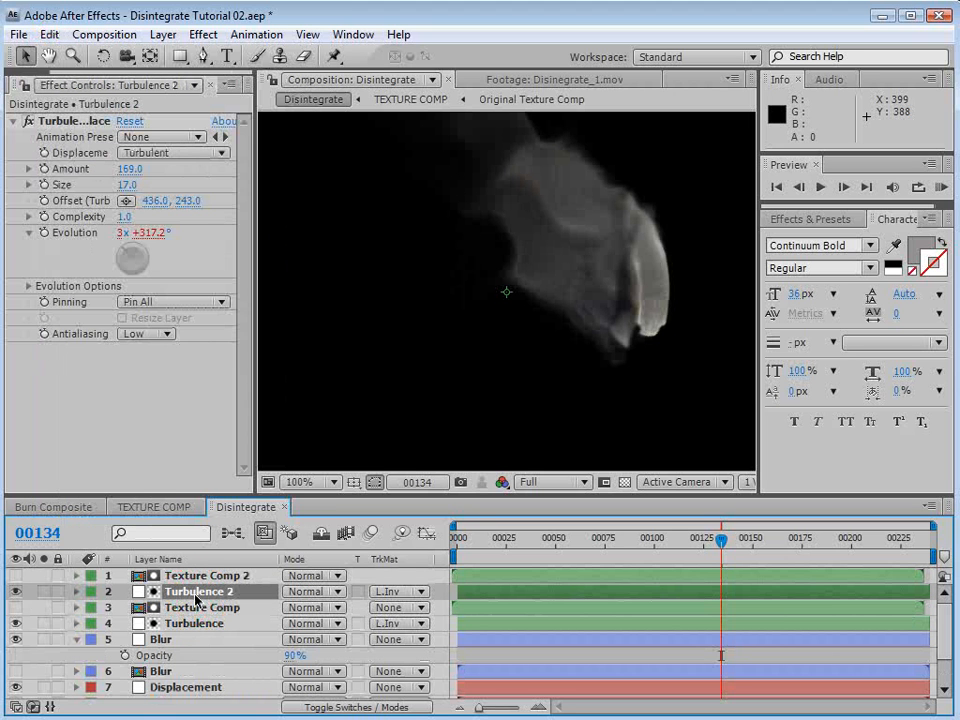
{"action": "left_click_drag", "start_coordinate": [128, 195], "coordinate": [189, 184]}
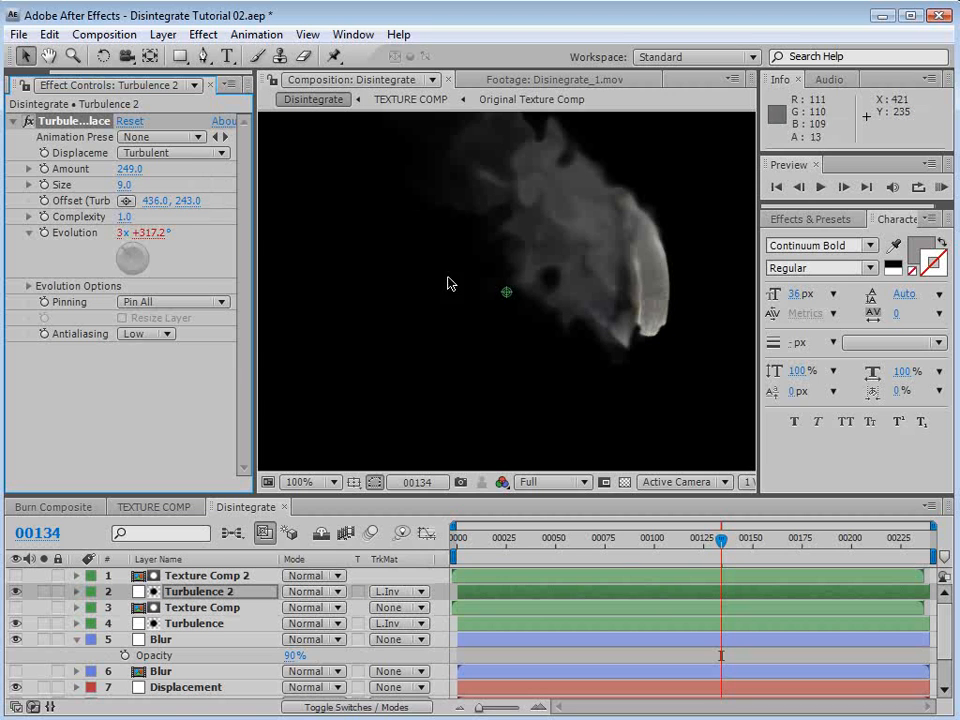
{"action": "left_click_drag", "start_coordinate": [126, 183], "coordinate": [136, 184]}
{"action": "scroll", "coordinate": [505, 320], "scroll_direction": "down", "scroll_amount": 2}
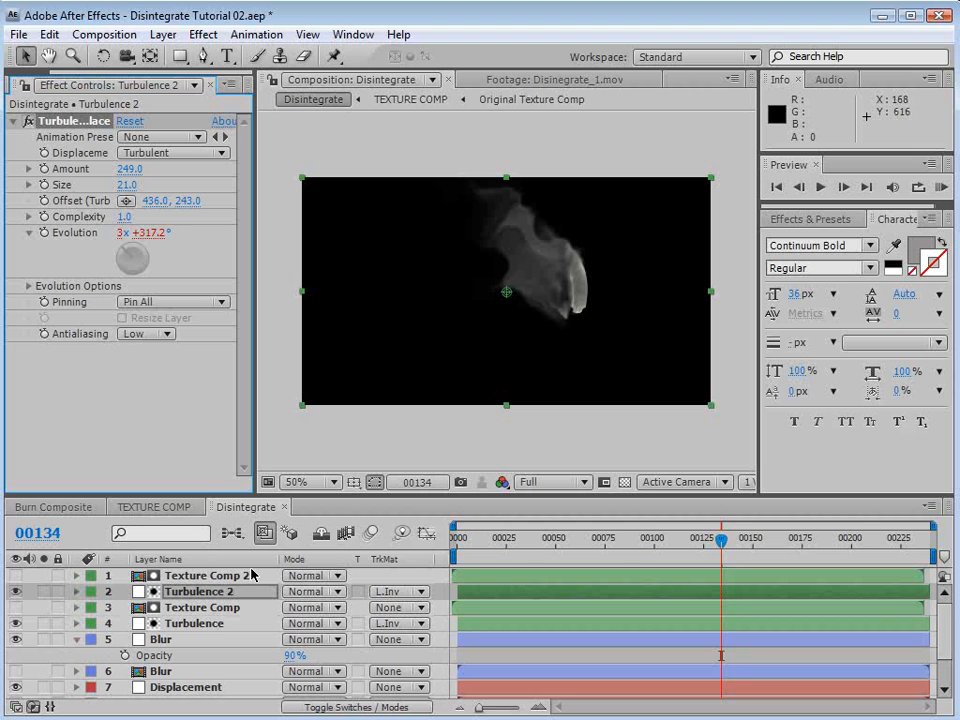
Set the Turbulence 2 layer's opacity to 60%.
{"action": "left_click", "coordinate": [203, 592]}
{"action": "key", "text": "t"}
{"action": "left_click", "coordinate": [292, 608]}
{"action": "type", "text": "60"}
{"action": "key", "text": "Return"}
{"action": "scroll", "coordinate": [499, 456], "scroll_direction": "up", "scroll_amount": 2}
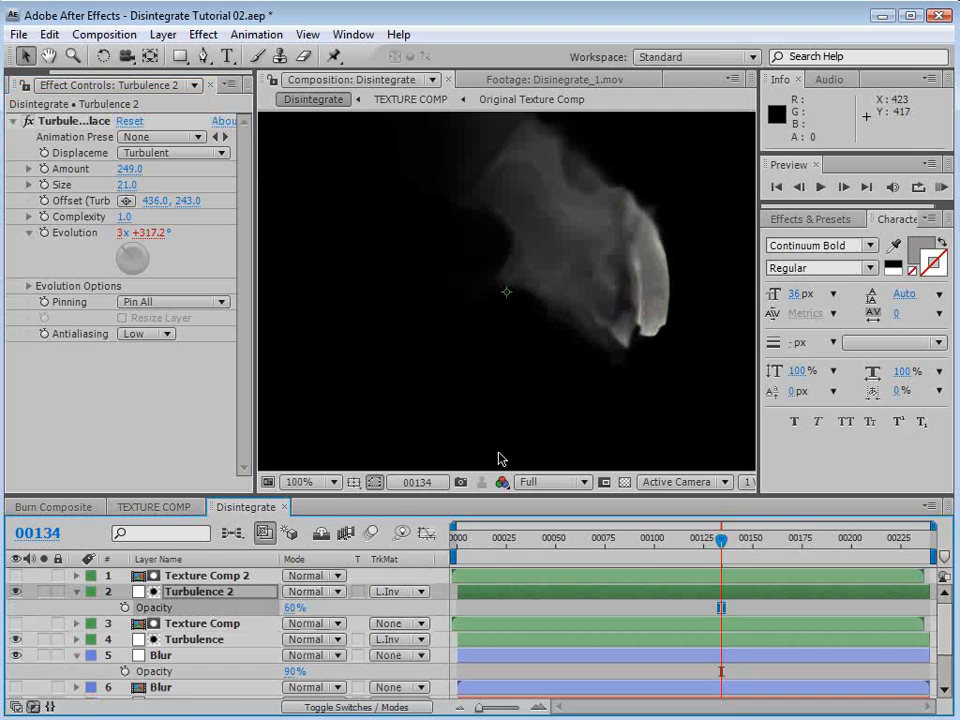
Lower the original Turbulence layer's opacity to 45% and save the project.
{"action": "left_click", "coordinate": [192, 640]}
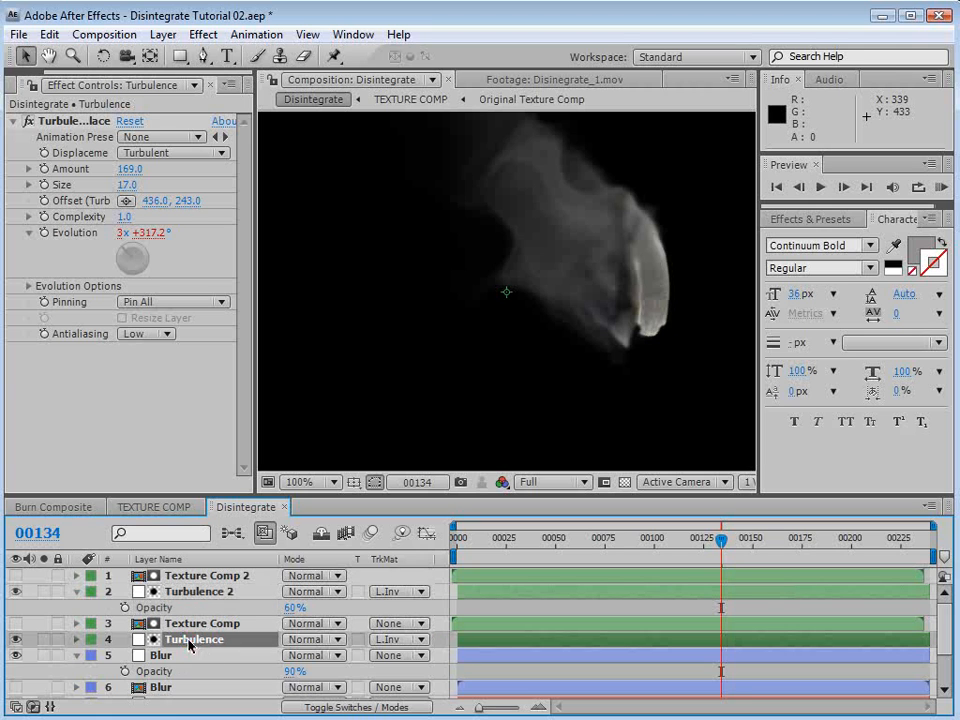
{"action": "key", "text": "t"}
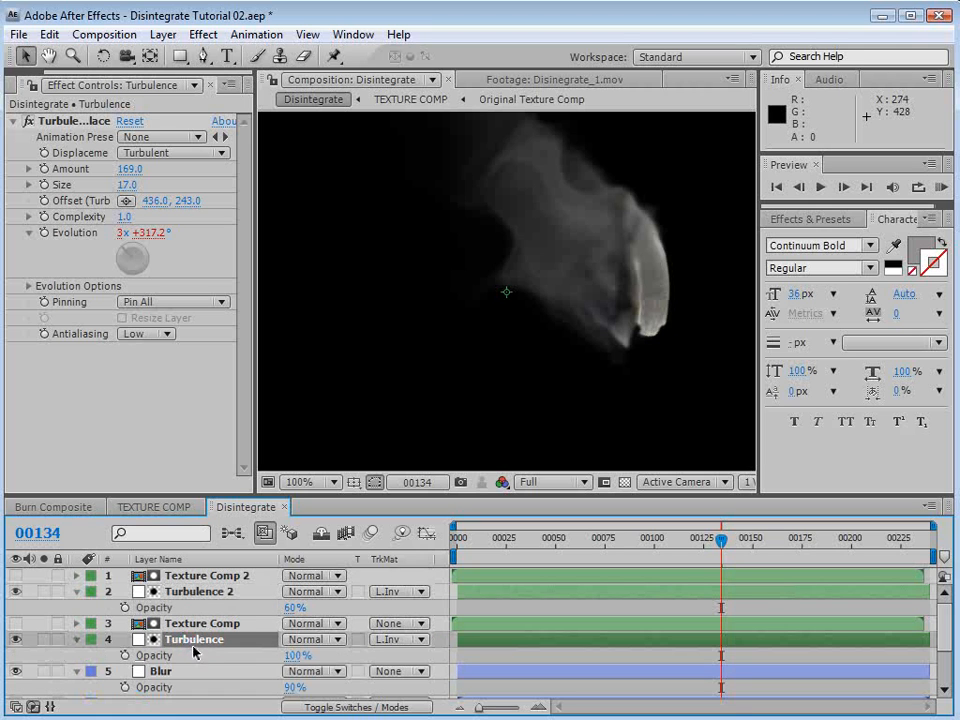
{"action": "left_click_drag", "start_coordinate": [295, 661], "coordinate": [250, 662]}
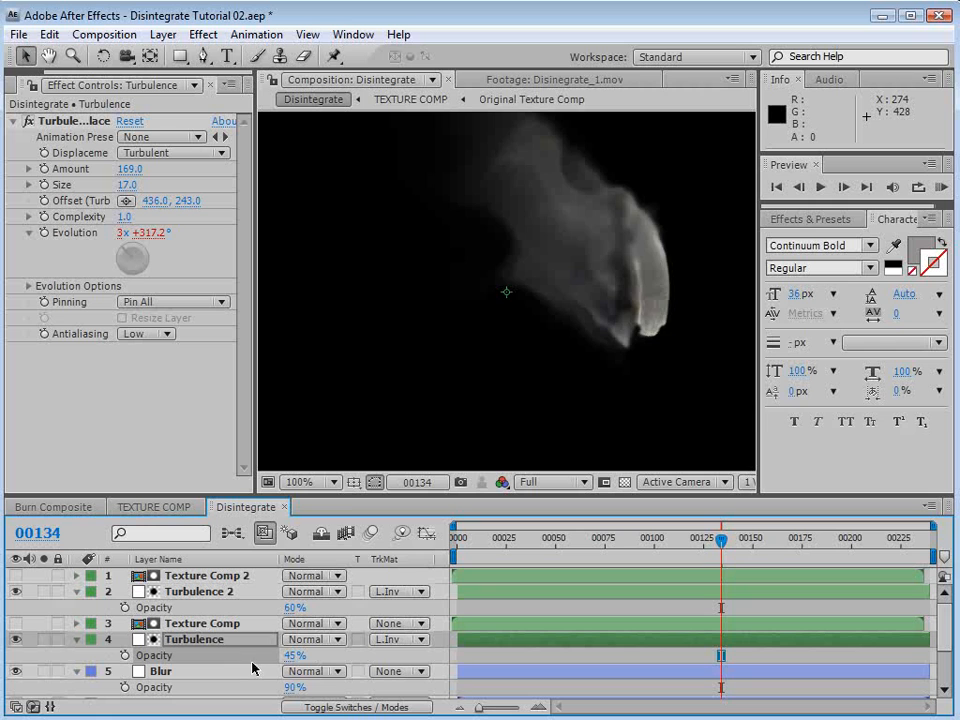
{"action": "left_click_drag", "start_coordinate": [626, 249], "coordinate": [499, 326]}
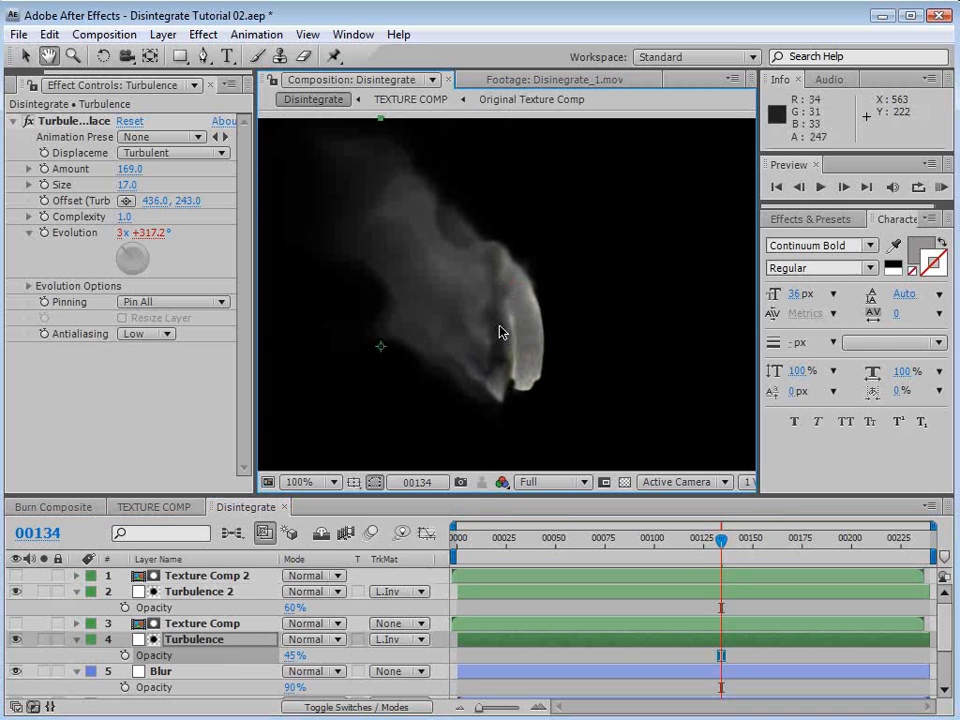
{"action": "key", "text": "ctrl+s"}
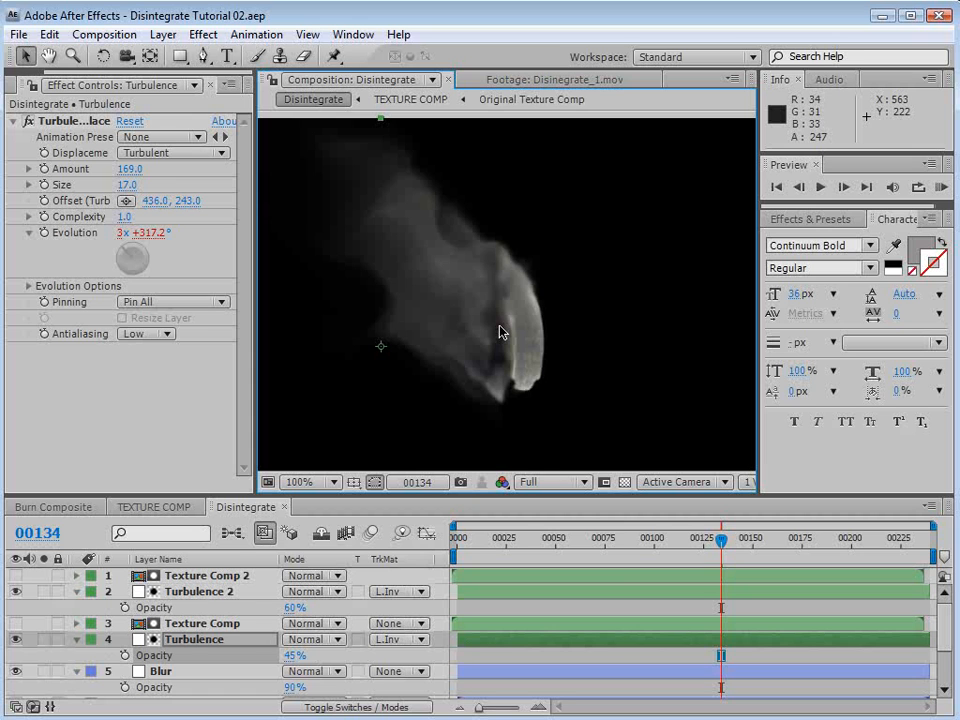
Examine the smoke trailing off the grenade around frame 125.
{"action": "left_click_drag", "start_coordinate": [721, 550], "coordinate": [688, 543]}
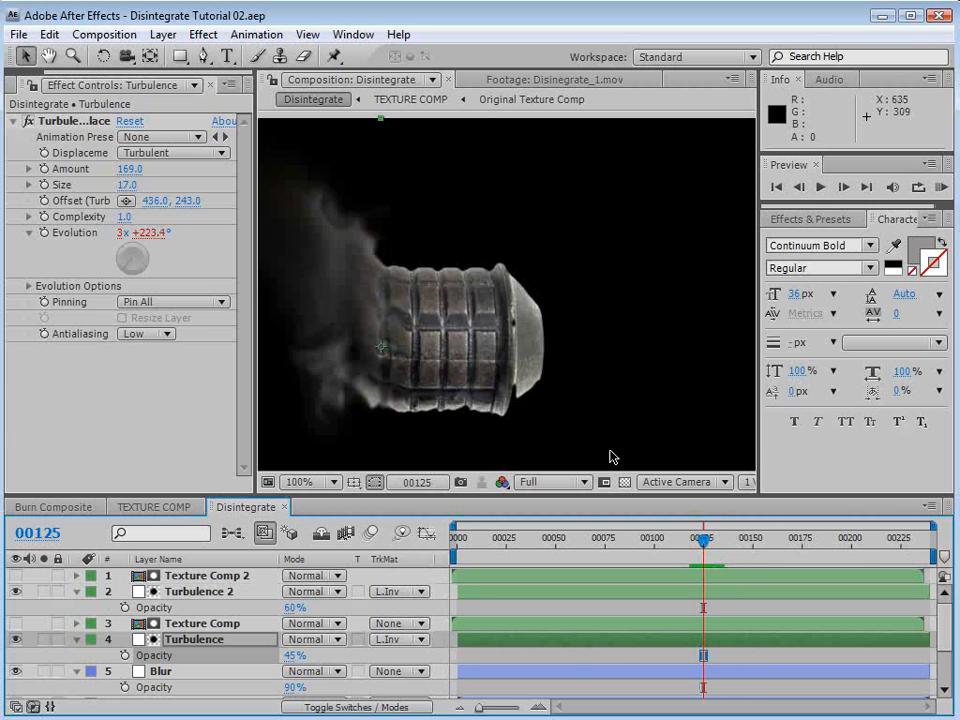
{"action": "scroll", "coordinate": [533, 353], "scroll_direction": "down", "scroll_amount": 1}
{"action": "key", "text": "space"}
{"action": "left_click_drag", "start_coordinate": [465, 379], "coordinate": [521, 351]}
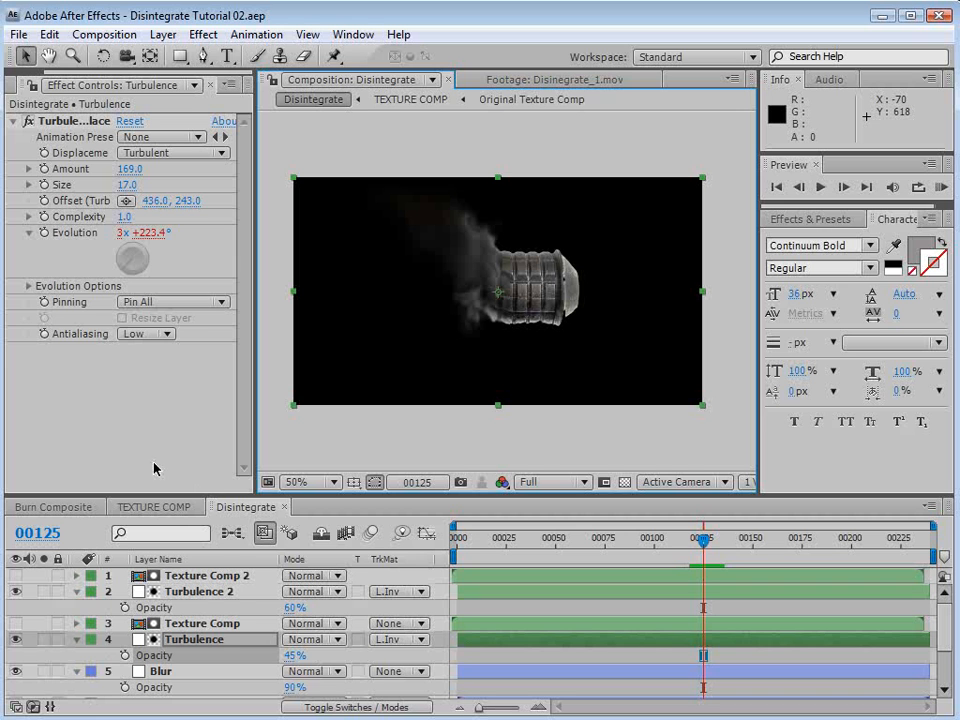
Collapse the expanded layer properties and enlarge the timeline until all ten layers fit.
{"action": "left_click", "coordinate": [77, 591]}
{"action": "left_click", "coordinate": [77, 624]}
{"action": "left_click", "coordinate": [78, 639]}
{"action": "left_click_drag", "start_coordinate": [182, 495], "coordinate": [185, 406]}
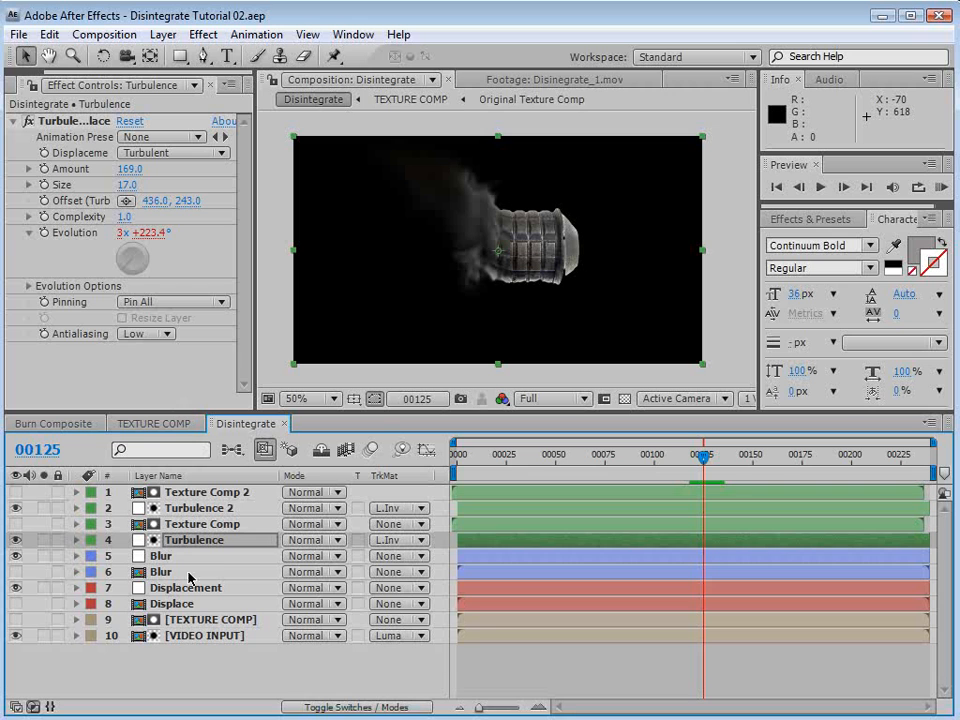
Open the VIDEO SOURCE composition nested inside VIDEO INPUT and select the grenade layer.
{"action": "double_click", "coordinate": [195, 635]}
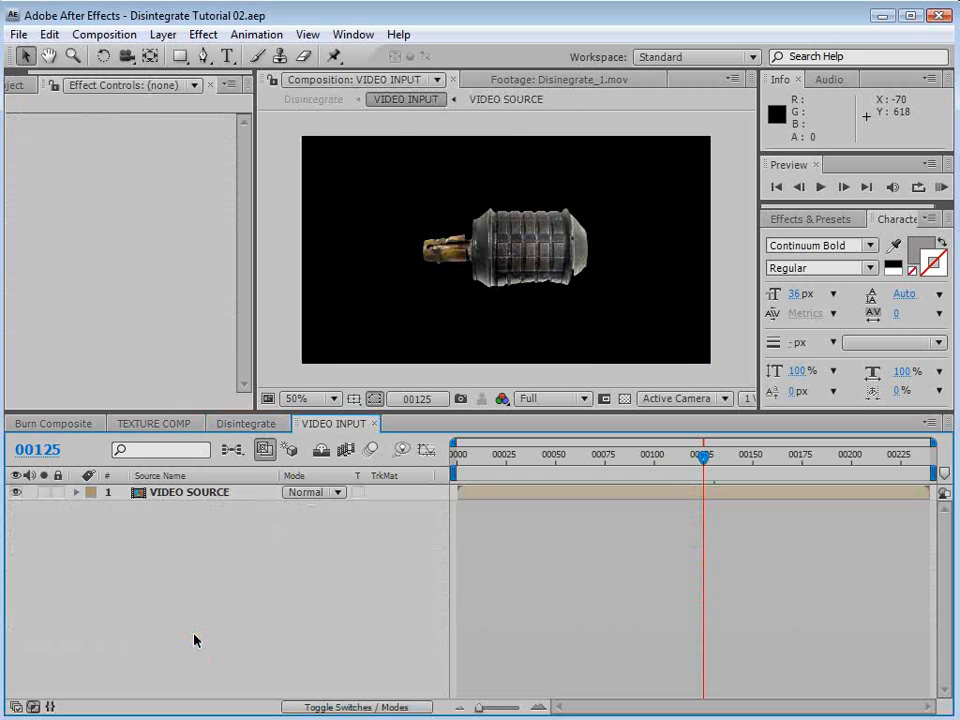
{"action": "double_click", "coordinate": [175, 493]}
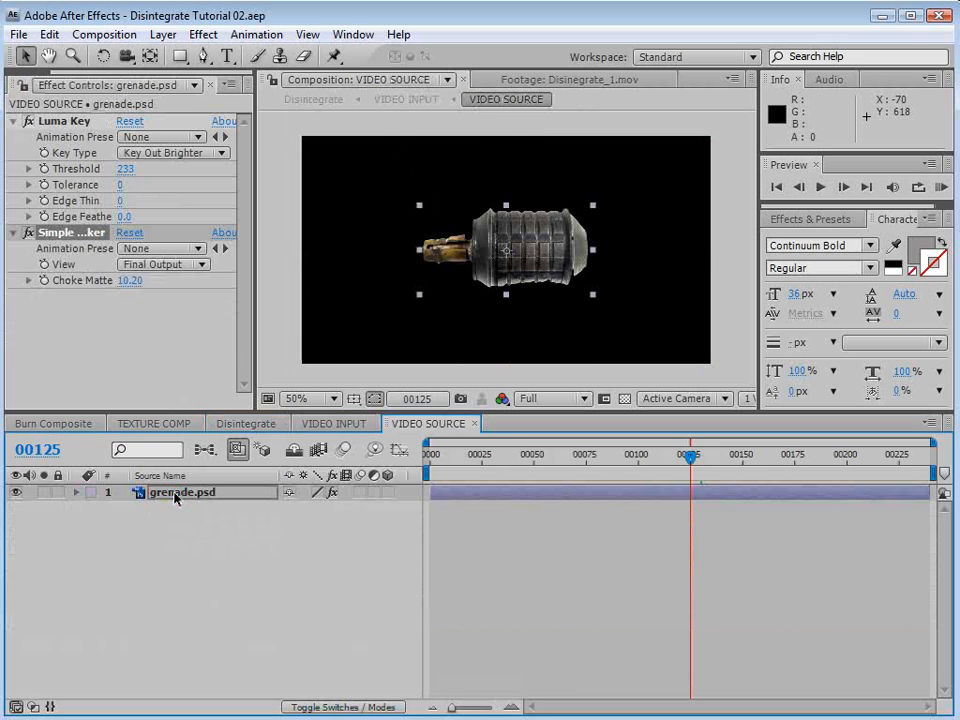
{"action": "left_click", "coordinate": [489, 251]}
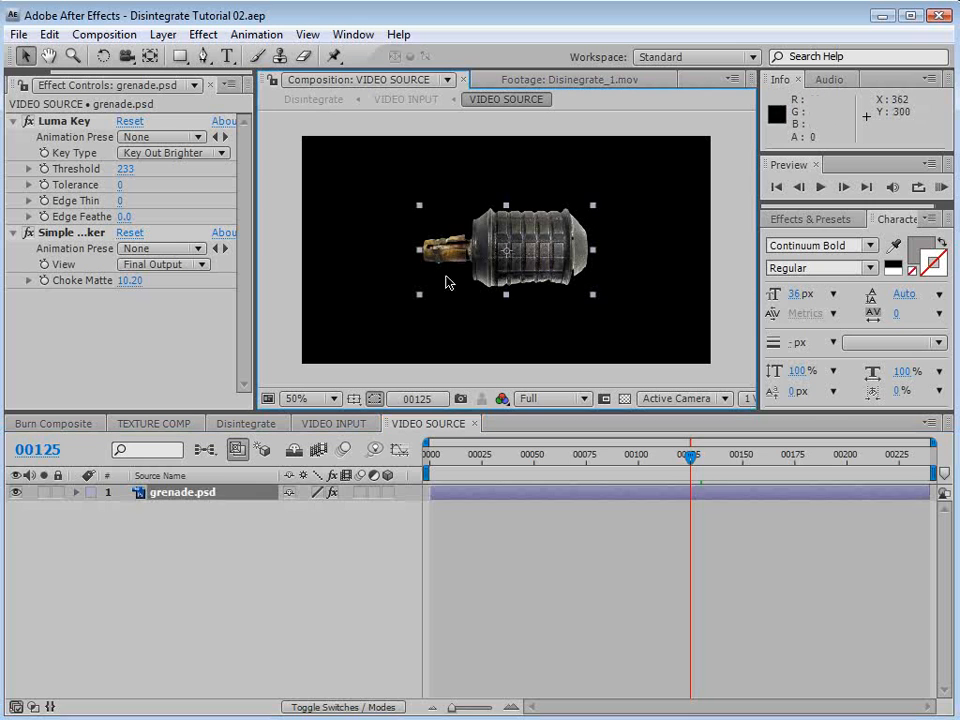
Add a COPILOT text layer to VIDEO SOURCE, enlarged and placed over the grenade.
{"action": "left_click", "coordinate": [227, 56]}
{"action": "left_click", "coordinate": [412, 246]}
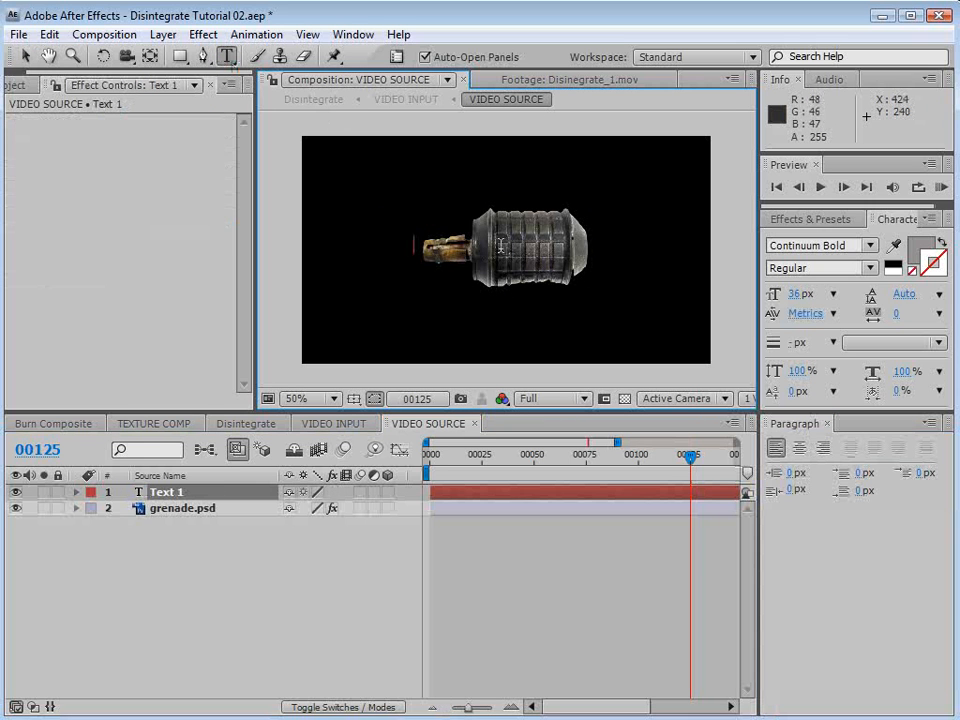
{"action": "type", "text": "COPILOT"}
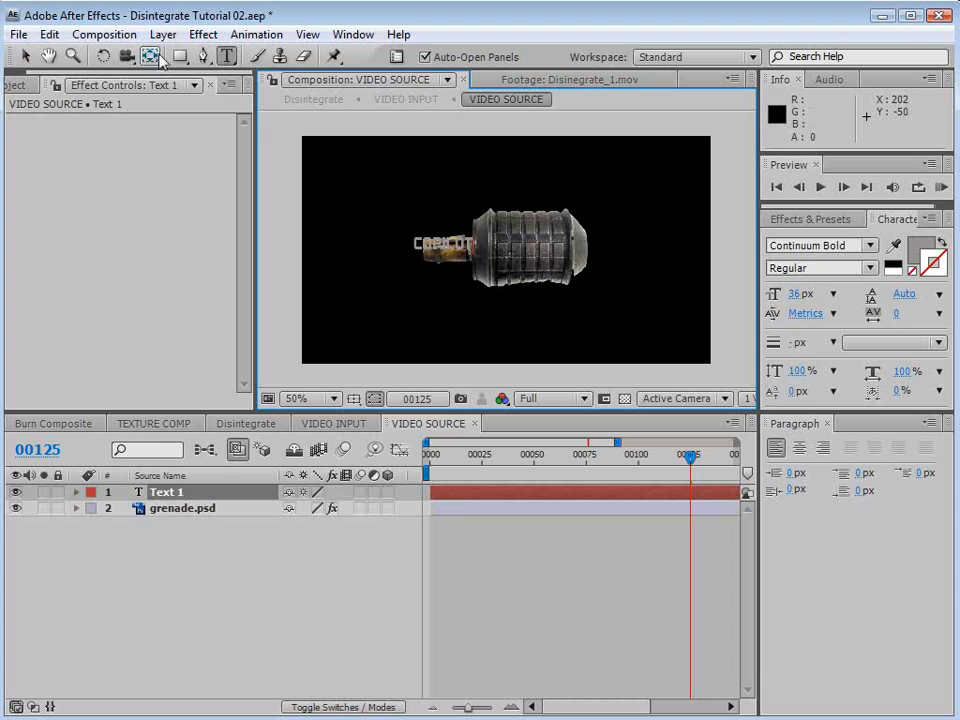
{"action": "left_click", "coordinate": [24, 56]}
{"action": "left_click_drag", "start_coordinate": [476, 244], "coordinate": [537, 260]}
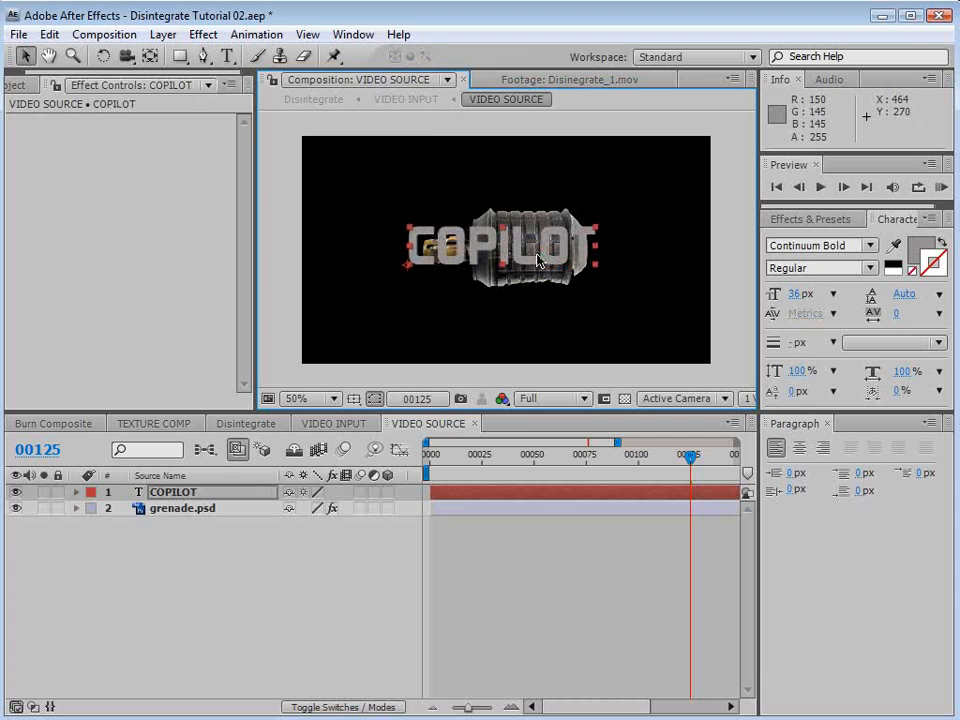
Hide grenade.psd and check the text disintegrating around frame 124 in the Disintegrate composition.
{"action": "left_click", "coordinate": [15, 508]}
{"action": "left_click", "coordinate": [245, 423]}
{"action": "left_click_drag", "start_coordinate": [690, 459], "coordinate": [702, 479]}
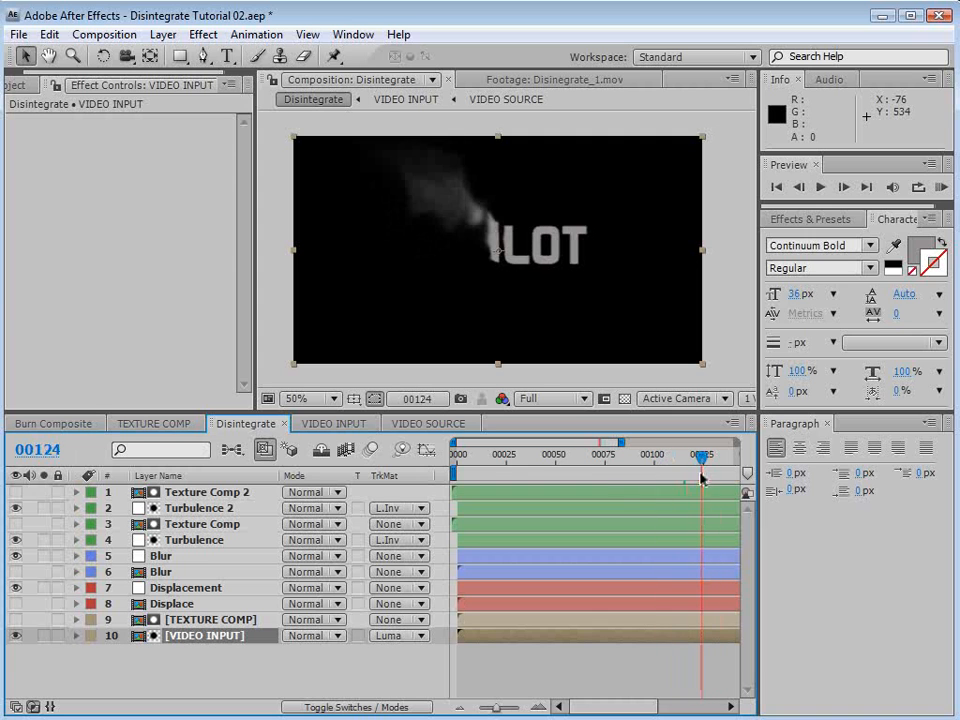
Set the Displacement layer's Max Vertical Displacement to -14 and check the text around frame 107.
{"action": "left_click", "coordinate": [183, 590]}
{"action": "left_click_drag", "start_coordinate": [131, 232], "coordinate": [185, 232]}
{"action": "left_click_drag", "start_coordinate": [256, 250], "coordinate": [253, 255]}
{"action": "left_click_drag", "start_coordinate": [702, 456], "coordinate": [668, 480]}
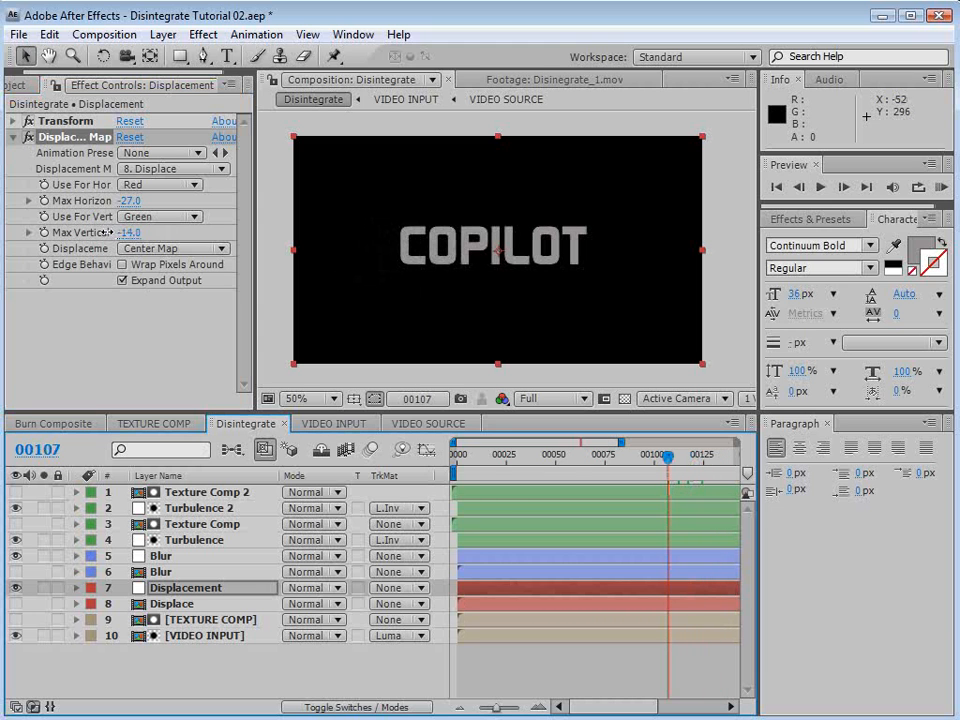
Set the Displacement layer's Max Vertical Displacement to -90 and save the project.
{"action": "left_click", "coordinate": [129, 233]}
{"action": "type", "text": "-27.0"}
{"action": "key", "text": "Return"}
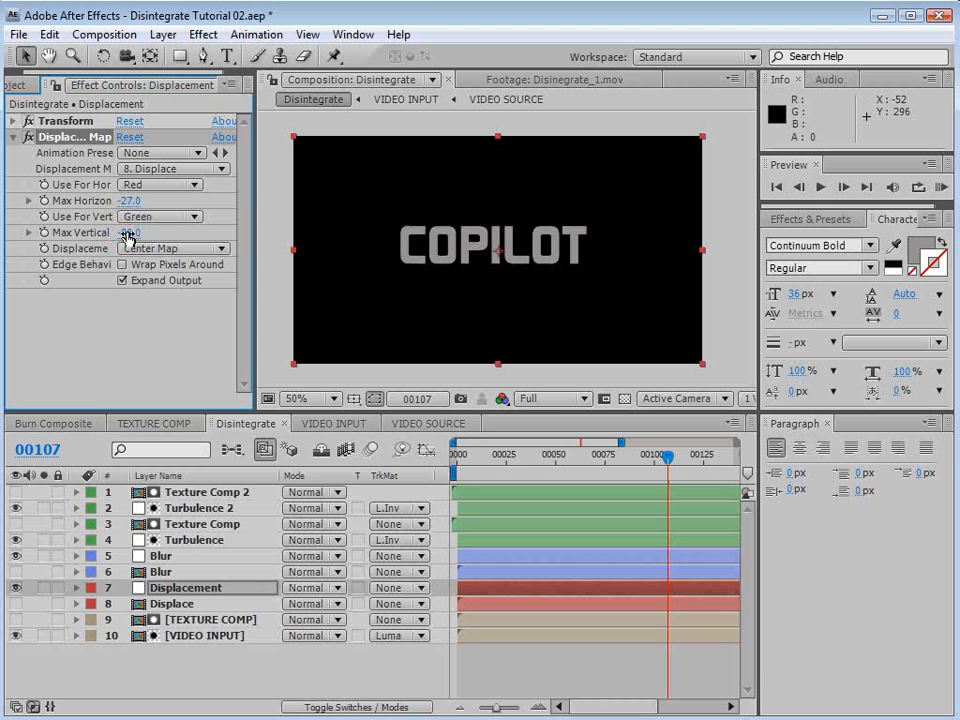
{"action": "key", "text": "ctrl+s"}
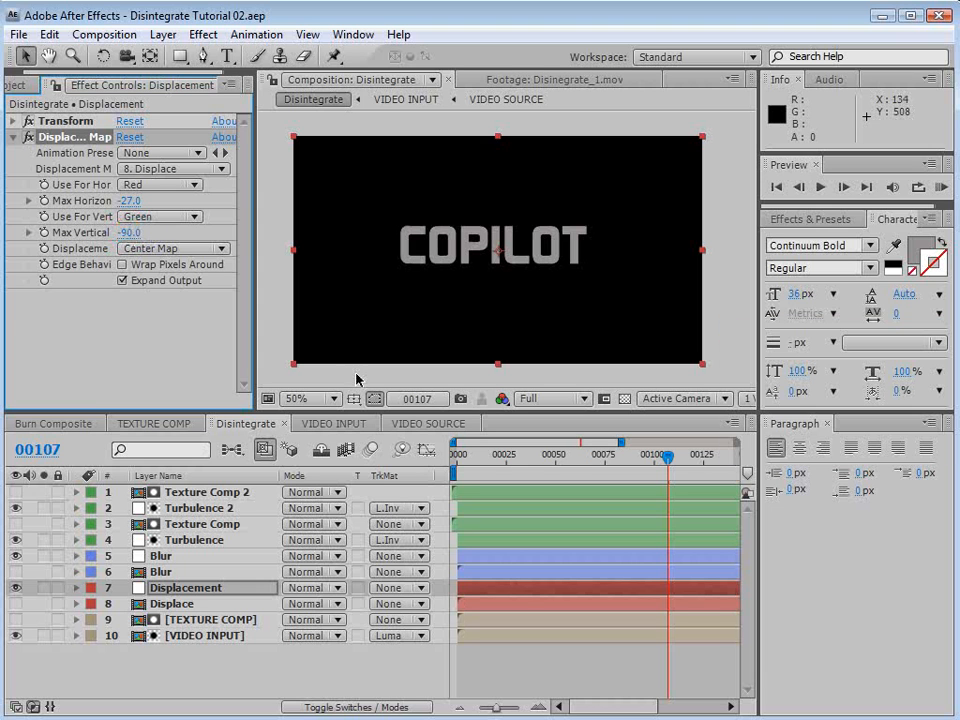
Switch the visible layer in VIDEO SOURCE from the COPILOT text back to grenade.psd and return to the Disintegrate composition.
{"action": "left_click", "coordinate": [430, 428]}
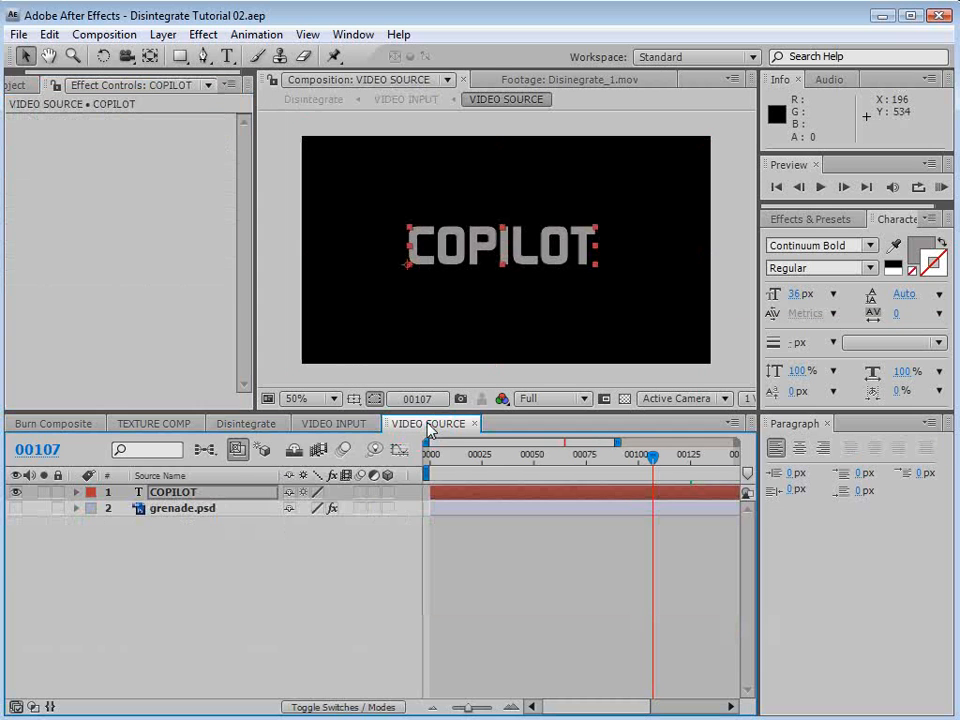
{"action": "left_click", "coordinate": [15, 509], "text": "alt"}
{"action": "left_click", "coordinate": [246, 423]}
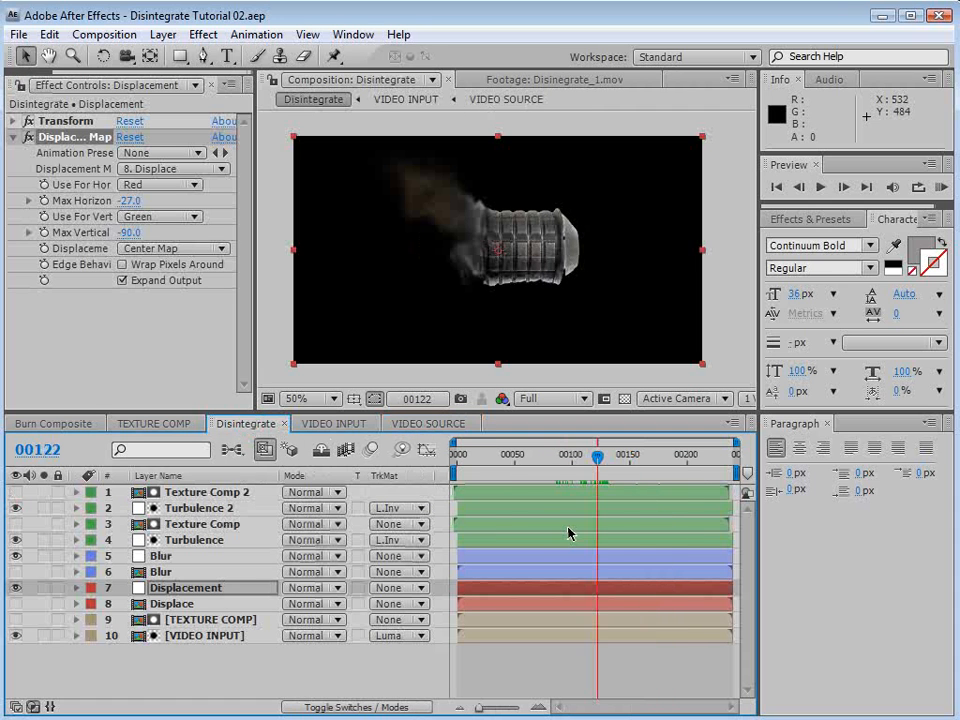
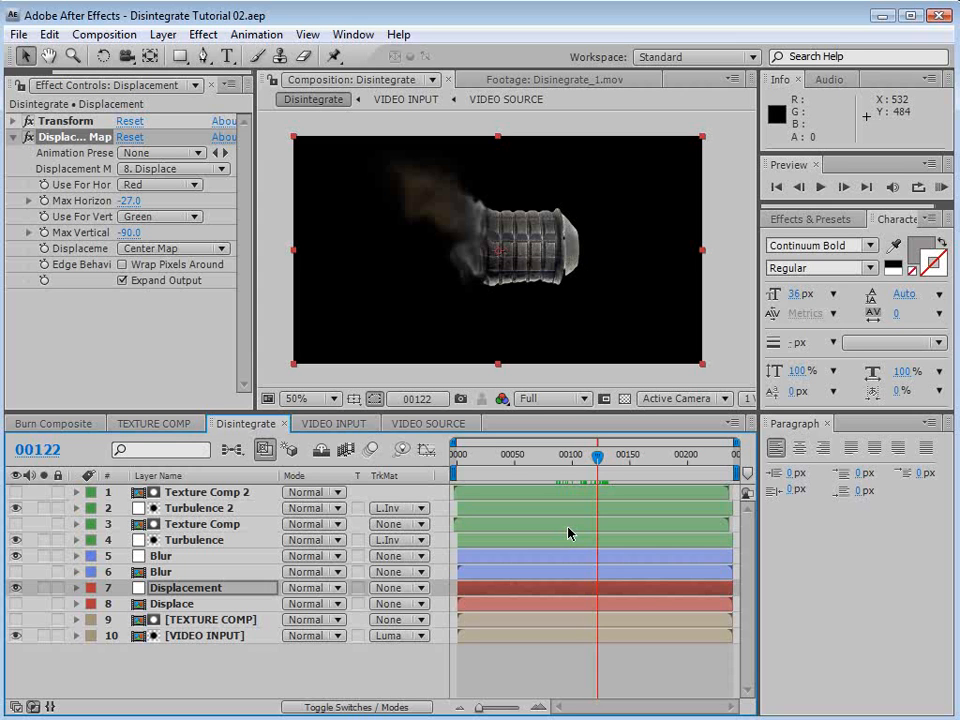
Add a new adjustment layer at the top of Disintegrate and place a duplicate of Texture Comp 2 directly above it.
{"action": "left_click", "coordinate": [551, 668]}
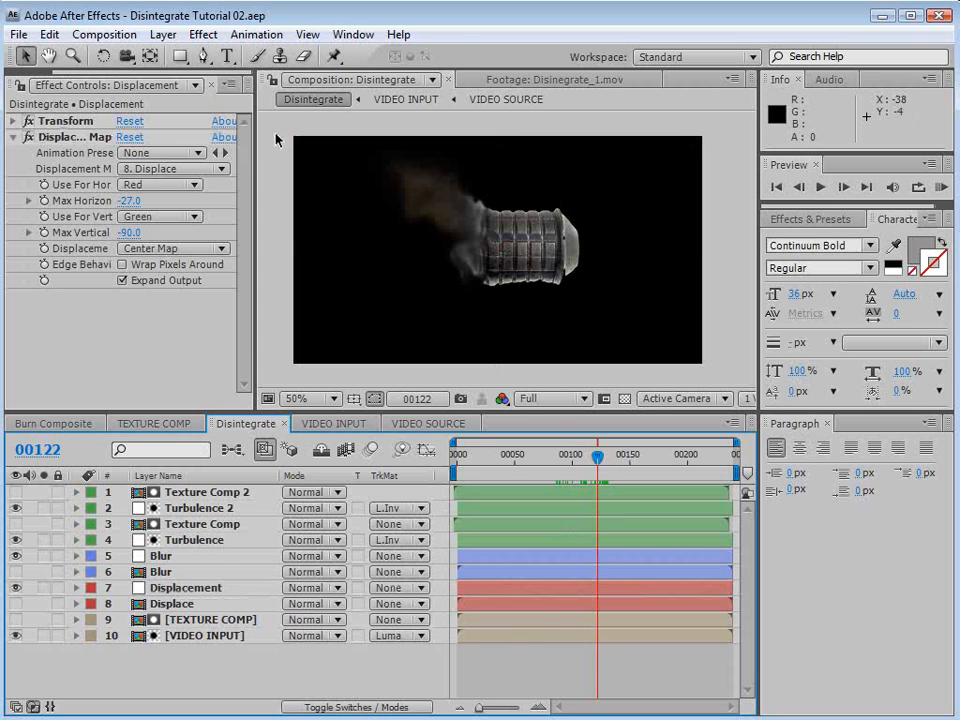
{"action": "left_click", "coordinate": [160, 34]}
{"action": "mouse_move", "coordinate": [172, 56]}
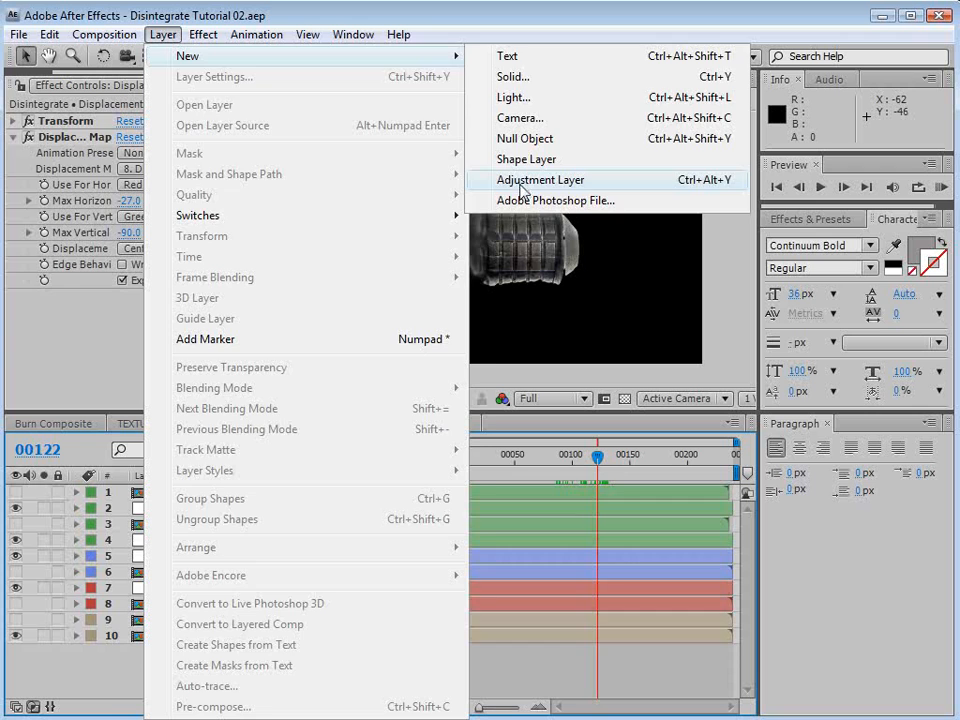
{"action": "left_click", "coordinate": [540, 180]}
{"action": "left_click", "coordinate": [182, 510]}
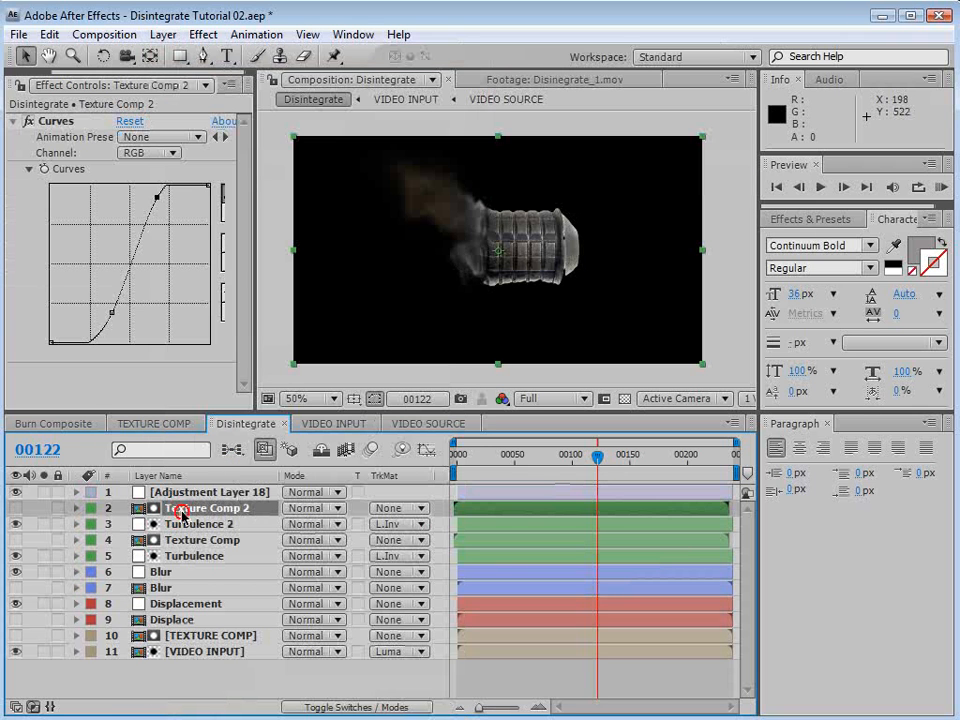
{"action": "key", "text": "ctrl+d"}
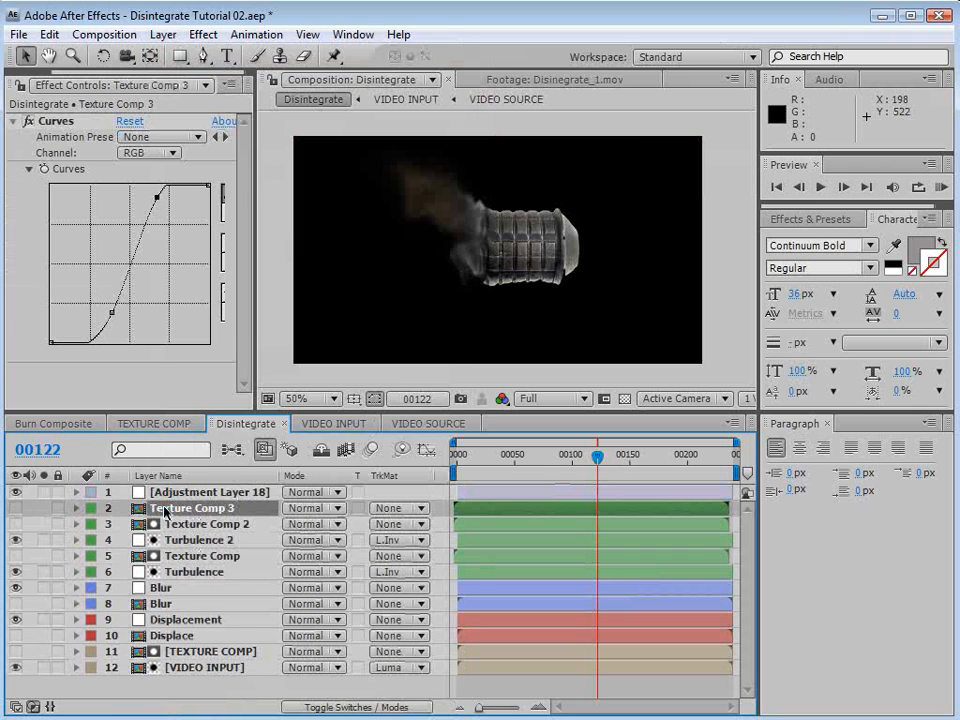
{"action": "left_click_drag", "start_coordinate": [180, 508], "coordinate": [175, 494]}
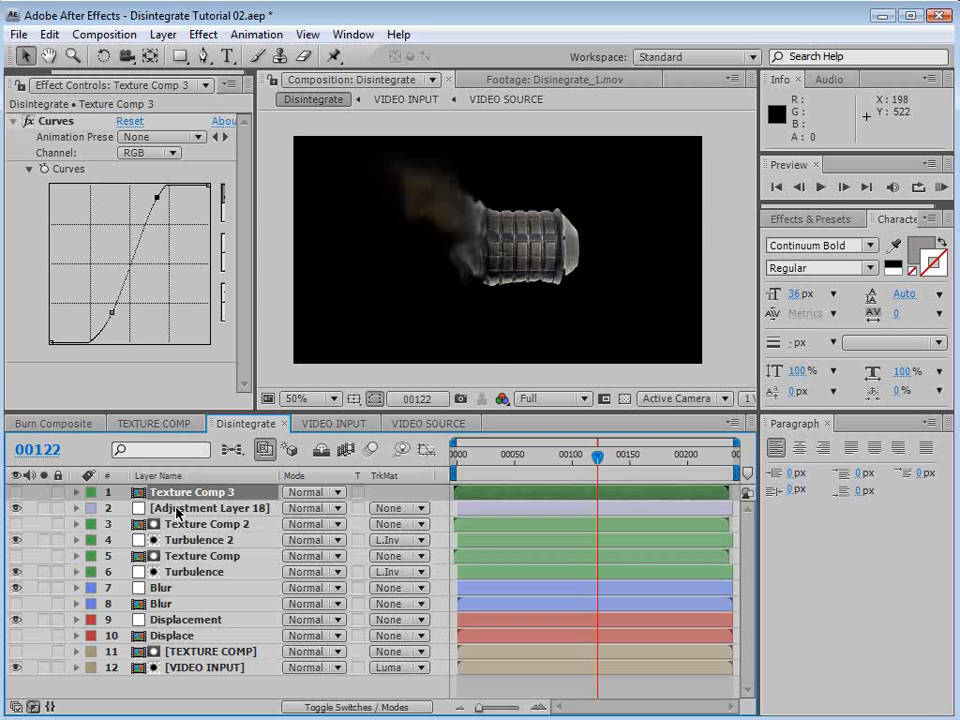
Give Texture Comp 3 and the new adjustment layer a purple label colour.
{"action": "left_click", "coordinate": [170, 513], "text": "shift"}
{"action": "left_click", "coordinate": [91, 508]}
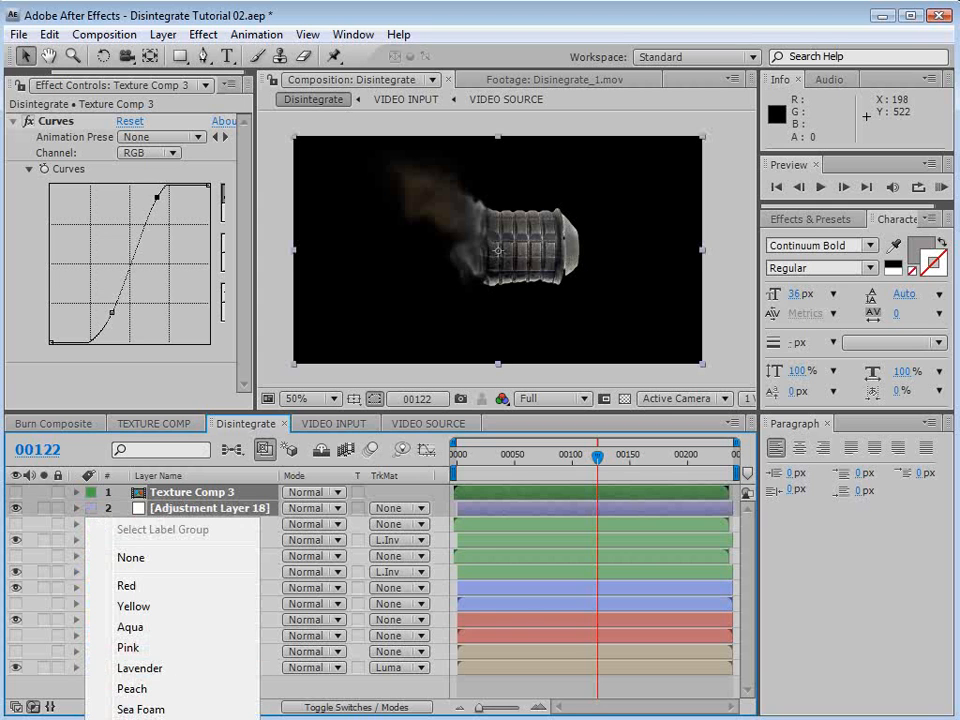
{"action": "left_click", "coordinate": [140, 719]}
{"action": "left_click", "coordinate": [523, 679]}
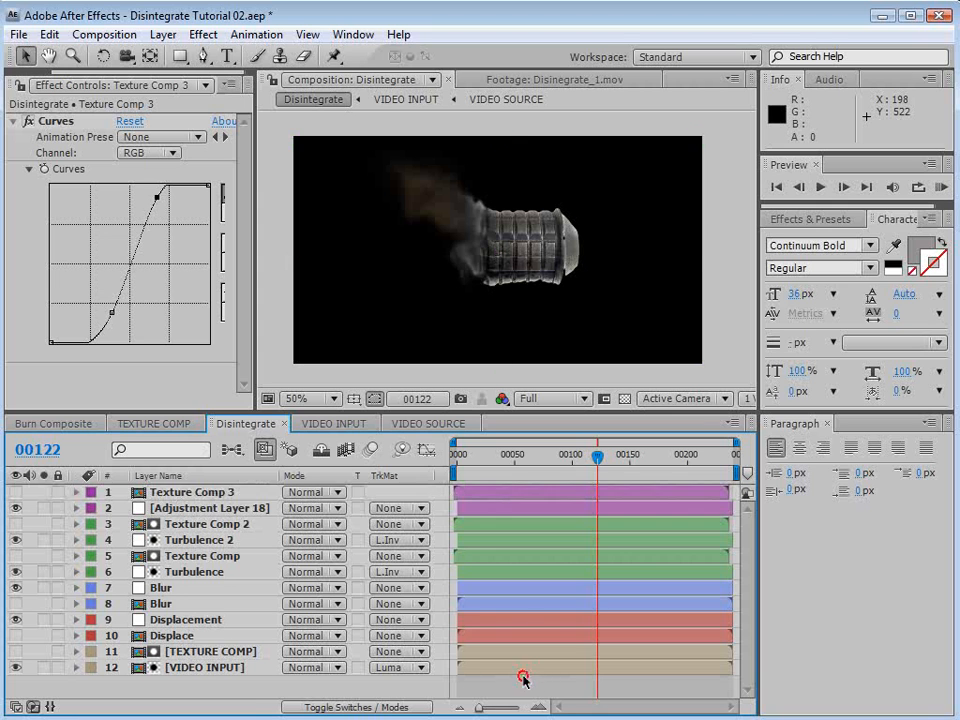
Rename the new adjustment layer as Hot Stuff.
{"action": "left_click", "coordinate": [184, 507]}
{"action": "key", "text": "Return"}
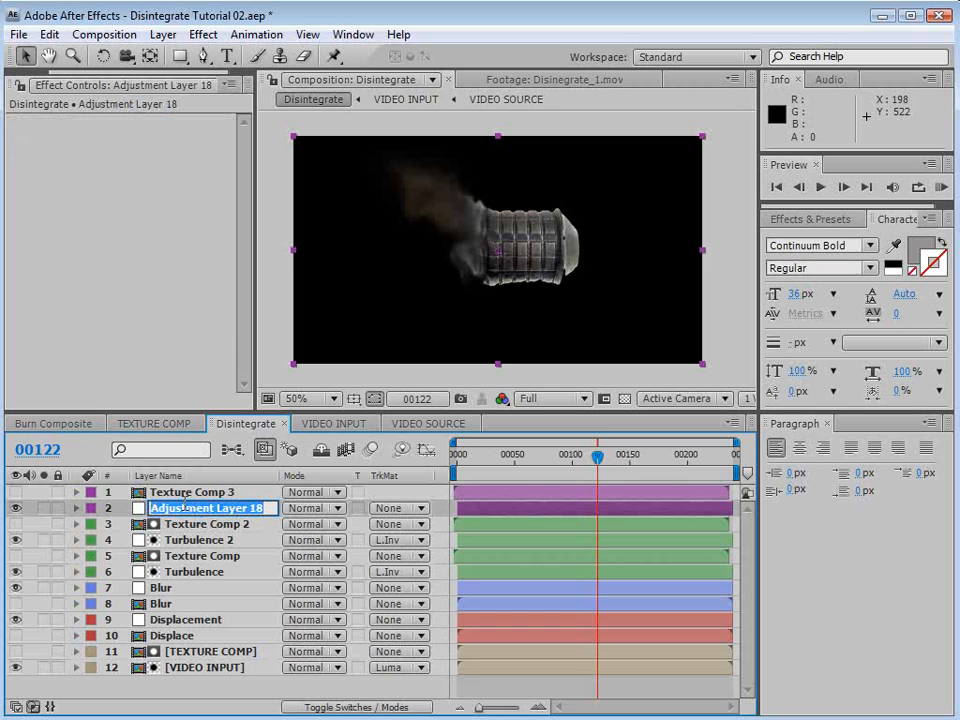
{"action": "type", "text": "Hot S"}
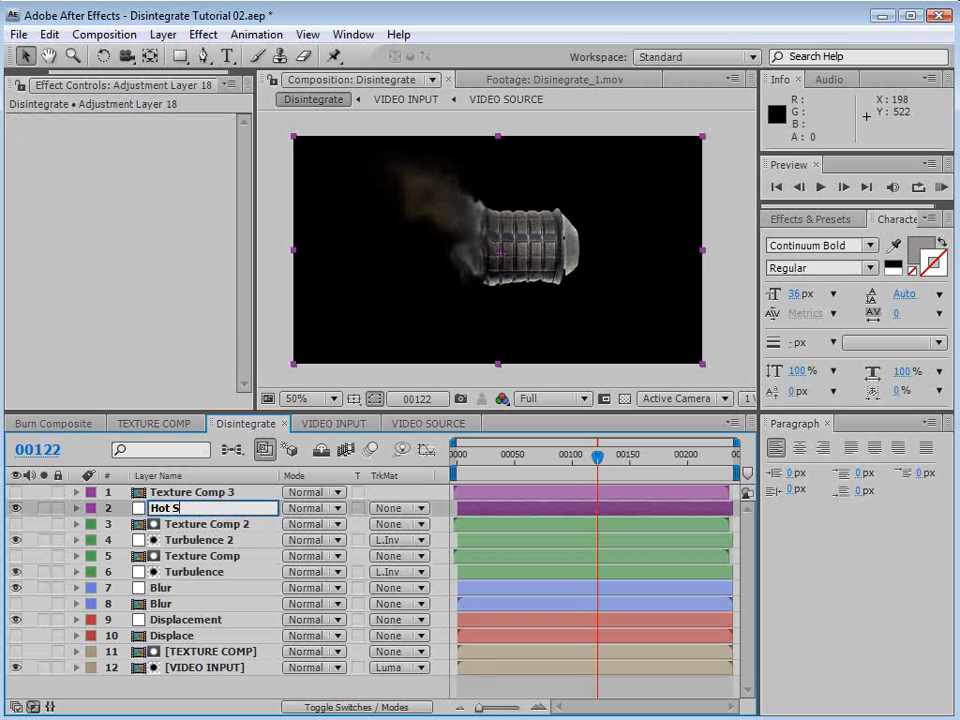
{"action": "key", "text": "Return"}
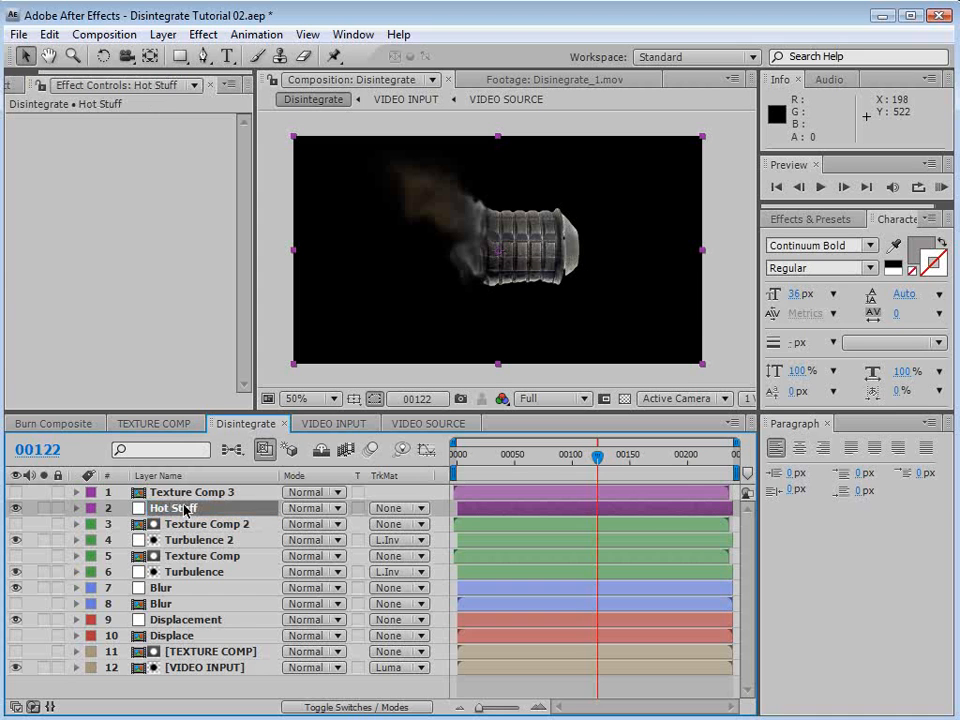
Move Texture Comp 3 and Hot Stuff together down the stack, between the lower Blur layer and Displacement.
{"action": "left_click", "coordinate": [186, 493], "text": "shift"}
{"action": "left_click_drag", "start_coordinate": [176, 511], "coordinate": [178, 618]}
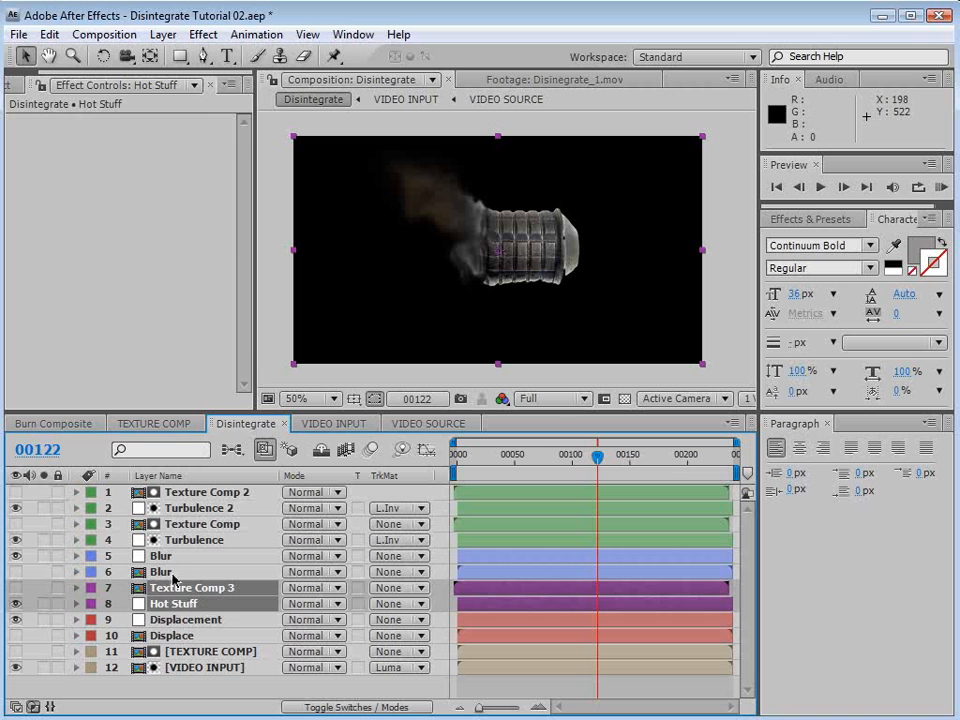
{"action": "left_click", "coordinate": [176, 621]}
Solo Texture Comp 3 to display only its matte, and save the project.
{"action": "left_click", "coordinate": [180, 590]}
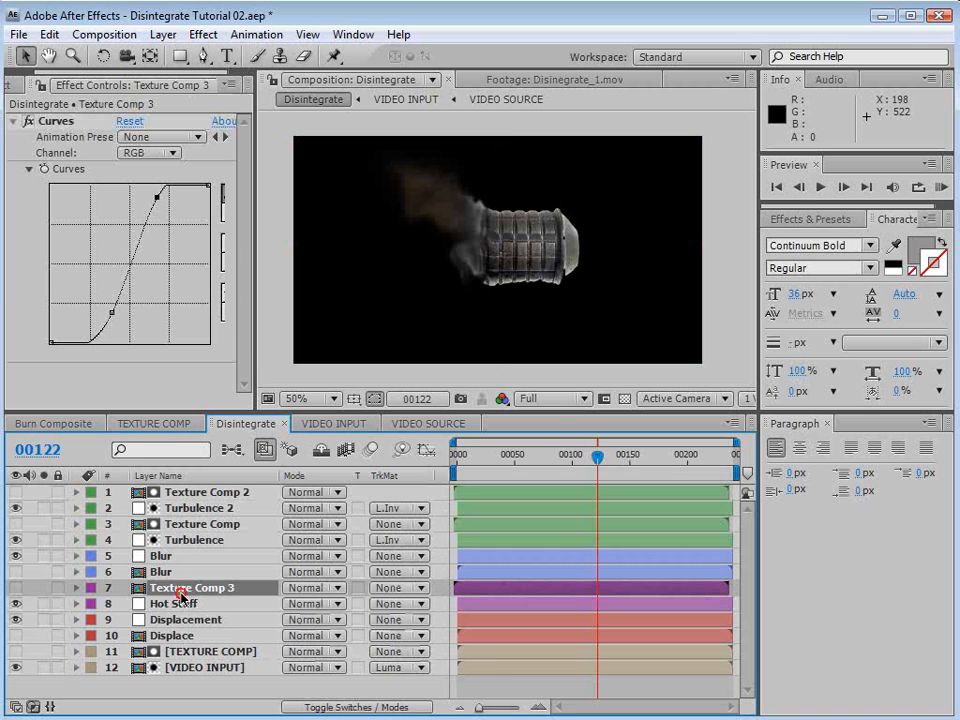
{"action": "left_click", "coordinate": [43, 588]}
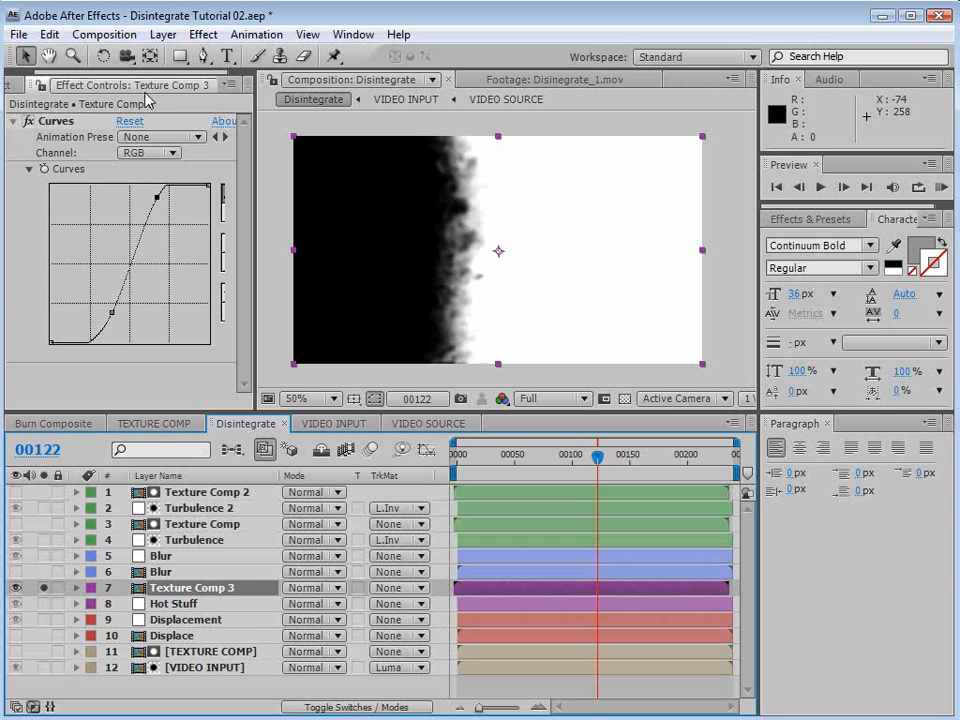
{"action": "key", "text": "ctrl+s"}
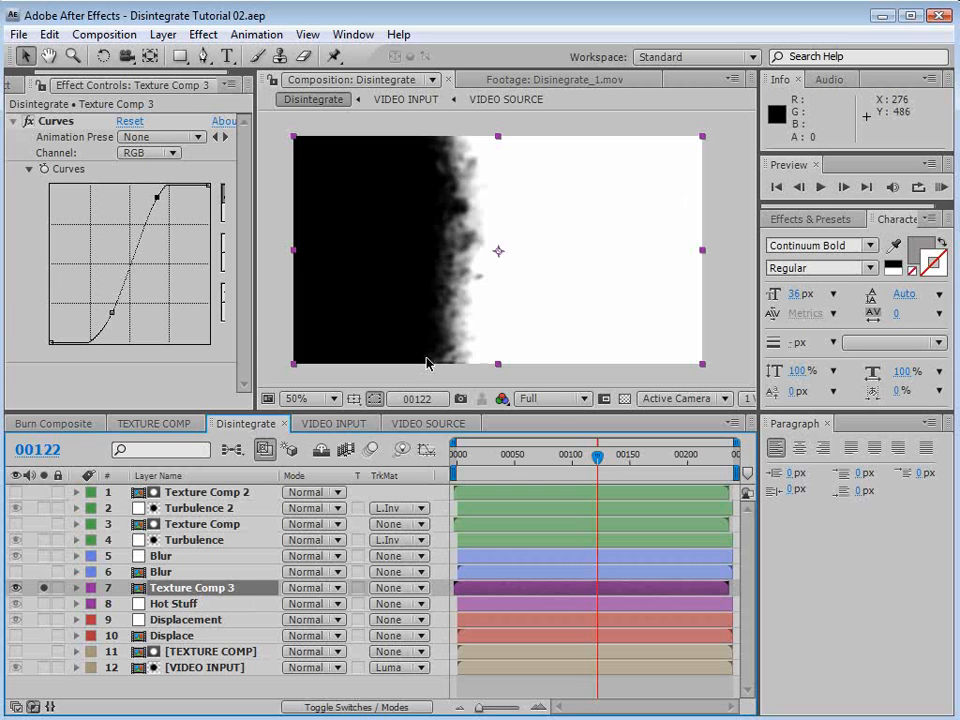
Open TEXTURE COMP from Texture Comp 3, compare the texture with Fast Blur off and on, and return to Disintegrate.
{"action": "double_click", "coordinate": [189, 591]}
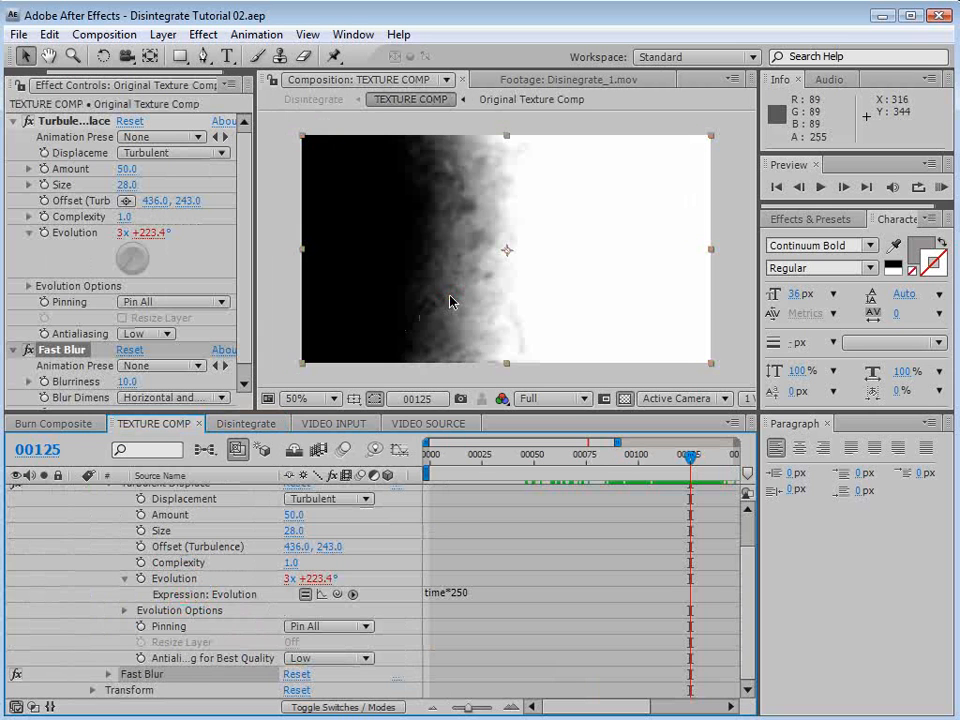
{"action": "left_click_drag", "start_coordinate": [745, 578], "coordinate": [745, 530]}
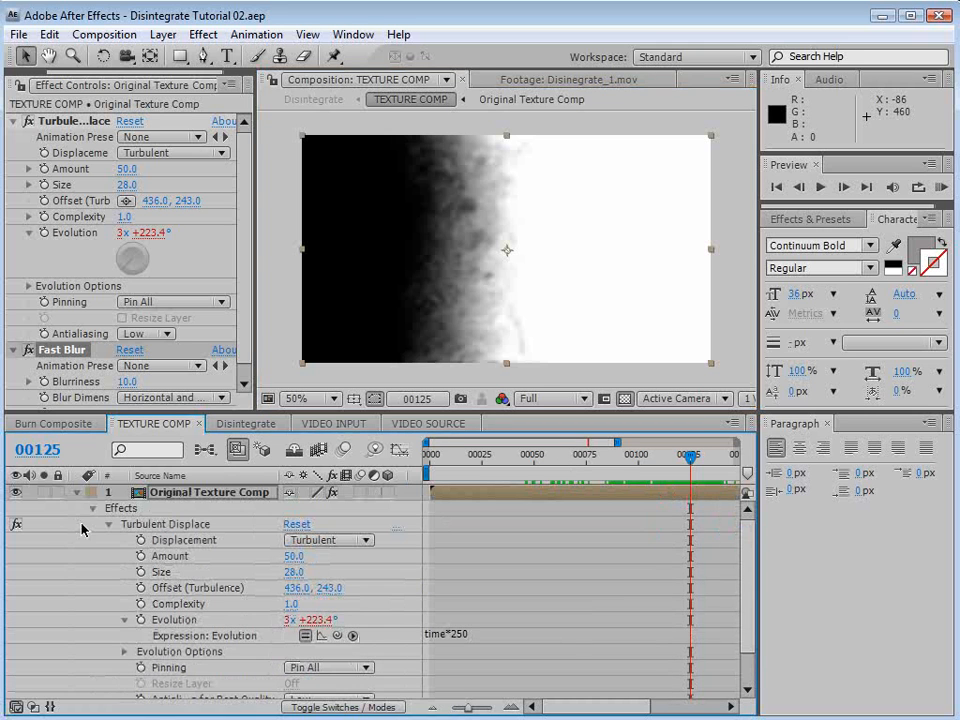
{"action": "left_click", "coordinate": [76, 492]}
{"action": "left_click", "coordinate": [28, 350]}
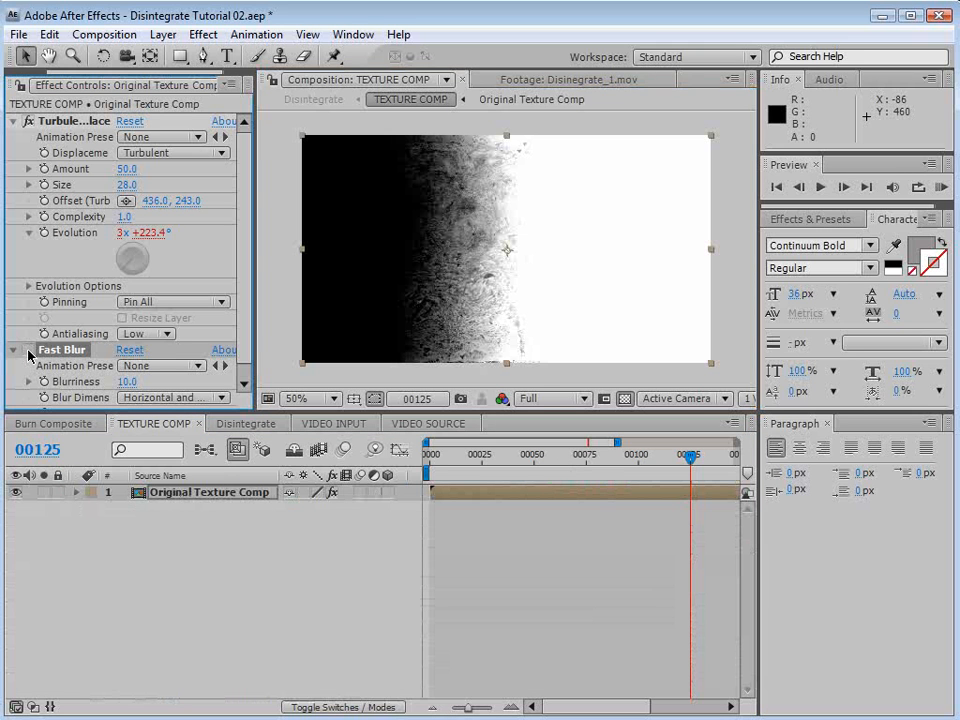
{"action": "left_click", "coordinate": [29, 350]}
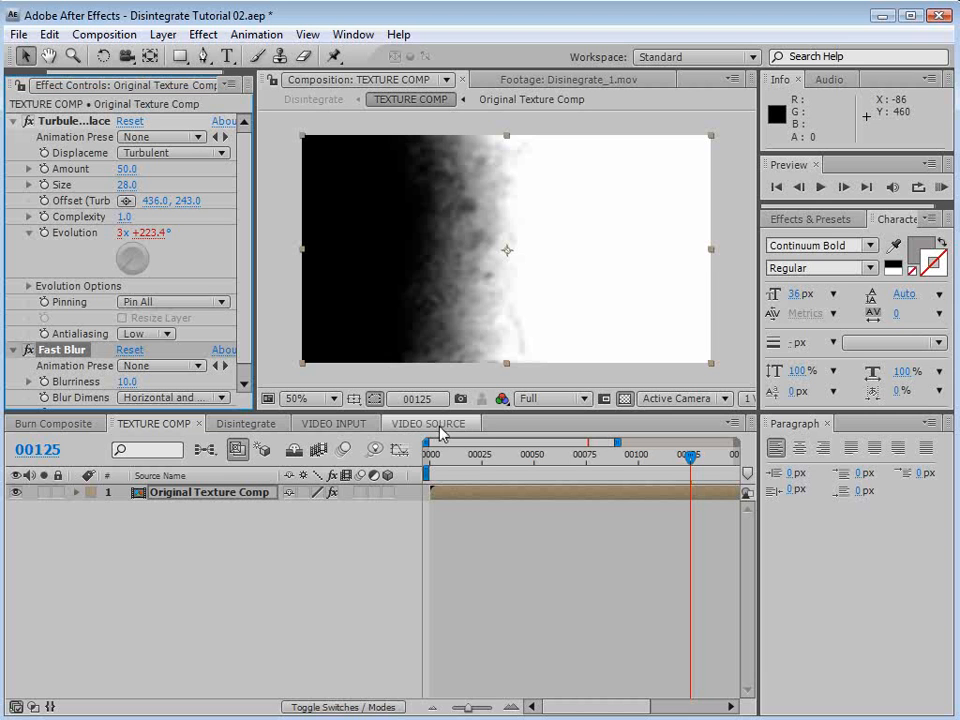
{"action": "left_click", "coordinate": [246, 424]}
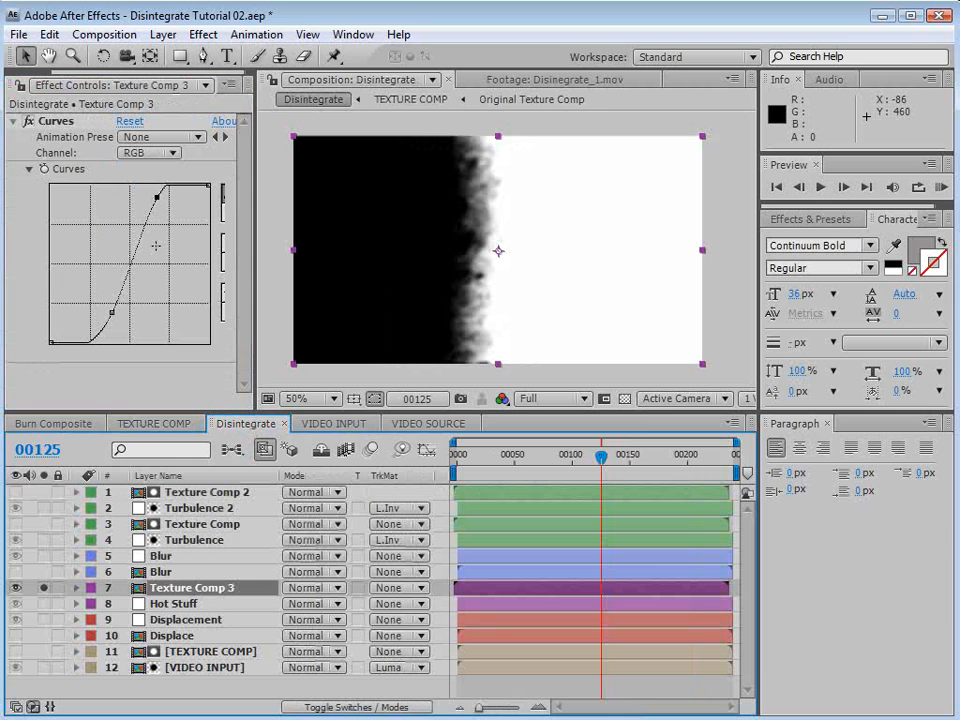
Open Original Texture Comp from the project and examine its unblurred transition around frame 120.
{"action": "left_click", "coordinate": [20, 85]}
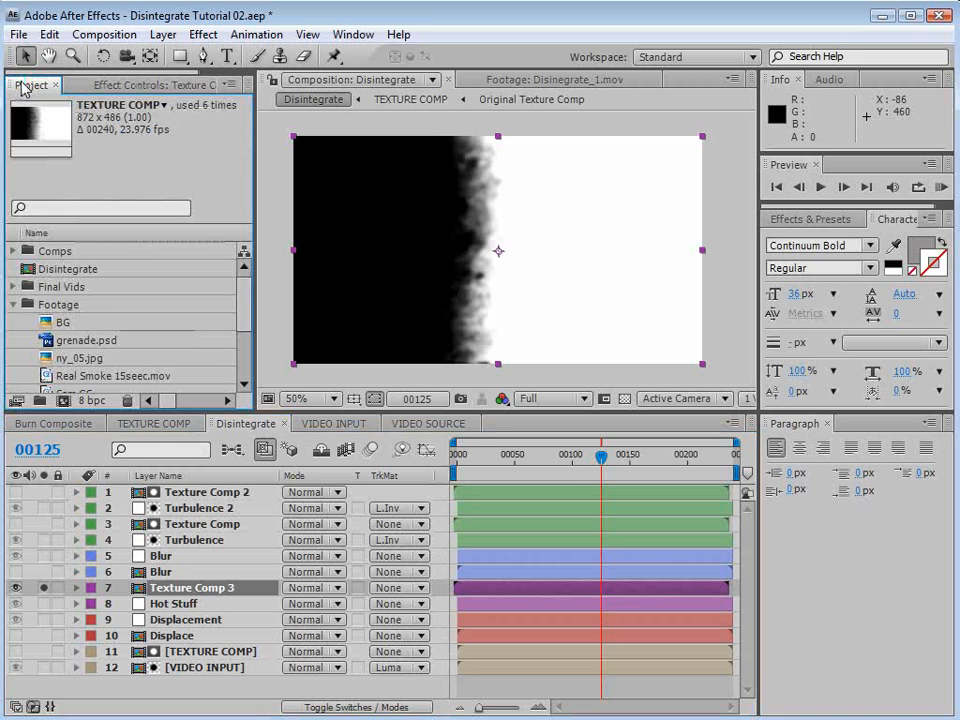
{"action": "scroll", "coordinate": [240, 306], "scroll_direction": "down", "scroll_amount": 3}
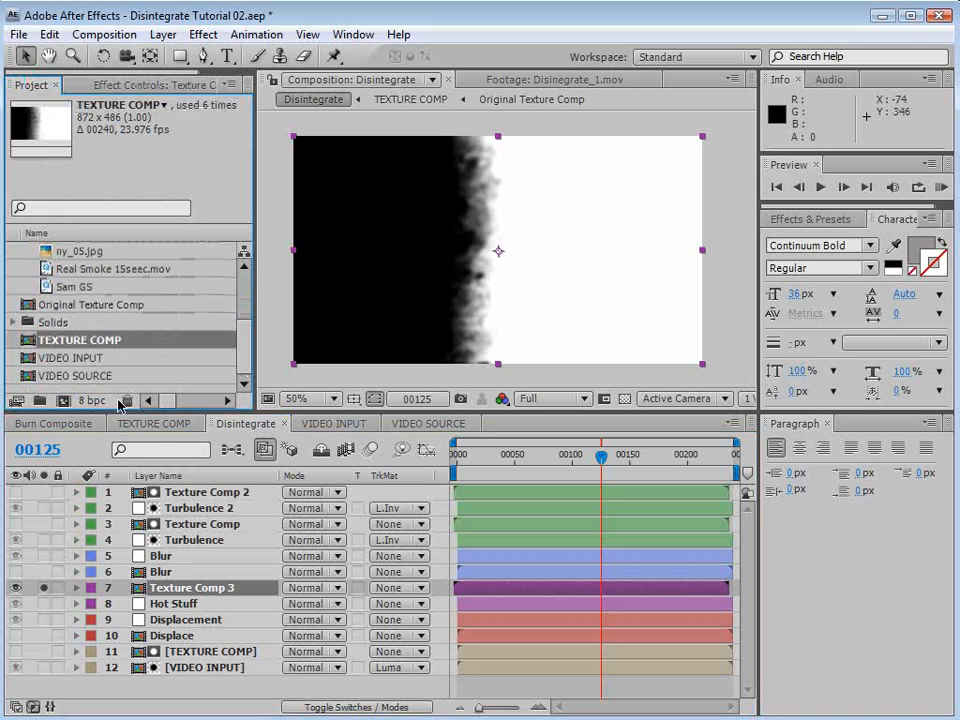
{"action": "left_click", "coordinate": [100, 306]}
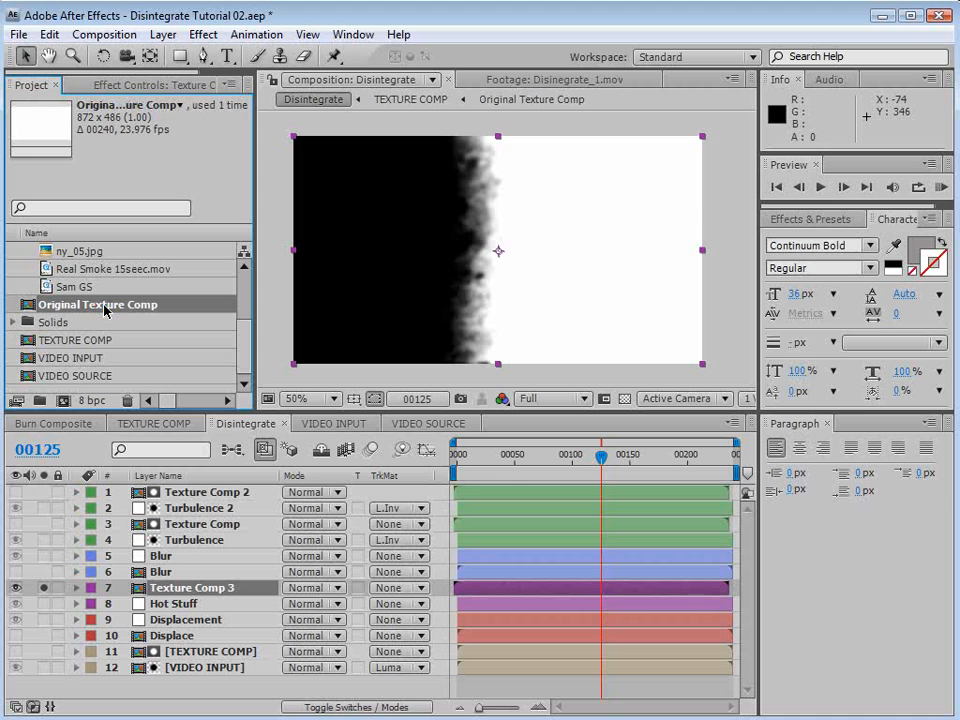
{"action": "double_click", "coordinate": [30, 306]}
{"action": "left_click_drag", "start_coordinate": [549, 462], "coordinate": [581, 466]}
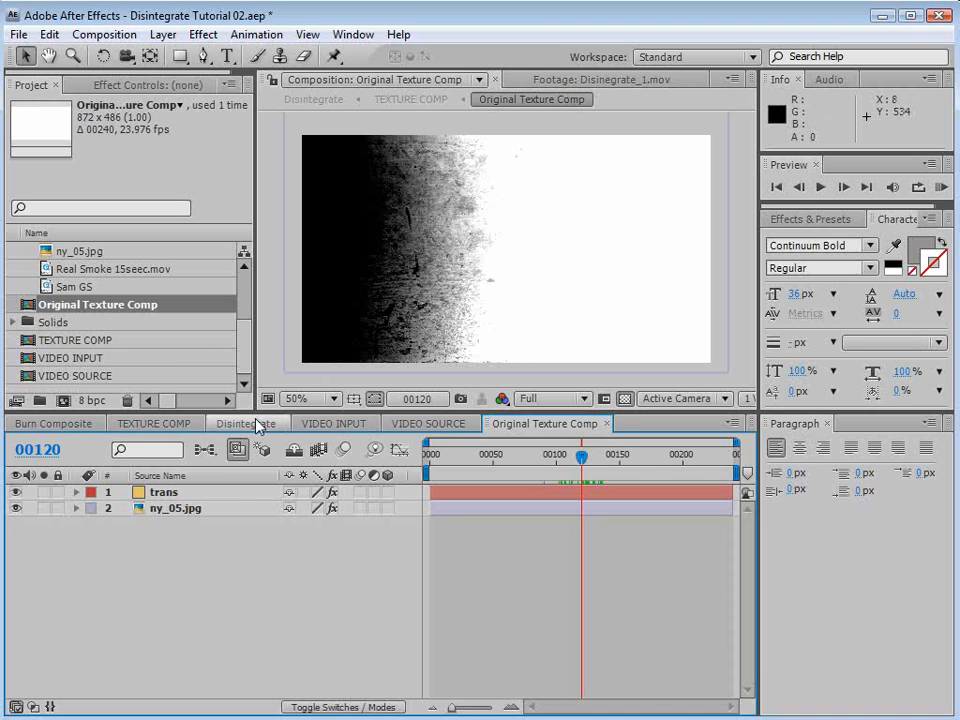
Replace the source of the Texture Comp 3 layer in Disintegrate with Original Texture Comp.
{"action": "left_click", "coordinate": [318, 423]}
{"action": "left_click", "coordinate": [230, 424]}
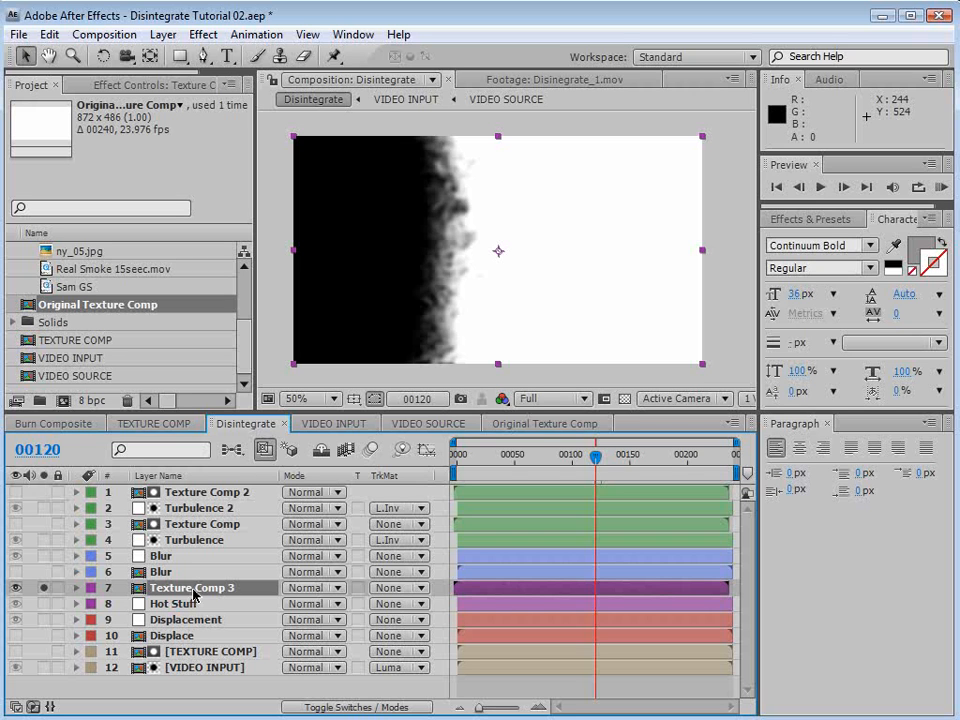
{"action": "left_click_drag", "start_coordinate": [62, 305], "coordinate": [197, 597]}
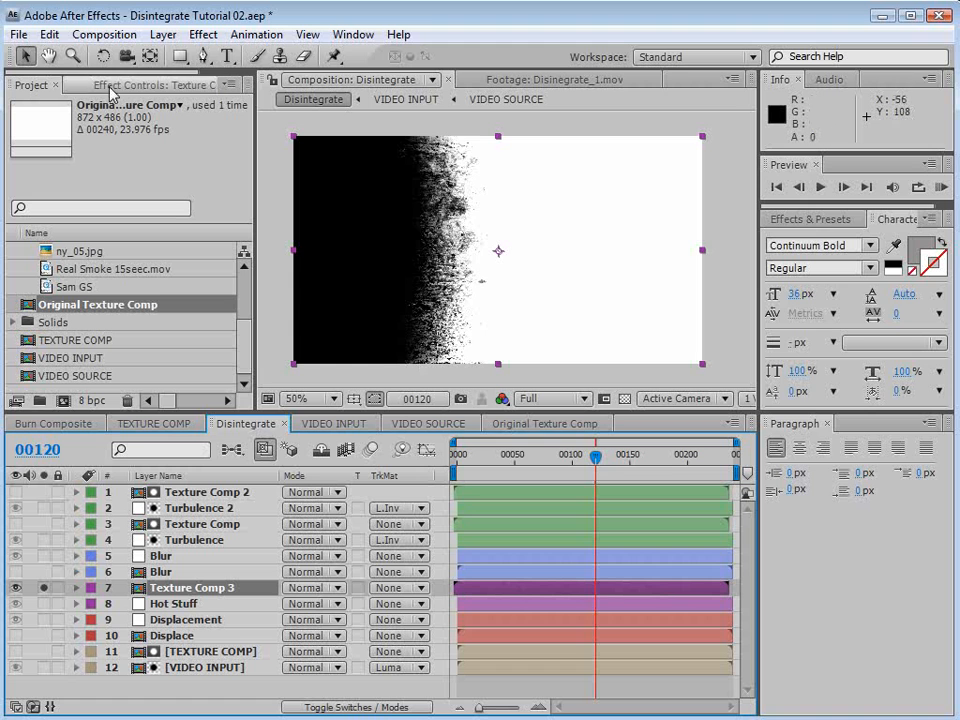
Apply Fast Blur to Texture Comp 3 with a Blurriness of 1.0.
{"action": "key", "text": "period"}
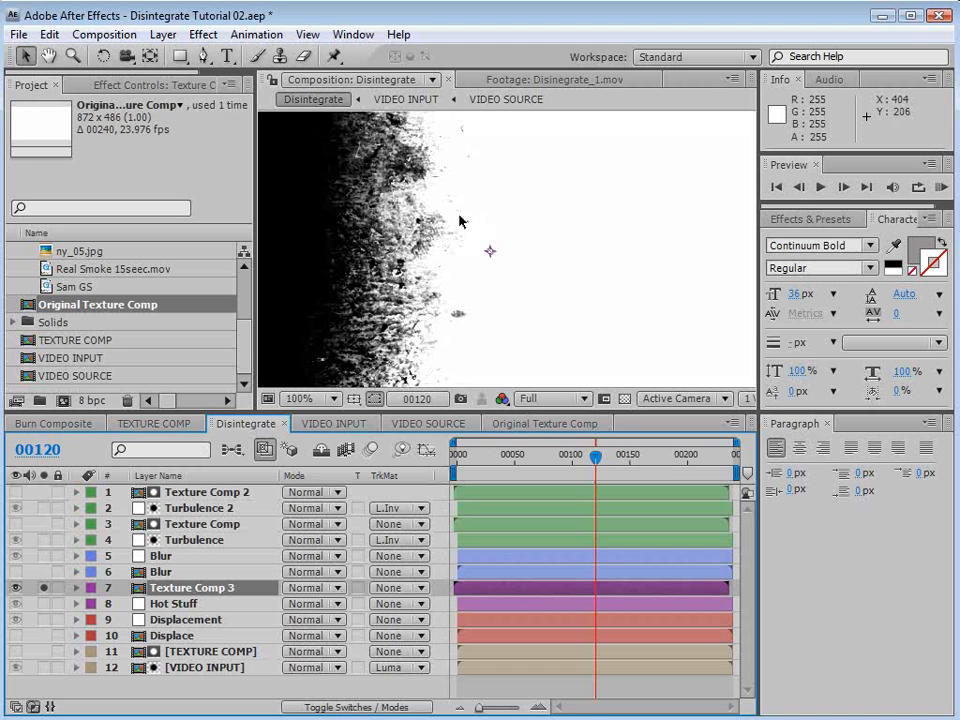
{"action": "left_click", "coordinate": [204, 35]}
{"action": "mouse_move", "coordinate": [300, 169]}
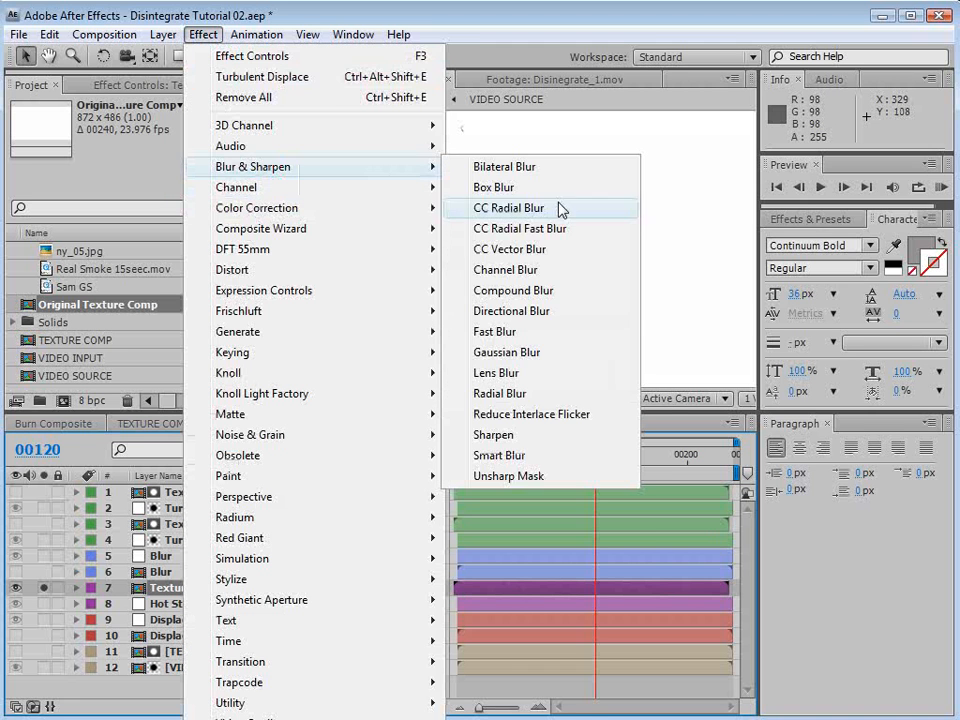
{"action": "left_click", "coordinate": [530, 331]}
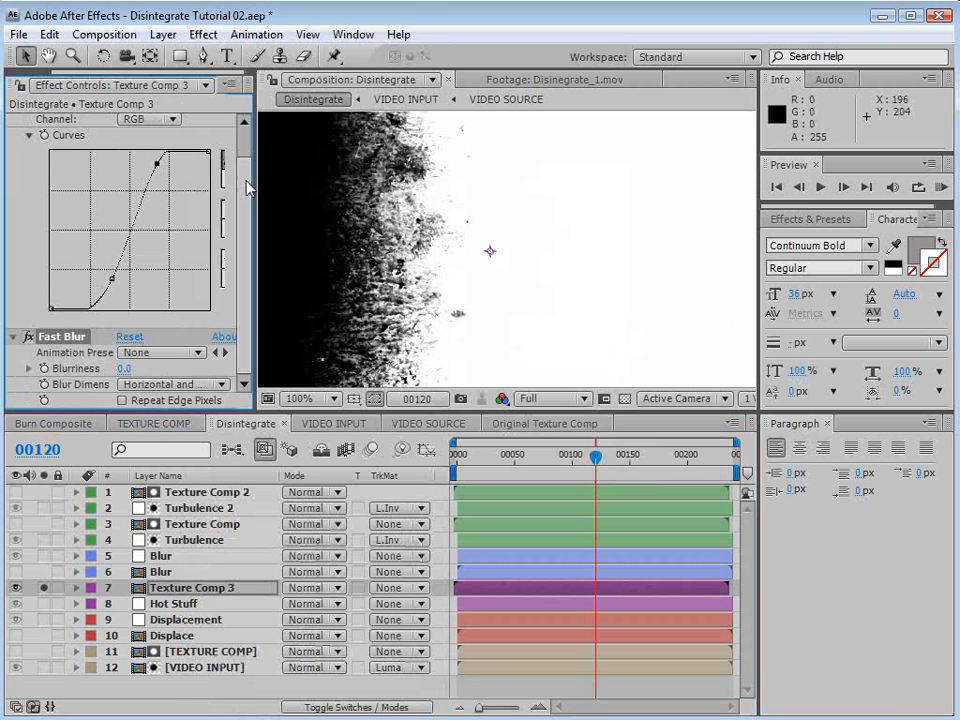
{"action": "scroll", "coordinate": [222, 170], "scroll_direction": "up", "scroll_amount": 2}
{"action": "left_click", "coordinate": [12, 121]}
{"action": "left_click_drag", "start_coordinate": [125, 169], "coordinate": [126, 174]}
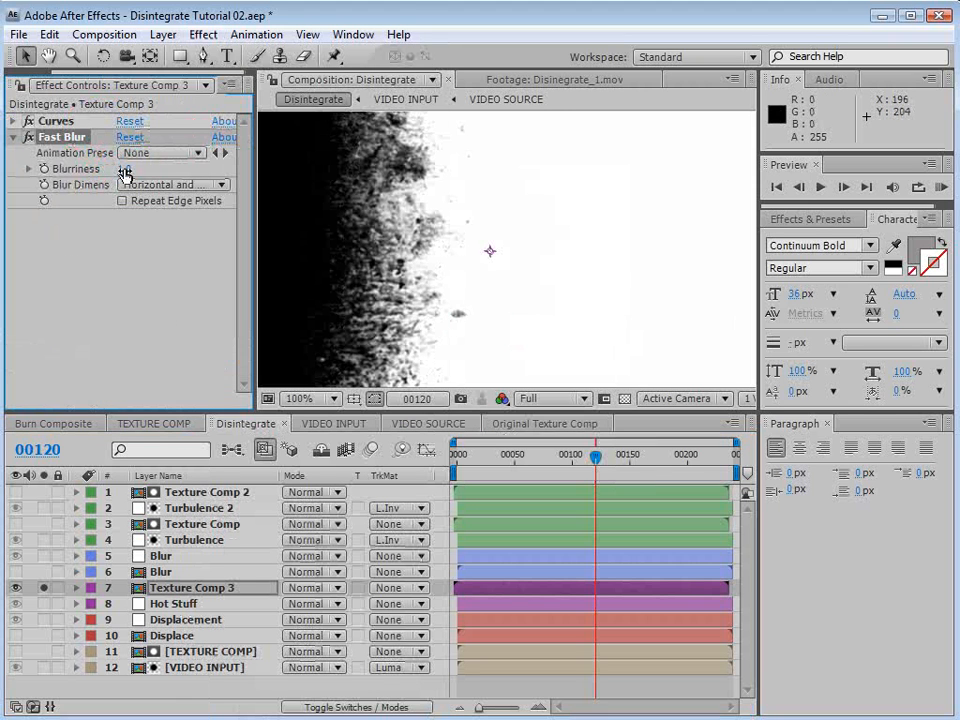
Apply Turbulent Displace to Texture Comp 3 and set its Size to 13.0.
{"action": "left_click", "coordinate": [205, 35]}
{"action": "mouse_move", "coordinate": [246, 268]}
{"action": "left_click", "coordinate": [519, 719]}
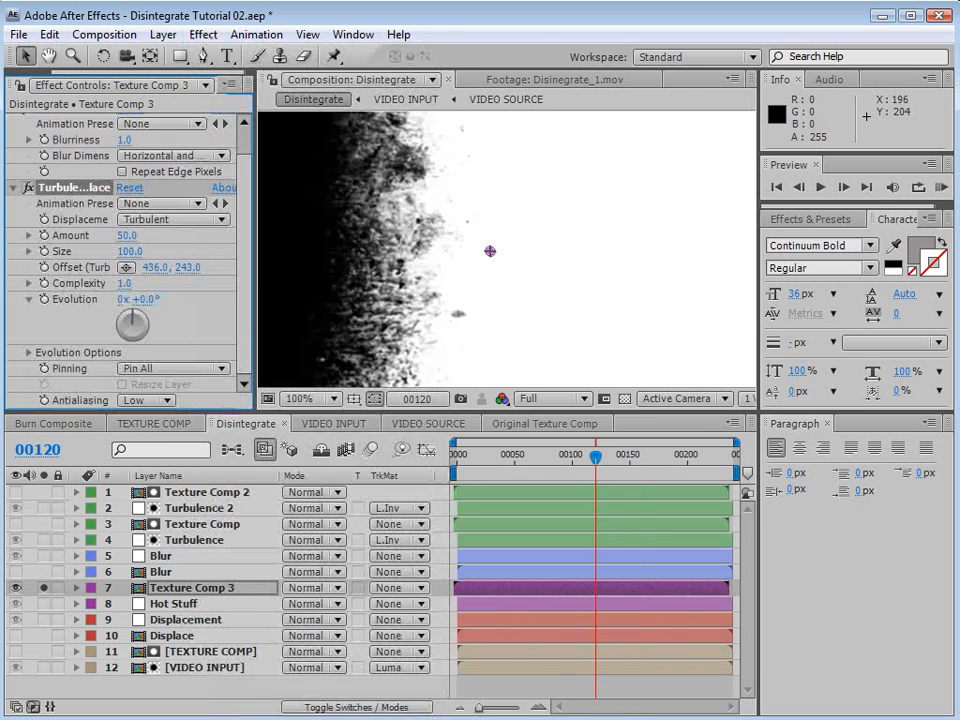
{"action": "left_click_drag", "start_coordinate": [138, 260], "coordinate": [46, 267]}
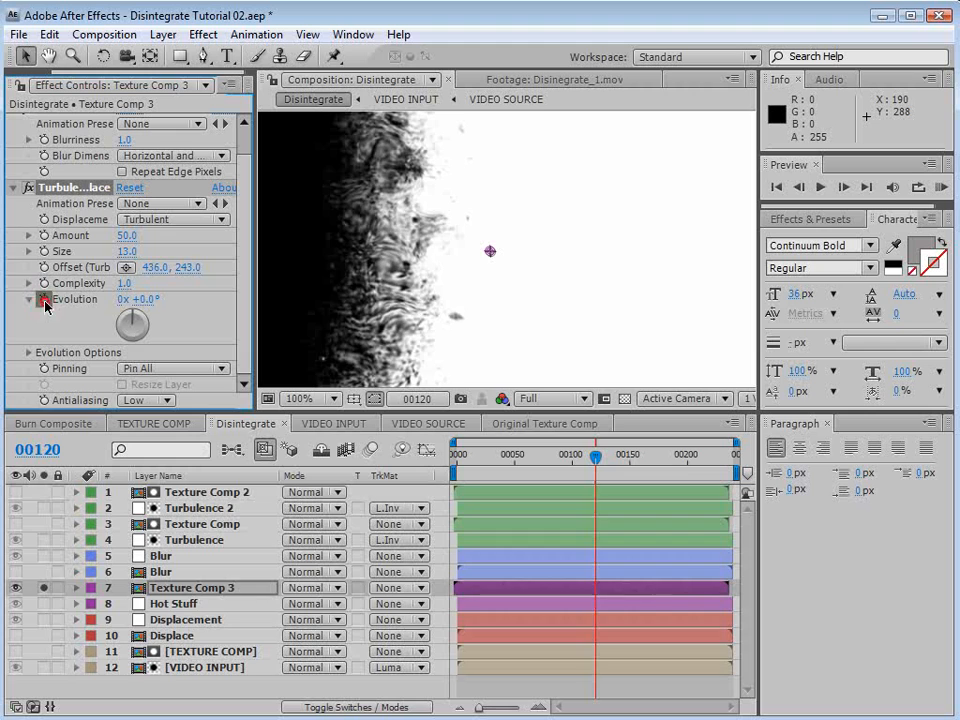
Drive Turbulent Displace's Evolution with the expression time*250 and check the moving texture edge up to frame 129.
{"action": "left_click", "coordinate": [44, 300], "text": "alt"}
{"action": "type", "text": "time*250"}
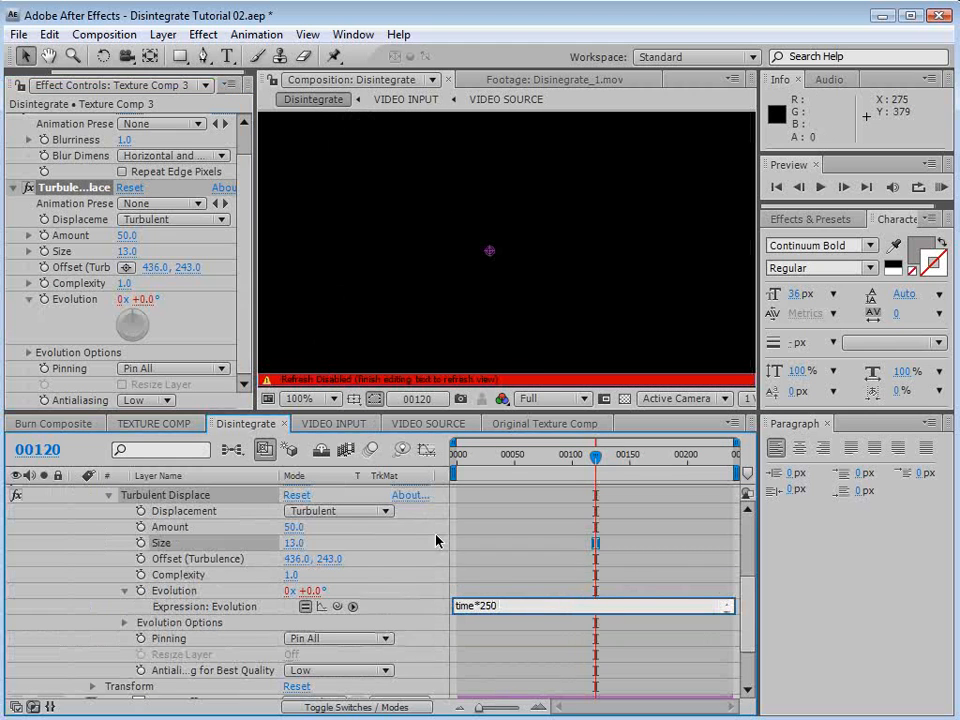
{"action": "left_click", "coordinate": [469, 583]}
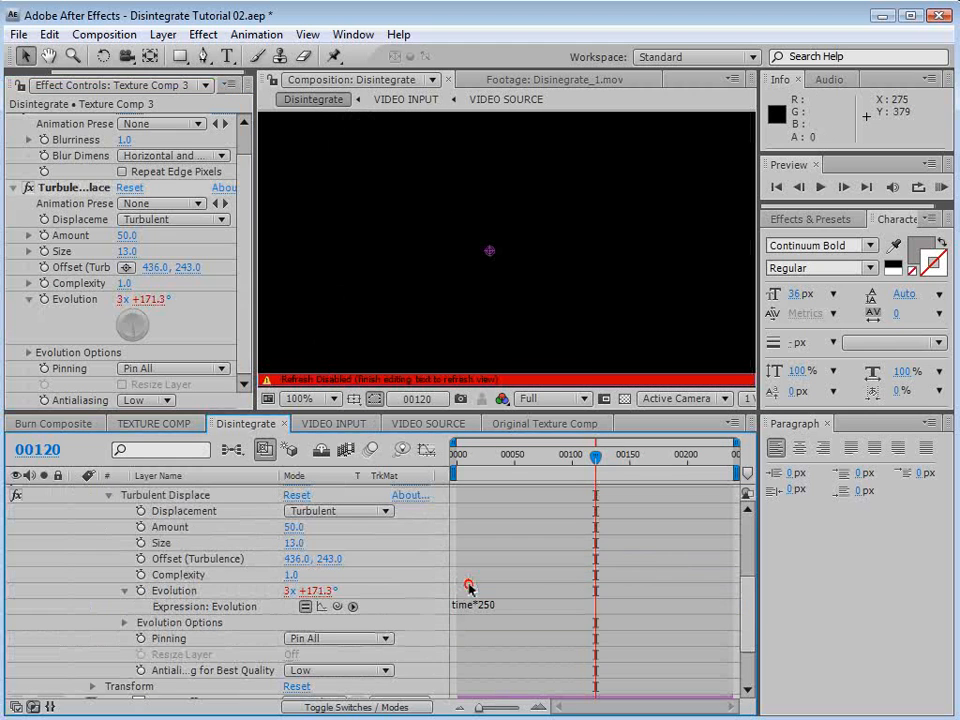
{"action": "left_click_drag", "start_coordinate": [747, 615], "coordinate": [742, 567]}
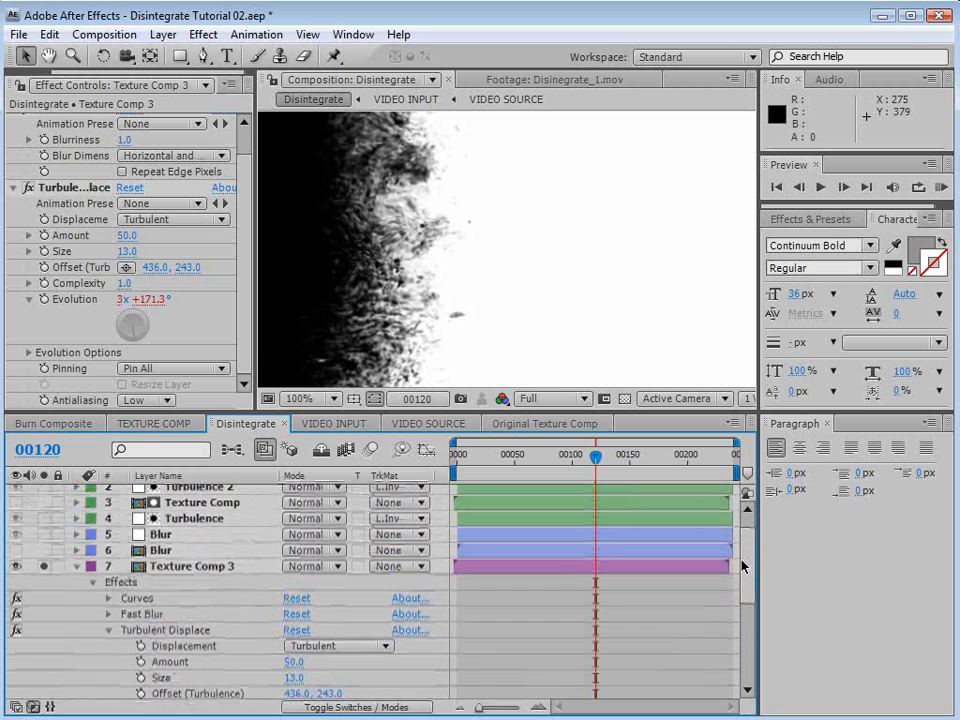
{"action": "left_click", "coordinate": [78, 568]}
{"action": "left_click_drag", "start_coordinate": [540, 456], "coordinate": [606, 462]}
{"action": "scroll", "coordinate": [519, 261], "scroll_direction": "down", "scroll_amount": 1}
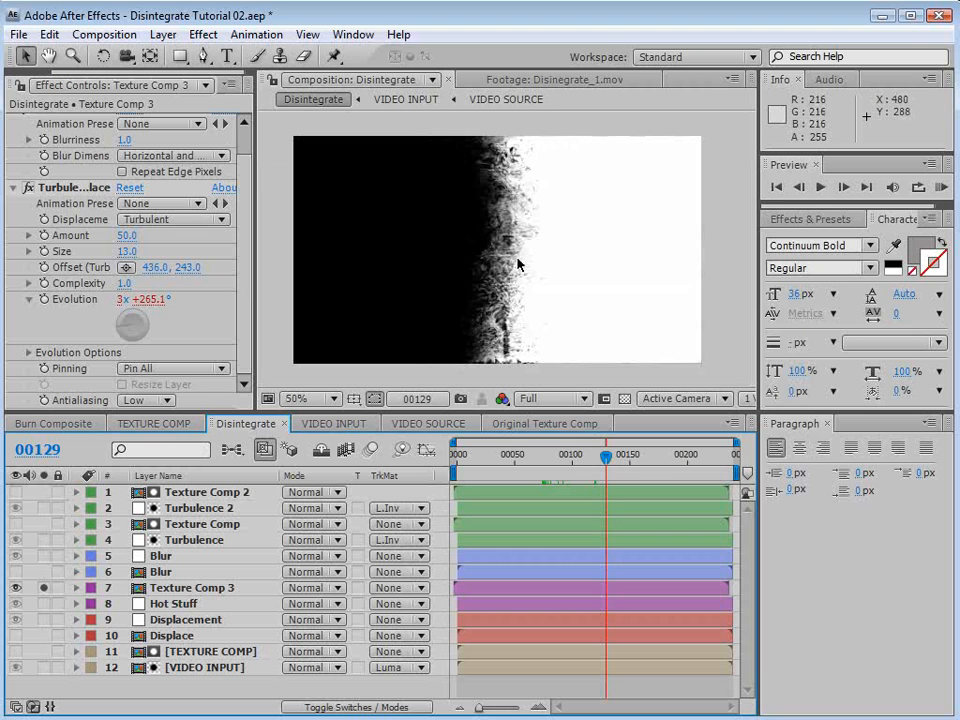
Turn off the Curves effect on Texture Comp 3 and apply Colorama to the layer.
{"action": "left_click", "coordinate": [168, 605]}
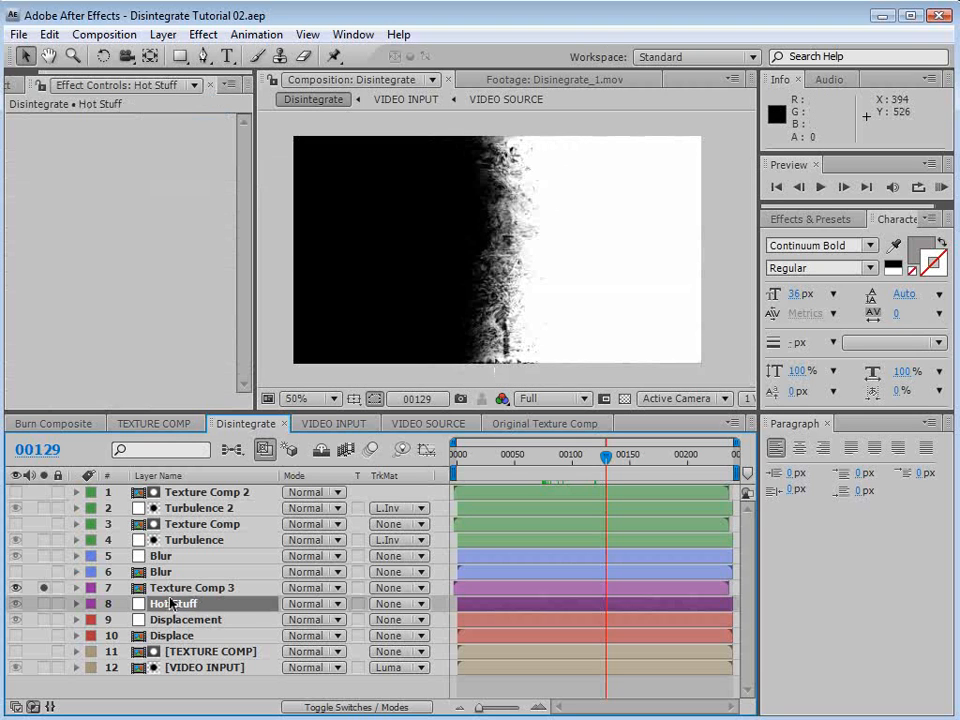
{"action": "left_click", "coordinate": [162, 587]}
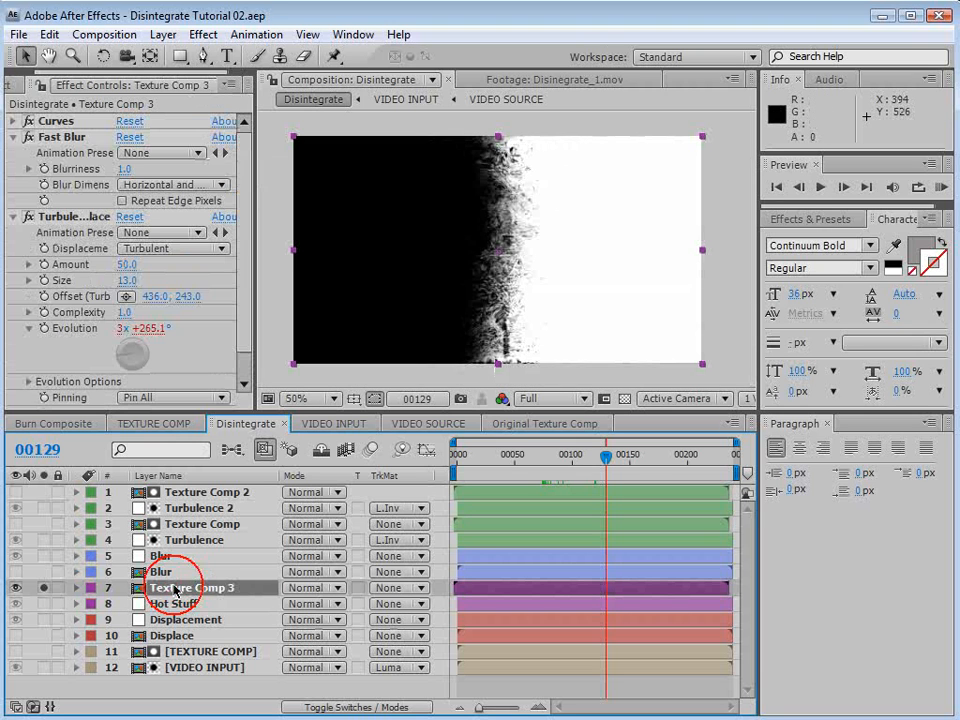
{"action": "left_click", "coordinate": [14, 137]}
{"action": "left_click", "coordinate": [13, 153]}
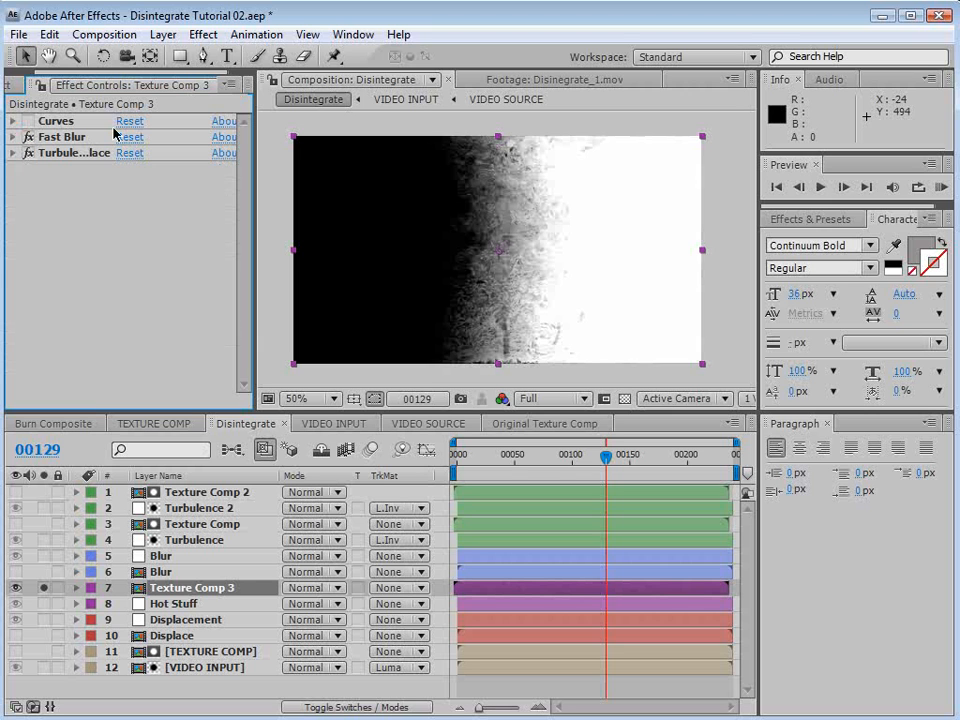
{"action": "left_click", "coordinate": [203, 34]}
{"action": "mouse_move", "coordinate": [242, 208]}
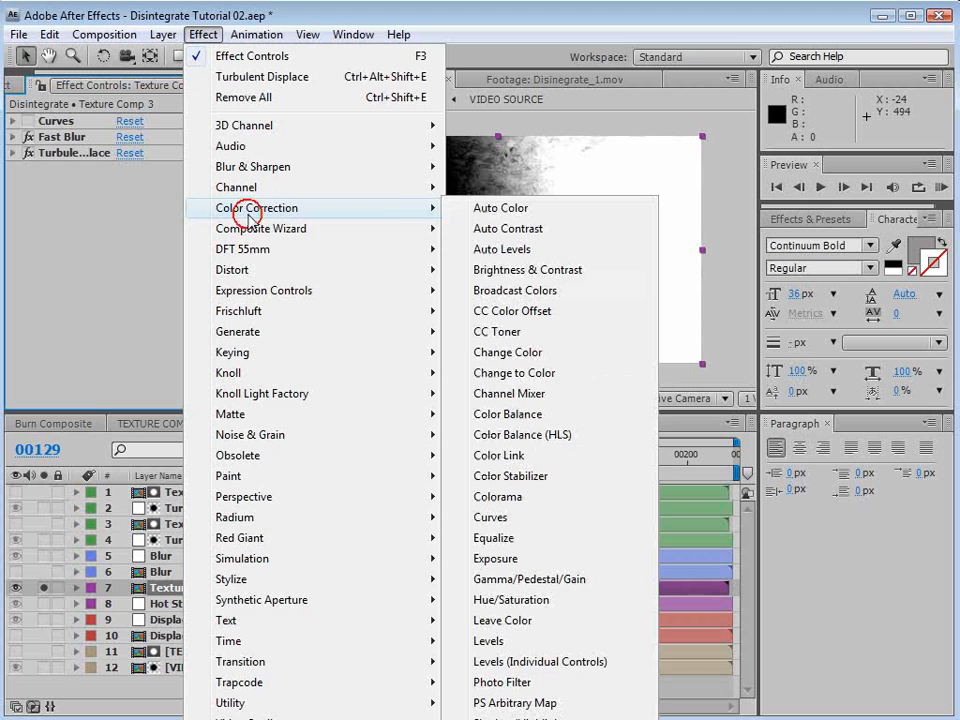
{"action": "left_click", "coordinate": [545, 498]}
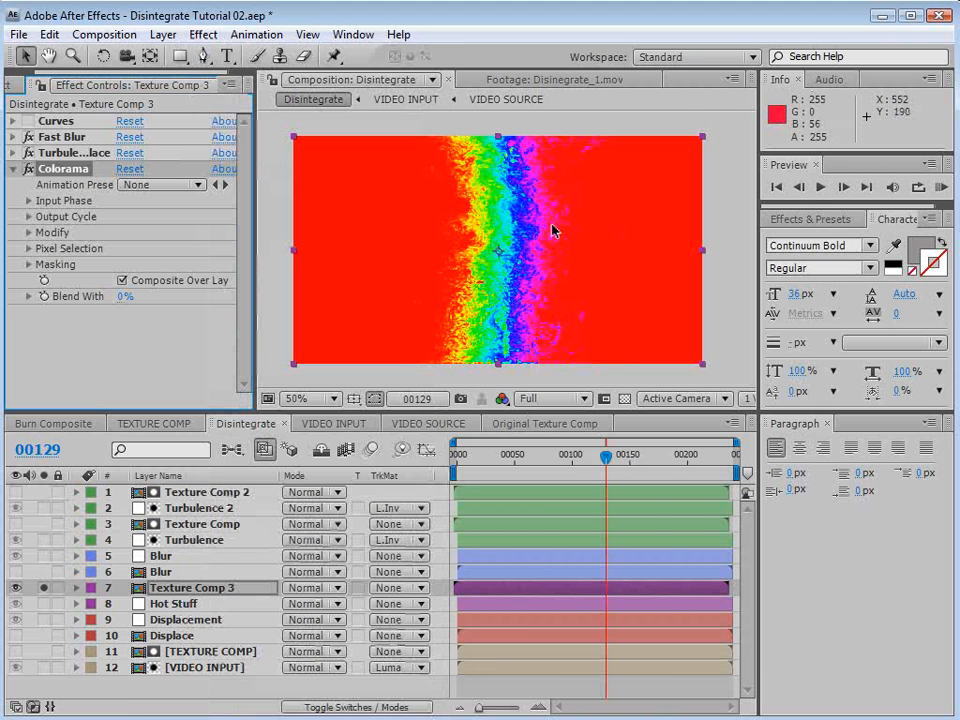
Set Colorama's Output Cycle palette to Ramp Grey and recolour the white marker at the top of the wheel black.
{"action": "left_click", "coordinate": [29, 217]}
{"action": "left_click", "coordinate": [166, 158]}
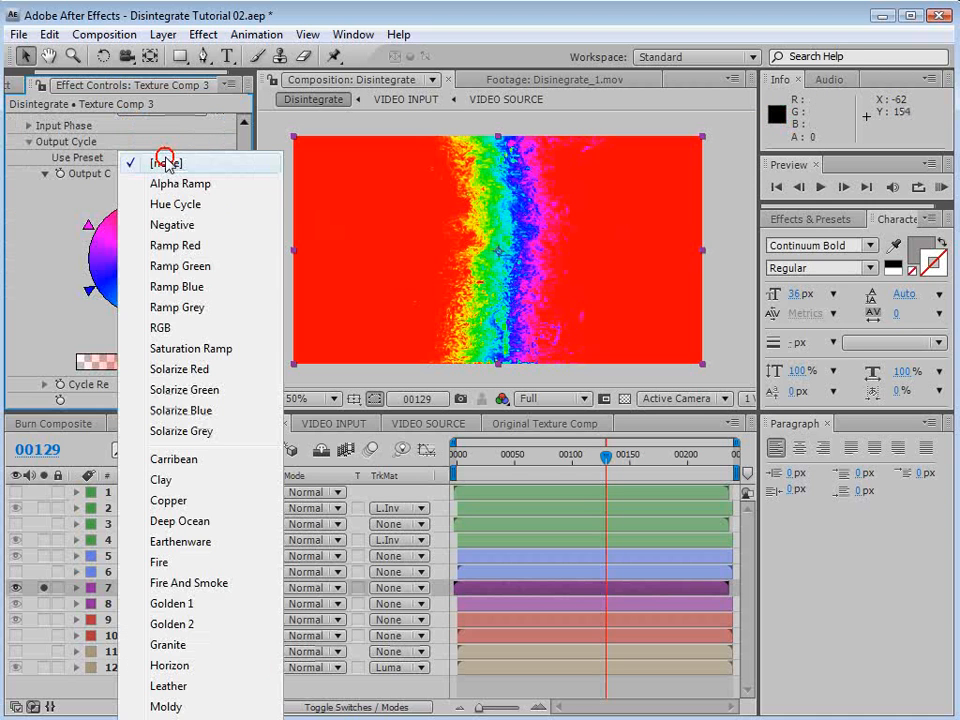
{"action": "left_click", "coordinate": [195, 307]}
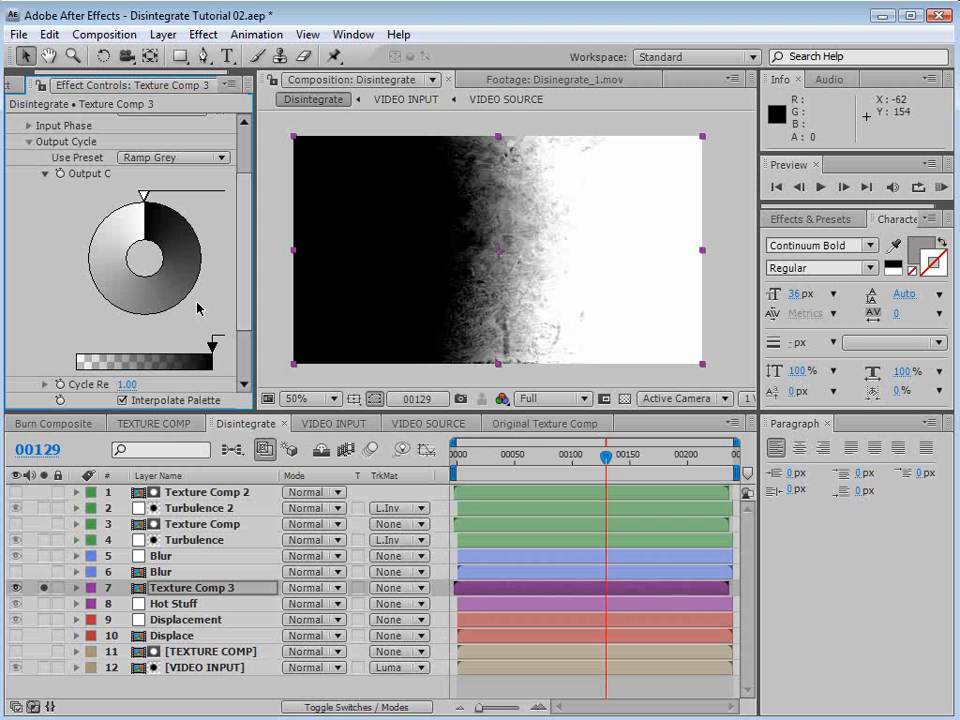
{"action": "double_click", "coordinate": [143, 196]}
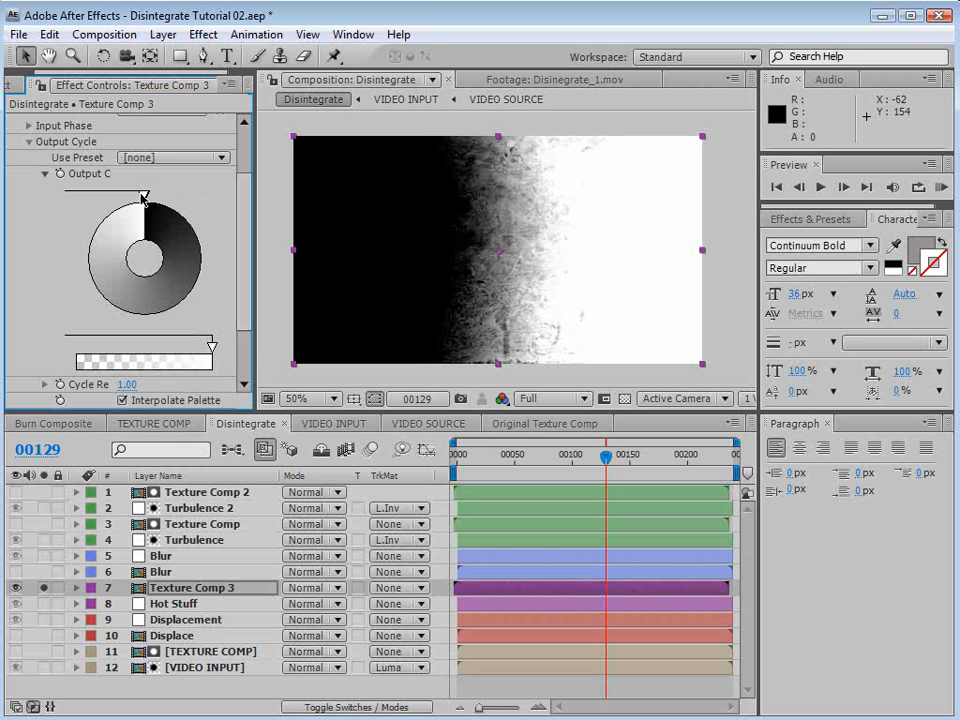
{"action": "left_click", "coordinate": [26, 201]}
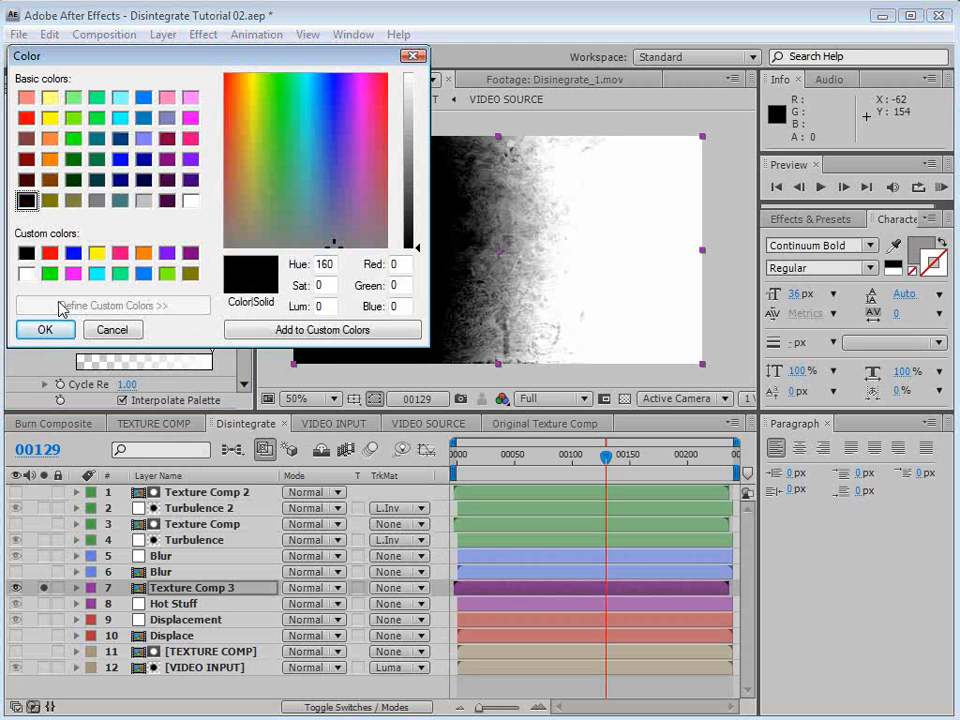
{"action": "left_click", "coordinate": [45, 329]}
Add a white marker at the bottom of Colorama's Output Cycle wheel, opposite the black one.
{"action": "left_click_drag", "start_coordinate": [255, 333], "coordinate": [307, 335]}
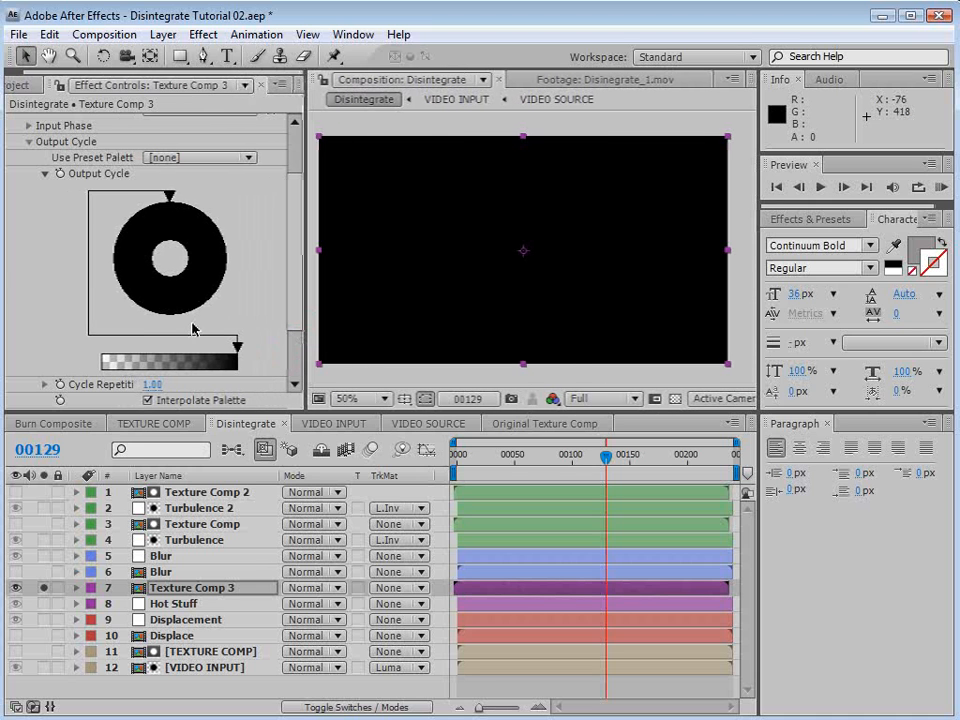
{"action": "double_click", "coordinate": [170, 322]}
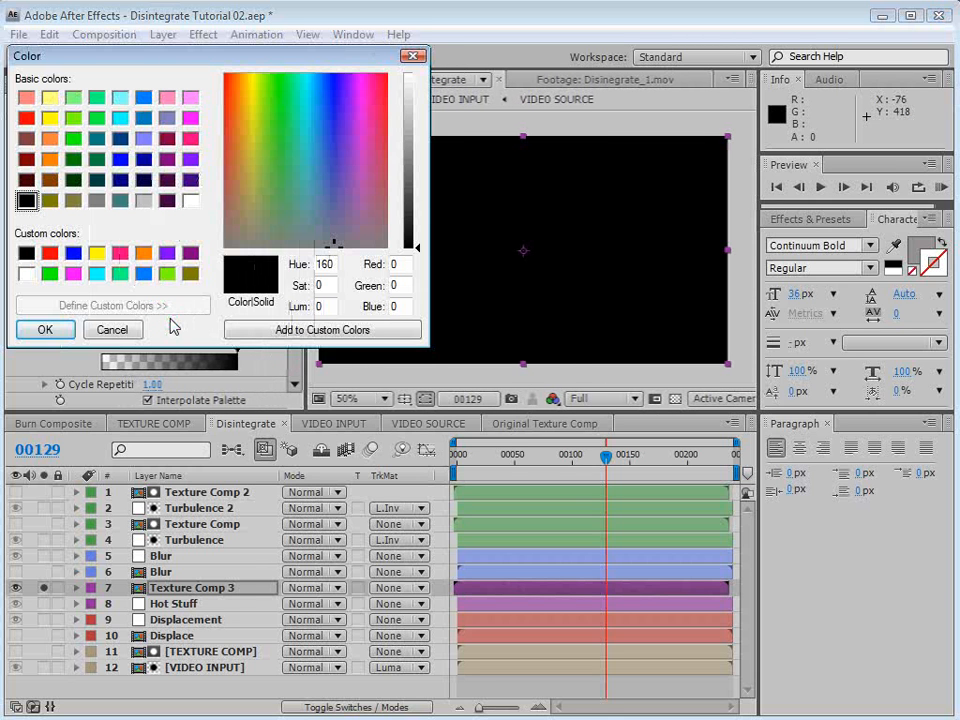
{"action": "left_click_drag", "start_coordinate": [421, 143], "coordinate": [420, 75]}
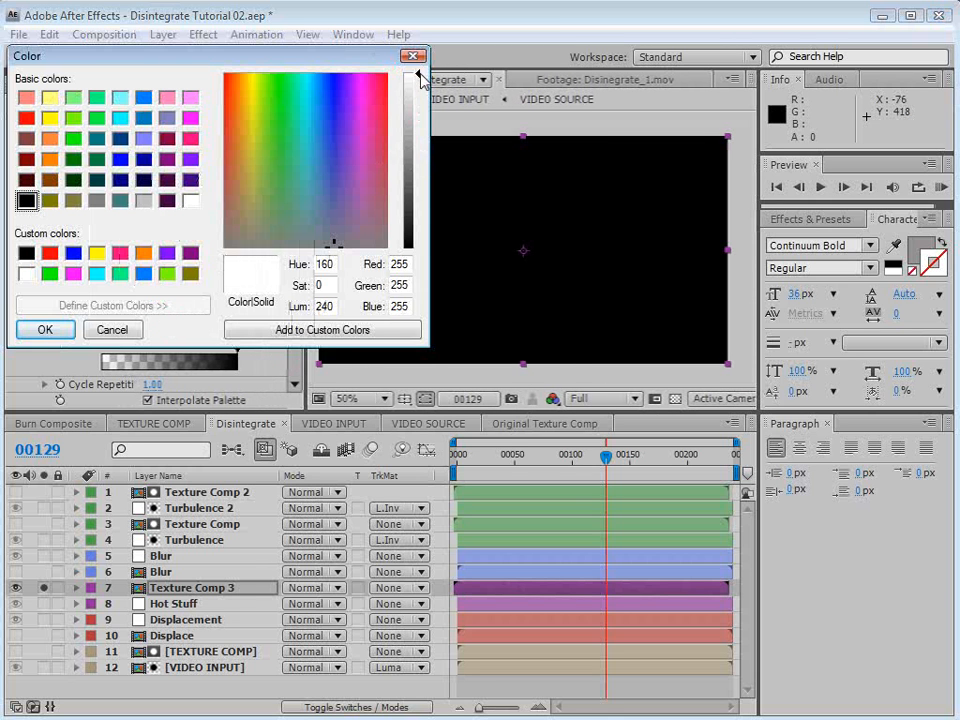
{"action": "left_click", "coordinate": [46, 330]}
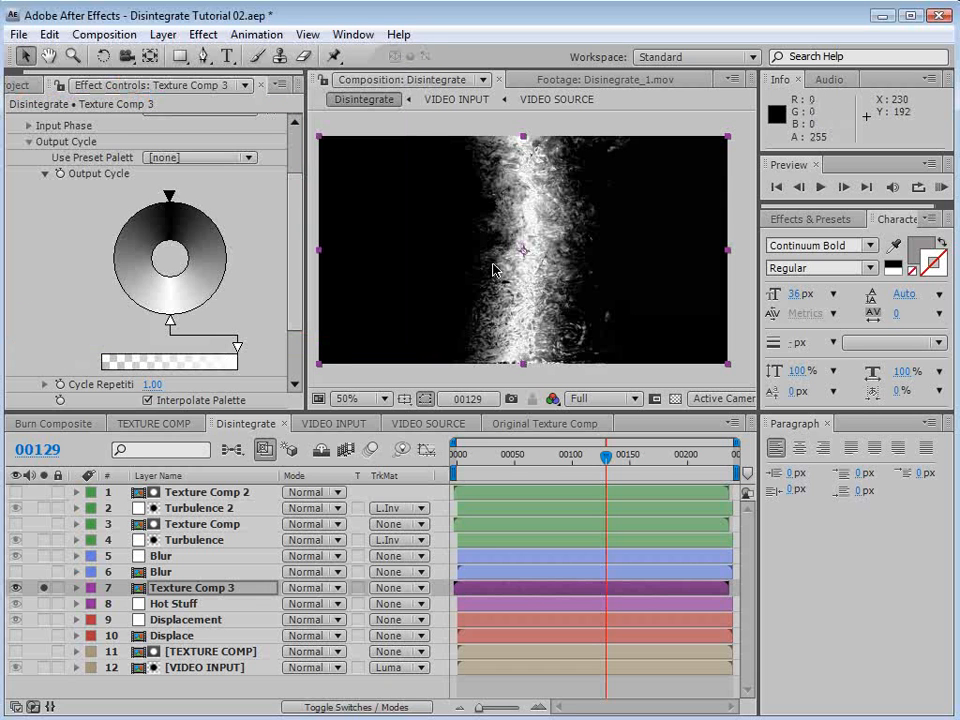
Compare the texture edge with Colorama switched off and on.
{"action": "left_click_drag", "start_coordinate": [289, 228], "coordinate": [296, 181]}
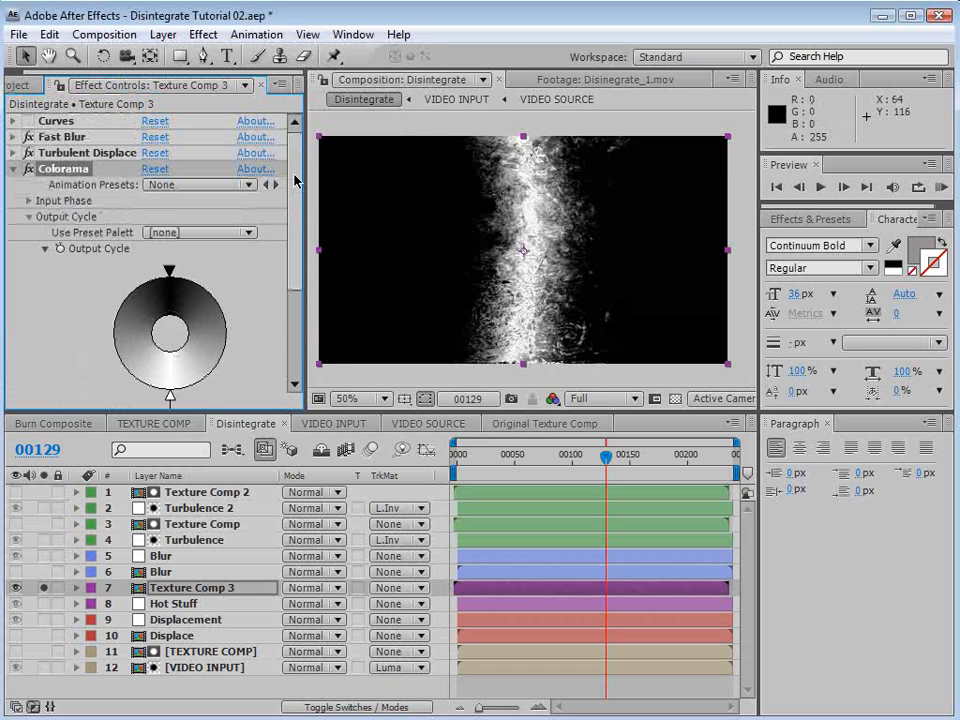
{"action": "left_click", "coordinate": [28, 169]}
{"action": "left_click", "coordinate": [28, 169]}
{"action": "left_click", "coordinate": [28, 169]}
{"action": "left_click", "coordinate": [28, 169]}
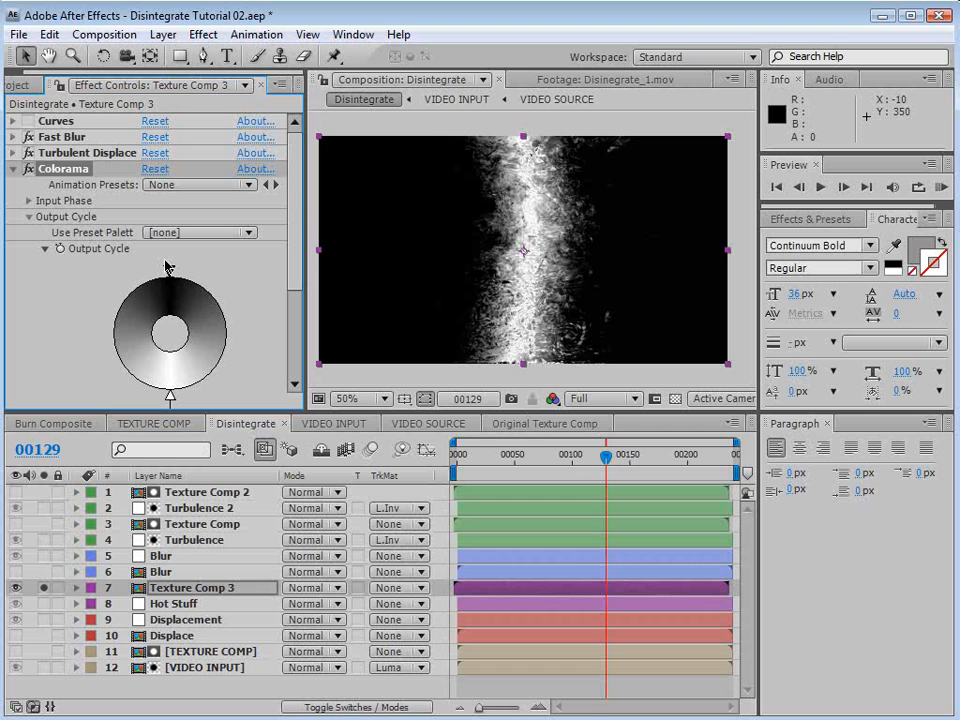
Add two black markers to Colorama's Output Cycle wheel, one on each side of the white marker.
{"action": "left_click", "coordinate": [117, 347]}
{"action": "left_click", "coordinate": [24, 197]}
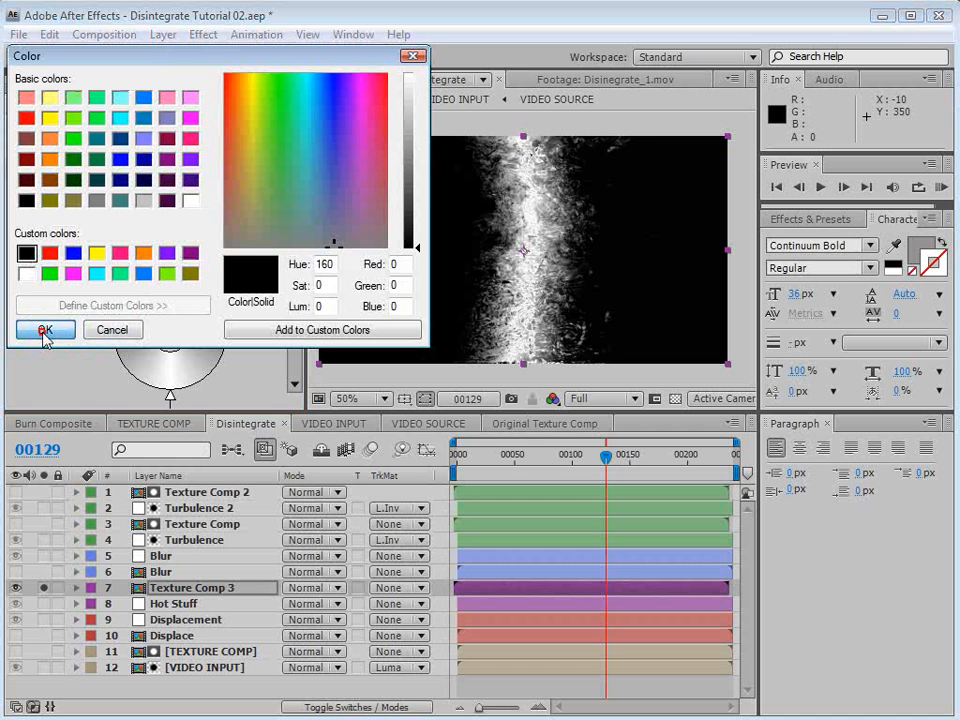
{"action": "left_click", "coordinate": [39, 330]}
{"action": "double_click", "coordinate": [221, 354]}
{"action": "left_click", "coordinate": [26, 254]}
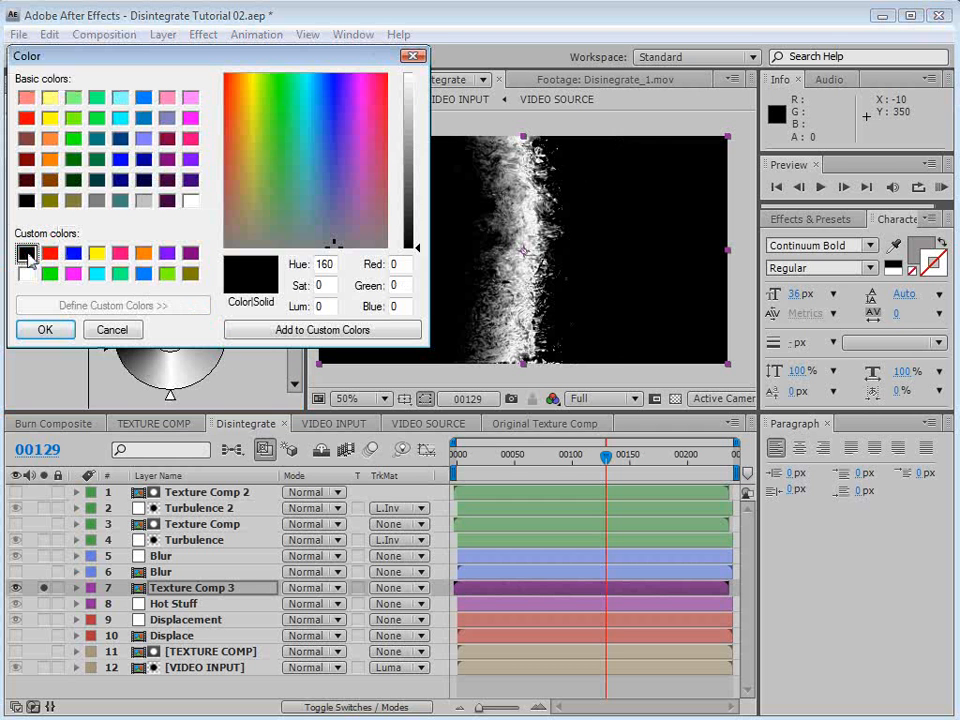
{"action": "left_click", "coordinate": [40, 326]}
Try different black marker positions on the Output Cycle wheel, ending with one near the white marker and the other at three o'clock.
{"action": "left_click_drag", "start_coordinate": [232, 346], "coordinate": [192, 393]}
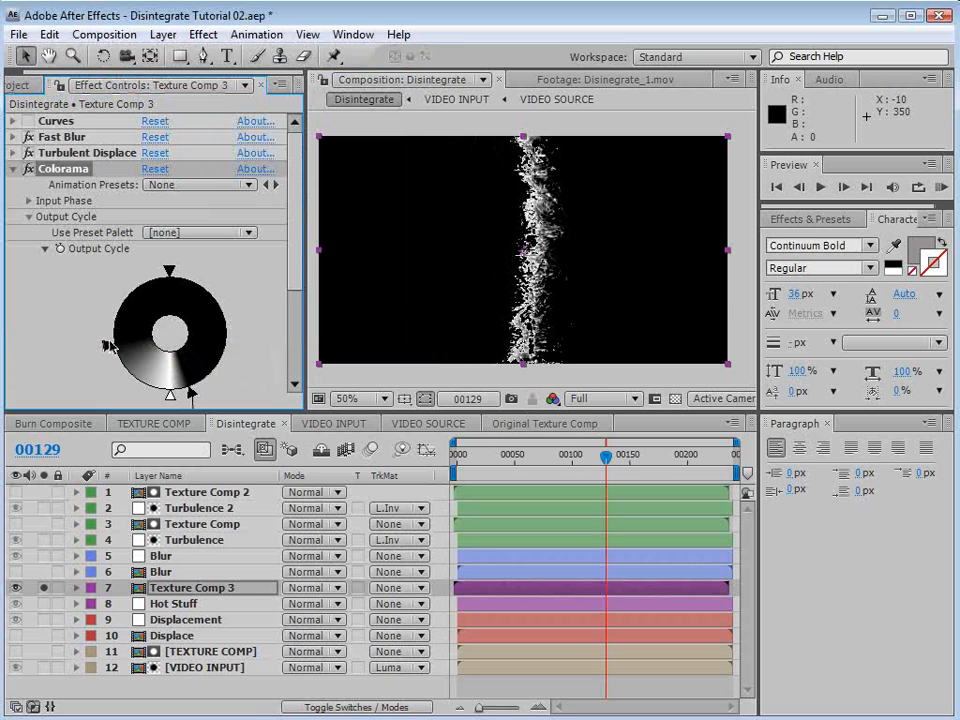
{"action": "scroll", "coordinate": [512, 293], "scroll_direction": "up", "scroll_amount": 2}
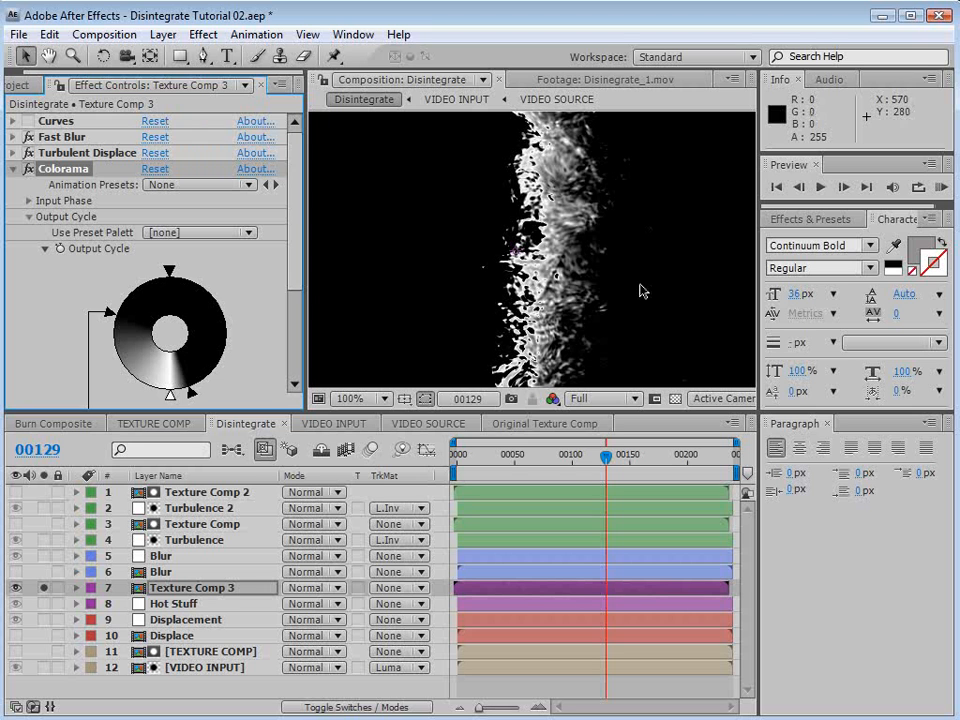
{"action": "mouse_move", "coordinate": [108, 316]}
{"action": "left_mouse_down"}
{"action": "mouse_move", "coordinate": [101, 369]}
{"action": "mouse_move", "coordinate": [140, 392]}
{"action": "mouse_move", "coordinate": [213, 383]}
{"action": "mouse_move", "coordinate": [226, 320]}
{"action": "mouse_move", "coordinate": [231, 333]}
{"action": "left_mouse_up"}
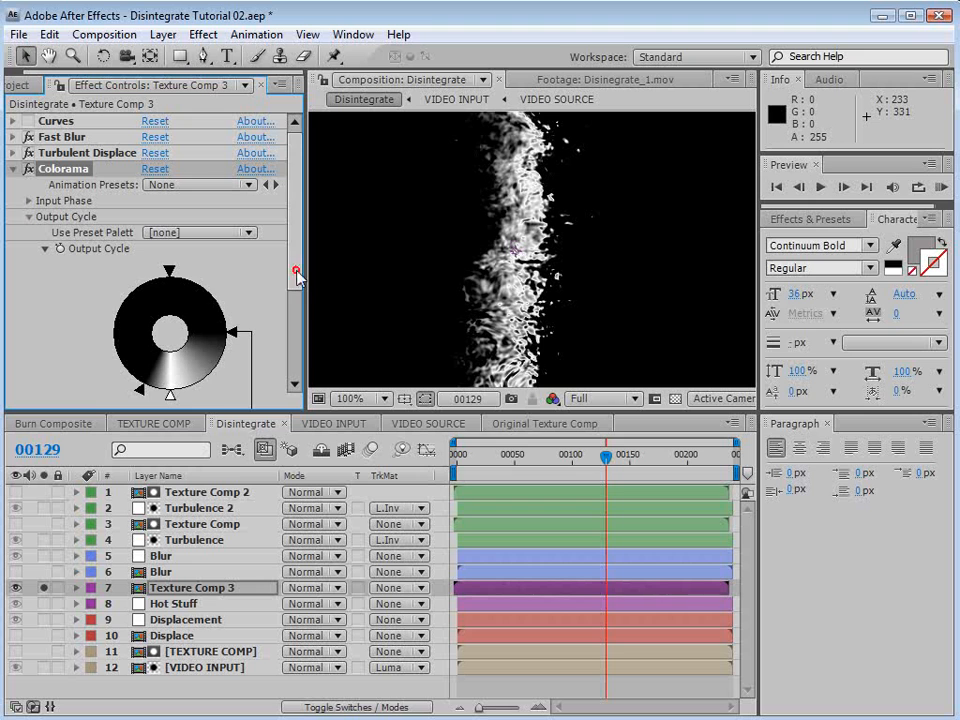
Set the Fast Blur Blurriness on Texture Comp 3 to 2.0.
{"action": "left_click", "coordinate": [11, 137]}
{"action": "left_click", "coordinate": [224, 167]}
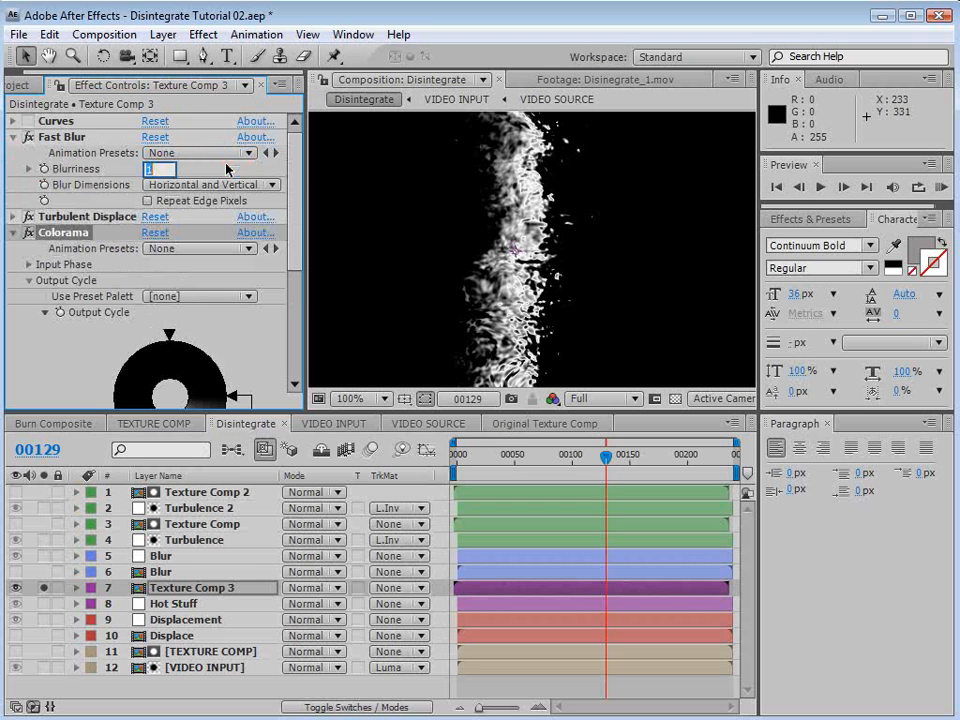
{"action": "key", "text": "Return"}
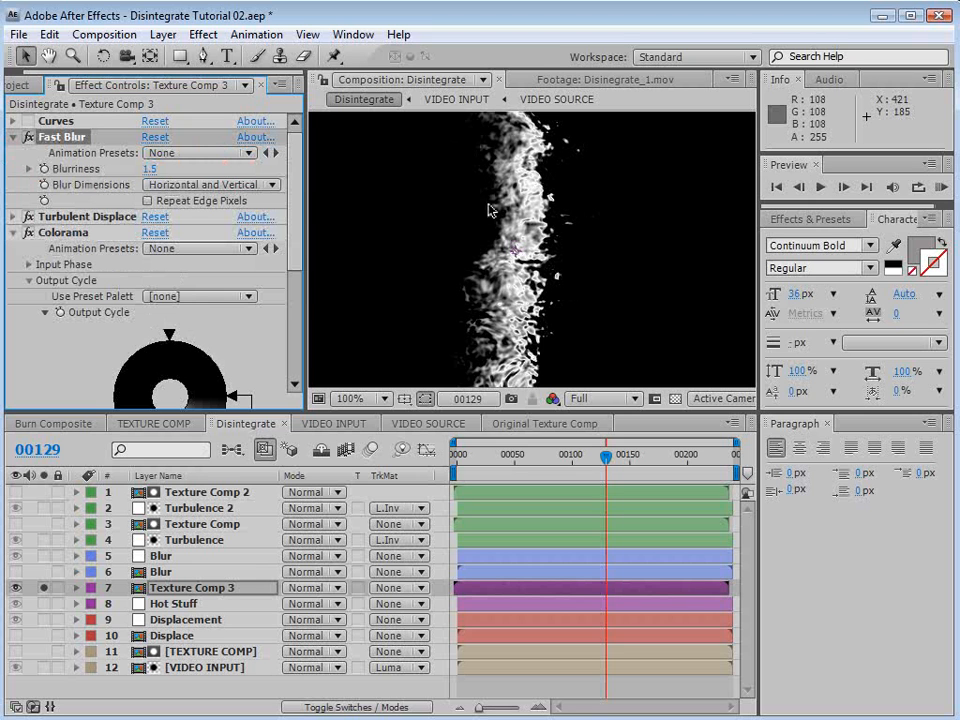
{"action": "mouse_move", "coordinate": [149, 170]}
{"action": "left_mouse_down"}
{"action": "mouse_move", "coordinate": [158, 174]}
{"action": "mouse_move", "coordinate": [142, 175]}
{"action": "mouse_move", "coordinate": [153, 177]}
{"action": "left_mouse_up"}
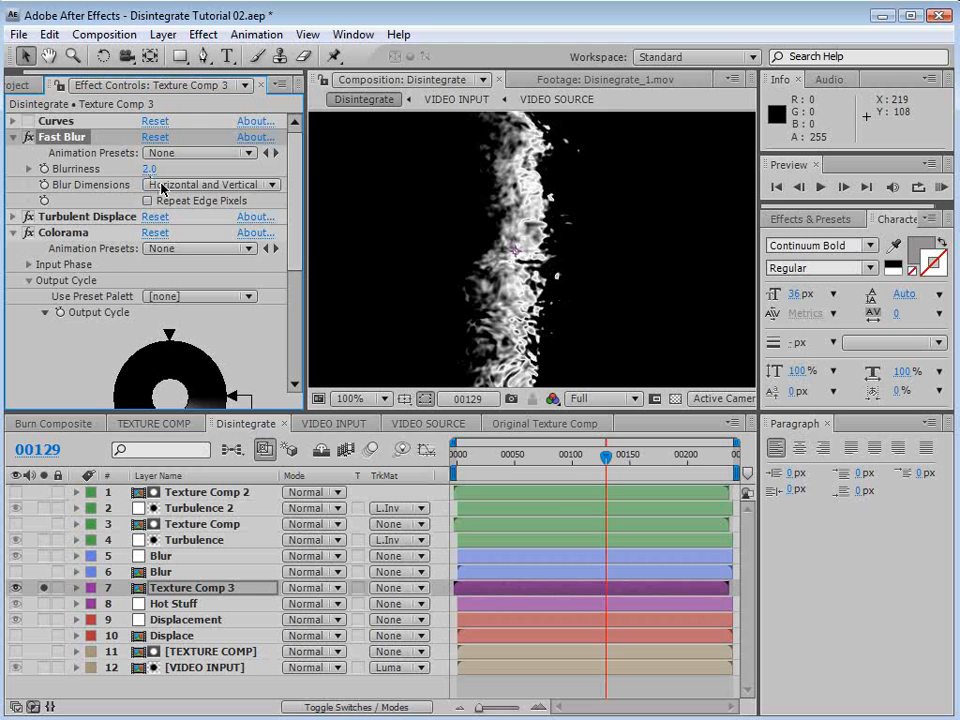
{"action": "left_click", "coordinate": [13, 138]}
{"action": "left_click", "coordinate": [13, 168]}
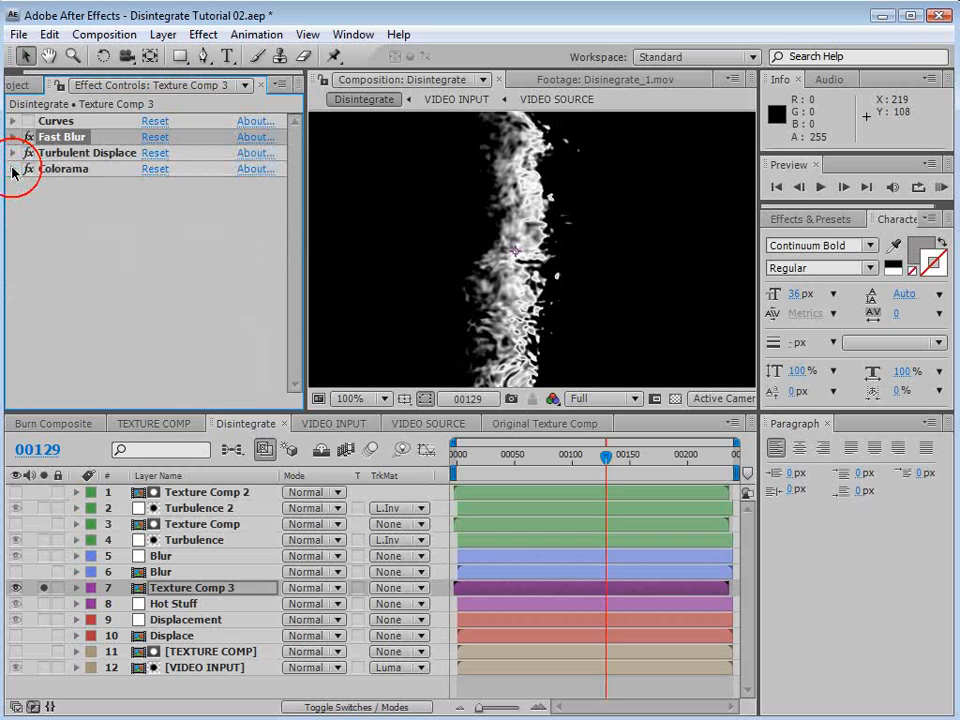
Narrow Colorama's white band by moving both side black markers closer to the white marker on the Output Cycle wheel.
{"action": "left_click", "coordinate": [188, 588]}
{"action": "key", "text": "comma"}
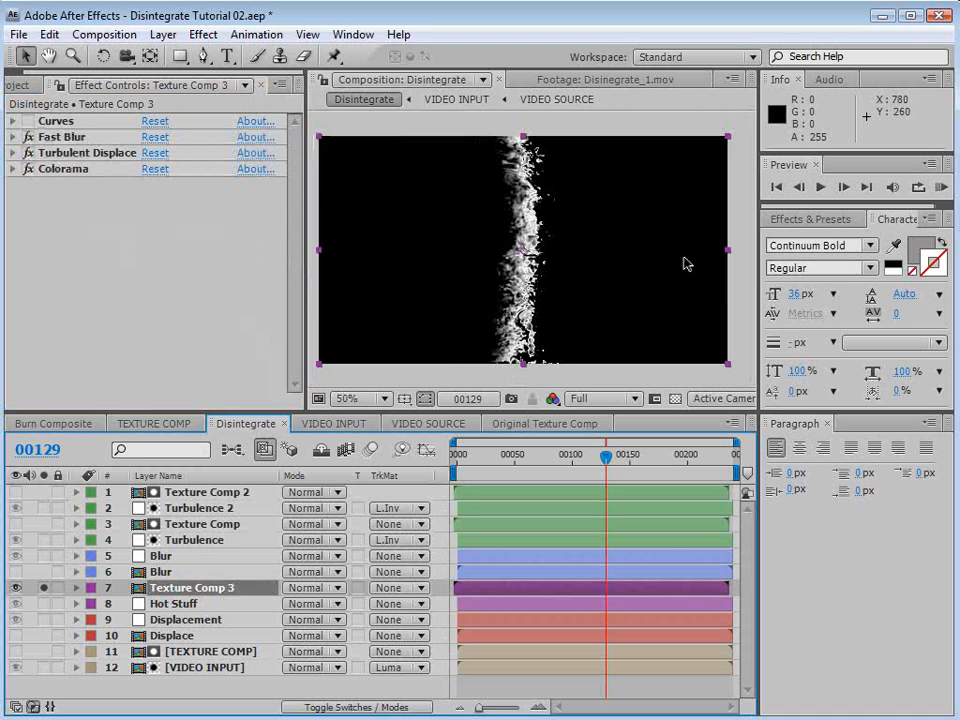
{"action": "key", "text": "period"}
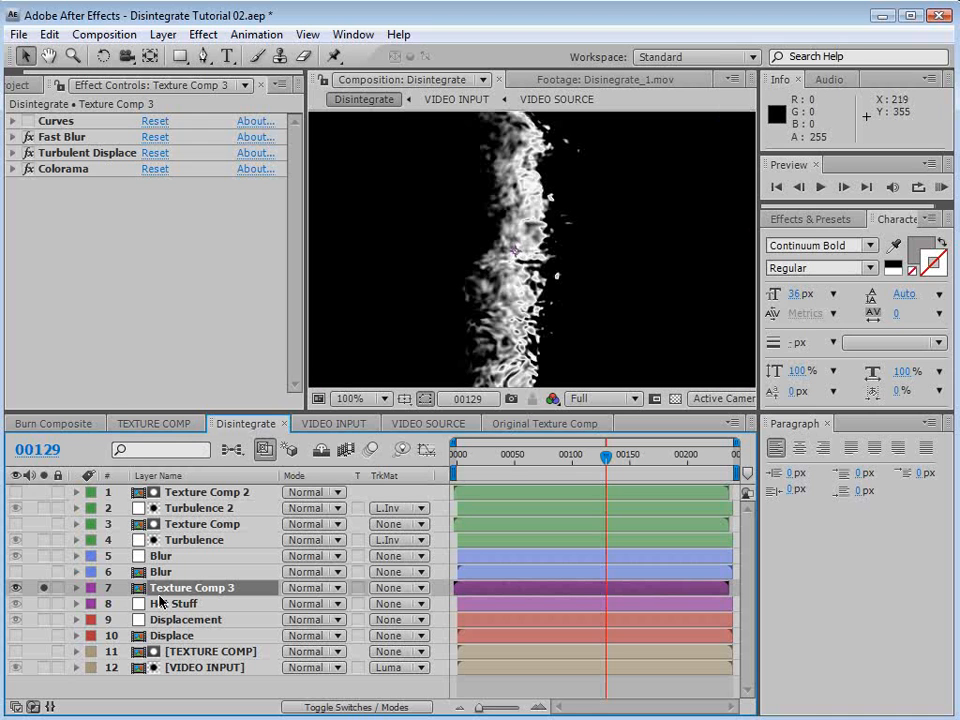
{"action": "left_click", "coordinate": [12, 168]}
{"action": "scroll", "coordinate": [137, 342], "scroll_direction": "down", "scroll_amount": 2}
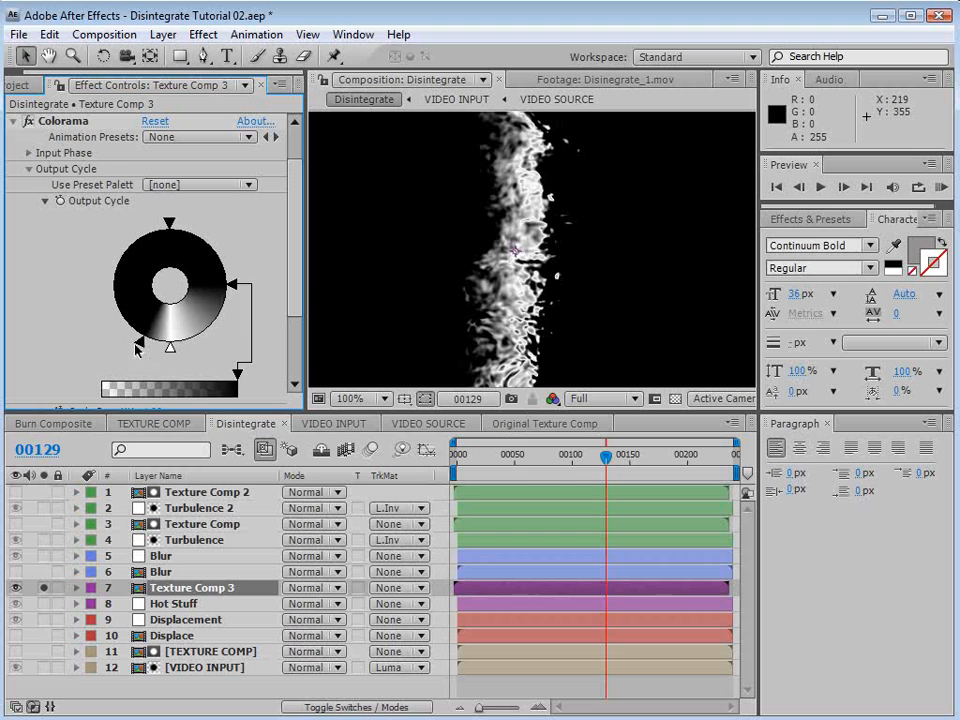
{"action": "mouse_move", "coordinate": [232, 286]}
{"action": "left_mouse_down"}
{"action": "mouse_move", "coordinate": [215, 355]}
{"action": "mouse_move", "coordinate": [220, 347]}
{"action": "left_mouse_up"}
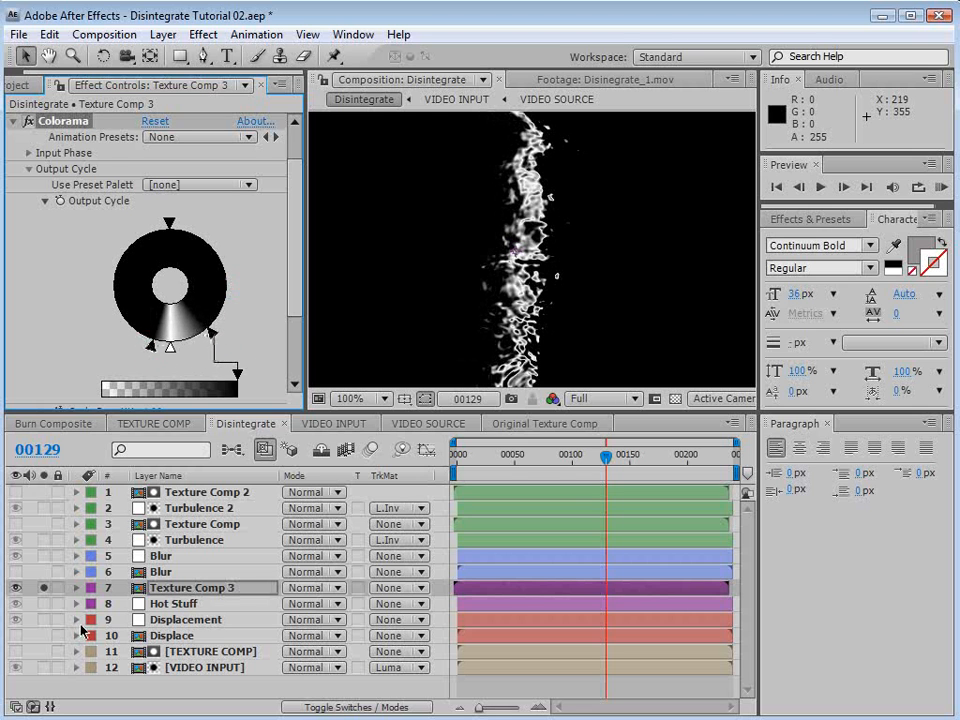
Unsolo and hide Texture Comp 3, and select the Hot Stuff layer.
{"action": "left_click", "coordinate": [44, 587]}
{"action": "left_click", "coordinate": [16, 587]}
{"action": "left_click", "coordinate": [173, 603]}
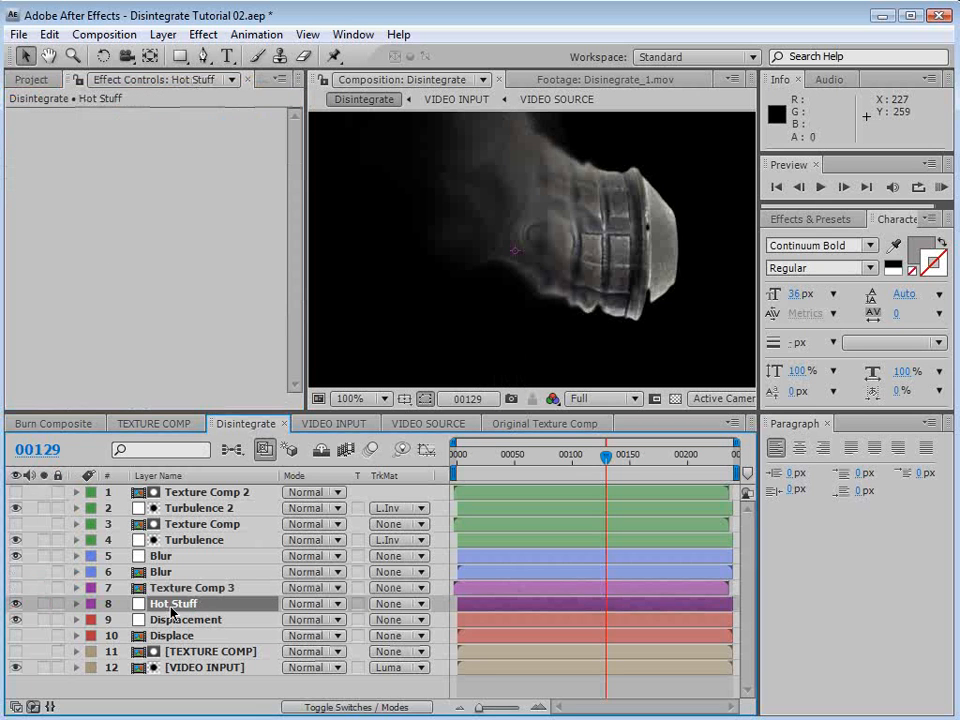
Apply Curves to the Hot Stuff layer and shape its colour channels, pulling the Blue curve down, for a bright orange fire look.
{"action": "left_click", "coordinate": [203, 34]}
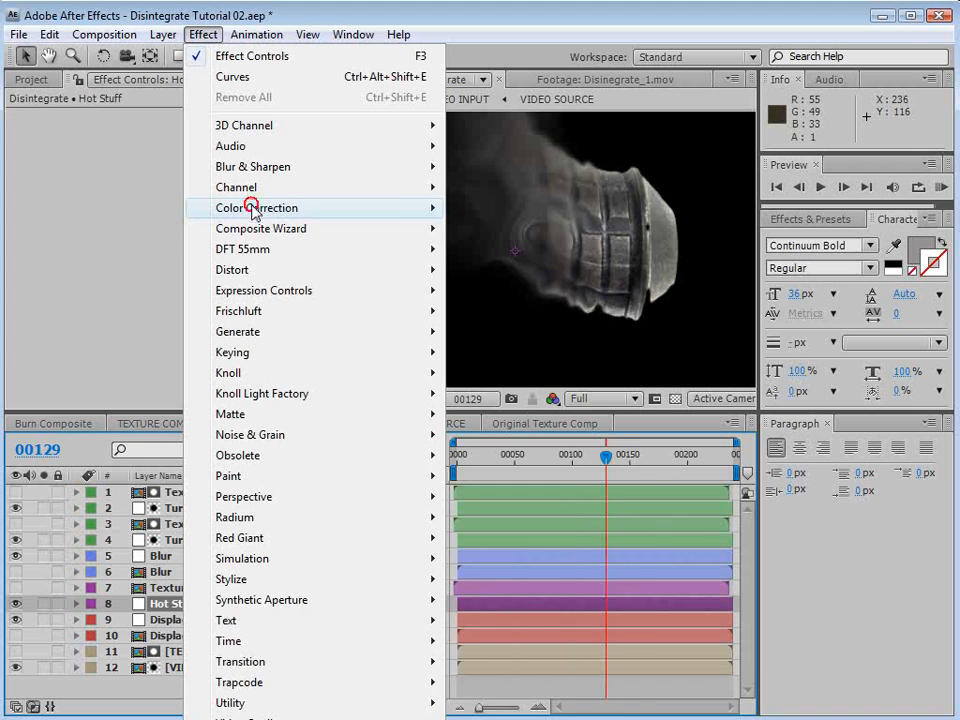
{"action": "mouse_move", "coordinate": [253, 208]}
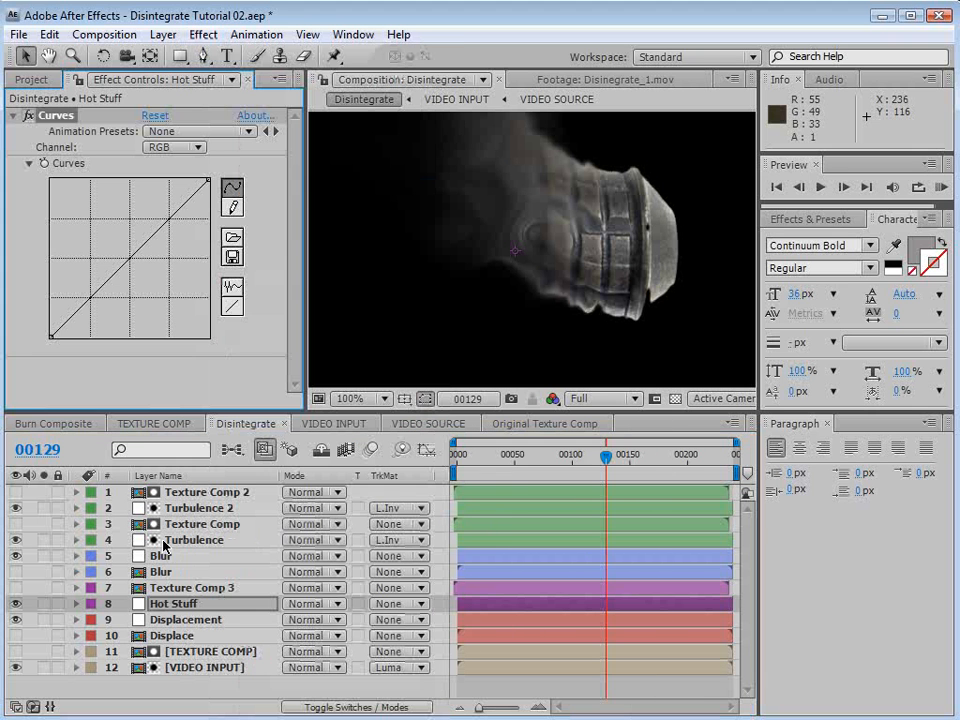
{"action": "left_click", "coordinate": [174, 606]}
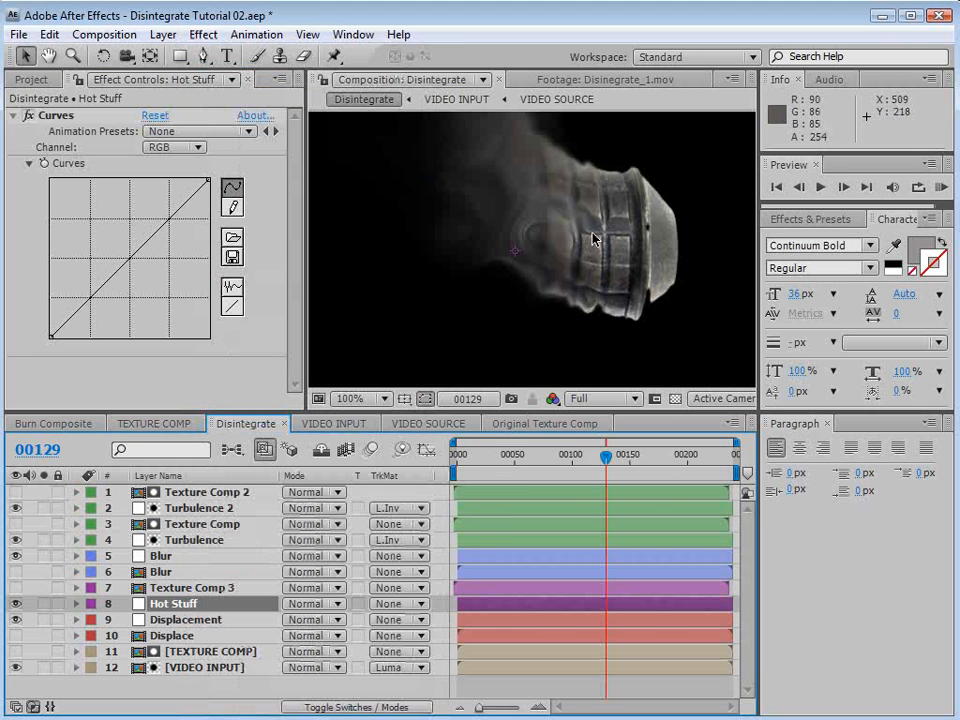
{"action": "left_click_drag", "start_coordinate": [115, 268], "coordinate": [166, 254]}
{"action": "left_click", "coordinate": [175, 147]}
{"action": "left_click", "coordinate": [180, 174]}
{"action": "left_click", "coordinate": [178, 147]}
{"action": "left_click", "coordinate": [186, 189]}
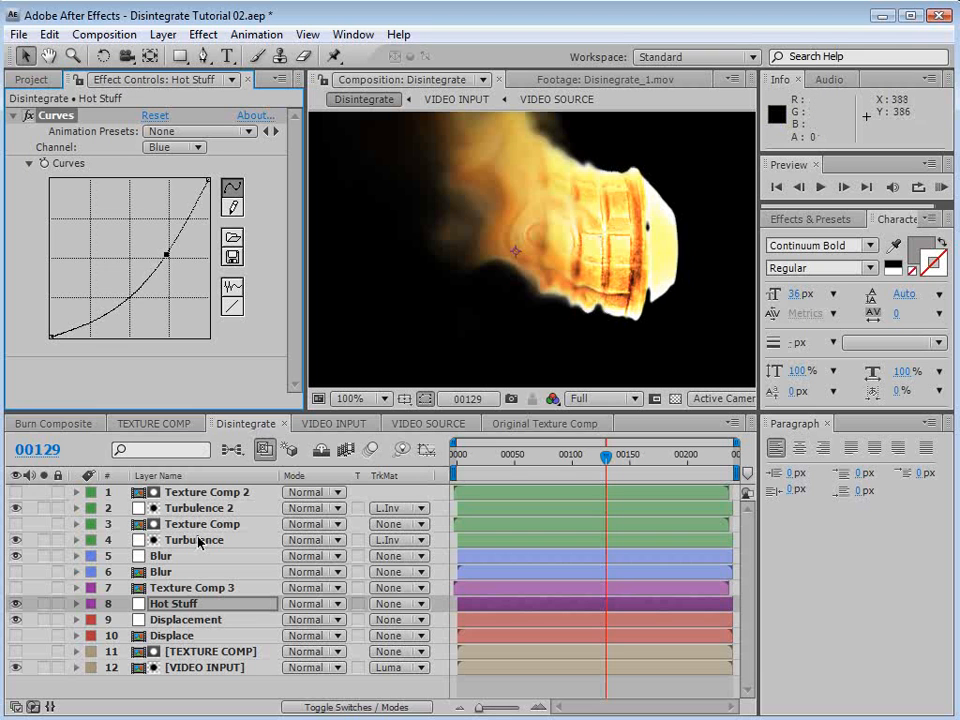
Set Hot Stuff's track matte to Luma Matte "Texture Comp 3" and slide Texture Comp 3 slightly earlier in time.
{"action": "left_click", "coordinate": [395, 604]}
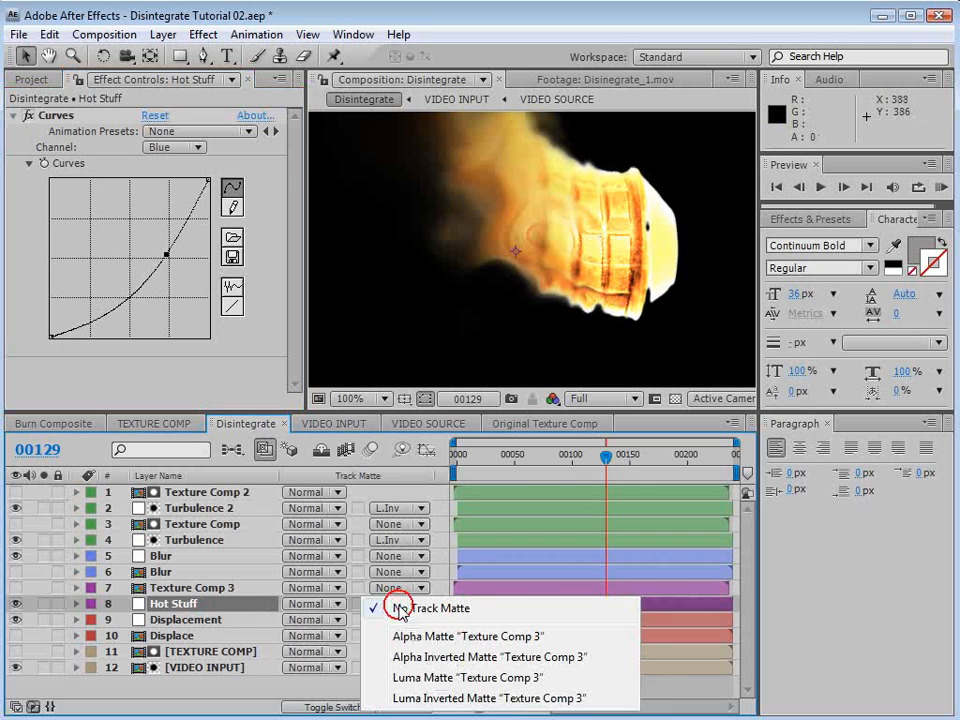
{"action": "left_click", "coordinate": [478, 678]}
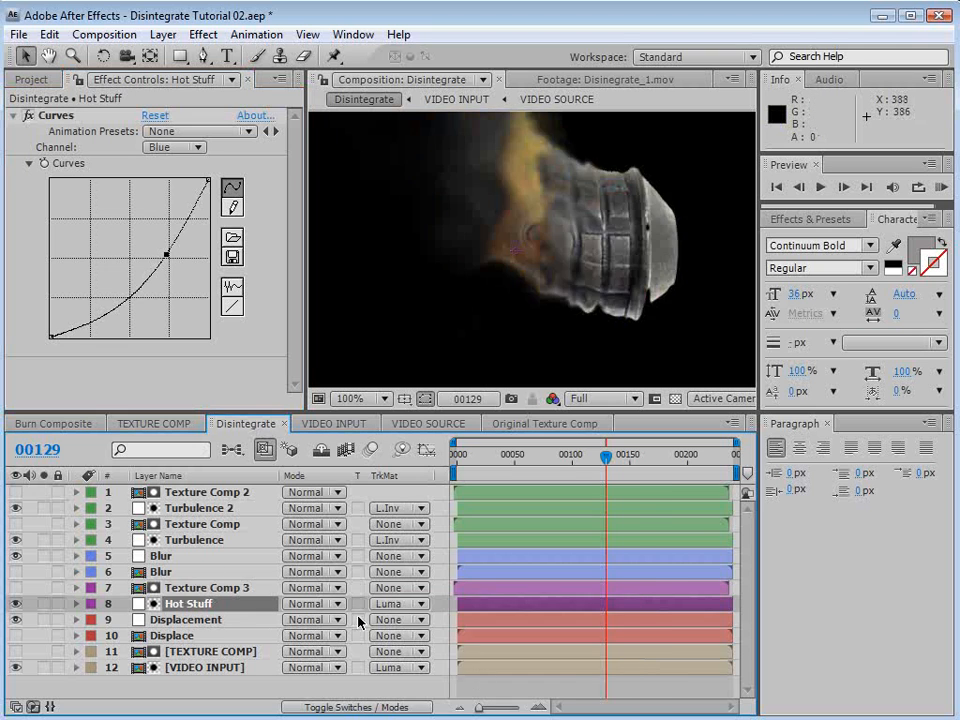
{"action": "left_click", "coordinate": [199, 590]}
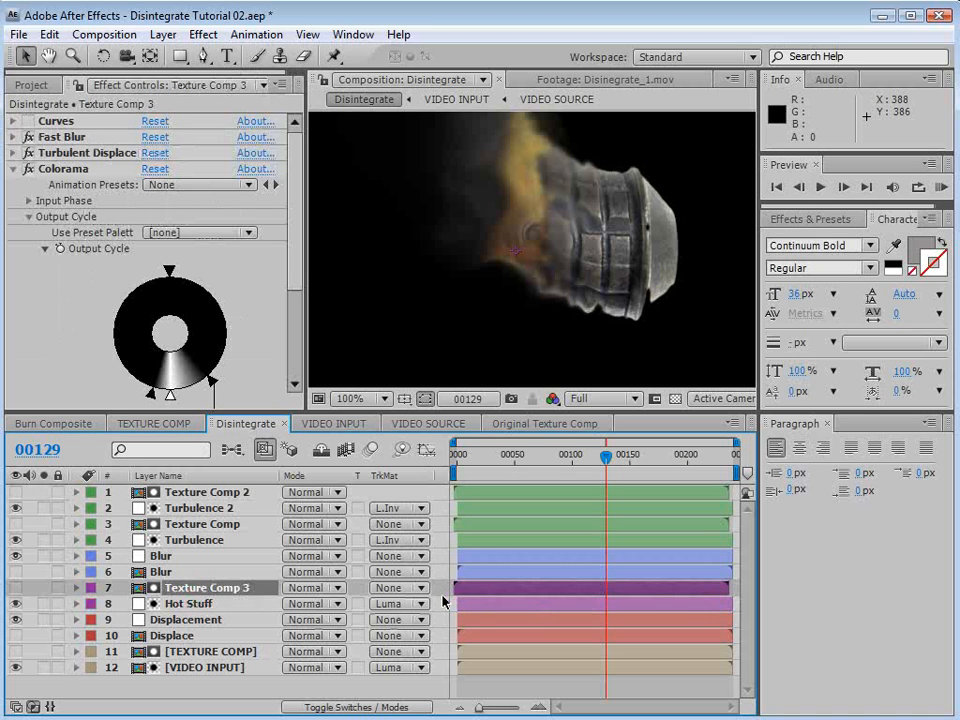
{"action": "mouse_move", "coordinate": [465, 592]}
{"action": "left_mouse_down"}
{"action": "mouse_move", "coordinate": [476, 591]}
{"action": "mouse_move", "coordinate": [465, 600]}
{"action": "left_mouse_up"}
{"action": "mouse_move", "coordinate": [606, 456]}
{"action": "left_mouse_down"}
{"action": "mouse_move", "coordinate": [560, 475]}
{"action": "mouse_move", "coordinate": [601, 478]}
{"action": "mouse_move", "coordinate": [604, 458]}
{"action": "mouse_move", "coordinate": [620, 462]}
{"action": "mouse_move", "coordinate": [606, 470]}
{"action": "left_mouse_up"}
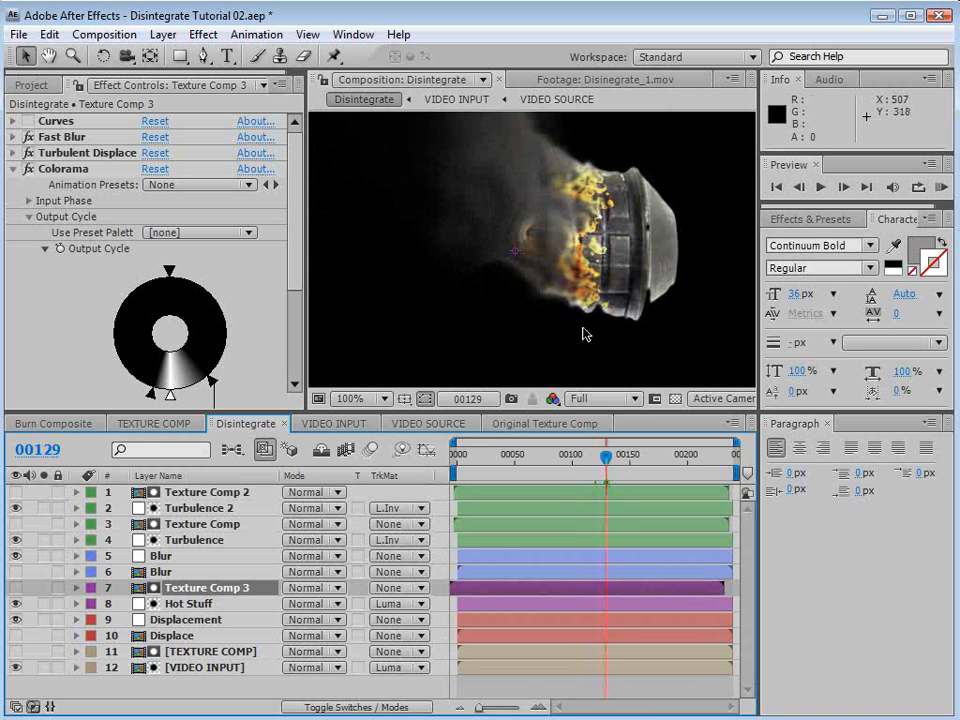
Compare the burning edge at 200% zoom with the Blur adjustment layer switched off and on.
{"action": "key", "text": "period"}
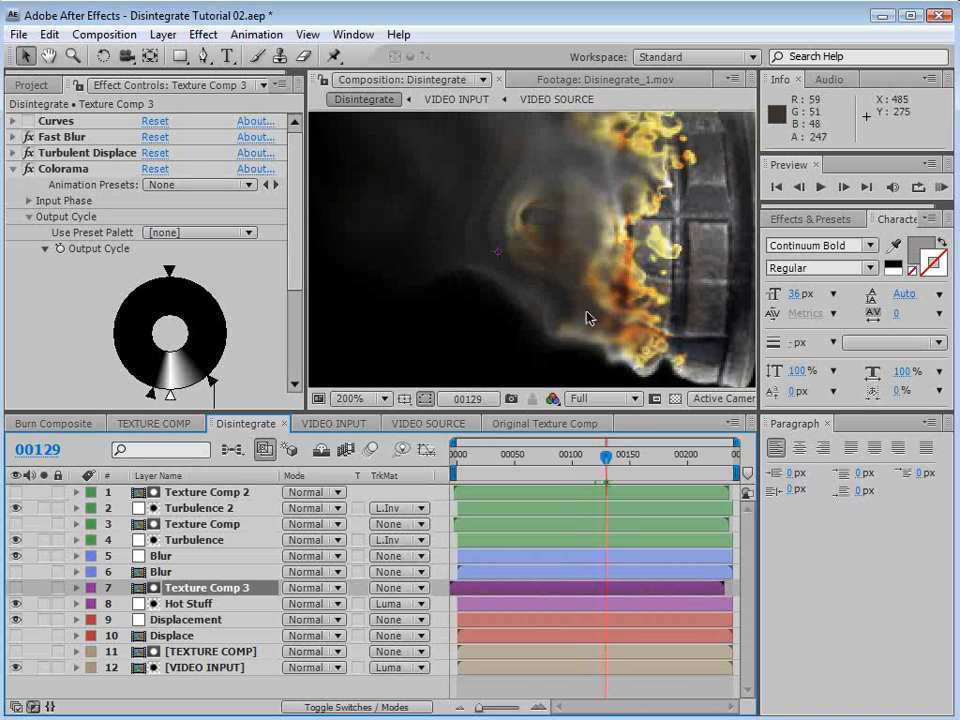
{"action": "left_click", "coordinate": [155, 560]}
{"action": "left_click", "coordinate": [16, 557]}
{"action": "left_click", "coordinate": [16, 557]}
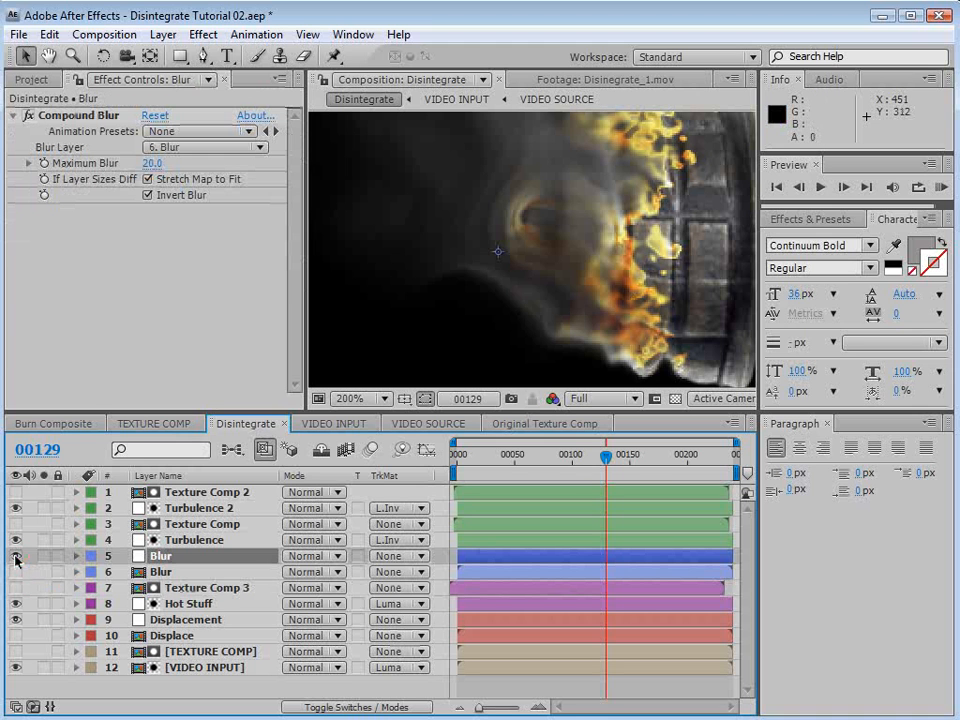
{"action": "left_click", "coordinate": [16, 557]}
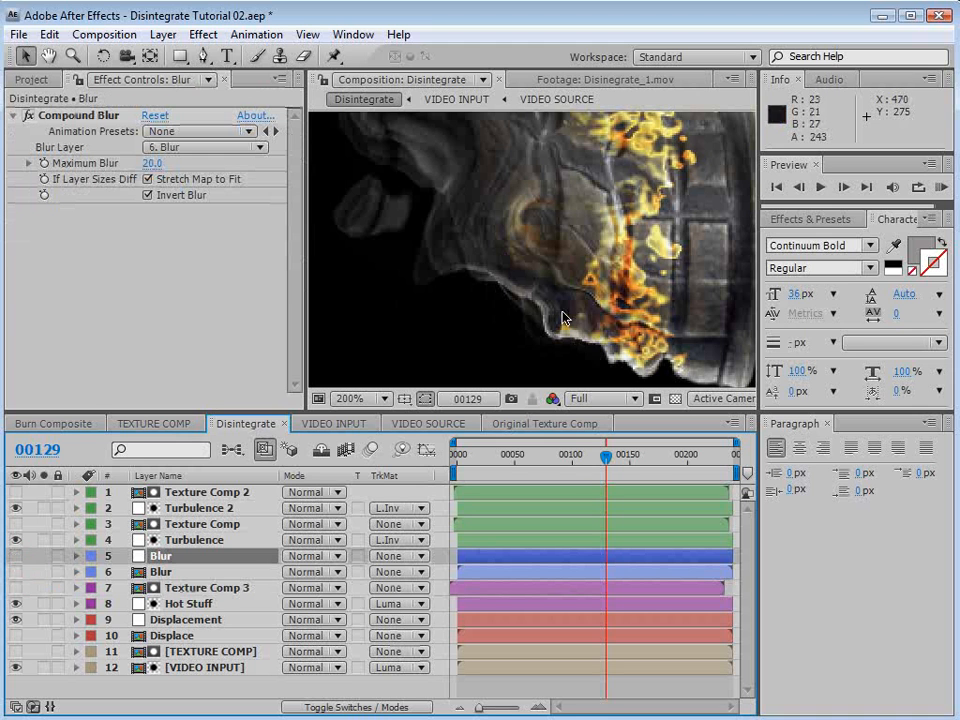
{"action": "left_click", "coordinate": [16, 557]}
Set the Hot Stuff layer's blending mode to Add and check the burning edge around frame 130.
{"action": "left_click", "coordinate": [190, 604]}
{"action": "key", "text": "comma"}
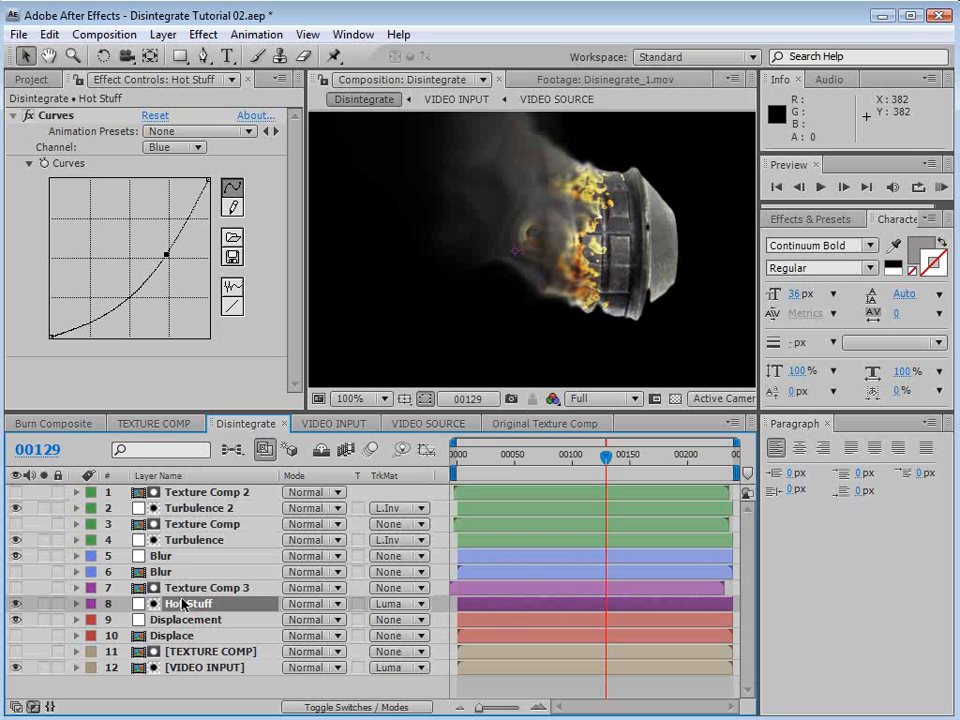
{"action": "left_click", "coordinate": [311, 604]}
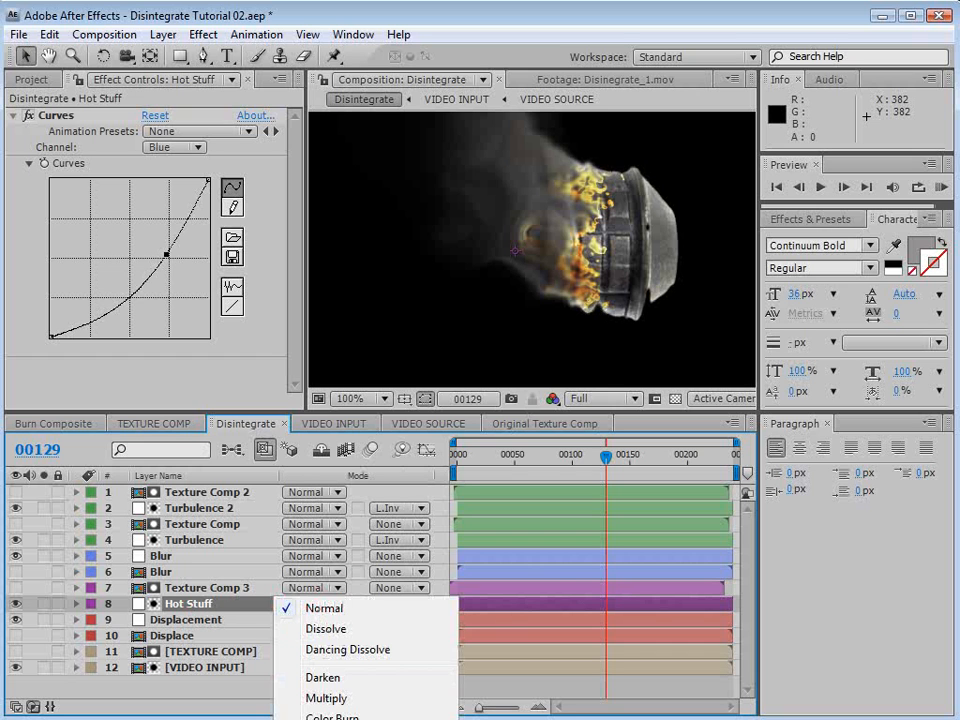
{"action": "left_click", "coordinate": [316, 619]}
{"action": "left_click", "coordinate": [311, 604]}
{"action": "left_click", "coordinate": [325, 609]}
{"action": "mouse_move", "coordinate": [605, 456]}
{"action": "left_mouse_down"}
{"action": "mouse_move", "coordinate": [572, 462]}
{"action": "mouse_move", "coordinate": [606, 462]}
{"action": "left_mouse_up"}
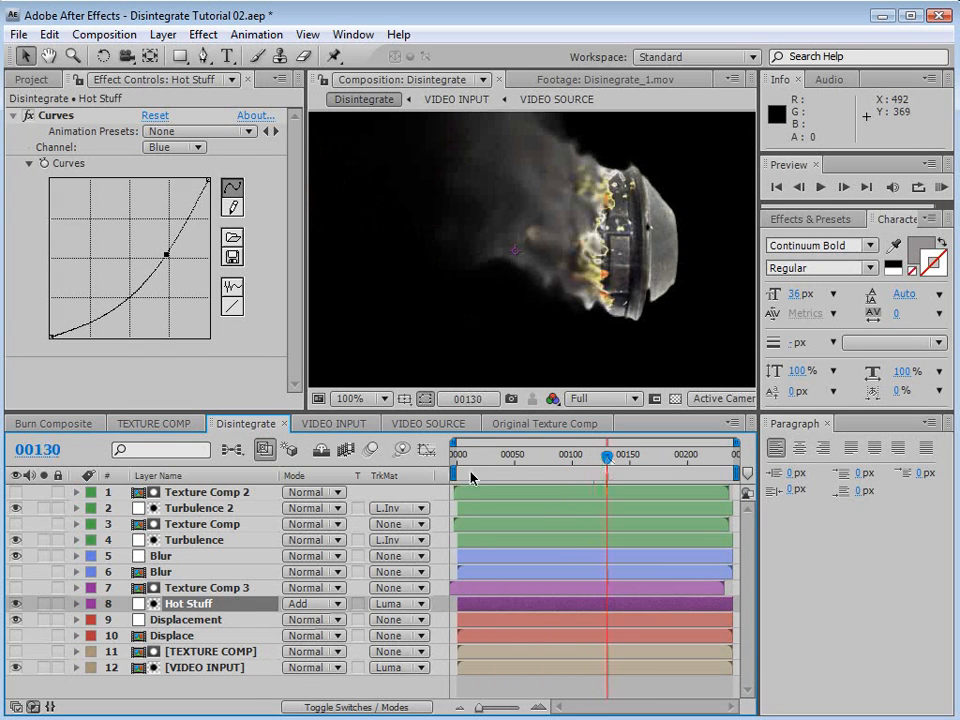
Create a new adjustment layer above all layers and name it Color.
{"action": "scroll", "coordinate": [379, 279], "scroll_direction": "down", "scroll_amount": 2}
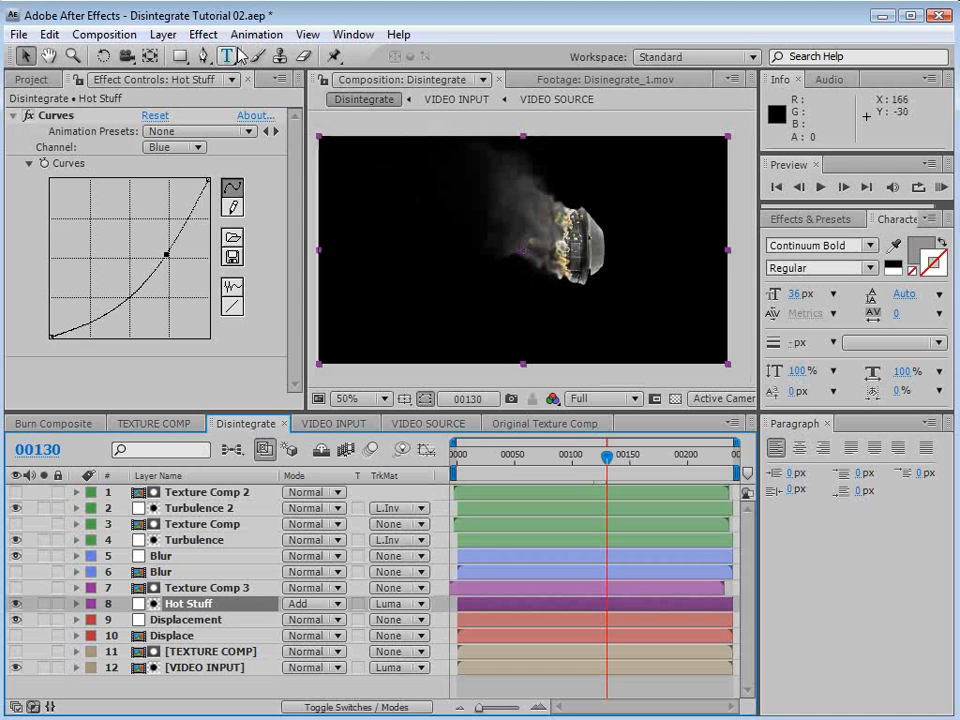
{"action": "left_click", "coordinate": [159, 36]}
{"action": "mouse_move", "coordinate": [186, 57]}
{"action": "left_click", "coordinate": [510, 180]}
{"action": "key", "text": "Return"}
{"action": "type", "text": "Color"}
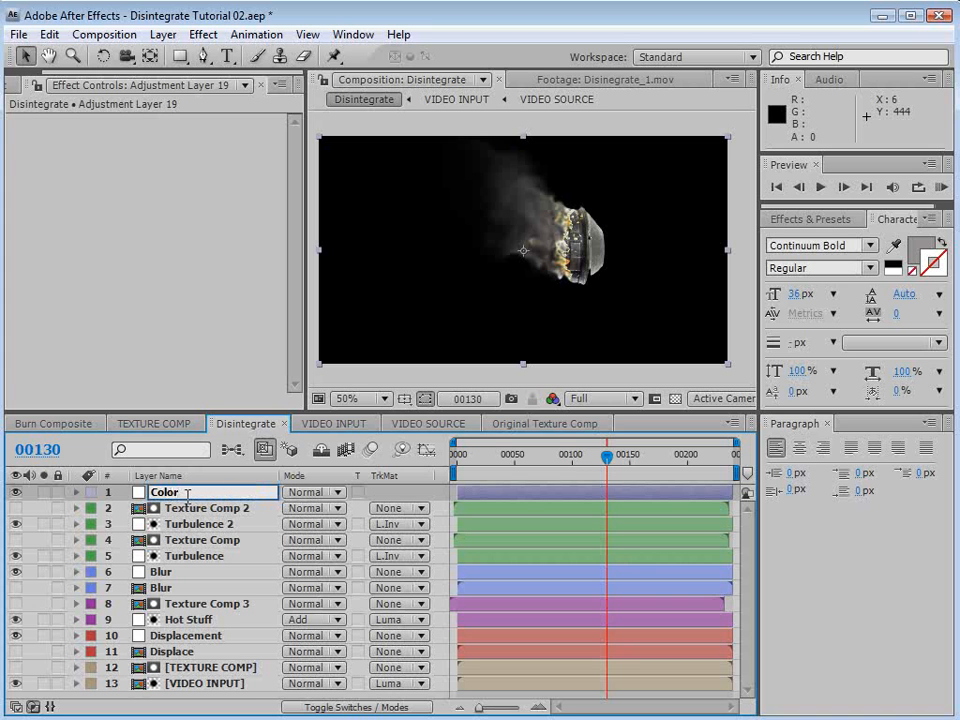
Duplicate Texture Comp 2, place the copy above Color, and use it as Color's Luma Inverted matte.
{"action": "left_click", "coordinate": [213, 509]}
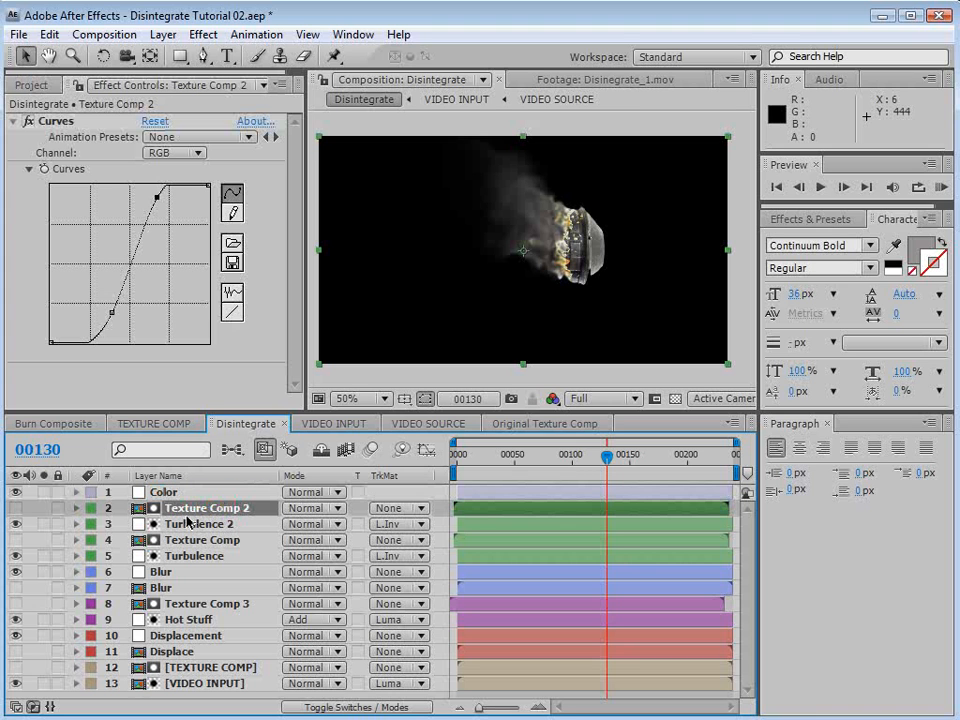
{"action": "key", "text": "ctrl+d"}
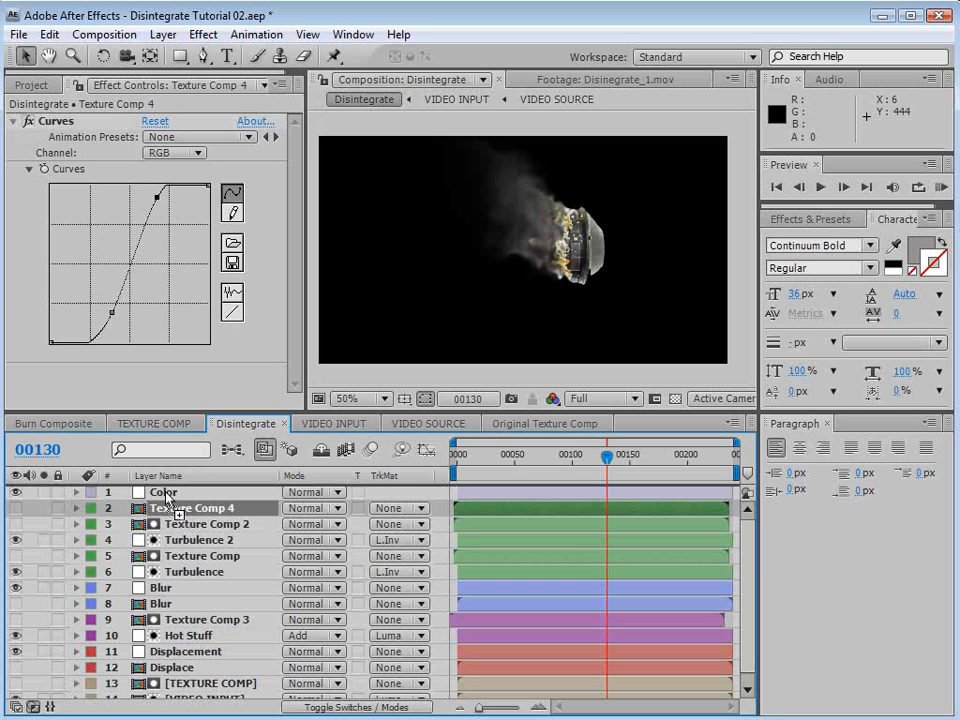
{"action": "left_click_drag", "start_coordinate": [167, 508], "coordinate": [167, 492]}
{"action": "left_click", "coordinate": [163, 509]}
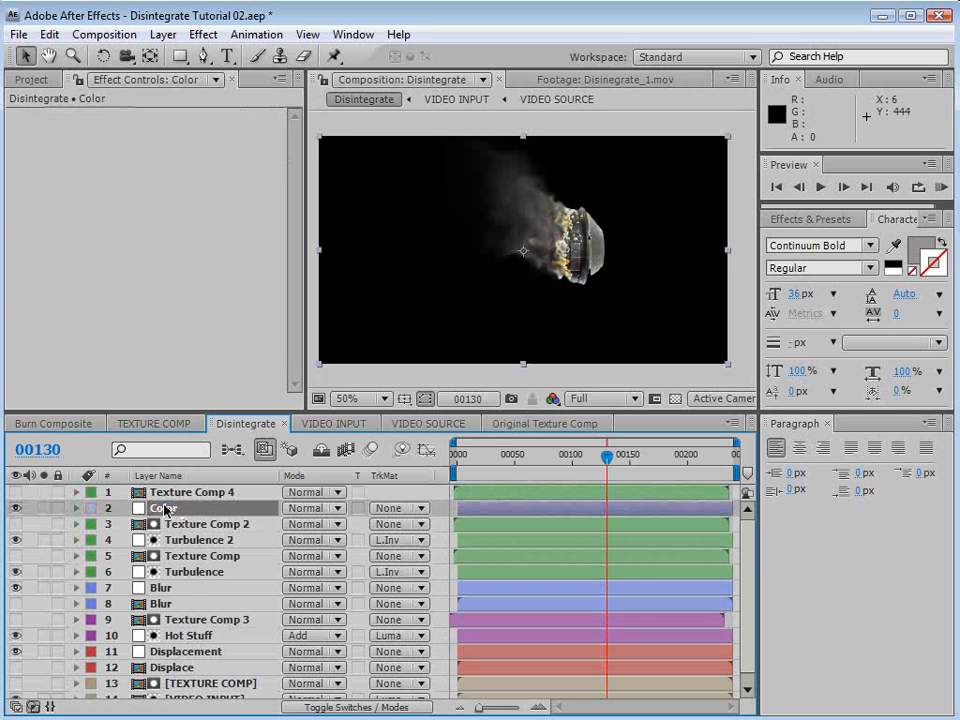
{"action": "left_click", "coordinate": [407, 510]}
{"action": "left_click", "coordinate": [424, 603]}
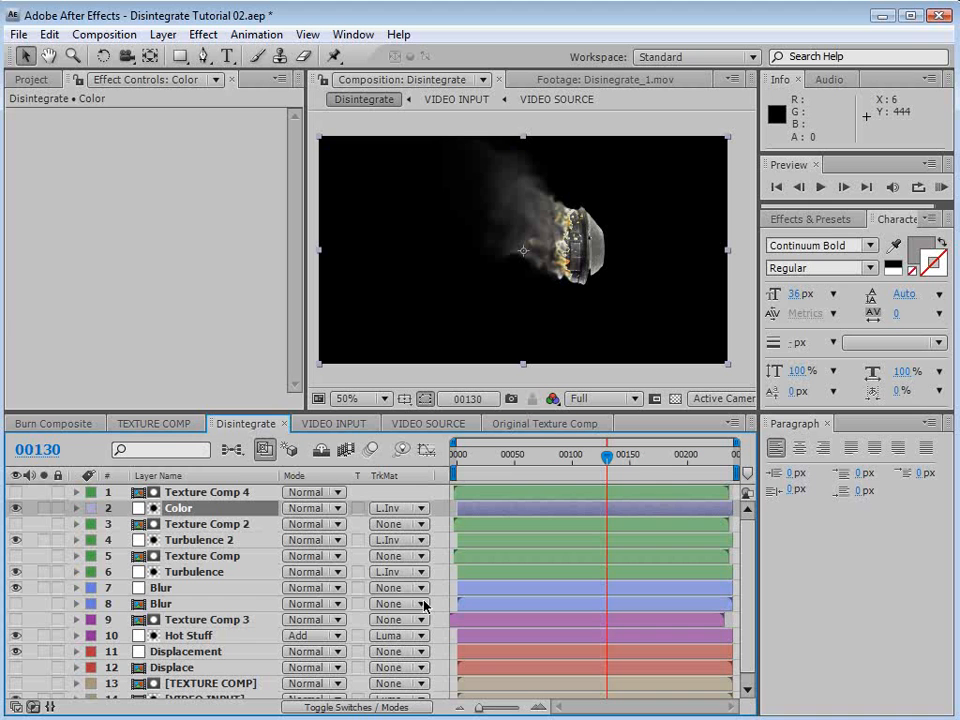
Apply Tint and Curves to the Color layer and raise the RGB curve steeply to brighten the smoke.
{"action": "left_click", "coordinate": [201, 34]}
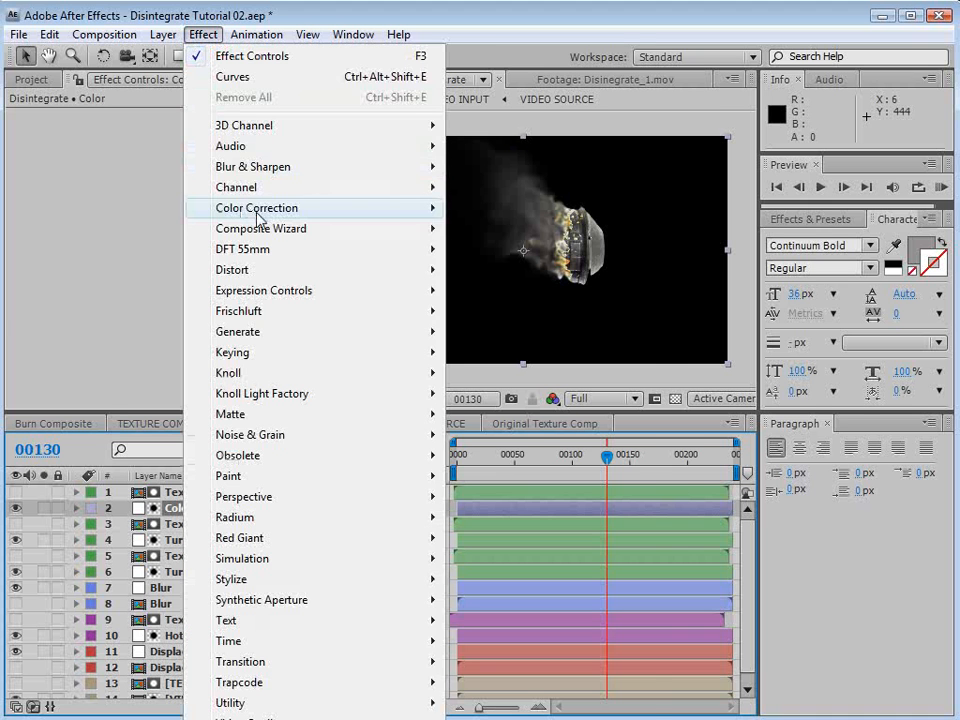
{"action": "mouse_move", "coordinate": [251, 207]}
{"action": "left_click", "coordinate": [520, 715]}
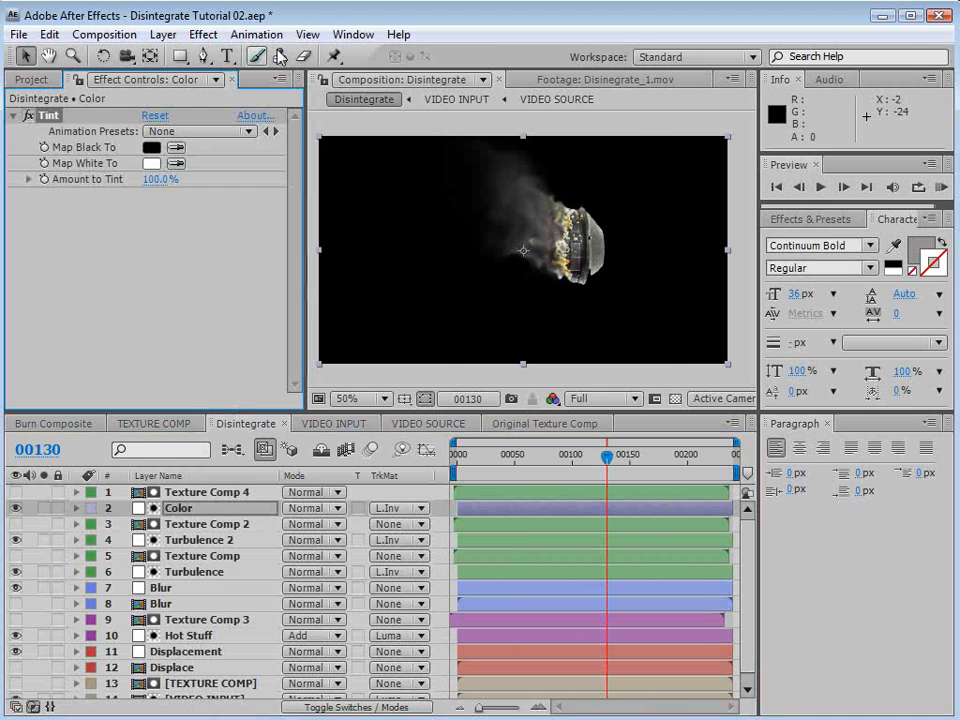
{"action": "left_click", "coordinate": [203, 34]}
{"action": "mouse_move", "coordinate": [258, 207]}
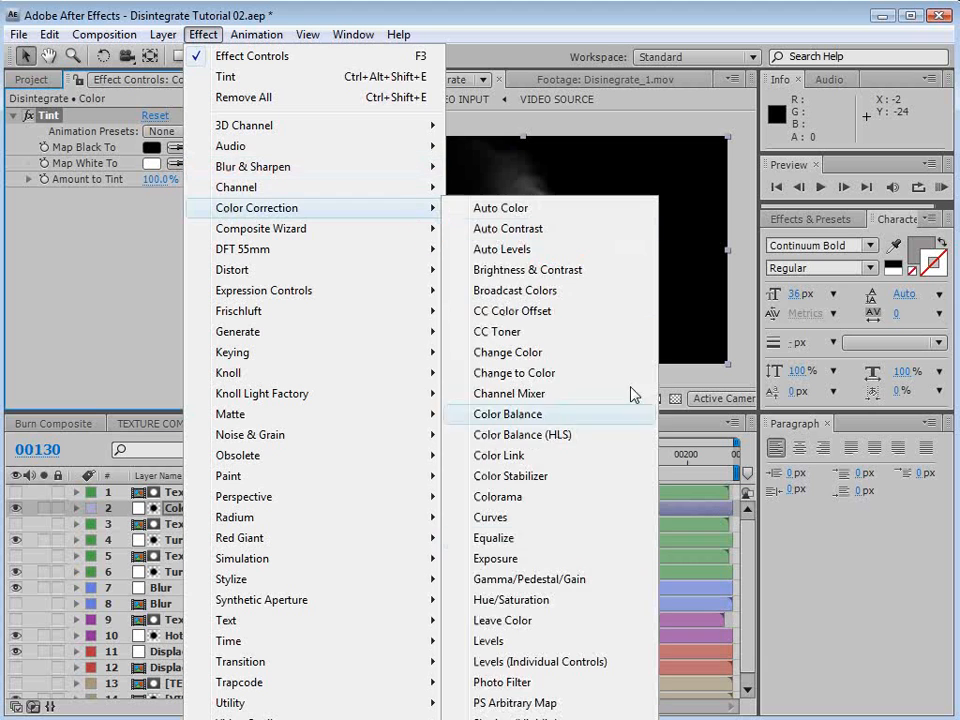
{"action": "left_click", "coordinate": [505, 517]}
{"action": "left_click_drag", "start_coordinate": [132, 292], "coordinate": [93, 275]}
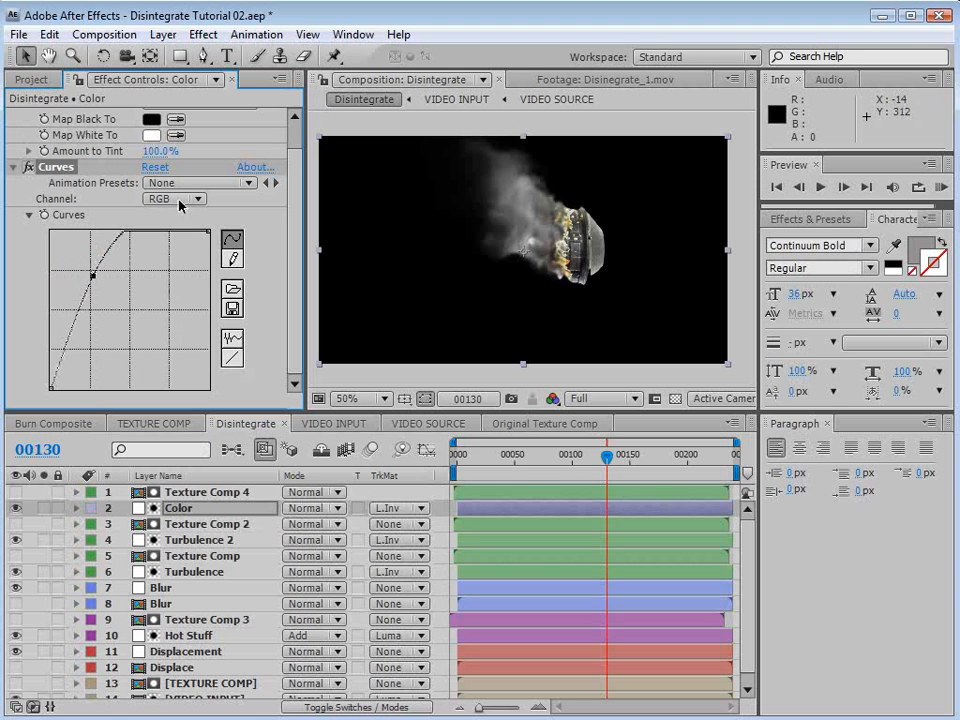
Adjust the Red and Blue channels of Color's Curves, pulling blue down, to turn the smoke fiery orange.
{"action": "left_click", "coordinate": [188, 198]}
{"action": "left_click", "coordinate": [186, 226]}
{"action": "left_click_drag", "start_coordinate": [125, 314], "coordinate": [160, 319]}
{"action": "left_click", "coordinate": [188, 198]}
{"action": "left_click", "coordinate": [185, 230]}
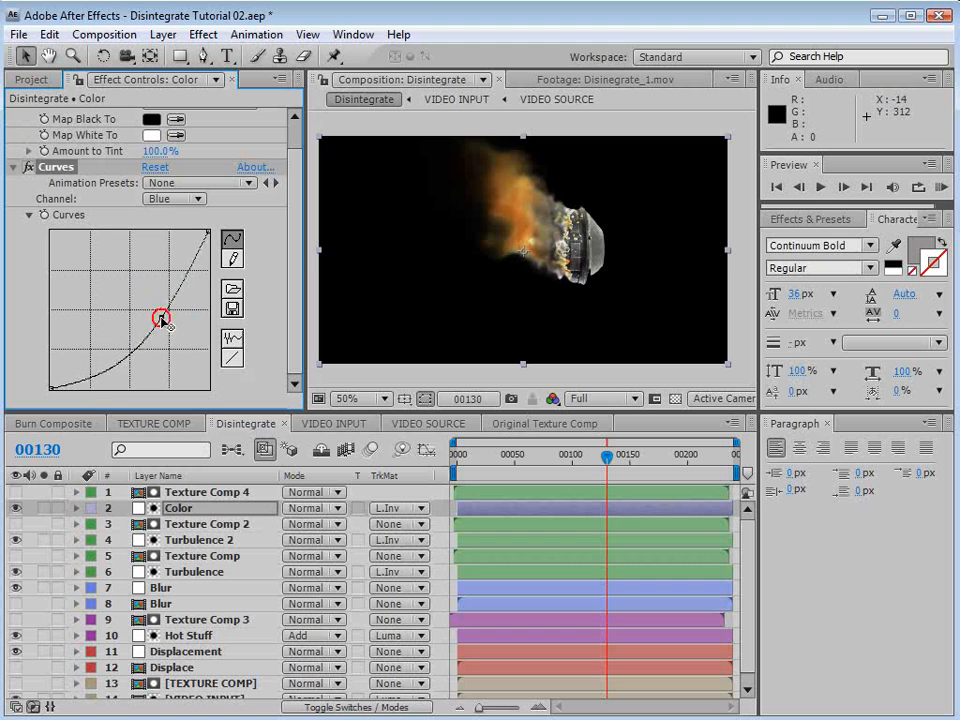
Slide Texture Comp 4 slightly earlier in time so the orange colouring reaches the grenade's dissolving edge.
{"action": "scroll", "coordinate": [521, 278], "scroll_direction": "up", "scroll_amount": 1}
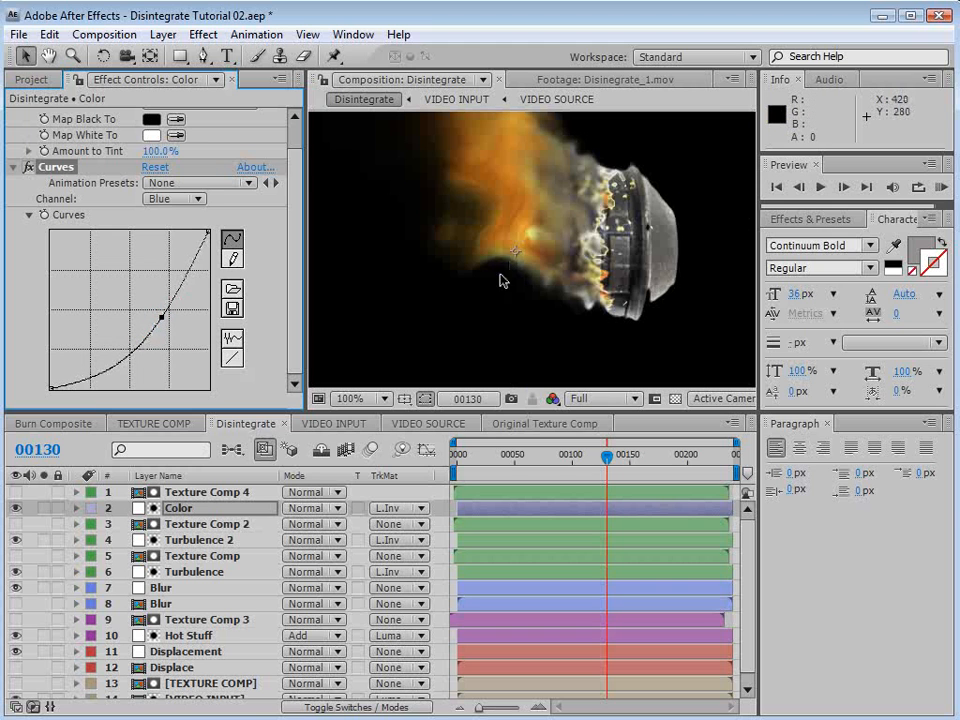
{"action": "left_click", "coordinate": [200, 492]}
{"action": "left_click_drag", "start_coordinate": [476, 494], "coordinate": [466, 501]}
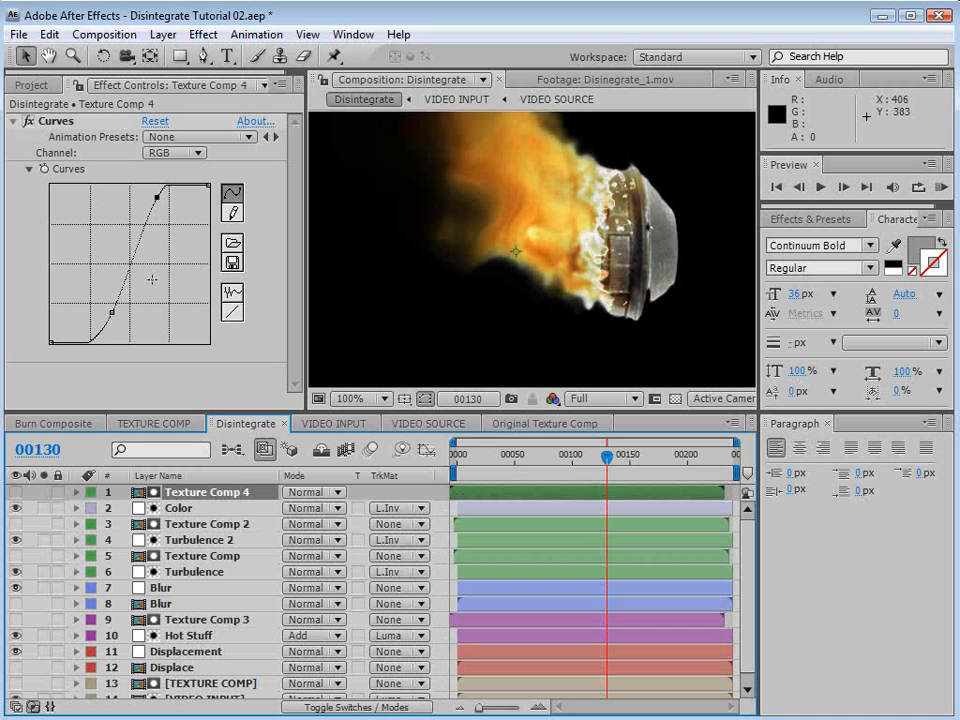
Steepen Texture Comp 4's RGB curve for a harder matte edge, showing the layer while adjusting, and review the result on other frames.
{"action": "left_click_drag", "start_coordinate": [113, 313], "coordinate": [123, 320]}
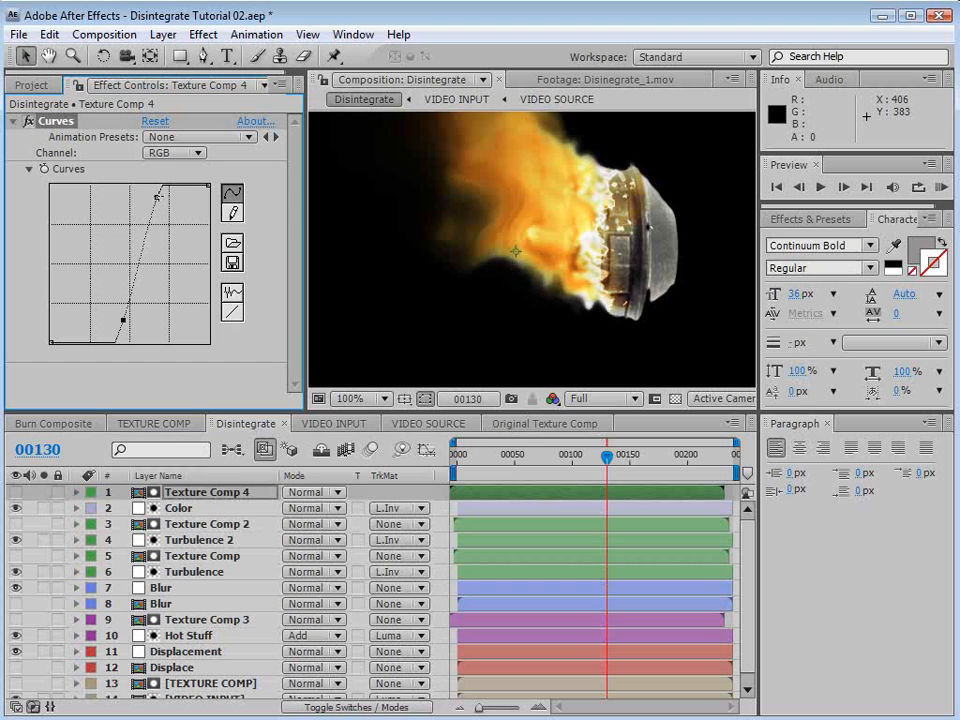
{"action": "left_click", "coordinate": [15, 492]}
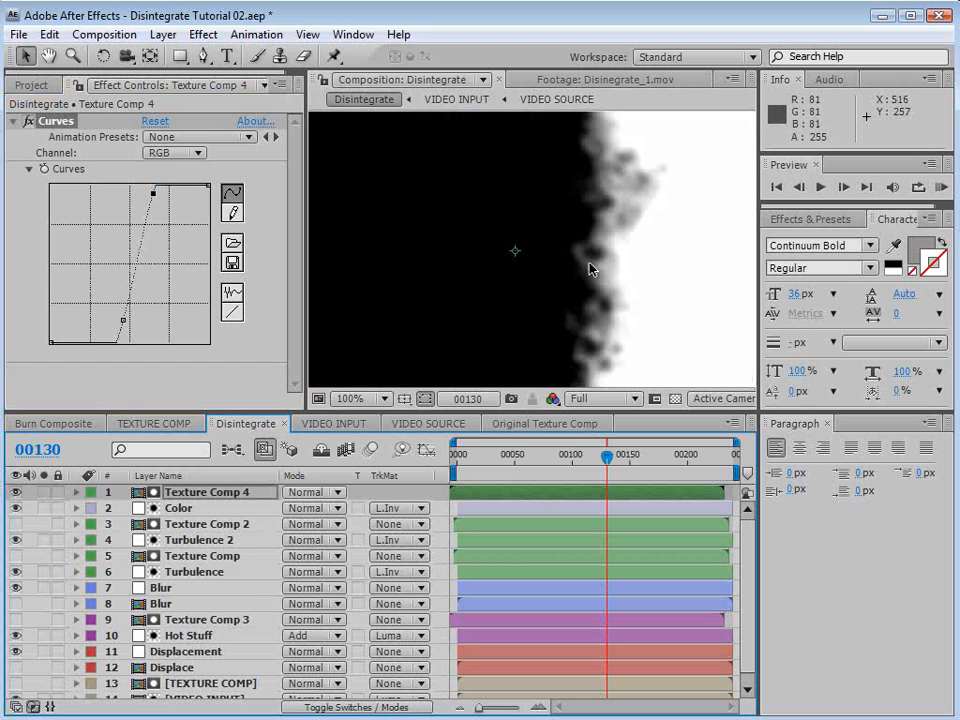
{"action": "mouse_move", "coordinate": [121, 318]}
{"action": "left_mouse_down"}
{"action": "mouse_move", "coordinate": [86, 318]}
{"action": "mouse_move", "coordinate": [92, 300]}
{"action": "mouse_move", "coordinate": [129, 320]}
{"action": "left_mouse_up"}
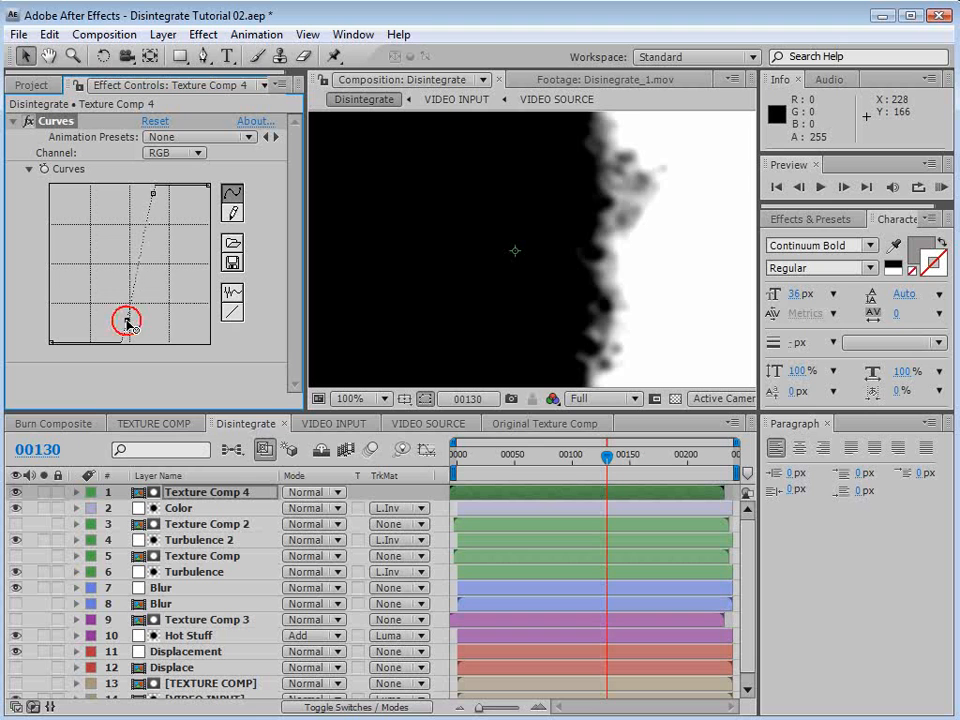
{"action": "left_click", "coordinate": [15, 492]}
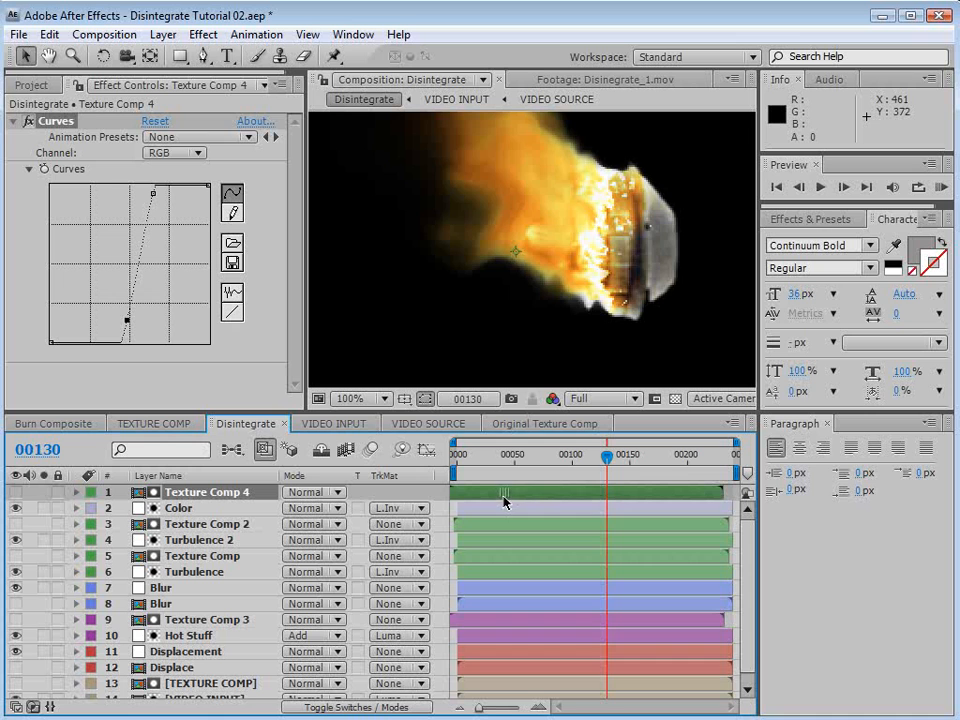
{"action": "left_click_drag", "start_coordinate": [606, 456], "coordinate": [599, 458]}
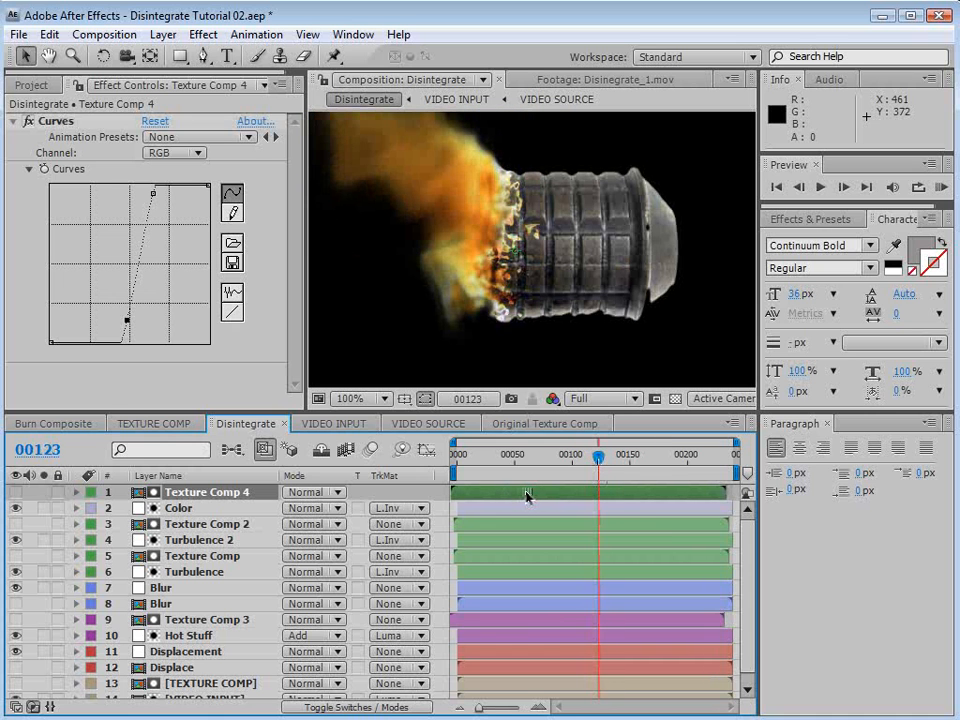
{"action": "mouse_move", "coordinate": [598, 458]}
{"action": "left_mouse_down"}
{"action": "mouse_move", "coordinate": [587, 459]}
{"action": "mouse_move", "coordinate": [605, 458]}
{"action": "mouse_move", "coordinate": [597, 472]}
{"action": "left_mouse_up"}
Shape the Green channel of the Color layer's Curves into an S-curve to redden the darker flames.
{"action": "left_click", "coordinate": [190, 508]}
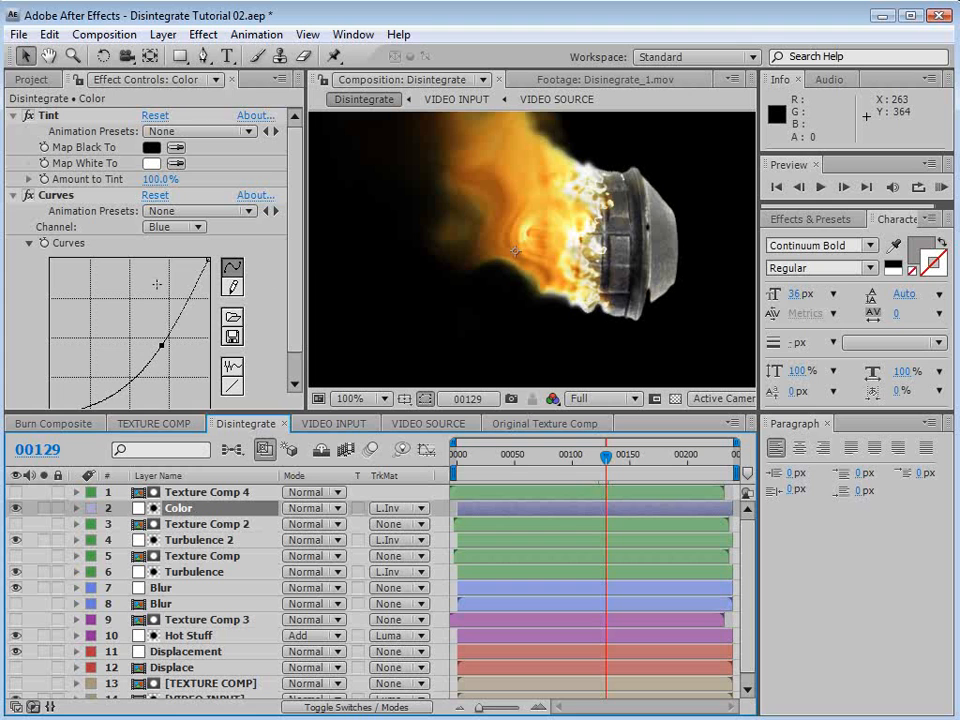
{"action": "scroll", "coordinate": [197, 200], "scroll_direction": "down", "scroll_amount": 1}
{"action": "left_click", "coordinate": [180, 200]}
{"action": "left_click", "coordinate": [175, 182]}
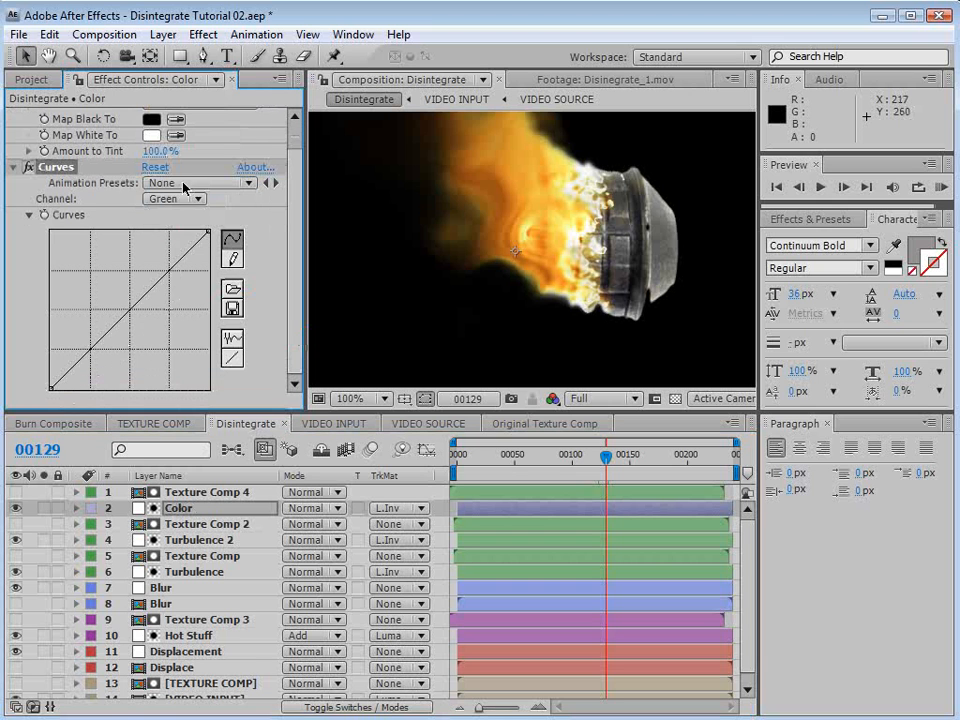
{"action": "left_click_drag", "start_coordinate": [145, 288], "coordinate": [155, 272]}
{"action": "left_click_drag", "start_coordinate": [116, 321], "coordinate": [97, 357]}
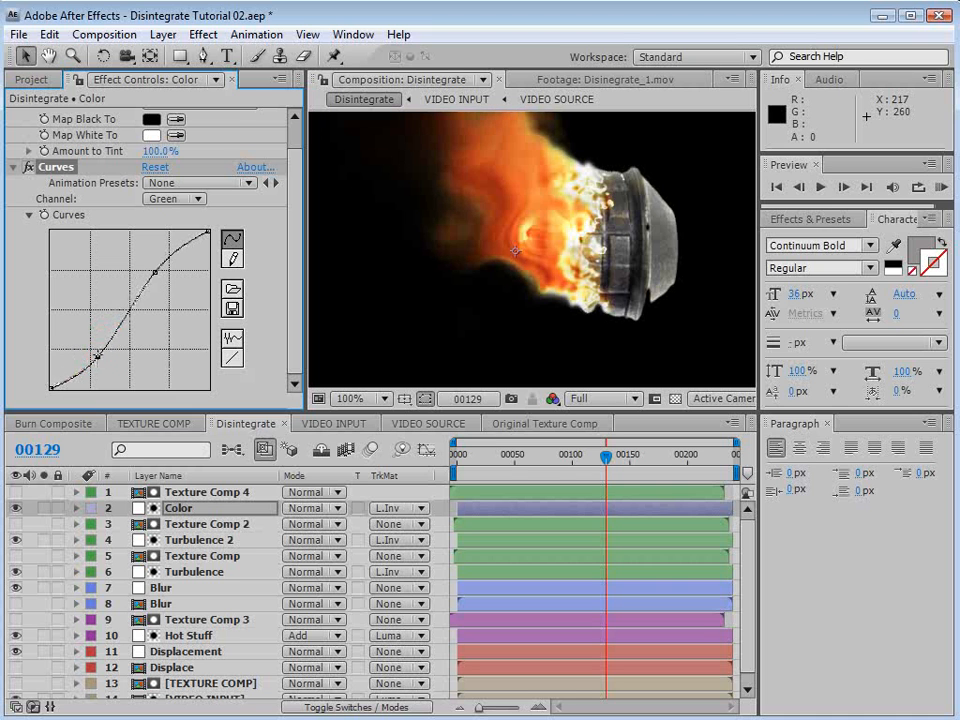
{"action": "left_click_drag", "start_coordinate": [155, 272], "coordinate": [150, 272]}
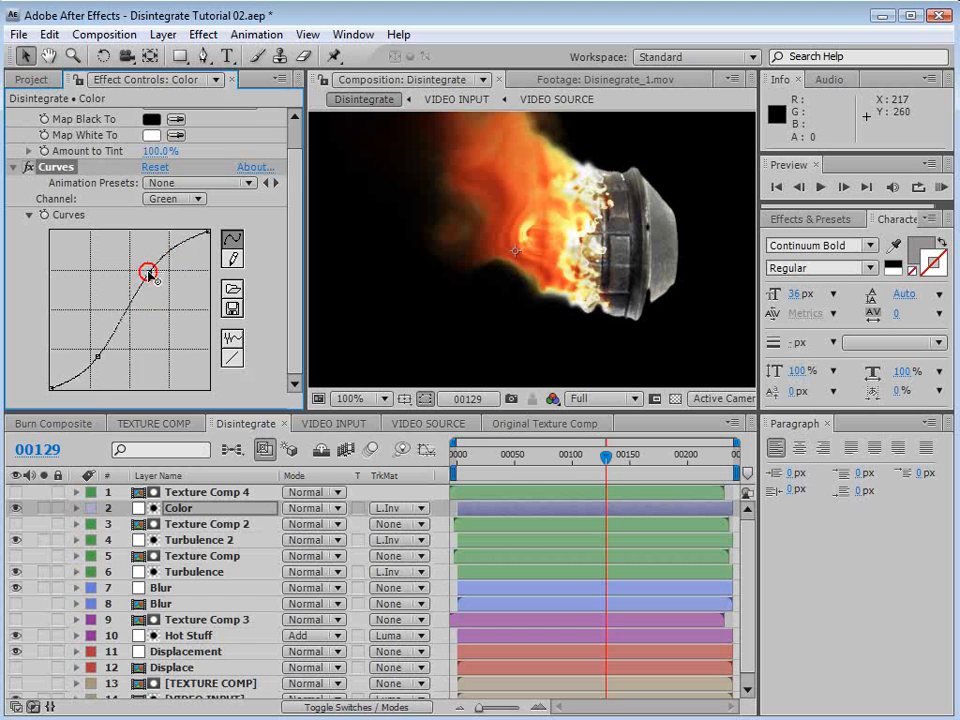
Add a second Tint with Amount to Tint at 35% and a Glow effect to the Color layer.
{"action": "left_click", "coordinate": [204, 38]}
{"action": "mouse_move", "coordinate": [424, 208]}
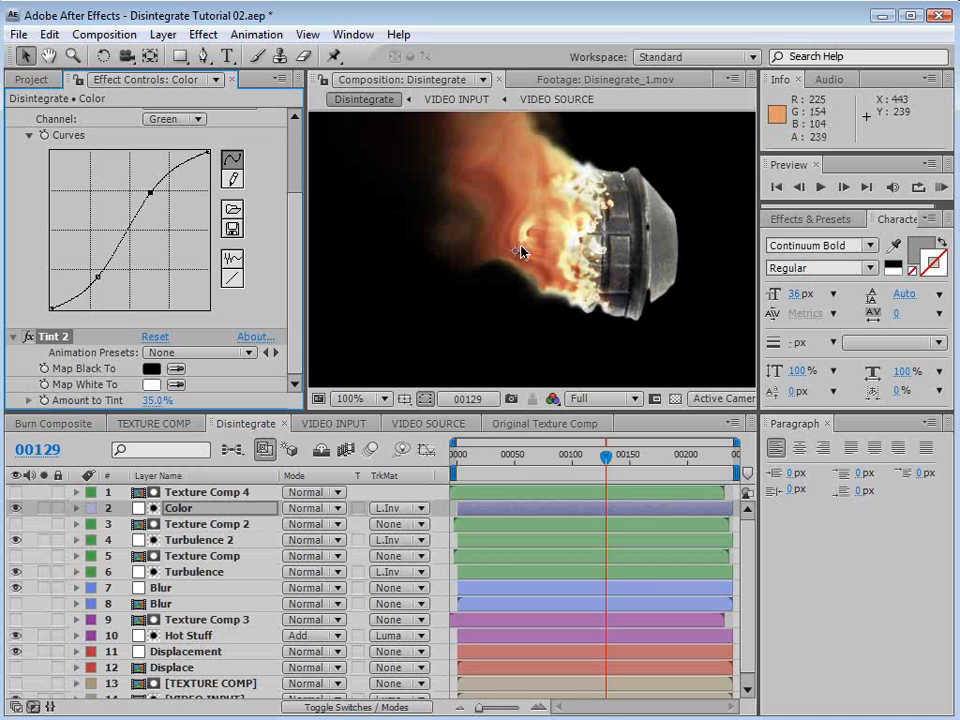
{"action": "left_click", "coordinate": [204, 35]}
{"action": "mouse_move", "coordinate": [253, 579]}
{"action": "left_click", "coordinate": [490, 719]}
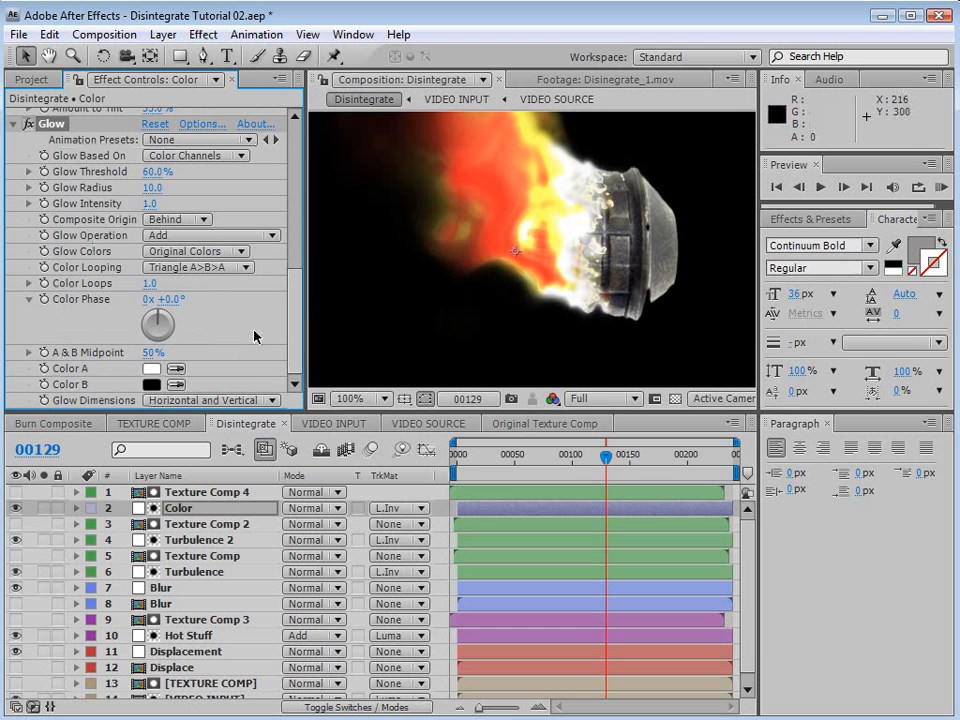
Undo the Glow effect on the Color layer and save the project.
{"action": "key", "text": "ctrl+z"}
{"action": "scroll", "coordinate": [533, 254], "scroll_direction": "down", "scroll_amount": 1}
{"action": "key", "text": "ctrl+s"}
Check the Disintegrate composite against the transparency grid, then examine the flame up close on black.
{"action": "left_click", "coordinate": [675, 398]}
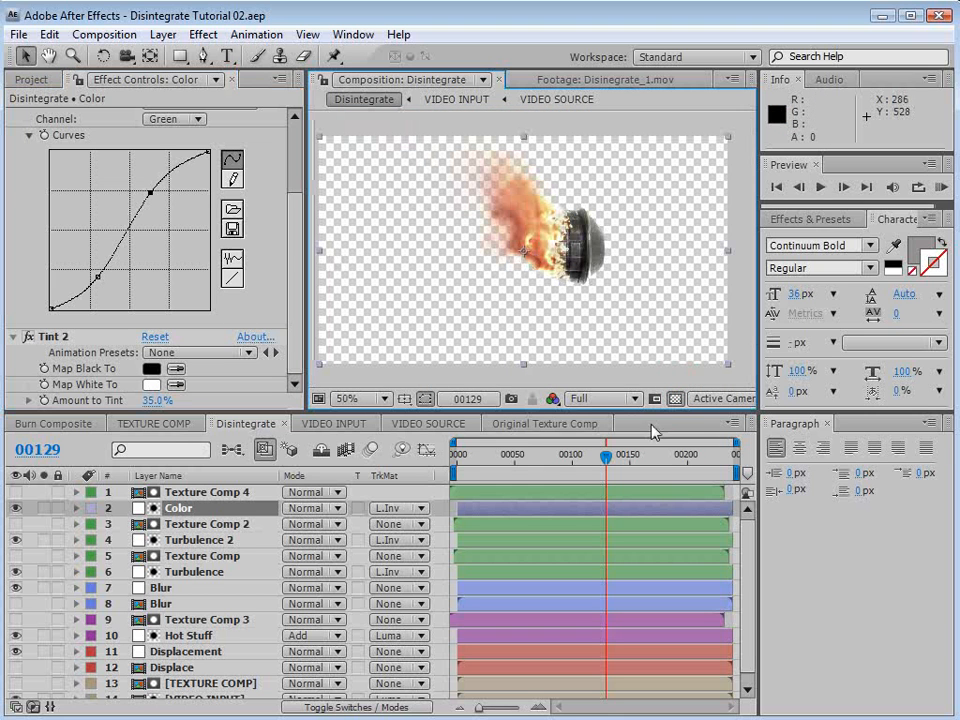
{"action": "left_click", "coordinate": [674, 399]}
{"action": "scroll", "coordinate": [525, 174], "scroll_direction": "up", "scroll_amount": 1}
{"action": "left_click_drag", "start_coordinate": [557, 185], "coordinate": [560, 273]}
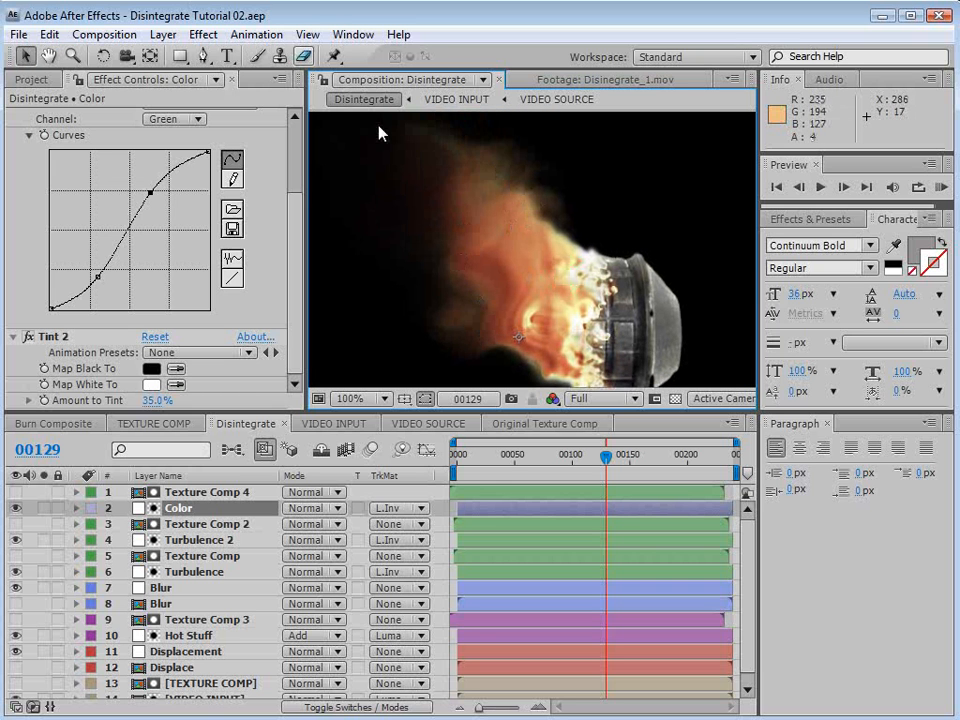
Create a black solid layer at the composition size of 872 x 486 px.
{"action": "left_click", "coordinate": [162, 35]}
{"action": "mouse_move", "coordinate": [171, 58]}
{"action": "left_click", "coordinate": [560, 77]}
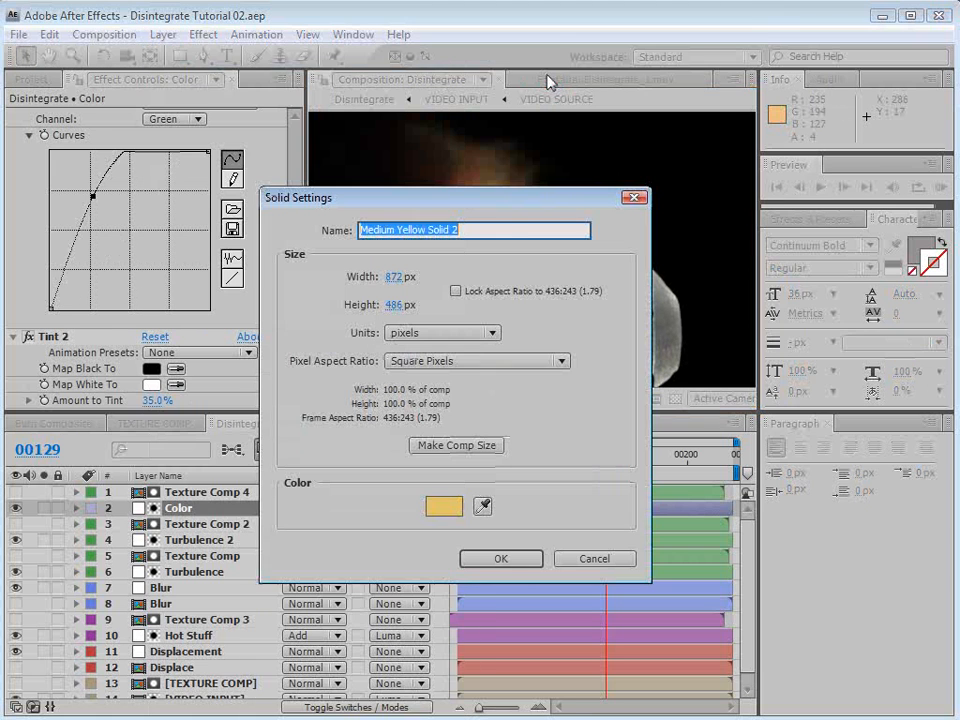
{"action": "left_click", "coordinate": [444, 507]}
{"action": "left_click_drag", "start_coordinate": [456, 601], "coordinate": [343, 352]}
{"action": "left_click_drag", "start_coordinate": [351, 461], "coordinate": [626, 675]}
{"action": "left_click", "coordinate": [697, 372]}
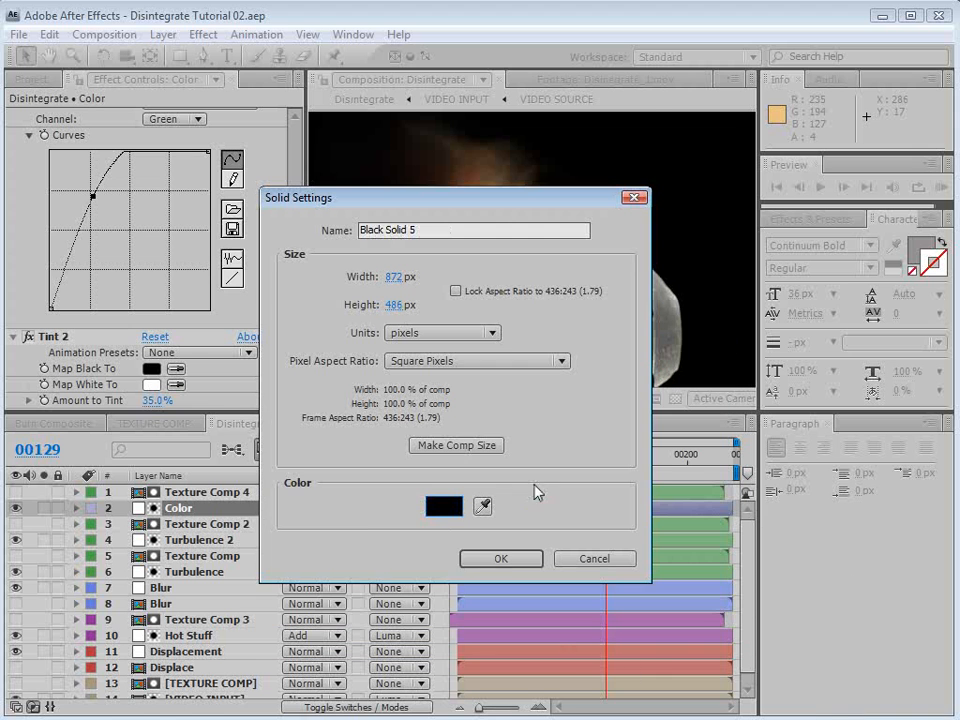
{"action": "left_click", "coordinate": [497, 559]}
Place the black solid directly below the Color layer in the Disintegrate layer stack.
{"action": "left_click_drag", "start_coordinate": [233, 412], "coordinate": [233, 292]}
{"action": "left_click_drag", "start_coordinate": [190, 372], "coordinate": [160, 404]}
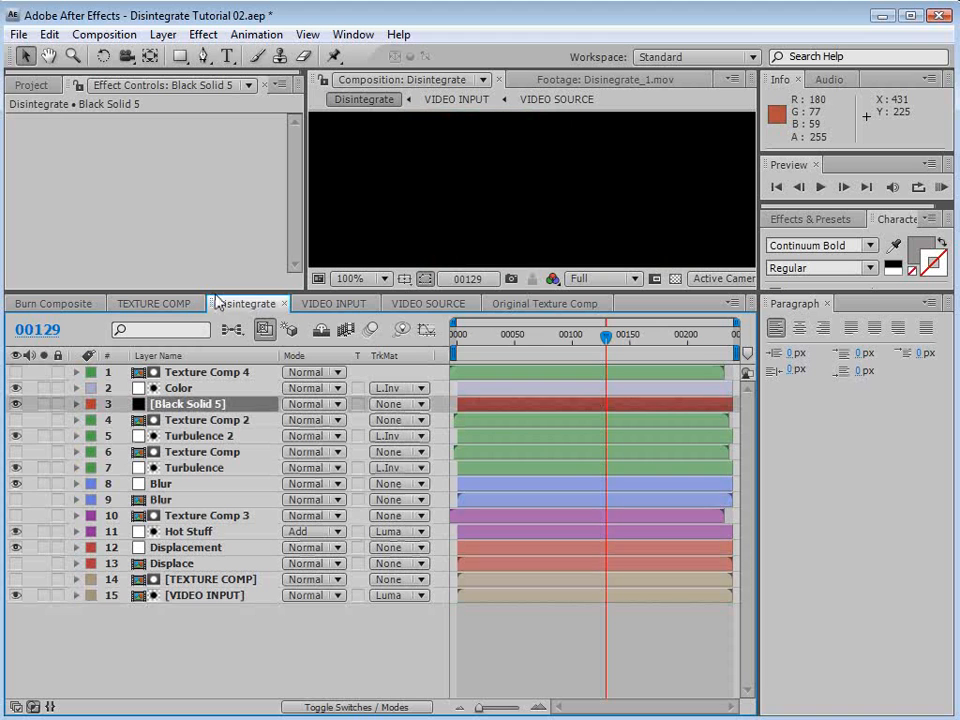
{"action": "left_click_drag", "start_coordinate": [214, 294], "coordinate": [214, 447]}
Set the black solid's blending mode to Screen.
{"action": "left_click", "coordinate": [304, 557]}
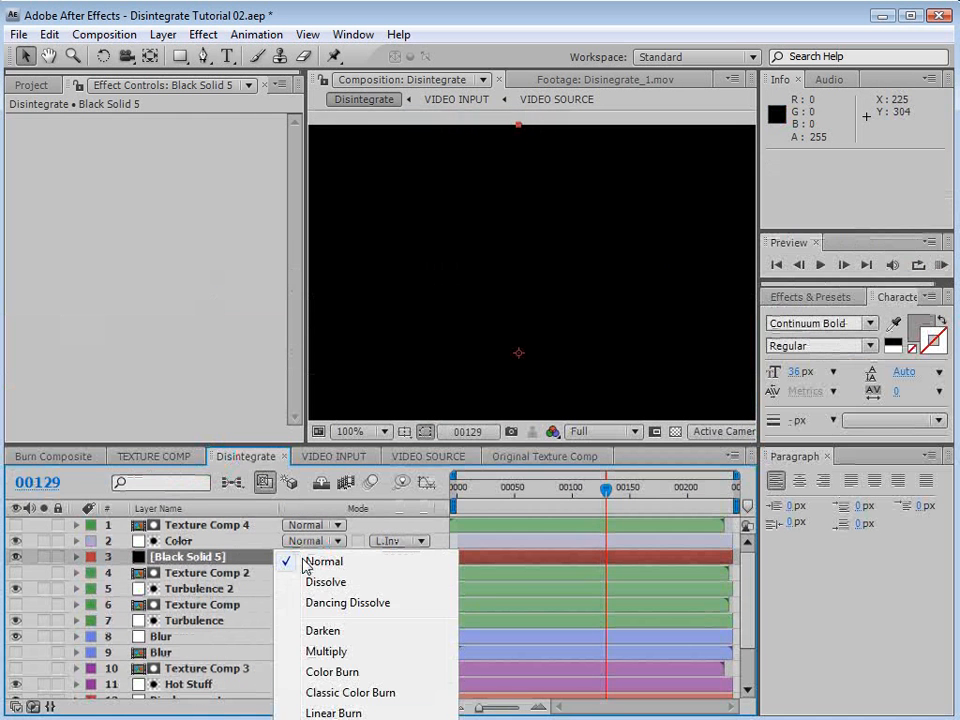
{"action": "left_click", "coordinate": [330, 716]}
{"action": "left_click", "coordinate": [330, 557]}
{"action": "left_click", "coordinate": [326, 559]}
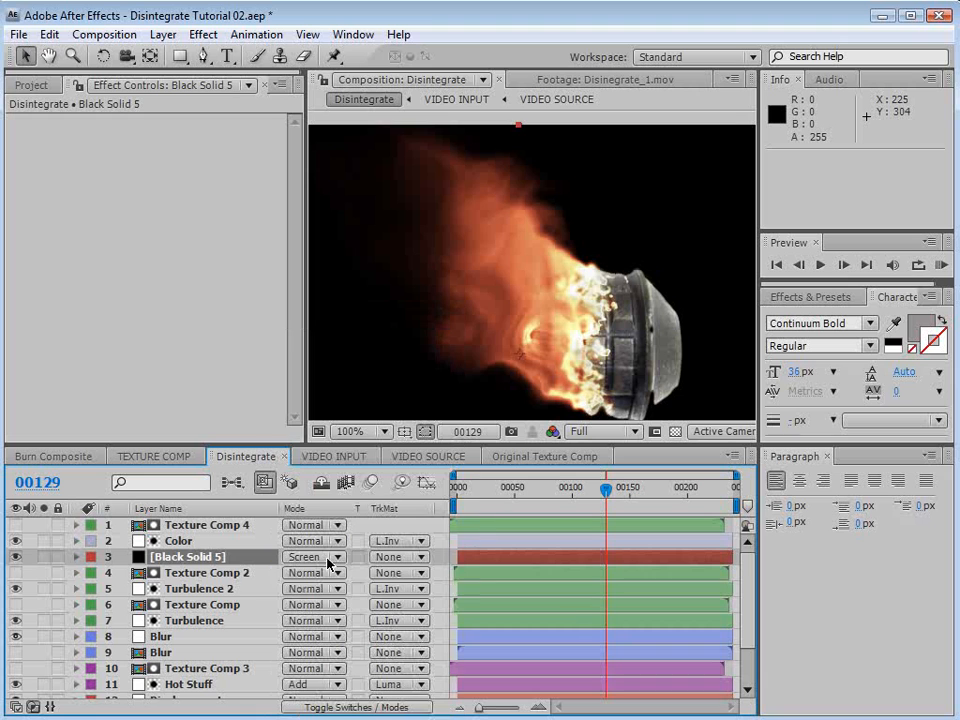
Compare the flame with the black solid hidden and shown, then inspect the composite in an enlarged view.
{"action": "left_click", "coordinate": [15, 557]}
{"action": "left_click", "coordinate": [15, 557]}
{"action": "left_click", "coordinate": [15, 557]}
{"action": "left_click", "coordinate": [15, 557]}
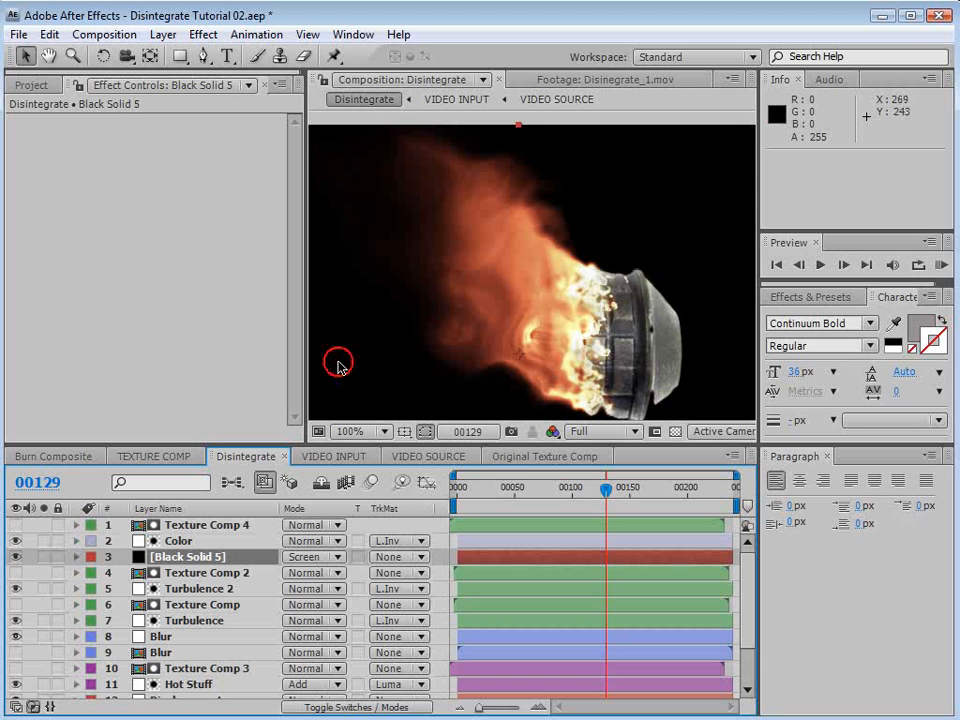
{"action": "key", "text": "grave"}
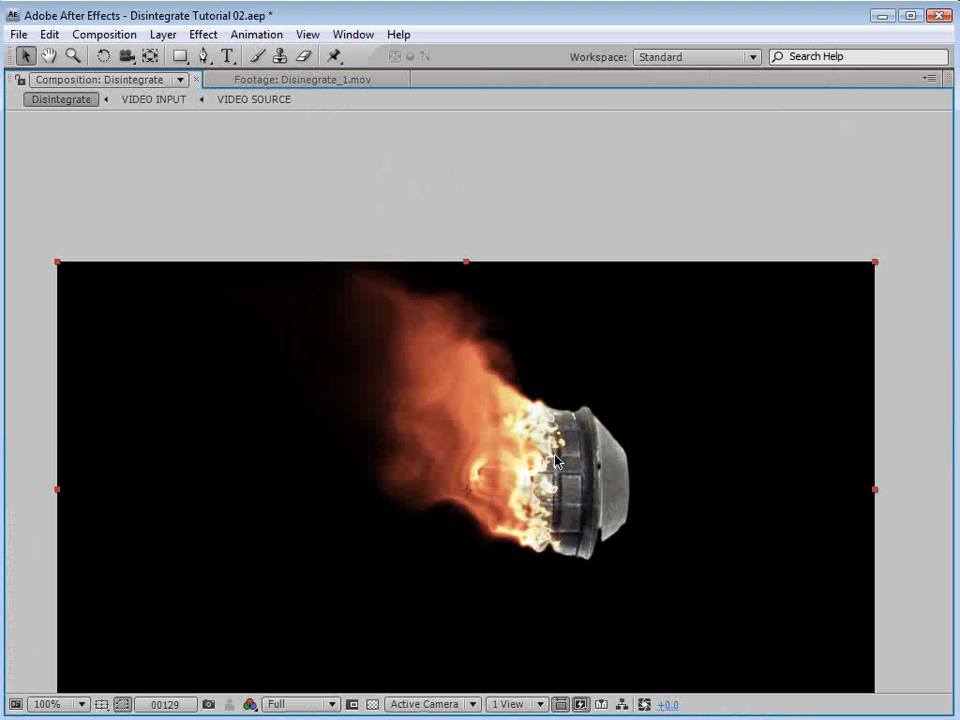
{"action": "scroll", "coordinate": [522, 338], "scroll_direction": "down", "scroll_amount": 1}
{"action": "key", "text": "grave"}
At frame 133, shift the TEXTURE COMP layer above VIDEO INPUT 6 frames earlier.
{"action": "mouse_move", "coordinate": [605, 489]}
{"action": "left_mouse_down"}
{"action": "mouse_move", "coordinate": [581, 497]}
{"action": "mouse_move", "coordinate": [608, 509]}
{"action": "mouse_move", "coordinate": [593, 511]}
{"action": "mouse_move", "coordinate": [610, 508]}
{"action": "left_mouse_up"}
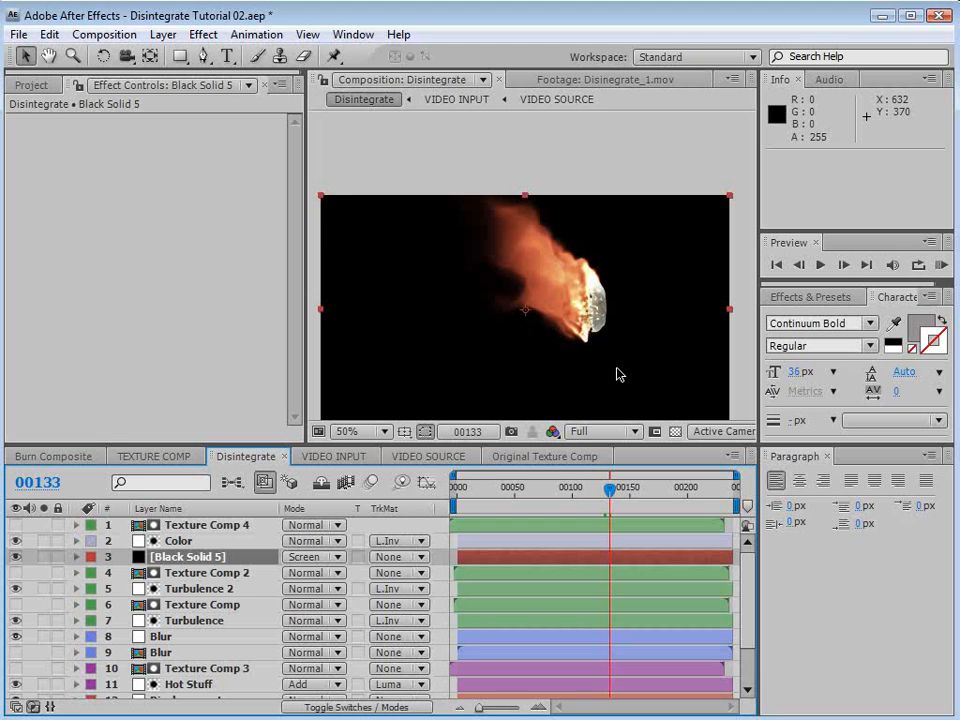
{"action": "left_click_drag", "start_coordinate": [617, 375], "coordinate": [635, 304]}
{"action": "left_click_drag", "start_coordinate": [748, 568], "coordinate": [745, 622]}
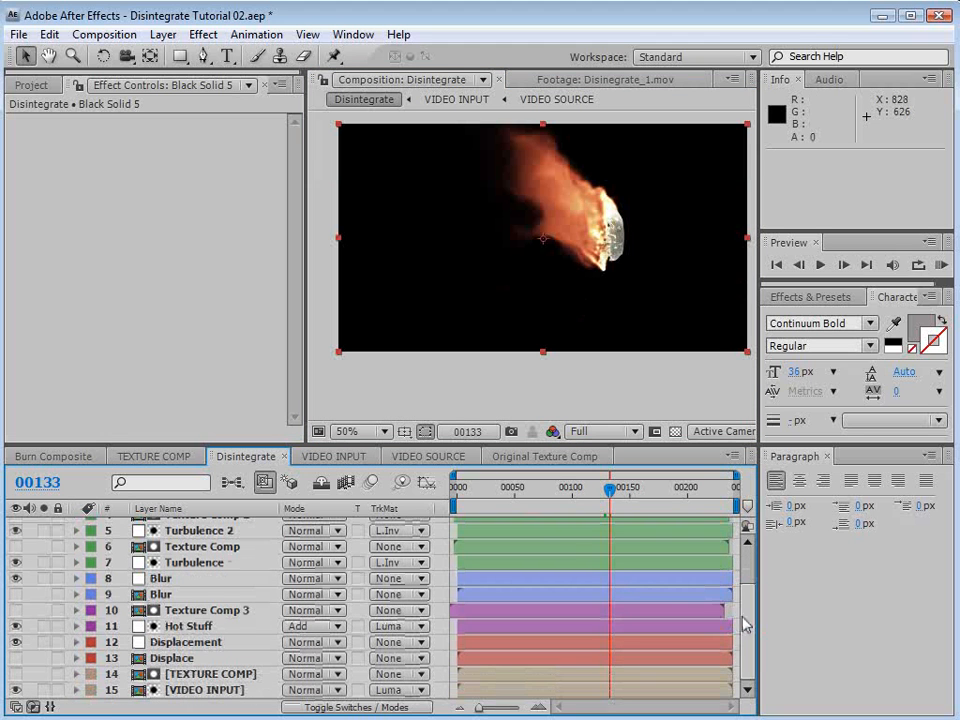
{"action": "left_click_drag", "start_coordinate": [594, 183], "coordinate": [584, 197]}
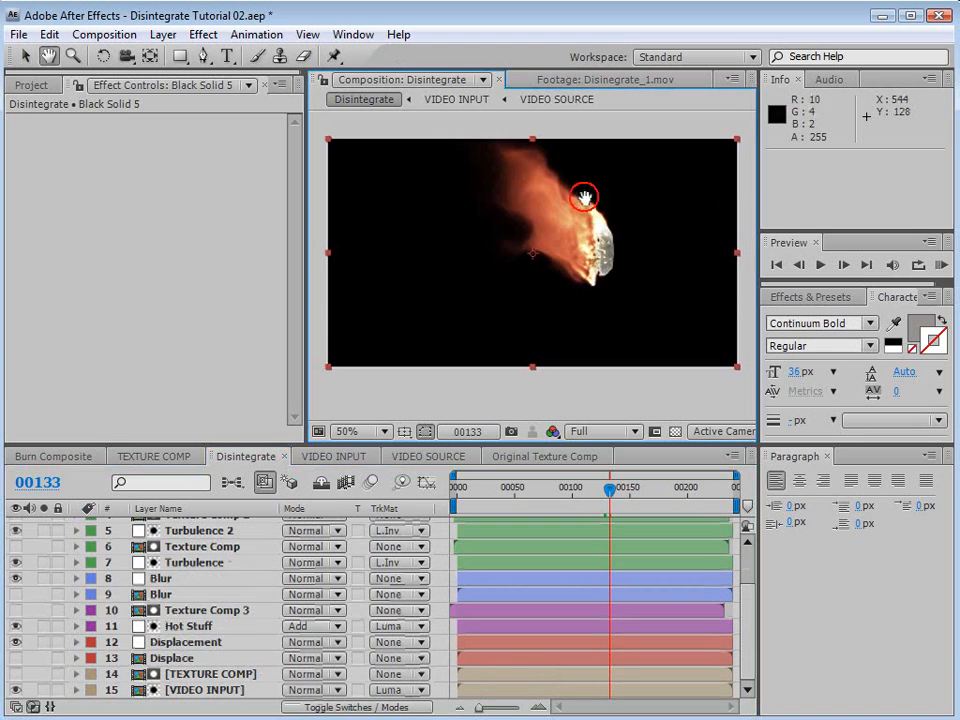
{"action": "left_click", "coordinate": [212, 674]}
{"action": "left_click", "coordinate": [205, 690]}
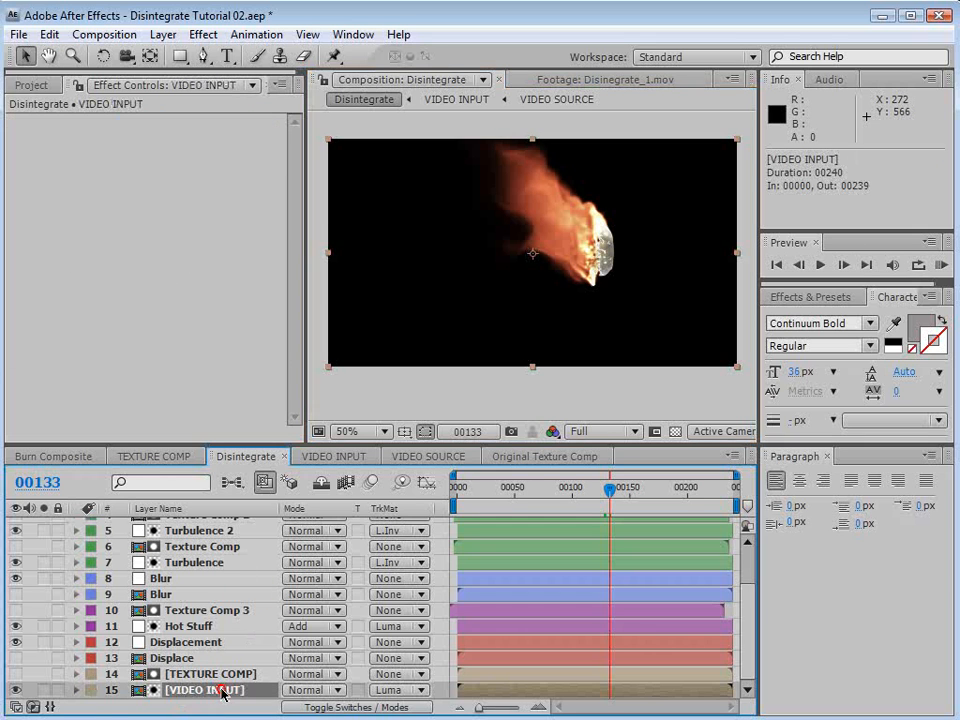
{"action": "left_click", "coordinate": [205, 675]}
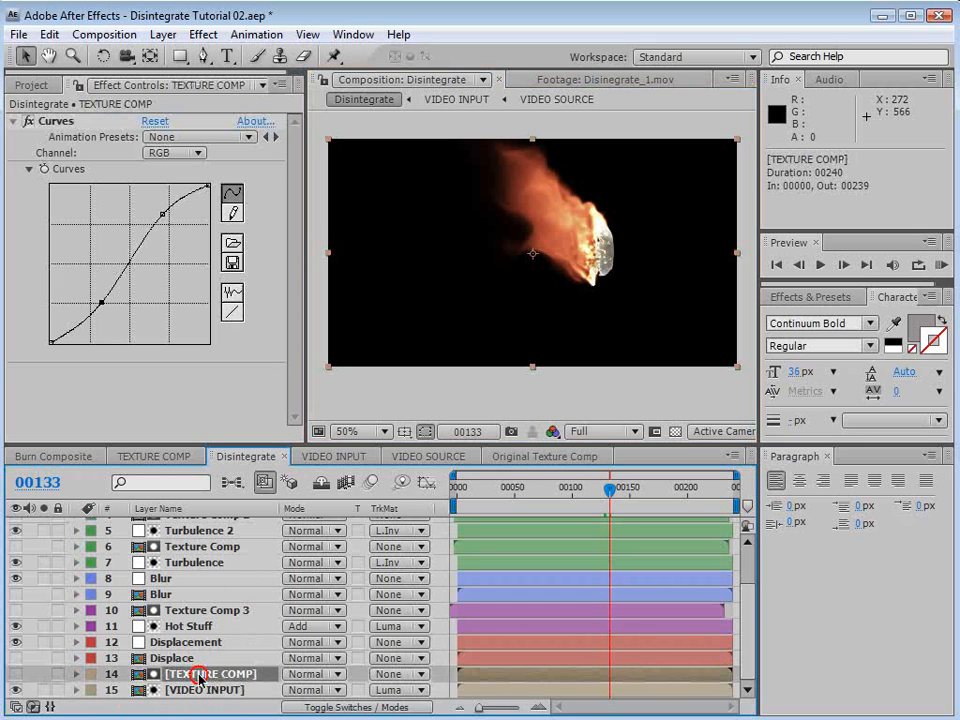
{"action": "left_click_drag", "start_coordinate": [480, 676], "coordinate": [469, 683]}
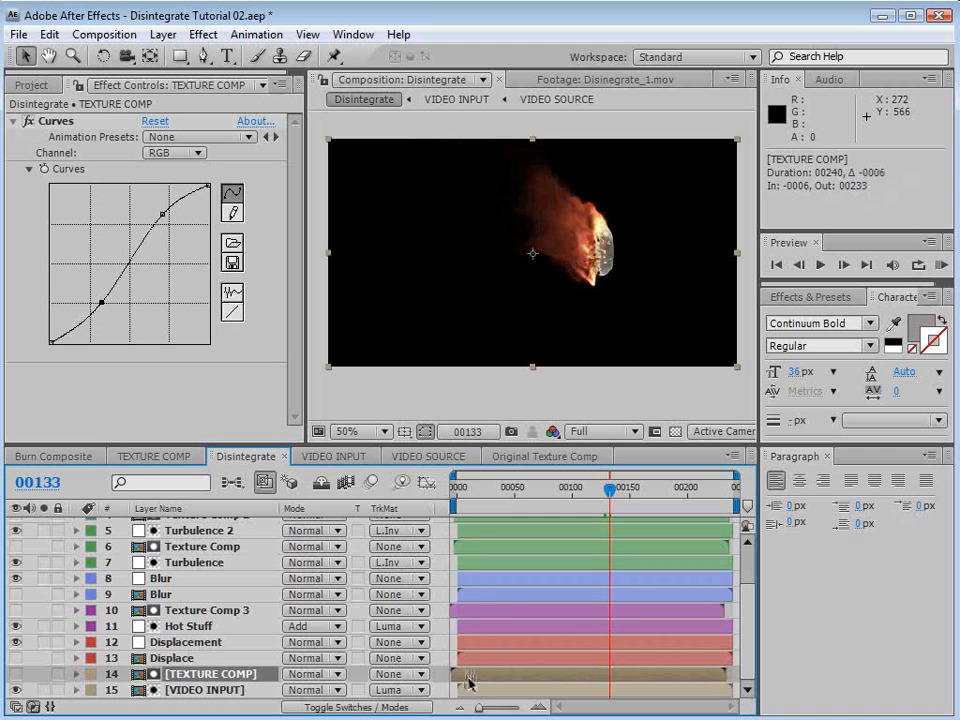
At frame 127, shift the TEXTURE COMP layer 2 frames later so that it starts at -4.
{"action": "left_click_drag", "start_coordinate": [513, 488], "coordinate": [602, 506]}
{"action": "left_click_drag", "start_coordinate": [608, 508], "coordinate": [603, 508]}
{"action": "scroll", "coordinate": [566, 370], "scroll_direction": "up", "scroll_amount": 1}
{"action": "left_click_drag", "start_coordinate": [577, 678], "coordinate": [583, 679]}
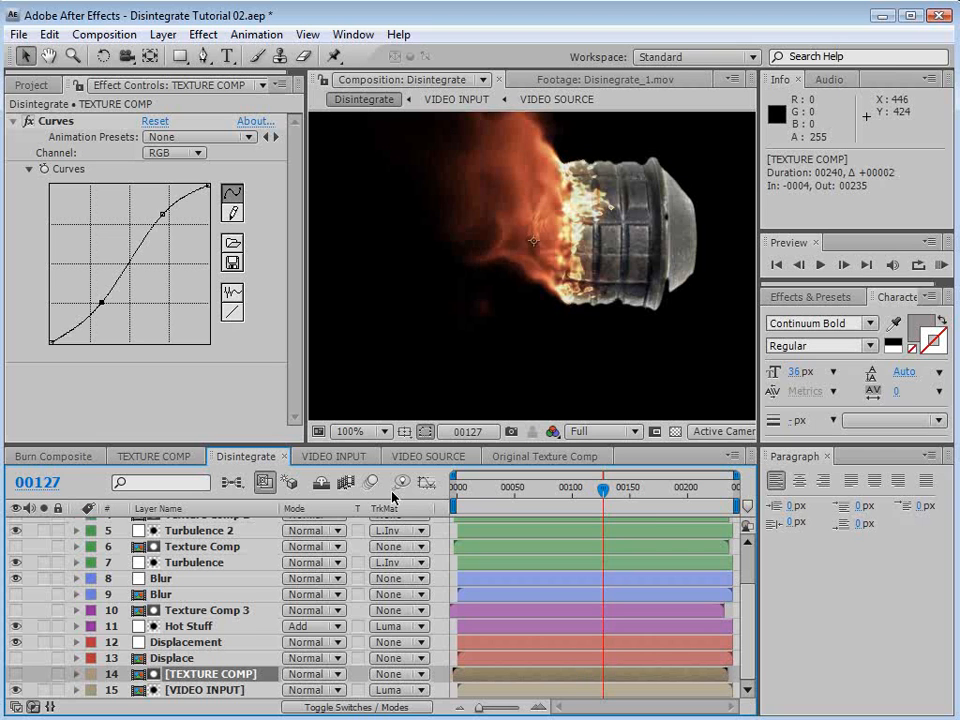
Steepen the TEXTURE COMP layer's RGB curve by lowering its shadow point and raising its highlight point, and view the result enlarged.
{"action": "mouse_move", "coordinate": [101, 301]}
{"action": "left_mouse_down"}
{"action": "mouse_move", "coordinate": [110, 312]}
{"action": "mouse_move", "coordinate": [100, 312]}
{"action": "left_mouse_up"}
{"action": "mouse_move", "coordinate": [162, 214]}
{"action": "left_mouse_down"}
{"action": "mouse_move", "coordinate": [160, 196]}
{"action": "mouse_move", "coordinate": [162, 204]}
{"action": "left_mouse_up"}
{"action": "left_click_drag", "start_coordinate": [99, 311], "coordinate": [101, 310]}
{"action": "key", "text": "grave"}
{"action": "key", "text": "grave"}
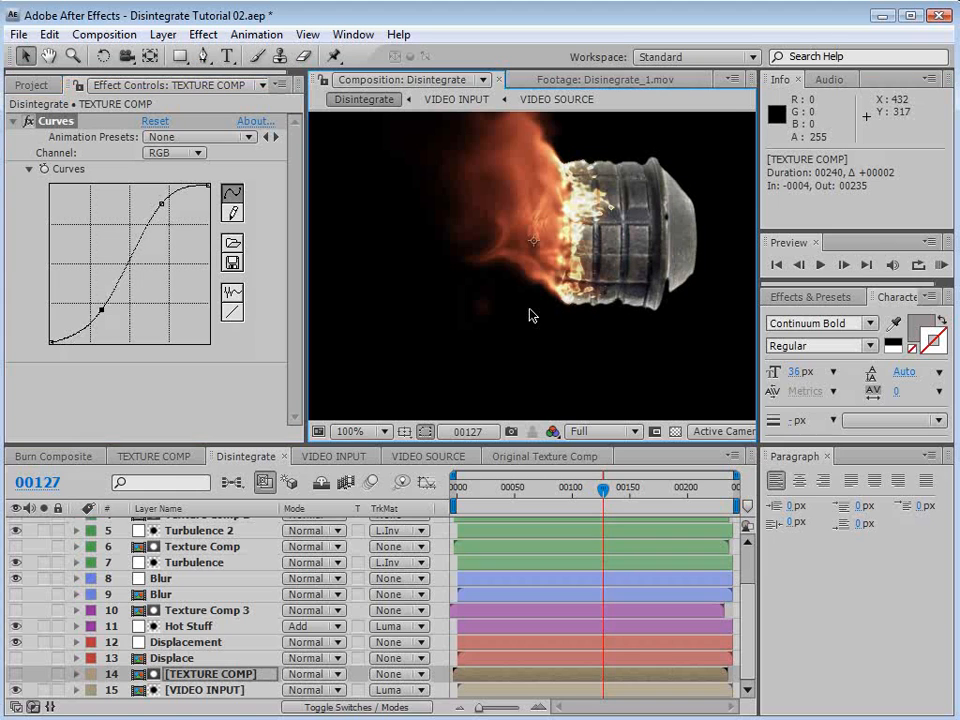
Set the Displacement layer's maximum vertical displacement to 0 and check the flame at frame 133.
{"action": "left_click", "coordinate": [190, 642]}
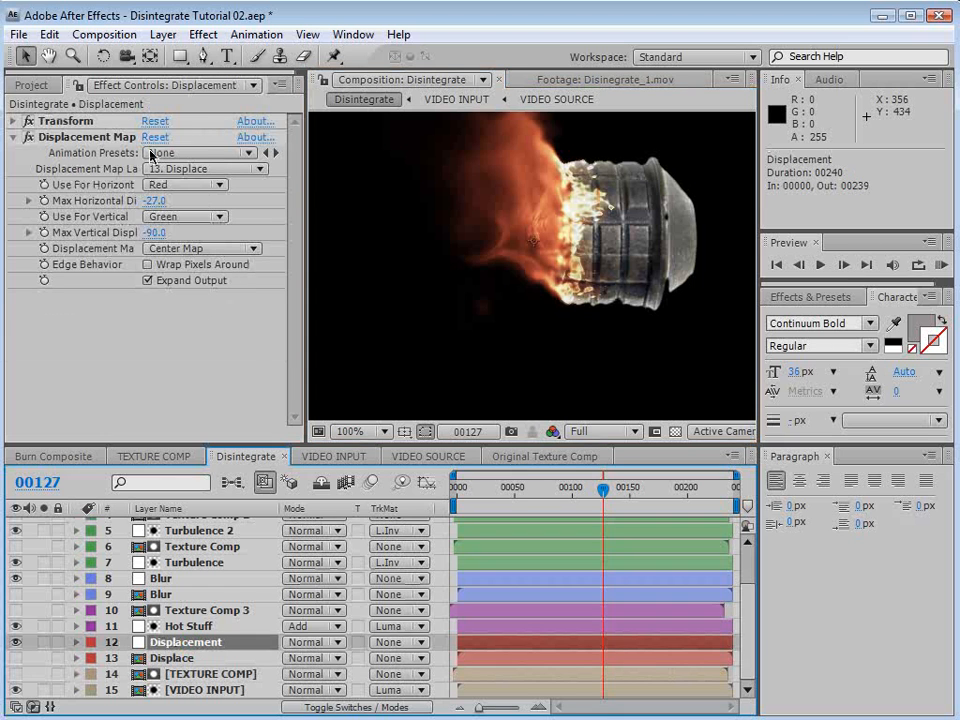
{"action": "scroll", "coordinate": [505, 252], "scroll_direction": "down", "scroll_amount": 2}
{"action": "left_click", "coordinate": [155, 232]}
{"action": "type", "text": "0"}
{"action": "key", "text": "Return"}
{"action": "mouse_move", "coordinate": [609, 487]}
{"action": "left_mouse_down"}
{"action": "mouse_move", "coordinate": [584, 488]}
{"action": "mouse_move", "coordinate": [611, 497]}
{"action": "left_mouse_up"}
{"action": "scroll", "coordinate": [426, 268], "scroll_direction": "up", "scroll_amount": 1}
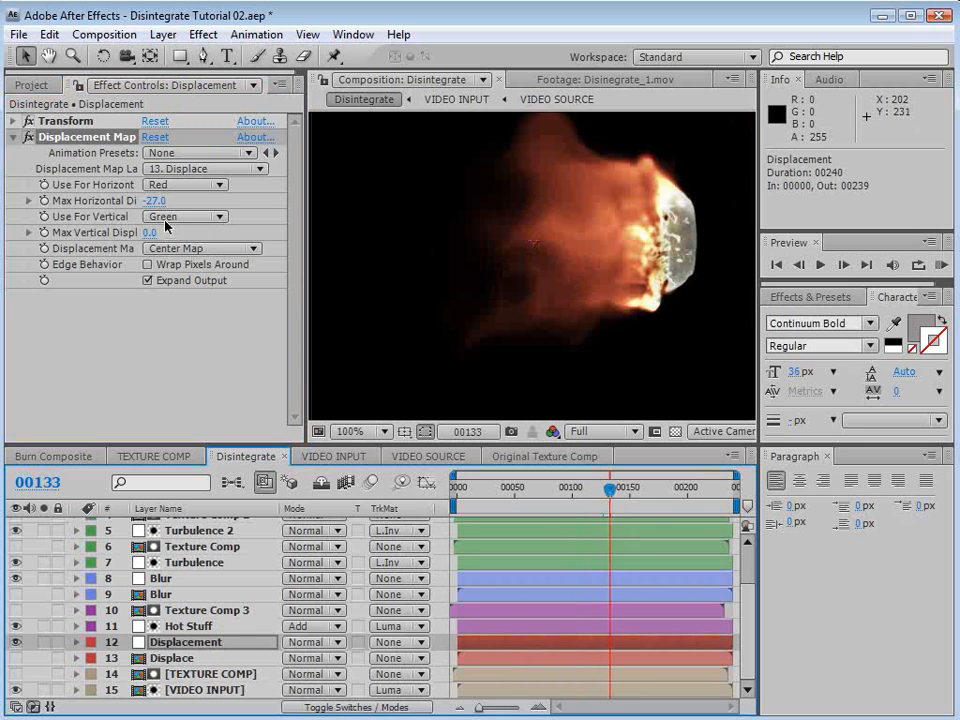
Try maximum horizontal displacements of -132 and 75 on the Displacement layer, checking the flame around frame 126.
{"action": "left_click_drag", "start_coordinate": [169, 199], "coordinate": [56, 200]}
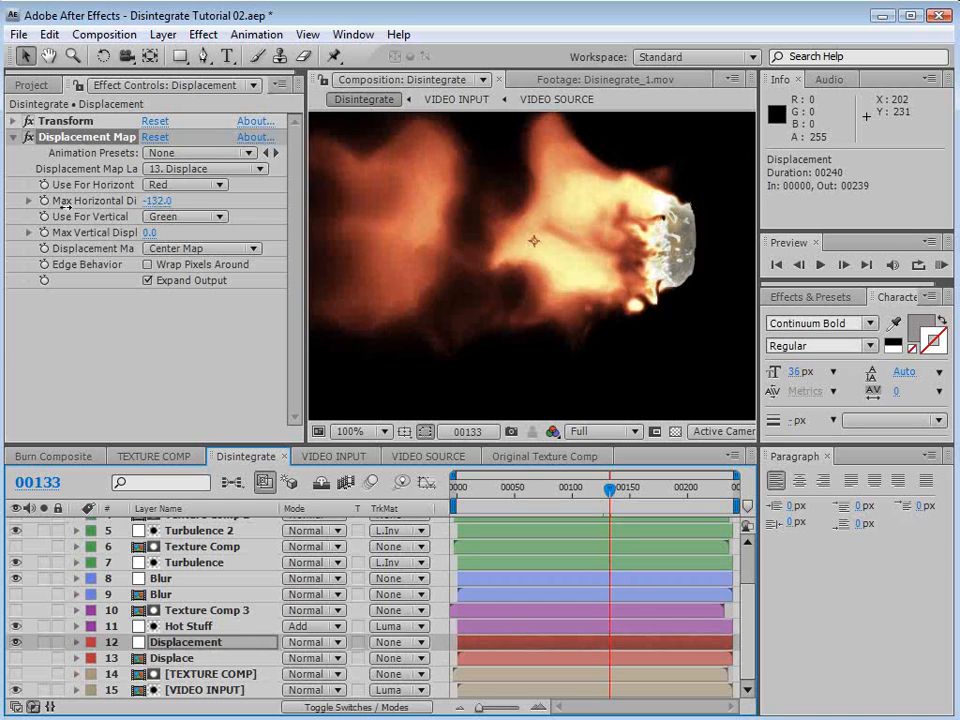
{"action": "scroll", "coordinate": [557, 334], "scroll_direction": "down", "scroll_amount": 1}
{"action": "left_click_drag", "start_coordinate": [568, 510], "coordinate": [602, 497]}
{"action": "left_click_drag", "start_coordinate": [165, 200], "coordinate": [258, 206]}
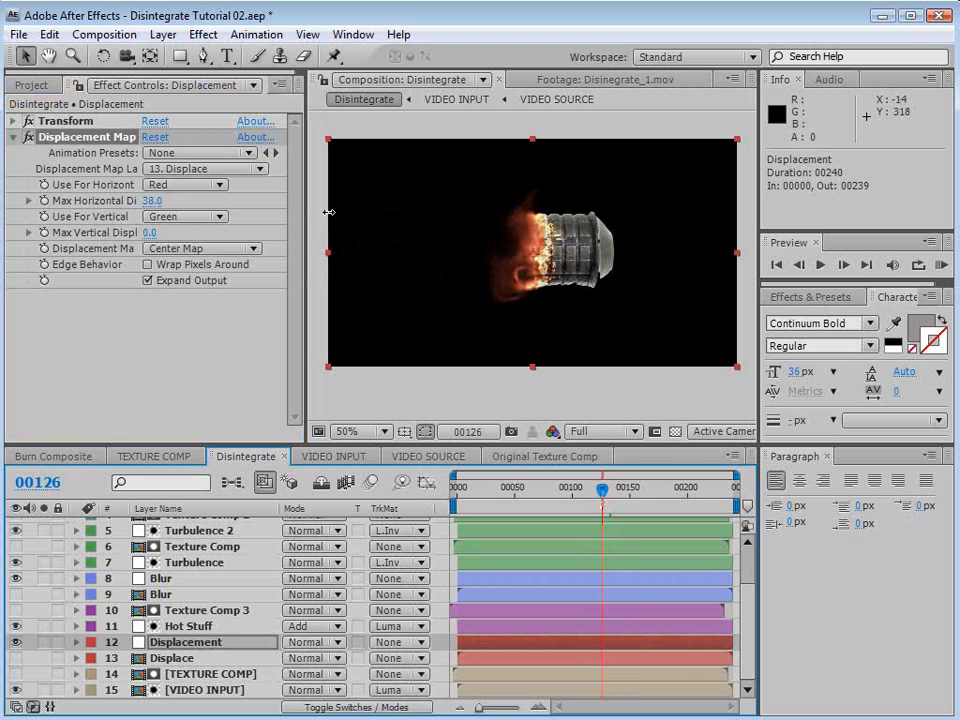
{"action": "mouse_move", "coordinate": [602, 490]}
{"action": "left_mouse_down"}
{"action": "mouse_move", "coordinate": [574, 490]}
{"action": "mouse_move", "coordinate": [612, 492]}
{"action": "mouse_move", "coordinate": [580, 492]}
{"action": "mouse_move", "coordinate": [602, 492]}
{"action": "left_mouse_up"}
{"action": "scroll", "coordinate": [569, 365], "scroll_direction": "up", "scroll_amount": 1}
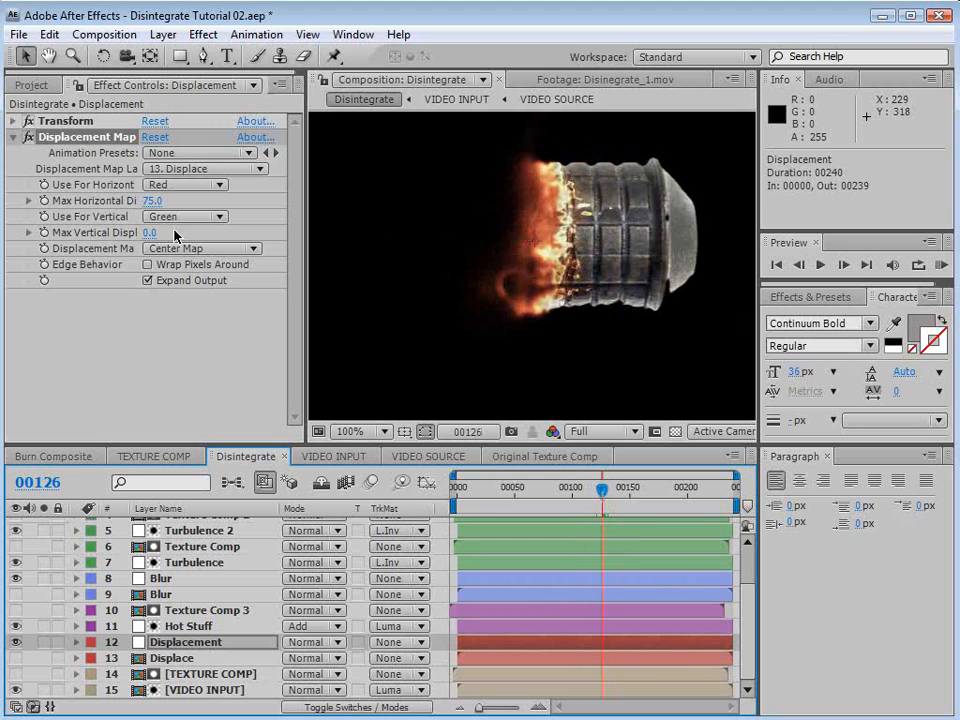
Set the Displacement Map's maximum displacement to -50 horizontally and -34 vertically, and view frame 124 enlarged.
{"action": "left_click_drag", "start_coordinate": [152, 206], "coordinate": [36, 216]}
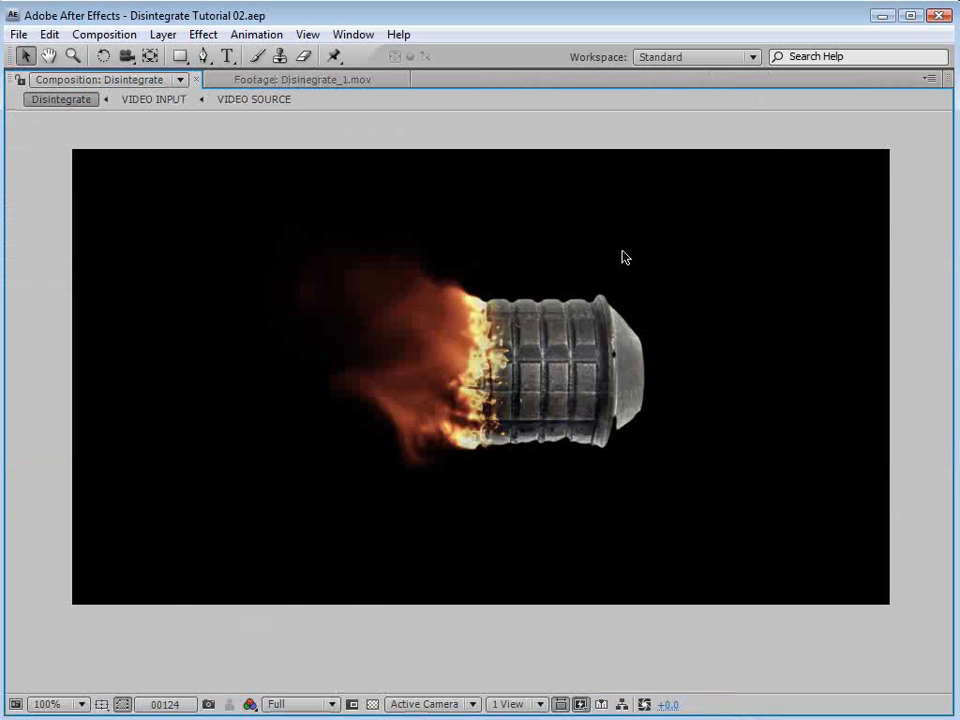
{"action": "key", "text": "grave"}
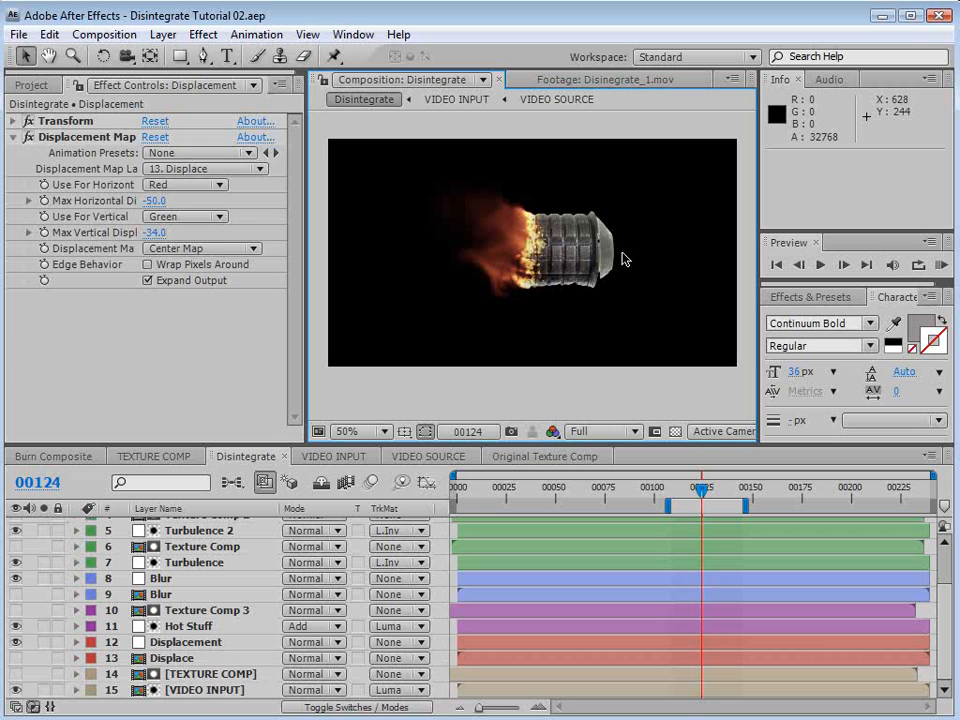
Set the Linear Wipe angle on the trans layer of Original Texture Comp to 170°.
{"action": "left_click", "coordinate": [530, 456]}
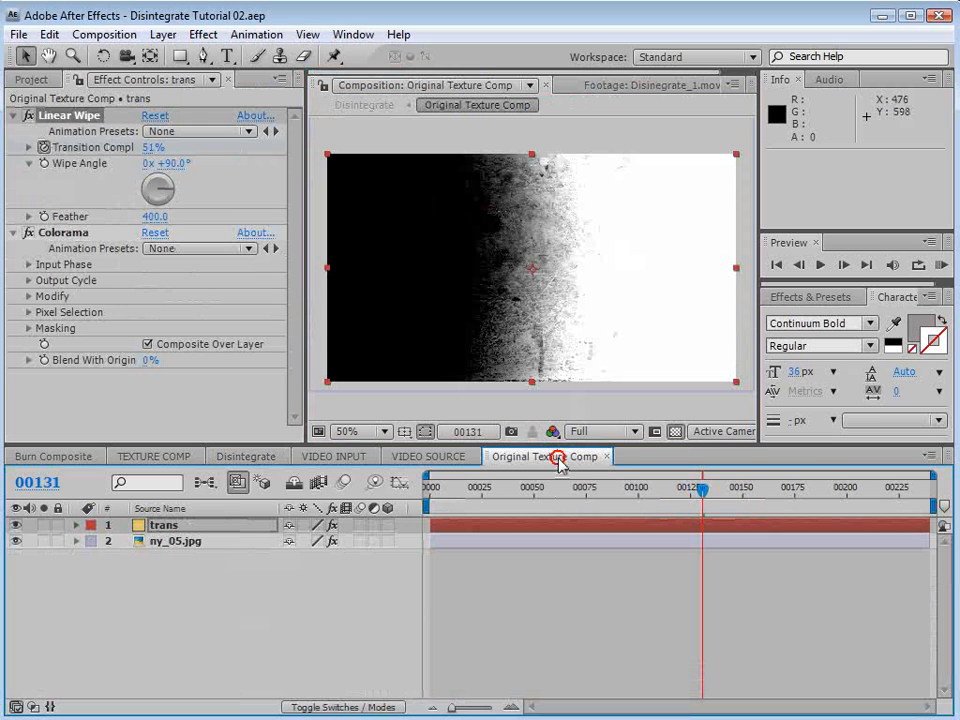
{"action": "left_click", "coordinate": [166, 527]}
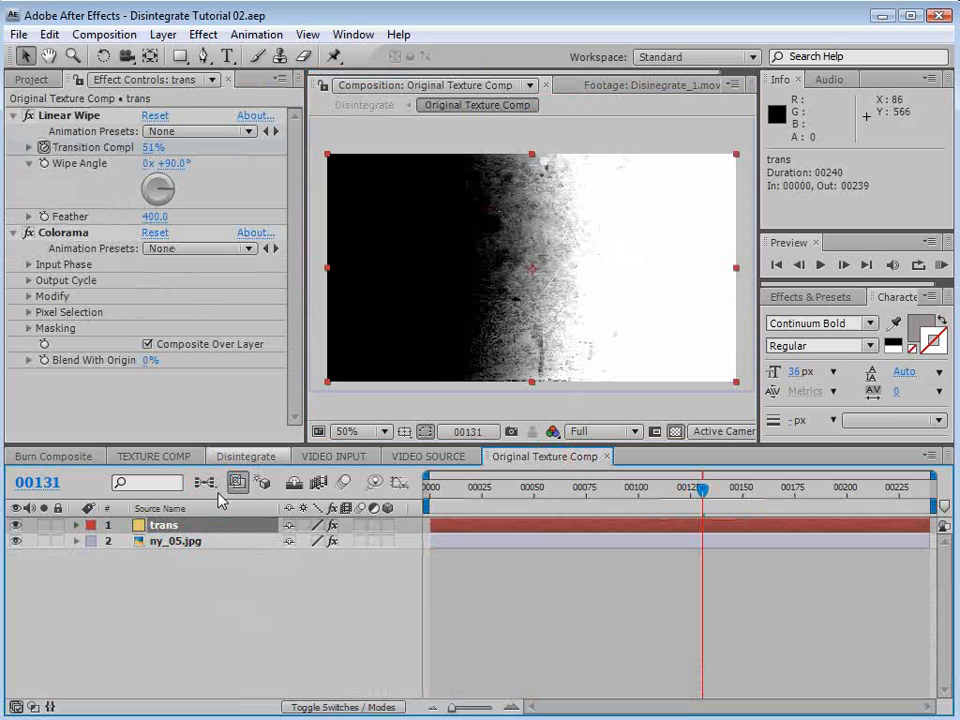
{"action": "left_click", "coordinate": [73, 117]}
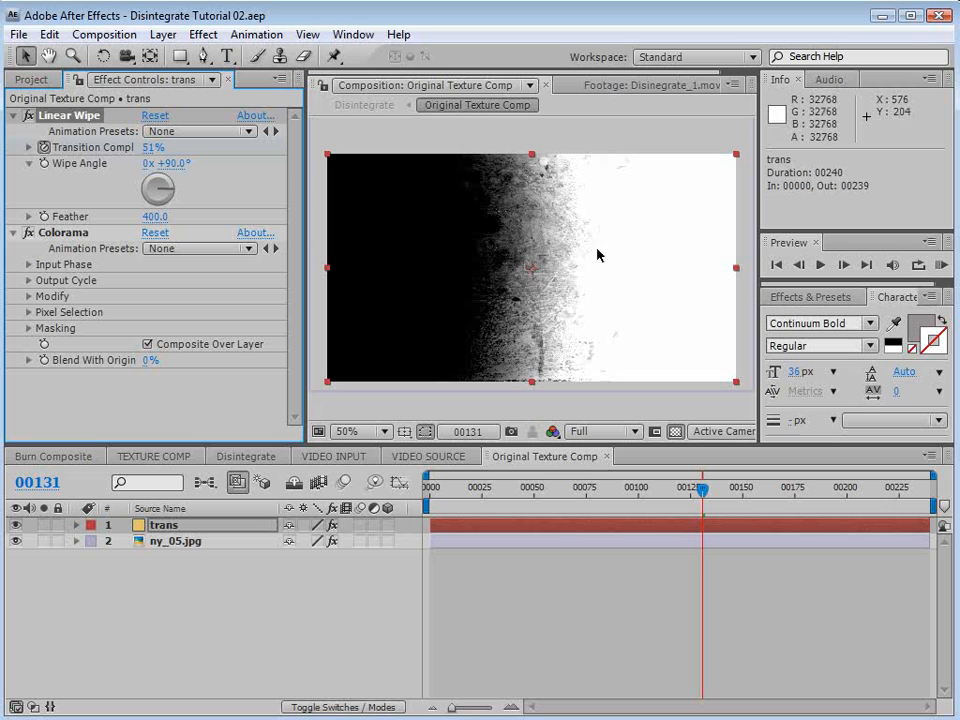
{"action": "scroll", "coordinate": [568, 257], "scroll_direction": "up", "scroll_amount": 2}
{"action": "scroll", "coordinate": [503, 277], "scroll_direction": "down", "scroll_amount": 2}
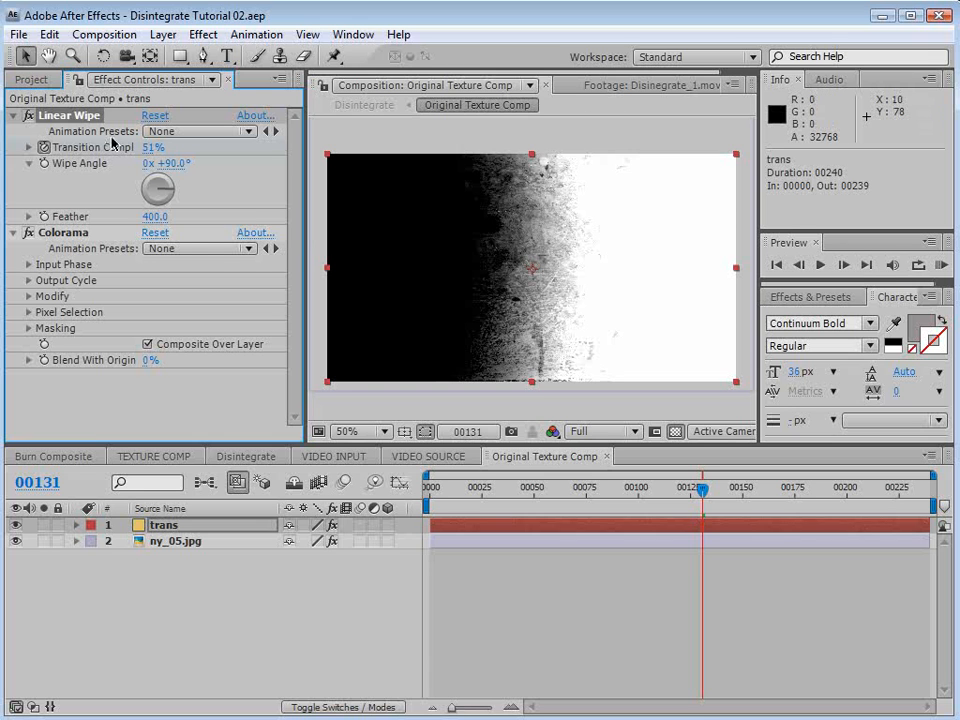
{"action": "mouse_move", "coordinate": [168, 191]}
{"action": "left_mouse_down"}
{"action": "mouse_move", "coordinate": [152, 184]}
{"action": "mouse_move", "coordinate": [166, 186]}
{"action": "mouse_move", "coordinate": [164, 207]}
{"action": "left_mouse_up"}
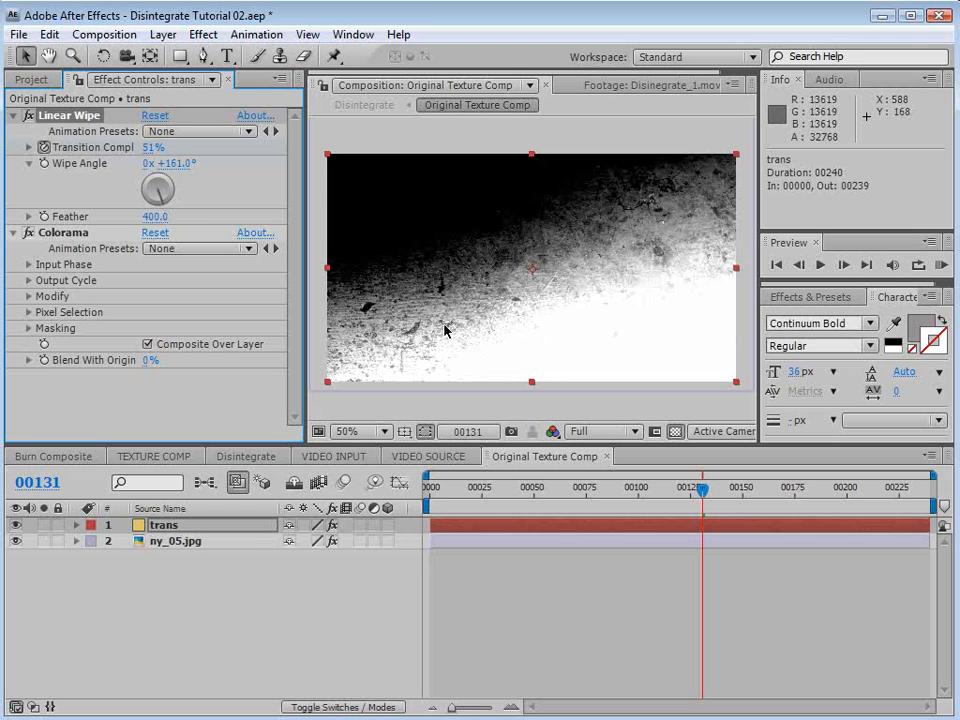
{"action": "left_click_drag", "start_coordinate": [160, 195], "coordinate": [161, 207]}
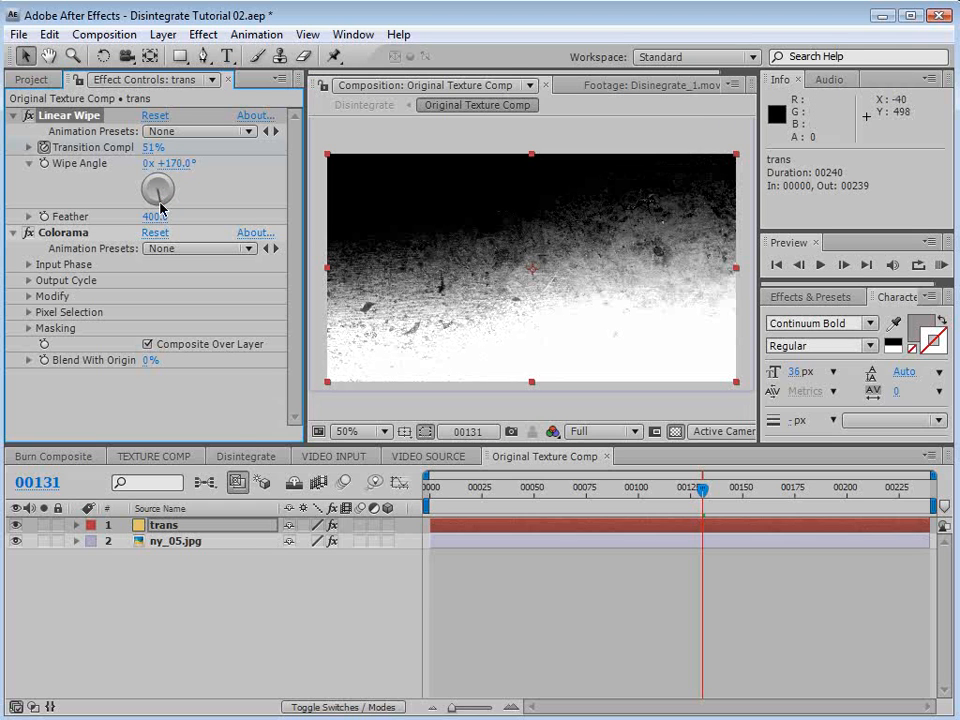
Examine the angled burn in an enlarged view of the Disintegrate composition.
{"action": "left_click", "coordinate": [238, 462]}
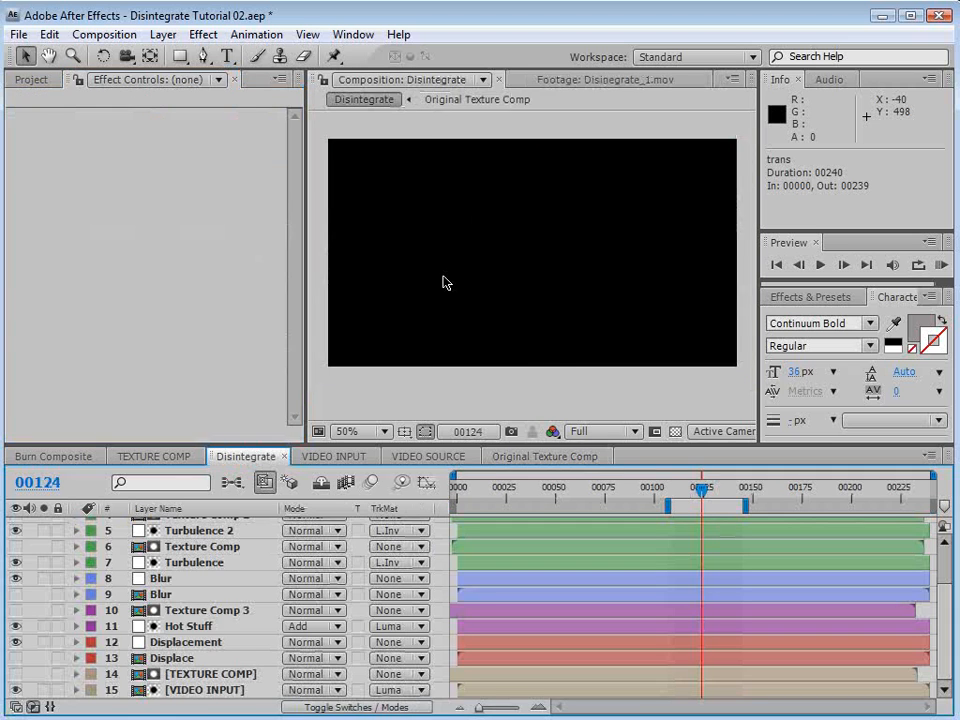
{"action": "key", "text": "grave"}
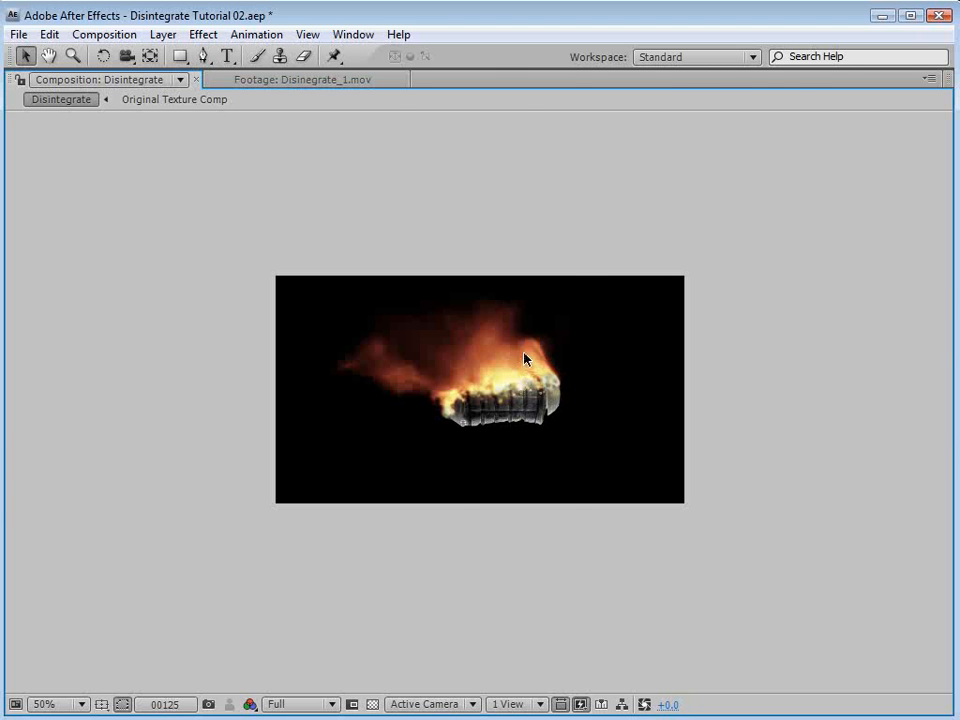
{"action": "key", "text": "grave"}
Set the trans layer's Linear Wipe angle in Original Texture Comp to 99°.
{"action": "left_click", "coordinate": [549, 458]}
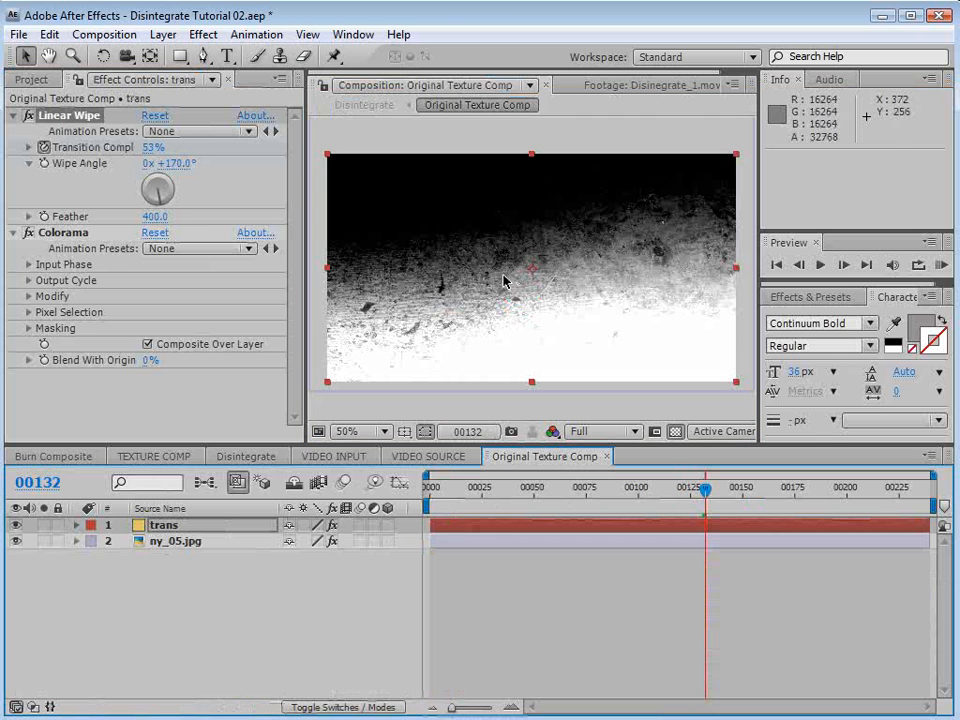
{"action": "left_click_drag", "start_coordinate": [168, 162], "coordinate": [175, 196]}
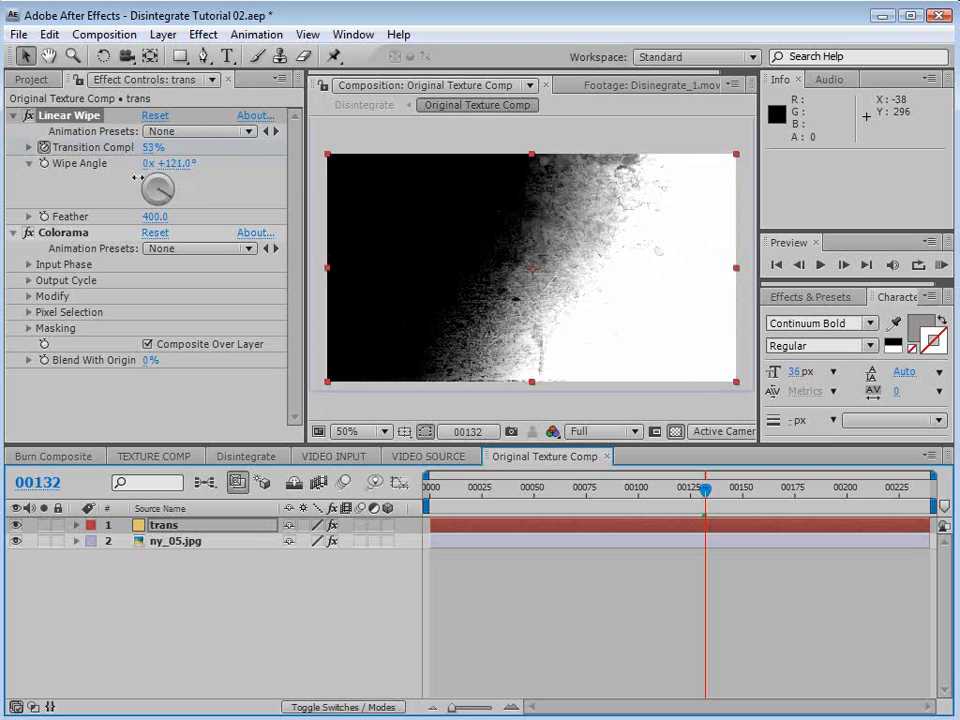
{"action": "left_click", "coordinate": [178, 165]}
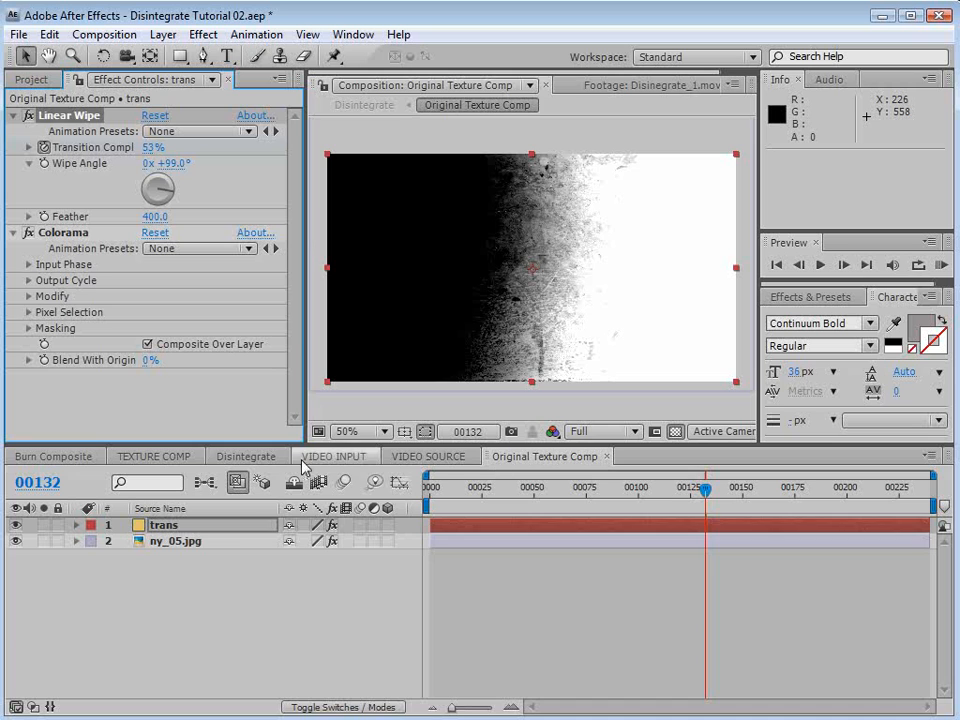
Hide the grenade.psd layer in the VIDEO SOURCE composition.
{"action": "left_click", "coordinate": [255, 458]}
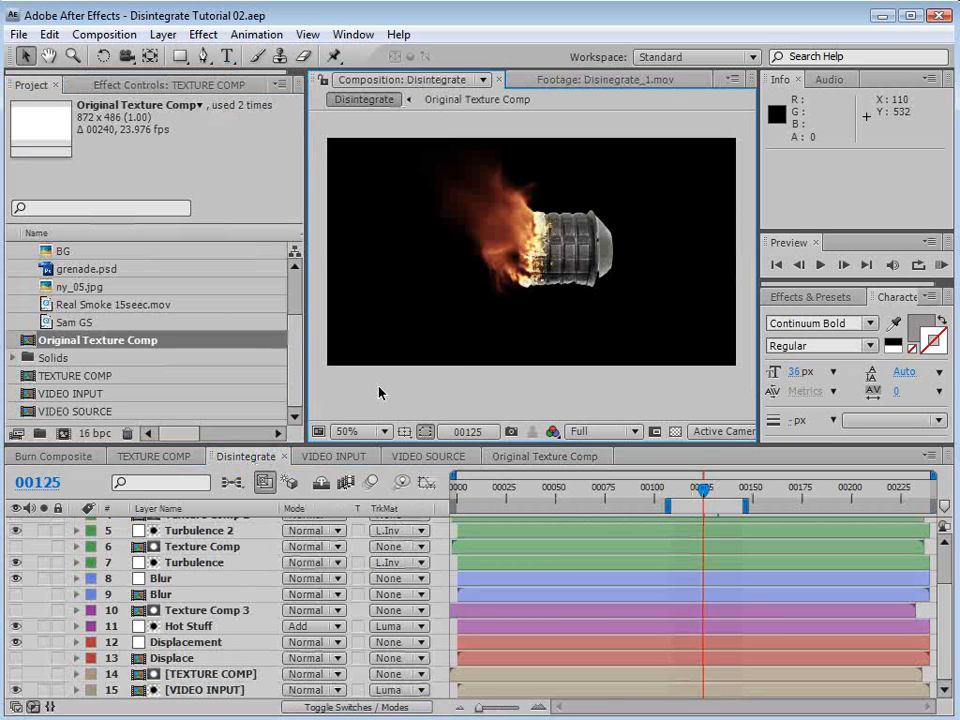
{"action": "left_click", "coordinate": [405, 456]}
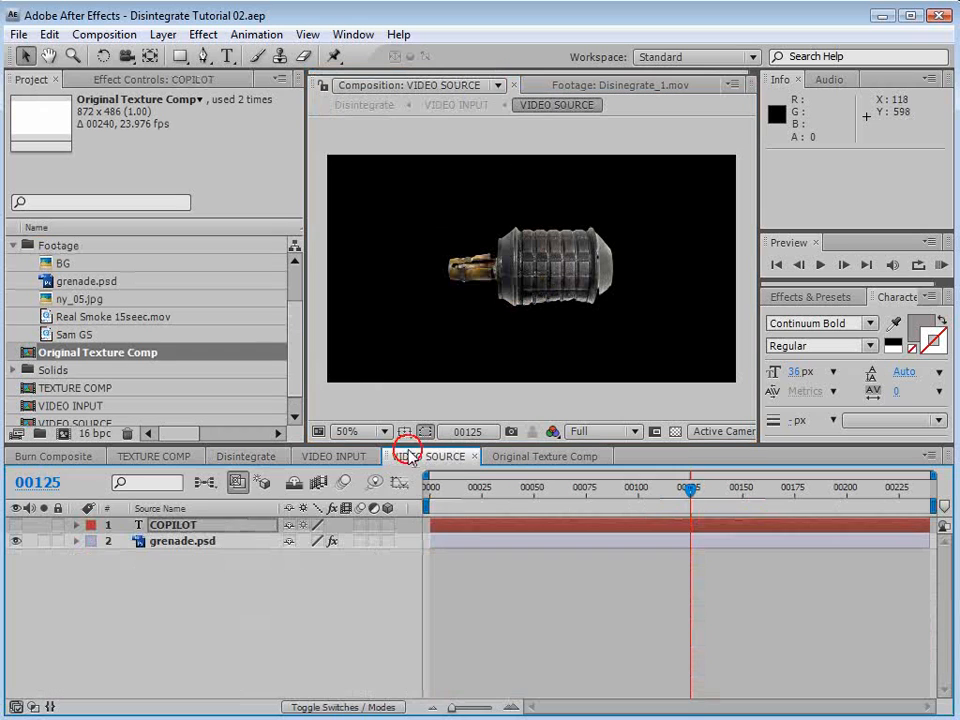
{"action": "left_click", "coordinate": [490, 590]}
{"action": "left_click", "coordinate": [155, 545]}
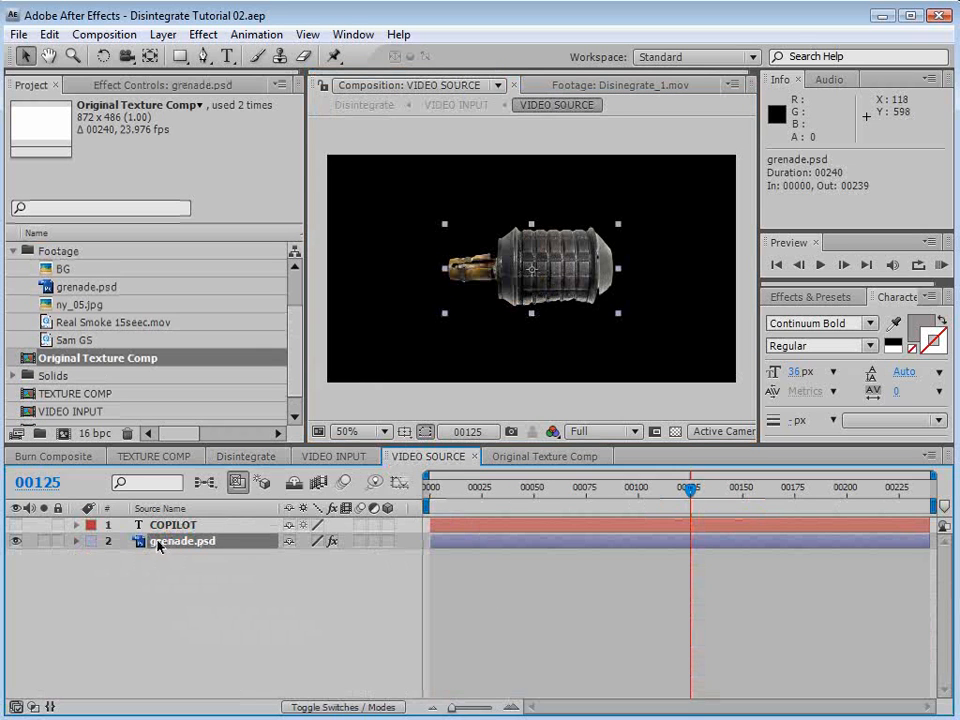
{"action": "left_click", "coordinate": [15, 541]}
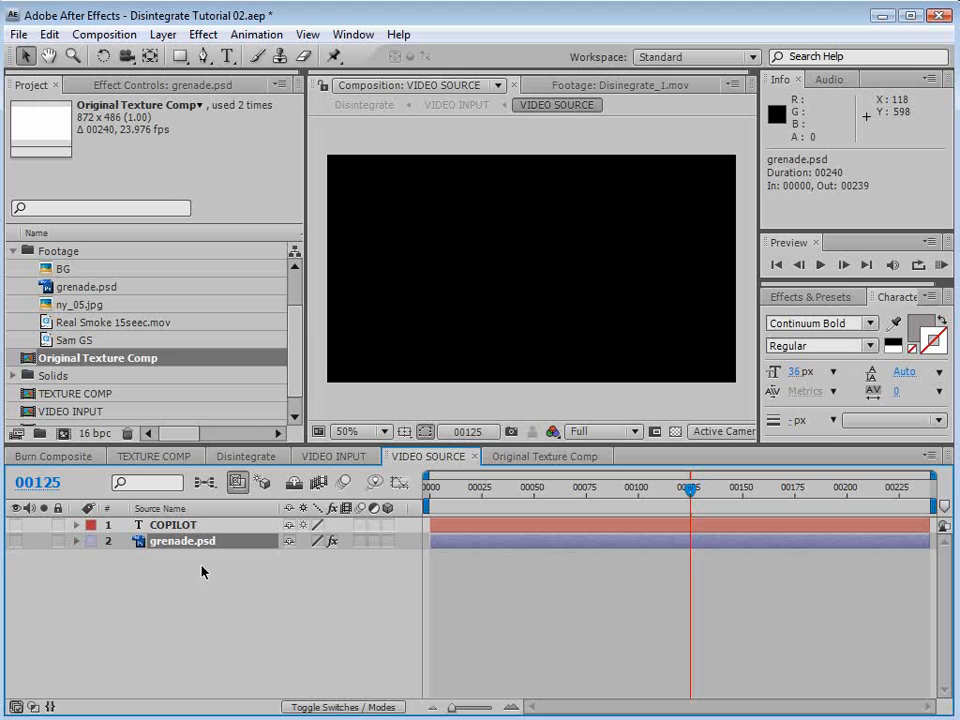
Add the Sam GS green-screen footage to VIDEO SOURCE, scale it to 51%, reposition it to 450, 267 and go to frame 93.
{"action": "left_click", "coordinate": [69, 340]}
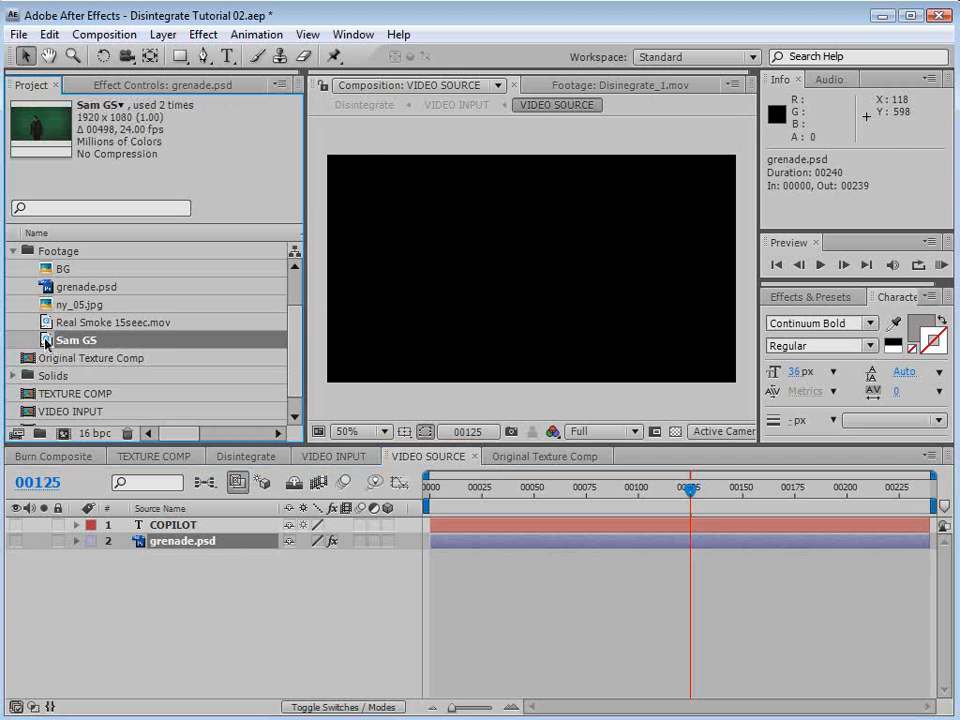
{"action": "left_click_drag", "start_coordinate": [48, 345], "coordinate": [544, 313]}
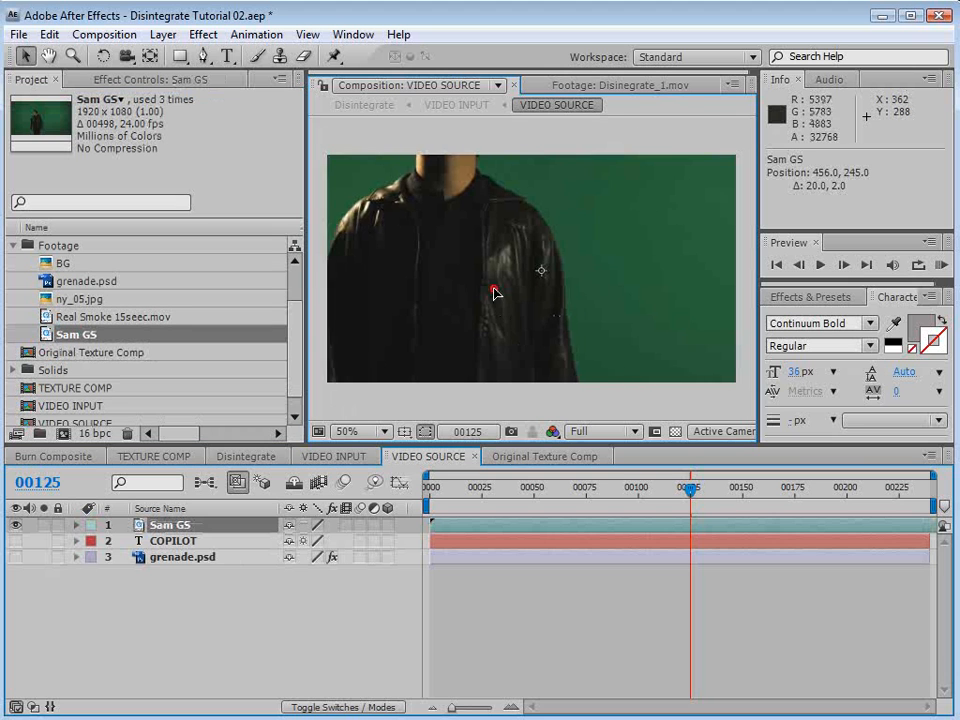
{"action": "key", "text": "s"}
{"action": "left_click_drag", "start_coordinate": [346, 547], "coordinate": [313, 540]}
{"action": "left_click_drag", "start_coordinate": [606, 353], "coordinate": [556, 333]}
{"action": "left_click_drag", "start_coordinate": [683, 494], "coordinate": [622, 525]}
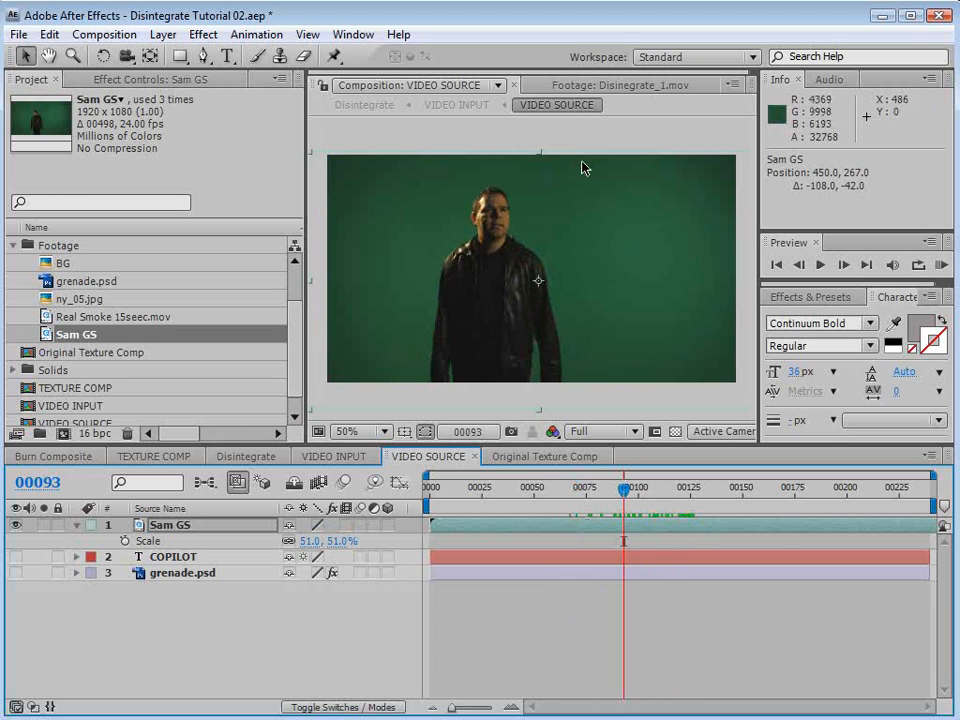
Apply Curves to the Sam GS layer, raising the RGB midtones and pulling the shadows down for contrast.
{"action": "left_click", "coordinate": [203, 34]}
{"action": "mouse_move", "coordinate": [270, 210]}
{"action": "left_click", "coordinate": [500, 516]}
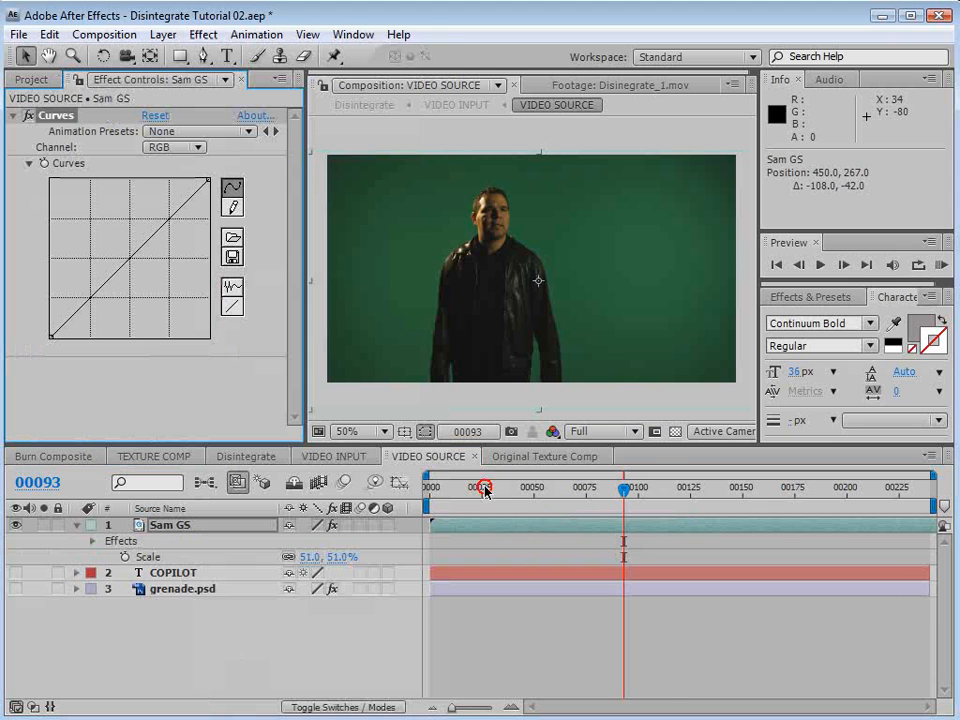
{"action": "left_click_drag", "start_coordinate": [126, 260], "coordinate": [118, 236]}
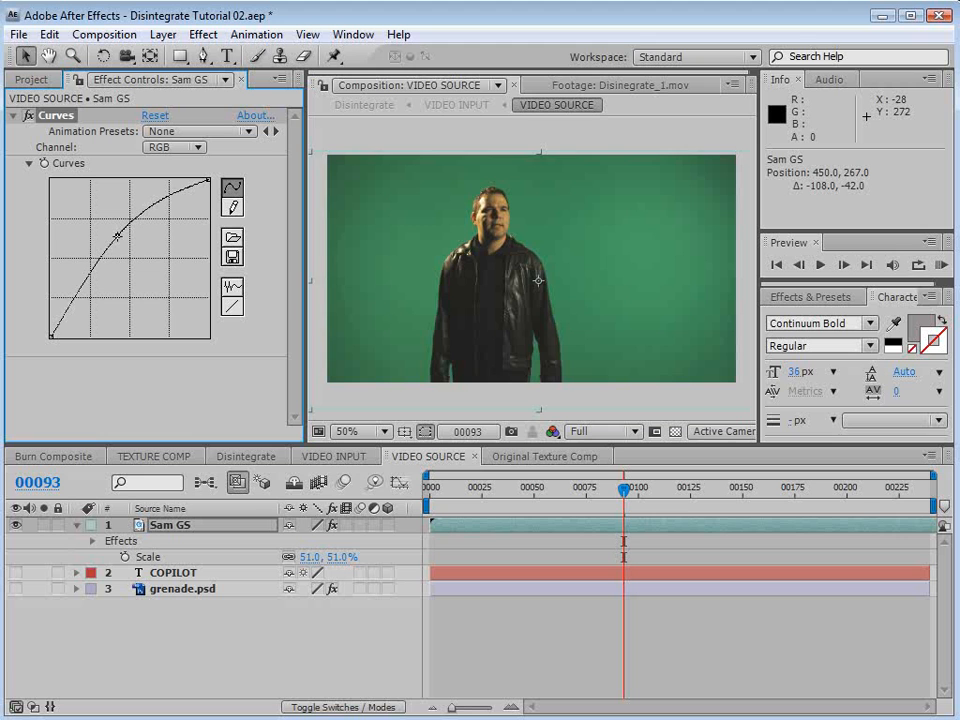
{"action": "left_click_drag", "start_coordinate": [87, 287], "coordinate": [72, 311]}
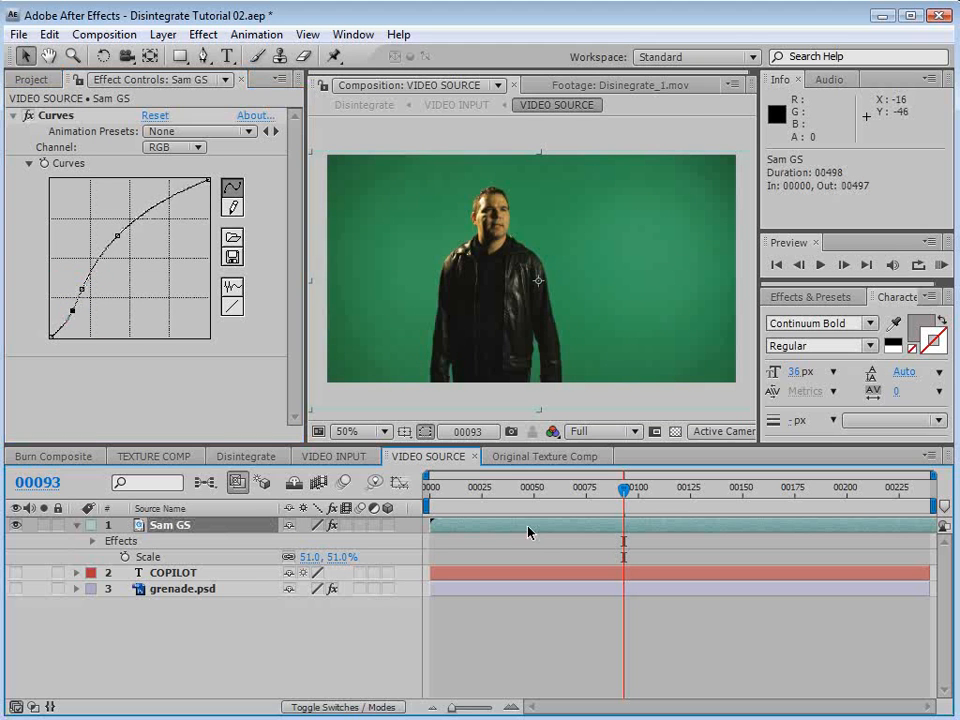
Apply Keylight (1.2) to Sam GS, sample the green backdrop as Screen Colour and show the transparency grid.
{"action": "left_click", "coordinate": [202, 34]}
{"action": "mouse_move", "coordinate": [326, 356]}
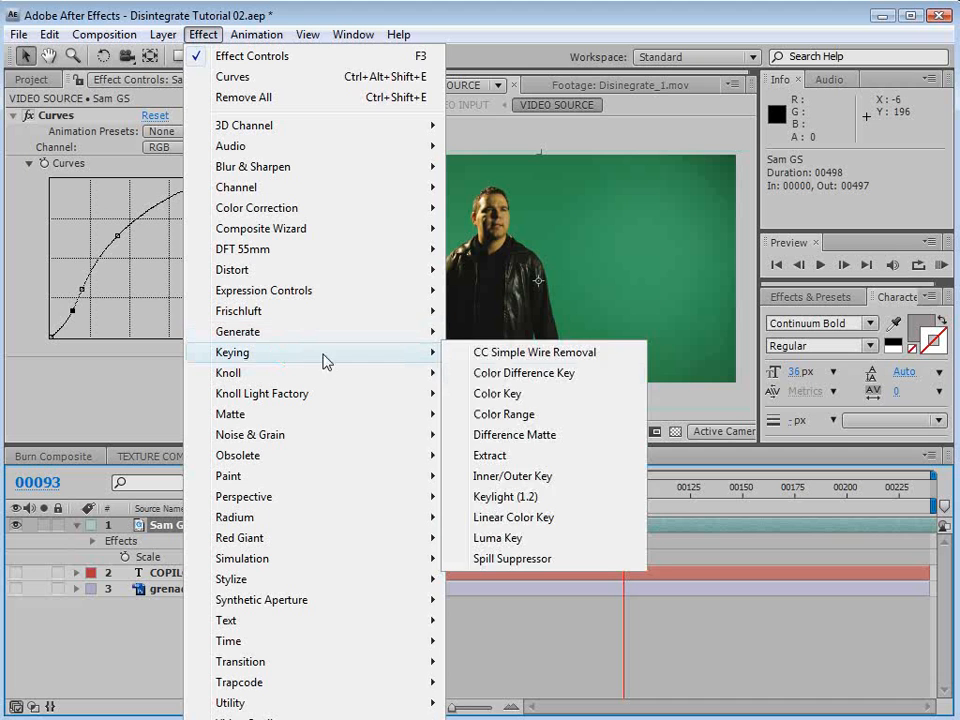
{"action": "left_click", "coordinate": [506, 497]}
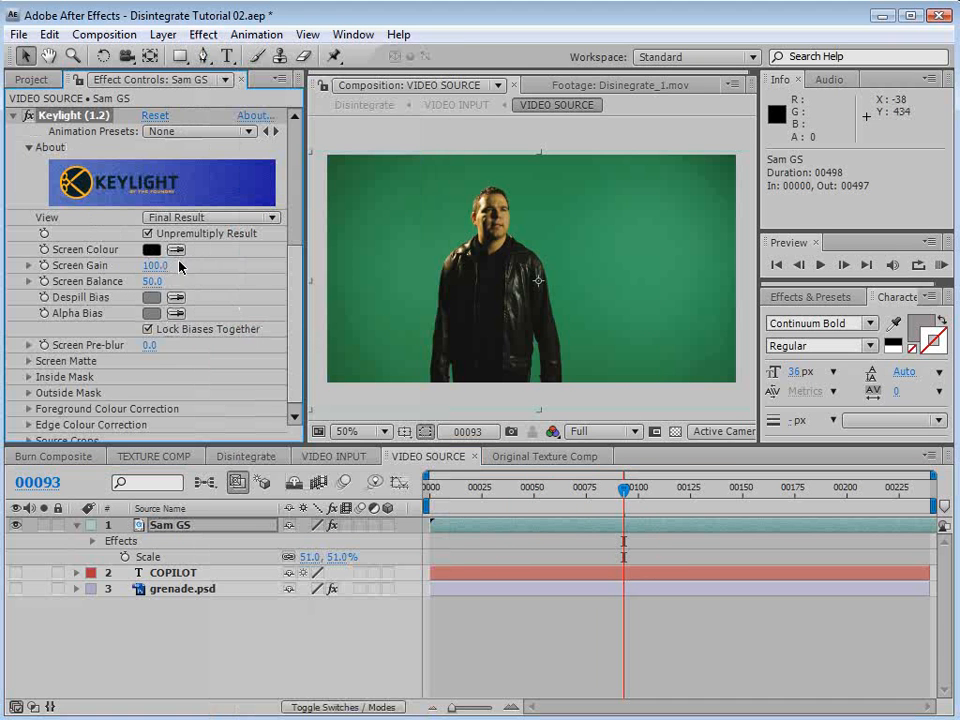
{"action": "left_click", "coordinate": [176, 253]}
{"action": "left_click", "coordinate": [406, 215]}
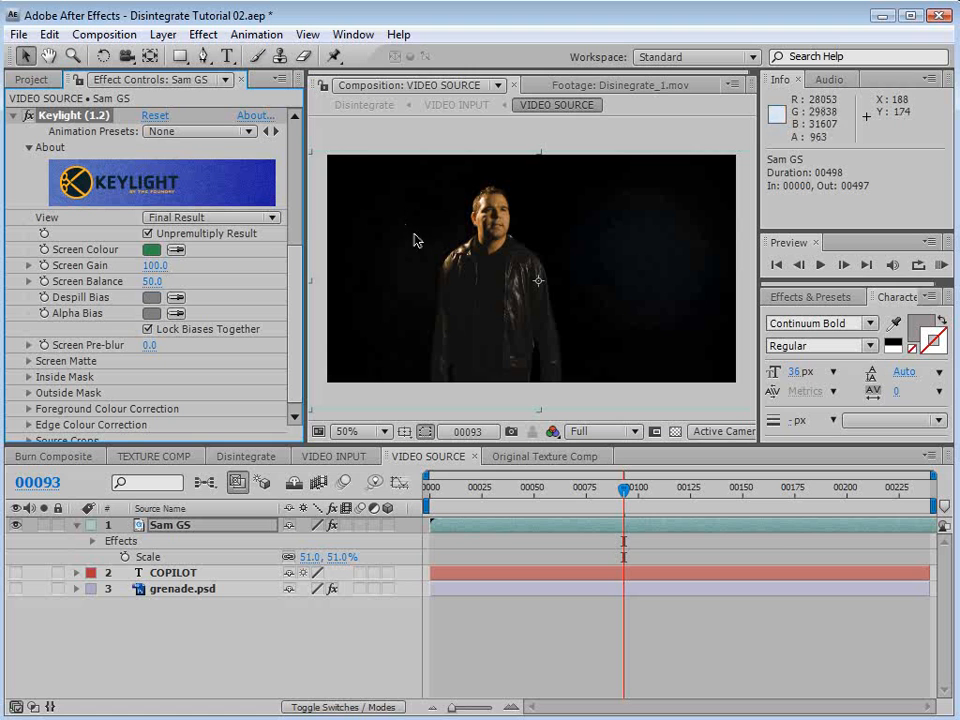
{"action": "left_click", "coordinate": [675, 431]}
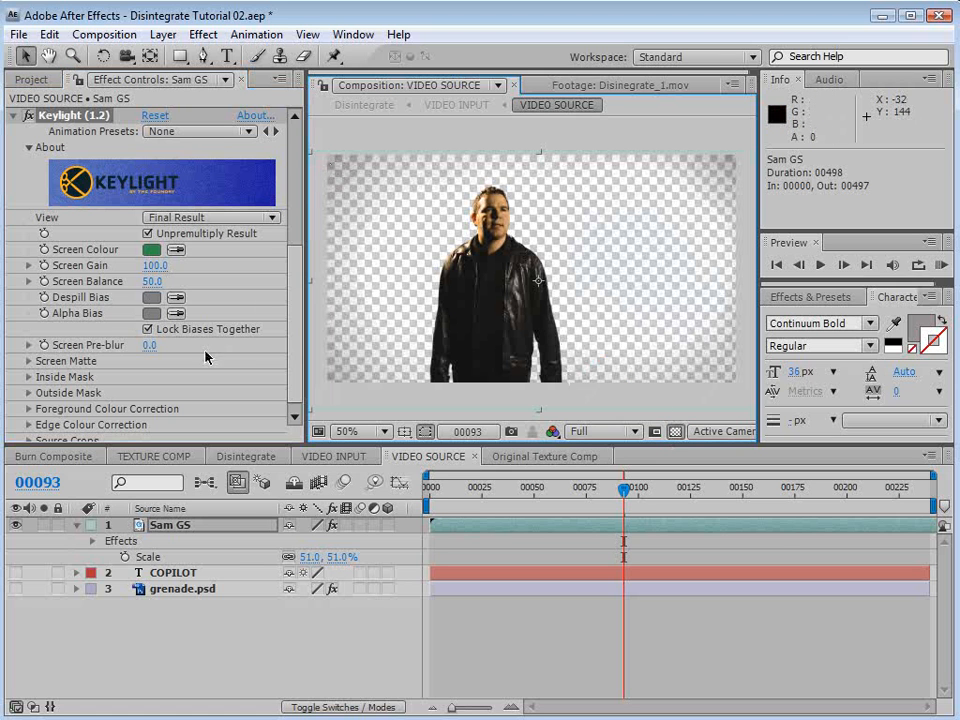
Set Keylight's Screen Gain to 105.
{"action": "left_click", "coordinate": [156, 266]}
{"action": "type", "text": "105"}
{"action": "key", "text": "Return"}
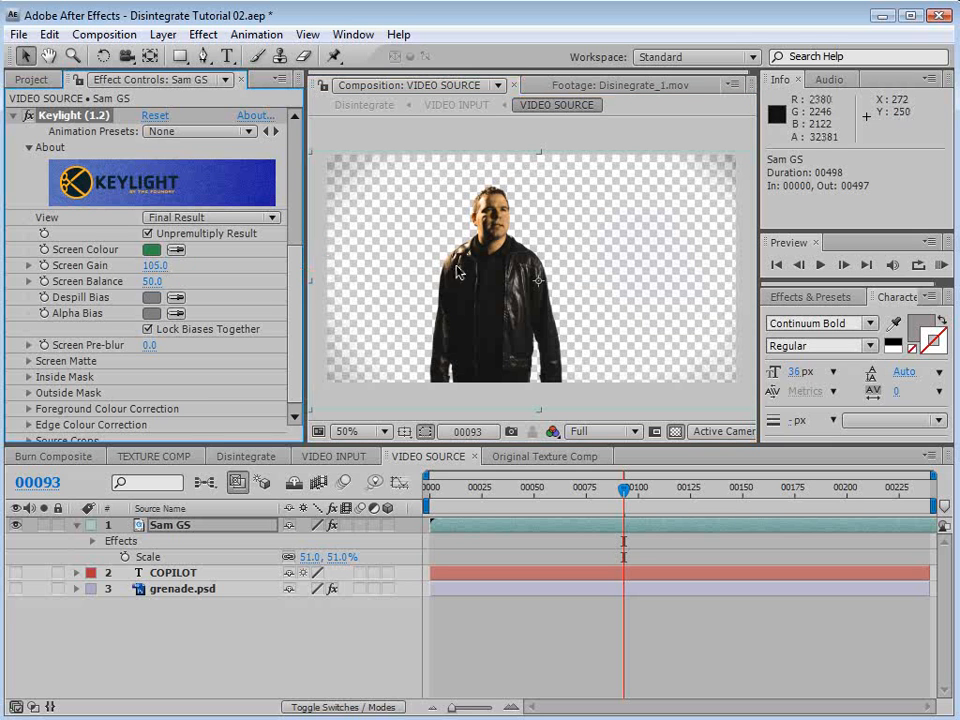
Set Keylight's Screen Matte to Clip Black 10 and Clip White 90.
{"action": "scroll", "coordinate": [456, 276], "scroll_direction": "up", "scroll_amount": 1}
{"action": "key", "text": "space"}
{"action": "left_click_drag", "start_coordinate": [446, 160], "coordinate": [485, 176]}
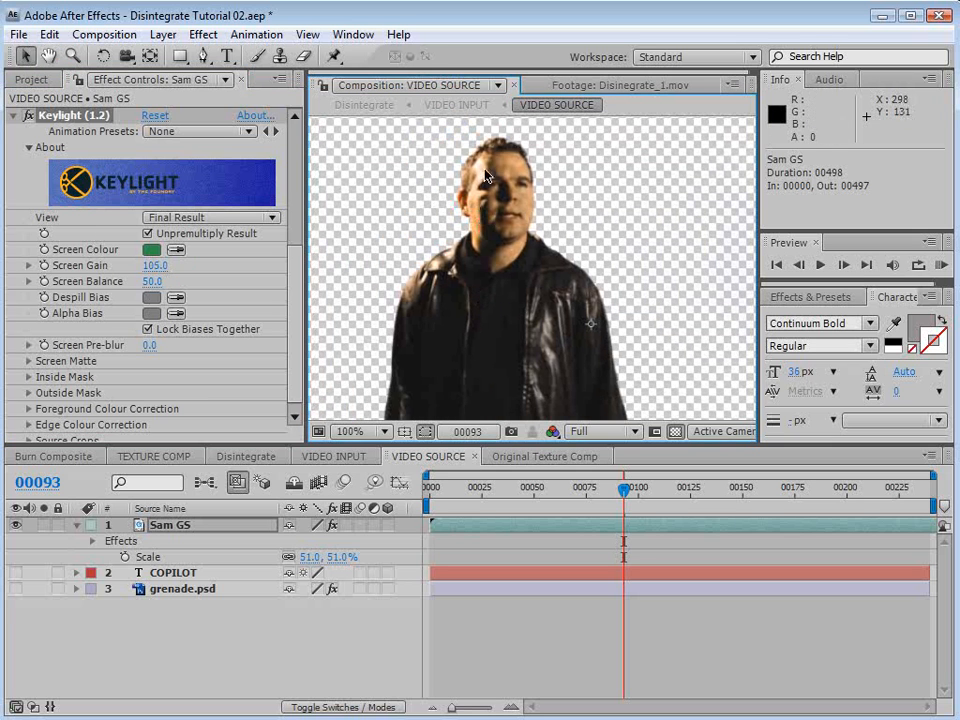
{"action": "left_click", "coordinate": [29, 361]}
{"action": "left_click", "coordinate": [152, 321]}
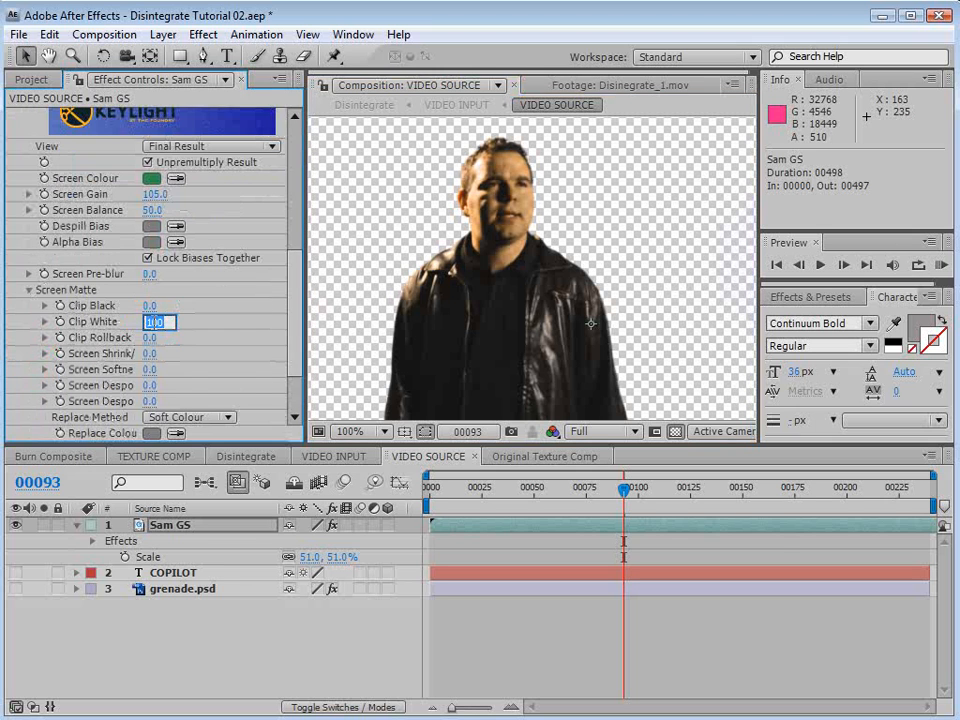
{"action": "left_click", "coordinate": [150, 306]}
{"action": "type", "text": "10"}
{"action": "key", "text": "Return"}
Set Keylight's Screen Balance to 41 and inspect the keyed figure in an enlarged view.
{"action": "scroll", "coordinate": [461, 279], "scroll_direction": "up", "scroll_amount": 1}
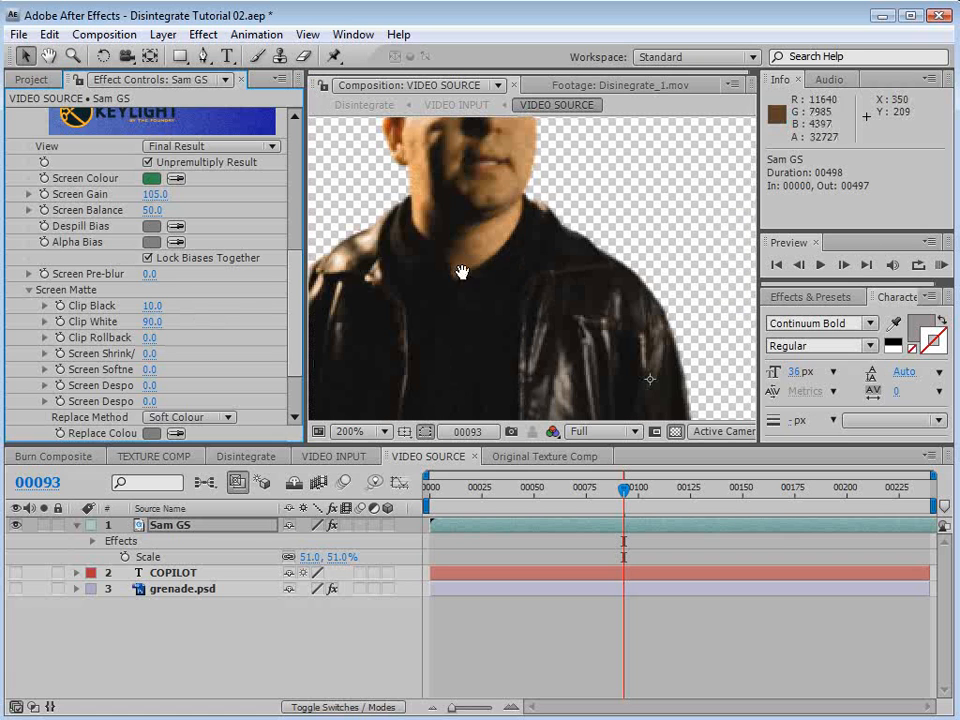
{"action": "key", "text": "space"}
{"action": "left_click_drag", "start_coordinate": [519, 196], "coordinate": [522, 319]}
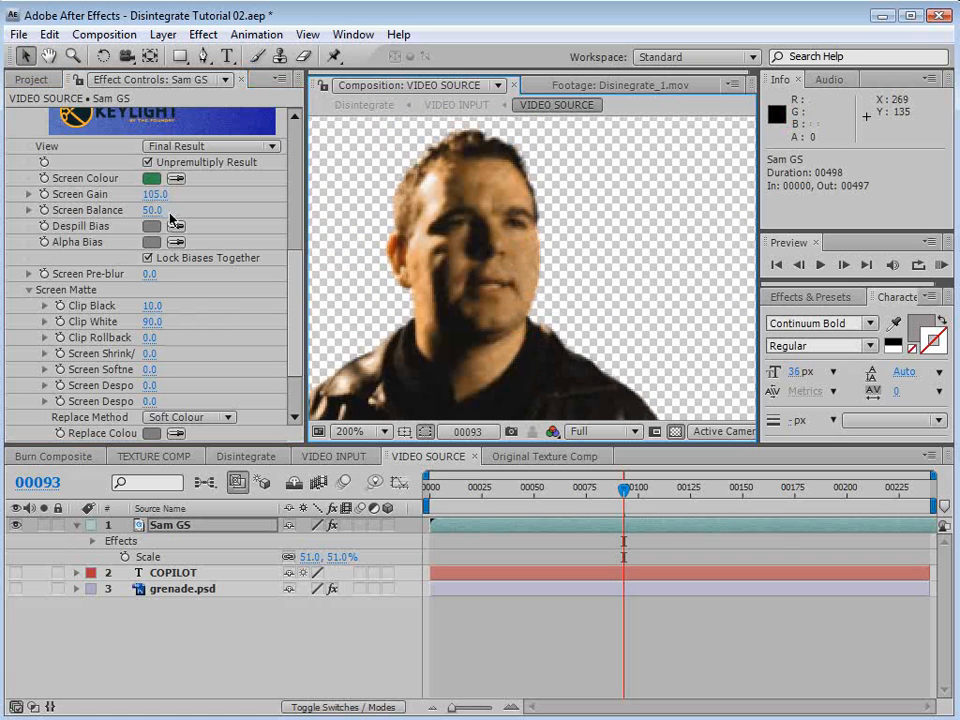
{"action": "left_click_drag", "start_coordinate": [155, 210], "coordinate": [148, 210]}
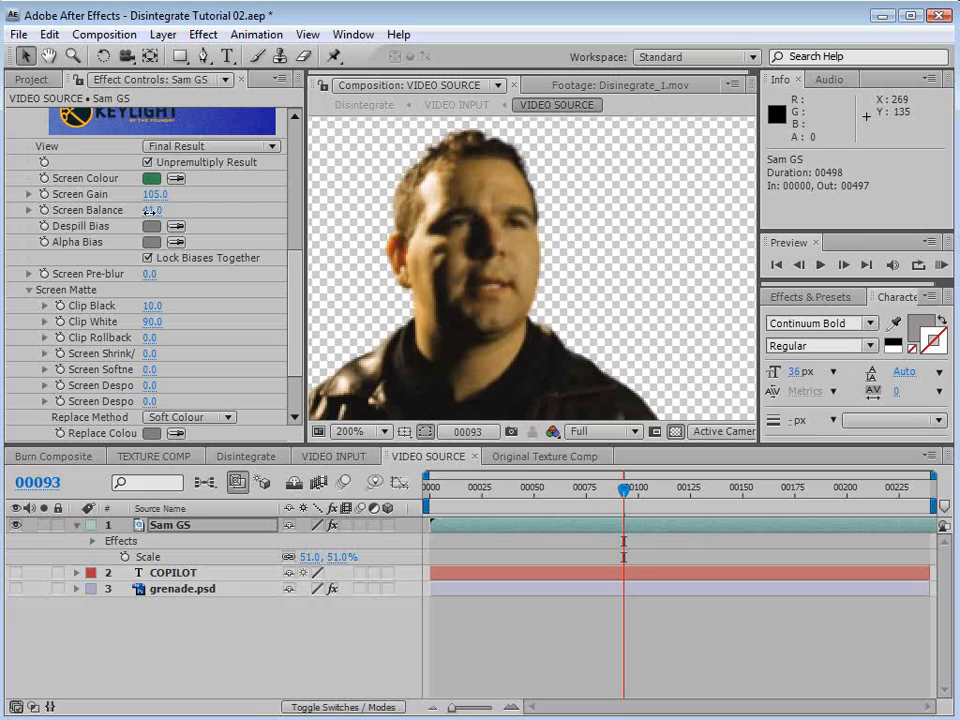
{"action": "key", "text": "grave"}
{"action": "left_click_drag", "start_coordinate": [472, 574], "coordinate": [568, 336]}
{"action": "key", "text": "grave"}
{"action": "left_click_drag", "start_coordinate": [576, 273], "coordinate": [563, 280]}
Set Keylight's Screen Gain to 110 and check the key enlarged.
{"action": "left_click_drag", "start_coordinate": [152, 198], "coordinate": [160, 194]}
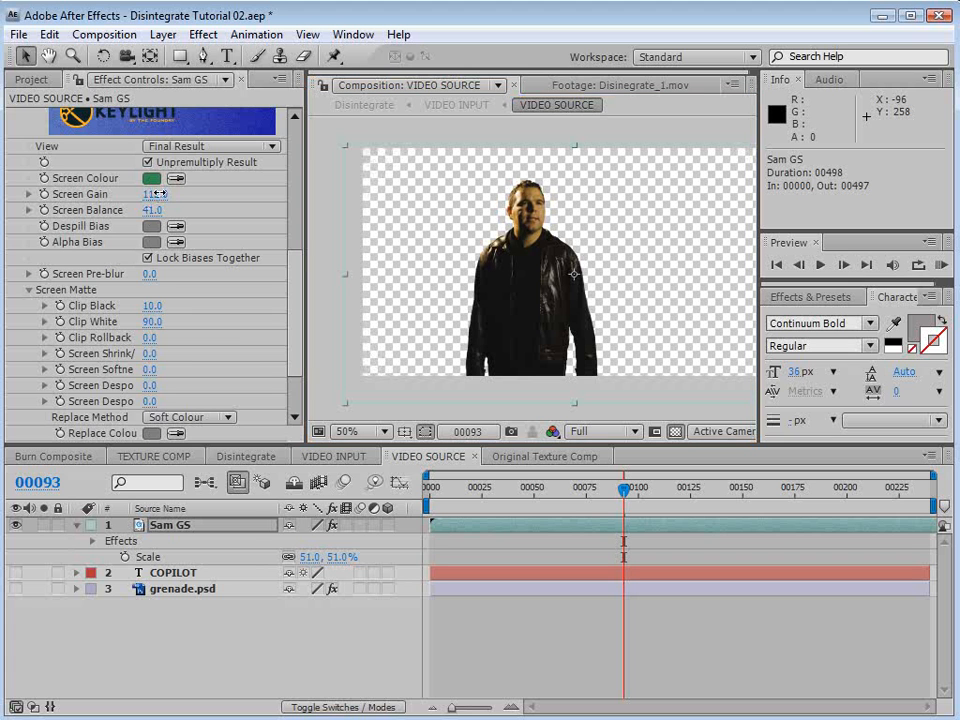
{"action": "left_click", "coordinate": [153, 194]}
{"action": "type", "text": "110"}
{"action": "key", "text": "Return"}
{"action": "scroll", "coordinate": [536, 272], "scroll_direction": "up", "scroll_amount": 1}
{"action": "key", "text": "grave"}
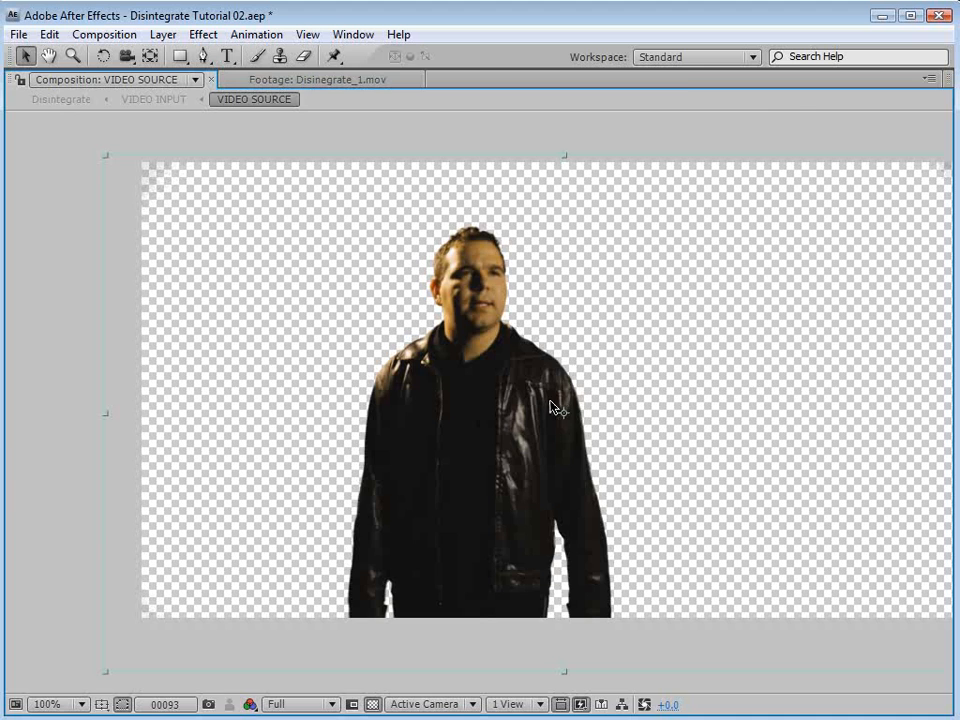
{"action": "key", "text": "grave"}
{"action": "scroll", "coordinate": [557, 410], "scroll_direction": "down", "scroll_amount": 1}
At frame 64, draw a closed four-point mask loosely around the man on the Sam GS layer with the Pen tool.
{"action": "left_click_drag", "start_coordinate": [619, 497], "coordinate": [563, 588]}
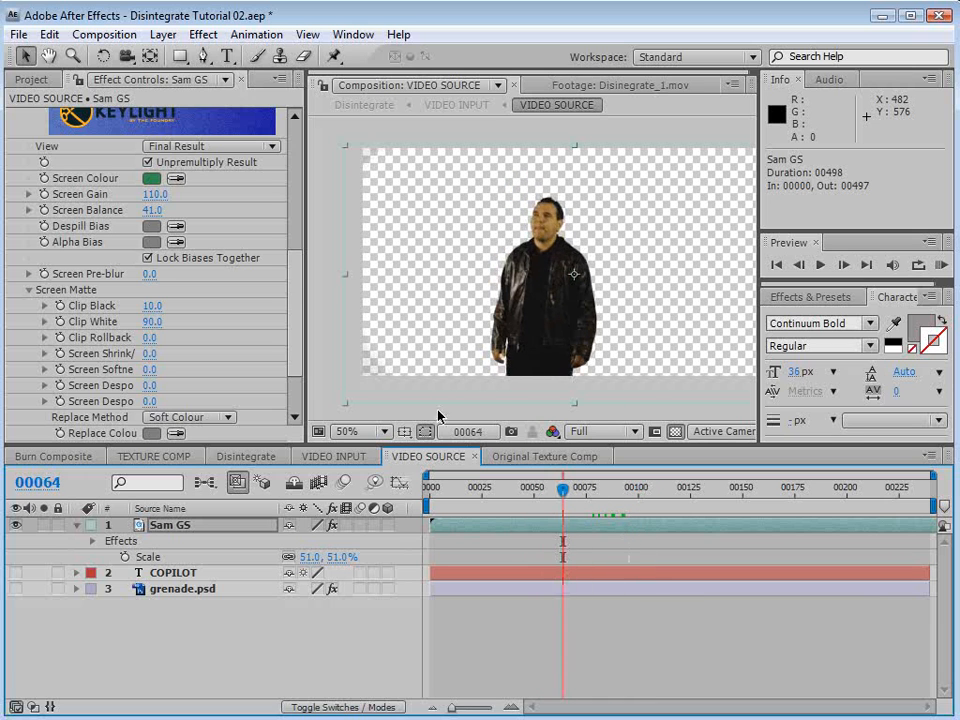
{"action": "left_click", "coordinate": [203, 57]}
{"action": "key", "text": "comma"}
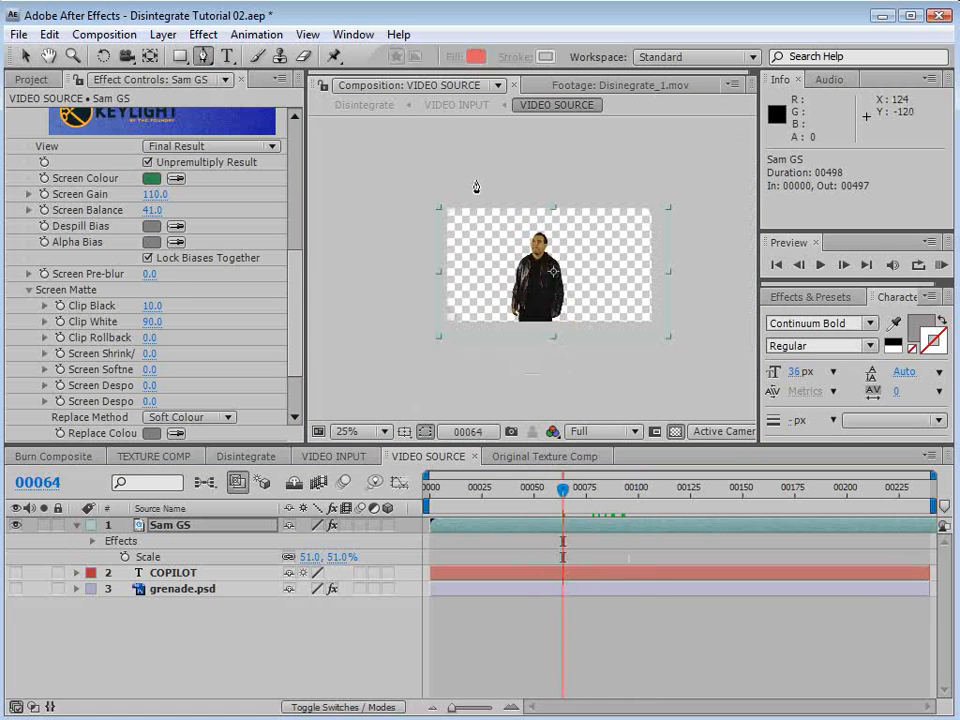
{"action": "left_click", "coordinate": [494, 201]}
{"action": "left_click_drag", "start_coordinate": [481, 349], "coordinate": [488, 364]}
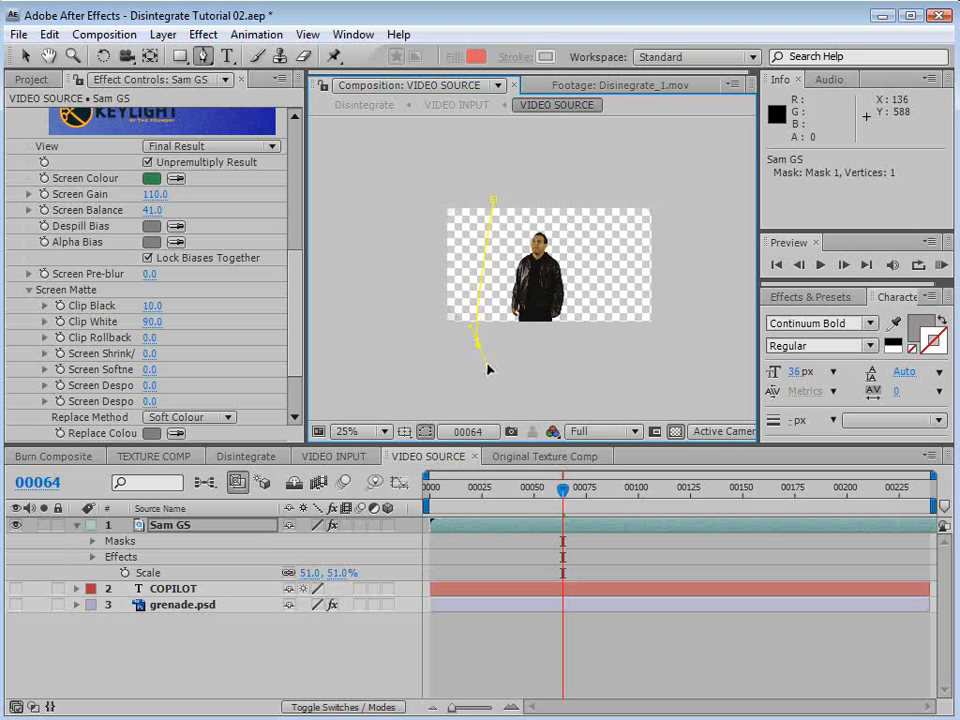
{"action": "left_click_drag", "start_coordinate": [568, 364], "coordinate": [595, 335]}
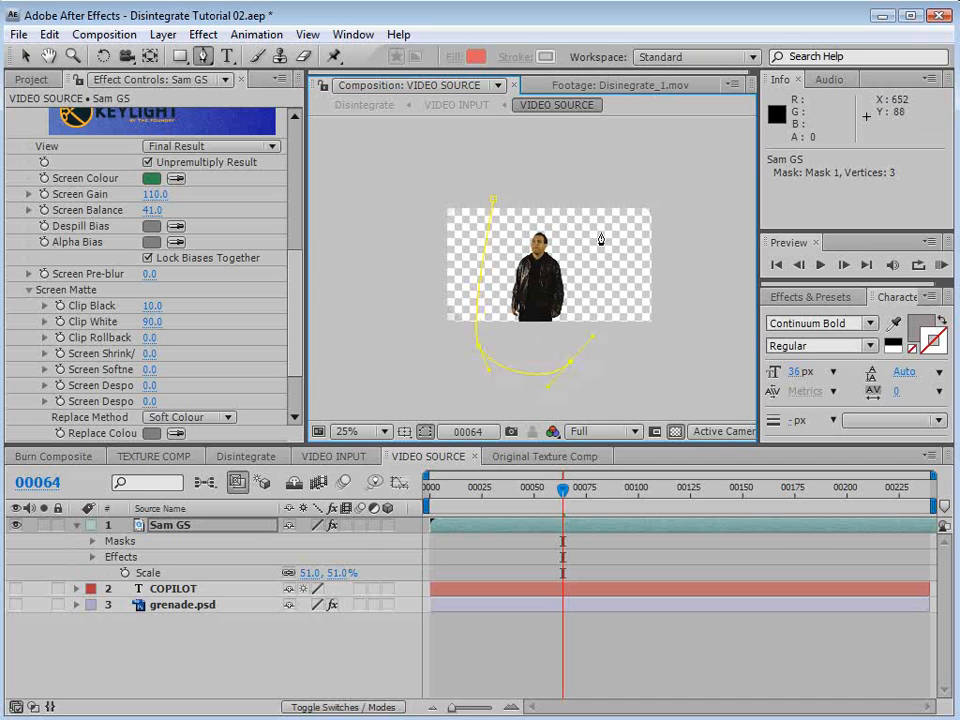
{"action": "left_click", "coordinate": [494, 203]}
Set the Mask Feather of Mask 1 on Sam GS to 75 pixels.
{"action": "key", "text": "f"}
{"action": "left_click", "coordinate": [329, 557]}
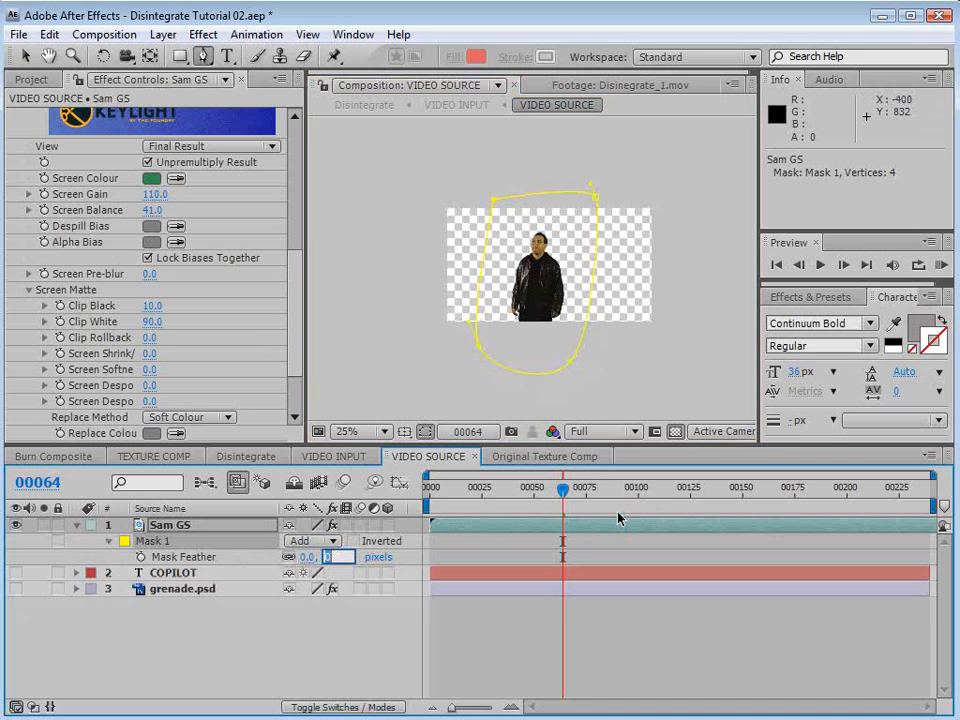
{"action": "type", "text": "75"}
{"action": "key", "text": "Return"}
Check the mask around the man at other frames and pull its lower-left point outward.
{"action": "left_click_drag", "start_coordinate": [566, 489], "coordinate": [718, 538]}
{"action": "scroll", "coordinate": [480, 388], "scroll_direction": "up", "scroll_amount": 2}
{"action": "key", "text": "h"}
{"action": "left_click_drag", "start_coordinate": [456, 386], "coordinate": [456, 309]}
{"action": "key", "text": "v"}
{"action": "left_click_drag", "start_coordinate": [732, 494], "coordinate": [627, 496]}
{"action": "key", "text": "F2"}
{"action": "key", "text": "space"}
{"action": "left_click_drag", "start_coordinate": [616, 178], "coordinate": [544, 270]}
{"action": "left_click", "coordinate": [583, 628]}
Collapse the Curves and Keylight settings of Sam GS and save the project.
{"action": "left_click", "coordinate": [450, 523]}
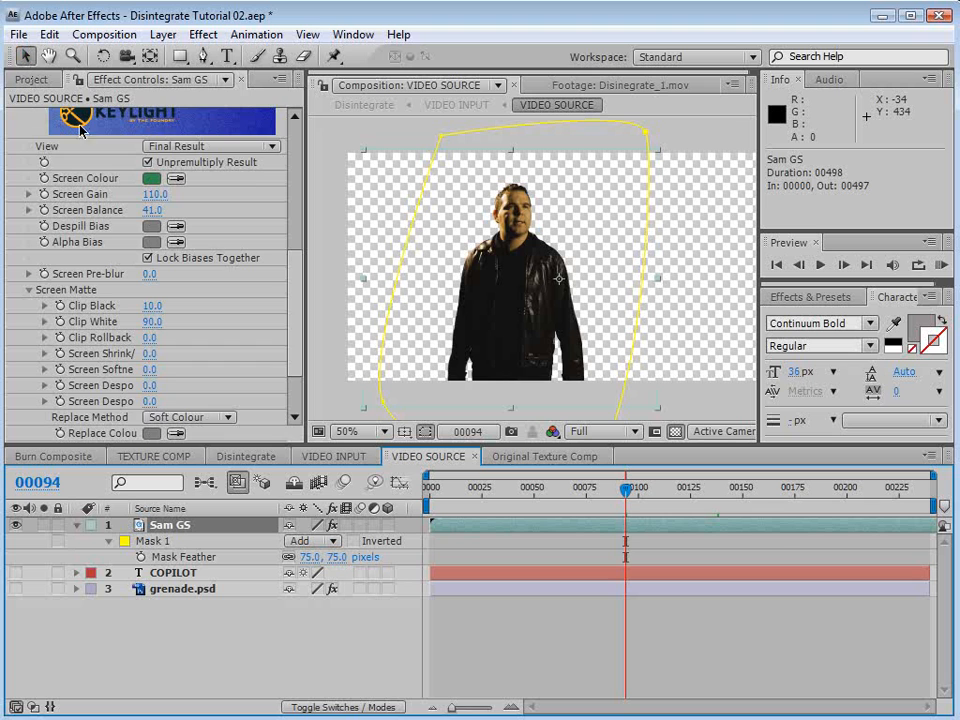
{"action": "left_click", "coordinate": [300, 157]}
{"action": "left_click", "coordinate": [13, 115]}
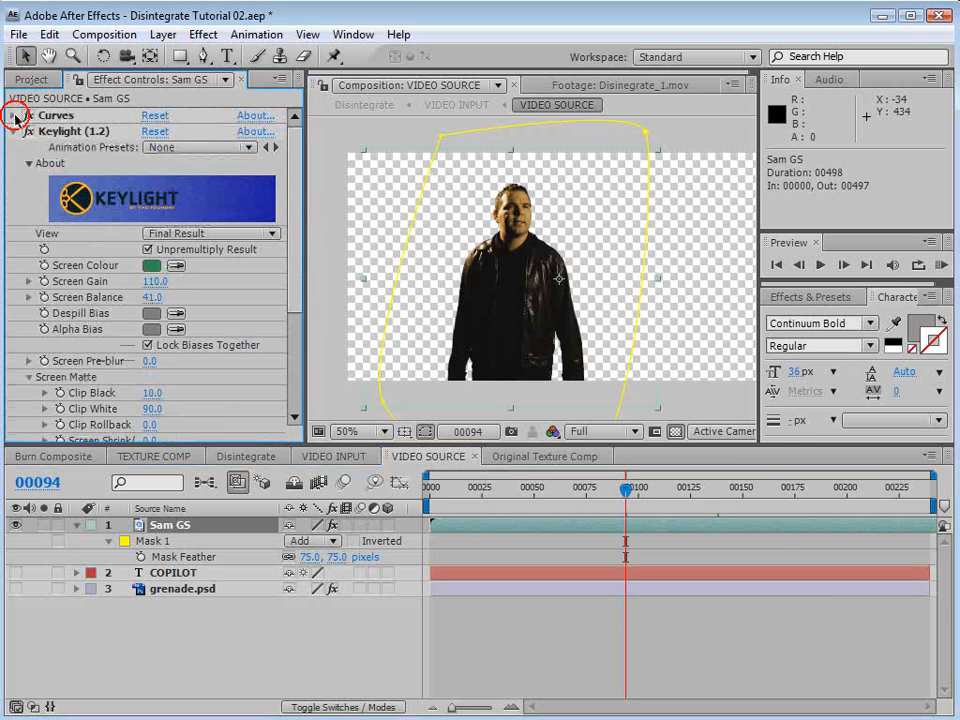
{"action": "left_click", "coordinate": [13, 131]}
{"action": "left_click", "coordinate": [566, 700]}
{"action": "key", "text": "ctrl+s"}
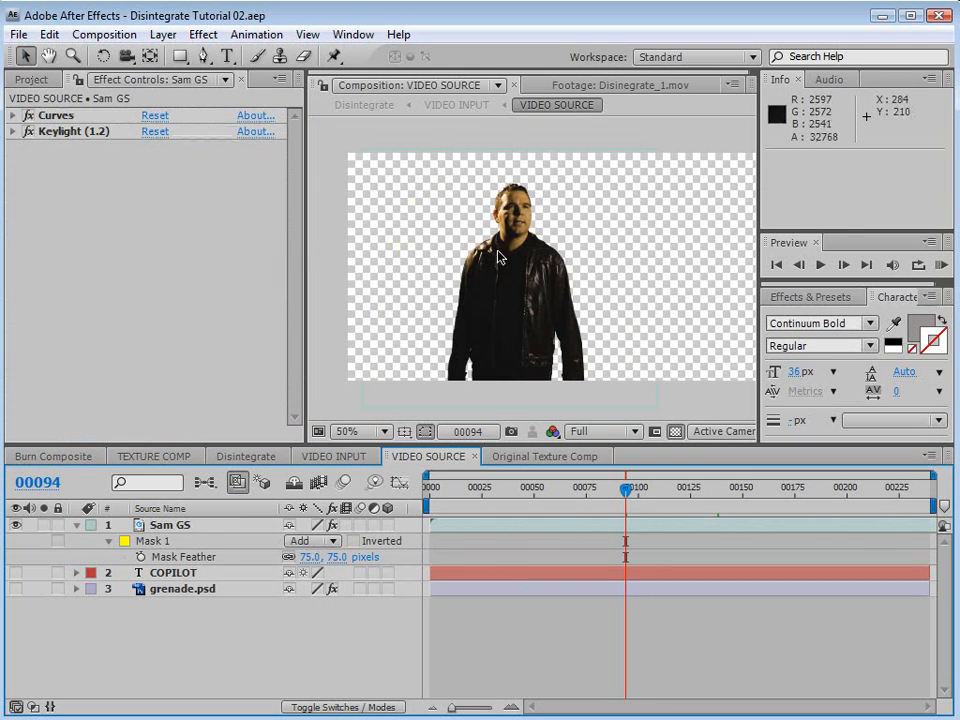
Examine the burning man in an enlarged view of the Disintegrate composition at frames 120 and 112.
{"action": "left_click", "coordinate": [264, 462]}
{"action": "mouse_move", "coordinate": [647, 500]}
{"action": "left_mouse_down"}
{"action": "mouse_move", "coordinate": [690, 498]}
{"action": "mouse_move", "coordinate": [718, 512]}
{"action": "mouse_move", "coordinate": [695, 521]}
{"action": "left_mouse_up"}
{"action": "key", "text": "grave"}
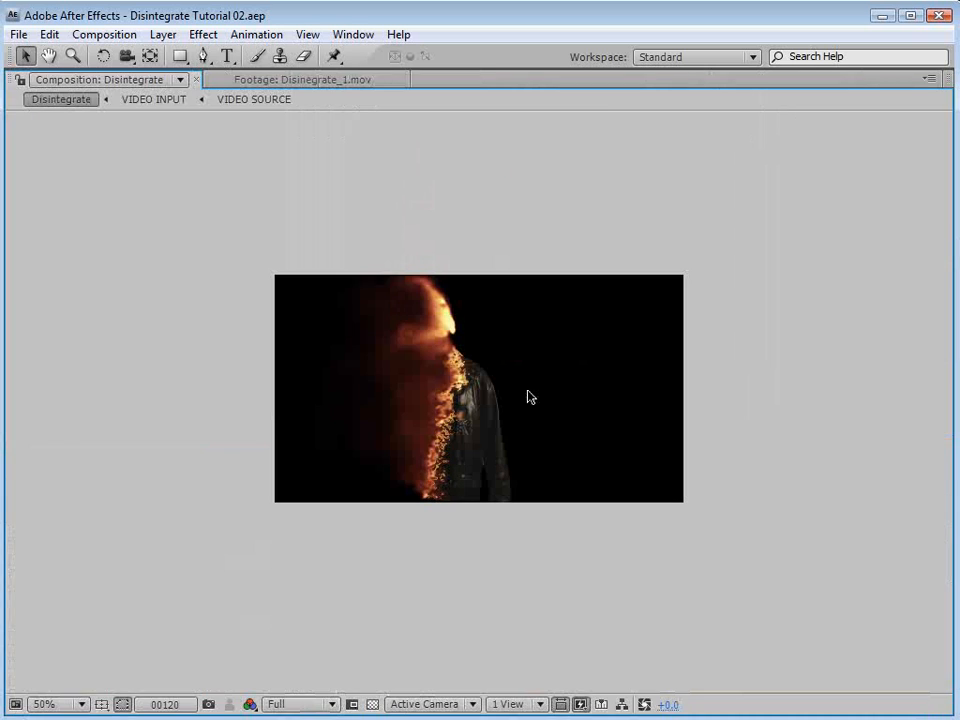
{"action": "key", "text": "slash"}
{"action": "key", "text": "grave"}
{"action": "left_click_drag", "start_coordinate": [694, 490], "coordinate": [678, 492]}
{"action": "key", "text": "grave"}
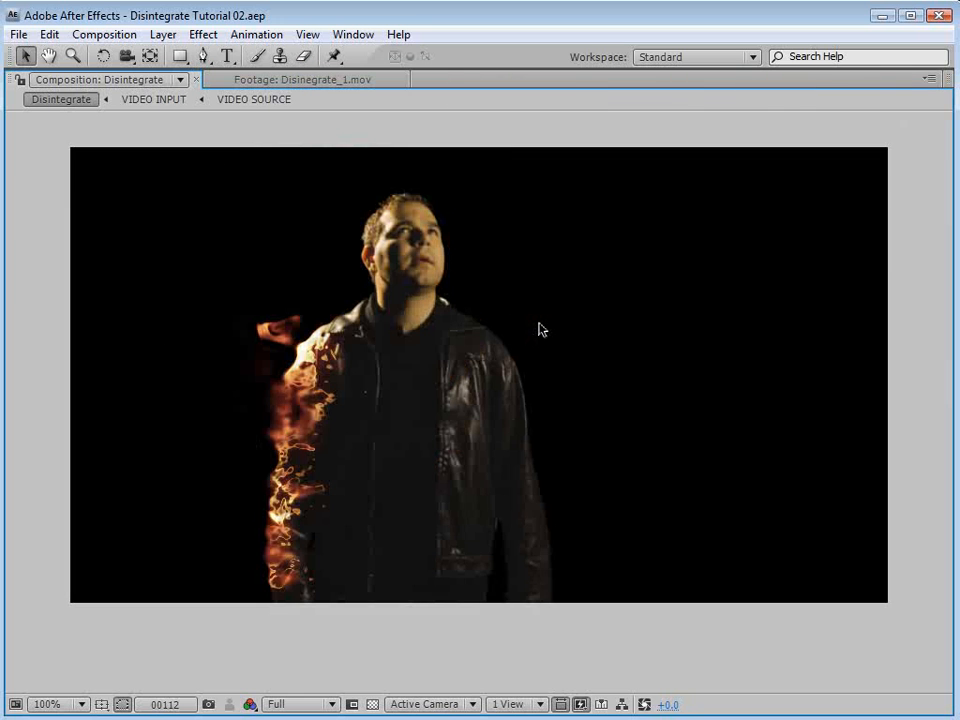
{"action": "key", "text": "comma"}
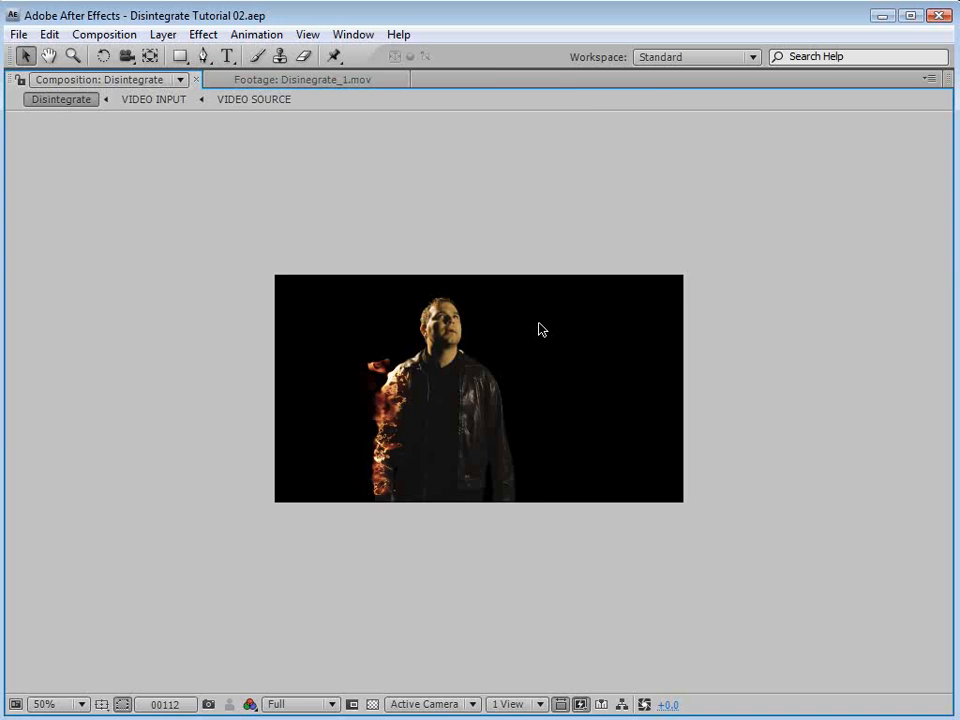
{"action": "key", "text": "grave"}
Collapse the Footage folder, nest the Disintegrate composition in a new composition and preview it at several frames.
{"action": "key", "text": "ctrl+0"}
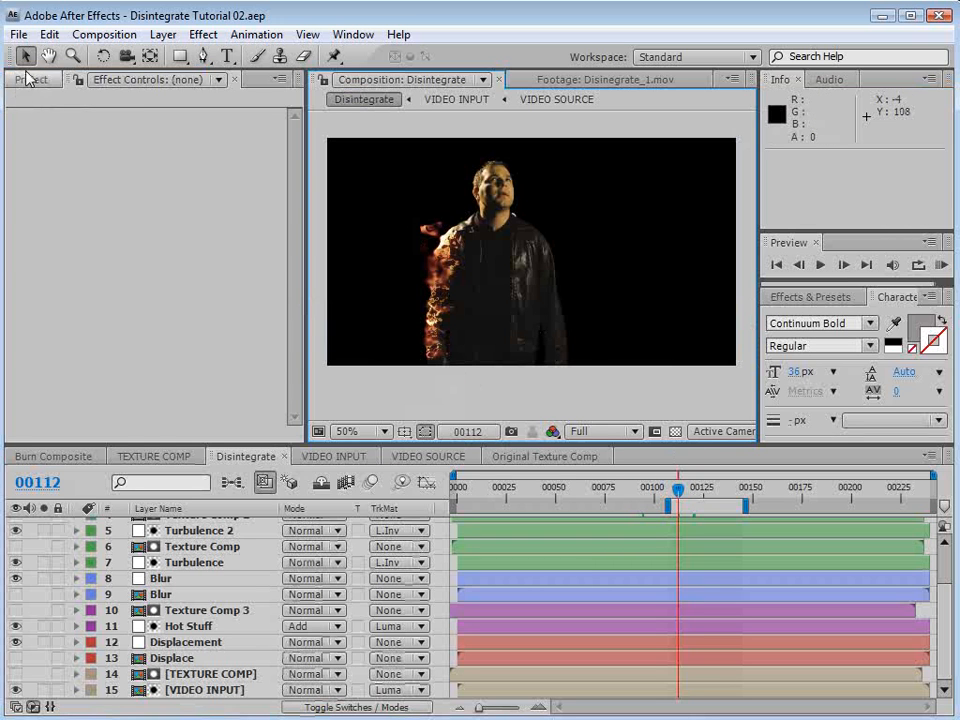
{"action": "scroll", "coordinate": [15, 290], "scroll_direction": "up", "scroll_amount": 1}
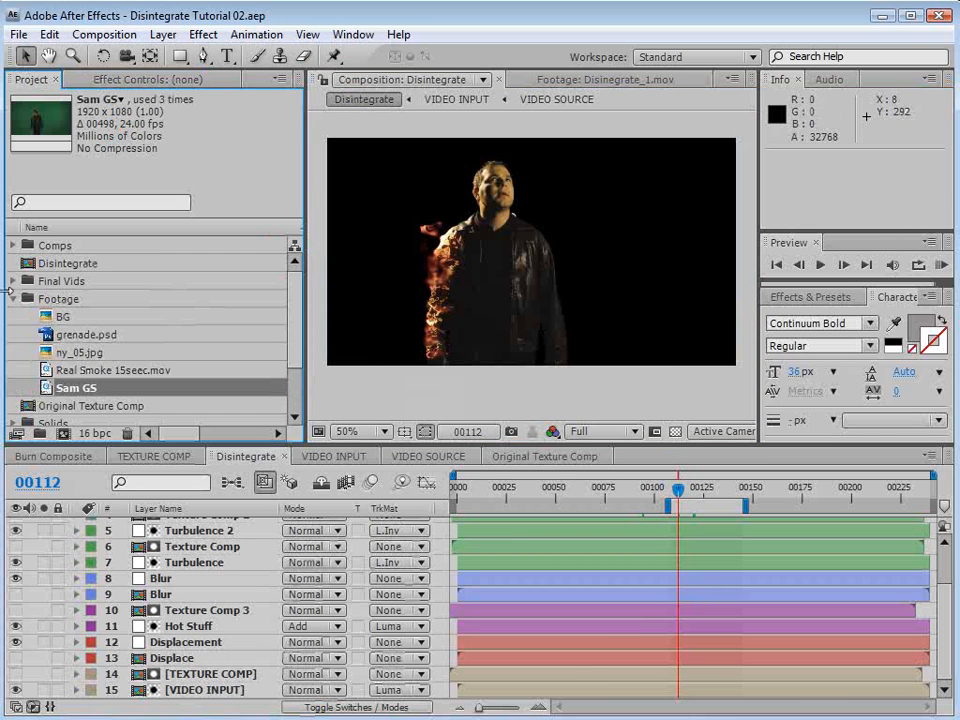
{"action": "left_click", "coordinate": [12, 300]}
{"action": "left_click", "coordinate": [87, 420]}
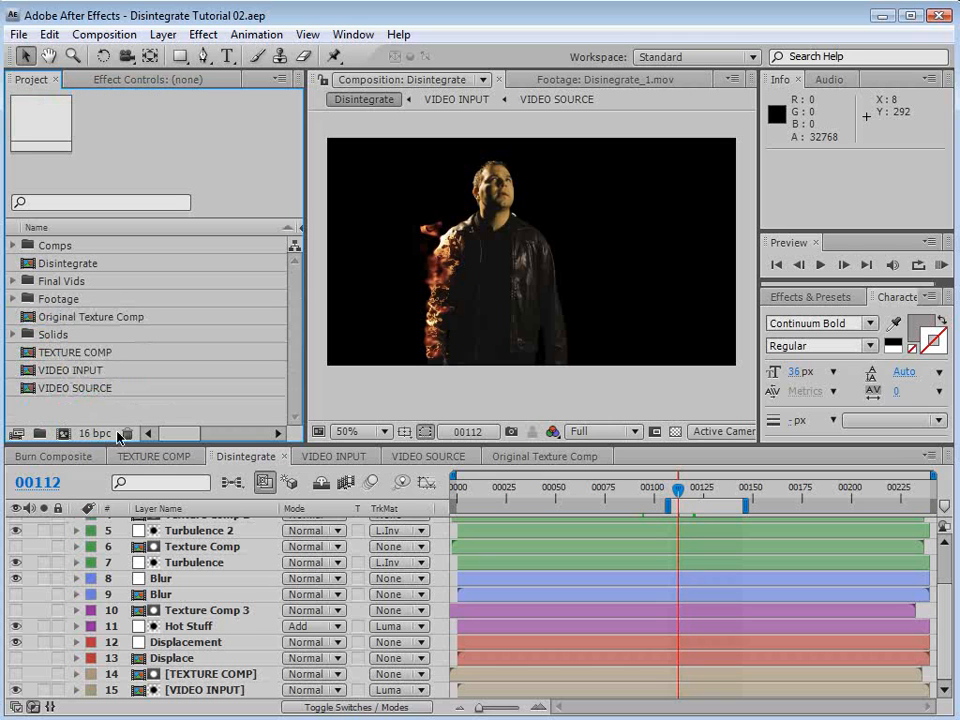
{"action": "left_click", "coordinate": [246, 456]}
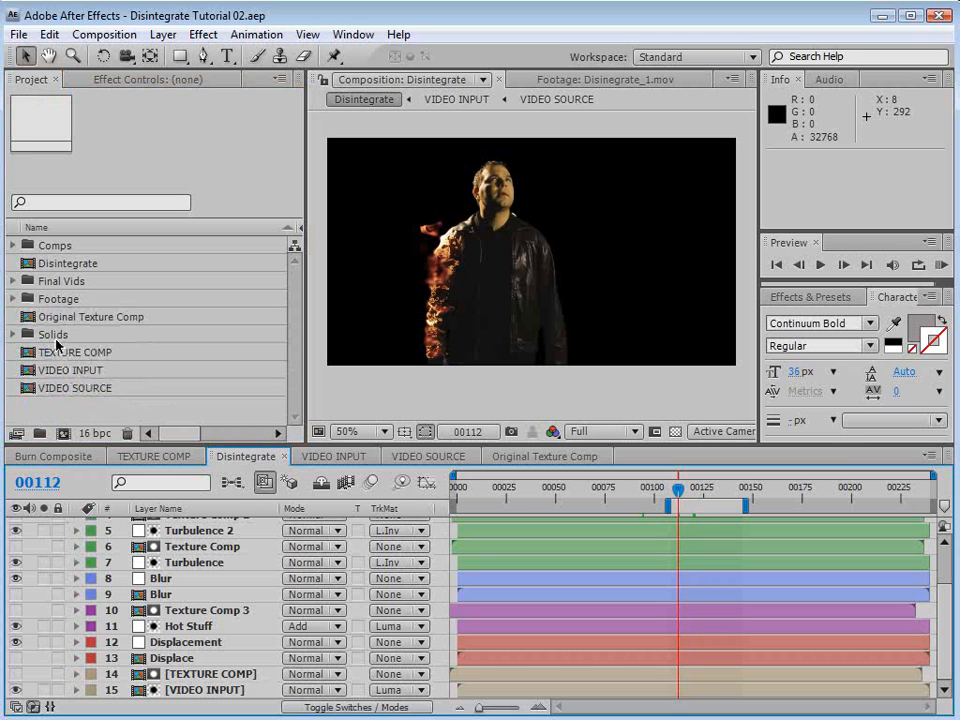
{"action": "left_click_drag", "start_coordinate": [57, 268], "coordinate": [63, 437]}
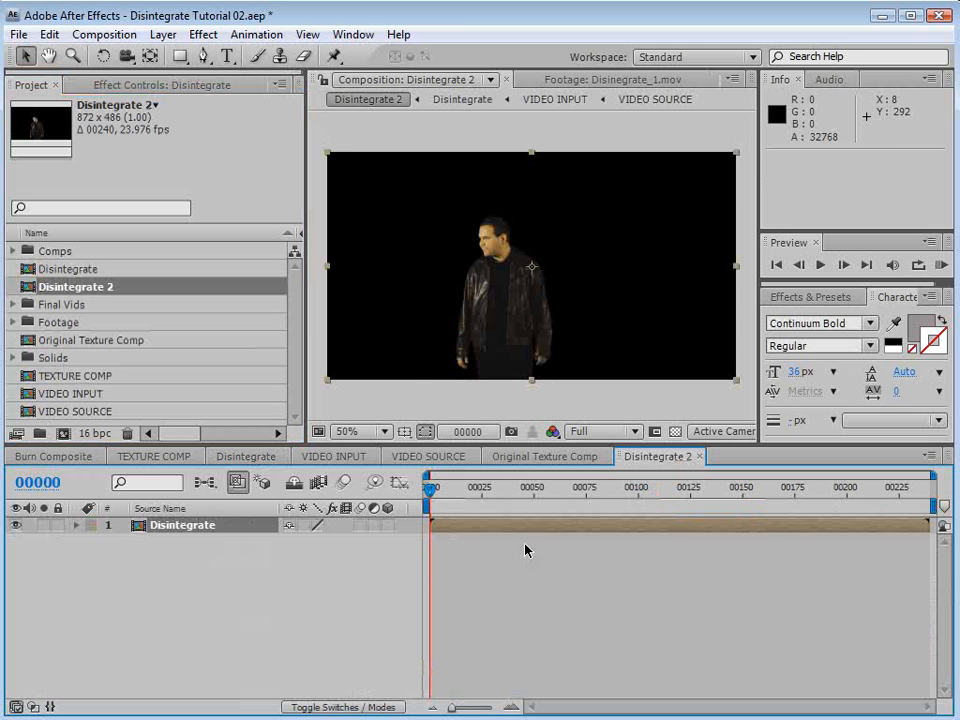
{"action": "left_click_drag", "start_coordinate": [512, 490], "coordinate": [620, 521]}
{"action": "left_click", "coordinate": [589, 580]}
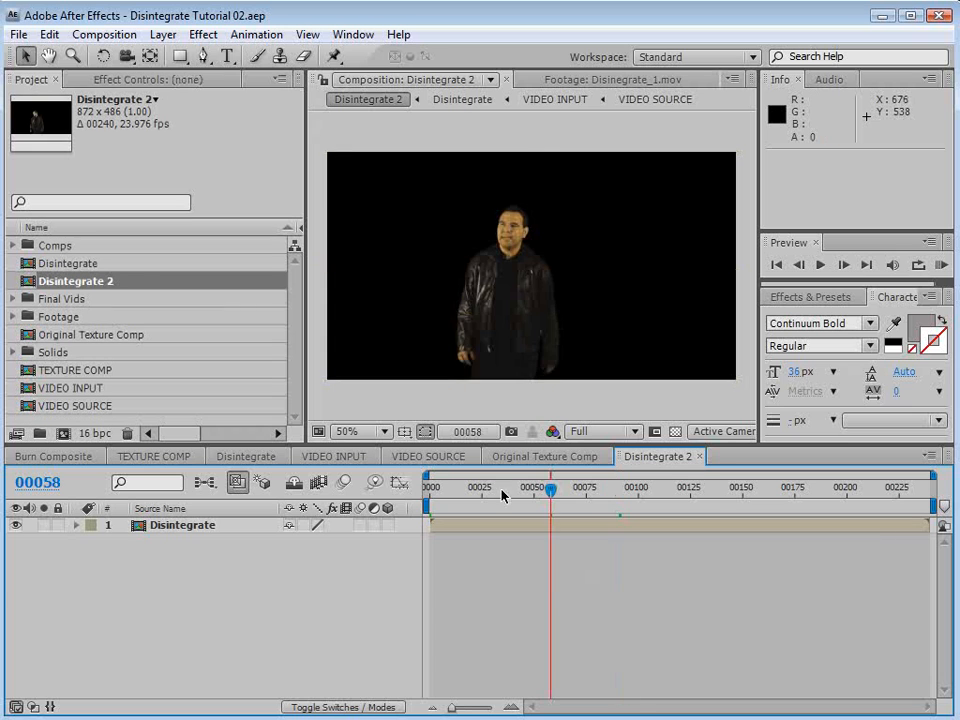
Review the Sam GS layer in the VIDEO SOURCE composition and the nested layer in VIDEO INPUT.
{"action": "left_click", "coordinate": [431, 459]}
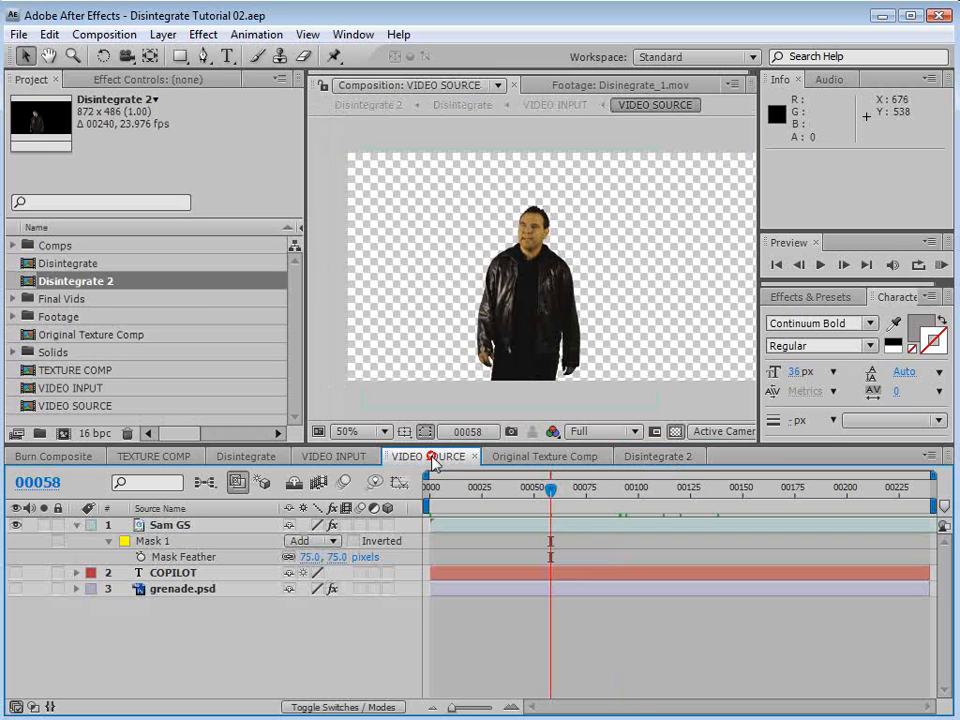
{"action": "left_click", "coordinate": [79, 525]}
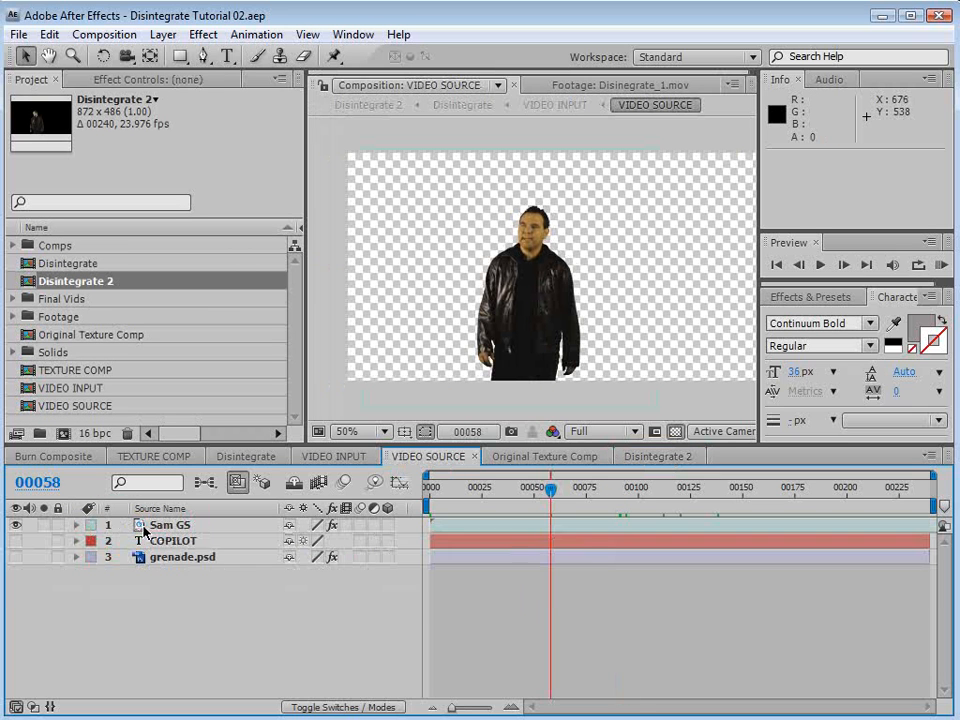
{"action": "left_click", "coordinate": [170, 525]}
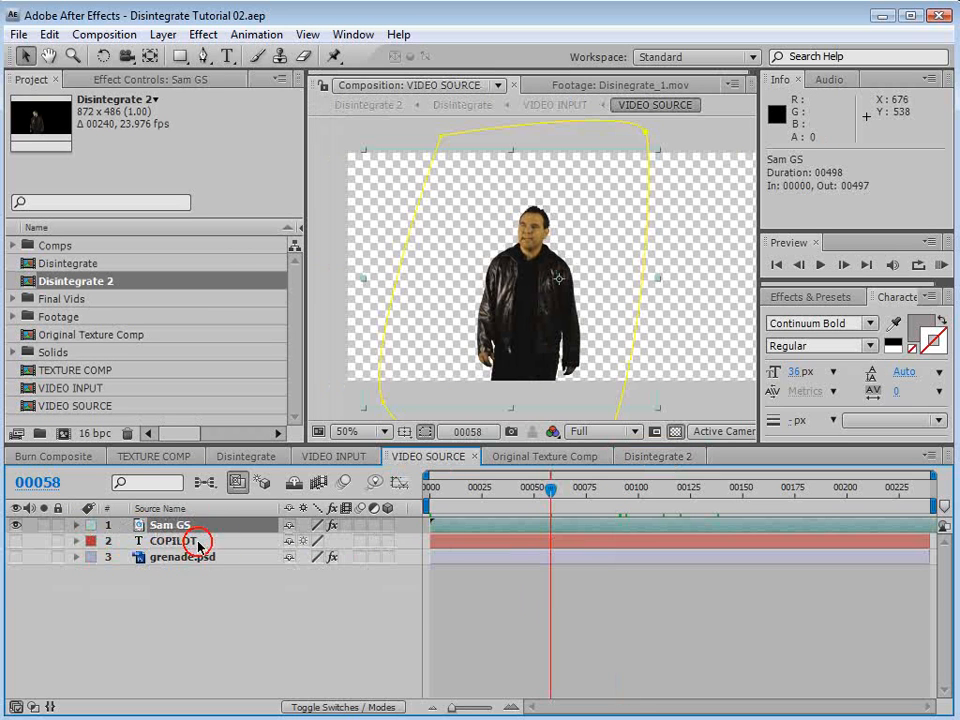
{"action": "left_click", "coordinate": [335, 456]}
{"action": "left_click", "coordinate": [186, 525]}
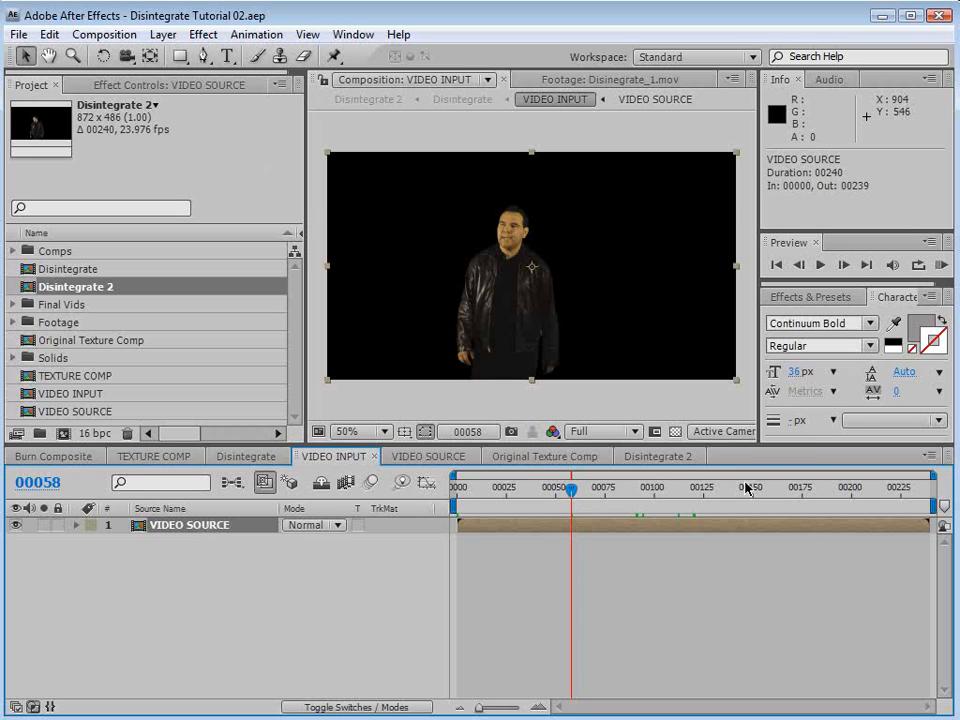
{"action": "left_click", "coordinate": [660, 456]}
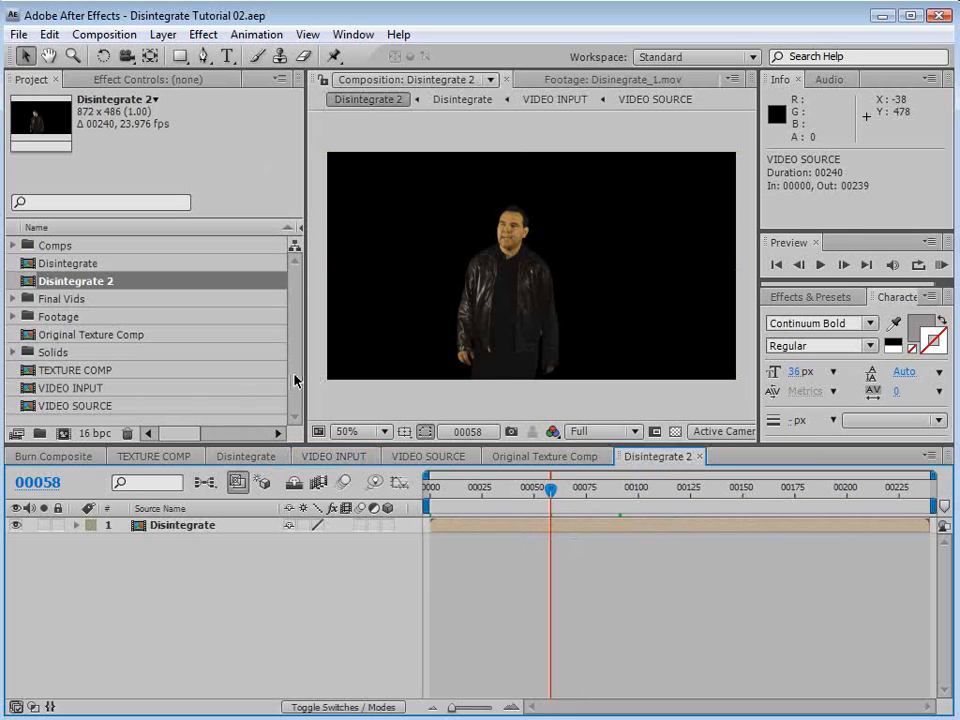
Add the VIDEO SOURCE composition above the Disintegrate layer in Disintegrate 2 and compare the view with it hidden.
{"action": "left_click", "coordinate": [82, 408]}
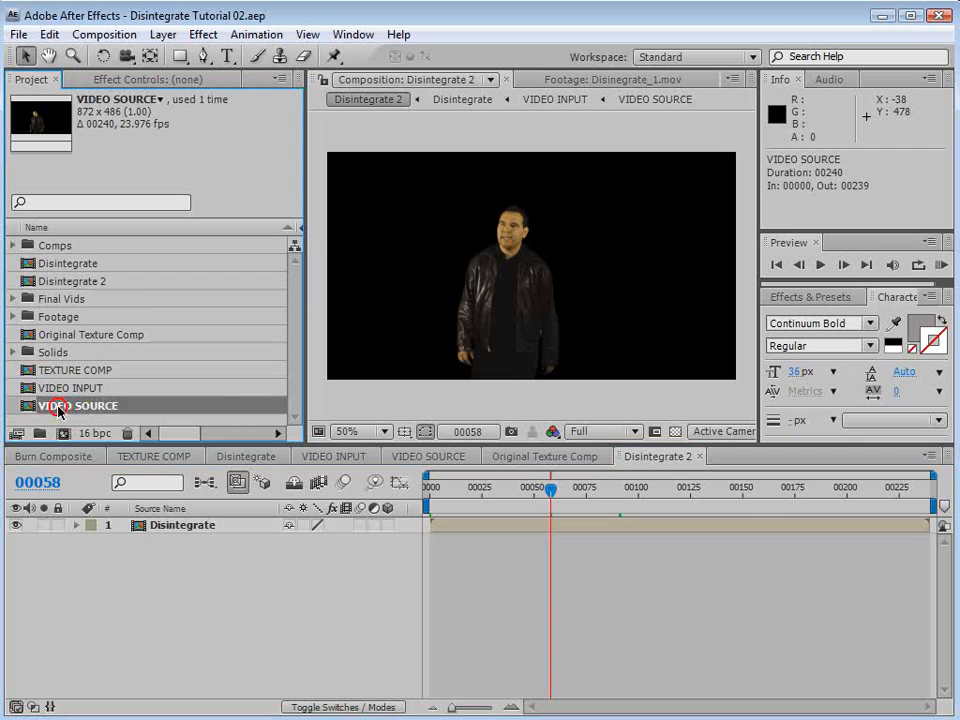
{"action": "left_click_drag", "start_coordinate": [77, 410], "coordinate": [155, 521]}
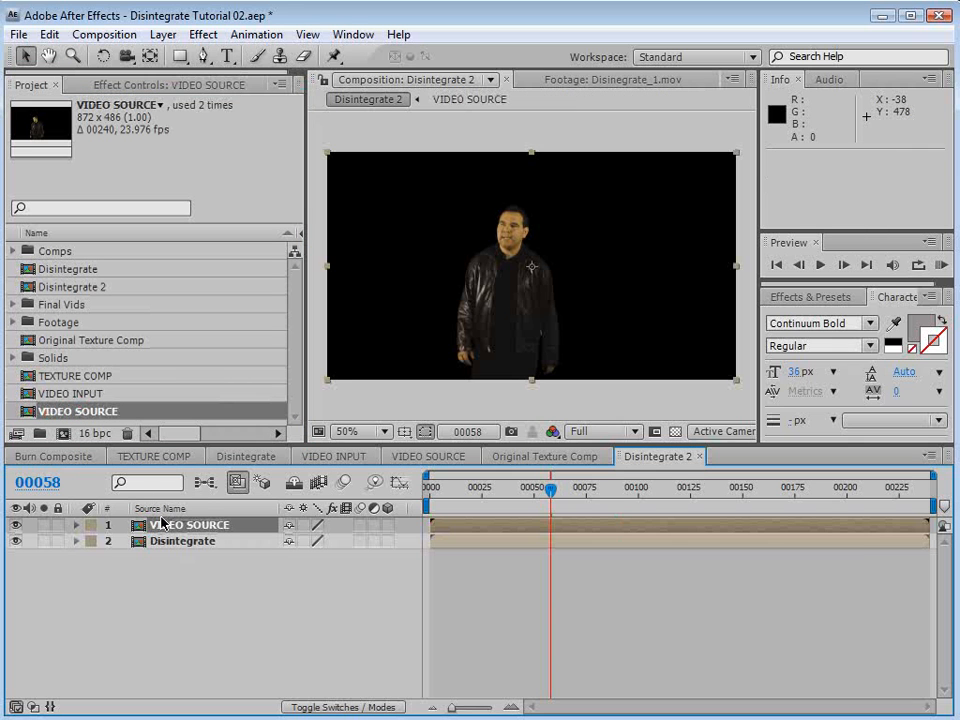
{"action": "left_click", "coordinate": [15, 525]}
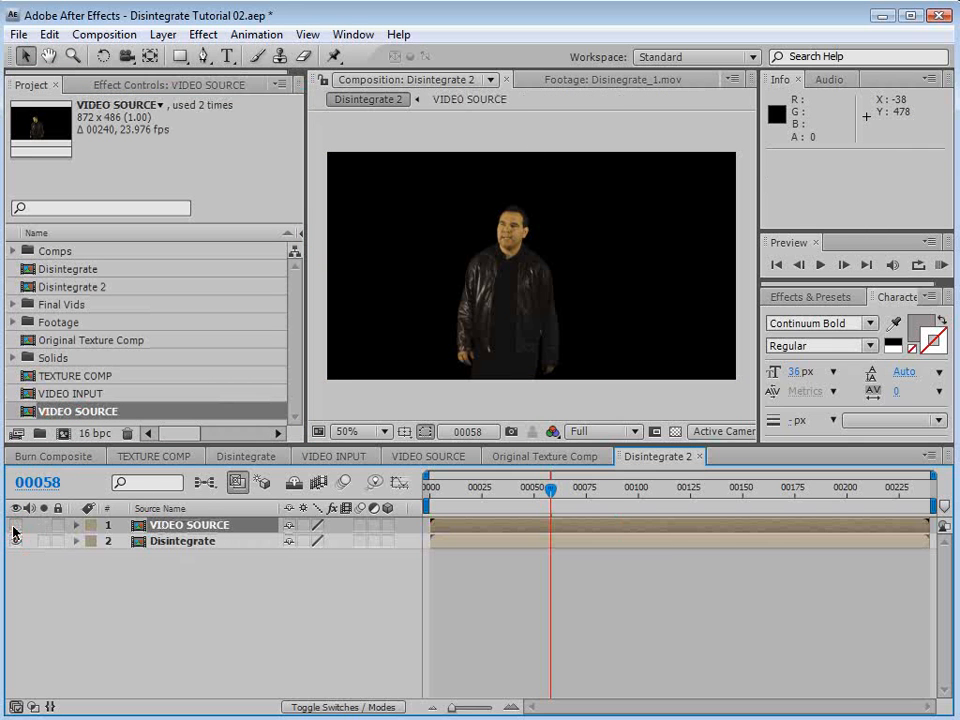
Check the Texture Comp 3 layer of the Disintegrate composition on its own at frame 115 and copy it.
{"action": "left_click", "coordinate": [244, 457]}
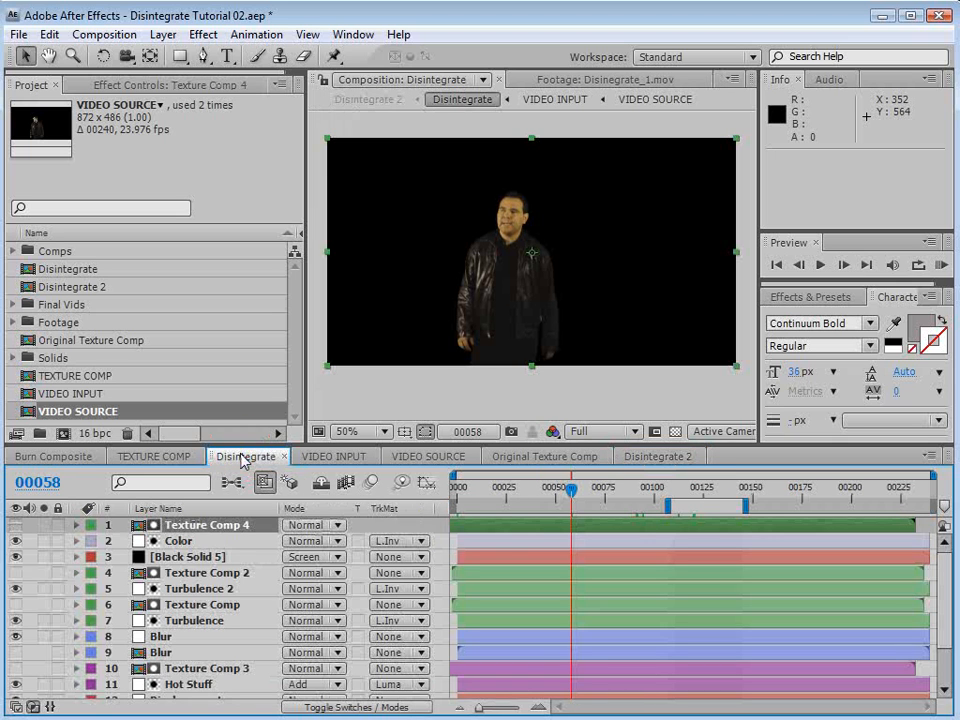
{"action": "left_click", "coordinate": [165, 668]}
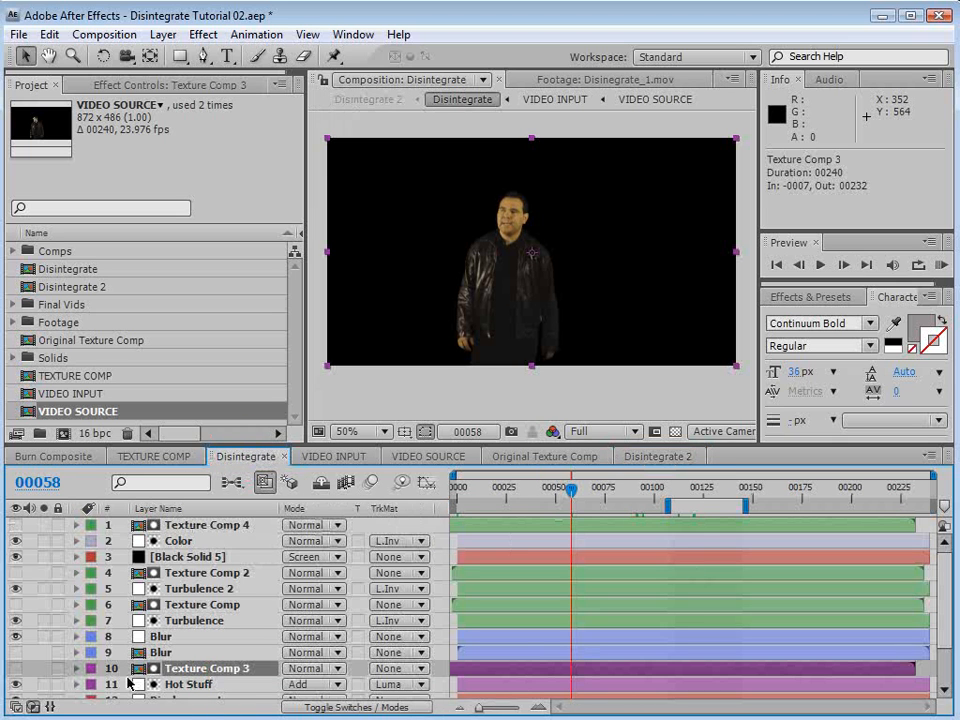
{"action": "left_click", "coordinate": [40, 668]}
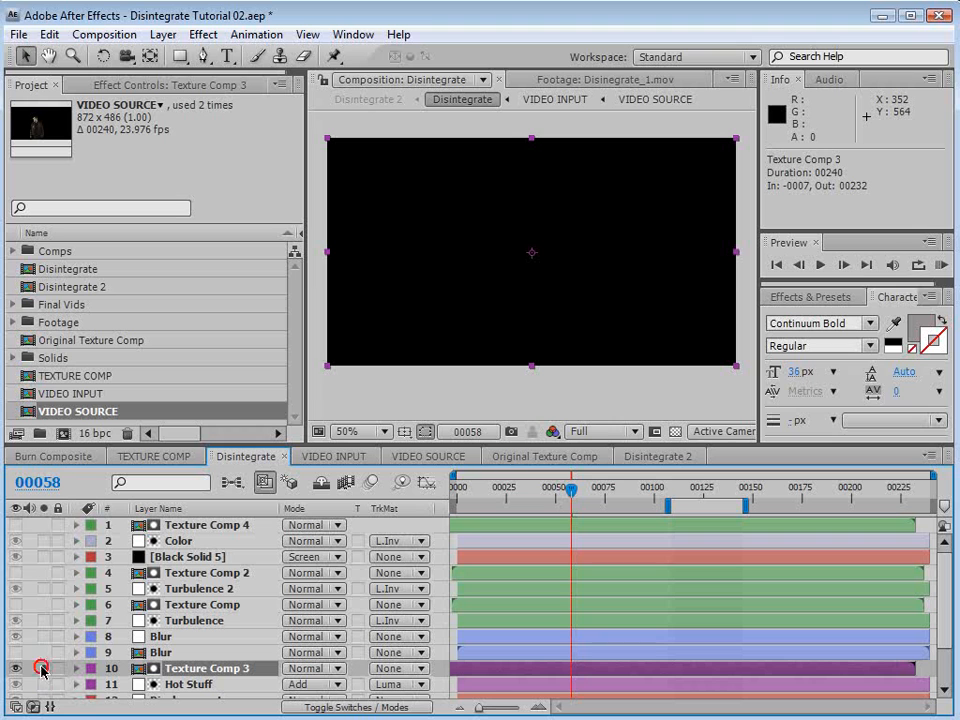
{"action": "left_click_drag", "start_coordinate": [594, 490], "coordinate": [685, 490]}
{"action": "left_click", "coordinate": [14, 668]}
{"action": "left_click", "coordinate": [197, 668]}
{"action": "left_click", "coordinate": [48, 34]}
{"action": "left_click", "coordinate": [75, 146]}
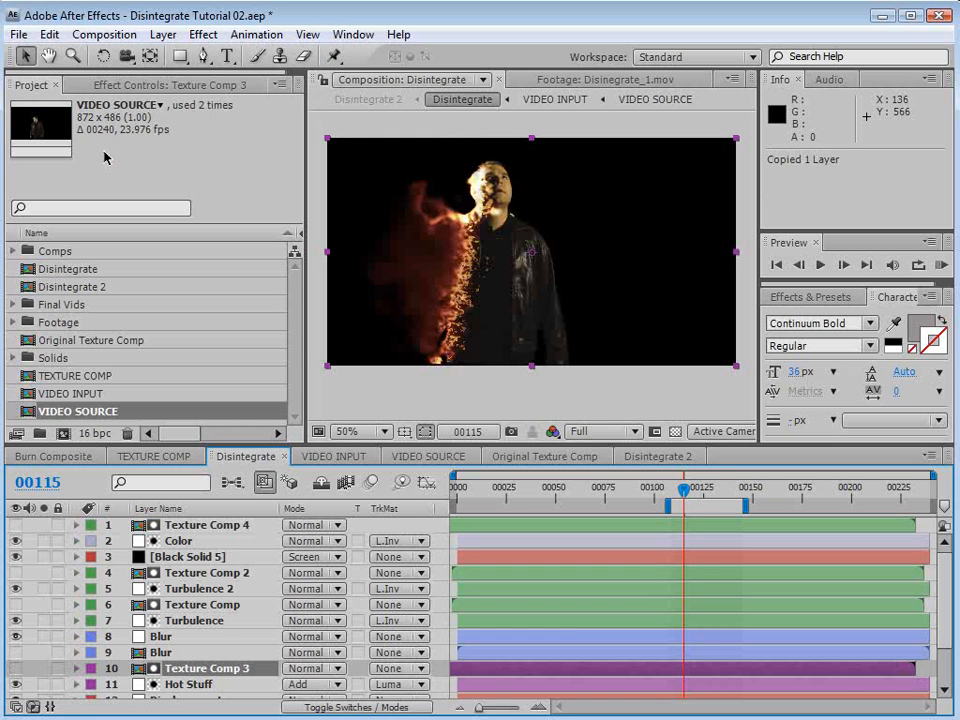
Paste the copied texture layer above VIDEO SOURCE in the Disintegrate 2 composition.
{"action": "left_click", "coordinate": [668, 456]}
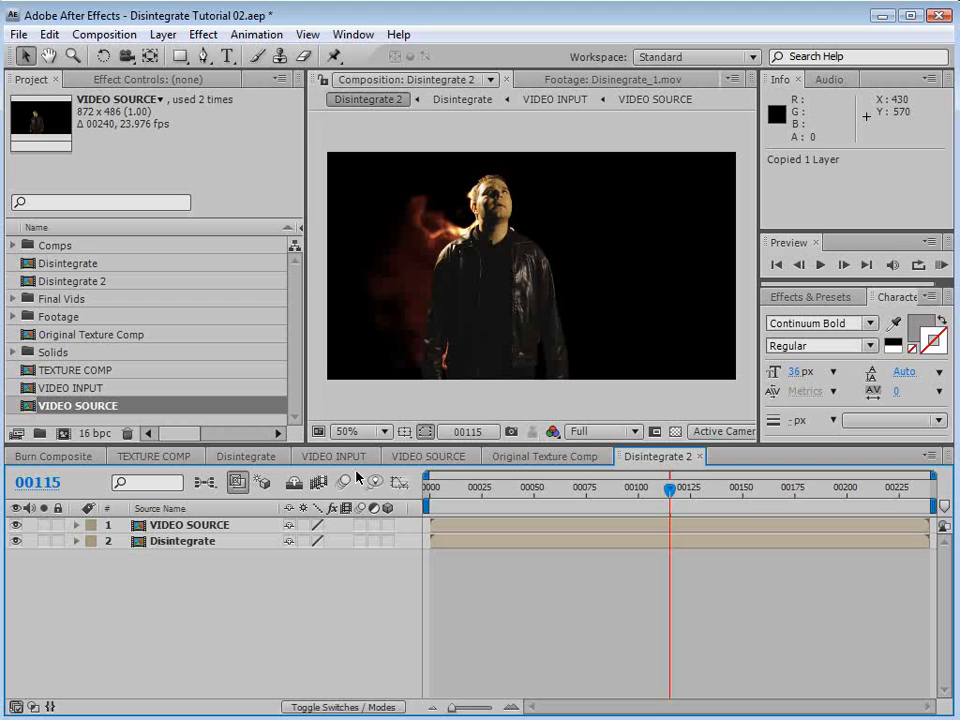
{"action": "left_click", "coordinate": [48, 34]}
{"action": "left_click", "coordinate": [86, 186]}
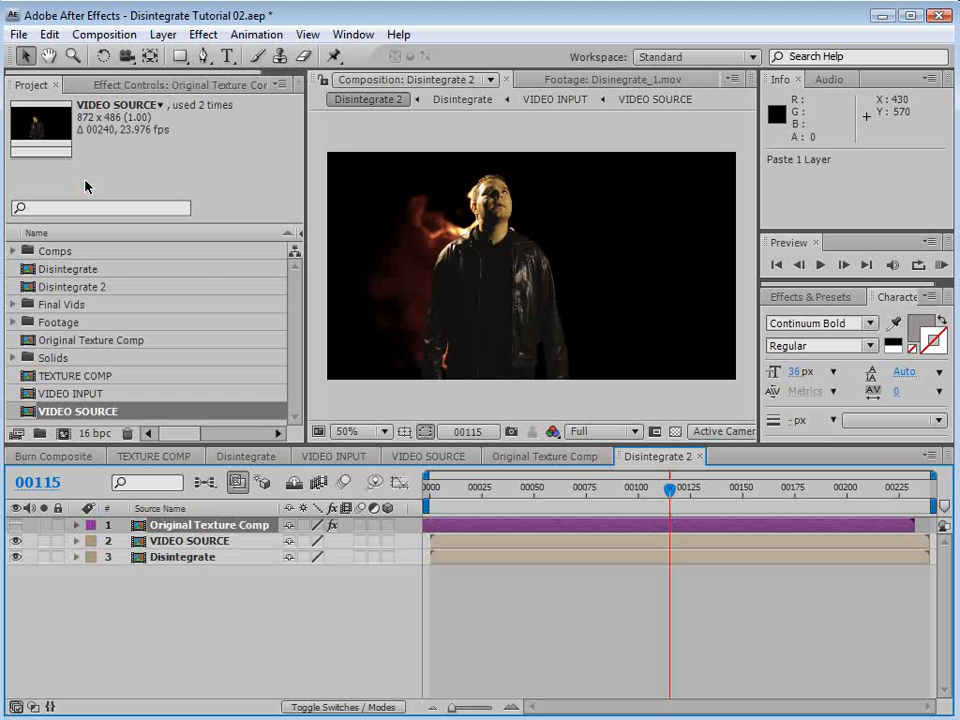
Turn off Colorama and Turbulent Displace on the pasted Original Texture Comp layer and show the layer to check its wipe.
{"action": "left_click", "coordinate": [120, 84]}
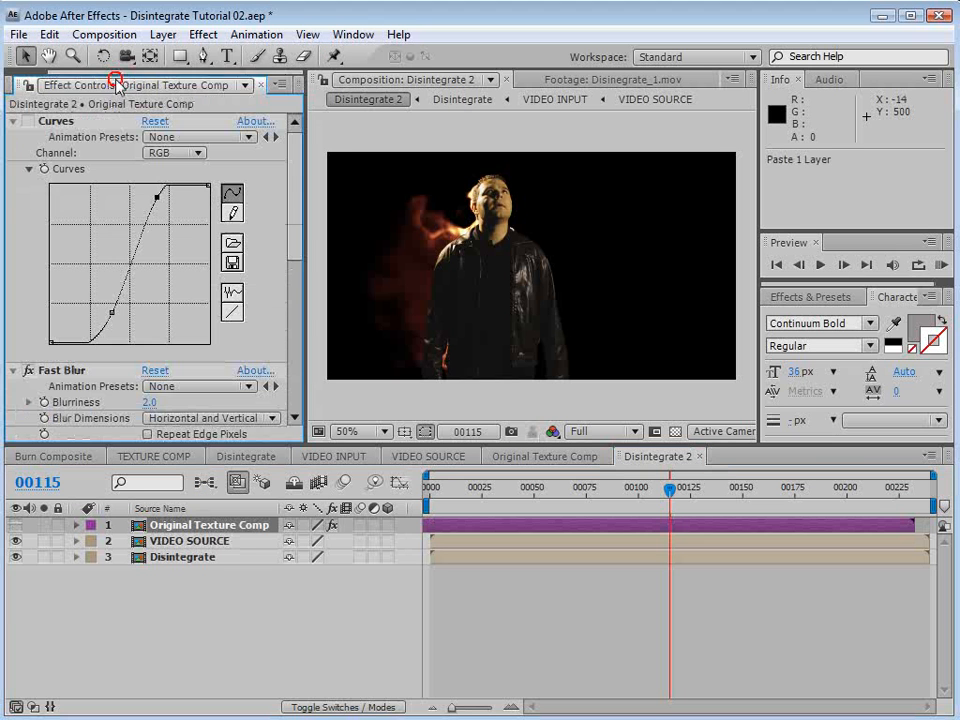
{"action": "left_click", "coordinate": [13, 121]}
{"action": "left_click", "coordinate": [13, 136]}
{"action": "left_click", "coordinate": [13, 153]}
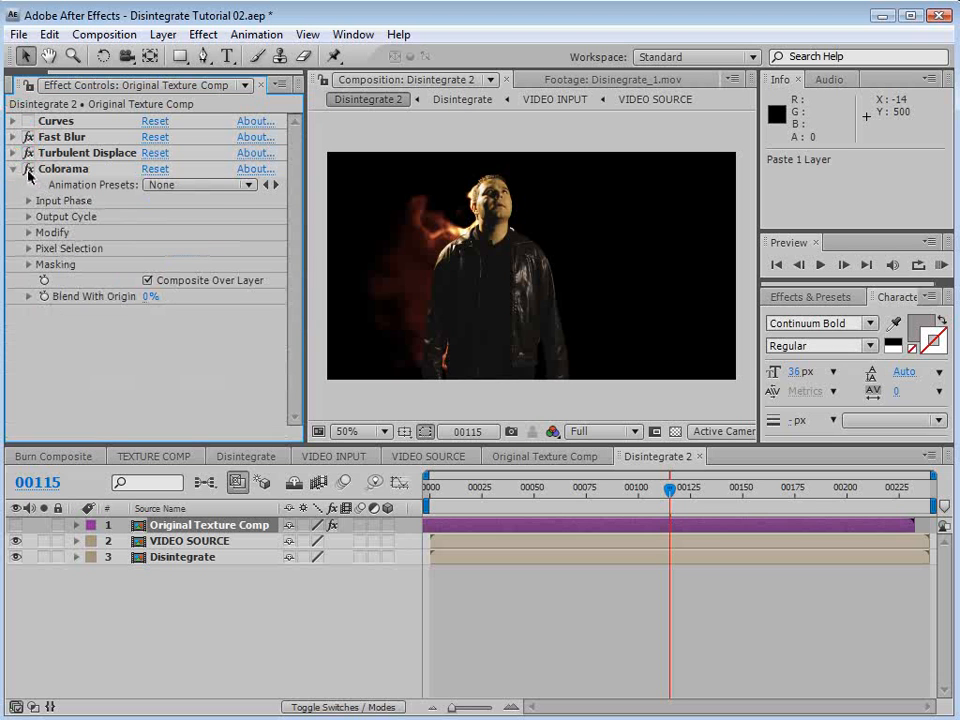
{"action": "left_click", "coordinate": [27, 169]}
{"action": "left_click", "coordinate": [15, 525]}
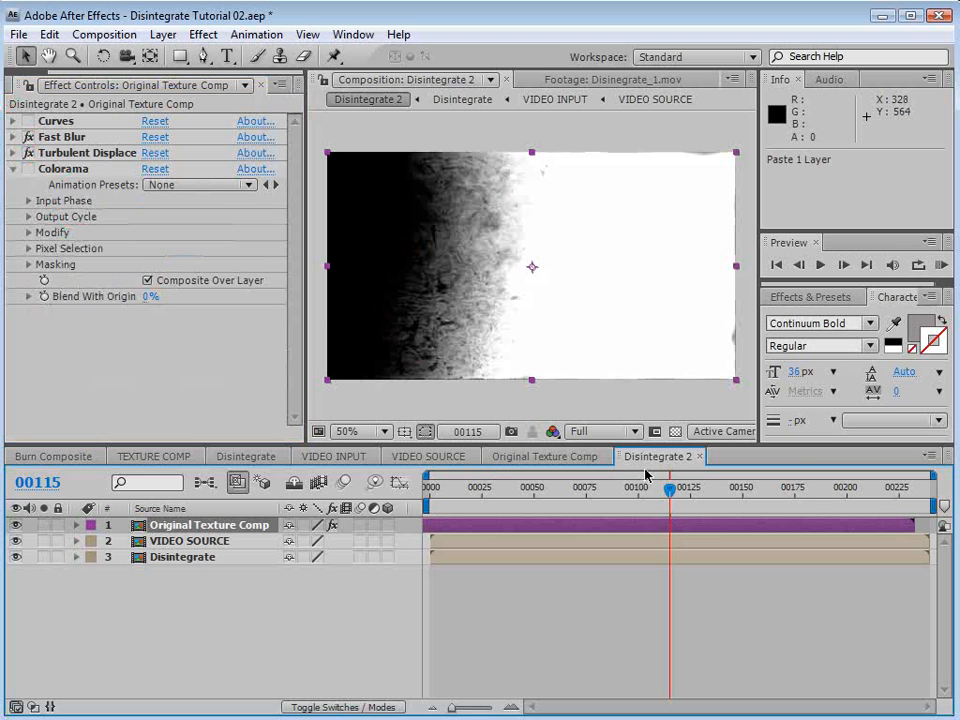
{"action": "left_click_drag", "start_coordinate": [669, 499], "coordinate": [689, 512]}
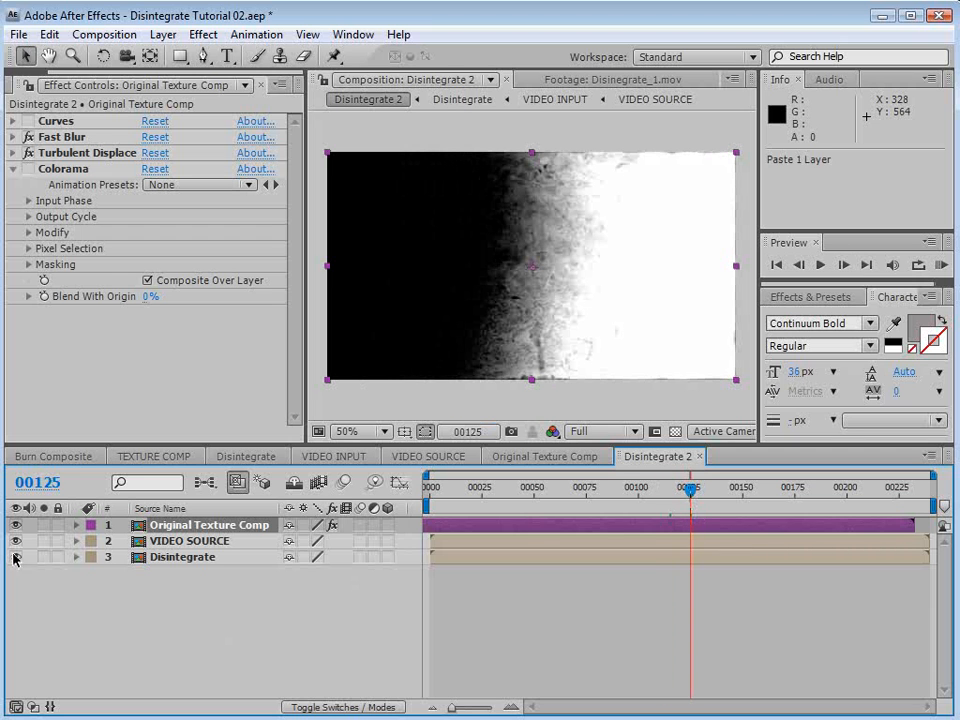
{"action": "left_click", "coordinate": [28, 153]}
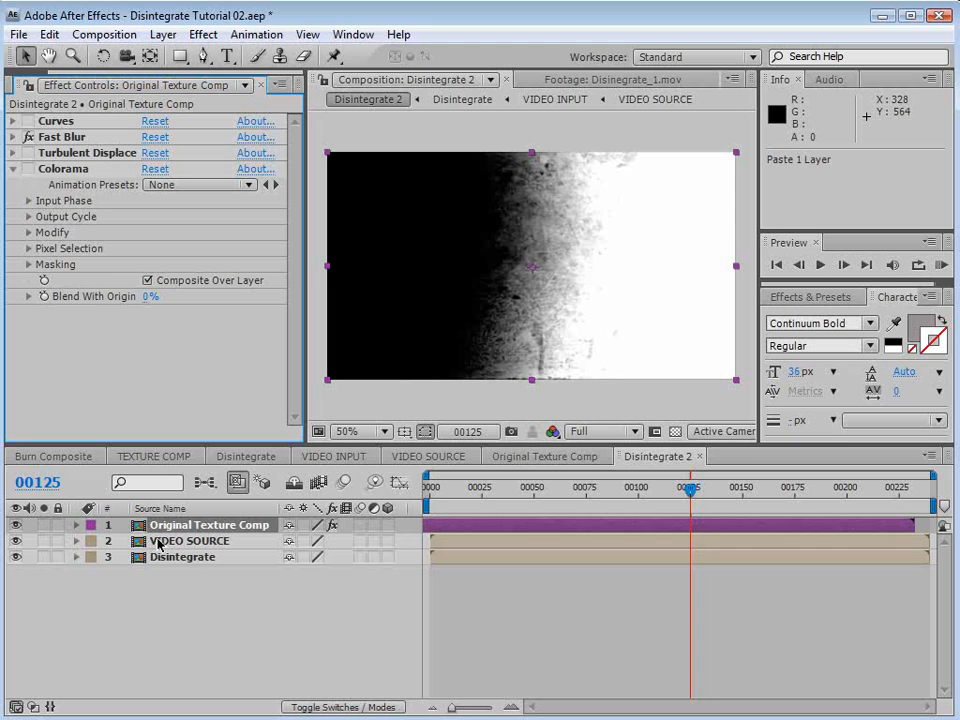
Solo VIDEO SOURCE, set its track matte to Luma and check it over the transparency grid at frame 115.
{"action": "left_click", "coordinate": [188, 543]}
{"action": "left_click", "coordinate": [43, 541]}
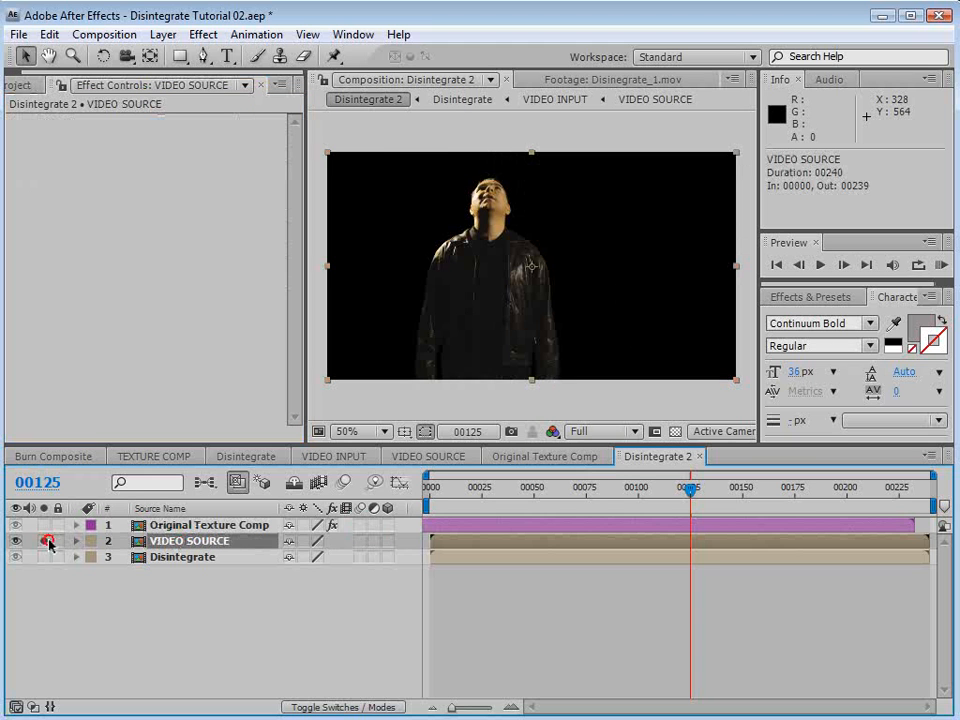
{"action": "mouse_move", "coordinate": [688, 490]}
{"action": "left_mouse_down"}
{"action": "mouse_move", "coordinate": [709, 491]}
{"action": "mouse_move", "coordinate": [699, 492]}
{"action": "left_mouse_up"}
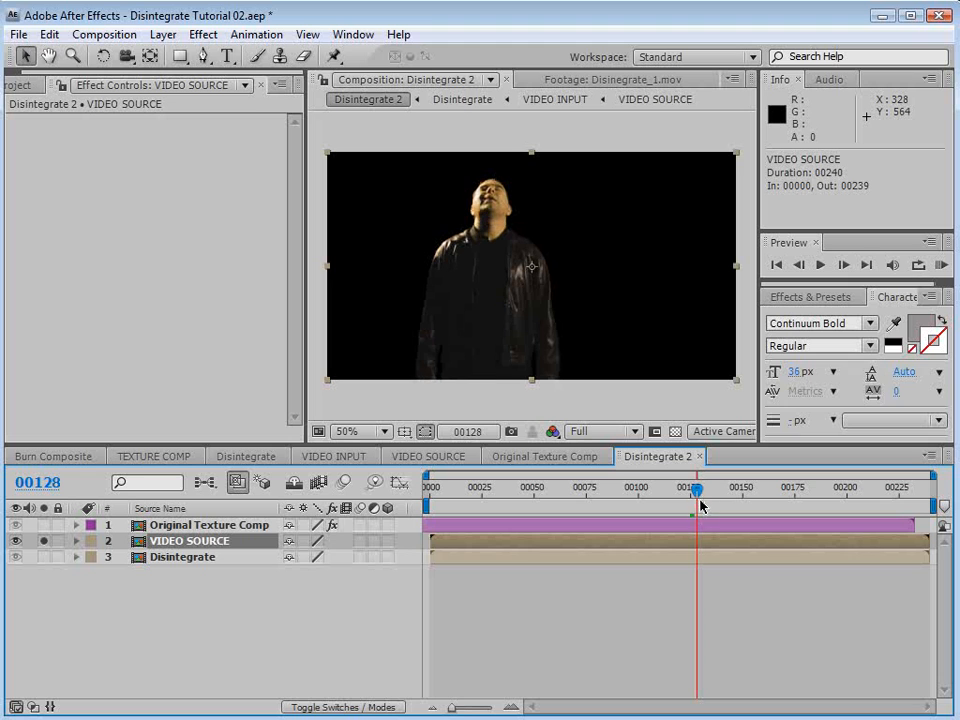
{"action": "left_click", "coordinate": [322, 708]}
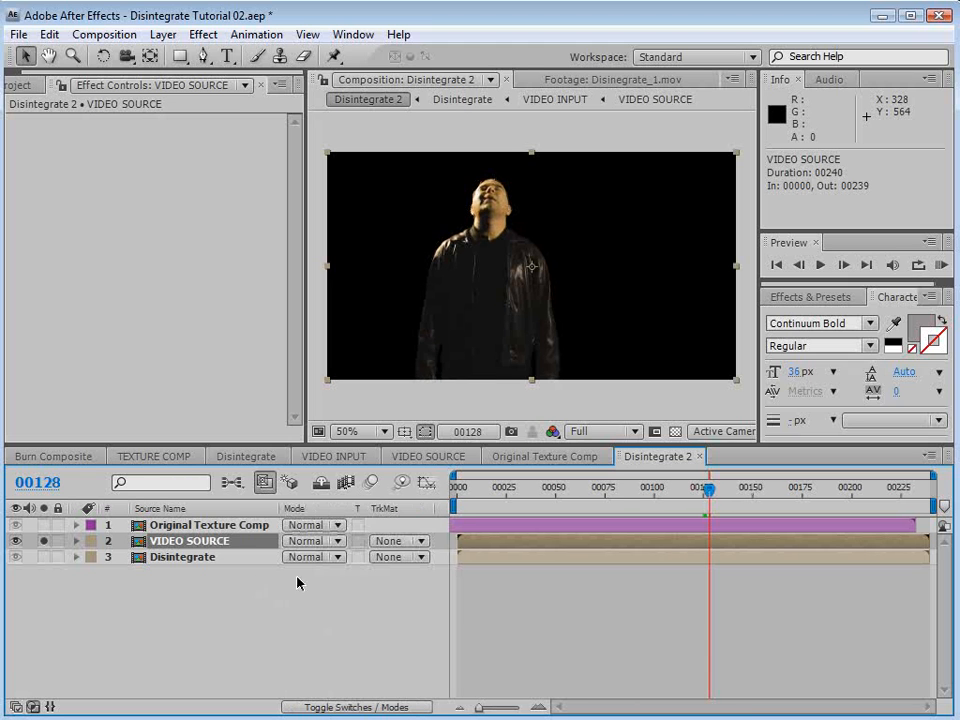
{"action": "left_click", "coordinate": [390, 545]}
{"action": "left_click", "coordinate": [446, 616]}
{"action": "left_click_drag", "start_coordinate": [707, 491], "coordinate": [683, 495]}
{"action": "left_click", "coordinate": [676, 432]}
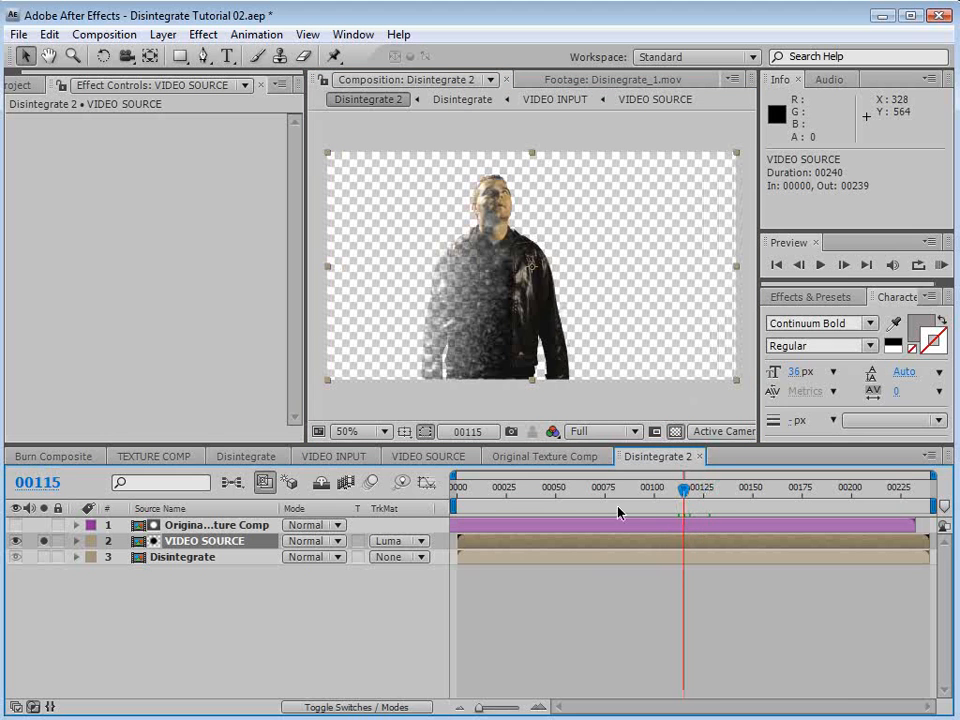
Enable Curves on the Original Texture Comp layer, move it below Fast Blur and steepen its RGB curve into a near-vertical slope.
{"action": "left_click", "coordinate": [187, 526]}
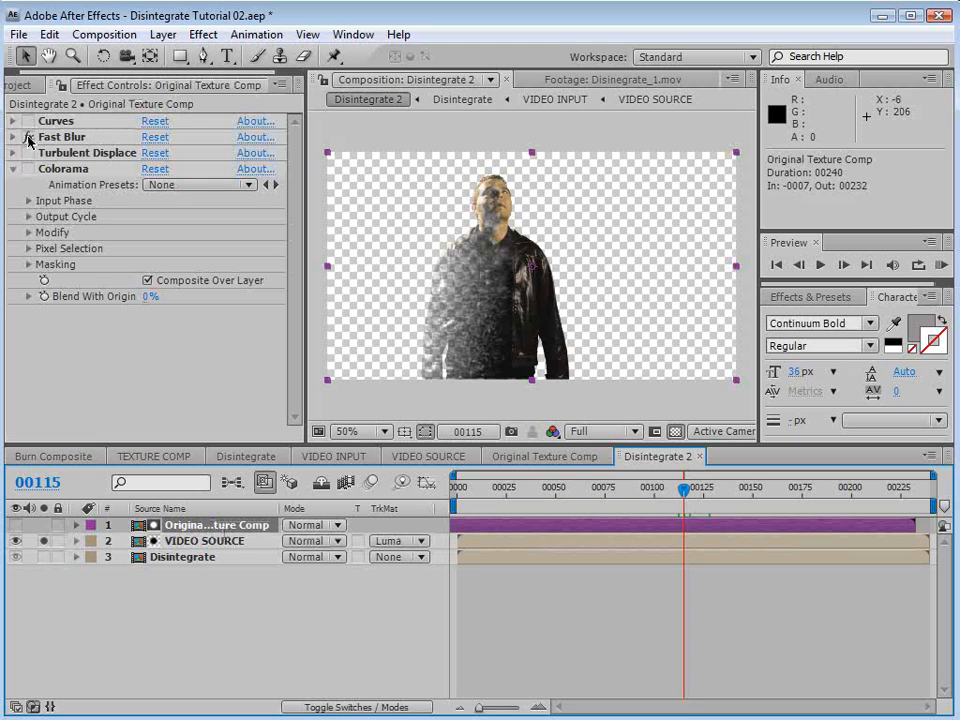
{"action": "left_click", "coordinate": [30, 121]}
{"action": "left_click_drag", "start_coordinate": [67, 124], "coordinate": [58, 138]}
{"action": "left_click", "coordinate": [13, 139]}
{"action": "left_click_drag", "start_coordinate": [111, 328], "coordinate": [108, 335]}
{"action": "left_click_drag", "start_coordinate": [156, 213], "coordinate": [136, 209]}
{"action": "left_click_drag", "start_coordinate": [111, 334], "coordinate": [120, 335]}
{"action": "key", "text": "period"}
Unsolo VIDEO SOURCE and examine the man's burning edge up close against the Disintegrate layer.
{"action": "left_click", "coordinate": [30, 561]}
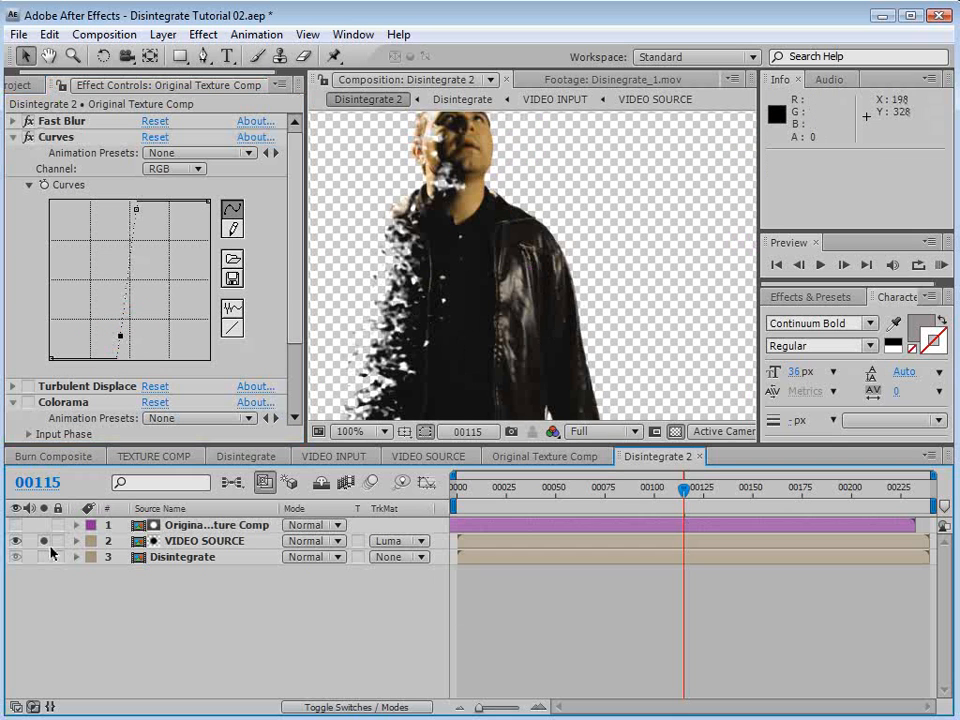
{"action": "left_click", "coordinate": [45, 541]}
{"action": "key", "text": "space"}
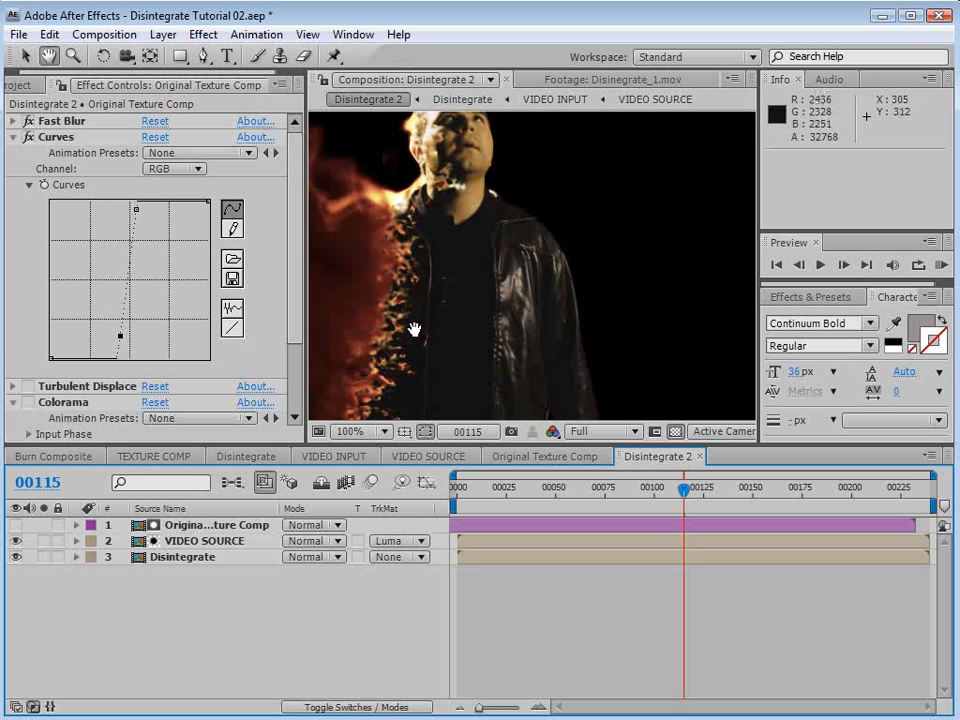
{"action": "left_click_drag", "start_coordinate": [424, 318], "coordinate": [554, 259]}
{"action": "scroll", "coordinate": [529, 311], "scroll_direction": "down", "scroll_amount": 2}
{"action": "left_click", "coordinate": [199, 523]}
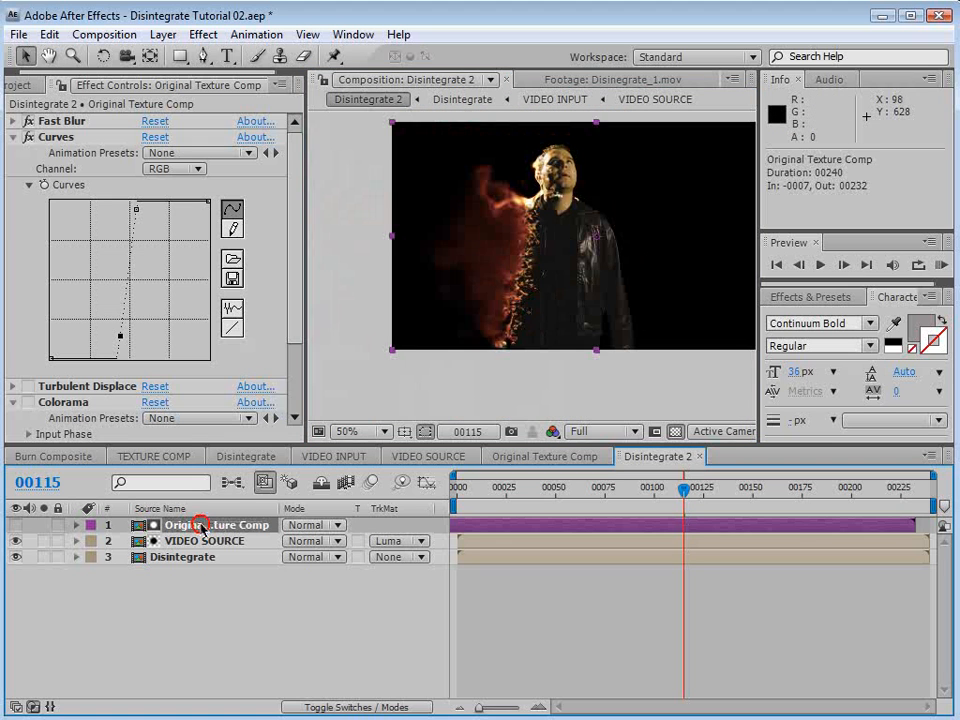
{"action": "scroll", "coordinate": [489, 257], "scroll_direction": "up", "scroll_amount": 2}
{"action": "key", "text": "space"}
{"action": "left_click_drag", "start_coordinate": [489, 257], "coordinate": [489, 332]}
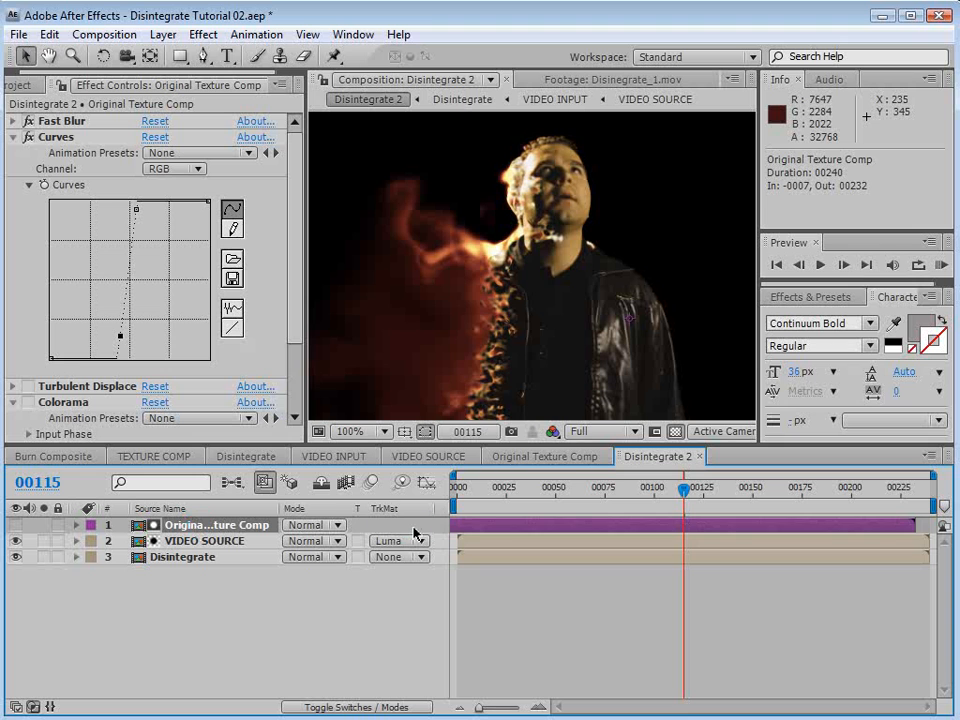
Shift the Original Texture Comp layer a few frames earlier in time and check the composite at frame 83.
{"action": "mouse_move", "coordinate": [472, 530]}
{"action": "left_mouse_down"}
{"action": "mouse_move", "coordinate": [480, 527]}
{"action": "mouse_move", "coordinate": [467, 541]}
{"action": "left_mouse_up"}
{"action": "left_click_drag", "start_coordinate": [682, 492], "coordinate": [620, 501]}
{"action": "left_click", "coordinate": [572, 620]}
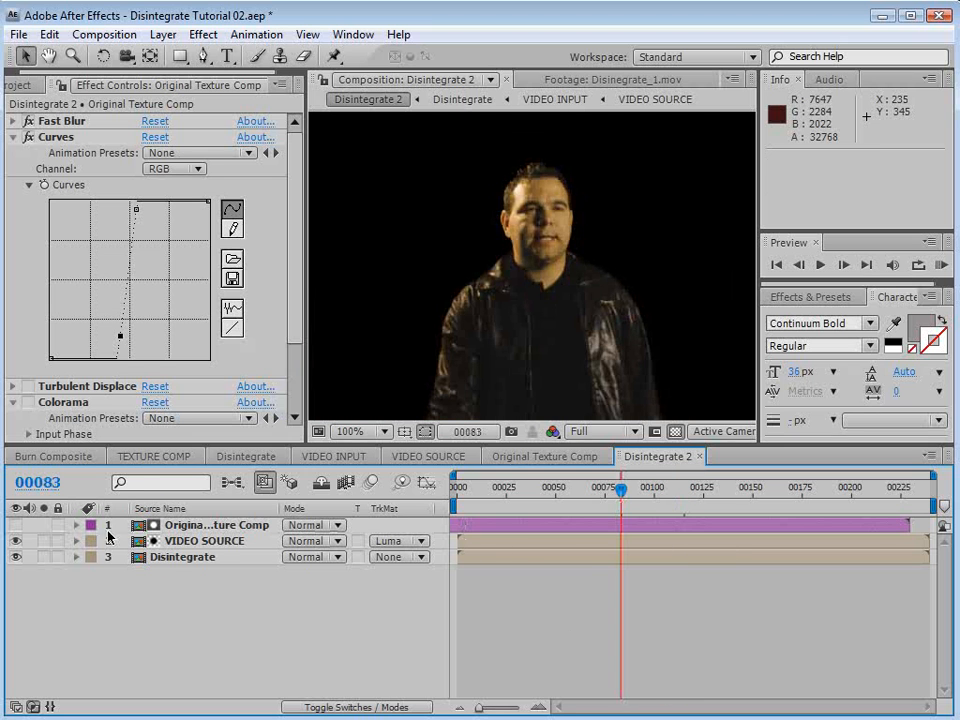
Solo the Disintegrate layer at frame 115, toggle VIDEO SOURCE over it for comparison, and unsolo it to check the full frame.
{"action": "left_click", "coordinate": [215, 545]}
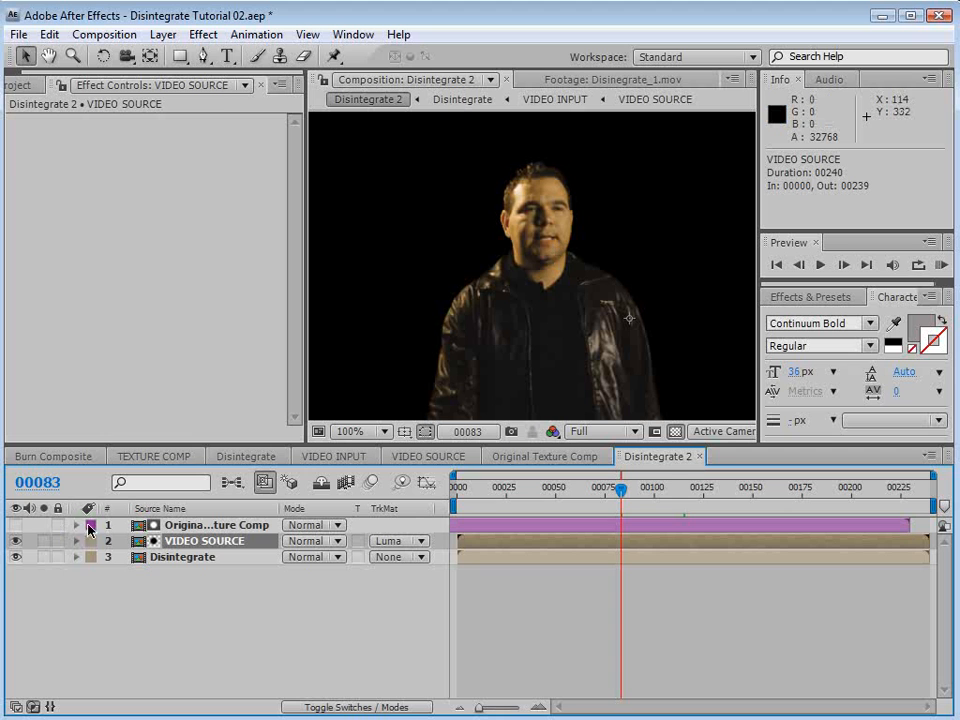
{"action": "left_click", "coordinate": [124, 557]}
{"action": "left_click", "coordinate": [43, 561]}
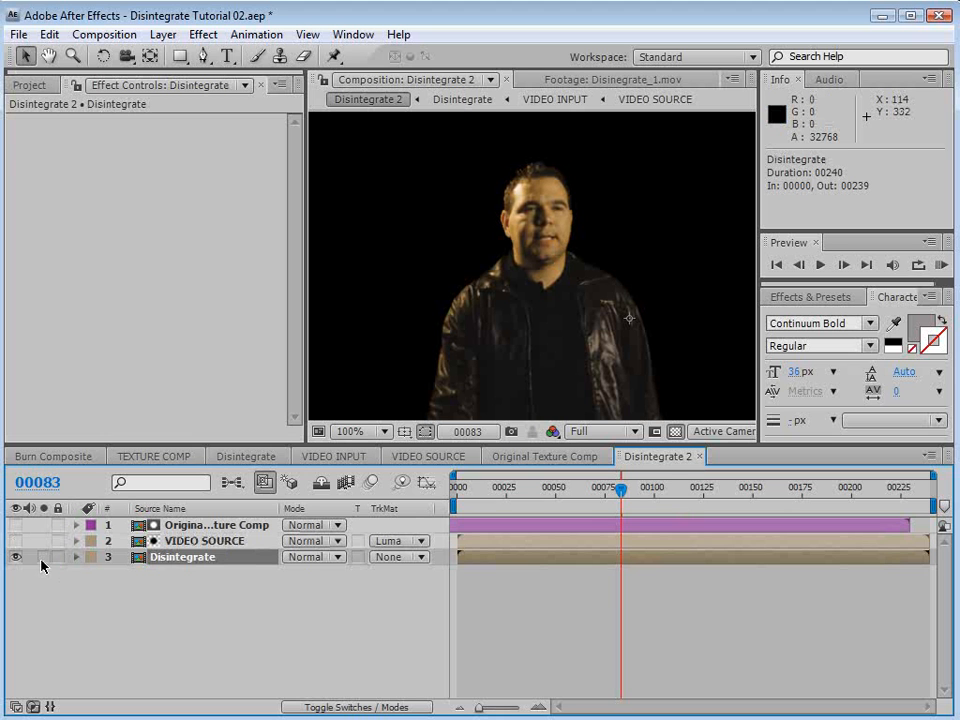
{"action": "mouse_move", "coordinate": [672, 490]}
{"action": "left_mouse_down"}
{"action": "mouse_move", "coordinate": [690, 491]}
{"action": "mouse_move", "coordinate": [684, 498]}
{"action": "left_mouse_up"}
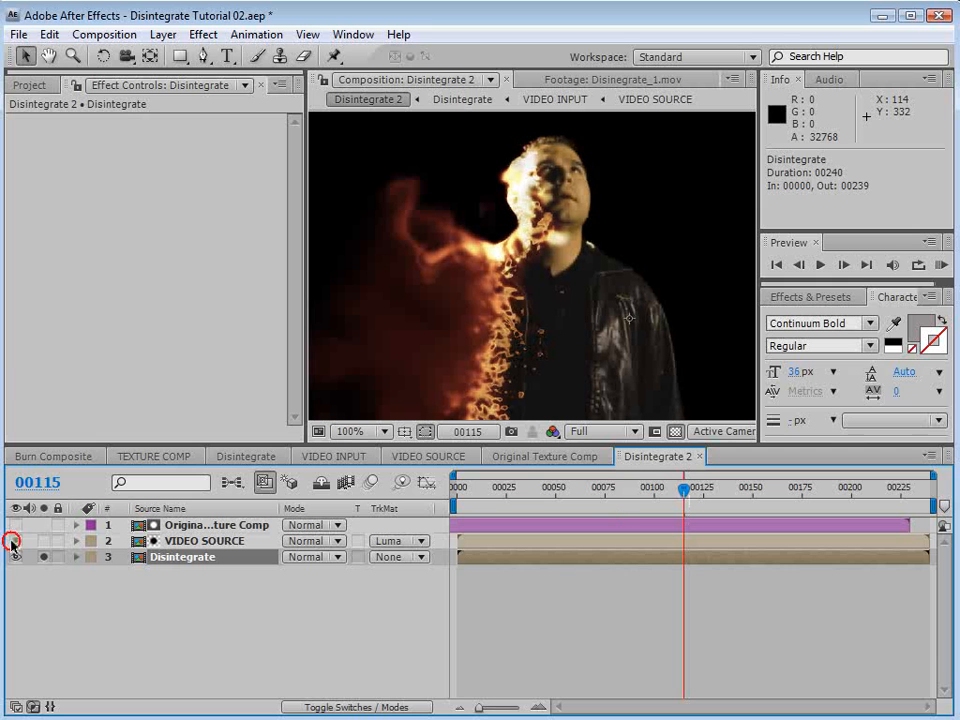
{"action": "left_click", "coordinate": [43, 557]}
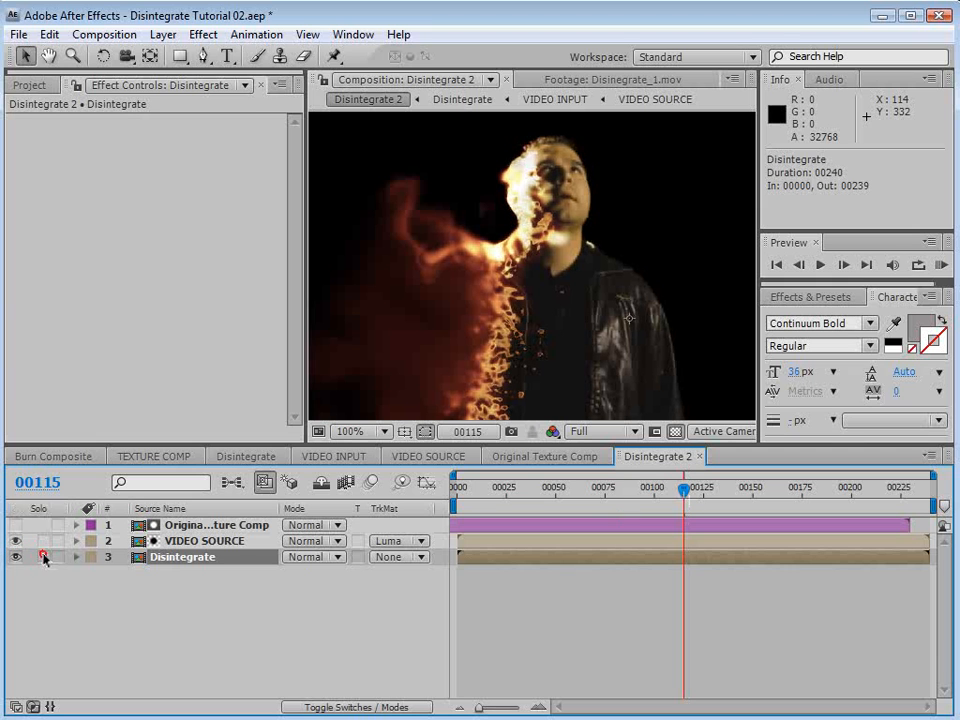
{"action": "left_click", "coordinate": [190, 541]}
{"action": "left_click", "coordinate": [549, 619]}
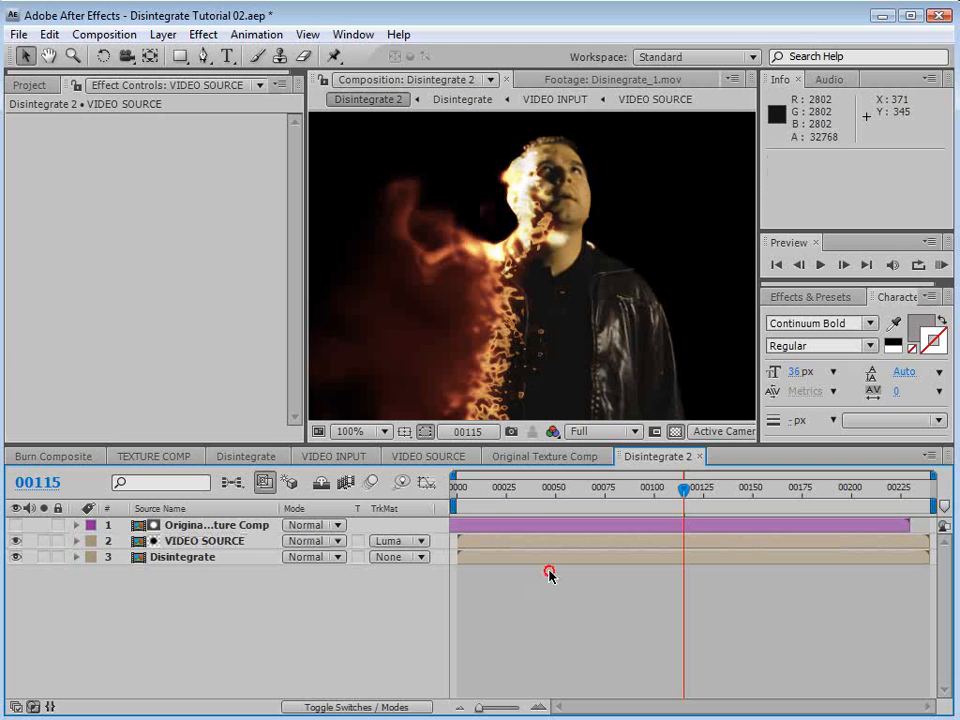
{"action": "scroll", "coordinate": [576, 358], "scroll_direction": "down", "scroll_amount": 1}
{"action": "left_click_drag", "start_coordinate": [576, 358], "coordinate": [538, 341]}
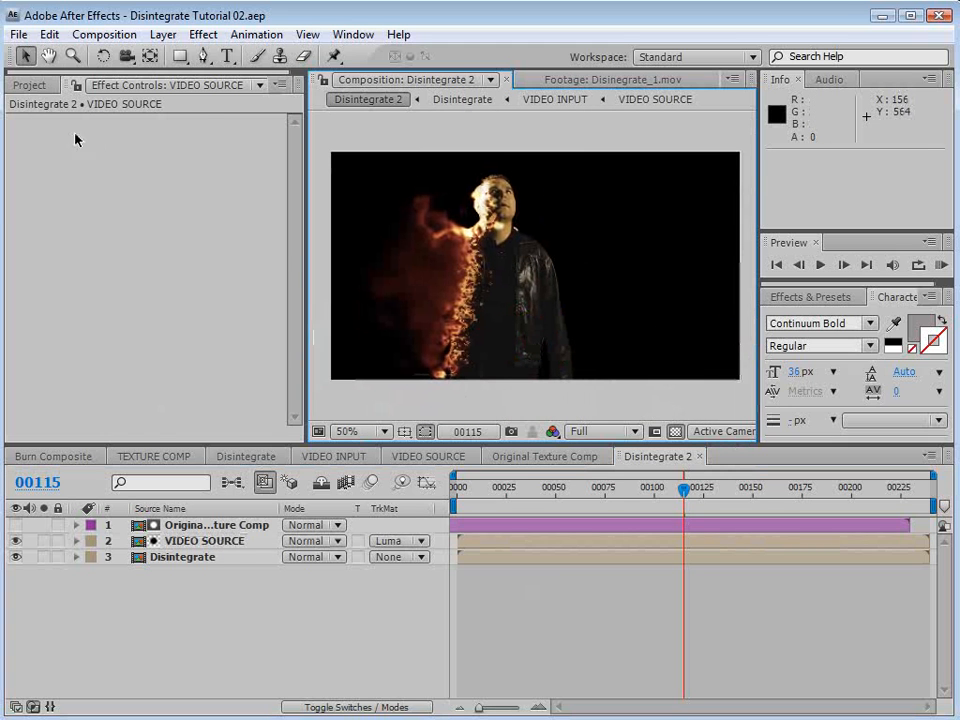
Add the BG image from the project's Footage folder as the lowest layer, beneath Disintegrate.
{"action": "left_click", "coordinate": [29, 85]}
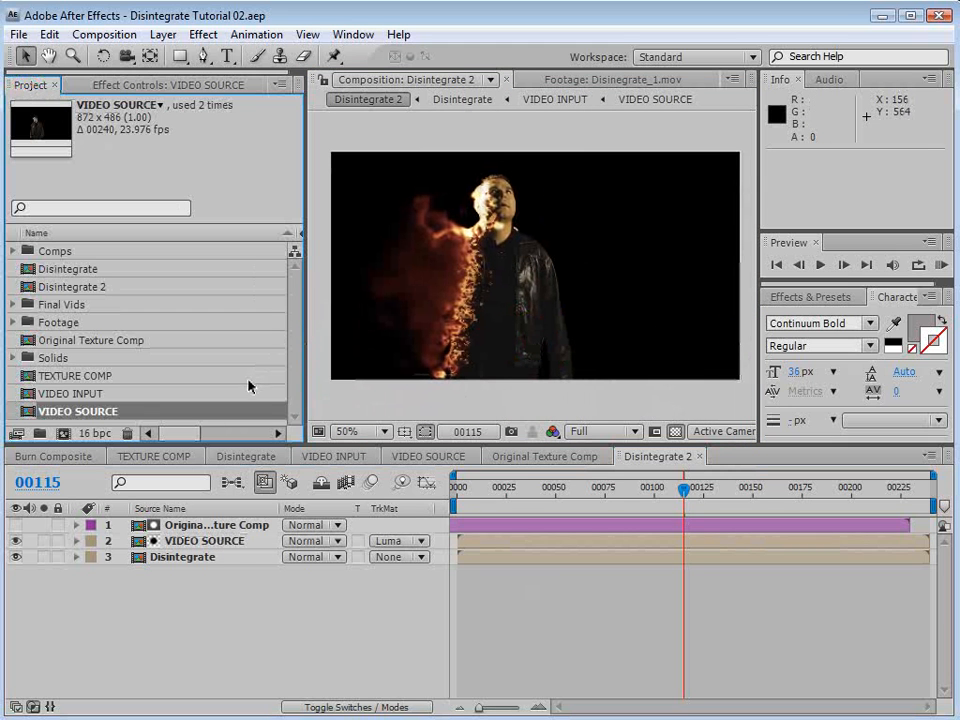
{"action": "left_click_drag", "start_coordinate": [133, 445], "coordinate": [133, 494]}
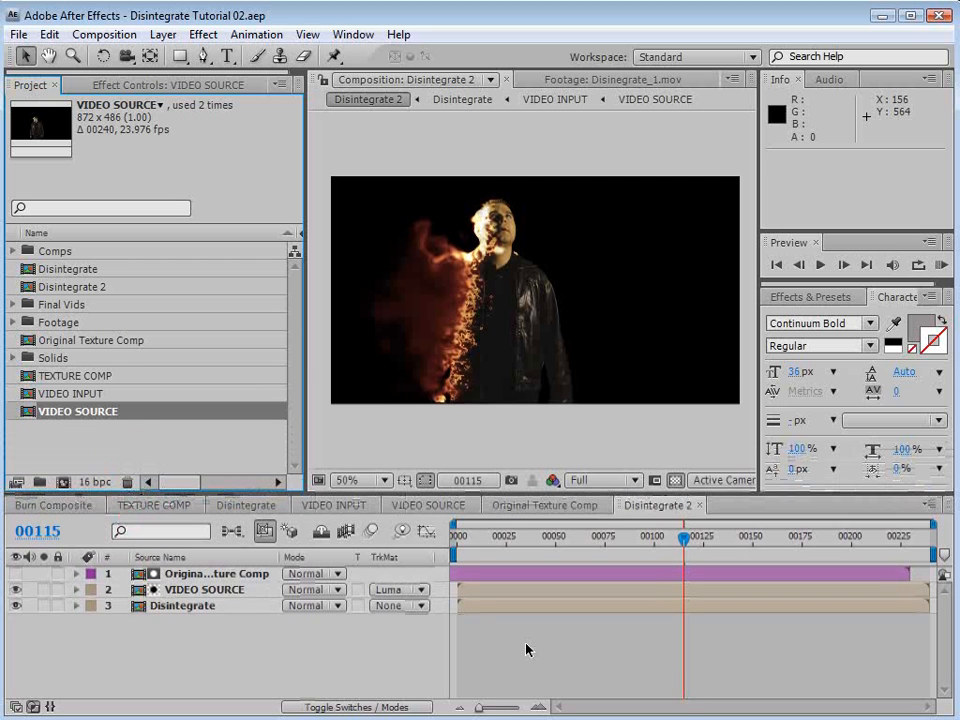
{"action": "left_click", "coordinate": [15, 323]}
{"action": "left_click", "coordinate": [64, 373]}
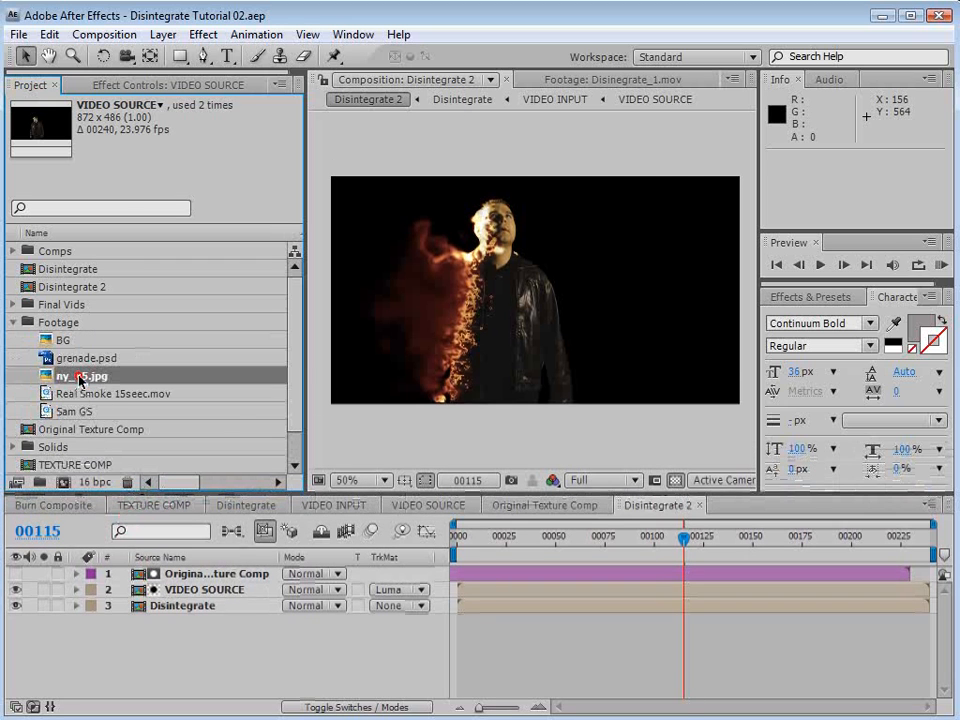
{"action": "left_click", "coordinate": [60, 339]}
{"action": "left_click_drag", "start_coordinate": [62, 340], "coordinate": [430, 622]}
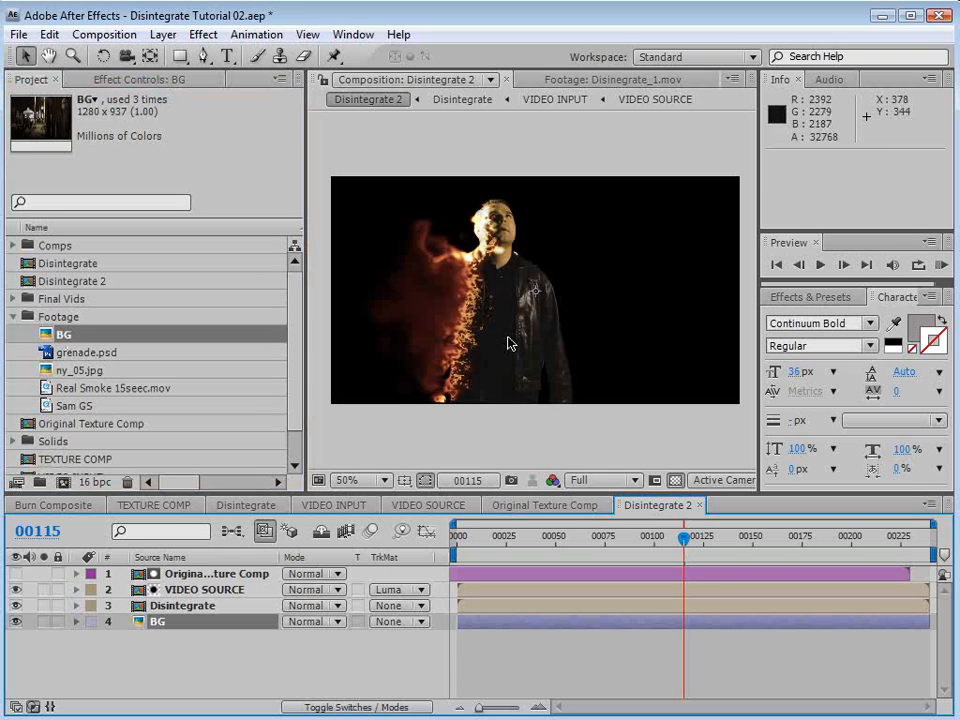
{"action": "key", "text": "comma"}
{"action": "key", "text": "comma"}
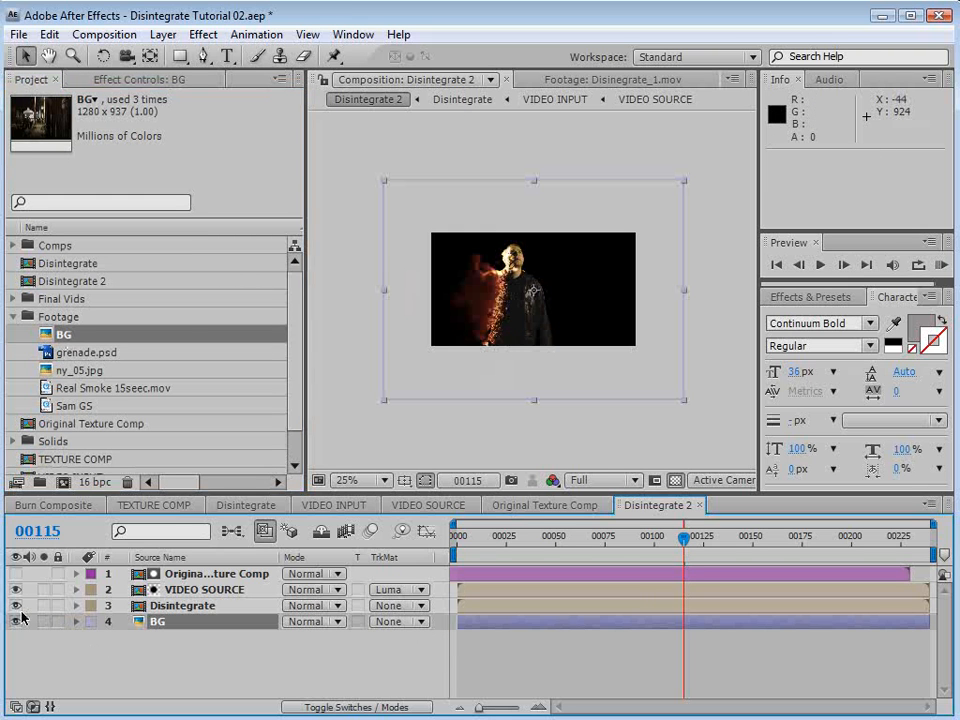
Set the Disintegrate layer's blending mode to Screen.
{"action": "left_click", "coordinate": [182, 606]}
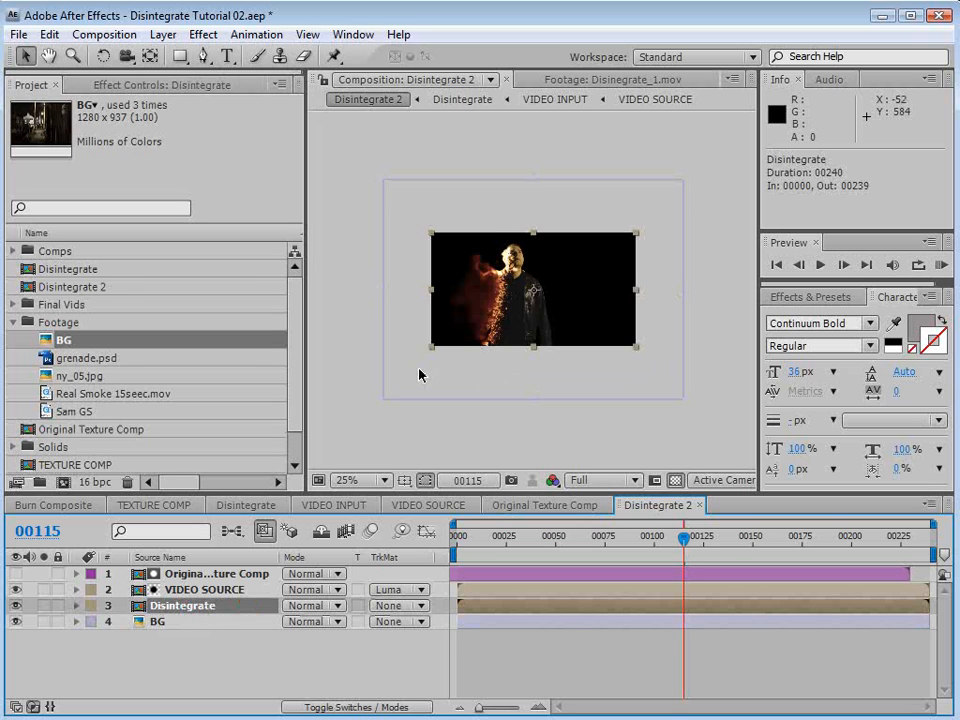
{"action": "key", "text": "period"}
{"action": "key", "text": "period"}
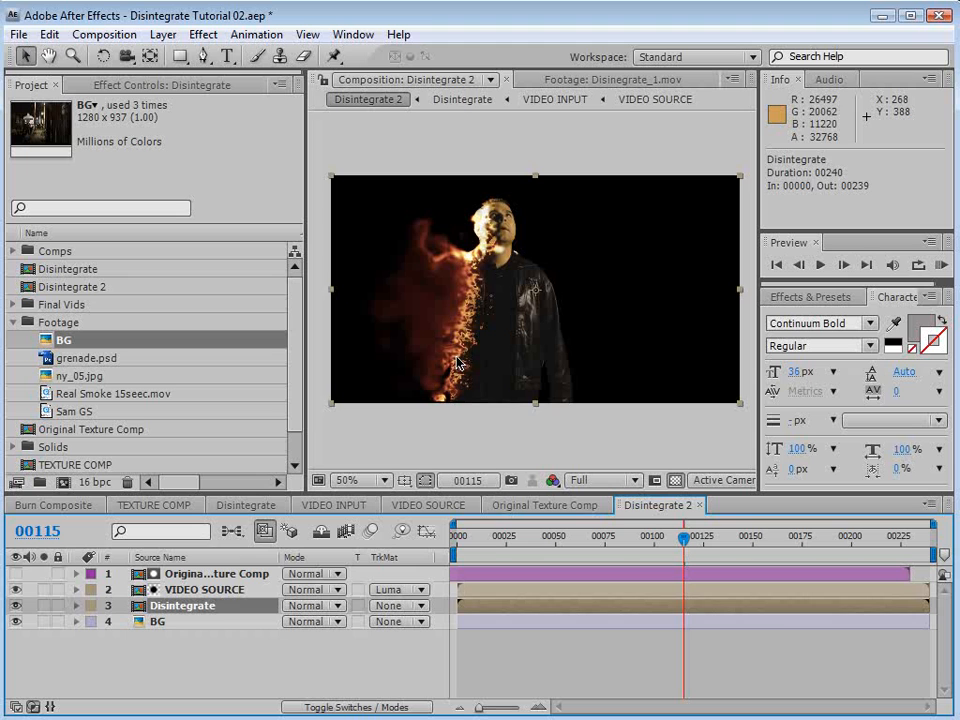
{"action": "left_click", "coordinate": [310, 605]}
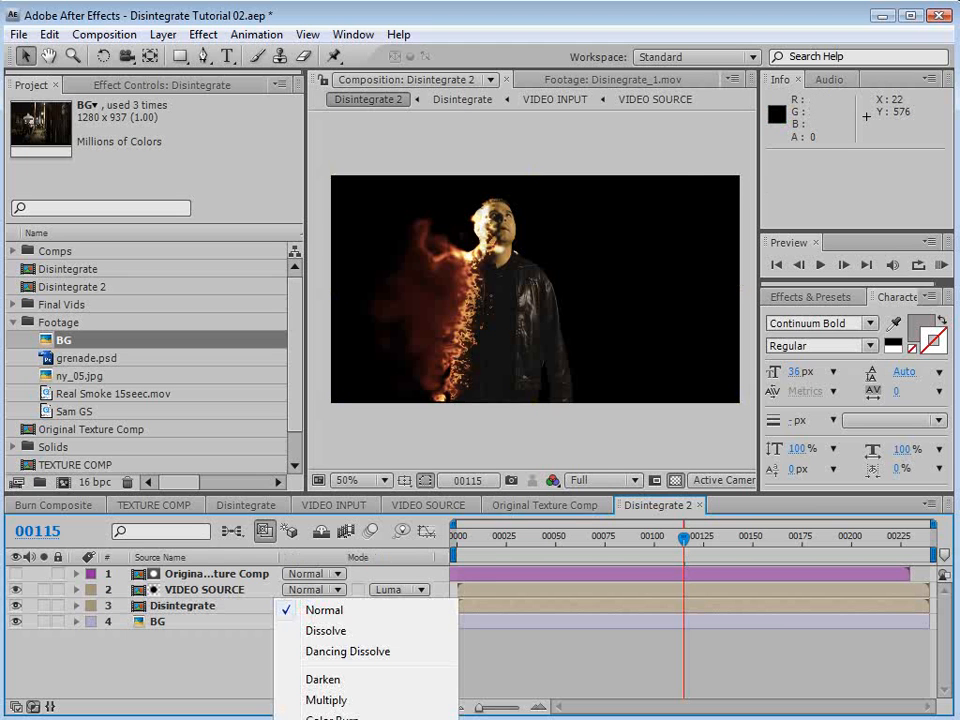
{"action": "left_click", "coordinate": [330, 719]}
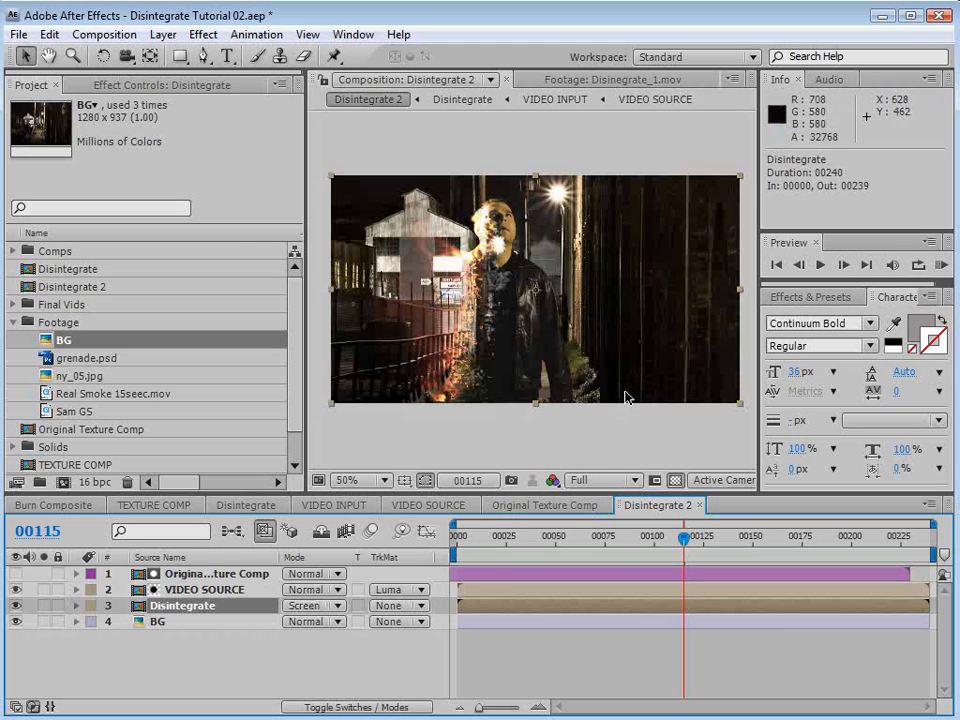
Mirror the BG layer horizontally by scaling it to about -115% wide while keeping its height at 100%.
{"action": "left_click", "coordinate": [160, 621]}
{"action": "scroll", "coordinate": [674, 318], "scroll_direction": "down", "scroll_amount": 2}
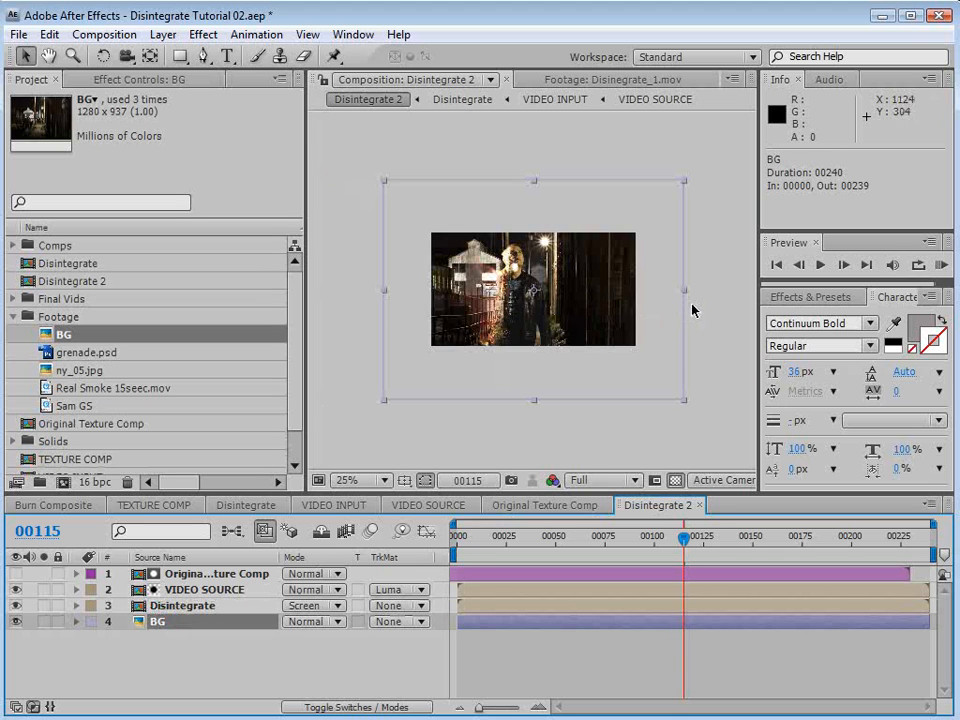
{"action": "left_click_drag", "start_coordinate": [685, 296], "coordinate": [348, 293]}
{"action": "scroll", "coordinate": [553, 326], "scroll_direction": "up", "scroll_amount": 2}
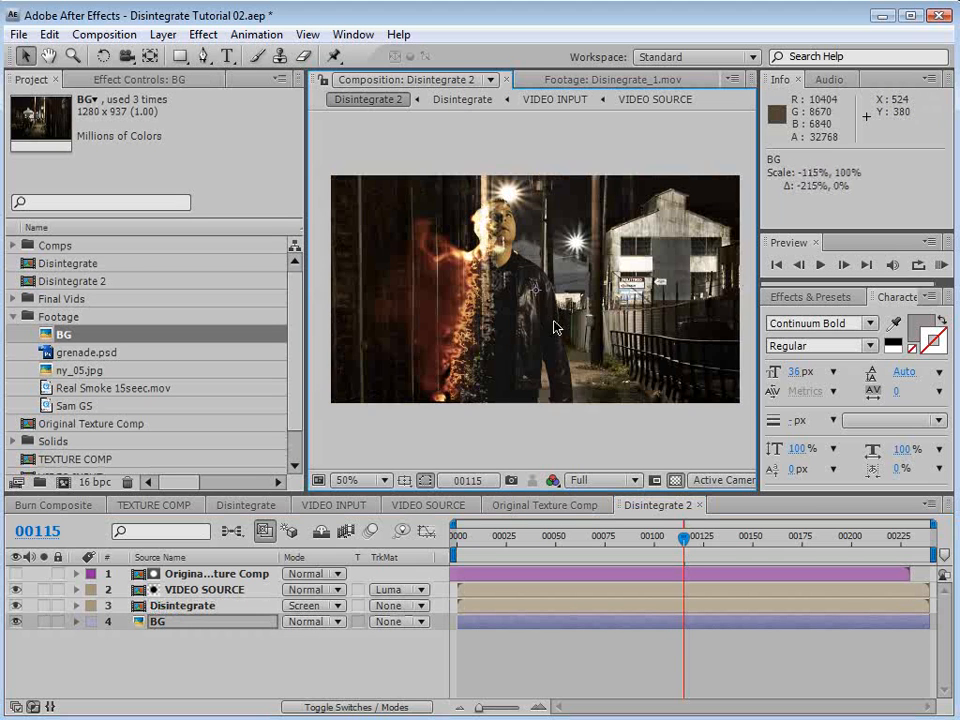
Reposition the mirrored BG layer to about 278, 173 behind the man and check the composite at frames 98 and 116.
{"action": "left_click_drag", "start_coordinate": [683, 368], "coordinate": [581, 341]}
{"action": "scroll", "coordinate": [662, 305], "scroll_direction": "down", "scroll_amount": 2}
{"action": "left_click_drag", "start_coordinate": [657, 277], "coordinate": [666, 277]}
{"action": "mouse_move", "coordinate": [559, 334]}
{"action": "left_mouse_down"}
{"action": "mouse_move", "coordinate": [574, 321]}
{"action": "mouse_move", "coordinate": [572, 330]}
{"action": "left_mouse_up"}
{"action": "scroll", "coordinate": [574, 332], "scroll_direction": "up", "scroll_amount": 2}
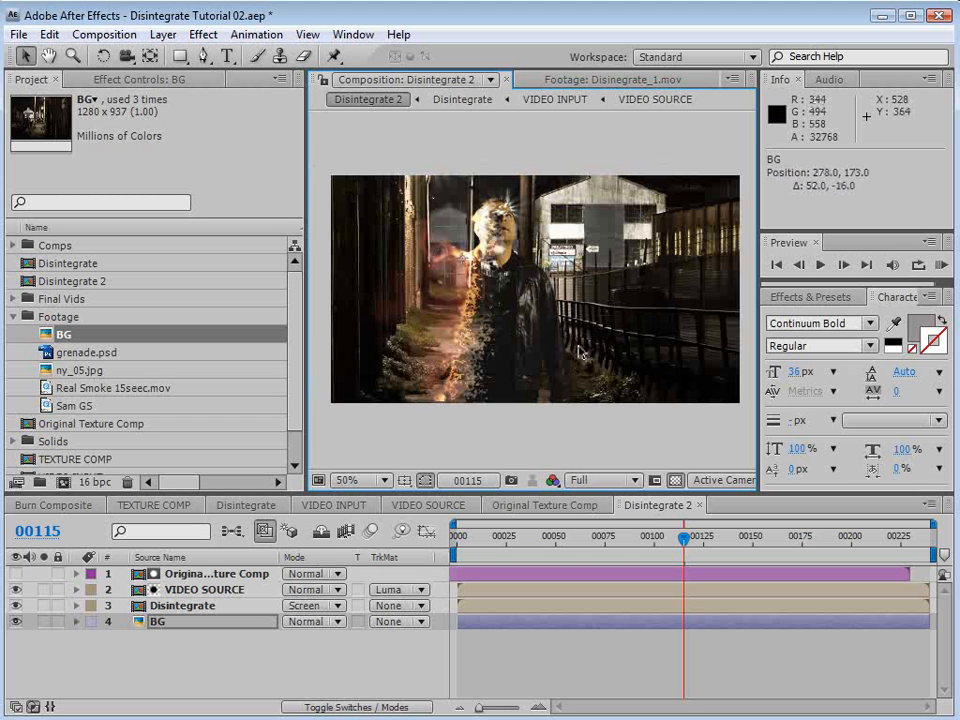
{"action": "left_click_drag", "start_coordinate": [663, 540], "coordinate": [650, 541]}
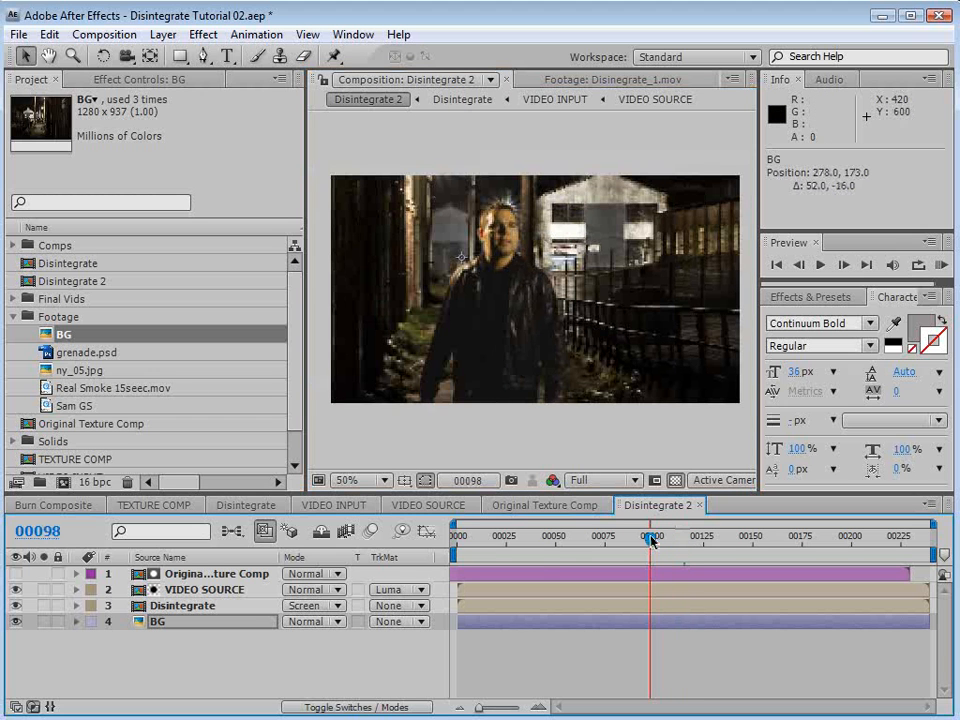
{"action": "left_click", "coordinate": [625, 655]}
{"action": "scroll", "coordinate": [589, 308], "scroll_direction": "up", "scroll_amount": 1}
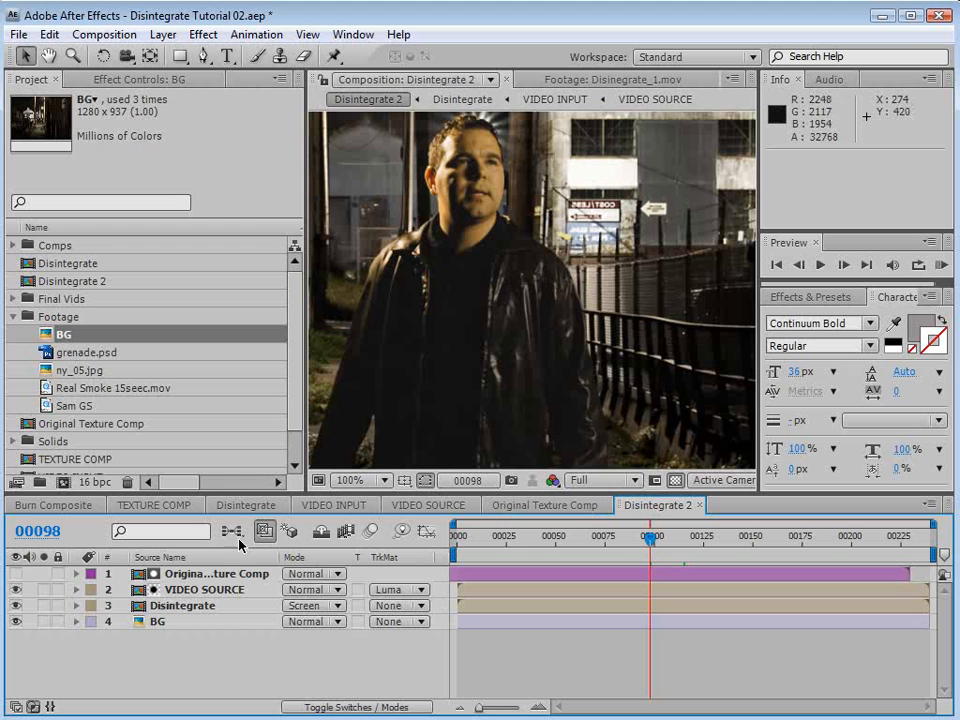
{"action": "left_click_drag", "start_coordinate": [665, 545], "coordinate": [686, 549]}
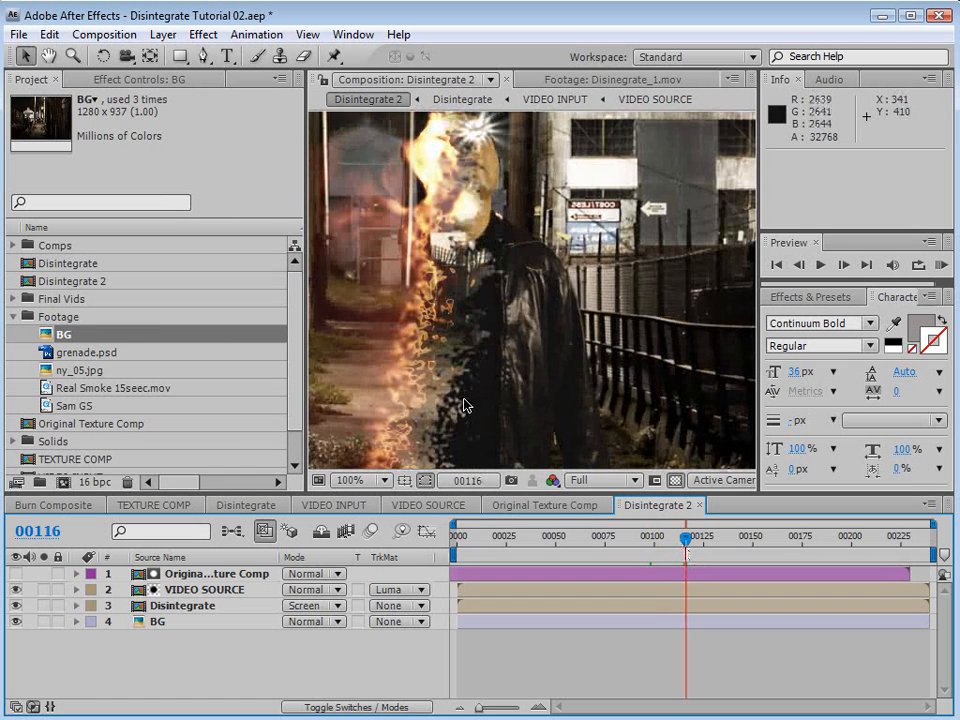
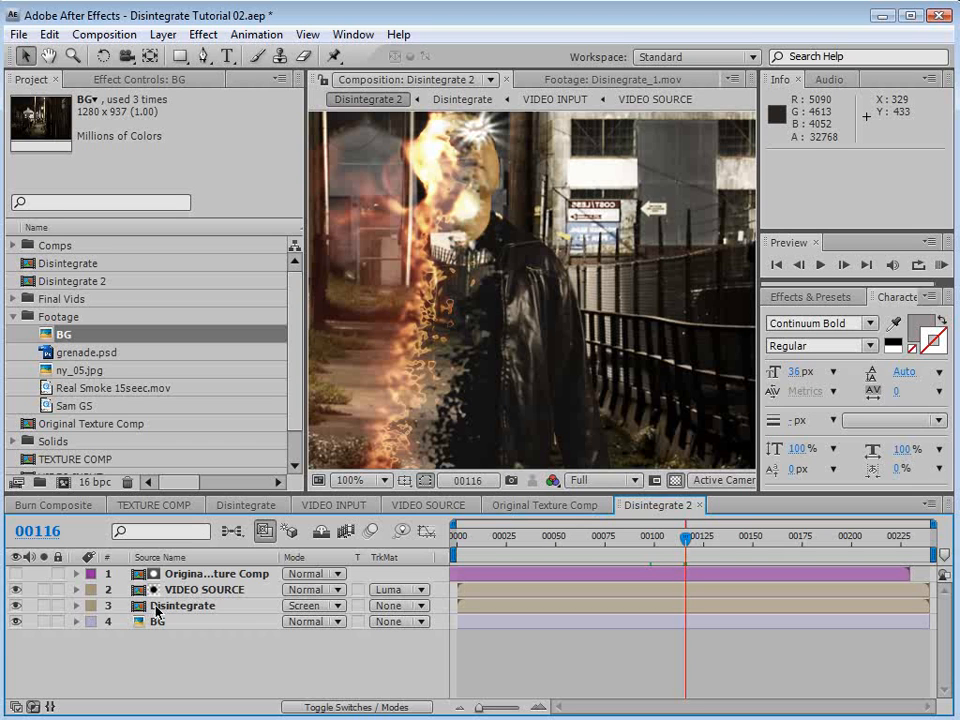
Change the Disintegrate layer's label color to orange.
{"action": "left_click", "coordinate": [117, 607]}
{"action": "left_click", "coordinate": [91, 606]}
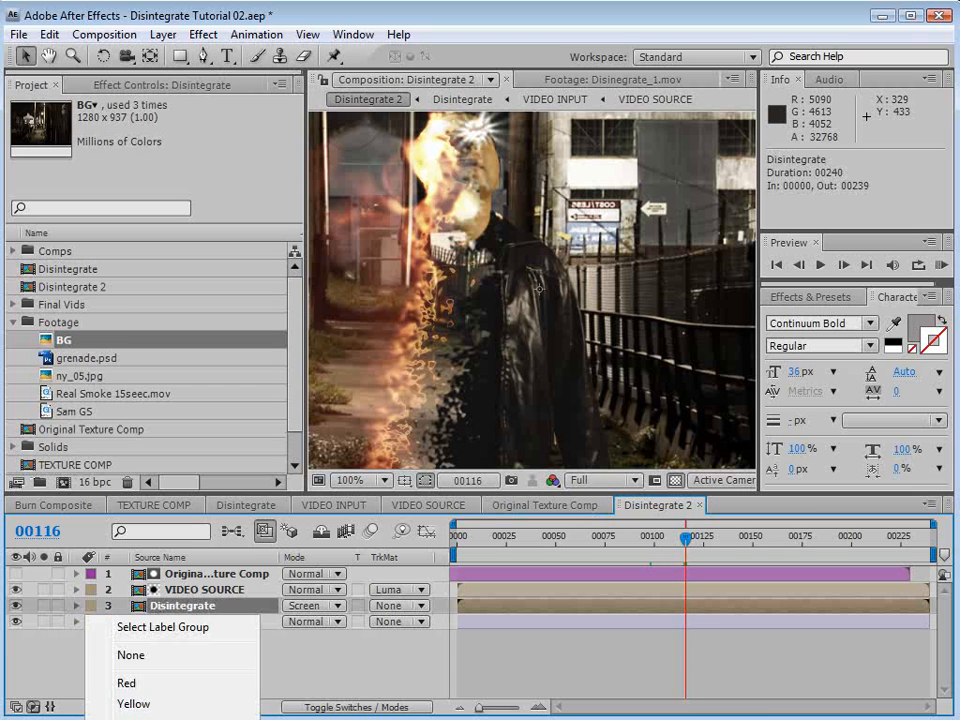
{"action": "left_click", "coordinate": [134, 719]}
{"action": "left_click", "coordinate": [178, 607]}
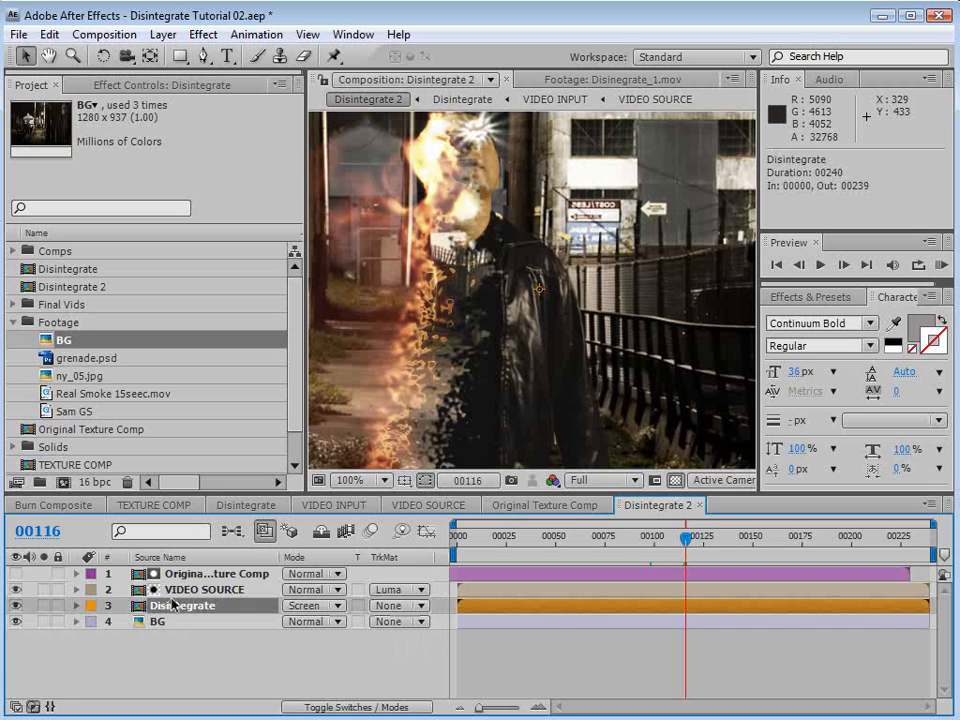
Rename the VIDEO SOURCE layer as Top Video.
{"action": "left_click", "coordinate": [186, 591]}
{"action": "key", "text": "Return"}
{"action": "type", "text": "T"}
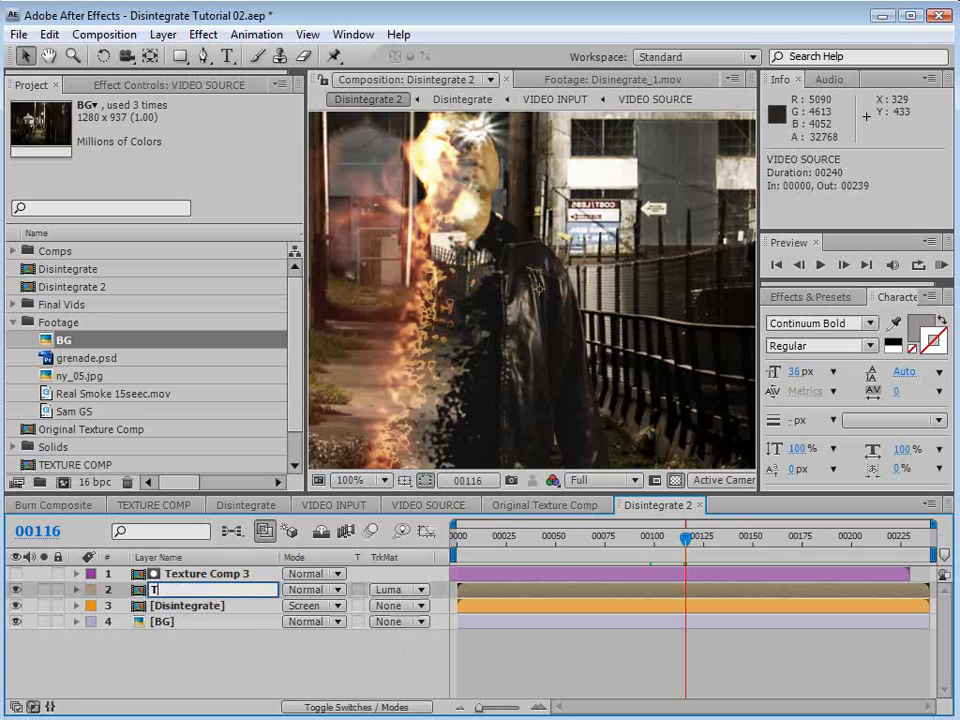
{"action": "type", "text": "op Video"}
{"action": "key", "text": "Return"}
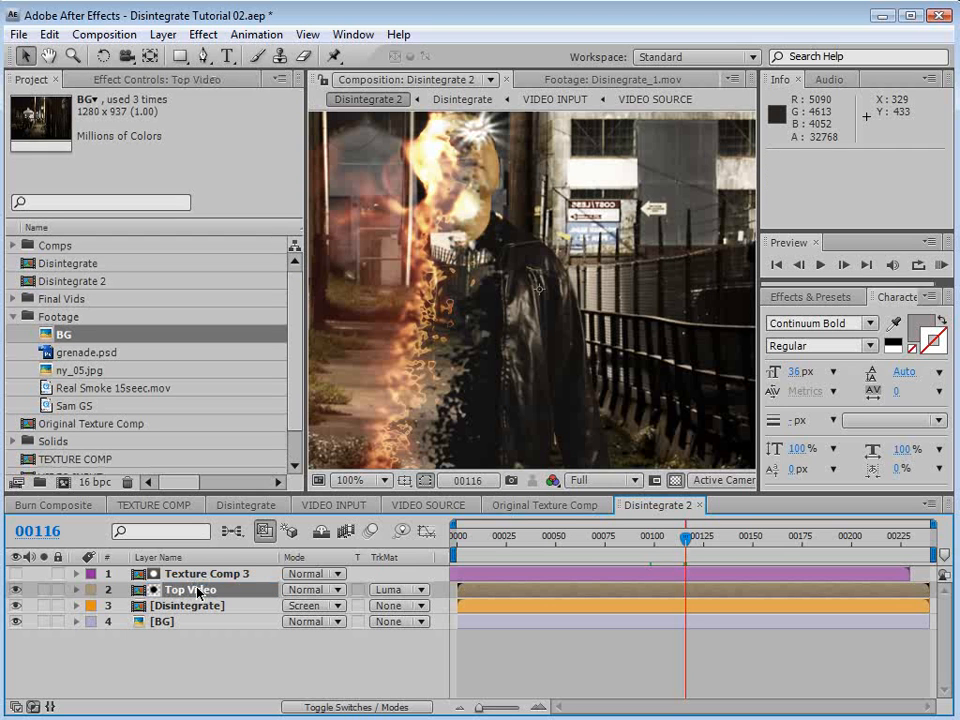
Shift the Texture Comp 3 matte layer two frames later and check the burning edge around frames 115 to 118.
{"action": "left_click", "coordinate": [196, 579]}
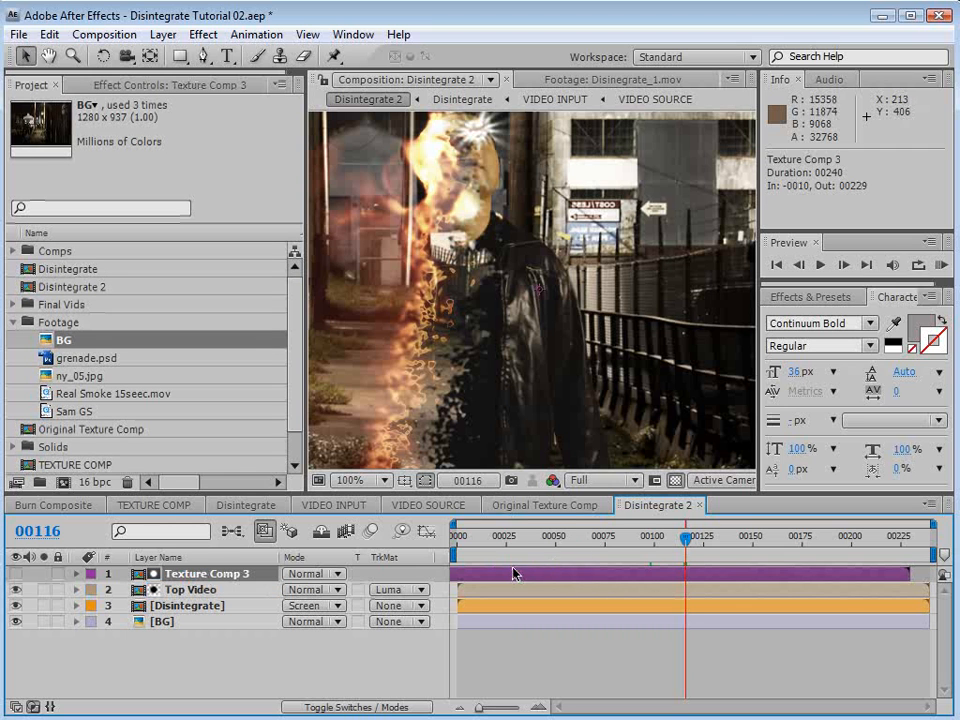
{"action": "left_click_drag", "start_coordinate": [514, 573], "coordinate": [518, 573]}
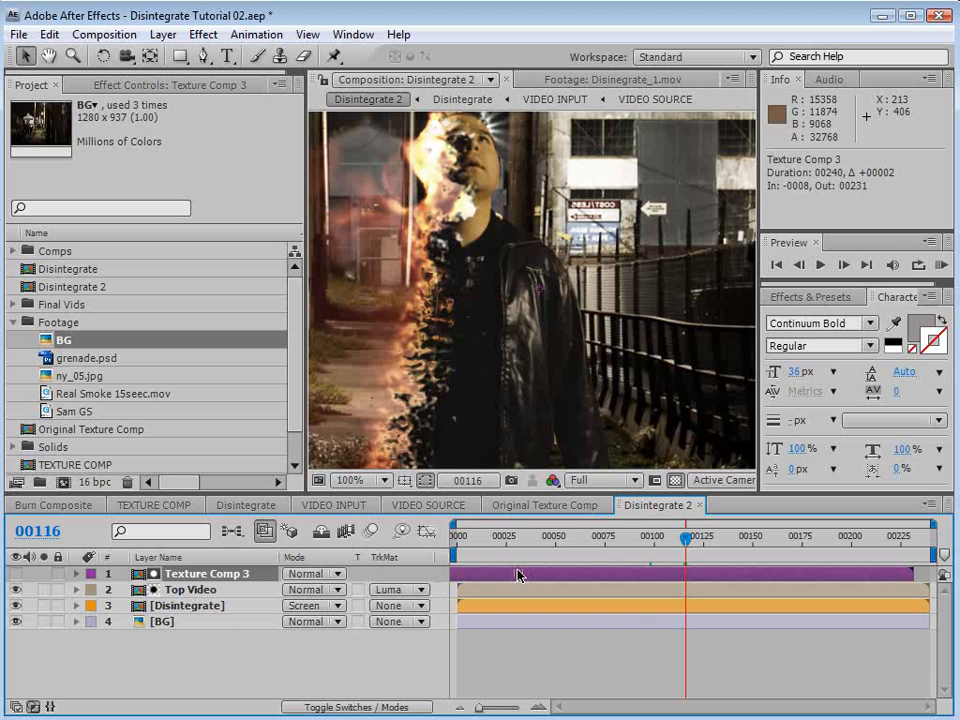
{"action": "key", "text": "Page_Up"}
{"action": "key", "text": "Page_Up"}
{"action": "left_click_drag", "start_coordinate": [685, 550], "coordinate": [678, 566]}
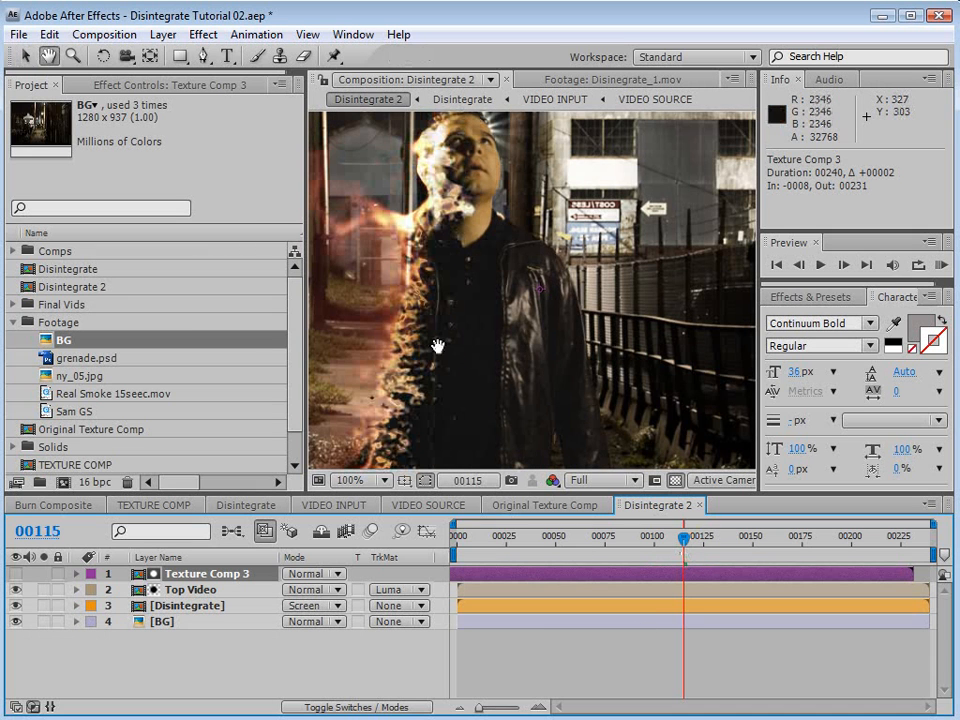
{"action": "left_click_drag", "start_coordinate": [439, 343], "coordinate": [506, 392]}
{"action": "left_click_drag", "start_coordinate": [687, 548], "coordinate": [689, 551]}
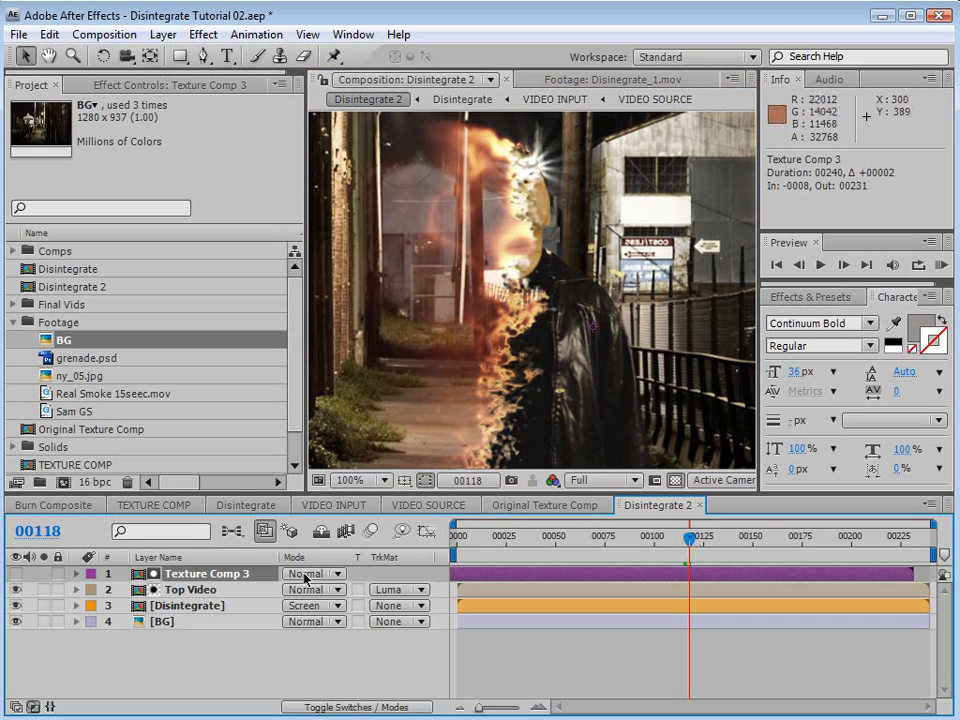
Duplicate Texture Comp 3 and Top Video, place the copies beneath Disintegrate and shift the copied texture four frames later.
{"action": "left_click", "coordinate": [617, 652]}
{"action": "left_click", "coordinate": [193, 590], "text": "shift"}
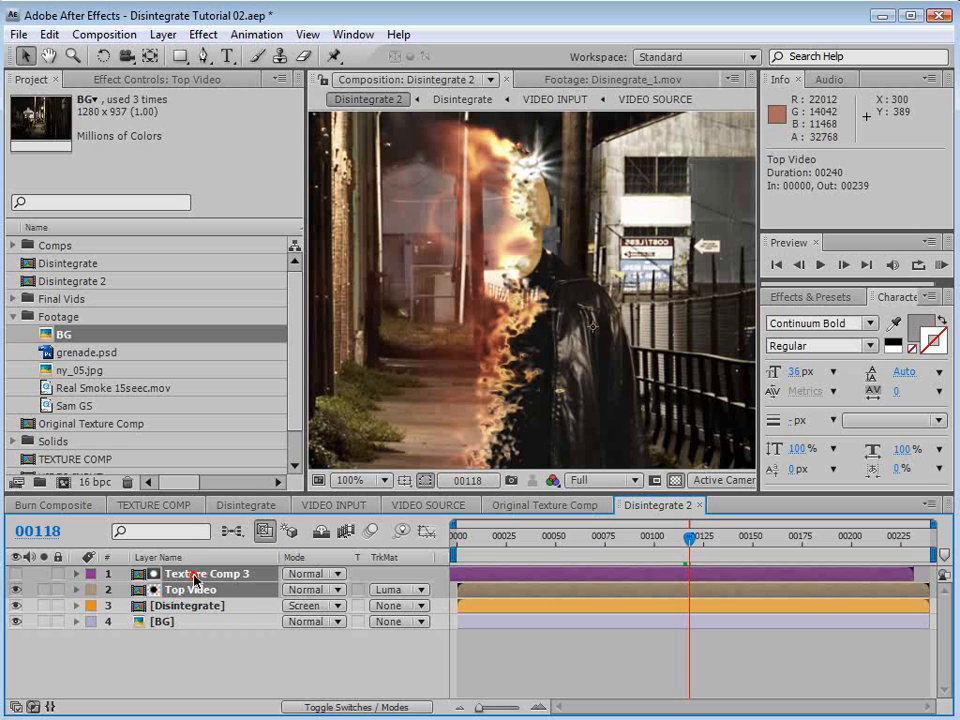
{"action": "left_click", "coordinate": [50, 35]}
{"action": "left_click", "coordinate": [124, 238]}
{"action": "left_click_drag", "start_coordinate": [203, 575], "coordinate": [180, 652]}
{"action": "left_click_drag", "start_coordinate": [489, 628], "coordinate": [497, 625]}
Apply a Tint effect to Top Video 2 with Map White To set to black.
{"action": "left_click", "coordinate": [200, 638]}
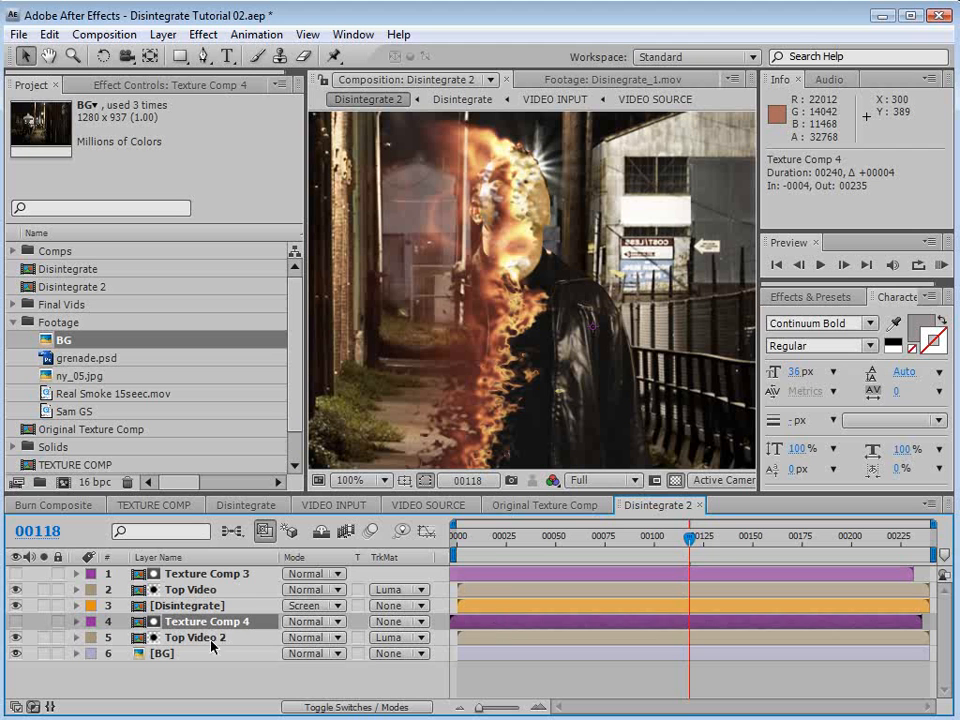
{"action": "left_click", "coordinate": [203, 34]}
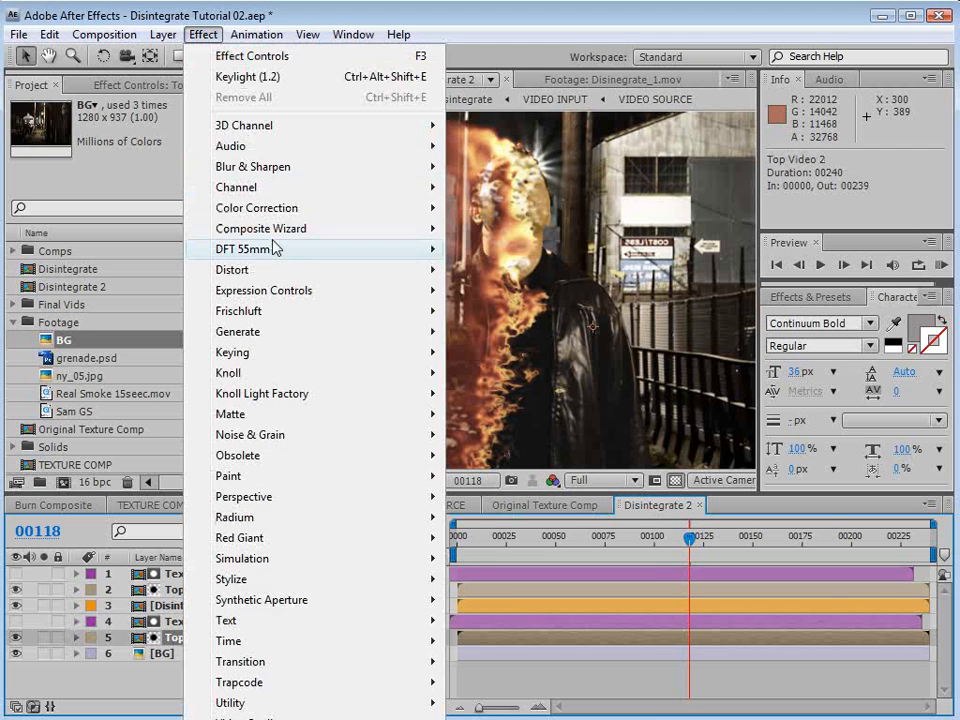
{"action": "mouse_move", "coordinate": [300, 208]}
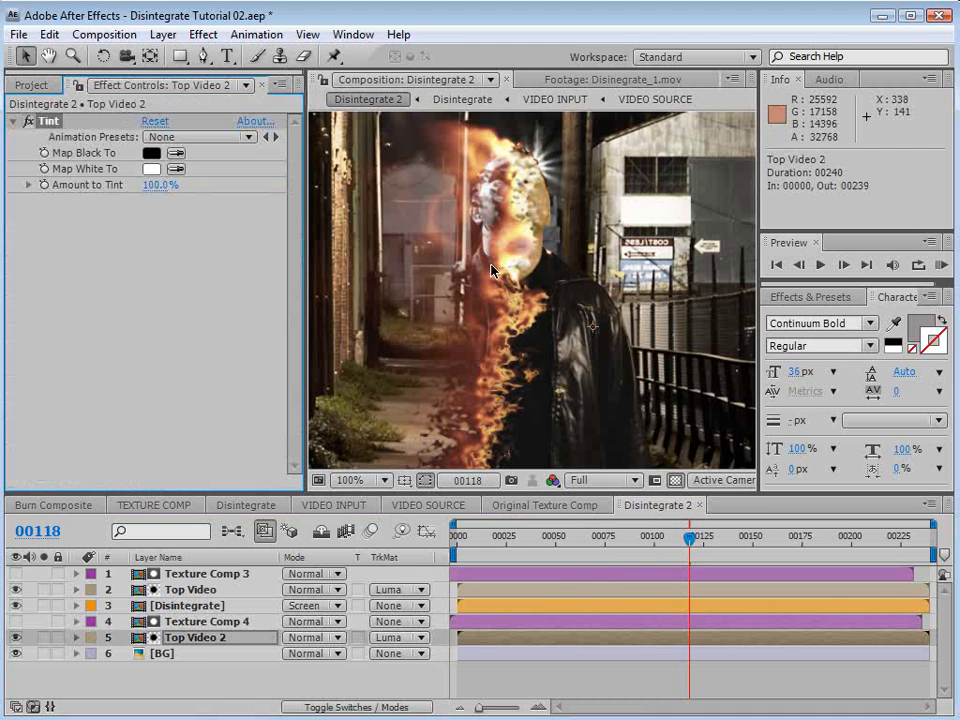
{"action": "left_click", "coordinate": [151, 166]}
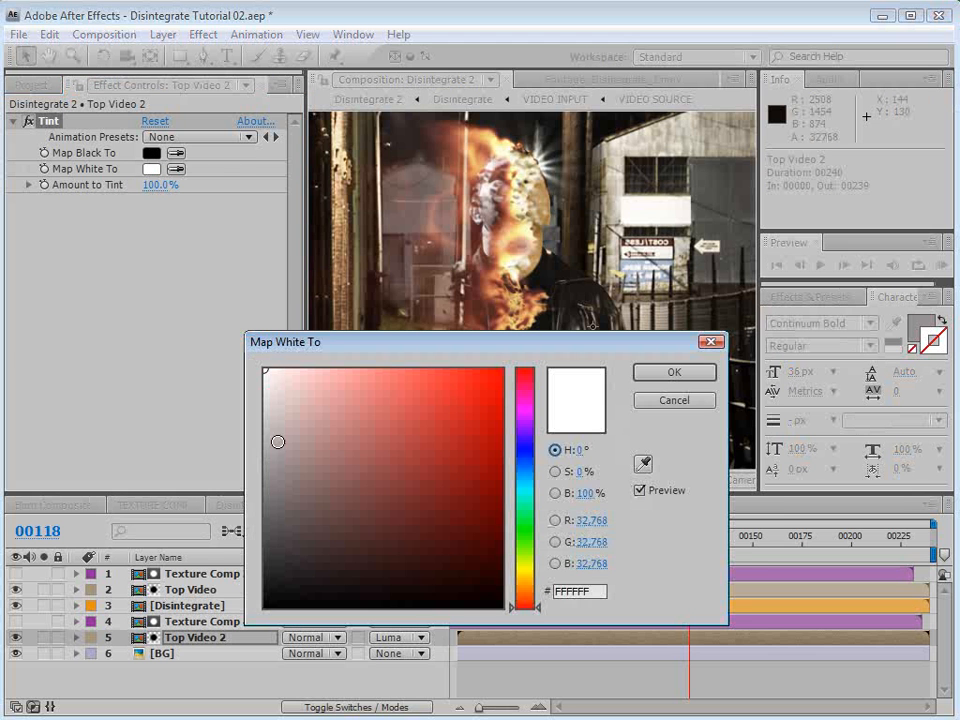
{"action": "left_click", "coordinate": [488, 596]}
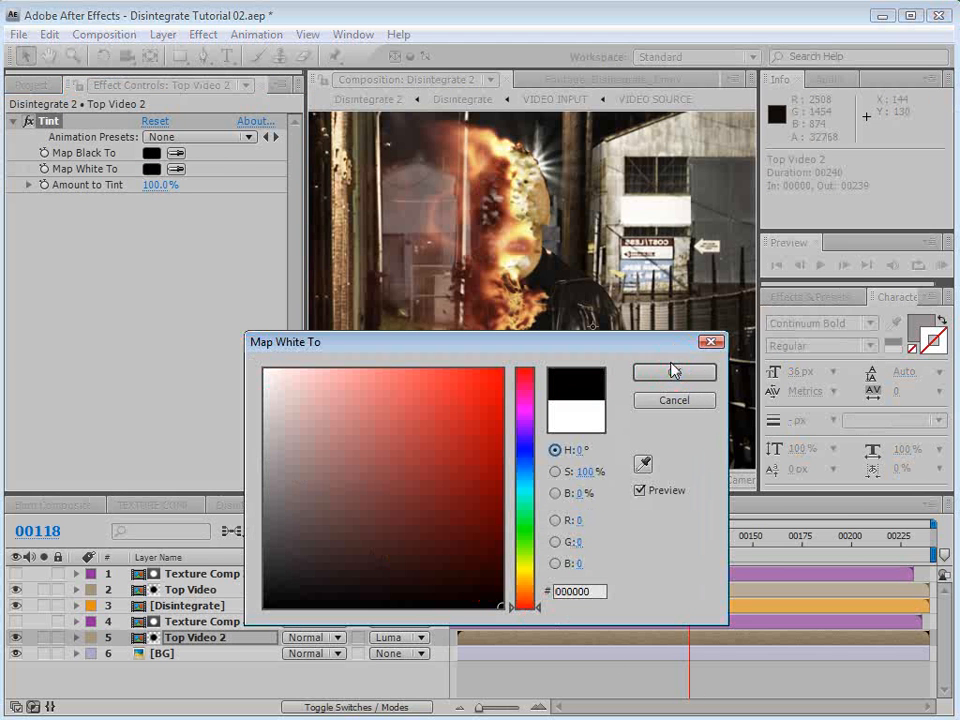
{"action": "left_click", "coordinate": [672, 371]}
Set Texture Comp 4's Fast Blur to 8.0, adjust its Curves point slightly and check the result at frame 117.
{"action": "left_click", "coordinate": [204, 622]}
{"action": "left_click_drag", "start_coordinate": [155, 151], "coordinate": [155, 154]}
{"action": "left_click_drag", "start_coordinate": [120, 399], "coordinate": [129, 401]}
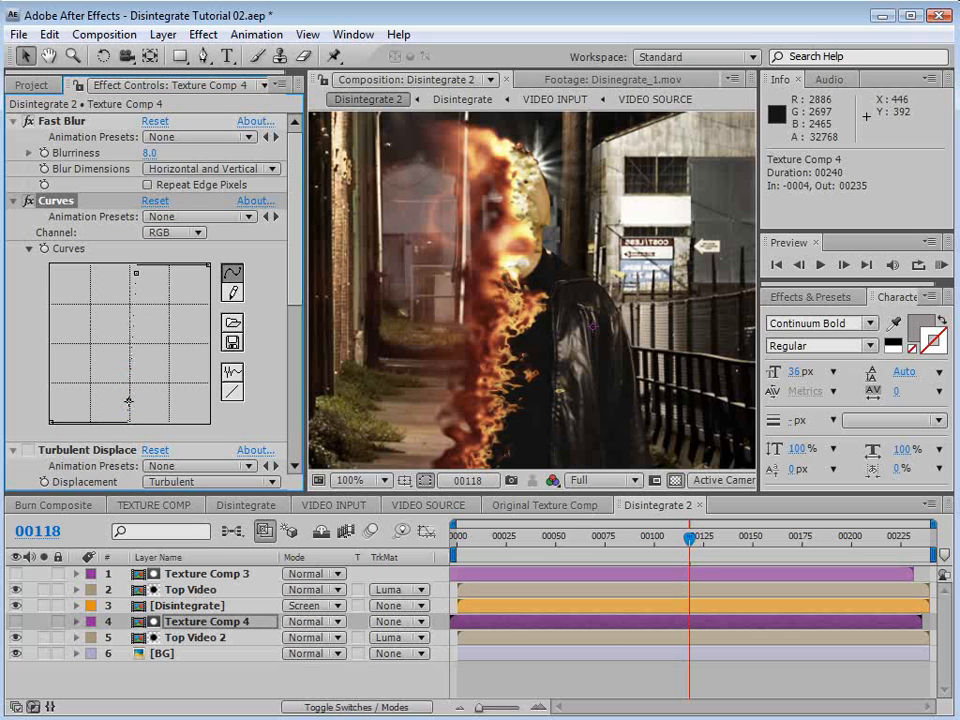
{"action": "left_click_drag", "start_coordinate": [587, 624], "coordinate": [585, 625]}
{"action": "mouse_move", "coordinate": [688, 540]}
{"action": "left_mouse_down"}
{"action": "mouse_move", "coordinate": [657, 541]}
{"action": "mouse_move", "coordinate": [695, 551]}
{"action": "mouse_move", "coordinate": [688, 555]}
{"action": "left_mouse_up"}
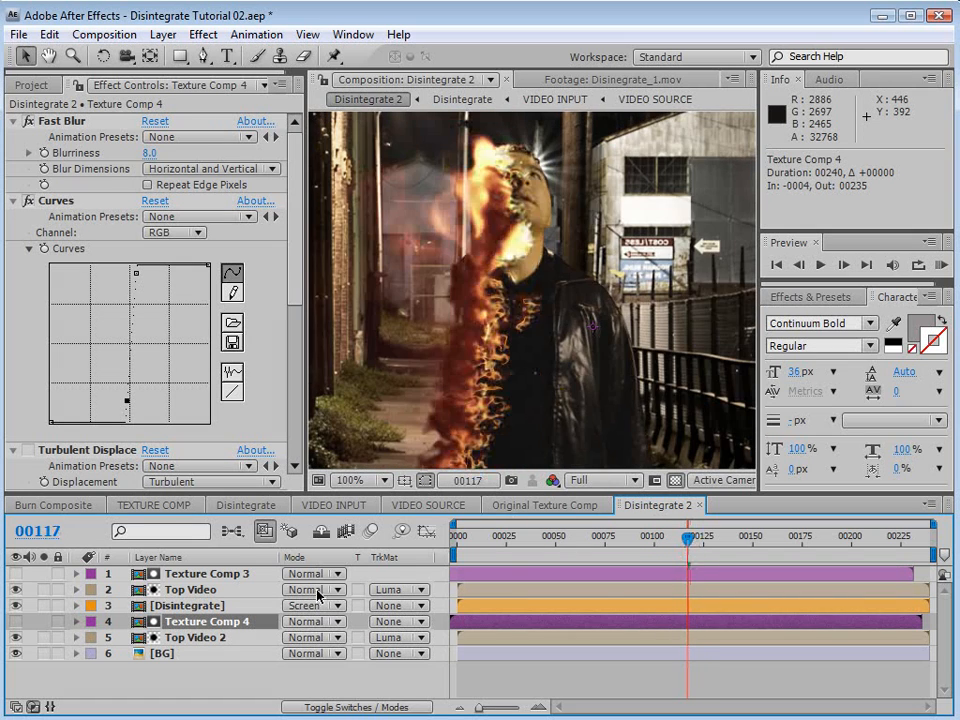
Apply Curves to the Disintegrate layer and raise the midtones to brighten the fire.
{"action": "left_click", "coordinate": [178, 606]}
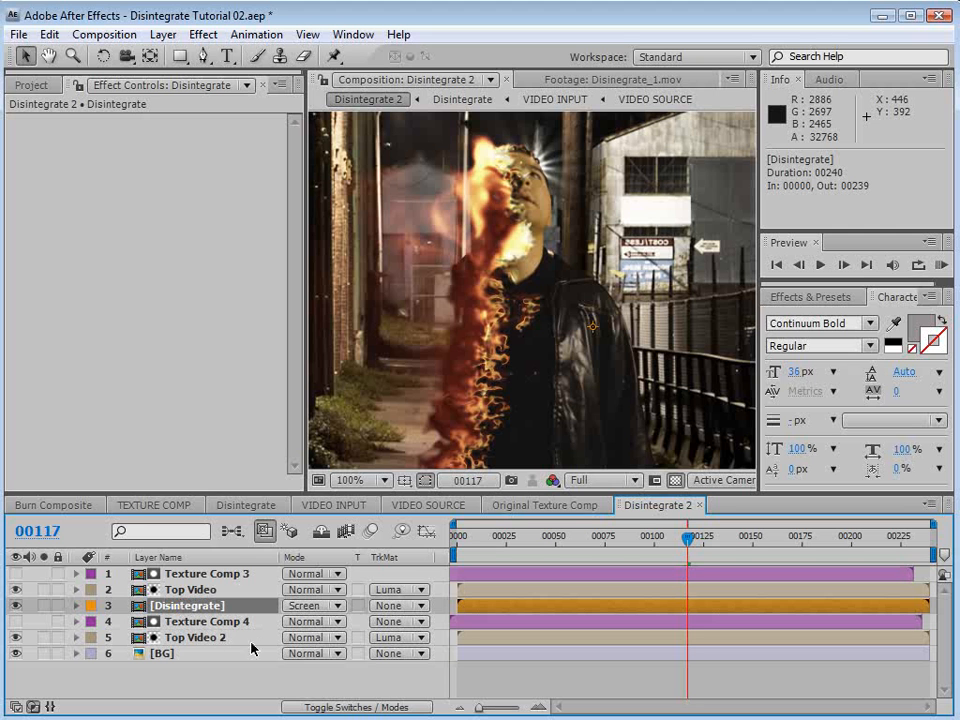
{"action": "left_click", "coordinate": [205, 34]}
{"action": "mouse_move", "coordinate": [250, 208]}
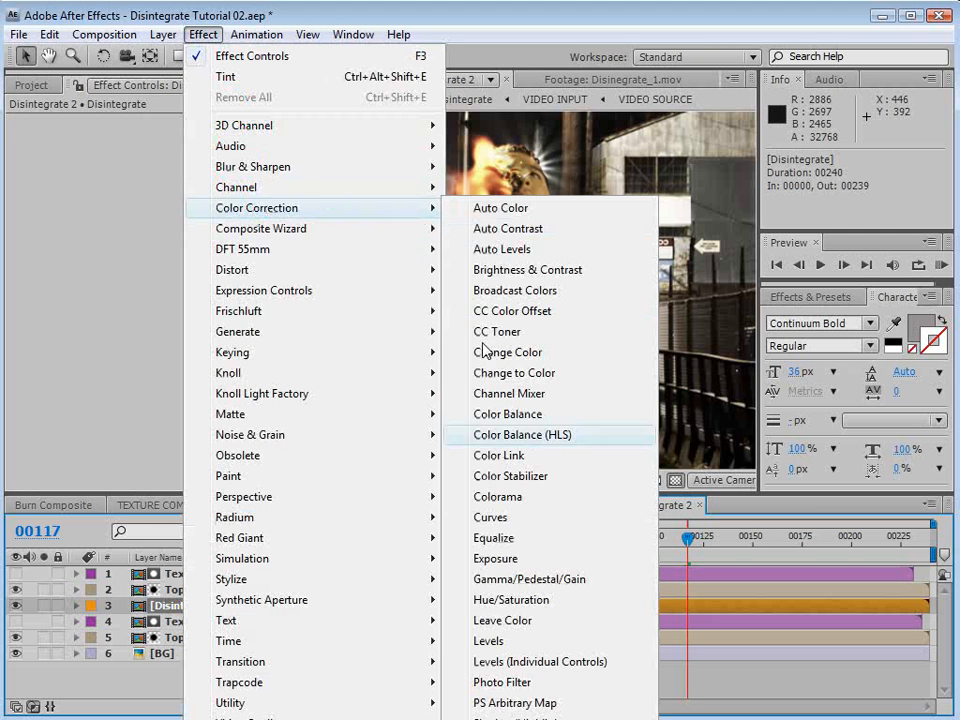
{"action": "left_click", "coordinate": [501, 527]}
{"action": "left_click_drag", "start_coordinate": [112, 281], "coordinate": [121, 236]}
{"action": "scroll", "coordinate": [621, 339], "scroll_direction": "down", "scroll_amount": 1}
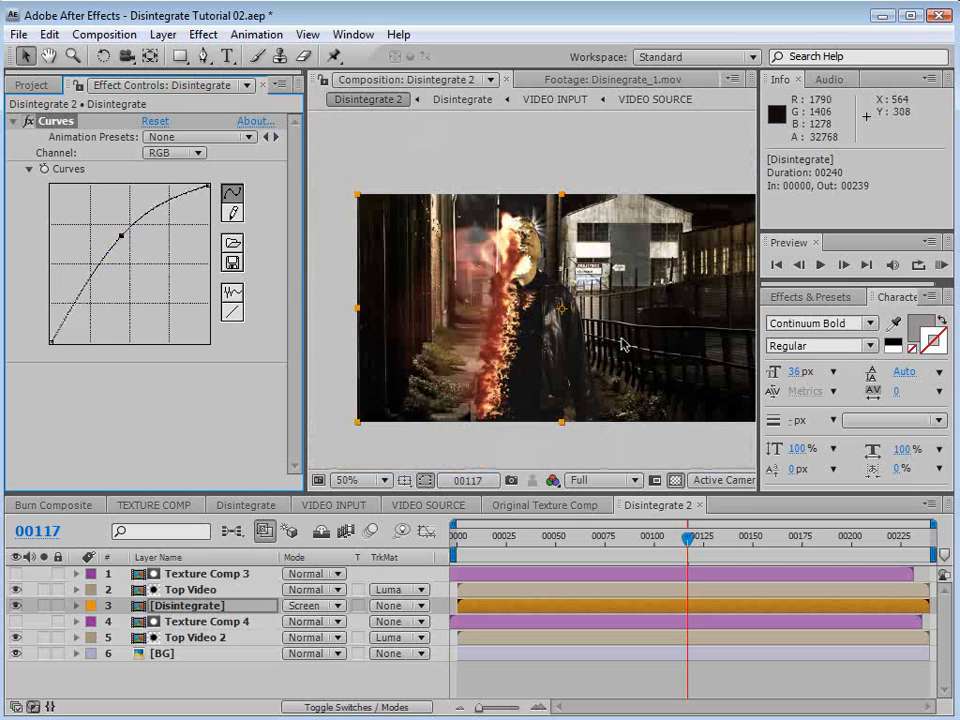
Apply Curves to the BG layer and pull the highlights and shadows down to darken the street.
{"action": "left_click", "coordinate": [167, 650]}
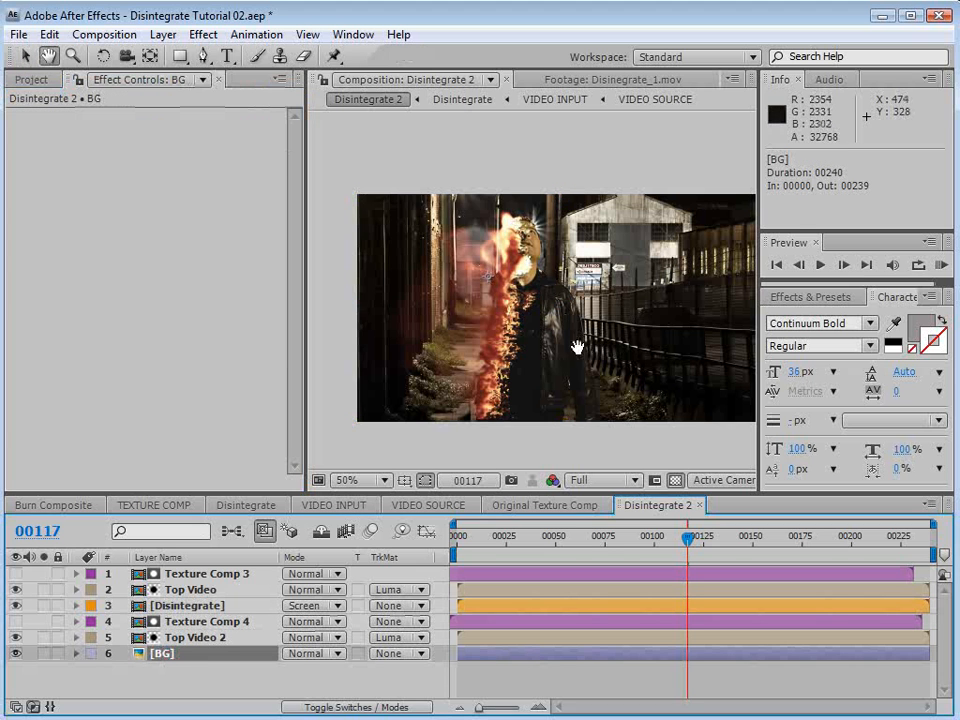
{"action": "left_click_drag", "start_coordinate": [580, 333], "coordinate": [550, 324]}
{"action": "left_click", "coordinate": [203, 34]}
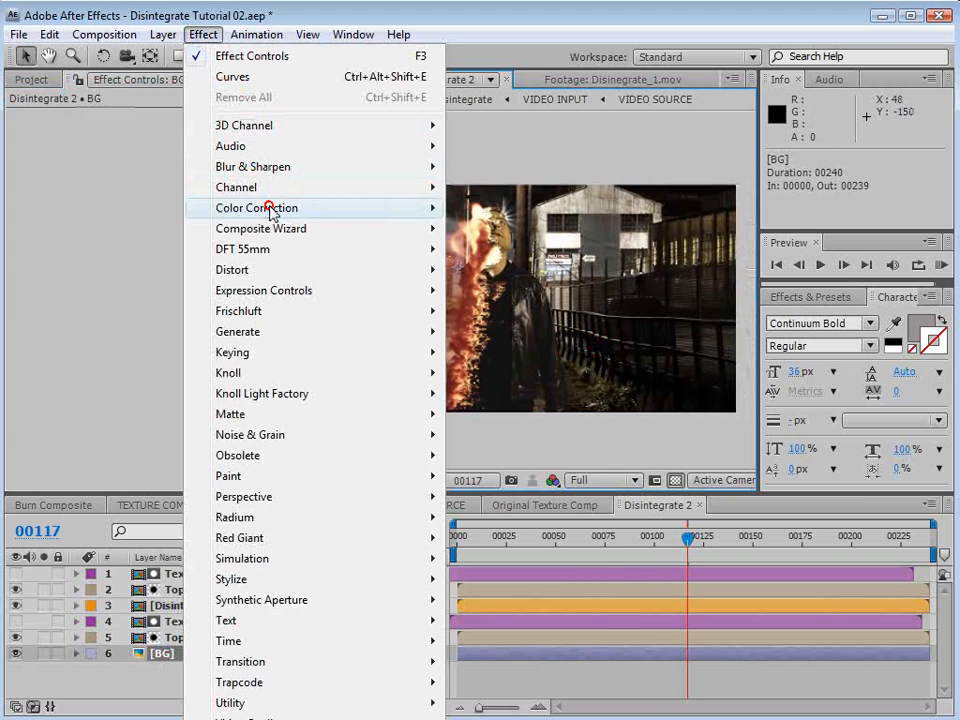
{"action": "mouse_move", "coordinate": [274, 208]}
{"action": "left_click", "coordinate": [494, 518]}
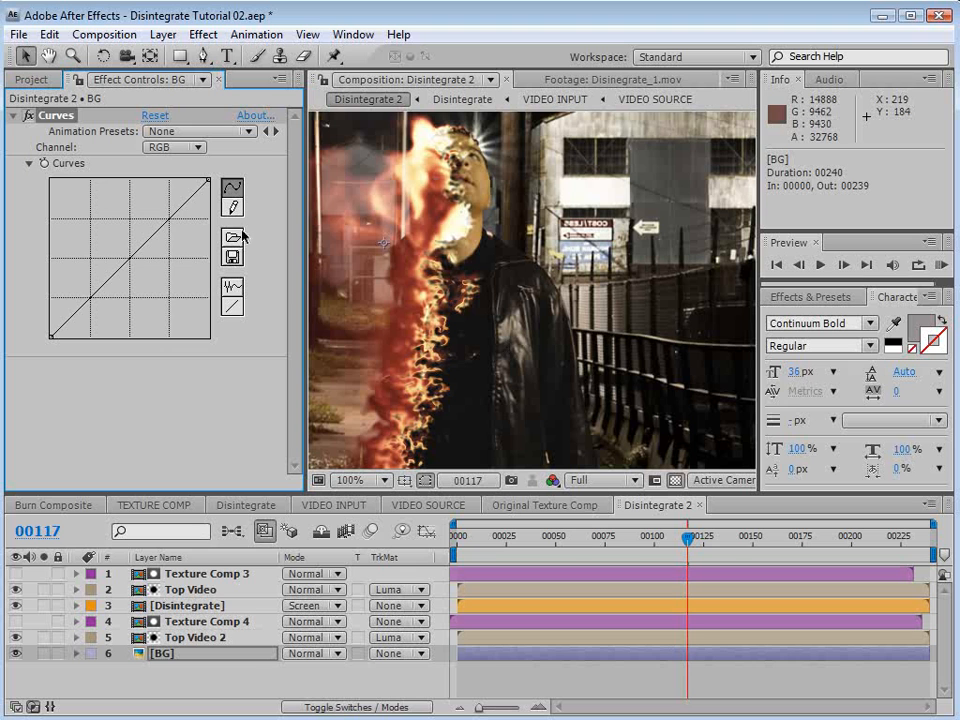
{"action": "left_click_drag", "start_coordinate": [197, 196], "coordinate": [191, 211]}
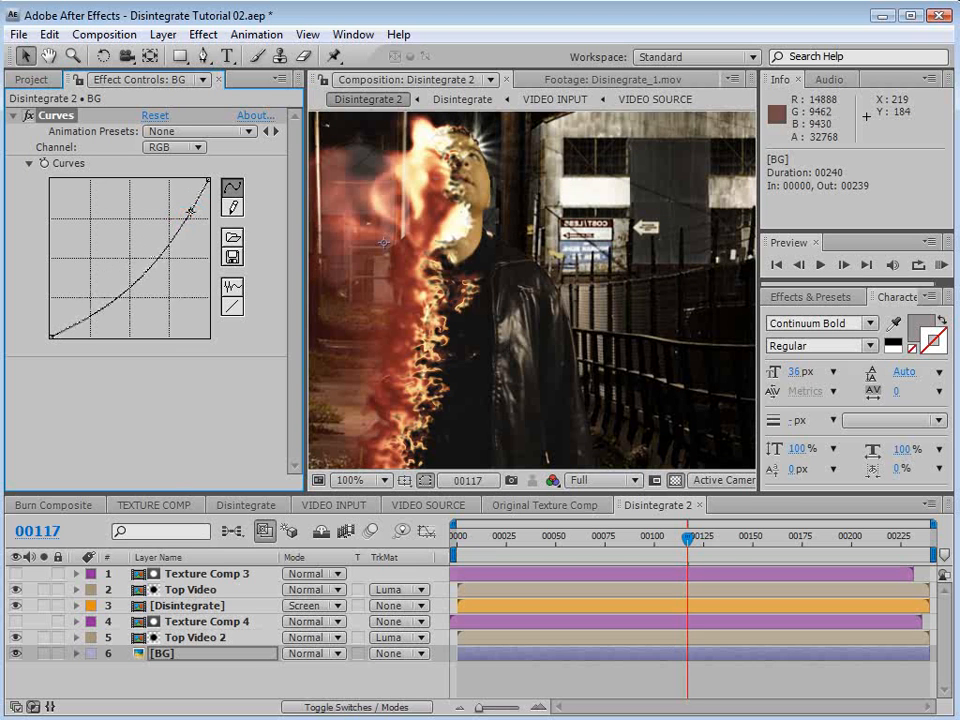
{"action": "scroll", "coordinate": [490, 435], "scroll_direction": "down", "scroll_amount": 2}
{"action": "left_click_drag", "start_coordinate": [113, 299], "coordinate": [88, 318]}
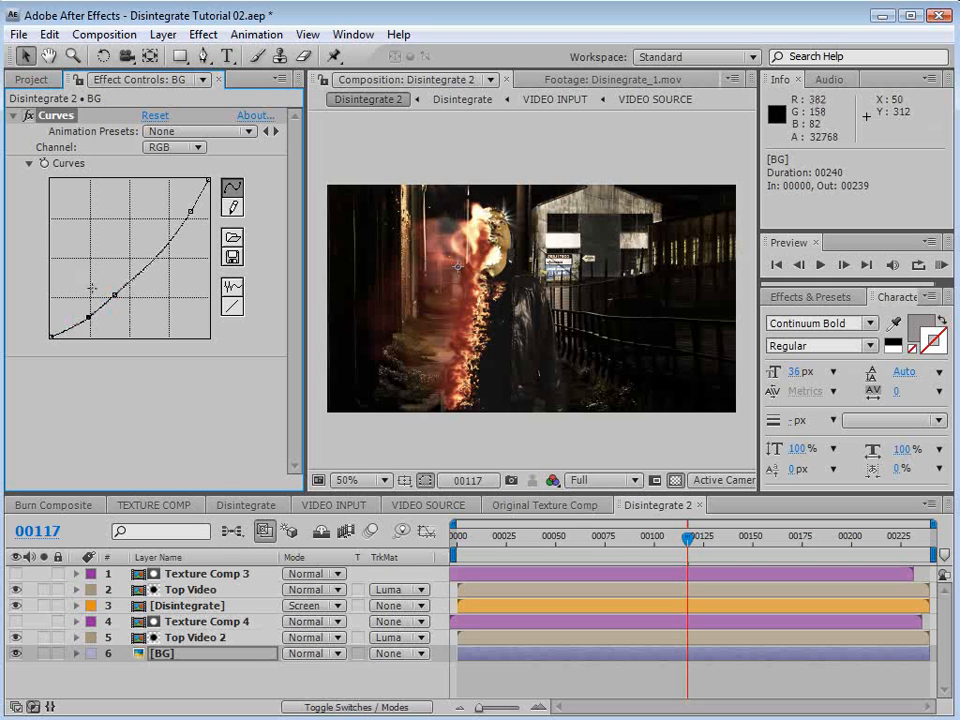
{"action": "left_click_drag", "start_coordinate": [88, 316], "coordinate": [122, 296]}
Add an adjustment layer directly above BG and solo both layers.
{"action": "left_click", "coordinate": [163, 34]}
{"action": "left_click", "coordinate": [452, 58]}
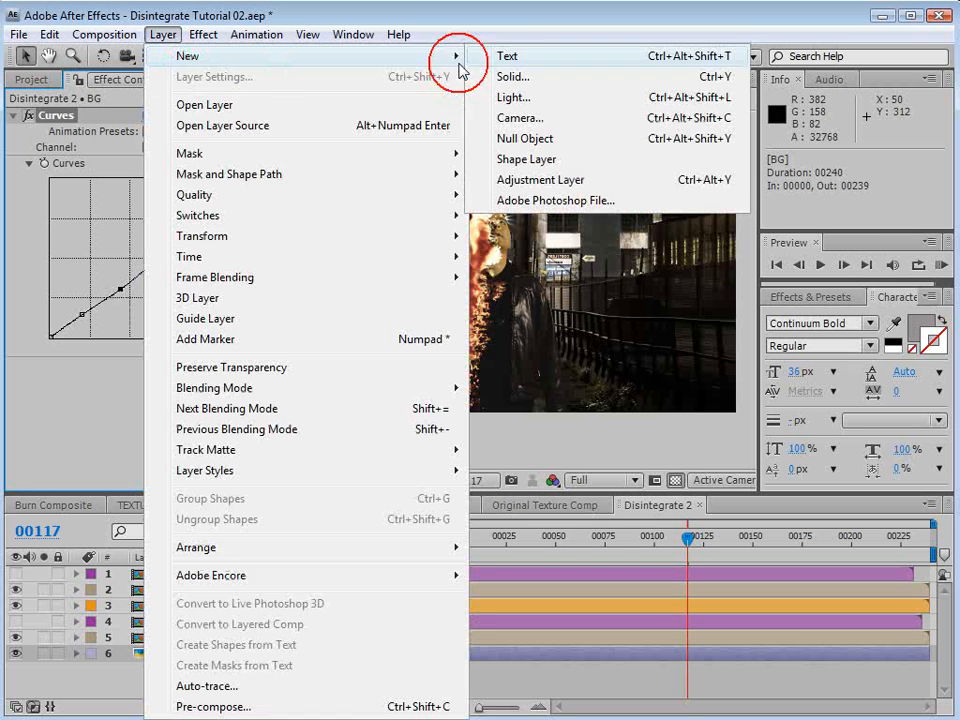
{"action": "left_click", "coordinate": [540, 180]}
{"action": "left_click_drag", "start_coordinate": [172, 590], "coordinate": [161, 662]}
{"action": "left_click", "coordinate": [42, 669]}
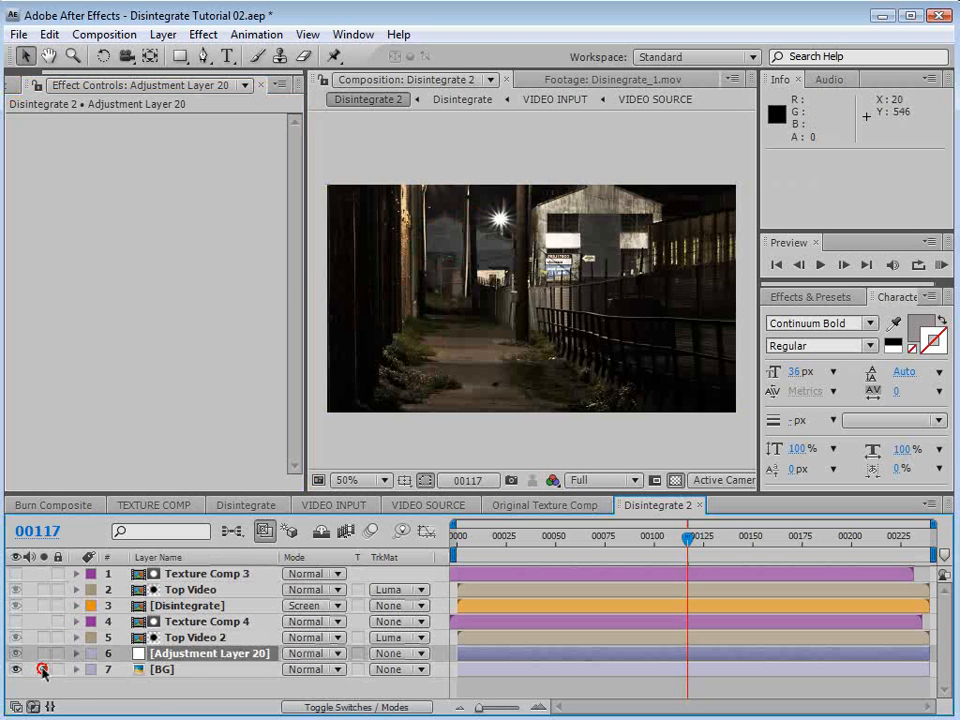
{"action": "left_click", "coordinate": [43, 653]}
Apply Exposure to the adjustment layer with Exposure at -1.50 and Gamma Correction at 0.89.
{"action": "left_click", "coordinate": [162, 653]}
{"action": "left_click", "coordinate": [203, 328]}
{"action": "left_click", "coordinate": [203, 34]}
{"action": "mouse_move", "coordinate": [315, 220]}
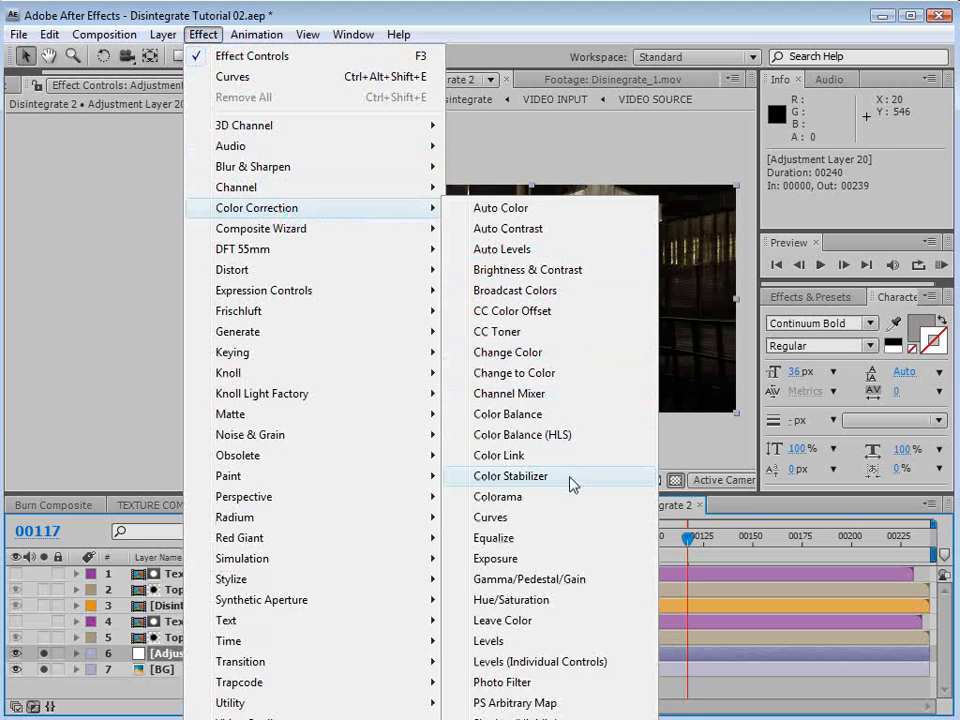
{"action": "left_click", "coordinate": [566, 563]}
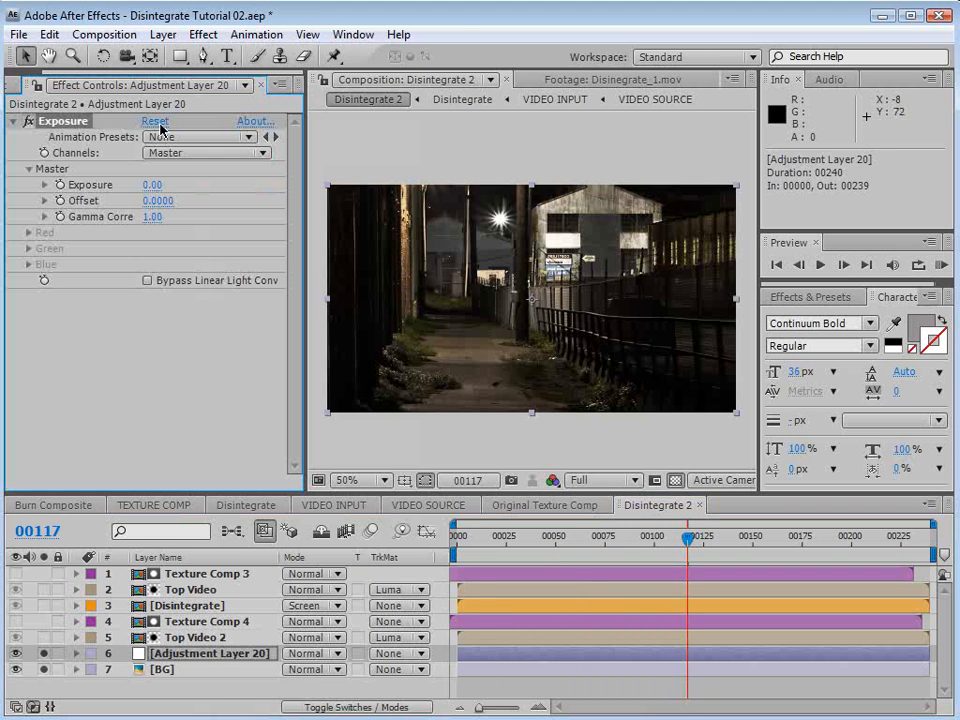
{"action": "left_click_drag", "start_coordinate": [155, 184], "coordinate": [148, 186]}
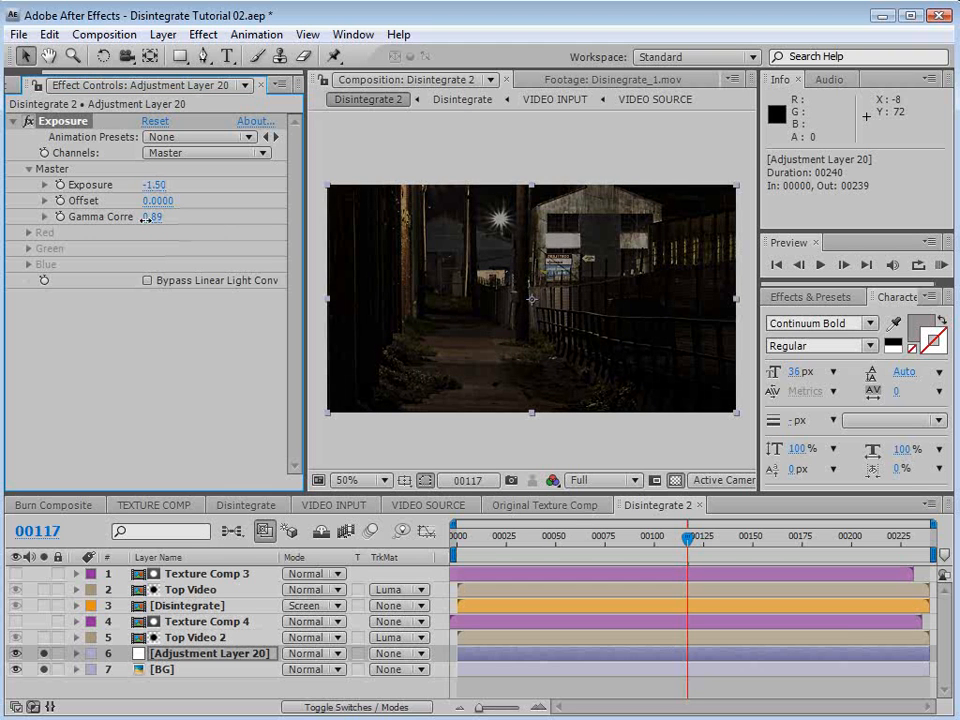
Mask the adjustment layer with a rectangle covering the upper half of the frame, feathered by 156 pixels.
{"action": "left_click", "coordinate": [180, 57]}
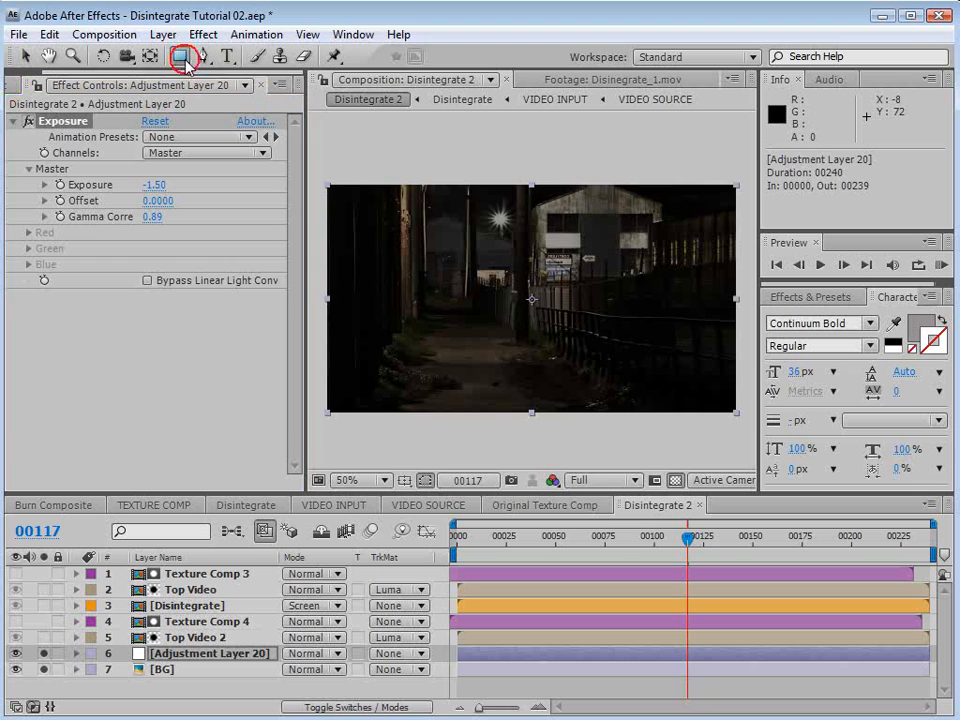
{"action": "key", "text": "comma"}
{"action": "left_click_drag", "start_coordinate": [377, 191], "coordinate": [677, 294]}
{"action": "key", "text": "period"}
{"action": "key", "text": "f"}
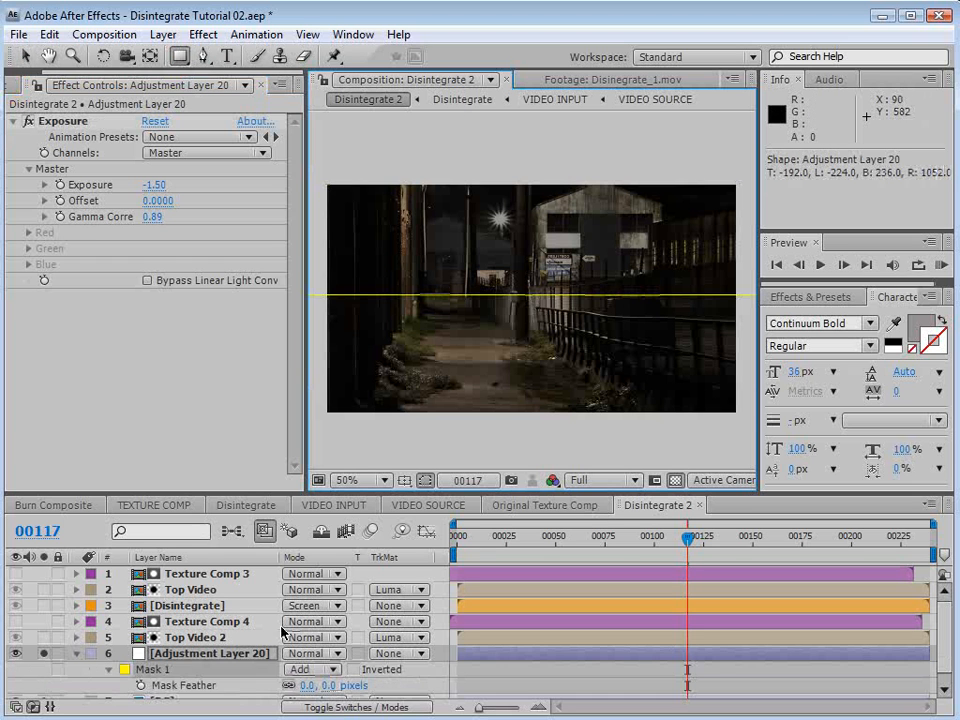
{"action": "left_click_drag", "start_coordinate": [320, 687], "coordinate": [459, 682]}
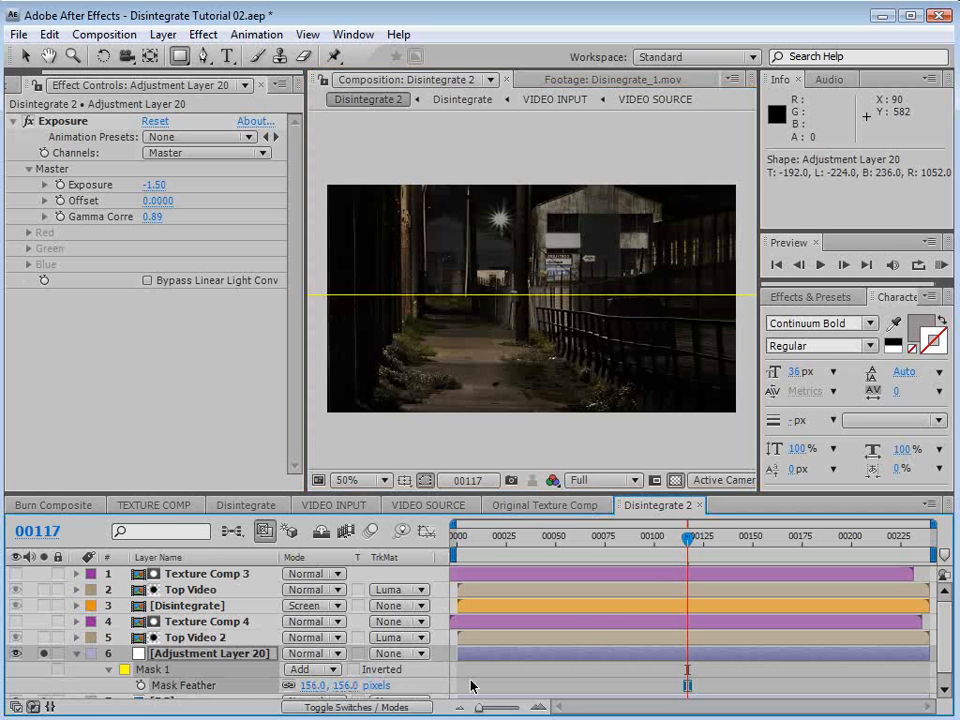
{"action": "left_click", "coordinate": [546, 683]}
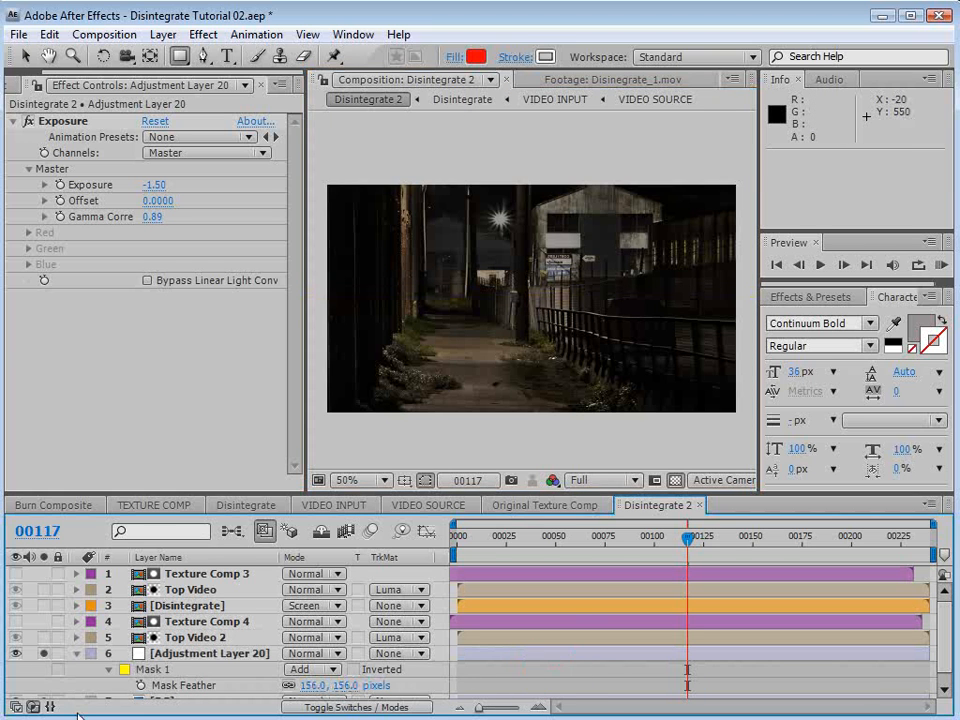
{"action": "left_click", "coordinate": [76, 653]}
Compare the background with and without the adjustment layer and turn off solo for it and BG.
{"action": "left_click", "coordinate": [43, 654]}
{"action": "left_click", "coordinate": [43, 654]}
{"action": "left_click", "coordinate": [43, 654]}
{"action": "left_click", "coordinate": [43, 654]}
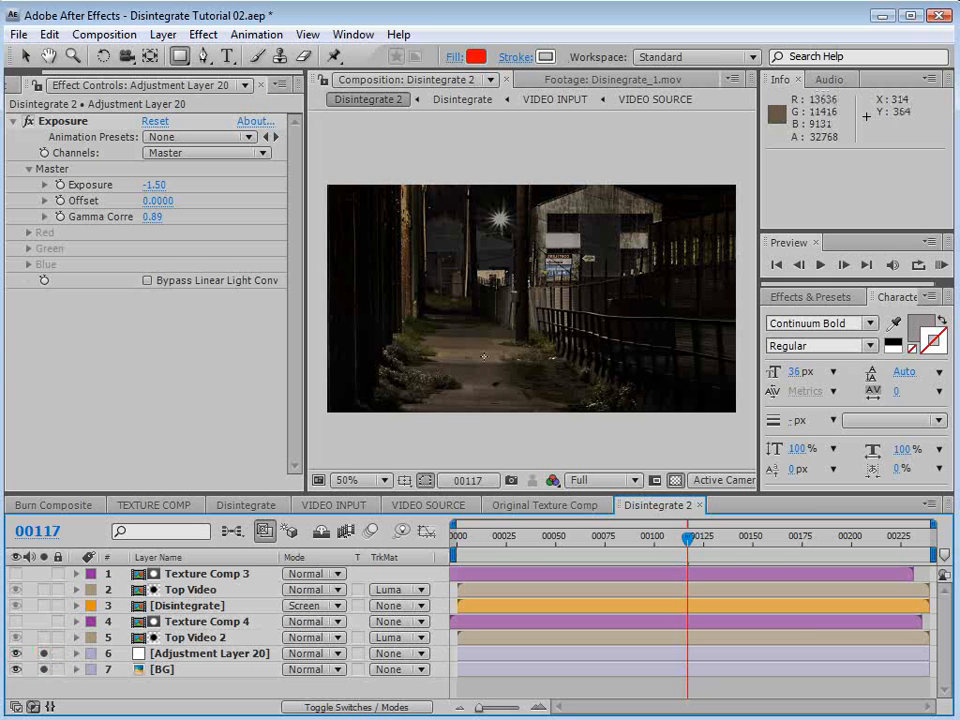
{"action": "left_click_drag", "start_coordinate": [43, 653], "coordinate": [45, 669]}
{"action": "left_click", "coordinate": [474, 677]}
Check the darkened composite around frame 115 and save the project.
{"action": "mouse_move", "coordinate": [687, 538]}
{"action": "left_mouse_down"}
{"action": "mouse_move", "coordinate": [668, 550]}
{"action": "mouse_move", "coordinate": [688, 553]}
{"action": "mouse_move", "coordinate": [696, 540]}
{"action": "mouse_move", "coordinate": [683, 540]}
{"action": "left_mouse_up"}
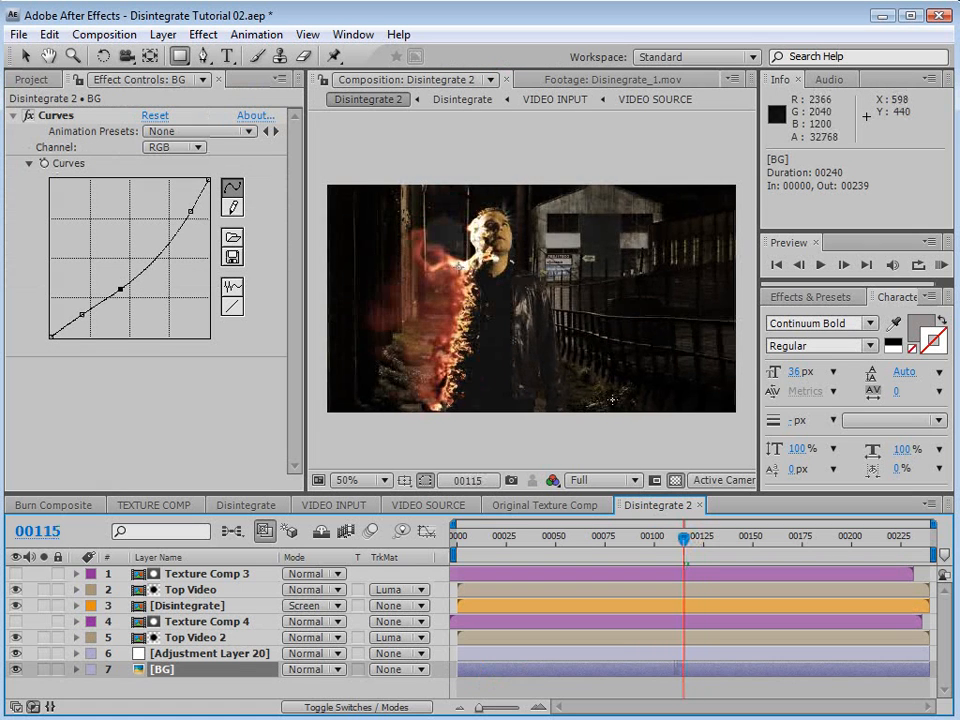
{"action": "key", "text": "period"}
{"action": "key", "text": "comma"}
{"action": "key", "text": "ctrl+s"}
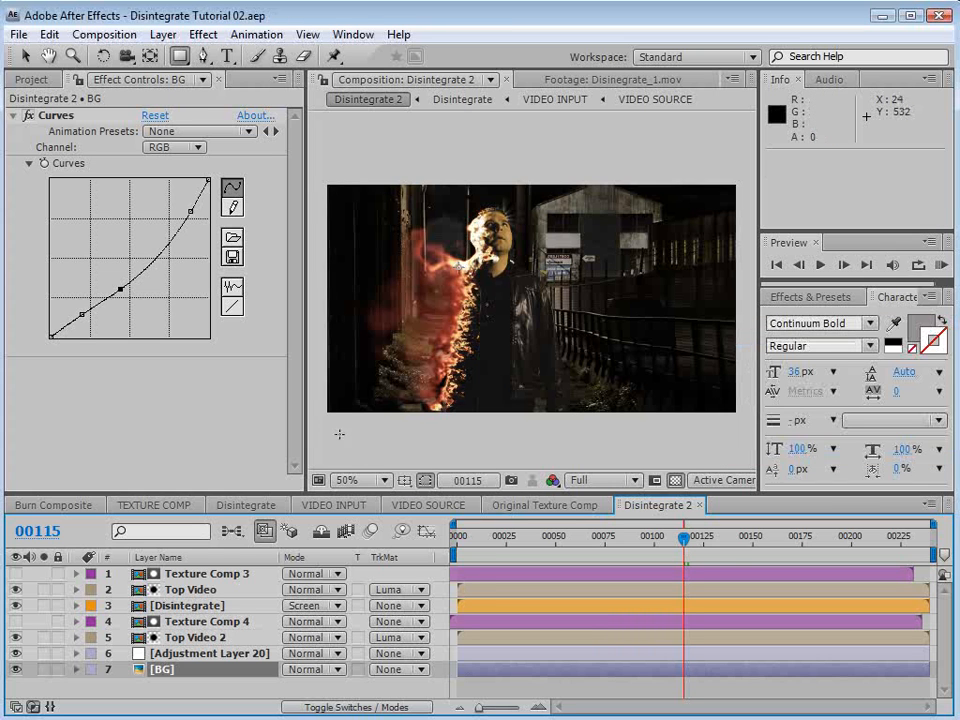
Widen the composition view and move the current time to frame 117.
{"action": "left_click_drag", "start_coordinate": [307, 438], "coordinate": [195, 427]}
{"action": "key", "text": "Page_Down"}
{"action": "key", "text": "Page_Down"}
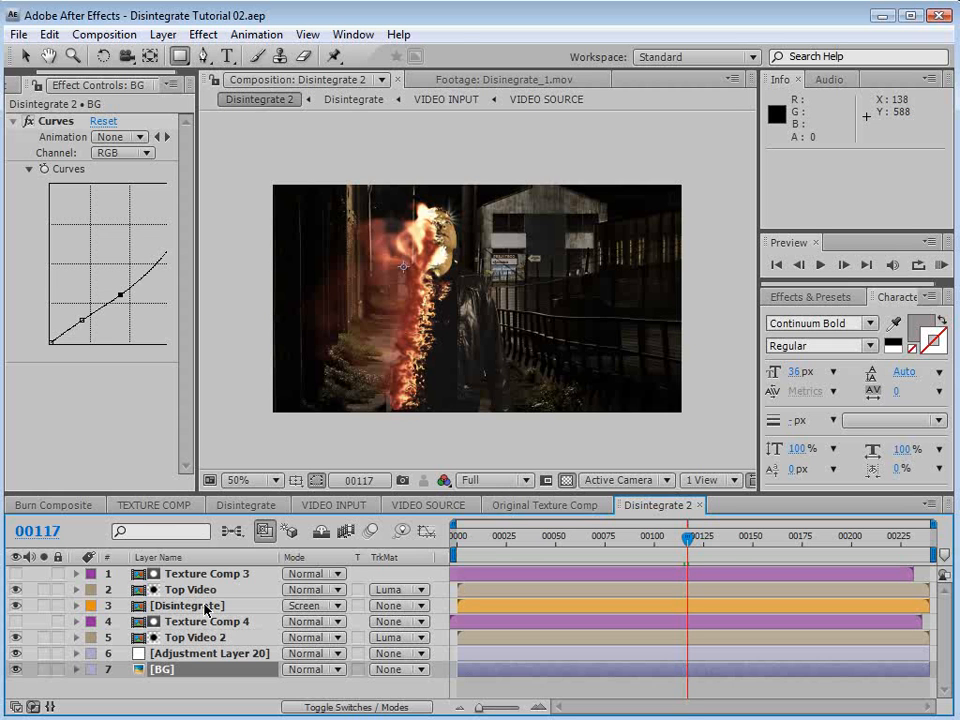
Create a new bright blue solid layer named Particles.
{"action": "left_click", "coordinate": [162, 34]}
{"action": "mouse_move", "coordinate": [456, 57]}
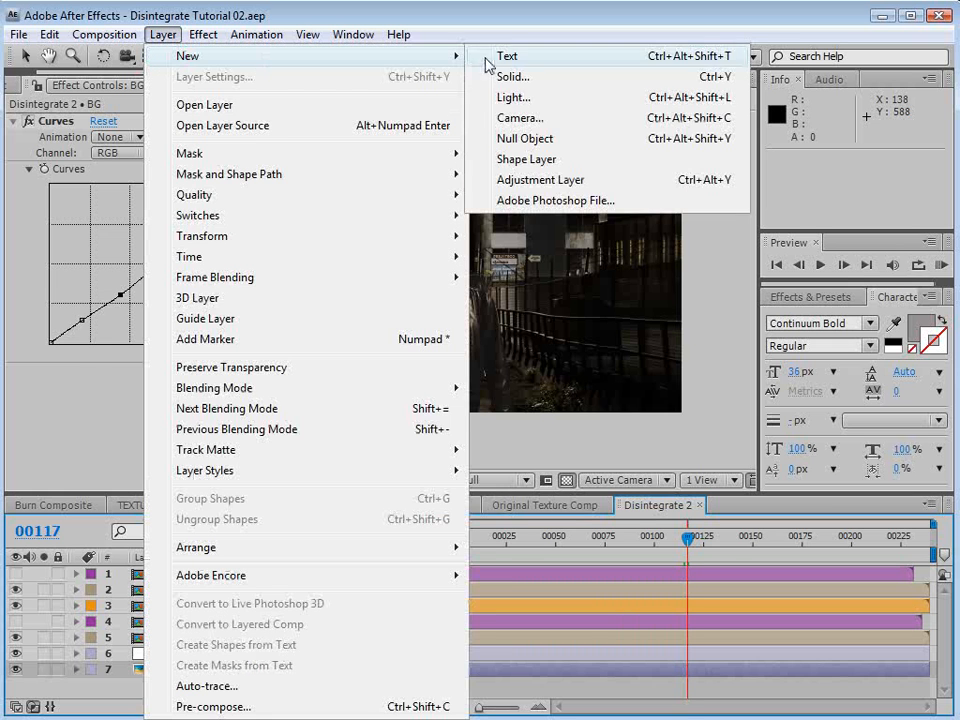
{"action": "left_click", "coordinate": [527, 85]}
{"action": "left_click", "coordinate": [445, 505]}
{"action": "left_click", "coordinate": [525, 472]}
{"action": "left_click", "coordinate": [502, 382]}
{"action": "left_click", "coordinate": [670, 372]}
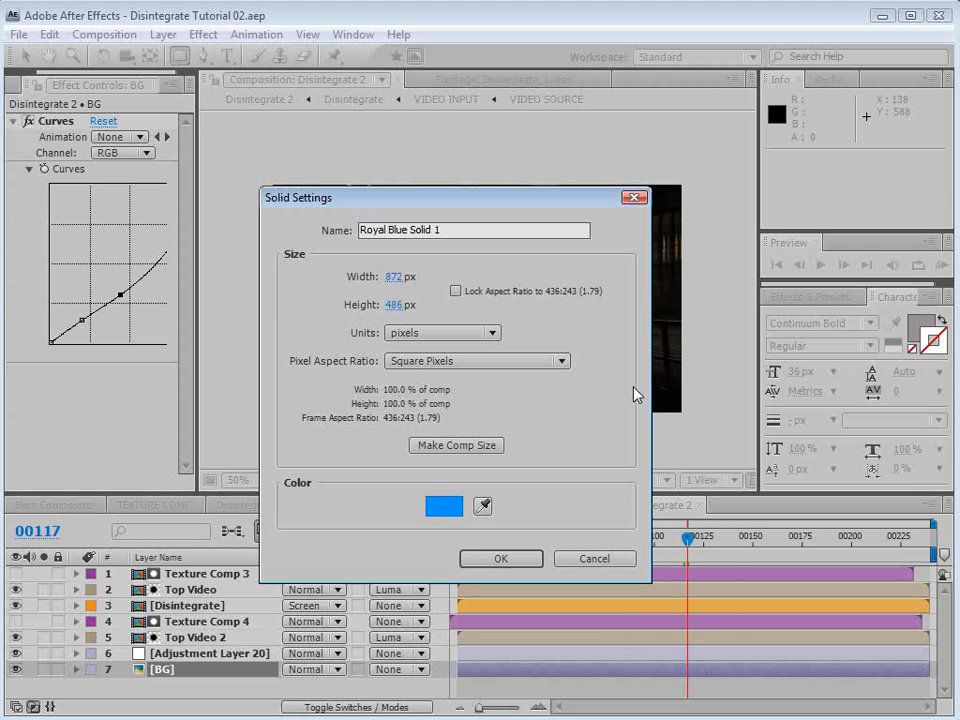
{"action": "left_click_drag", "start_coordinate": [462, 231], "coordinate": [301, 222]}
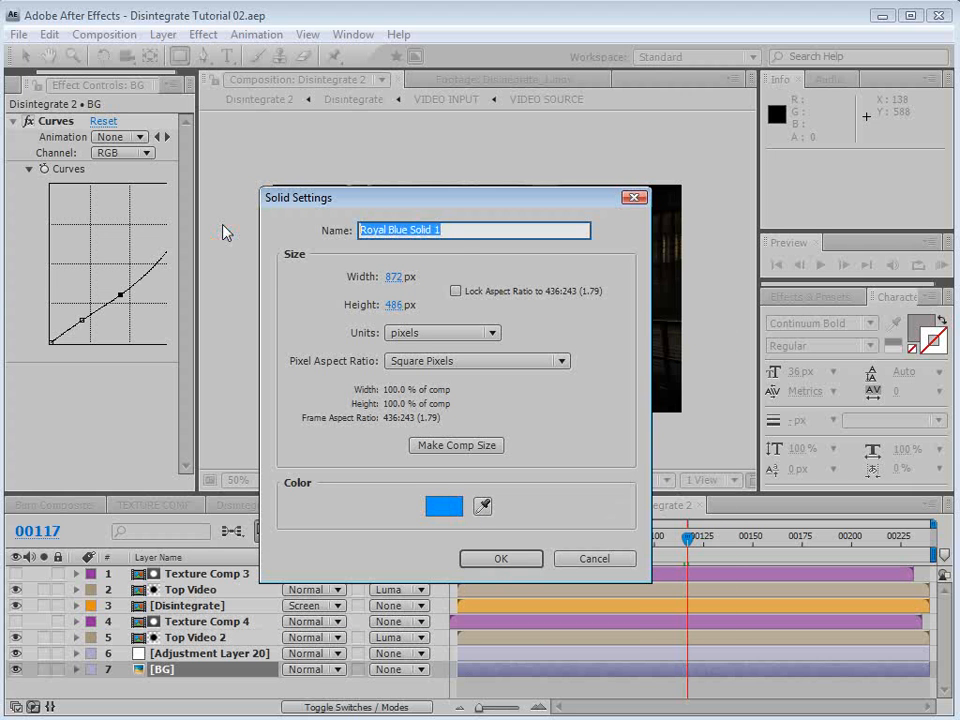
{"action": "type", "text": "Particles"}
{"action": "key", "text": "Return"}
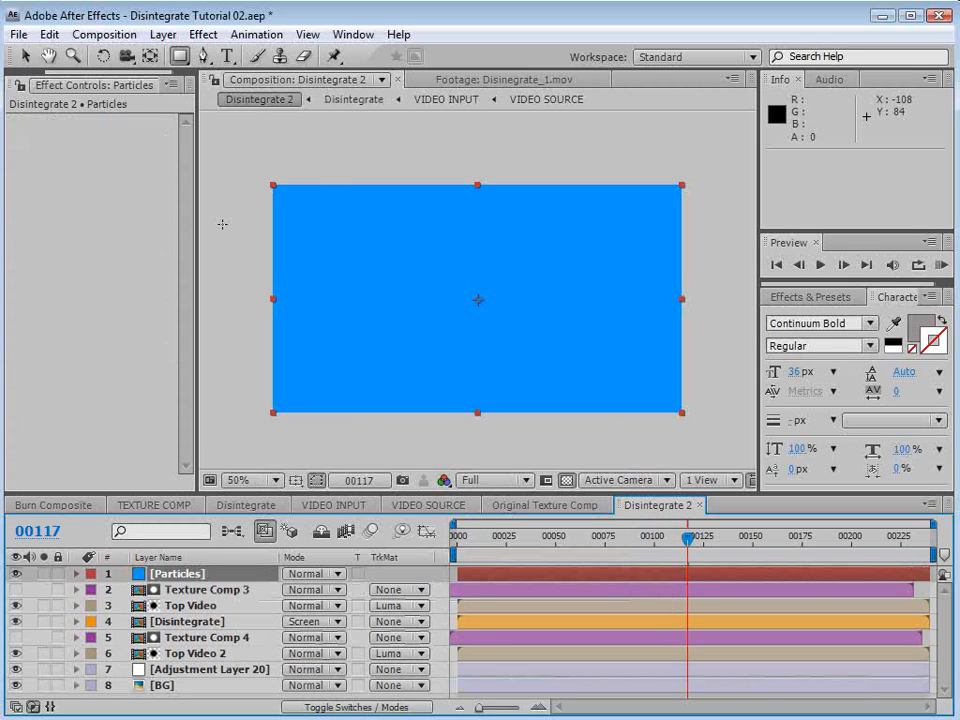
Apply the CC Particle World simulation effect to the Particles layer.
{"action": "left_click", "coordinate": [205, 34]}
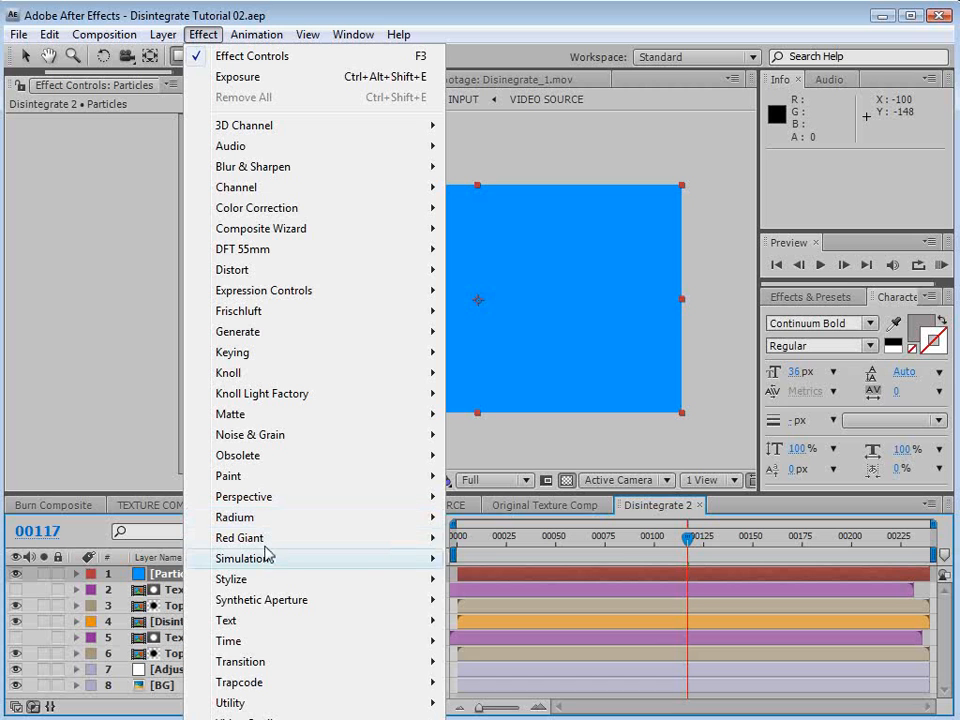
{"action": "mouse_move", "coordinate": [274, 561]}
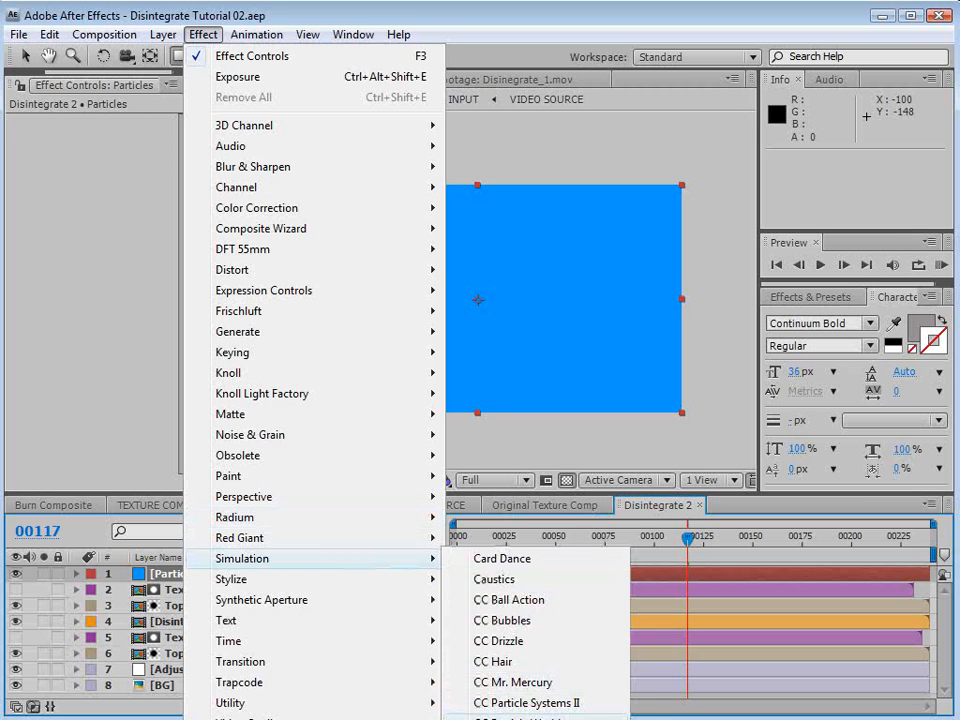
{"action": "left_click", "coordinate": [515, 716]}
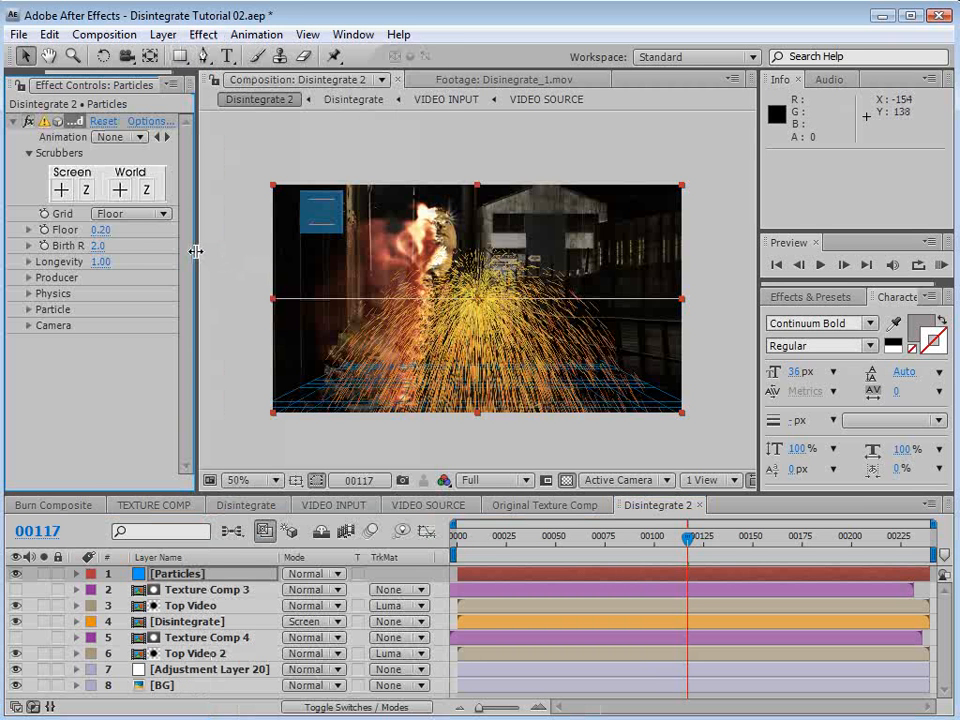
Widen the effect settings area and turn off the CC Particle World grid.
{"action": "left_click_drag", "start_coordinate": [196, 251], "coordinate": [247, 255]}
{"action": "left_click", "coordinate": [160, 218]}
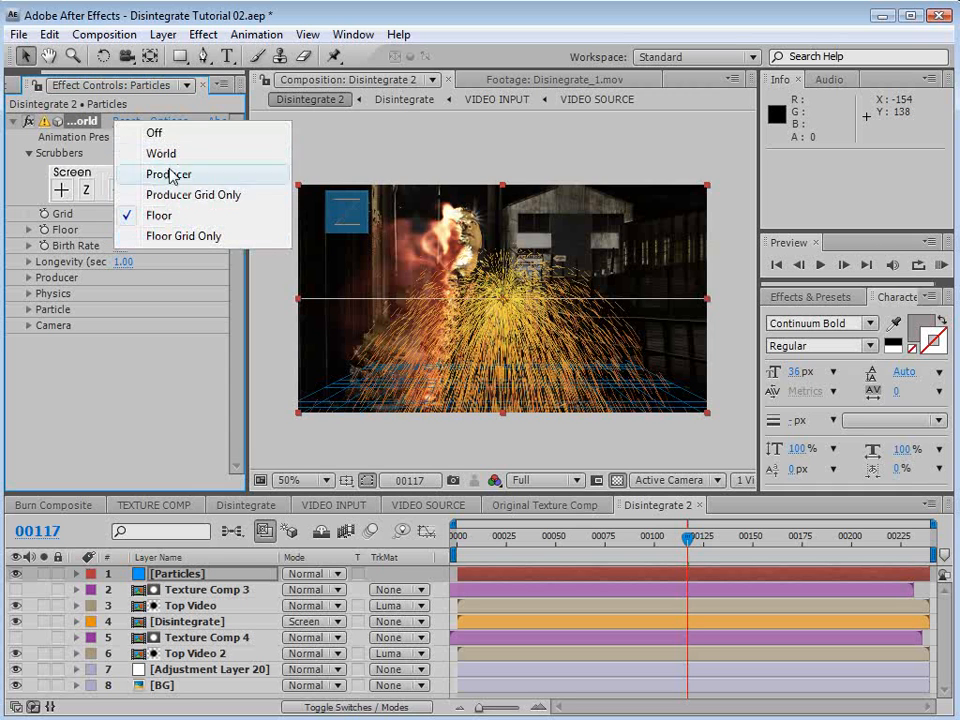
{"action": "left_click", "coordinate": [160, 134]}
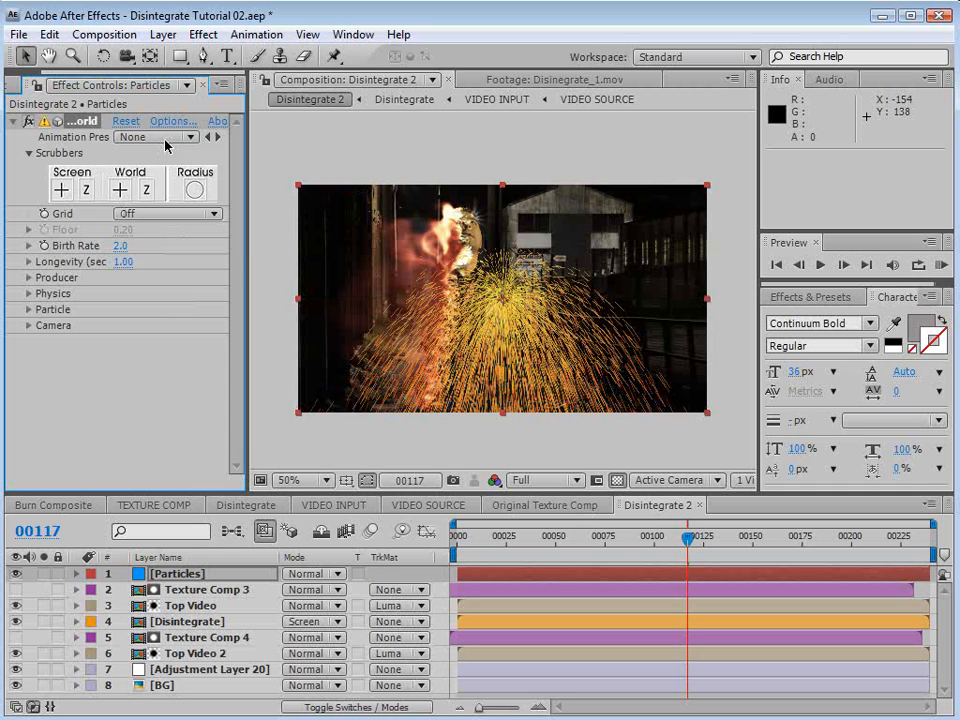
Expand the Producer, Physics and Particle settings and set the particle type to Faded Sphere.
{"action": "left_click", "coordinate": [27, 278]}
{"action": "left_click", "coordinate": [27, 389]}
{"action": "scroll", "coordinate": [30, 300], "scroll_direction": "down", "scroll_amount": 3}
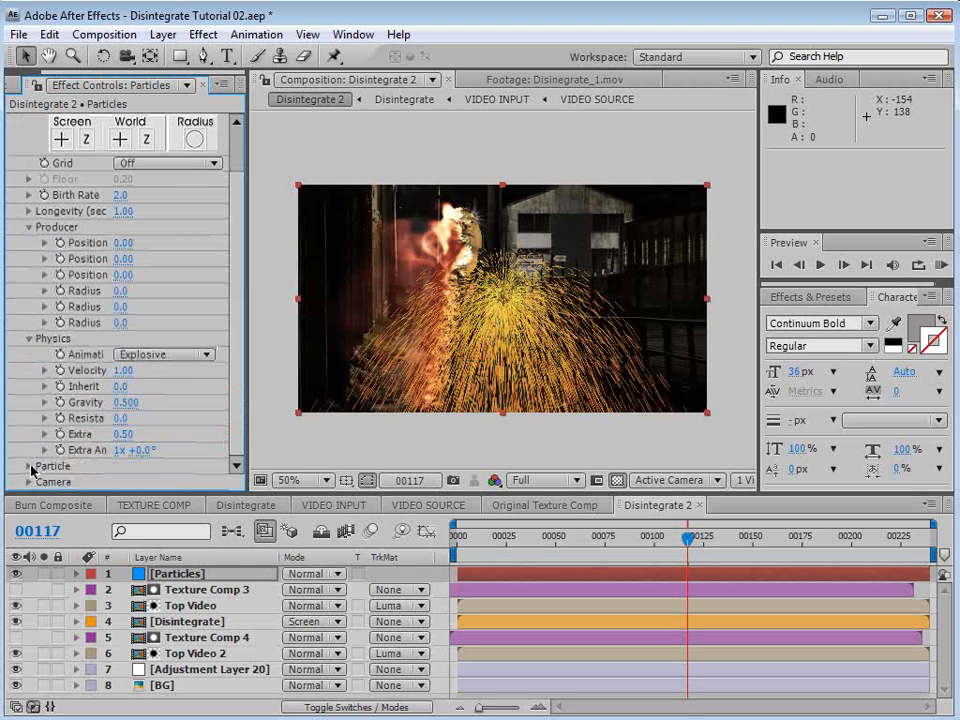
{"action": "left_click", "coordinate": [28, 466]}
{"action": "scroll", "coordinate": [45, 350], "scroll_direction": "down", "scroll_amount": 5}
{"action": "left_click", "coordinate": [162, 246]}
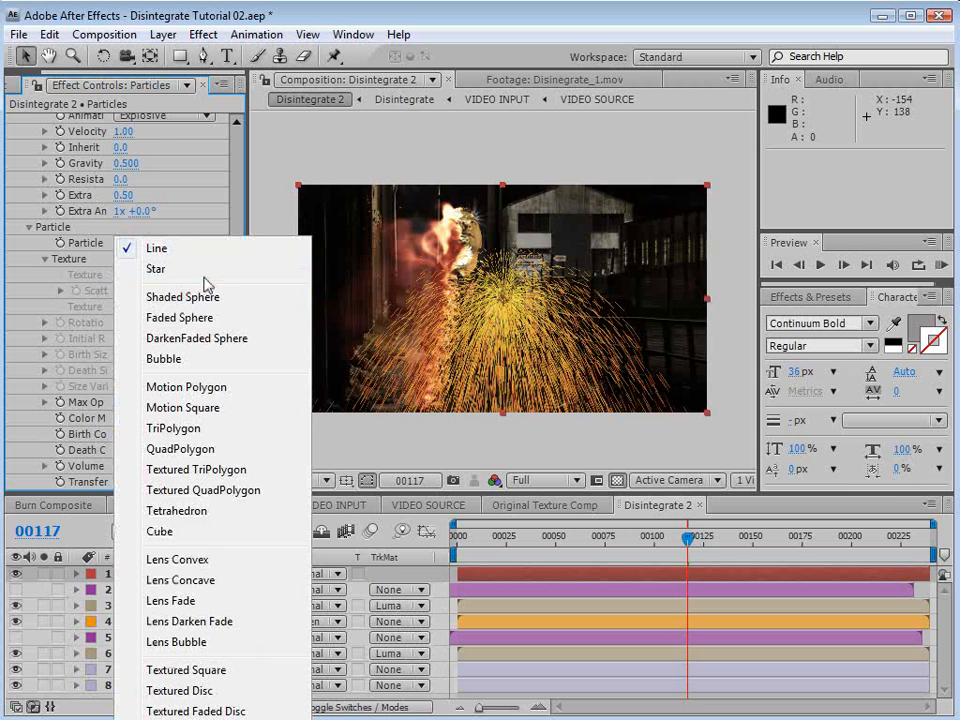
{"action": "left_click", "coordinate": [208, 320]}
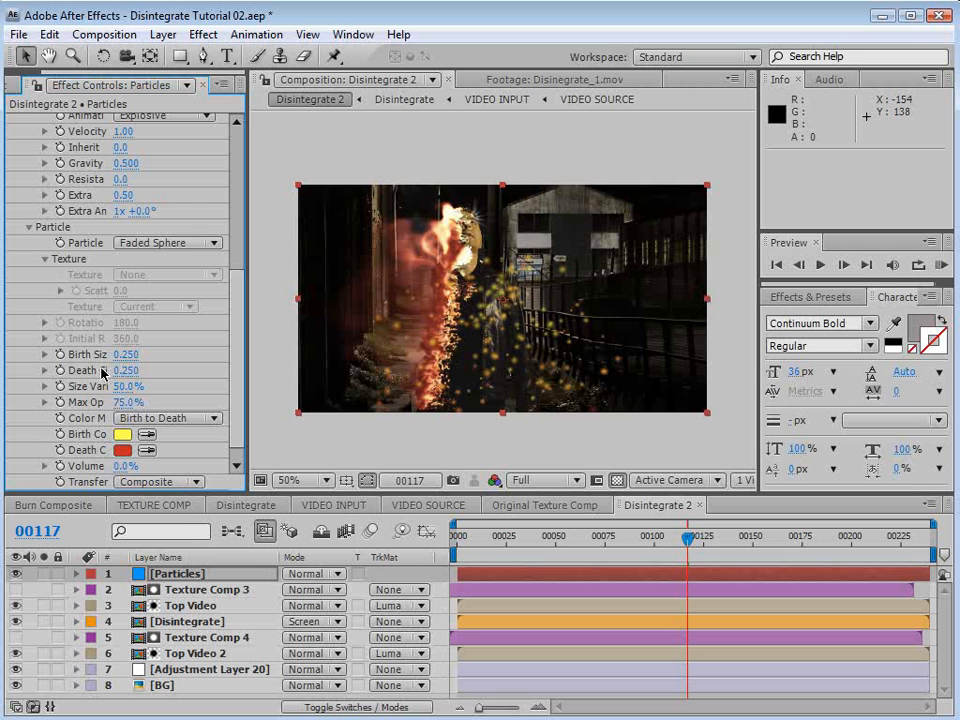
Set the particles' birth size to 0.180, death size to 0.020 and physics velocity to 0.46.
{"action": "left_click_drag", "start_coordinate": [122, 356], "coordinate": [118, 370]}
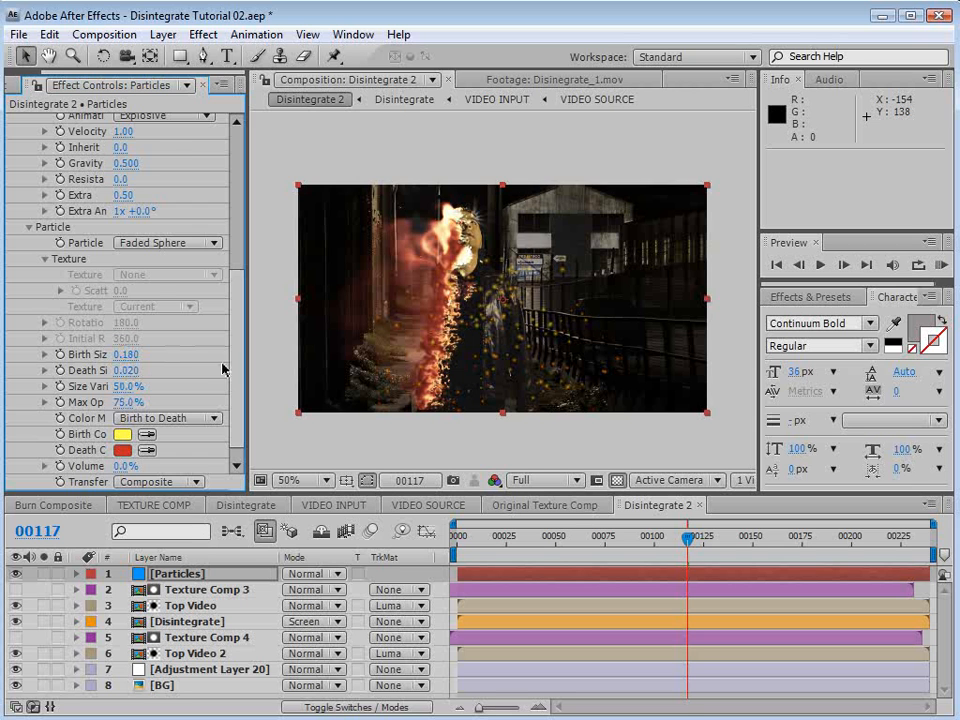
{"action": "scroll", "coordinate": [234, 372], "scroll_direction": "up", "scroll_amount": 3}
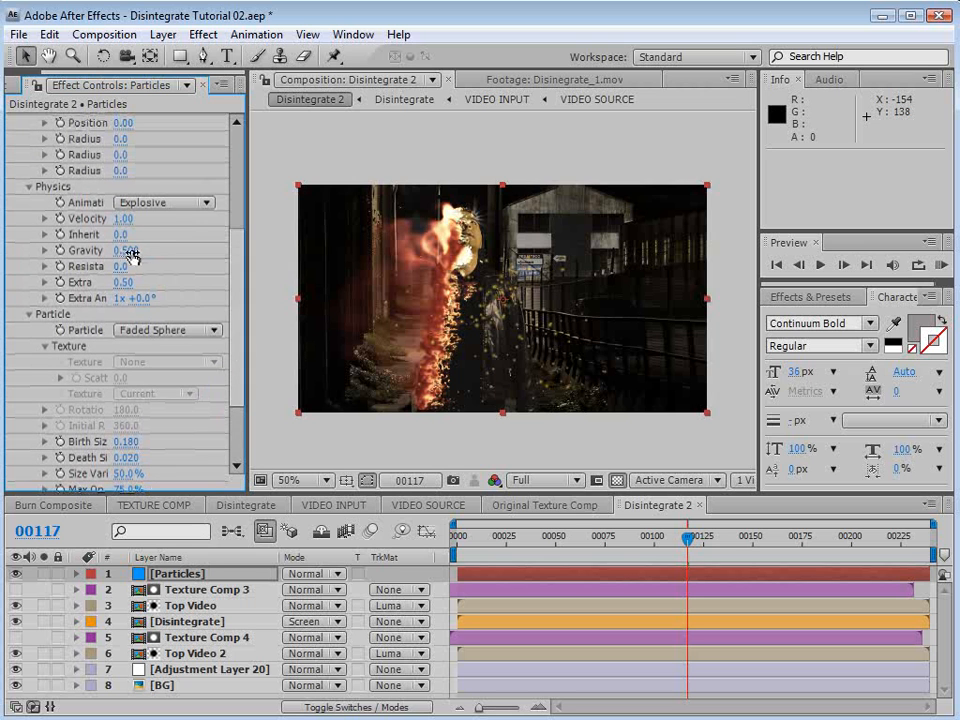
{"action": "left_click_drag", "start_coordinate": [124, 228], "coordinate": [86, 234]}
Set the opacity map in the CC Particle World options to the Fade Out preset.
{"action": "left_click_drag", "start_coordinate": [240, 303], "coordinate": [208, 134]}
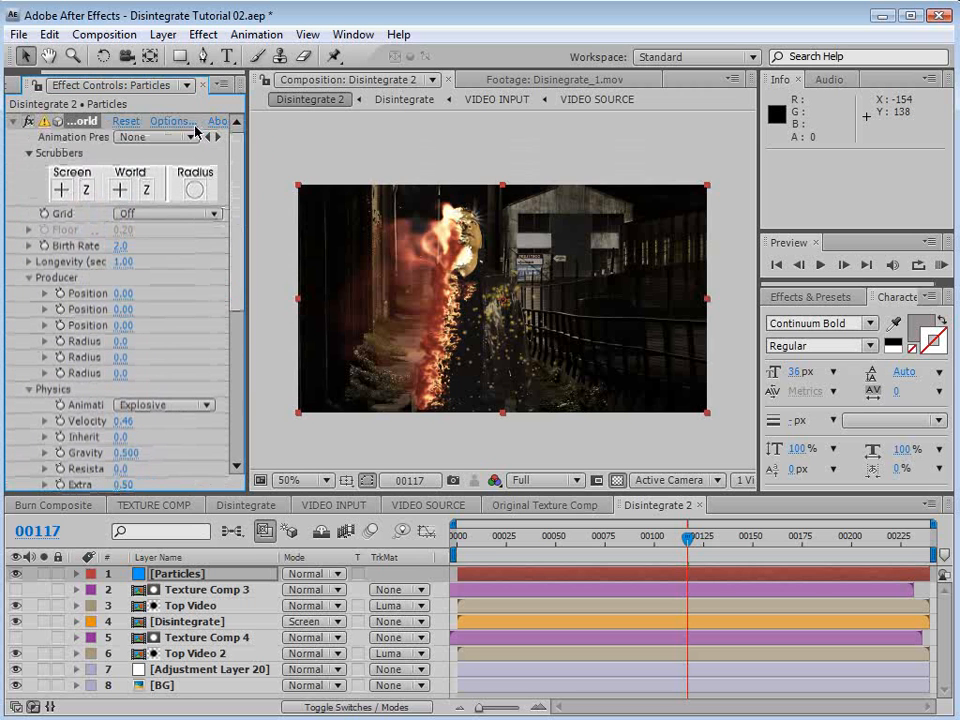
{"action": "left_click", "coordinate": [173, 121]}
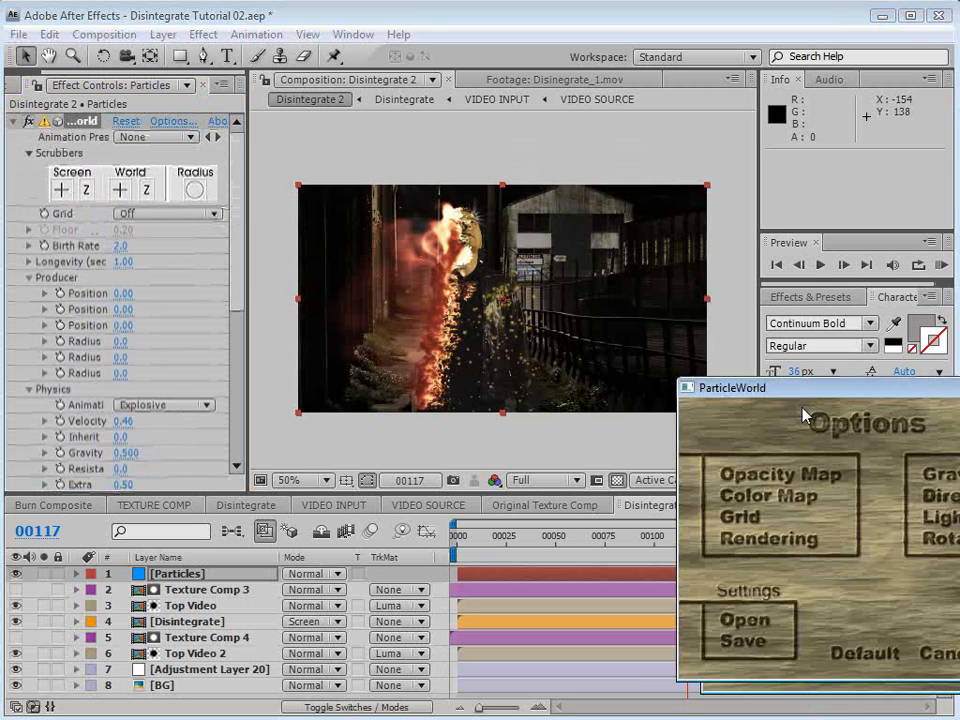
{"action": "left_click", "coordinate": [490, 422]}
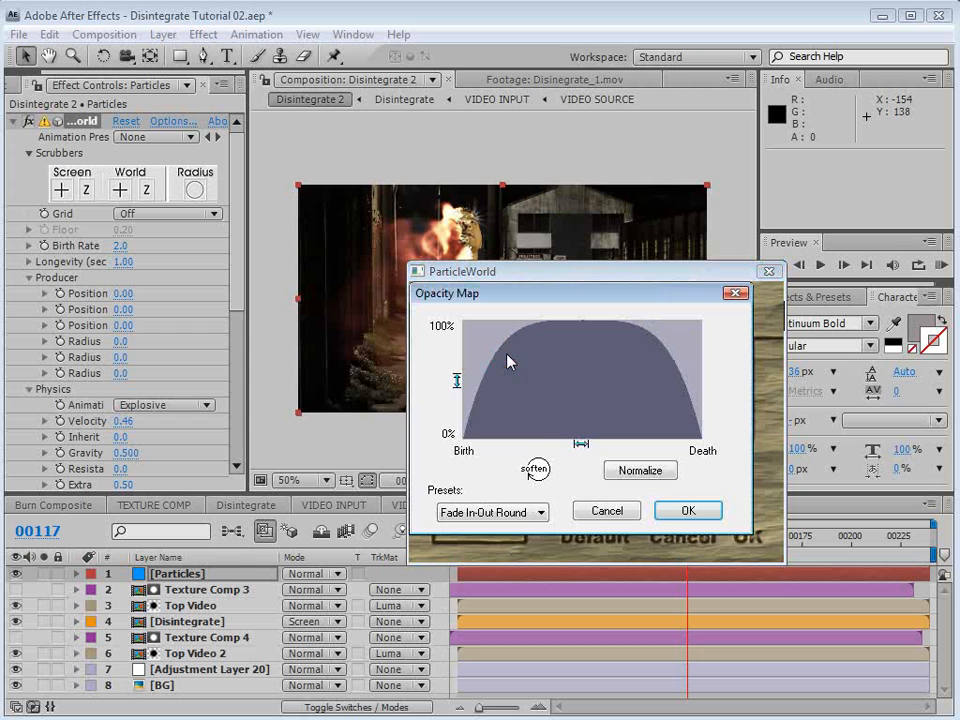
{"action": "left_click", "coordinate": [510, 512]}
{"action": "left_click", "coordinate": [492, 591]}
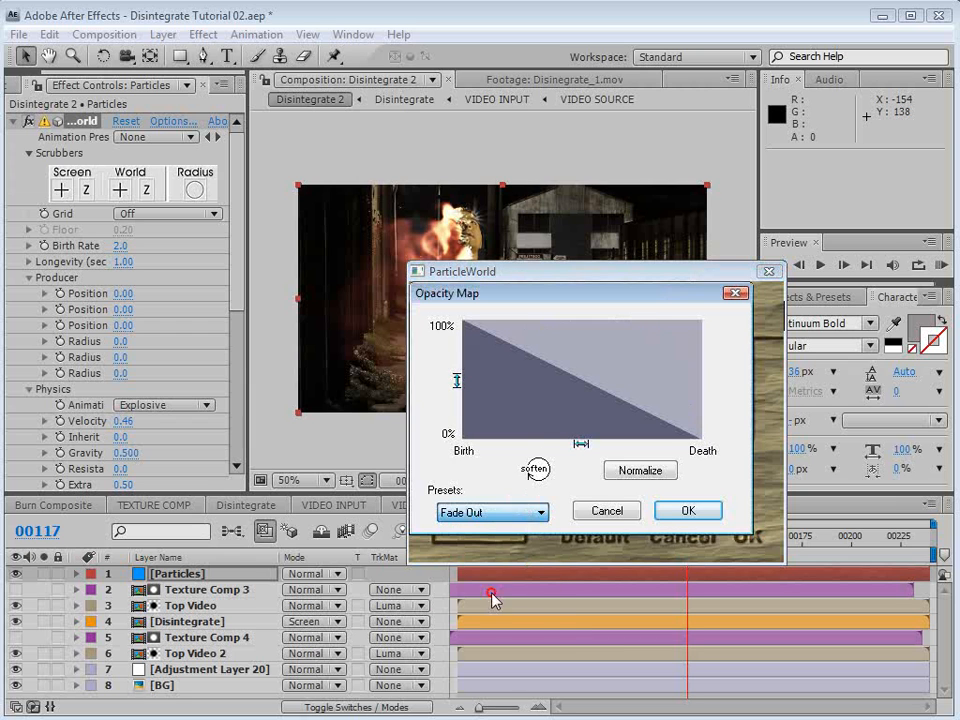
{"action": "left_click", "coordinate": [688, 512]}
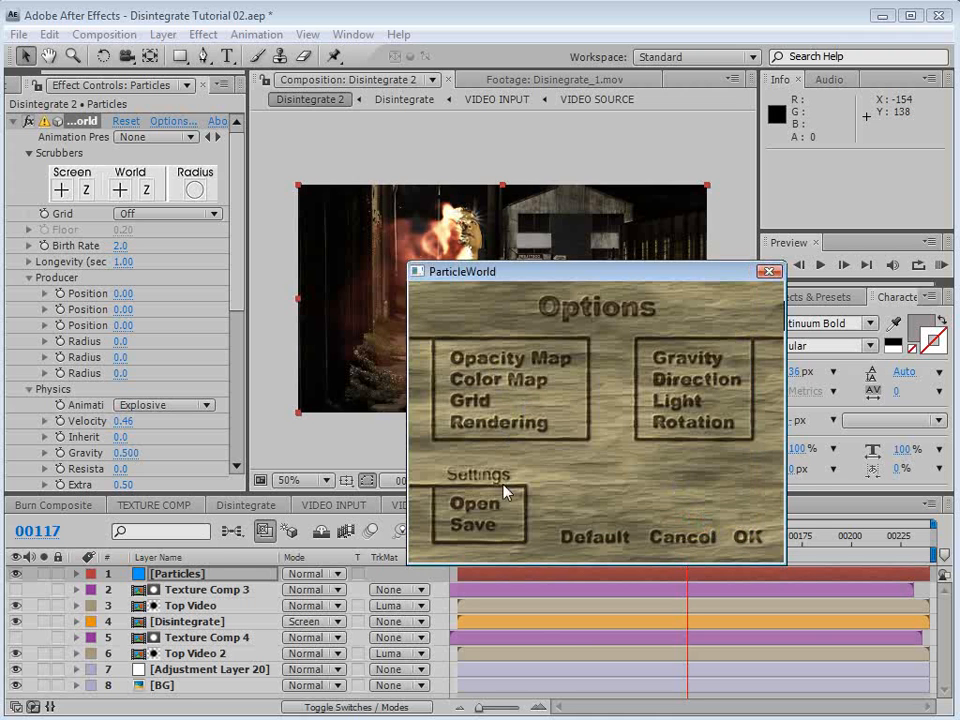
Enable Force Motionblur in the particle effect's render settings and accept the options.
{"action": "left_click", "coordinate": [525, 424]}
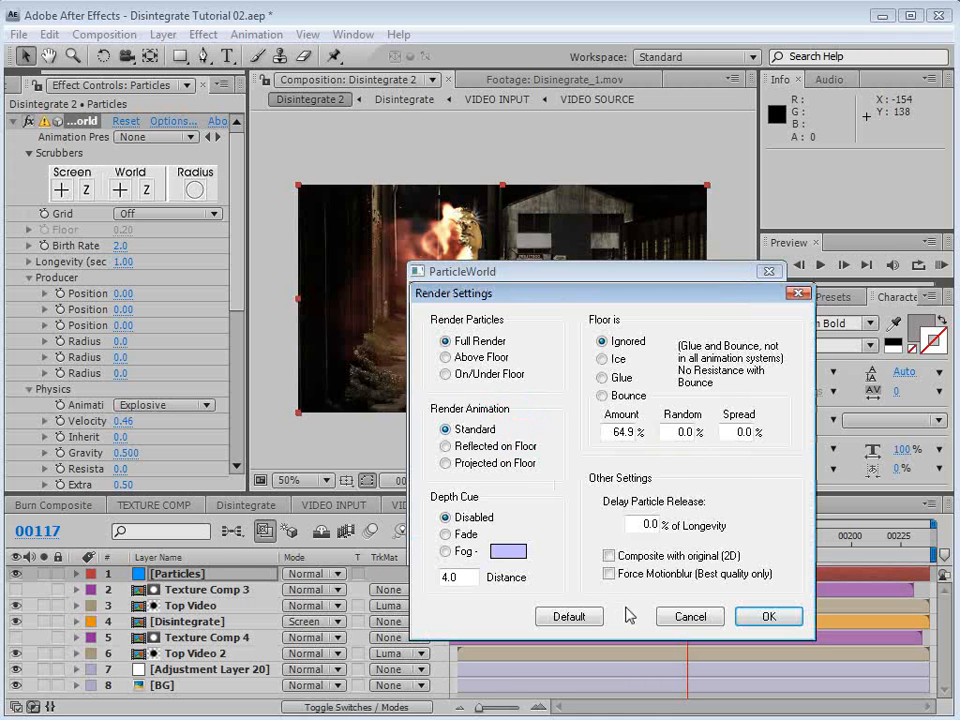
{"action": "left_click", "coordinate": [610, 576]}
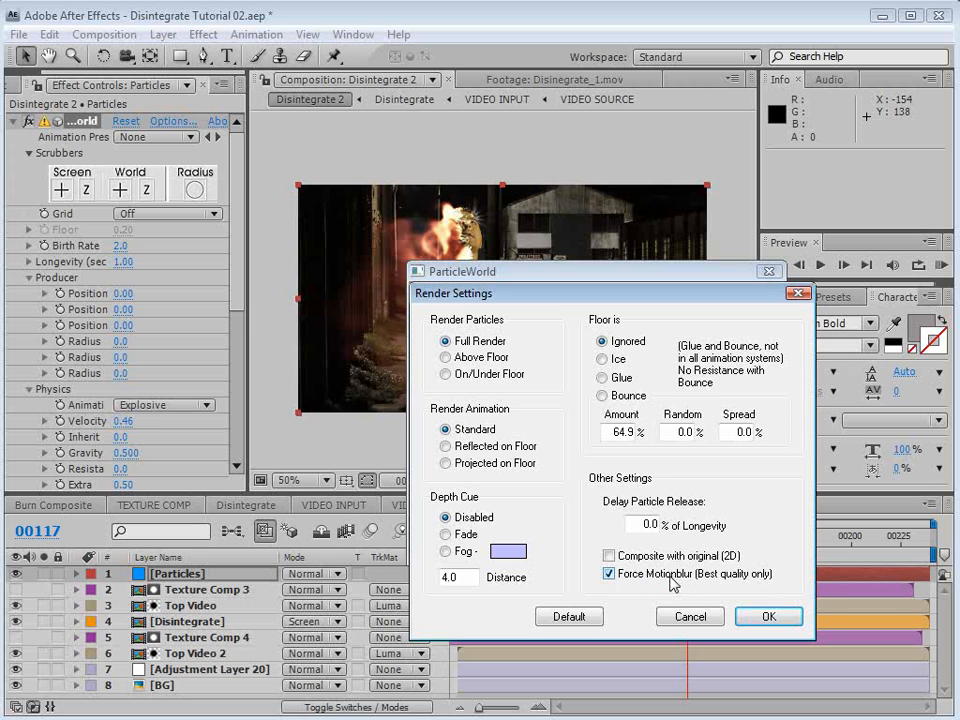
{"action": "left_click", "coordinate": [769, 617]}
{"action": "left_click", "coordinate": [746, 536]}
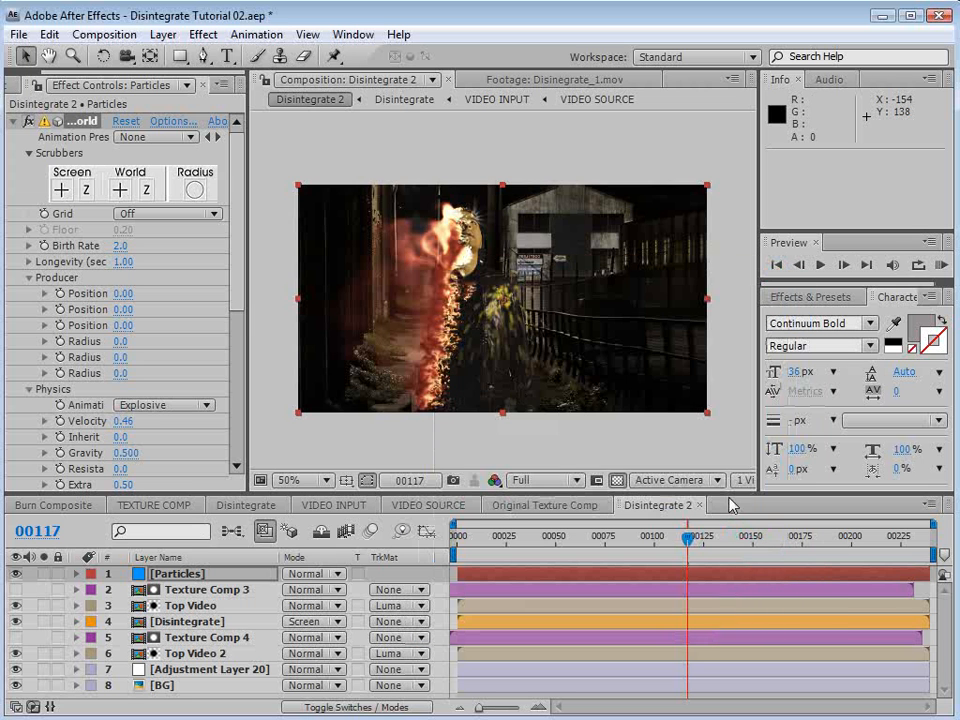
At frame 116, hide the Disintegrate and BG layers, saving the project along the way.
{"action": "scroll", "coordinate": [535, 342], "scroll_direction": "up", "scroll_amount": 2}
{"action": "scroll", "coordinate": [450, 420], "scroll_direction": "down", "scroll_amount": 2}
{"action": "mouse_move", "coordinate": [688, 538]}
{"action": "left_mouse_down"}
{"action": "mouse_move", "coordinate": [649, 537]}
{"action": "mouse_move", "coordinate": [686, 550]}
{"action": "left_mouse_up"}
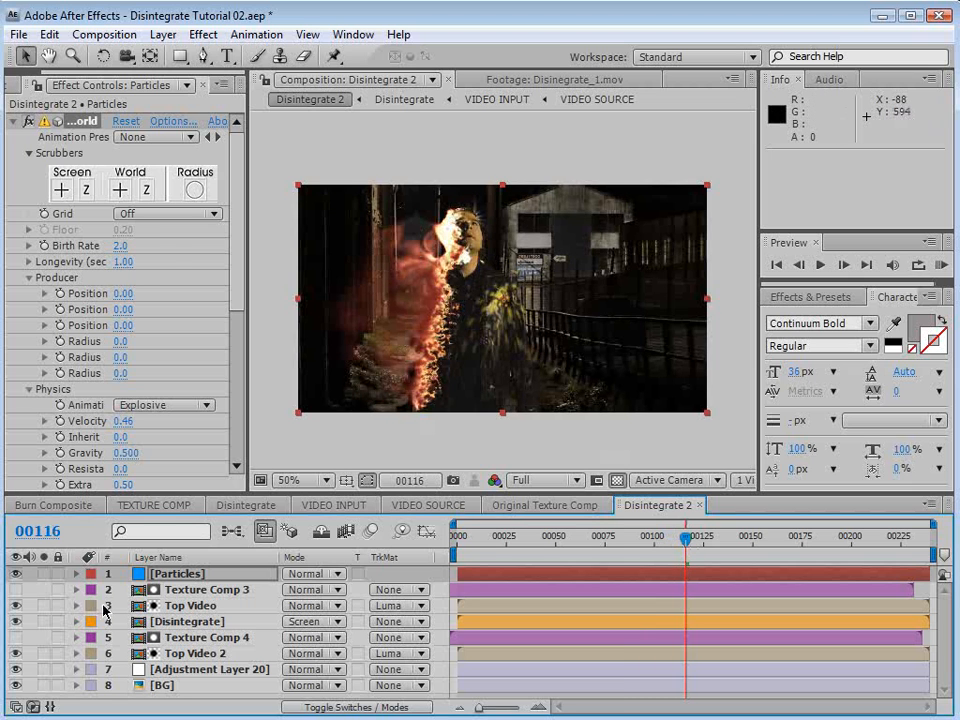
{"action": "left_click", "coordinate": [186, 621]}
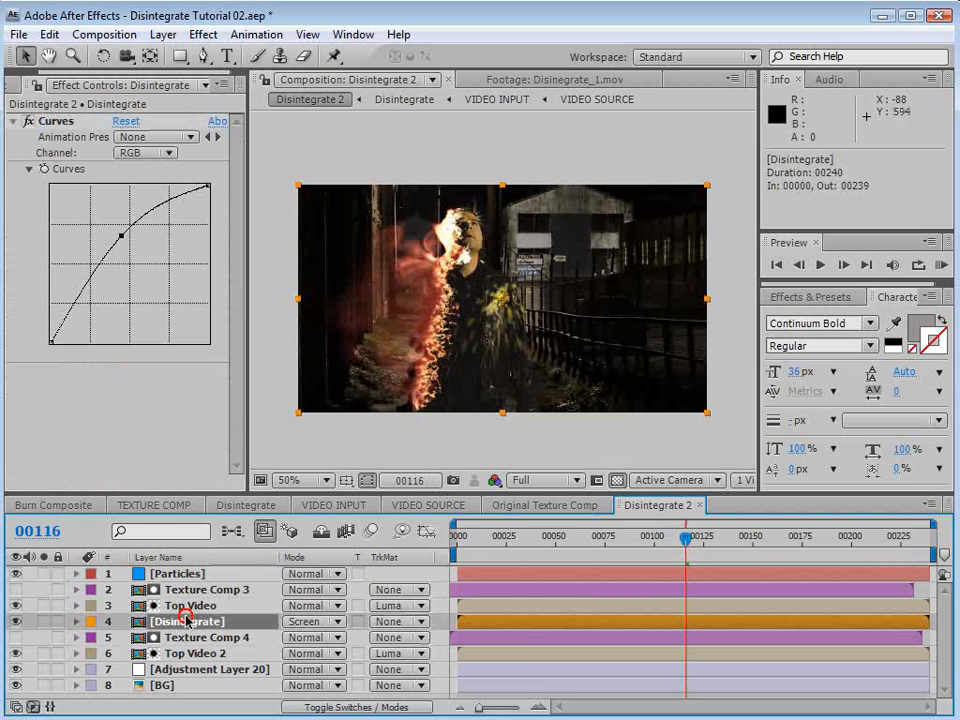
{"action": "left_click", "coordinate": [16, 622]}
{"action": "key", "text": "ctrl+s"}
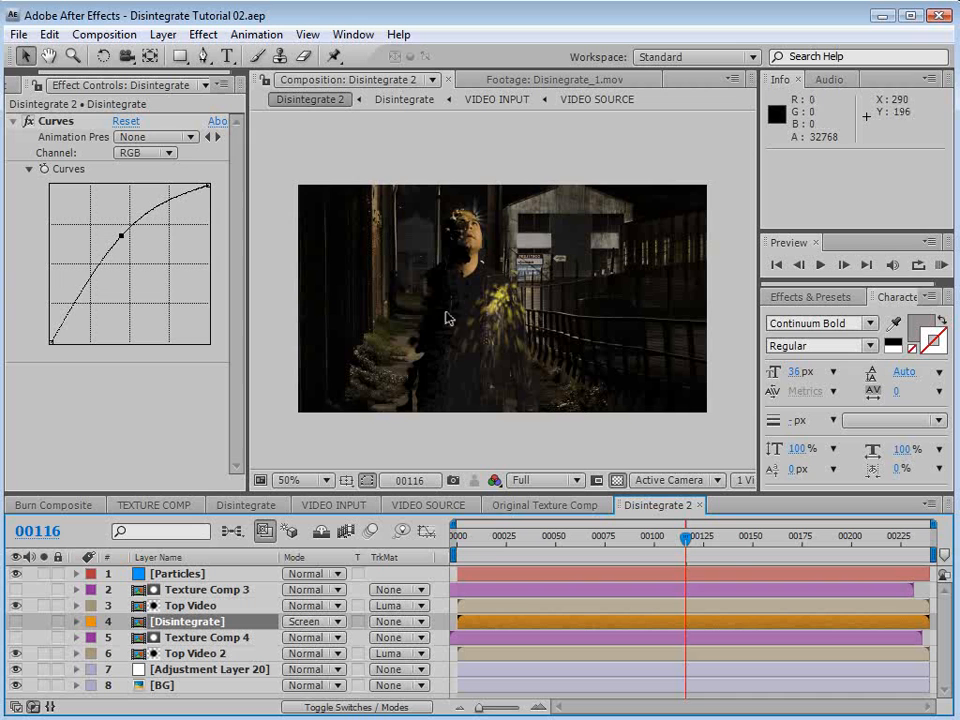
{"action": "left_click", "coordinate": [16, 686]}
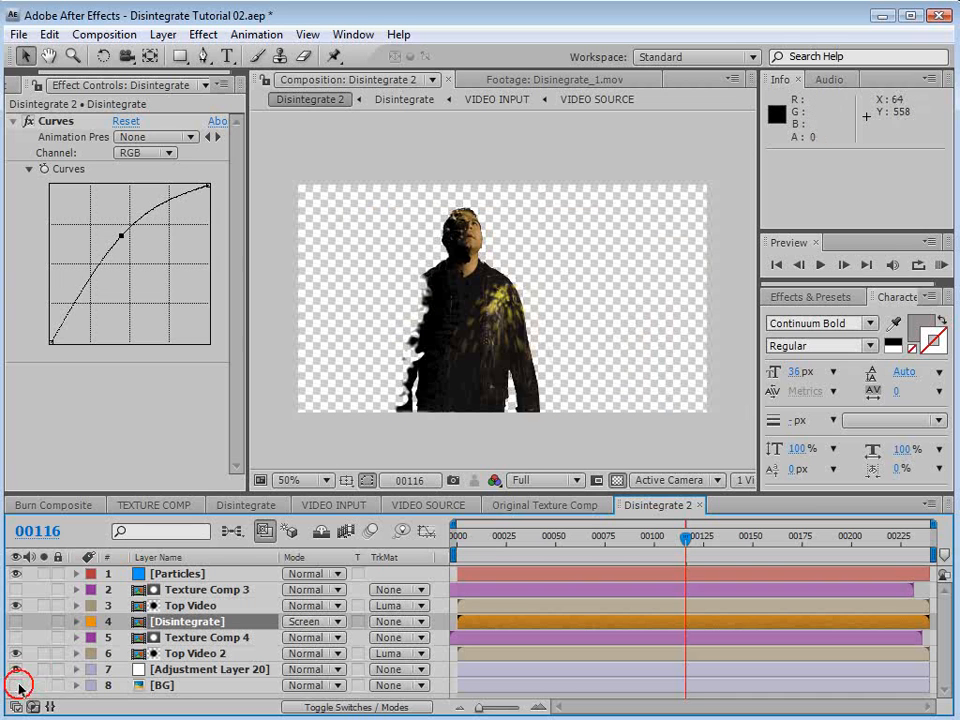
At frame 111, turn off the transparency grid and set the particle producer to Position X -0.23, Position Y 0.03 and Radius Y 0.3.
{"action": "left_click_drag", "start_coordinate": [685, 538], "coordinate": [677, 582]}
{"action": "left_click", "coordinate": [160, 574]}
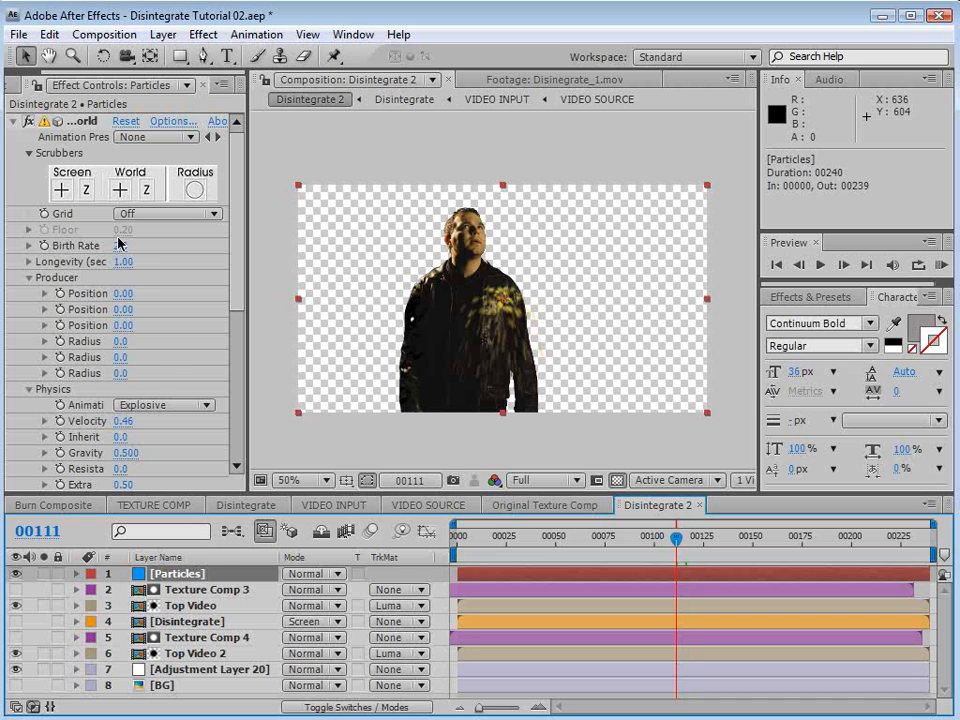
{"action": "left_click_drag", "start_coordinate": [255, 325], "coordinate": [278, 326]}
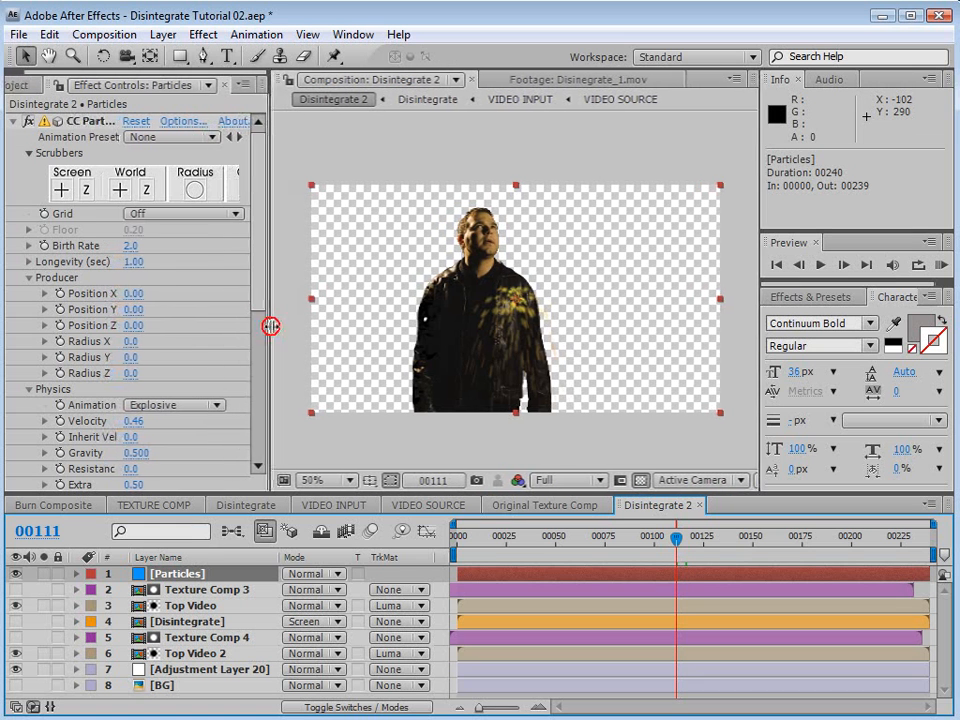
{"action": "mouse_move", "coordinate": [138, 293]}
{"action": "left_mouse_down"}
{"action": "mouse_move", "coordinate": [152, 293]}
{"action": "mouse_move", "coordinate": [122, 293]}
{"action": "left_mouse_up"}
{"action": "left_click", "coordinate": [647, 481]}
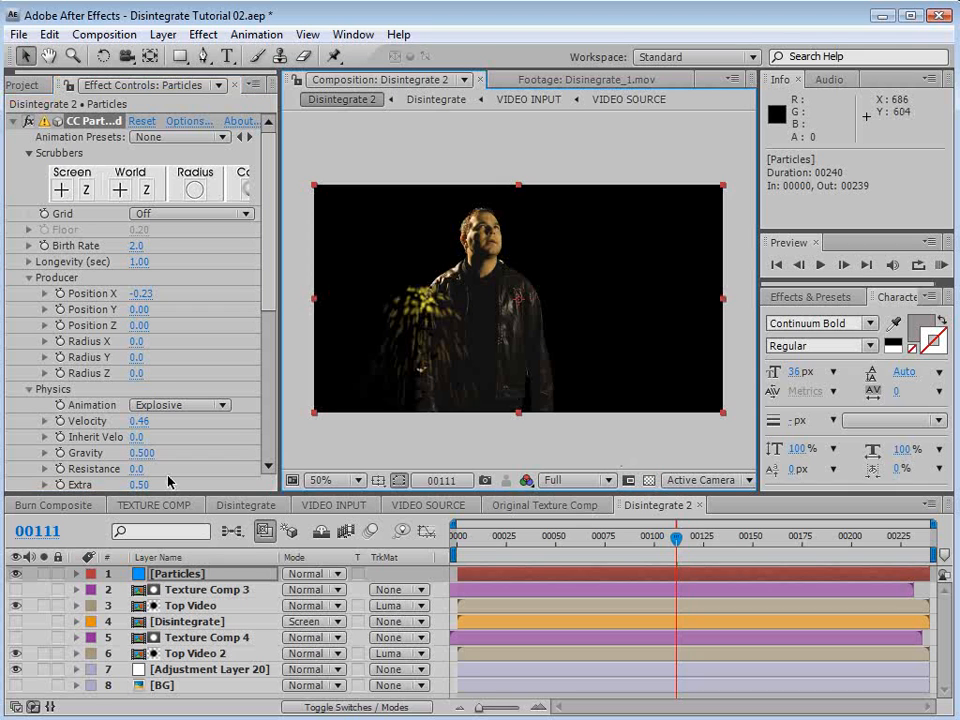
{"action": "left_click_drag", "start_coordinate": [137, 367], "coordinate": [145, 367]}
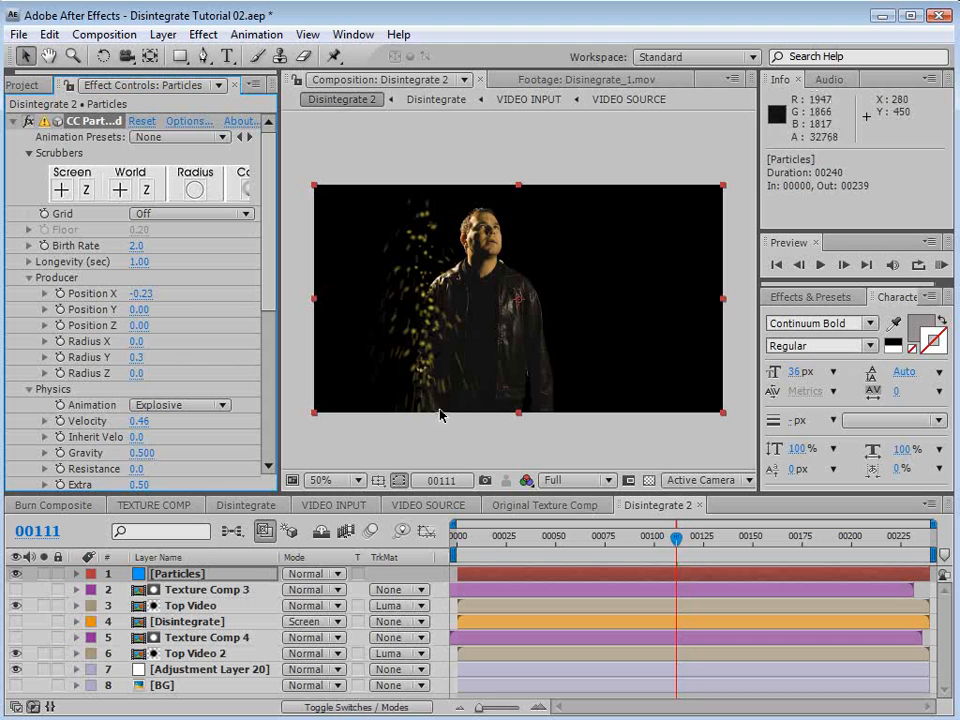
{"action": "left_click_drag", "start_coordinate": [140, 310], "coordinate": [140, 310]}
Set the particles' birth size to 0.060, death size to 0.050 and size variation to 74%.
{"action": "scroll", "coordinate": [257, 358], "scroll_direction": "down", "scroll_amount": 4}
{"action": "left_click_drag", "start_coordinate": [146, 468], "coordinate": [141, 468]}
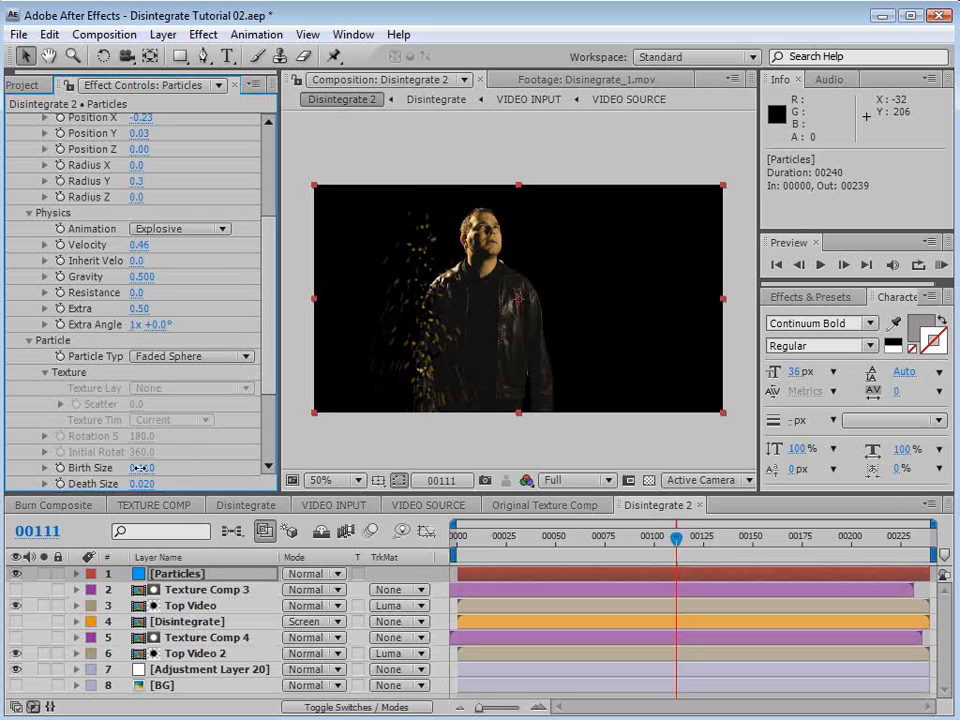
{"action": "scroll", "coordinate": [352, 385], "scroll_direction": "up", "scroll_amount": 1}
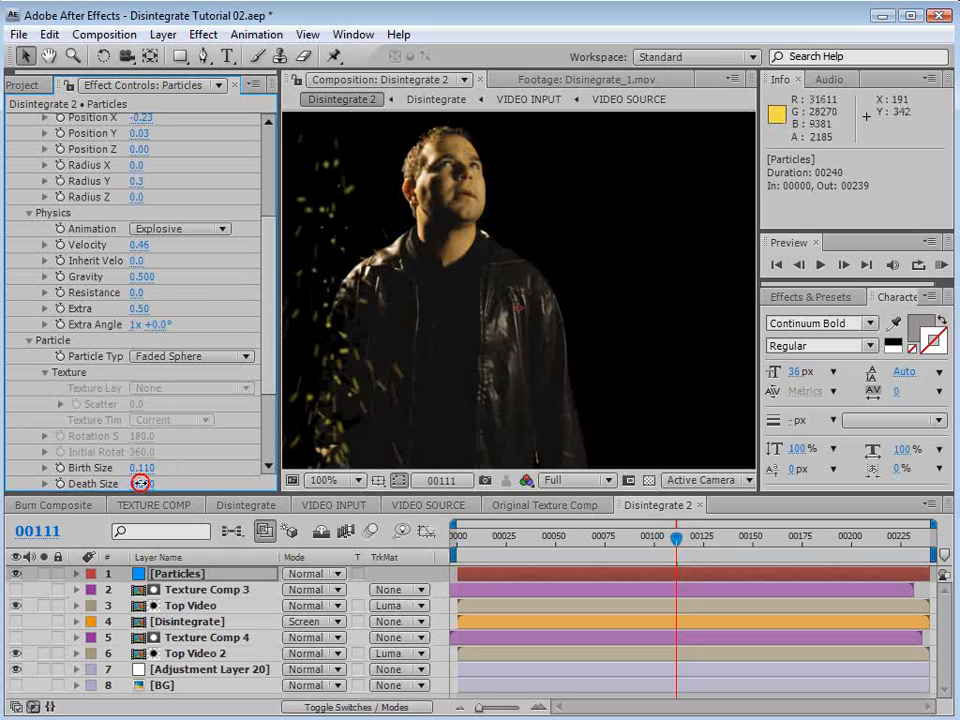
{"action": "left_click_drag", "start_coordinate": [145, 468], "coordinate": [141, 468]}
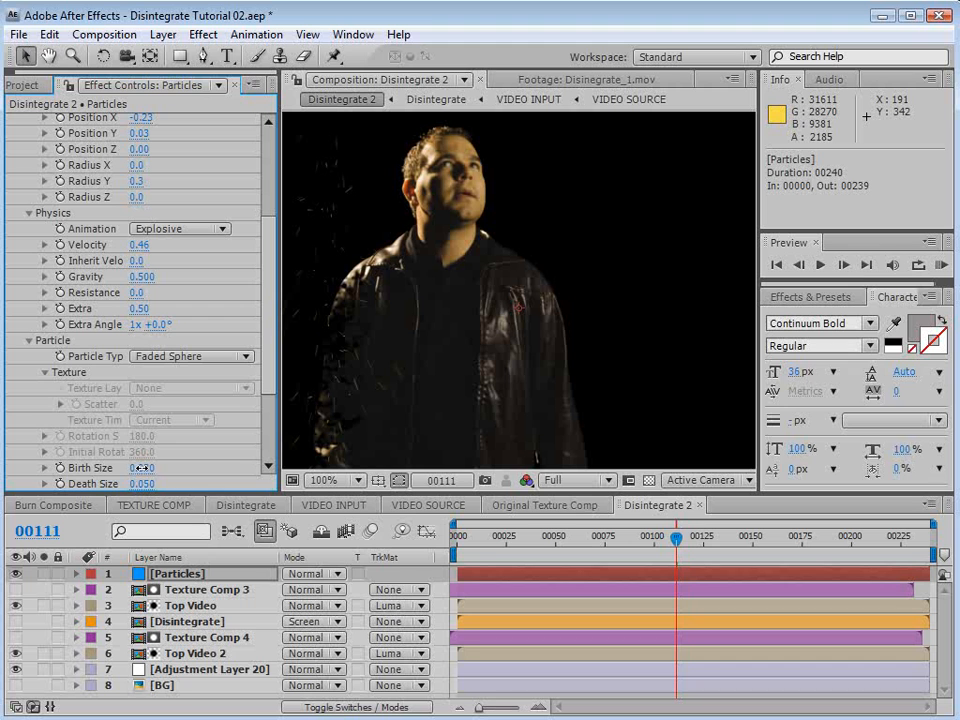
{"action": "scroll", "coordinate": [194, 268], "scroll_direction": "down", "scroll_amount": 3}
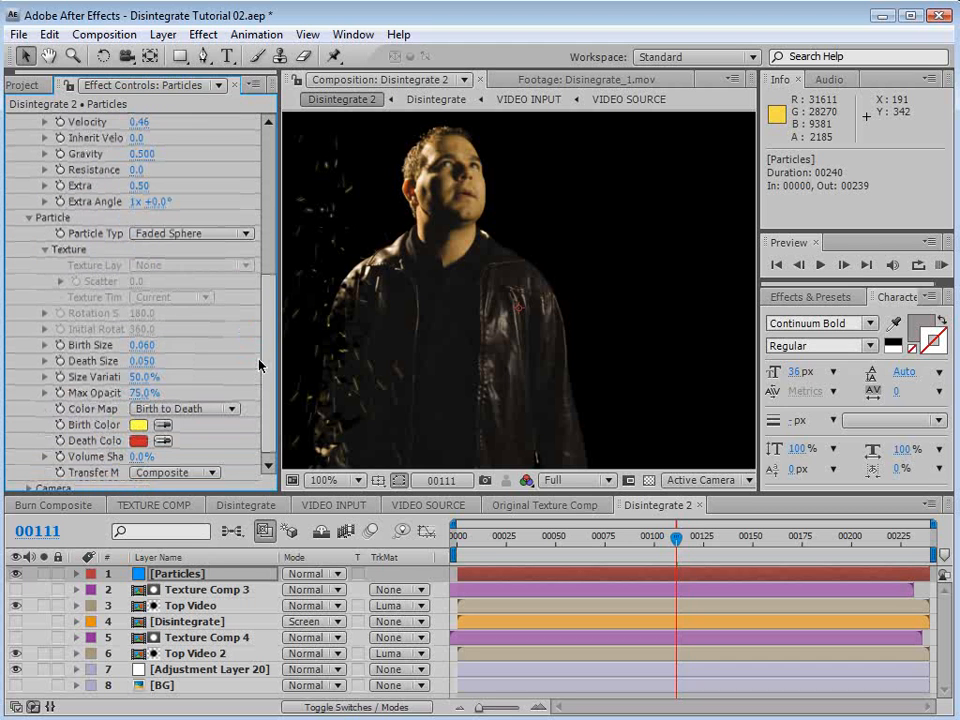
{"action": "left_click_drag", "start_coordinate": [140, 386], "coordinate": [165, 384]}
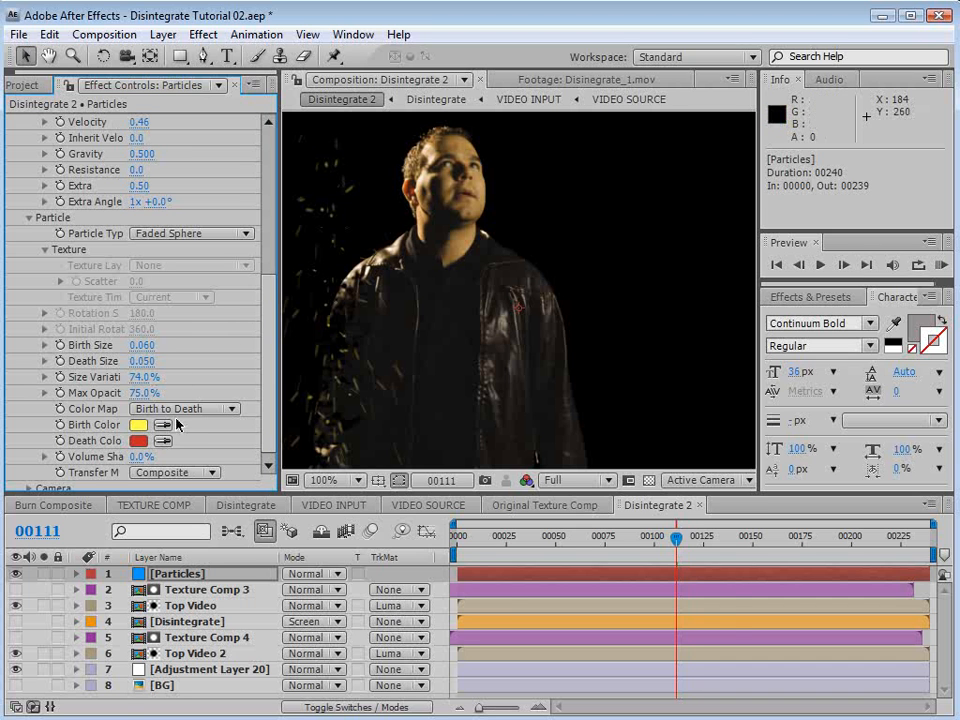
Change the particles' death color to a lighter orange and set the max opacity to 100%.
{"action": "left_click", "coordinate": [133, 444]}
{"action": "left_click", "coordinate": [527, 597]}
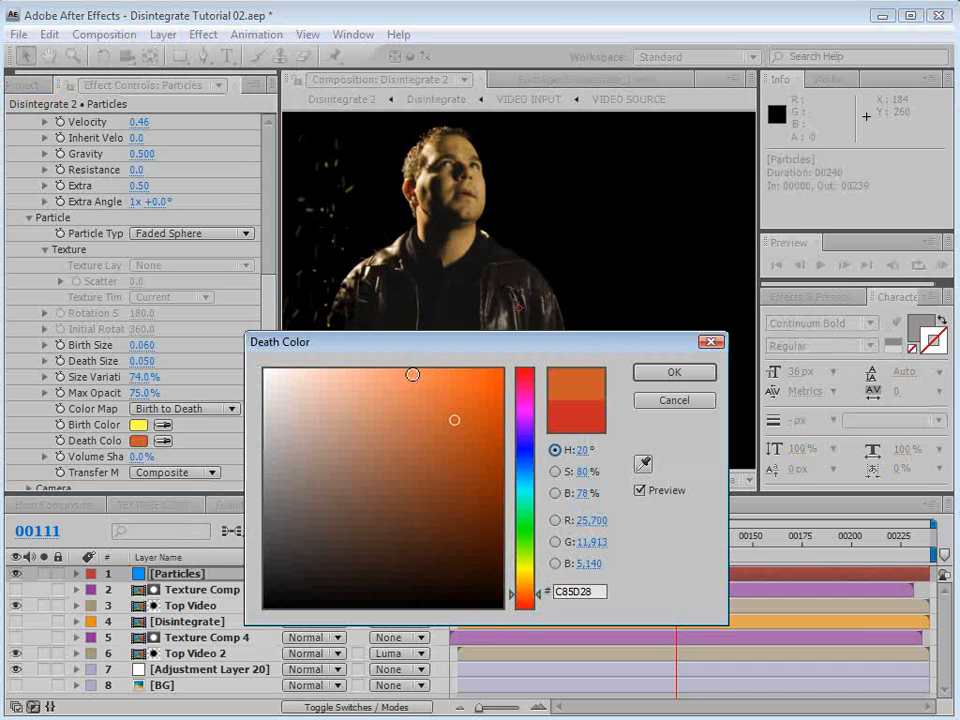
{"action": "left_click", "coordinate": [433, 394]}
{"action": "left_click", "coordinate": [672, 372]}
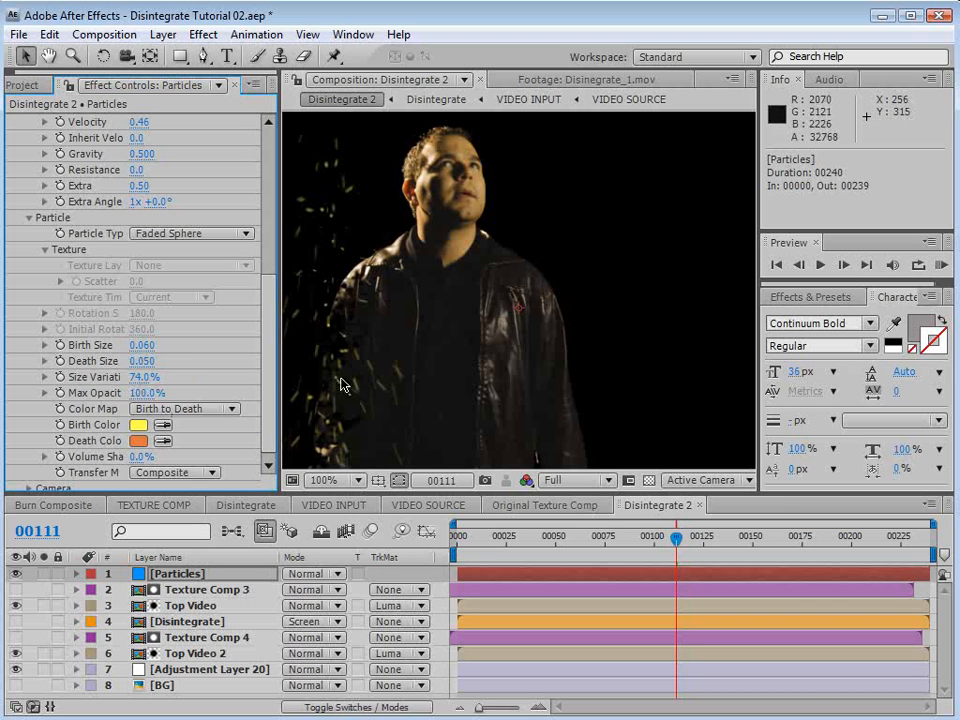
Add a keyframe for the particle producer's Position X of -0.23 at frame 111 and reveal it in the timeline.
{"action": "key", "text": "space"}
{"action": "left_click_drag", "start_coordinate": [337, 371], "coordinate": [435, 332]}
{"action": "scroll", "coordinate": [272, 320], "scroll_direction": "up", "scroll_amount": 6}
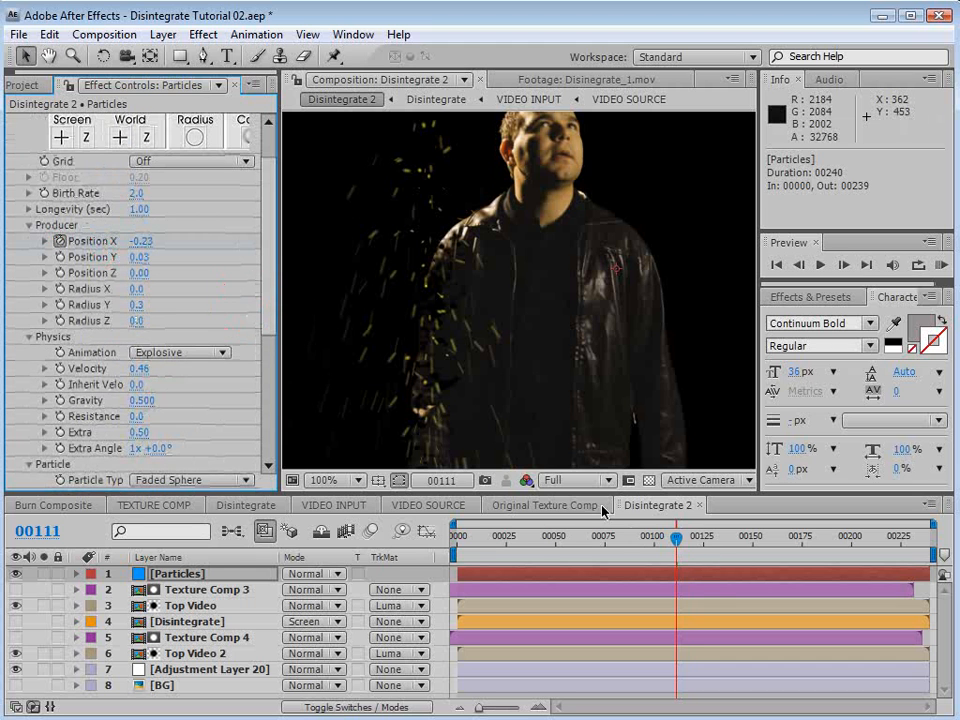
{"action": "key", "text": "p"}
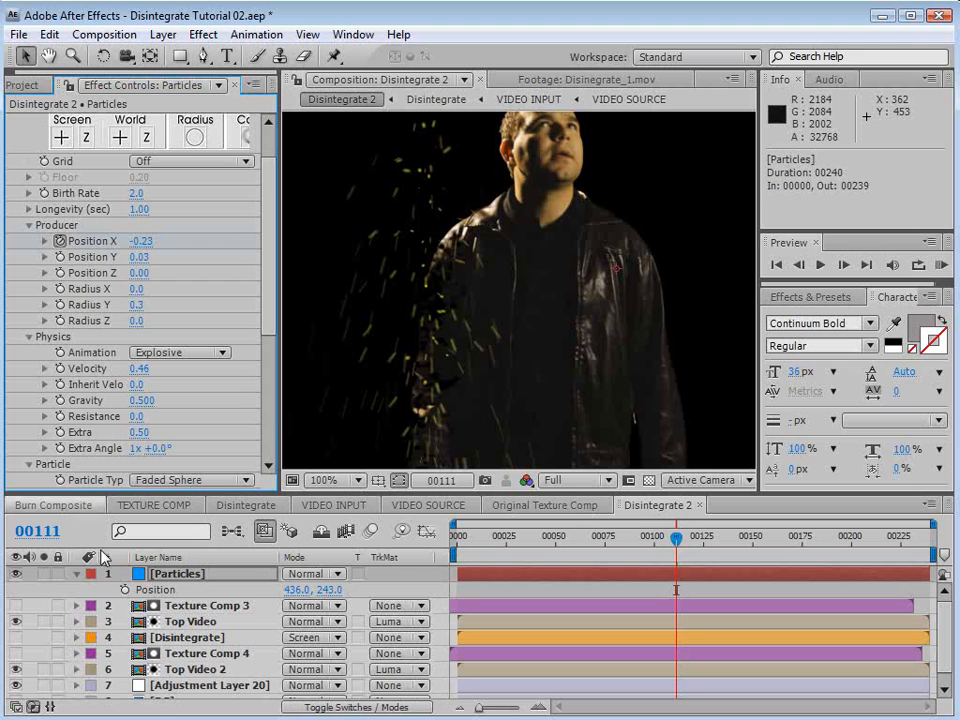
{"action": "left_click", "coordinate": [60, 241]}
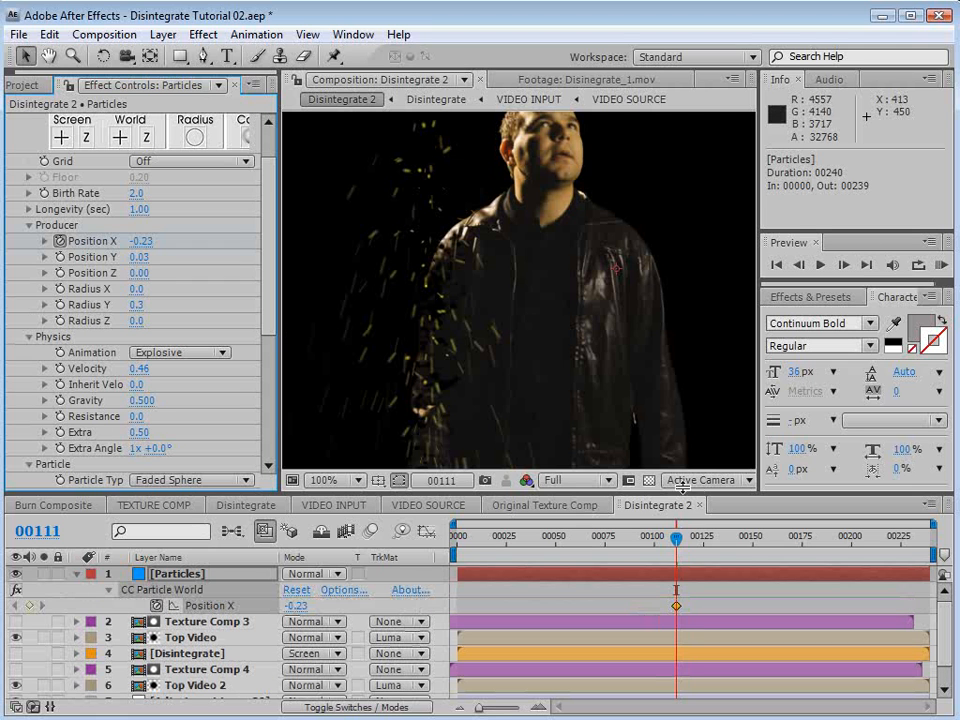
Add a Position X keyframe at frame 129 with the producer moved across the body, and shift both keyframes three frames earlier.
{"action": "left_click_drag", "start_coordinate": [679, 541], "coordinate": [711, 541]}
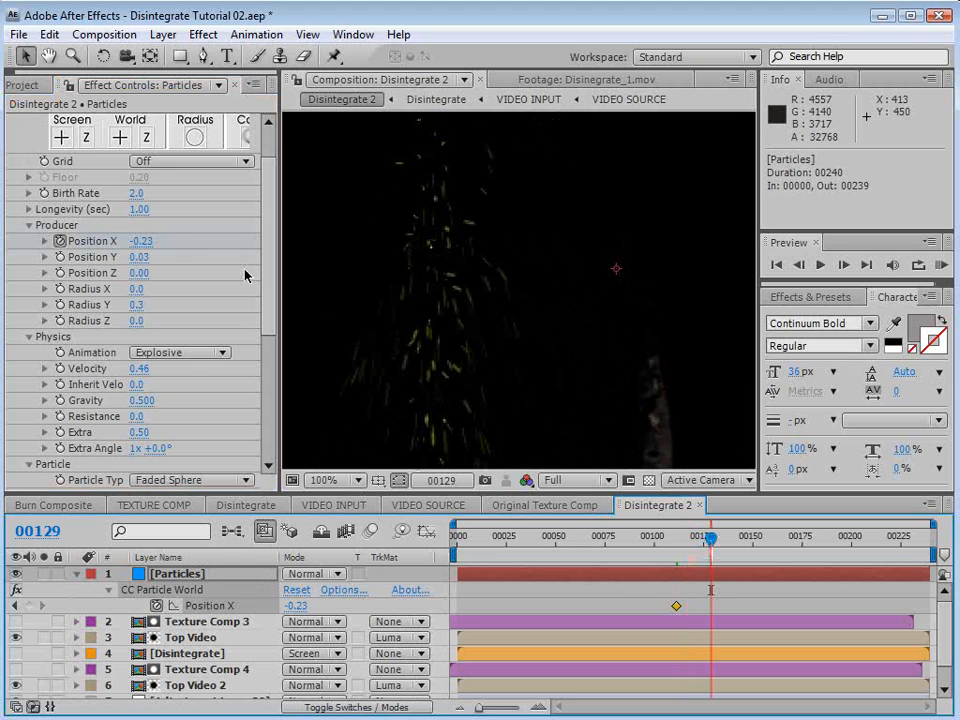
{"action": "left_click_drag", "start_coordinate": [146, 240], "coordinate": [175, 244]}
{"action": "left_click_drag", "start_coordinate": [709, 548], "coordinate": [670, 607]}
{"action": "left_click_drag", "start_coordinate": [688, 553], "coordinate": [670, 563]}
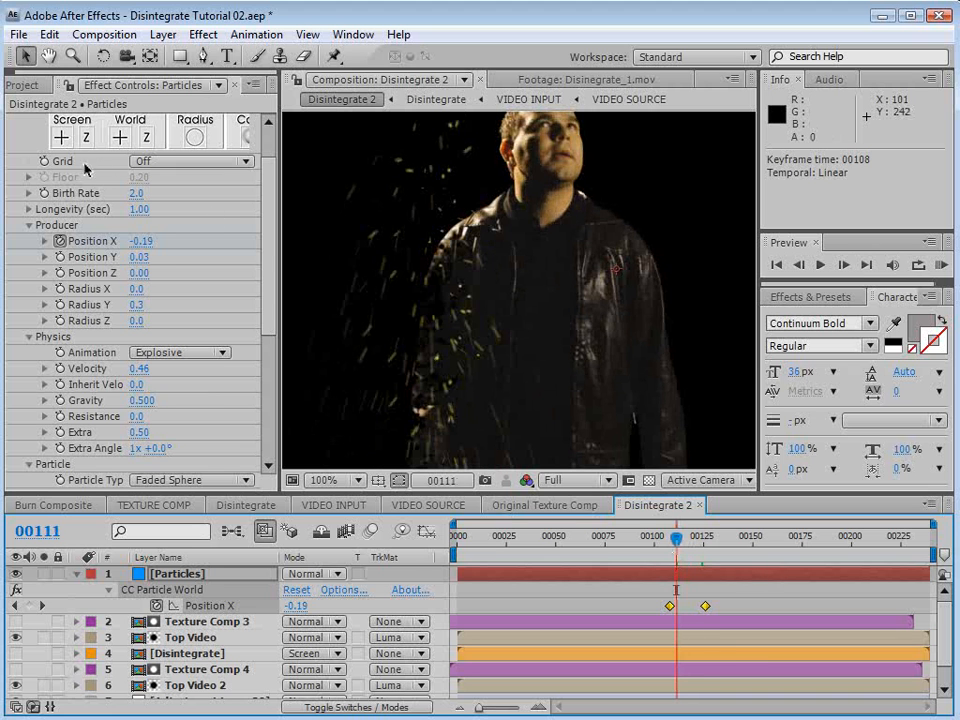
Keyframe the particles' Birth Rate at 2.0 on frame 111 and at 0 on frame 108.
{"action": "left_click_drag", "start_coordinate": [274, 292], "coordinate": [284, 234]}
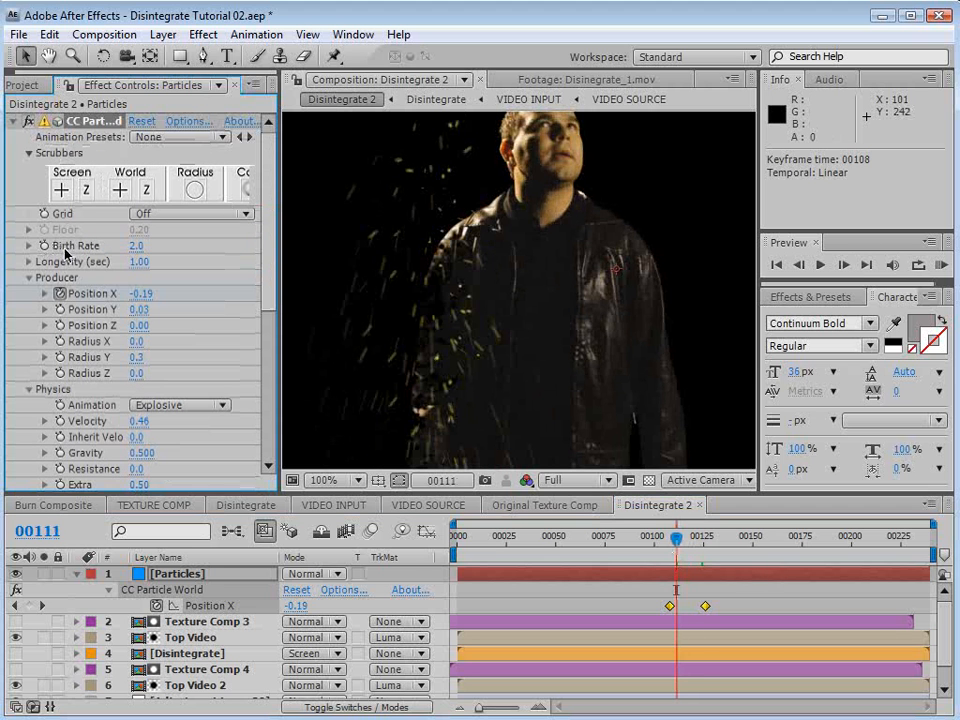
{"action": "left_click", "coordinate": [165, 250]}
{"action": "left_click", "coordinate": [42, 245]}
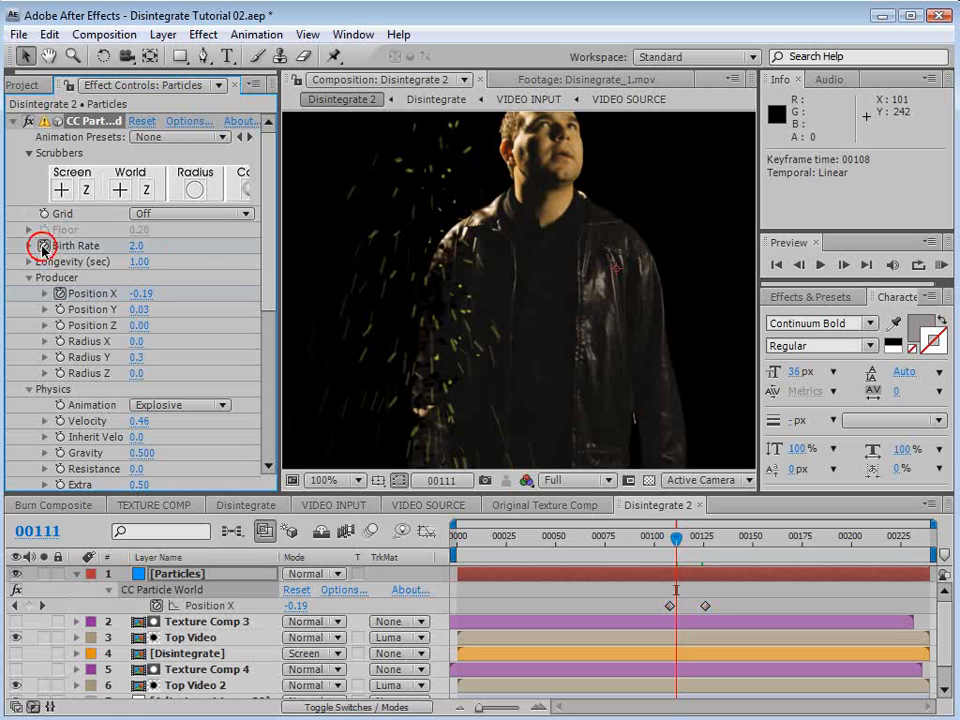
{"action": "left_click_drag", "start_coordinate": [676, 538], "coordinate": [669, 538]}
{"action": "left_click", "coordinate": [141, 245]}
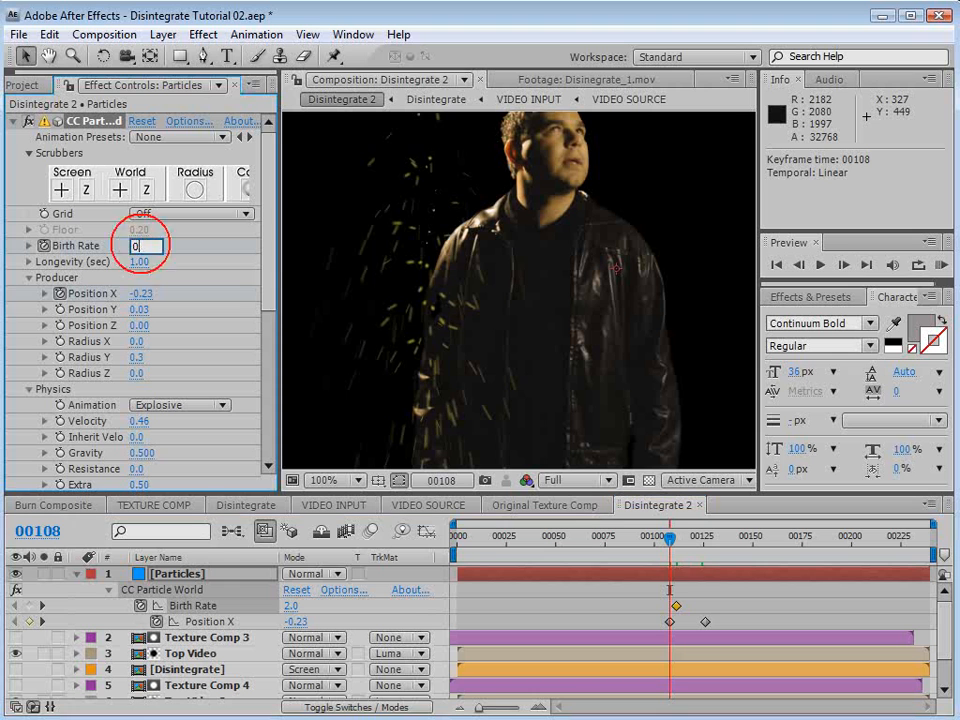
{"action": "type", "text": "0"}
{"action": "key", "text": "Return"}
Add closing Birth Rate keyframes of 2.0 at frame 122 and 0 at frame 124.
{"action": "left_click_drag", "start_coordinate": [669, 540], "coordinate": [697, 540]}
{"action": "left_click", "coordinate": [648, 480]}
{"action": "left_click", "coordinate": [650, 480]}
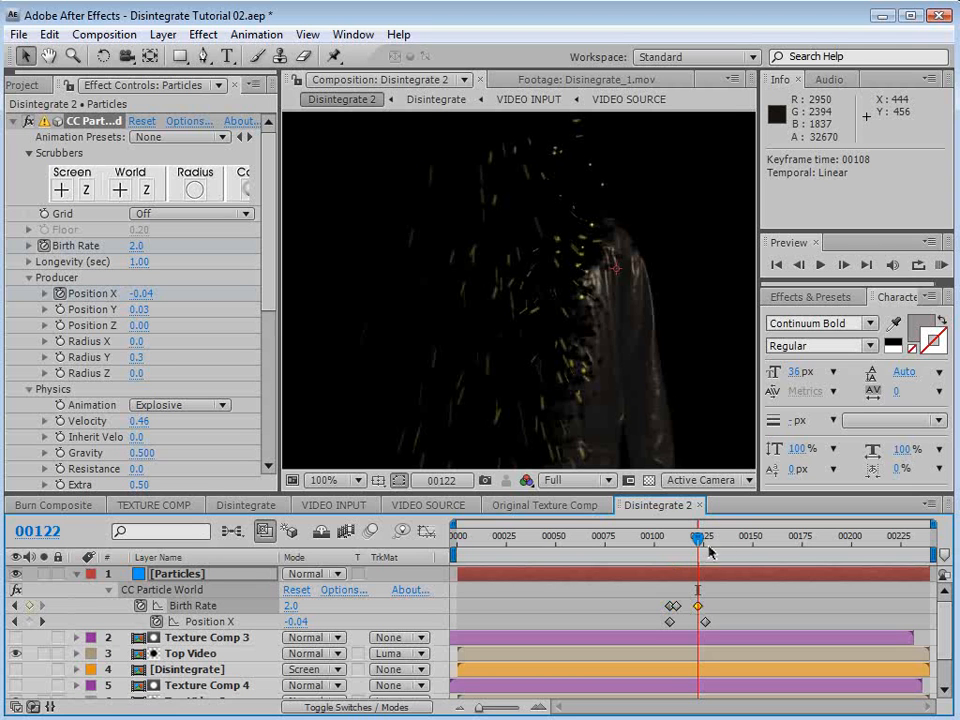
{"action": "key", "text": "Page_Down"}
{"action": "key", "text": "Page_Down"}
{"action": "left_click", "coordinate": [291, 606]}
{"action": "type", "text": "0"}
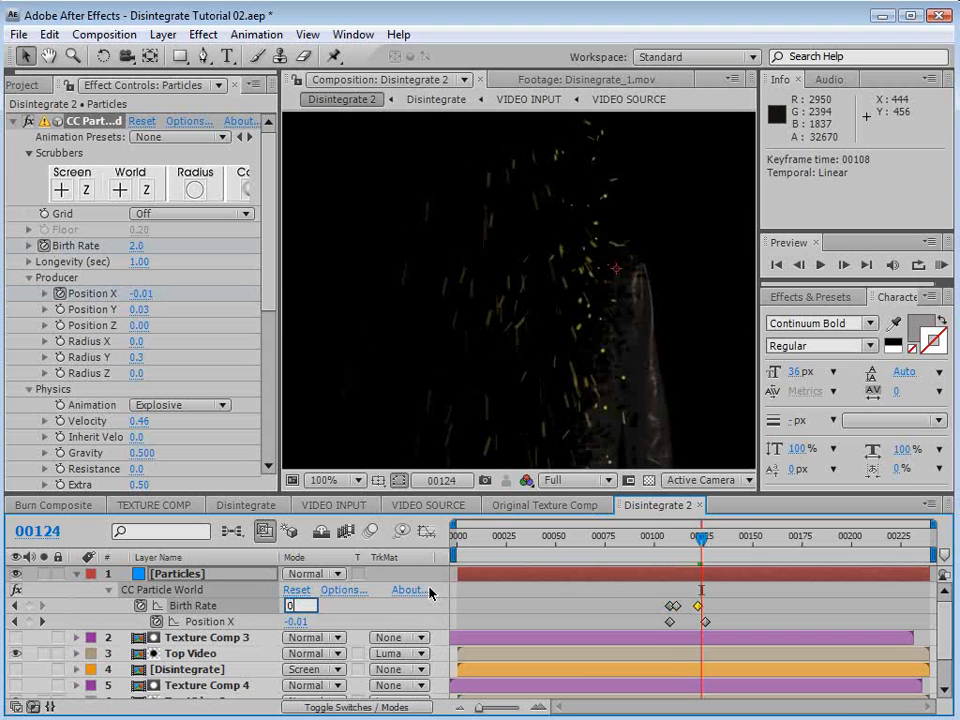
{"action": "left_click_drag", "start_coordinate": [701, 538], "coordinate": [718, 554]}
Shift the closing pair of Birth Rate keyframes so it starts at frame 126, and check the sparks against the burn.
{"action": "left_click", "coordinate": [697, 607]}
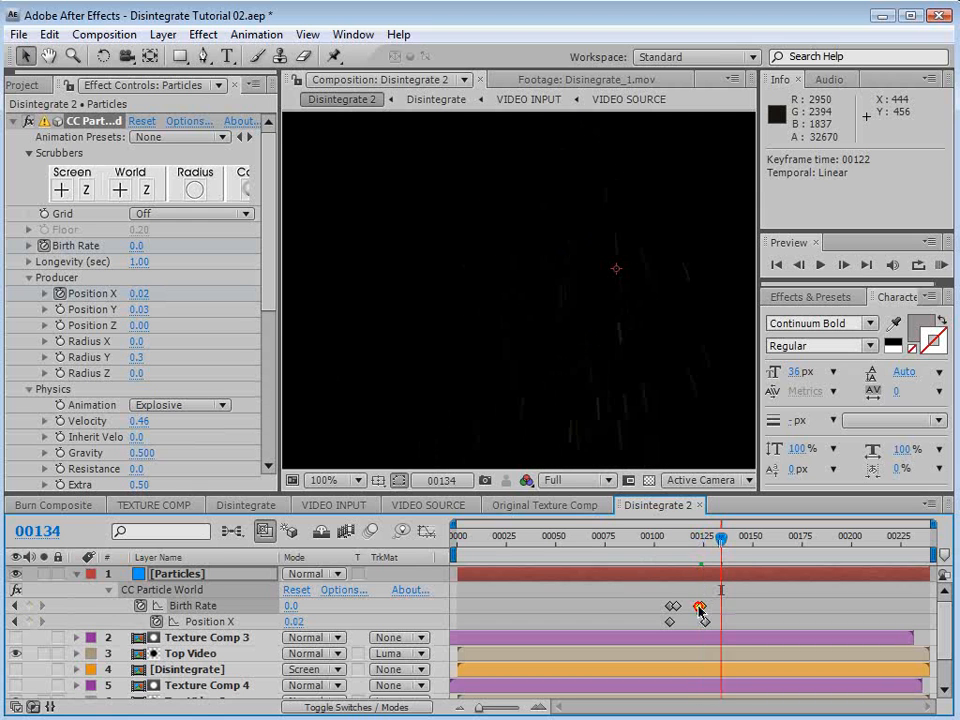
{"action": "left_click_drag", "start_coordinate": [701, 607], "coordinate": [703, 606]}
{"action": "mouse_move", "coordinate": [701, 541]}
{"action": "left_mouse_down"}
{"action": "mouse_move", "coordinate": [716, 540]}
{"action": "mouse_move", "coordinate": [704, 541]}
{"action": "left_mouse_up"}
{"action": "left_click_drag", "start_coordinate": [703, 607], "coordinate": [706, 607]}
{"action": "left_click_drag", "start_coordinate": [706, 540], "coordinate": [694, 564]}
{"action": "scroll", "coordinate": [623, 415], "scroll_direction": "down", "scroll_amount": 1}
{"action": "scroll", "coordinate": [623, 415], "scroll_direction": "up", "scroll_amount": 1}
{"action": "key", "text": "grave"}
{"action": "key", "text": "grave"}
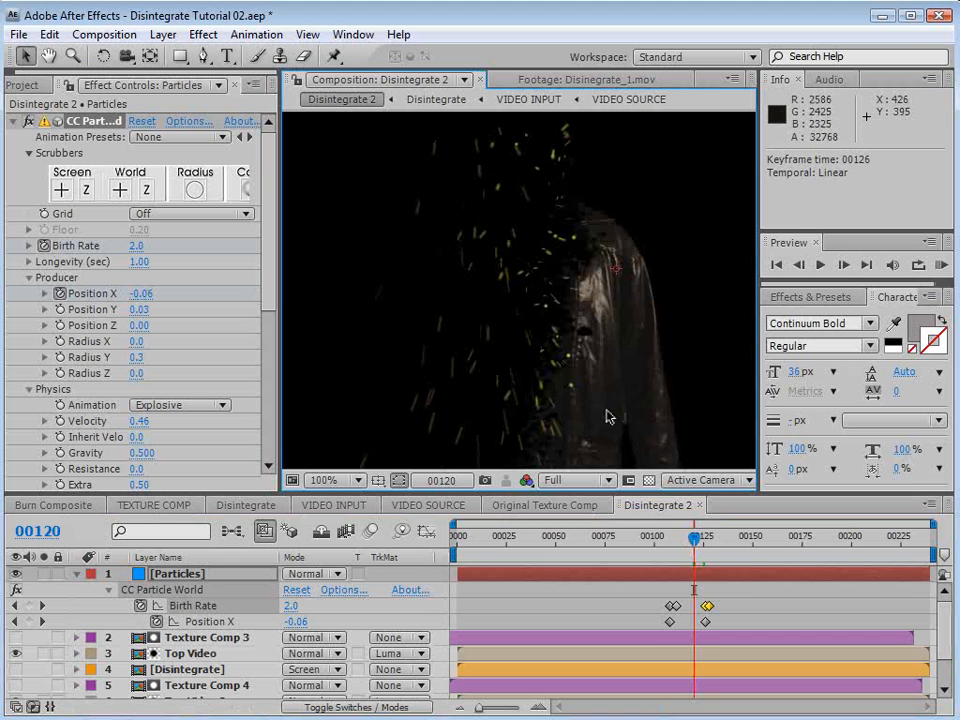
Double the Birth Rate with the expression effect("CC Particle World")(4)*2 and check other frames.
{"action": "left_click", "coordinate": [619, 594]}
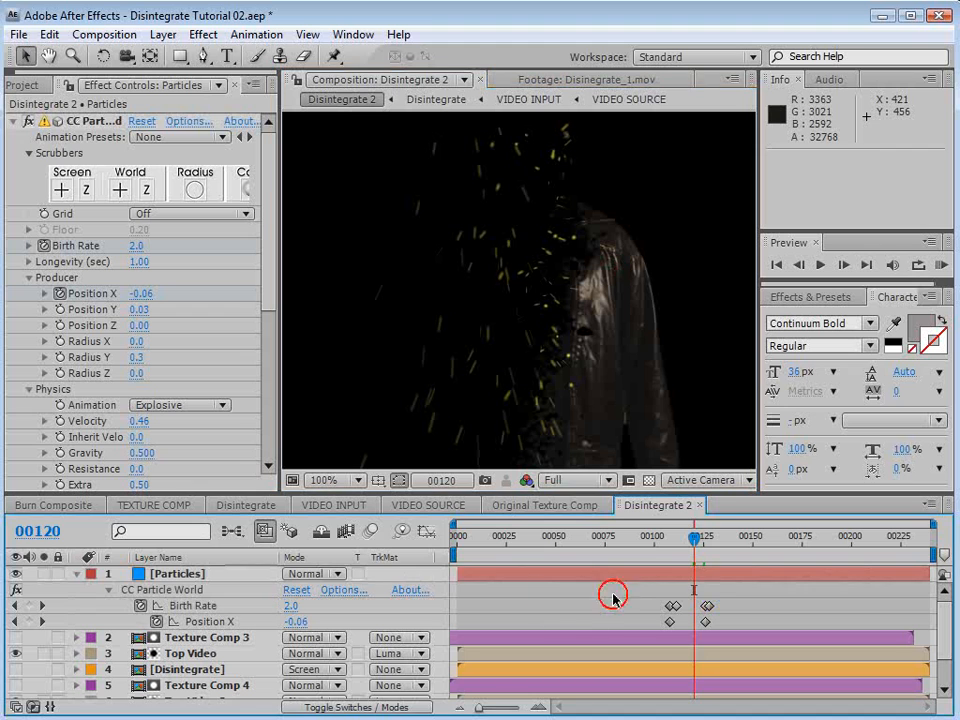
{"action": "left_click", "coordinate": [141, 607], "text": "alt"}
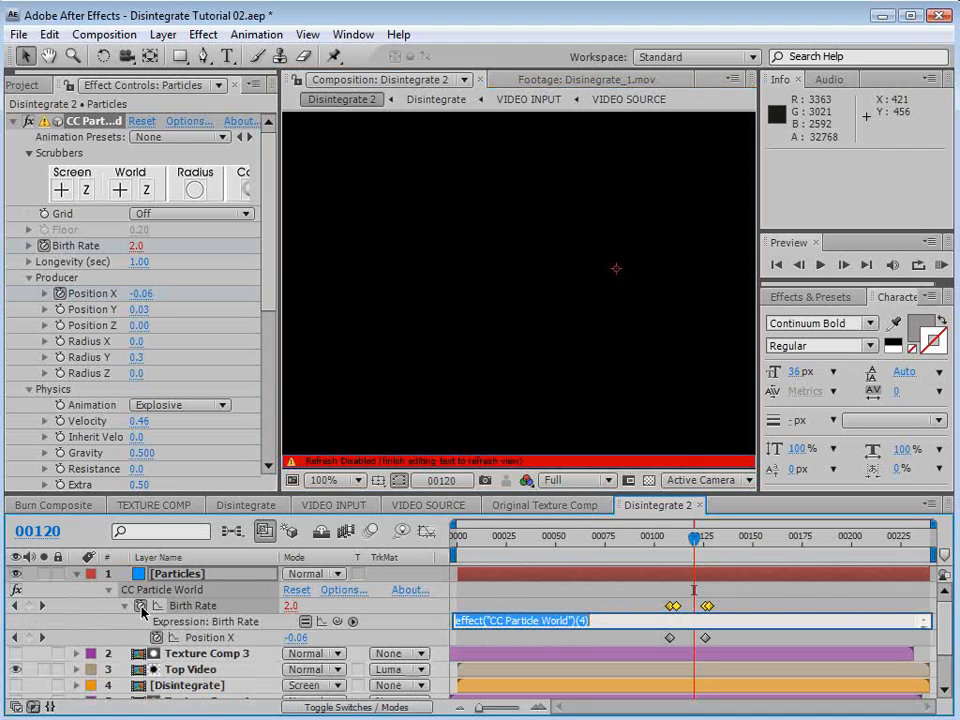
{"action": "left_click", "coordinate": [608, 620]}
{"action": "type", "text": "*2"}
{"action": "key", "text": "KP_Enter"}
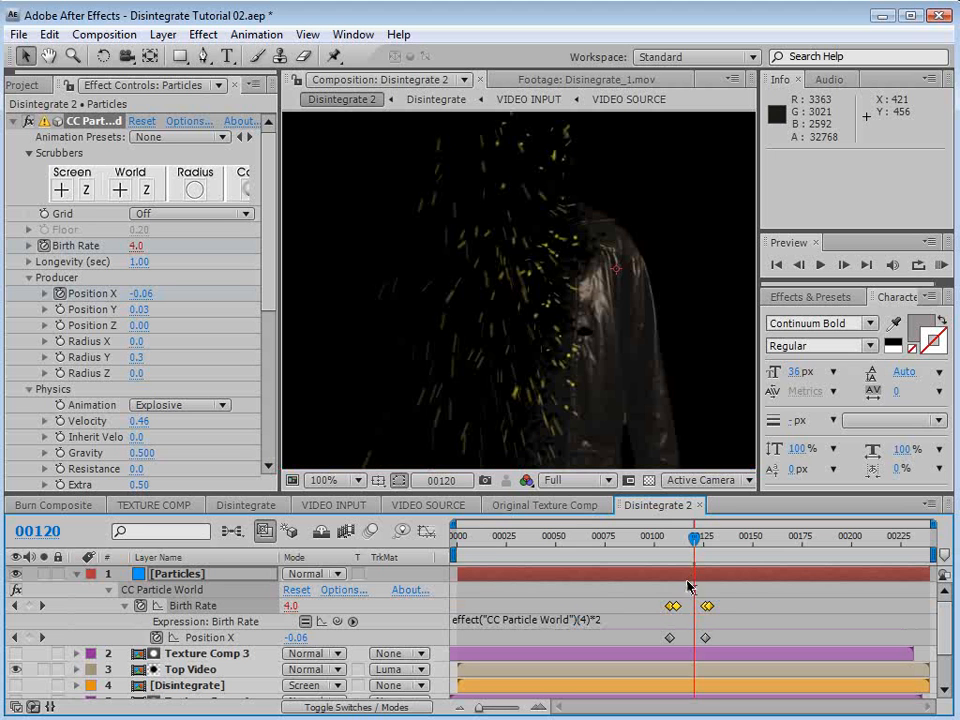
{"action": "mouse_move", "coordinate": [690, 540]}
{"action": "left_mouse_down"}
{"action": "mouse_move", "coordinate": [672, 548]}
{"action": "mouse_move", "coordinate": [720, 552]}
{"action": "mouse_move", "coordinate": [698, 552]}
{"action": "left_mouse_up"}
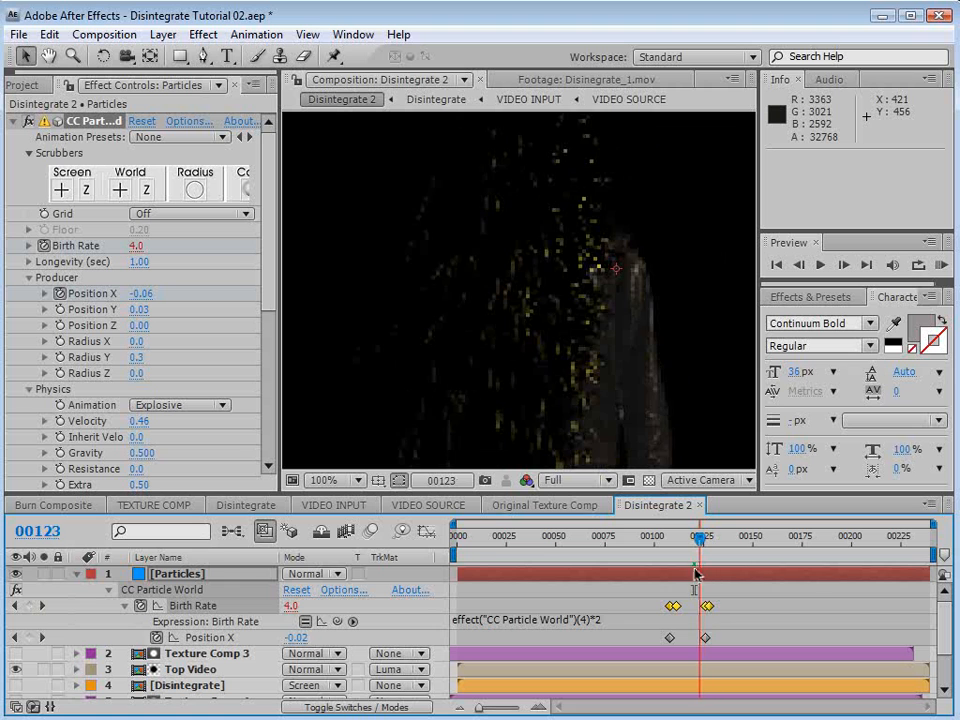
{"action": "left_click", "coordinate": [603, 619]}
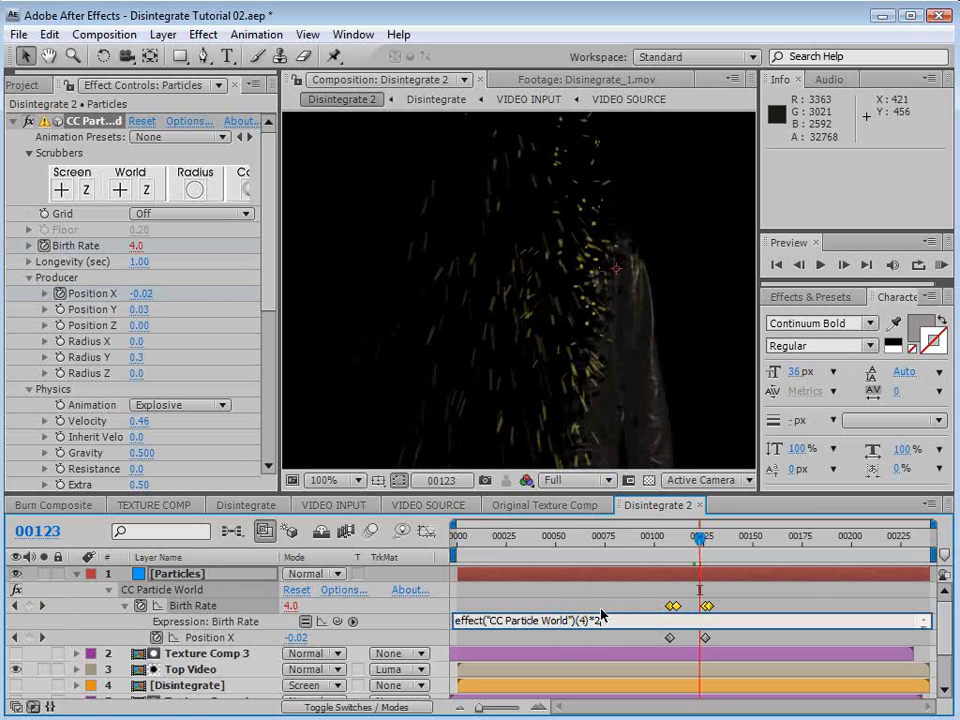
{"action": "left_click_drag", "start_coordinate": [690, 537], "coordinate": [686, 540]}
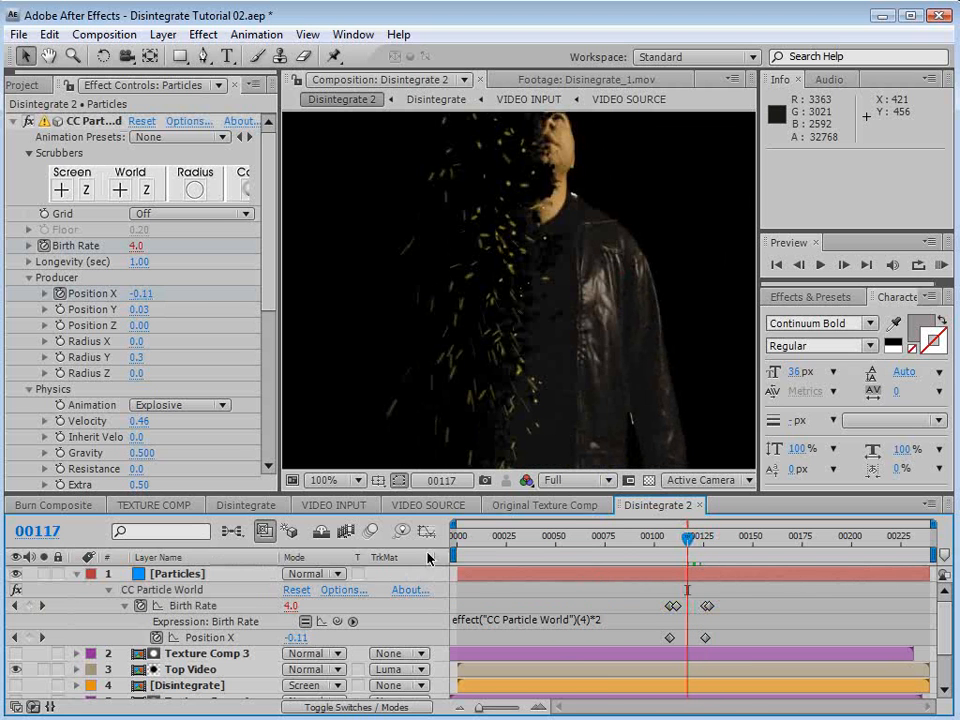
Collapse the Particles layer and turn on the visibility of the BG and Disintegrate layers.
{"action": "left_click", "coordinate": [77, 575]}
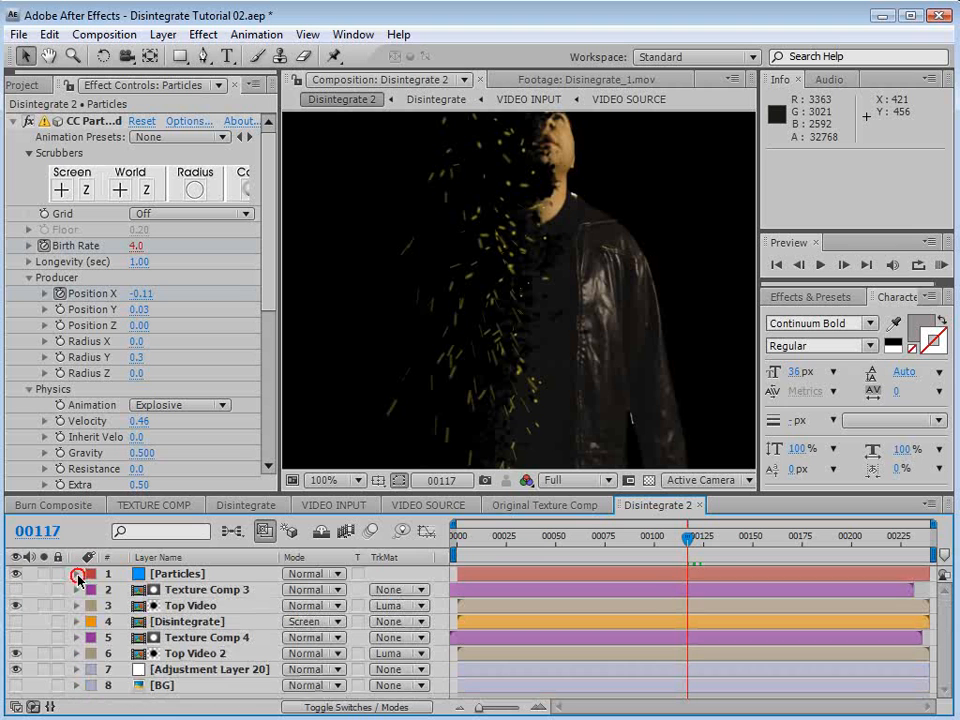
{"action": "left_click", "coordinate": [15, 686]}
{"action": "scroll", "coordinate": [614, 356], "scroll_direction": "down", "scroll_amount": 2}
{"action": "left_click_drag", "start_coordinate": [693, 540], "coordinate": [691, 537]}
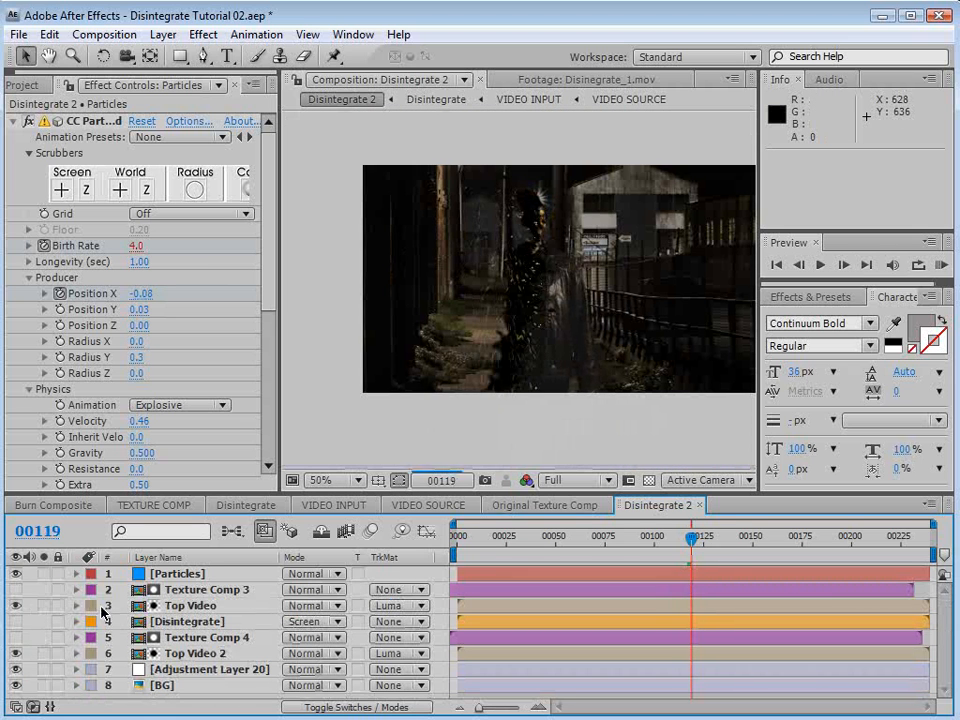
{"action": "left_click", "coordinate": [16, 637]}
{"action": "left_click", "coordinate": [16, 621]}
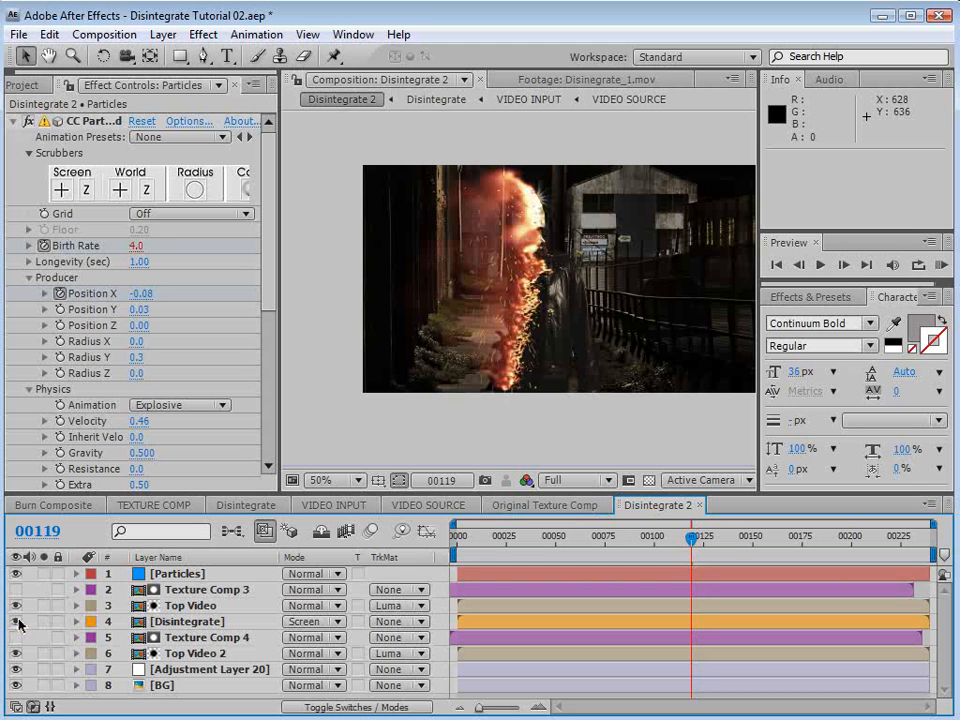
{"action": "scroll", "coordinate": [575, 385], "scroll_direction": "up", "scroll_amount": 2}
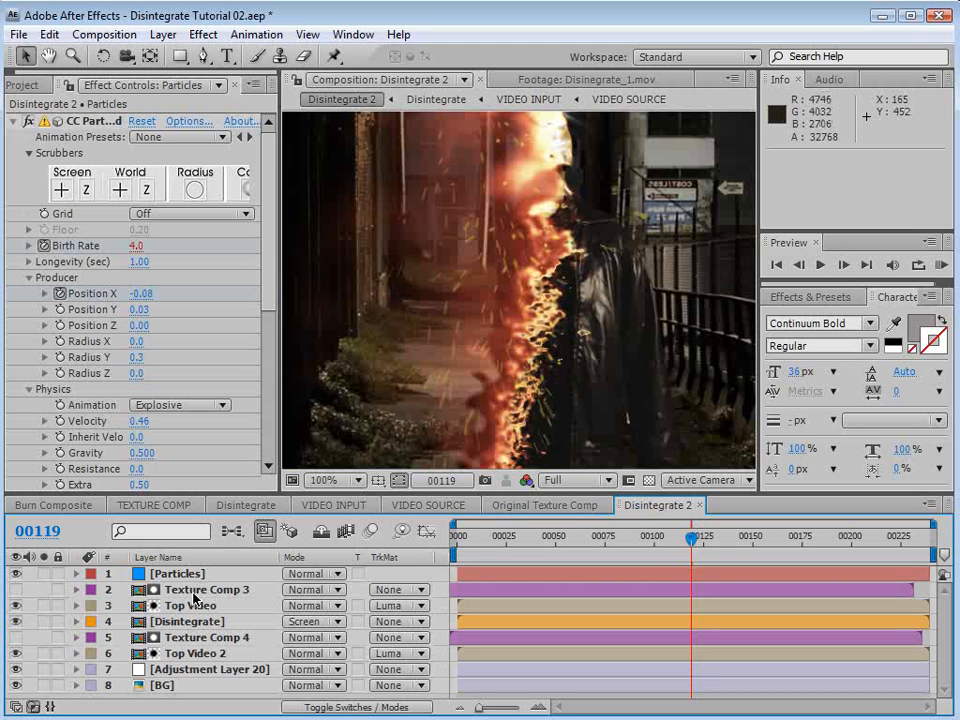
Set the Particles layer's blending mode to Add, duplicate it, and set the copy to Multiply.
{"action": "left_click", "coordinate": [187, 574]}
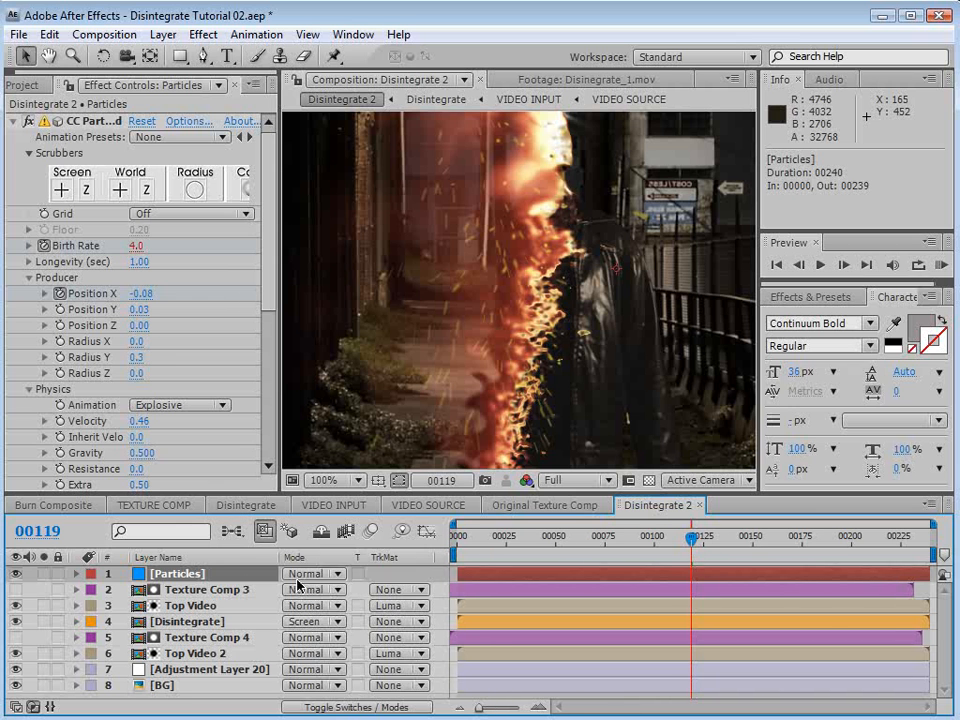
{"action": "left_click", "coordinate": [312, 577]}
{"action": "left_click", "coordinate": [320, 719]}
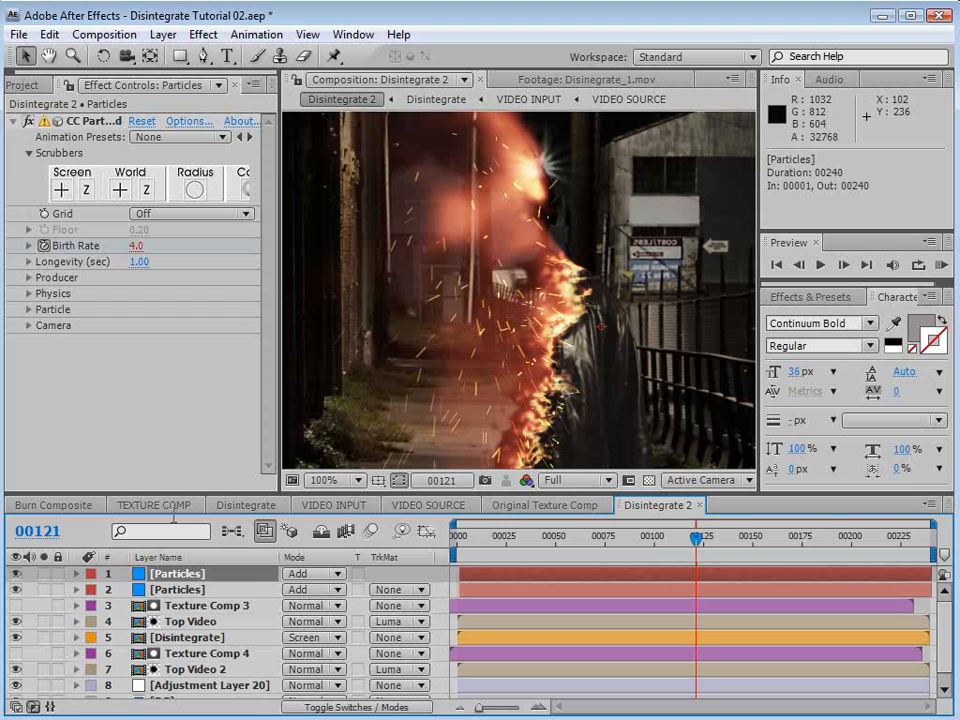
{"action": "left_click", "coordinate": [312, 574]}
{"action": "left_click", "coordinate": [336, 461]}
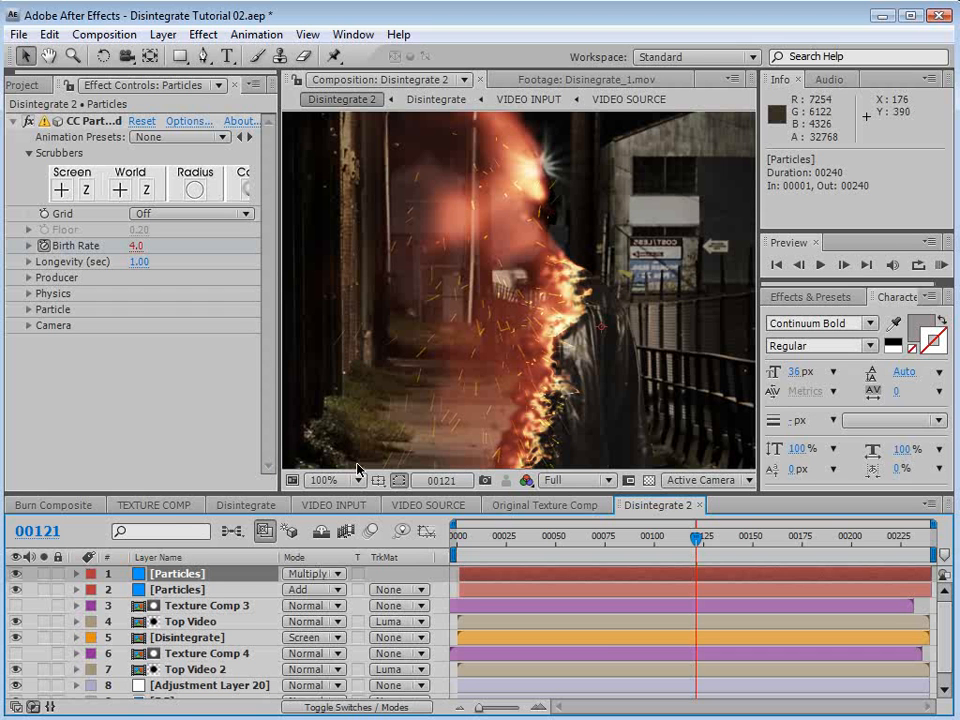
Change the duplicated layer's particle type to TriPolygon, with birth size 0.210 and death size 0.200.
{"action": "left_click", "coordinate": [27, 293]}
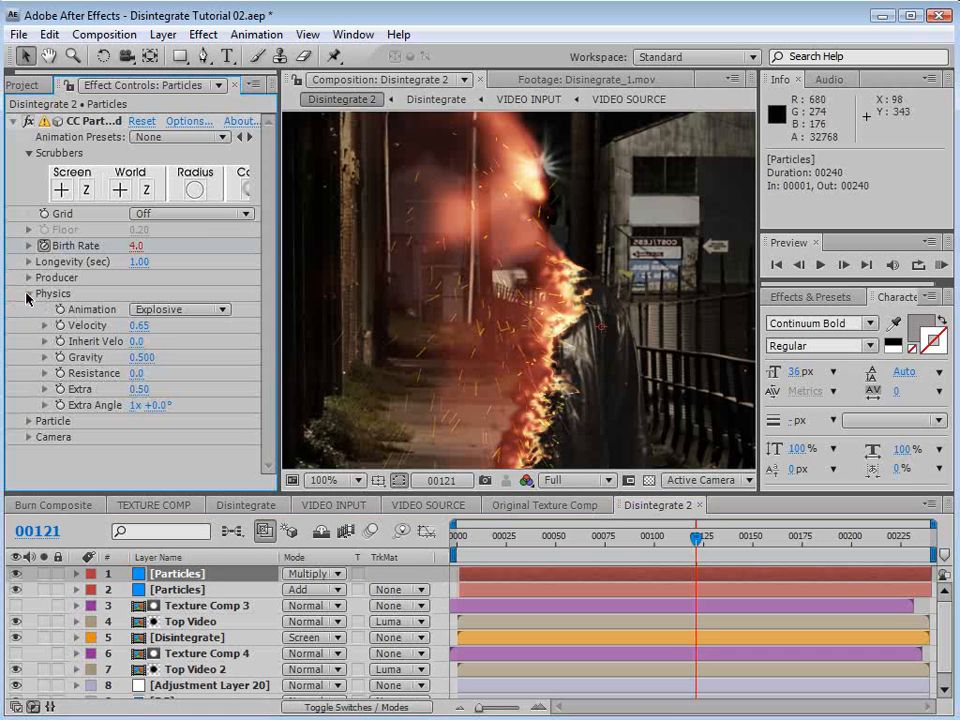
{"action": "left_click", "coordinate": [28, 421]}
{"action": "scroll", "coordinate": [179, 383], "scroll_direction": "down", "scroll_amount": 5}
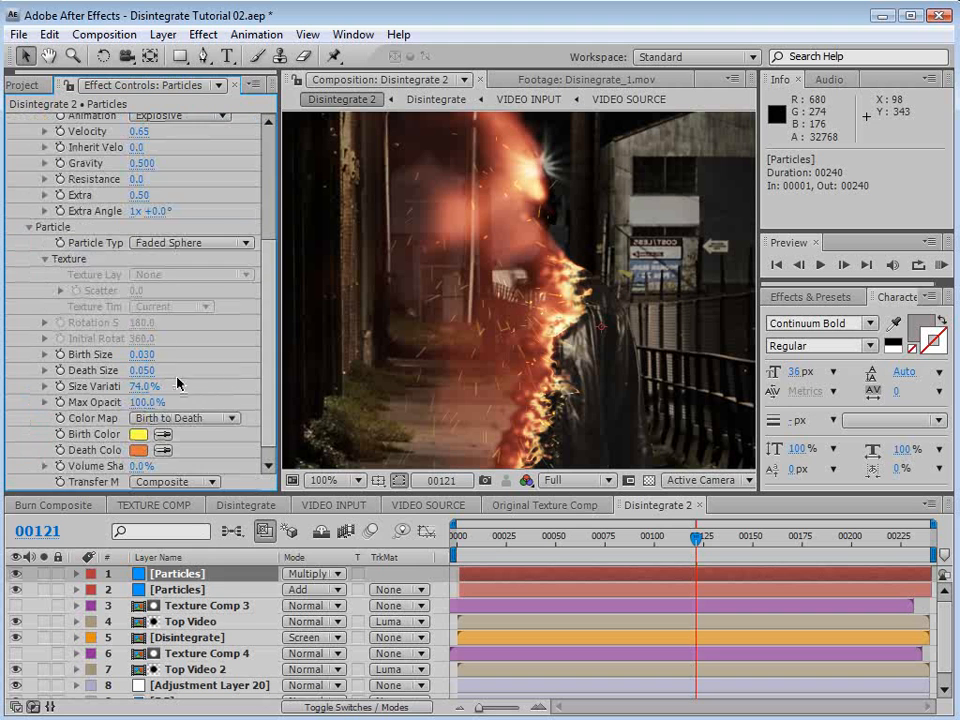
{"action": "left_click", "coordinate": [196, 244]}
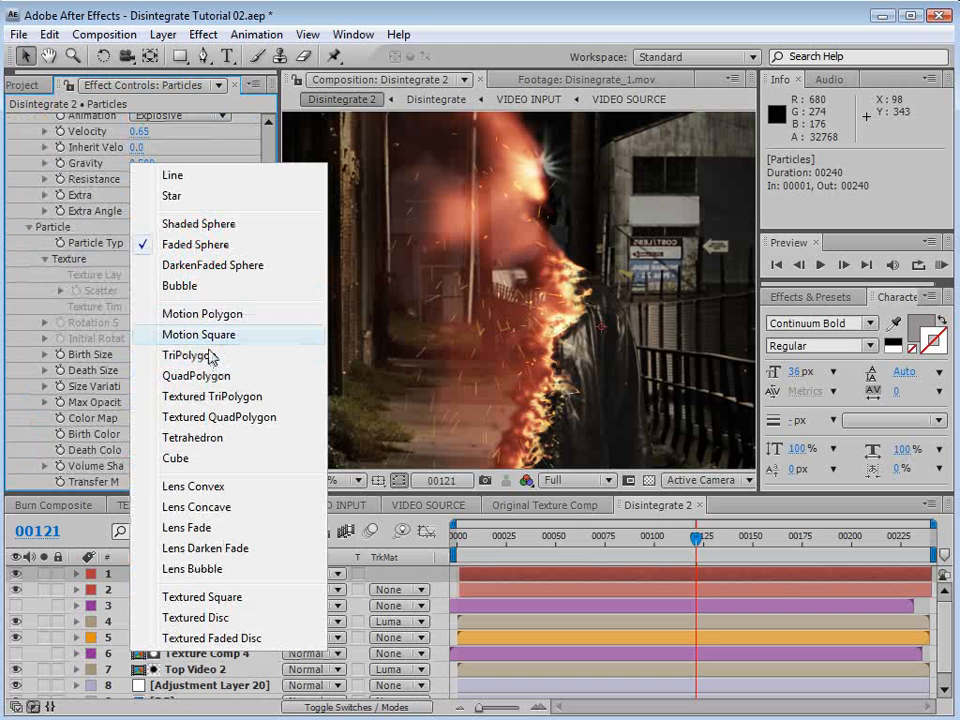
{"action": "left_click", "coordinate": [203, 358]}
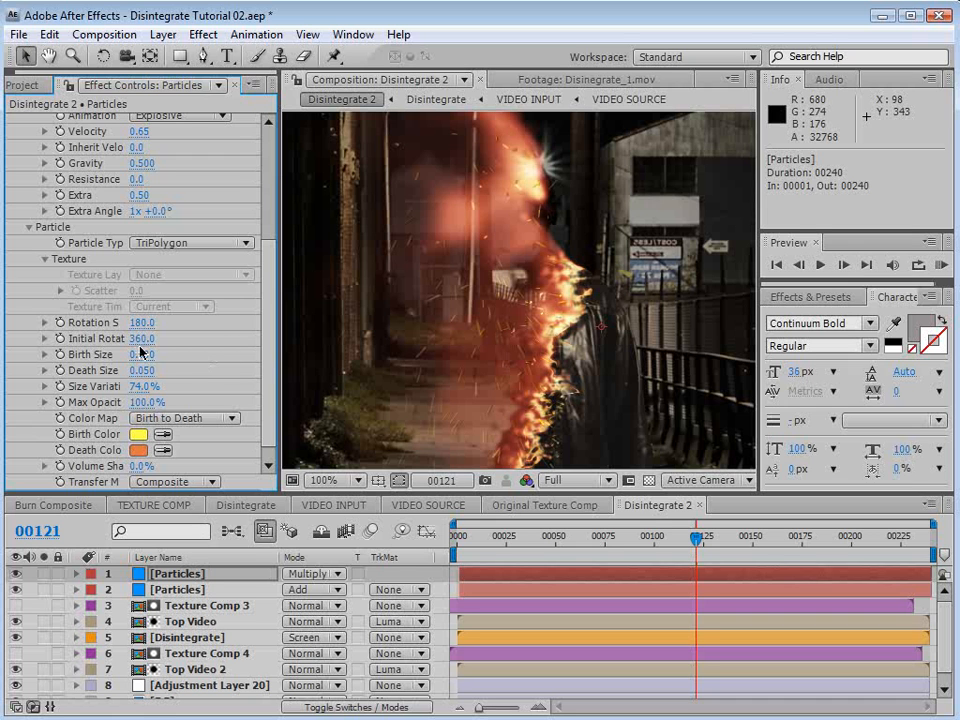
{"action": "left_click_drag", "start_coordinate": [144, 354], "coordinate": [160, 355]}
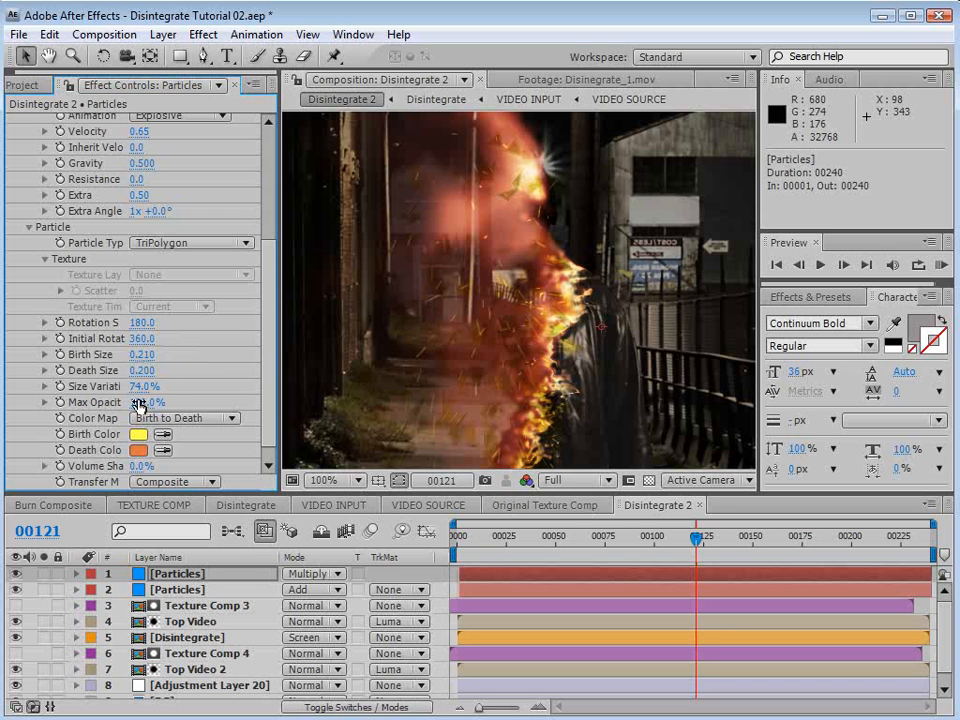
Try the Color Burn blending mode on the TriPolygon particle layer and inspect the enlarged composite.
{"action": "left_click", "coordinate": [338, 574]}
{"action": "left_click", "coordinate": [330, 596]}
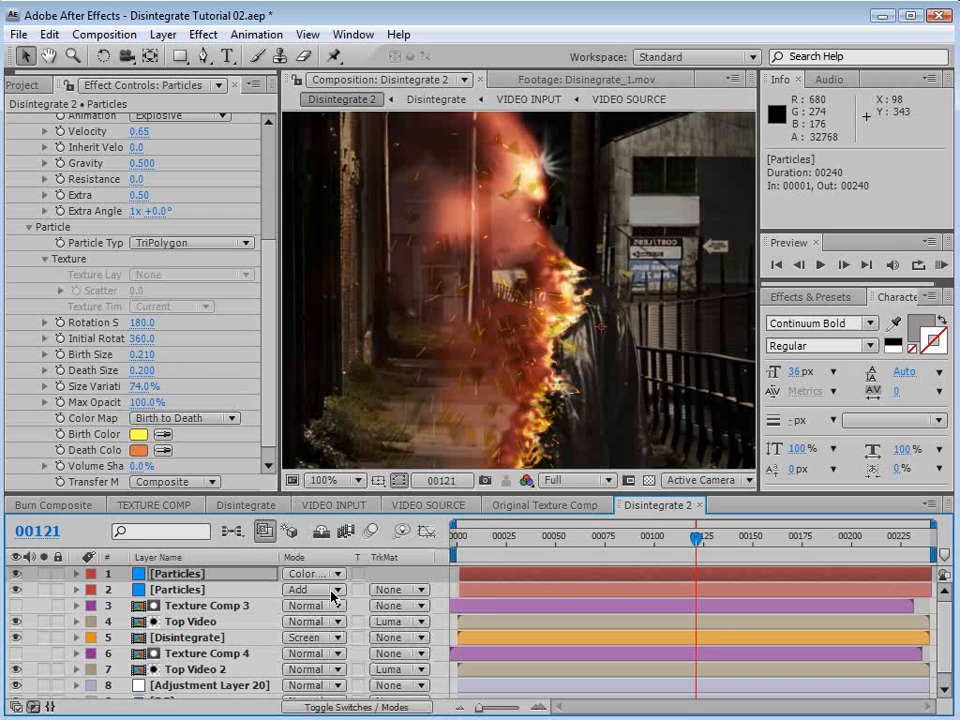
{"action": "key", "text": "grave"}
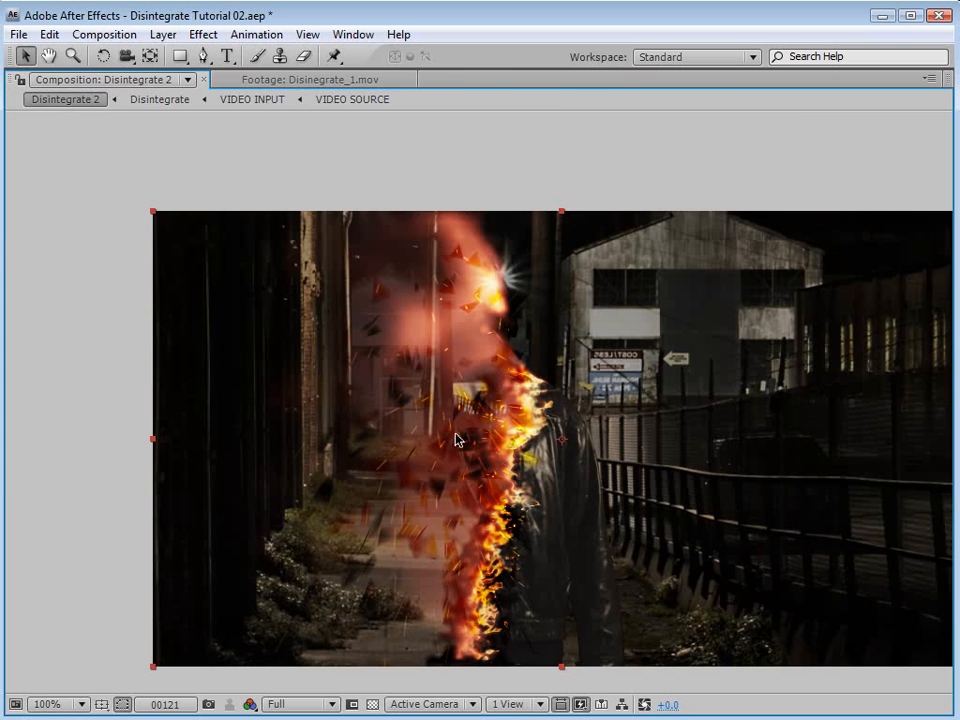
{"action": "key", "text": "grave"}
Slide the TriPolygon particle layer one frame earlier and shift its Birth Rate and Position X keyframes so the position sweep ends at frame 124.
{"action": "left_click_drag", "start_coordinate": [648, 578], "coordinate": [645, 583]}
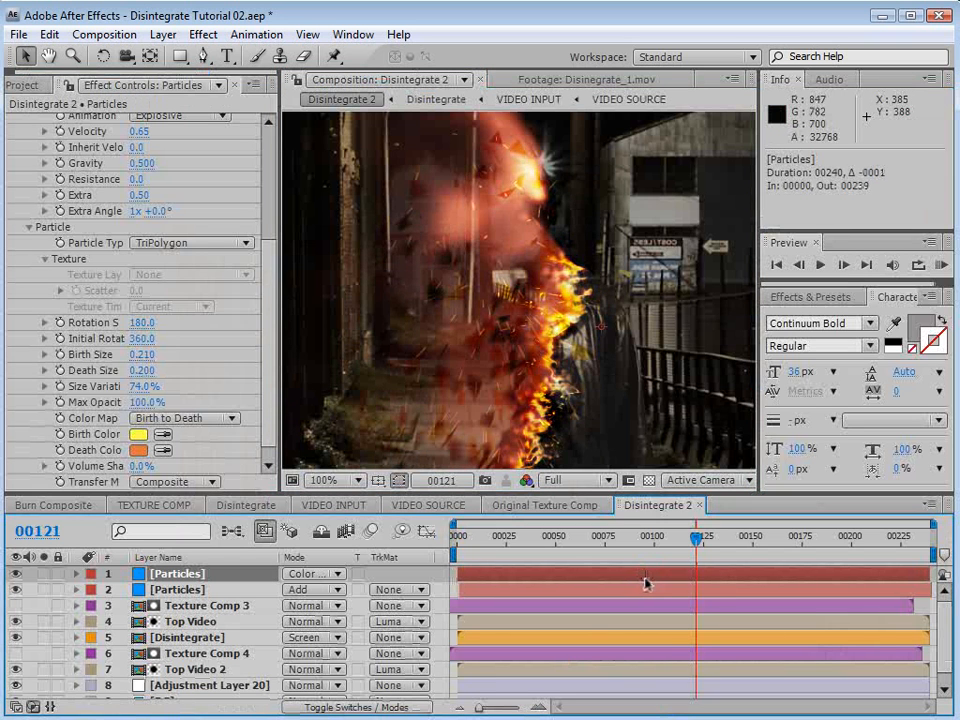
{"action": "key", "text": "u"}
{"action": "left_click", "coordinate": [705, 638]}
{"action": "left_click_drag", "start_coordinate": [705, 641], "coordinate": [698, 610]}
{"action": "mouse_move", "coordinate": [696, 538]}
{"action": "left_mouse_down"}
{"action": "mouse_move", "coordinate": [671, 540]}
{"action": "mouse_move", "coordinate": [711, 549]}
{"action": "mouse_move", "coordinate": [698, 550]}
{"action": "left_mouse_up"}
Set the TriPolygon particles' gravity to 0.720 and inherit velocity to 40.0.
{"action": "left_click_drag", "start_coordinate": [268, 341], "coordinate": [268, 325]}
{"action": "left_click_drag", "start_coordinate": [143, 206], "coordinate": [152, 200]}
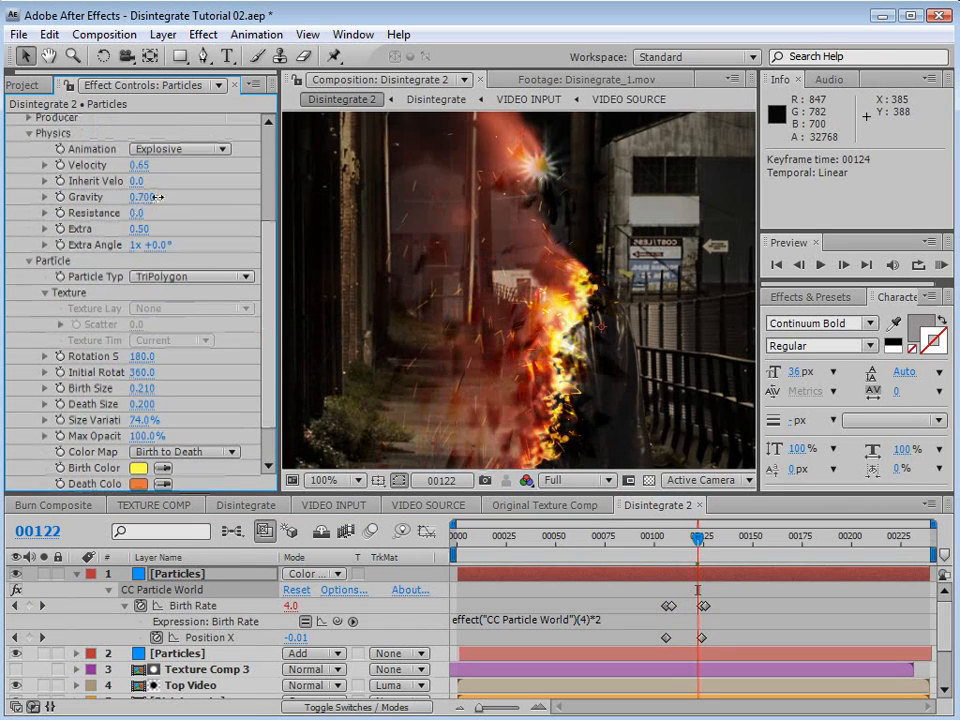
{"action": "mouse_move", "coordinate": [698, 547]}
{"action": "left_mouse_down"}
{"action": "mouse_move", "coordinate": [684, 547]}
{"action": "mouse_move", "coordinate": [703, 548]}
{"action": "mouse_move", "coordinate": [694, 547]}
{"action": "left_mouse_up"}
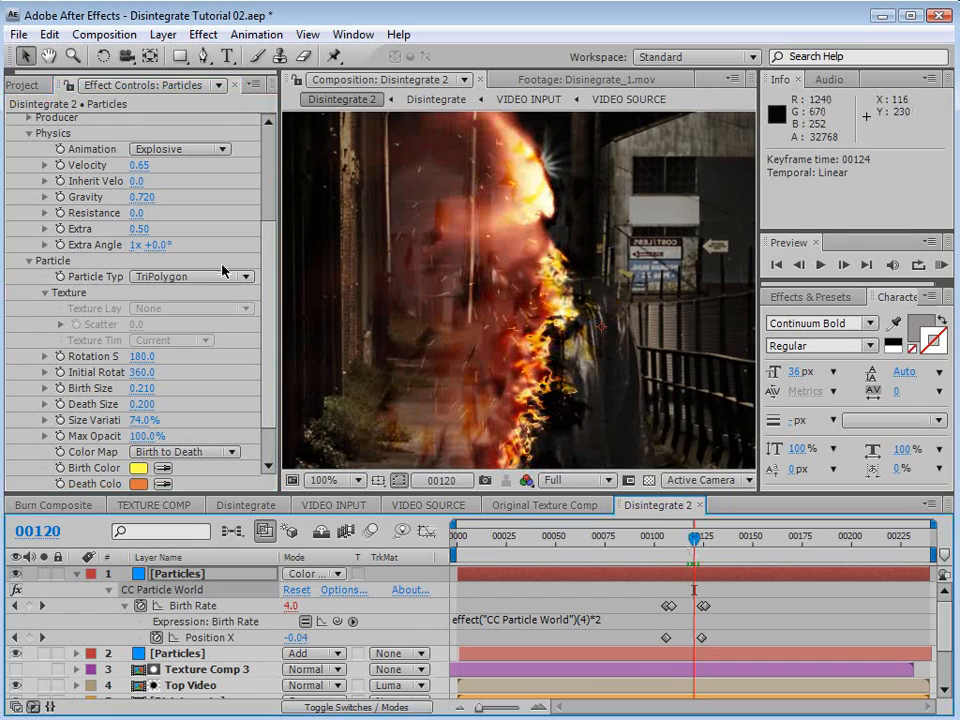
{"action": "left_click_drag", "start_coordinate": [133, 190], "coordinate": [175, 182]}
{"action": "mouse_move", "coordinate": [694, 547]}
{"action": "left_mouse_down"}
{"action": "mouse_move", "coordinate": [677, 547]}
{"action": "mouse_move", "coordinate": [712, 550]}
{"action": "mouse_move", "coordinate": [680, 548]}
{"action": "mouse_move", "coordinate": [698, 548]}
{"action": "left_mouse_up"}
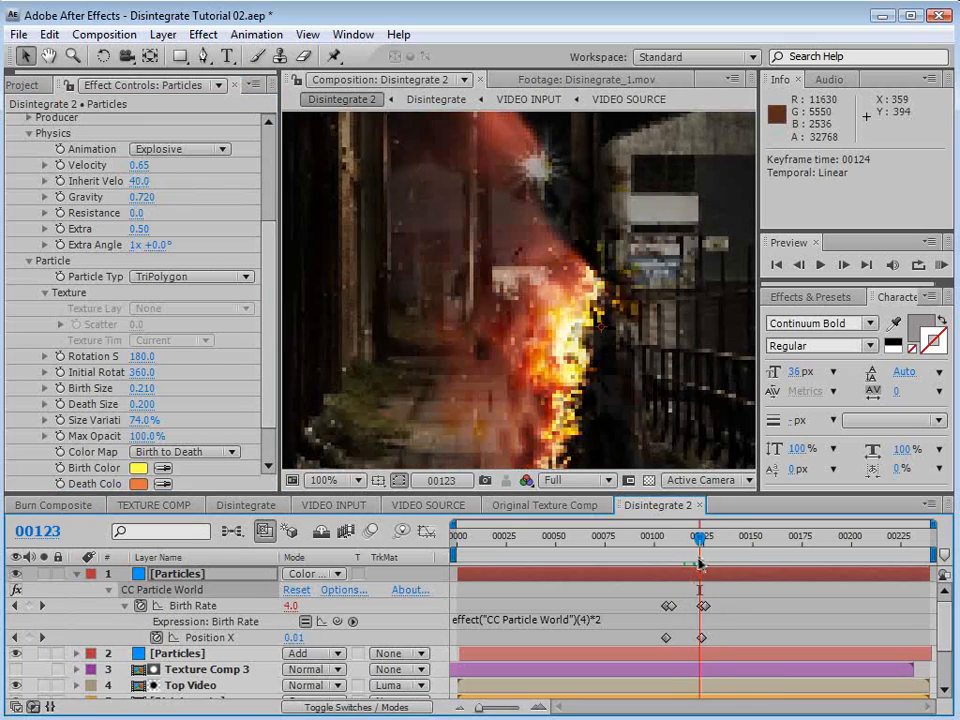
Cycle through the darkening blending modes for the TriPolygon particle layer, settle on Linear Burn, and check the result at frame 119.
{"action": "left_click", "coordinate": [312, 574]}
{"action": "left_click", "coordinate": [325, 594]}
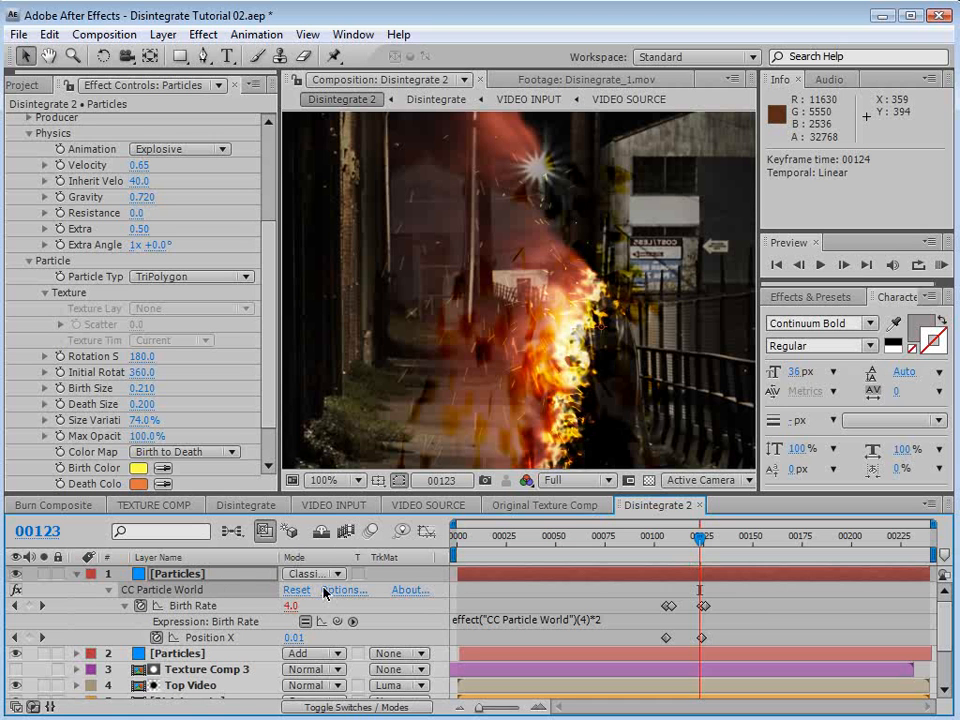
{"action": "key", "text": "shift+="}
{"action": "key", "text": "shift+="}
{"action": "key", "text": "shift+-"}
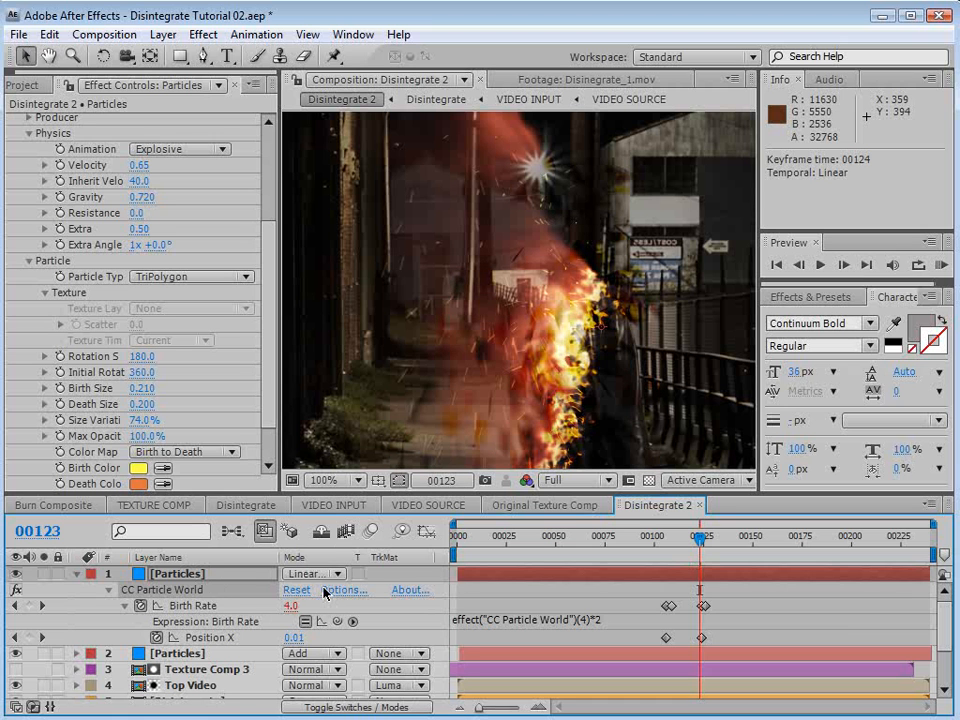
{"action": "left_click", "coordinate": [316, 578]}
{"action": "left_click", "coordinate": [383, 564]}
{"action": "mouse_move", "coordinate": [697, 543]}
{"action": "left_mouse_down"}
{"action": "mouse_move", "coordinate": [681, 540]}
{"action": "mouse_move", "coordinate": [691, 540]}
{"action": "left_mouse_up"}
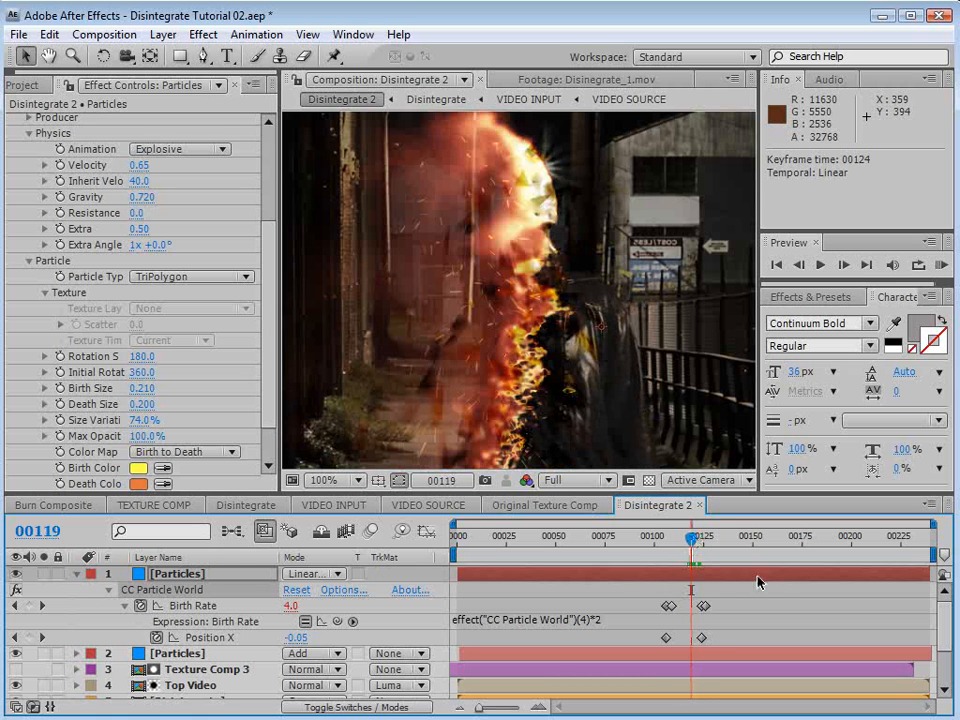
{"action": "left_click", "coordinate": [757, 586]}
{"action": "scroll", "coordinate": [585, 398], "scroll_direction": "down", "scroll_amount": 1}
{"action": "scroll", "coordinate": [553, 366], "scroll_direction": "up", "scroll_amount": 1}
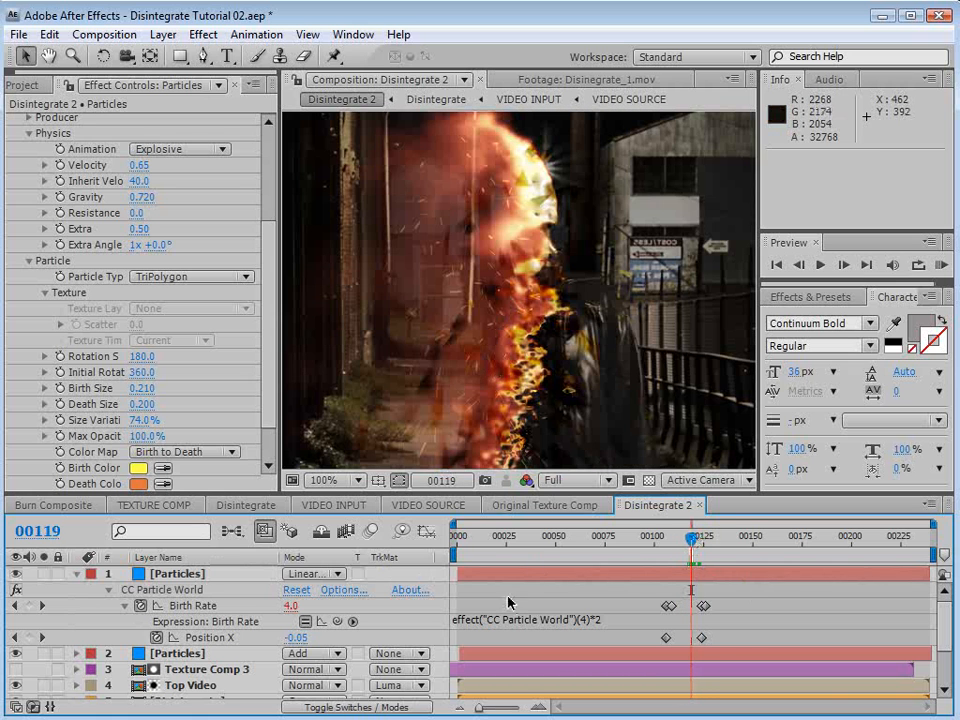
Slide the TriPolygon particle layer four frames later and set its blending mode to Normal.
{"action": "left_click", "coordinate": [77, 575]}
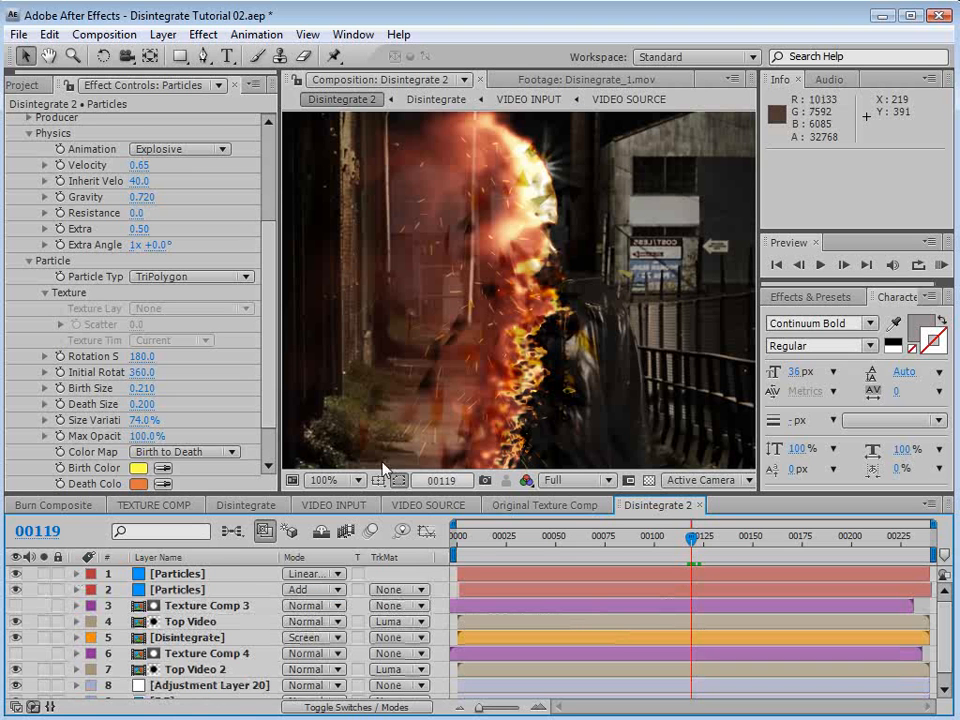
{"action": "left_click", "coordinate": [603, 471]}
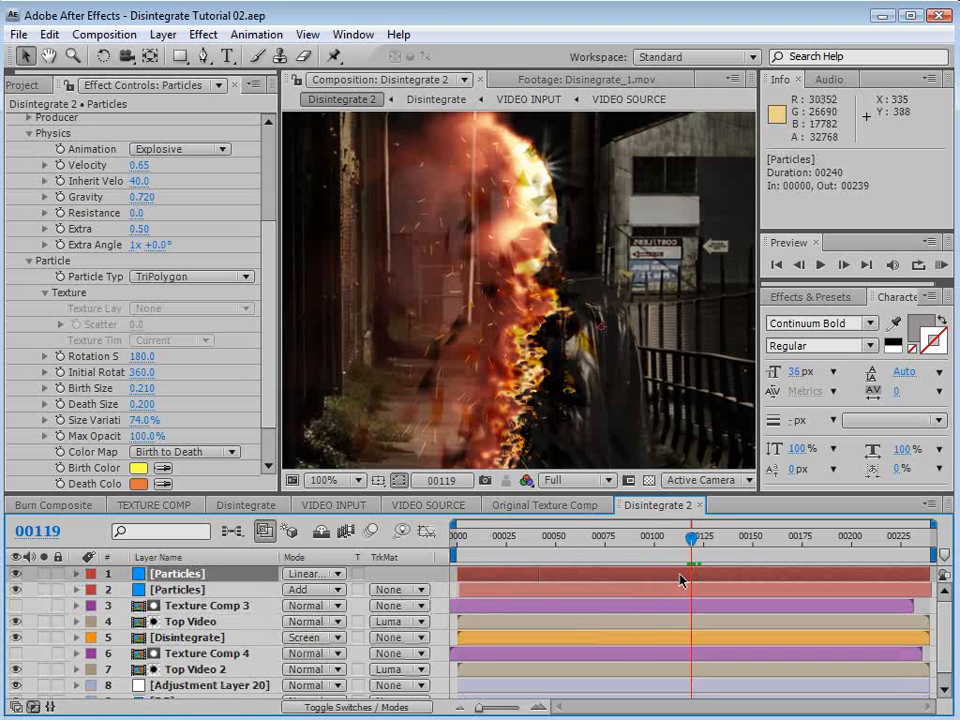
{"action": "left_click_drag", "start_coordinate": [684, 580], "coordinate": [692, 580]}
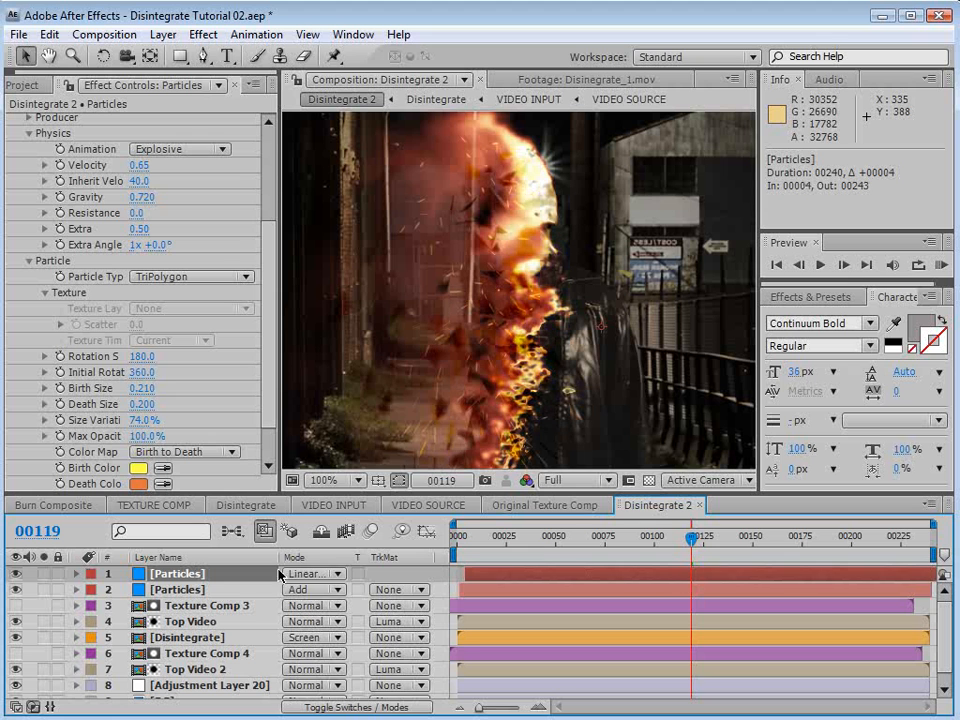
{"action": "left_click", "coordinate": [310, 573]}
{"action": "left_click", "coordinate": [331, 424]}
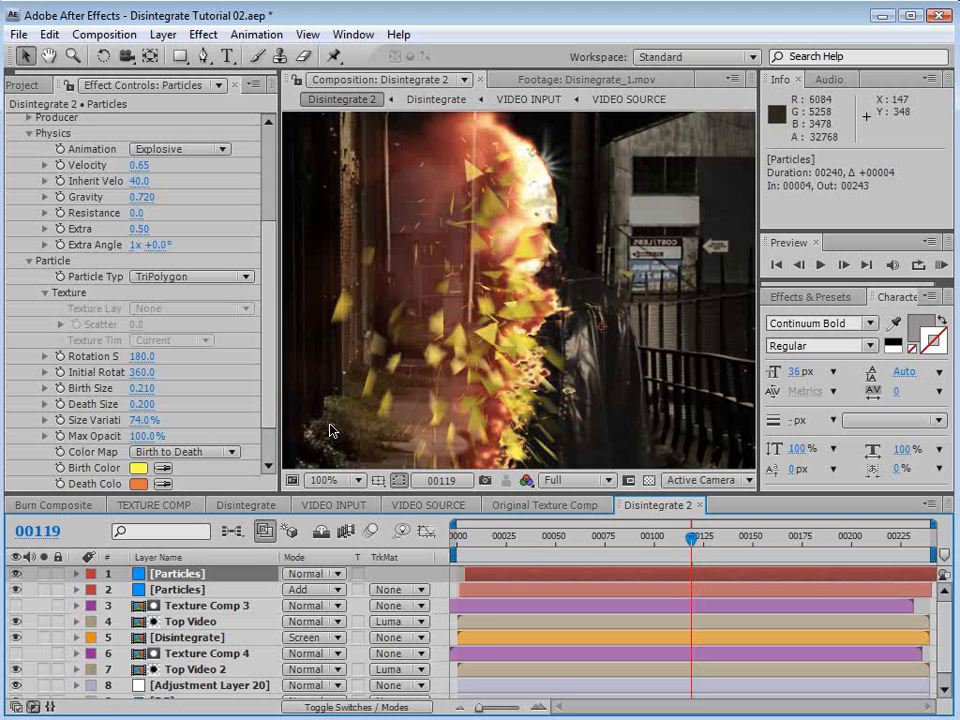
Set both the birth color and the death color of the TriPolygon particles to black.
{"action": "scroll", "coordinate": [257, 439], "scroll_direction": "down", "scroll_amount": 3}
{"action": "left_click", "coordinate": [138, 418]}
{"action": "left_click_drag", "start_coordinate": [426, 557], "coordinate": [424, 612]}
{"action": "left_click", "coordinate": [674, 372]}
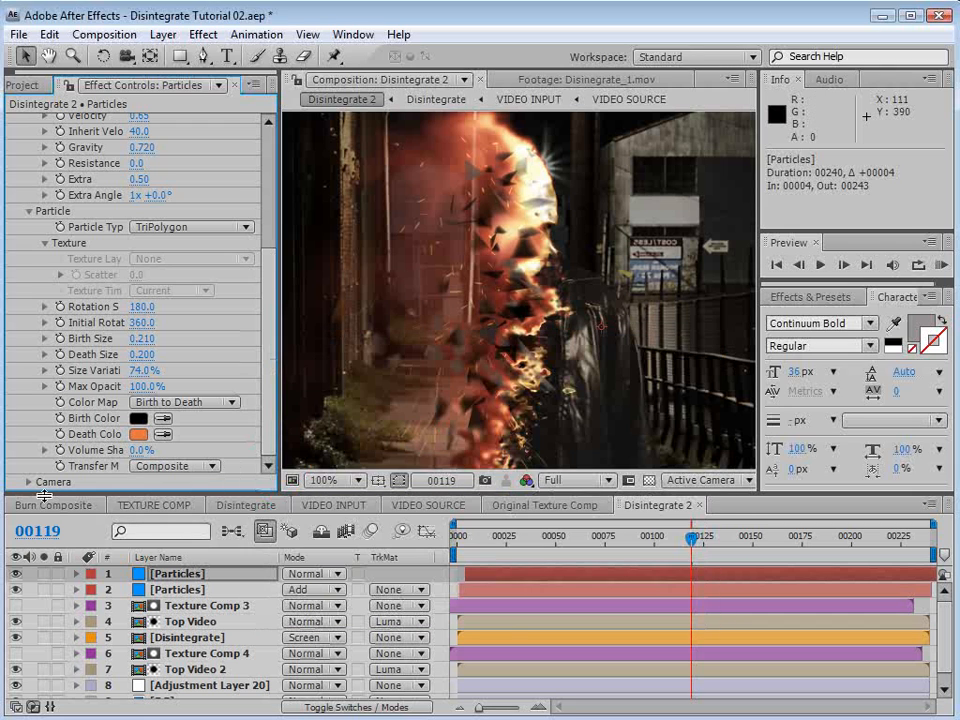
{"action": "left_click", "coordinate": [139, 435]}
{"action": "left_click_drag", "start_coordinate": [435, 396], "coordinate": [601, 363]}
{"action": "left_click_drag", "start_coordinate": [352, 619], "coordinate": [456, 715]}
{"action": "left_click", "coordinate": [615, 521]}
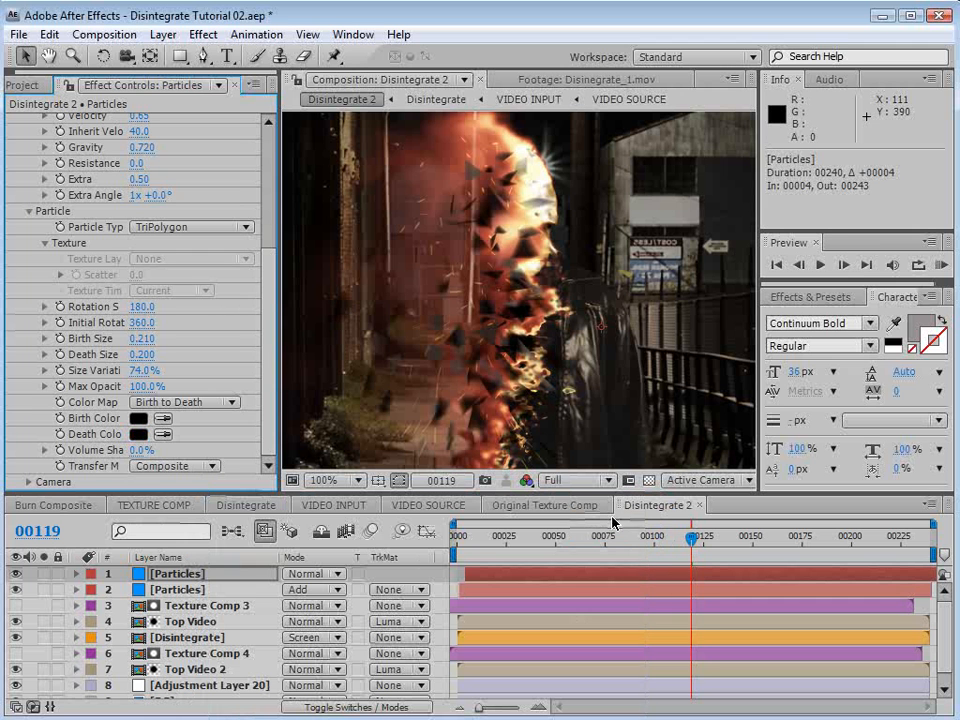
Set the TriPolygon particles' velocity to 0.92, gravity to 0.840 and birth size to 0.050.
{"action": "mouse_move", "coordinate": [690, 538]}
{"action": "left_mouse_down"}
{"action": "mouse_move", "coordinate": [664, 540]}
{"action": "mouse_move", "coordinate": [686, 540]}
{"action": "left_mouse_up"}
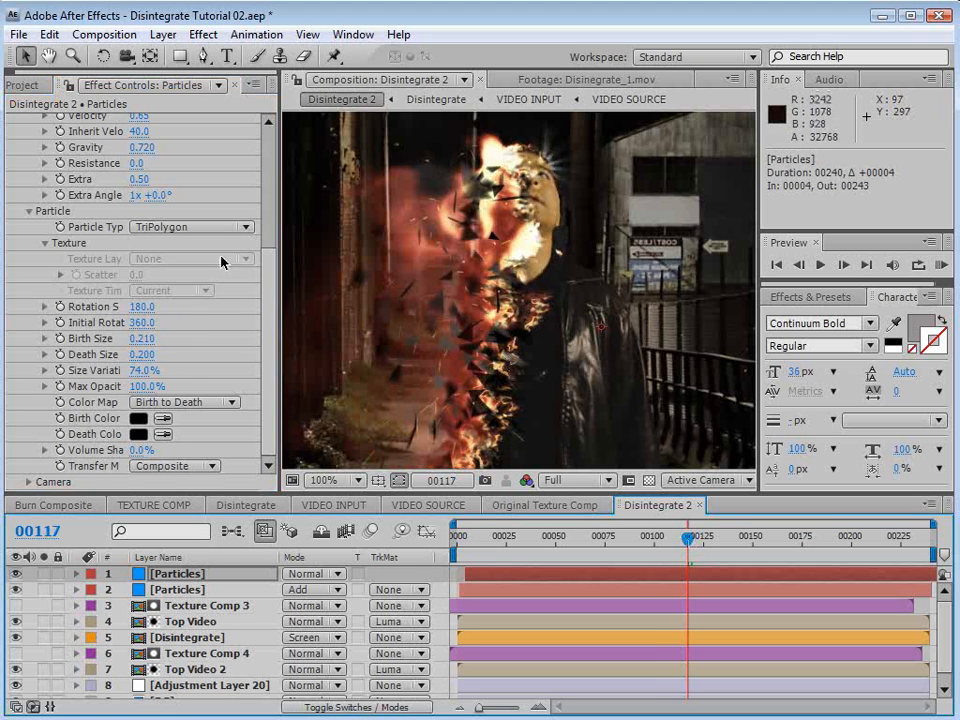
{"action": "scroll", "coordinate": [210, 179], "scroll_direction": "up", "scroll_amount": 5}
{"action": "left_click_drag", "start_coordinate": [146, 223], "coordinate": [148, 256]}
{"action": "scroll", "coordinate": [260, 322], "scroll_direction": "down", "scroll_amount": 3}
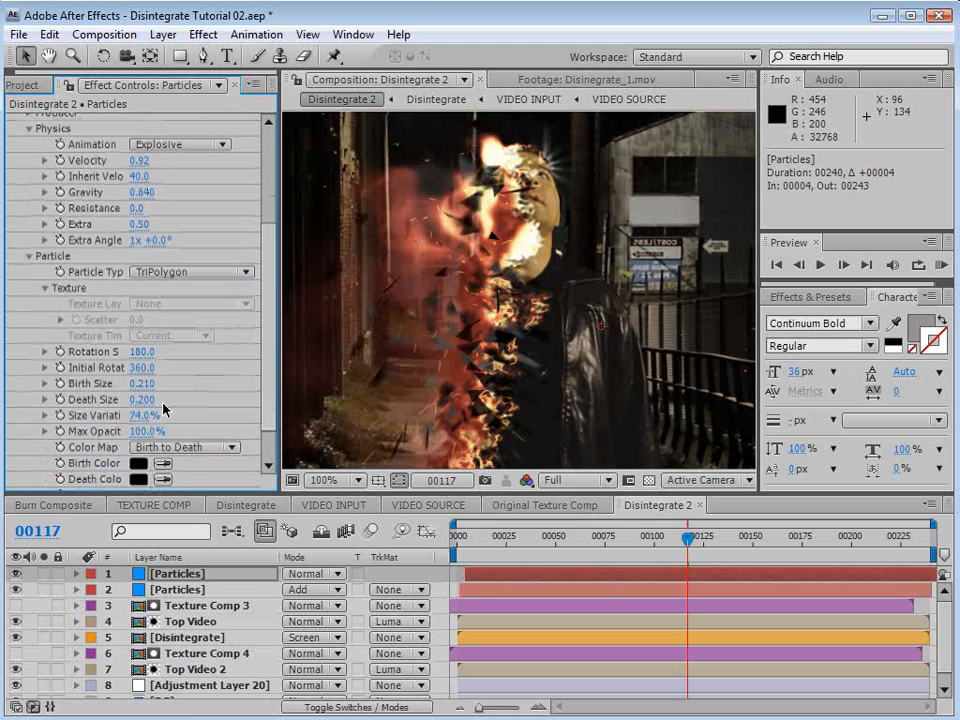
{"action": "left_click_drag", "start_coordinate": [140, 384], "coordinate": [132, 386]}
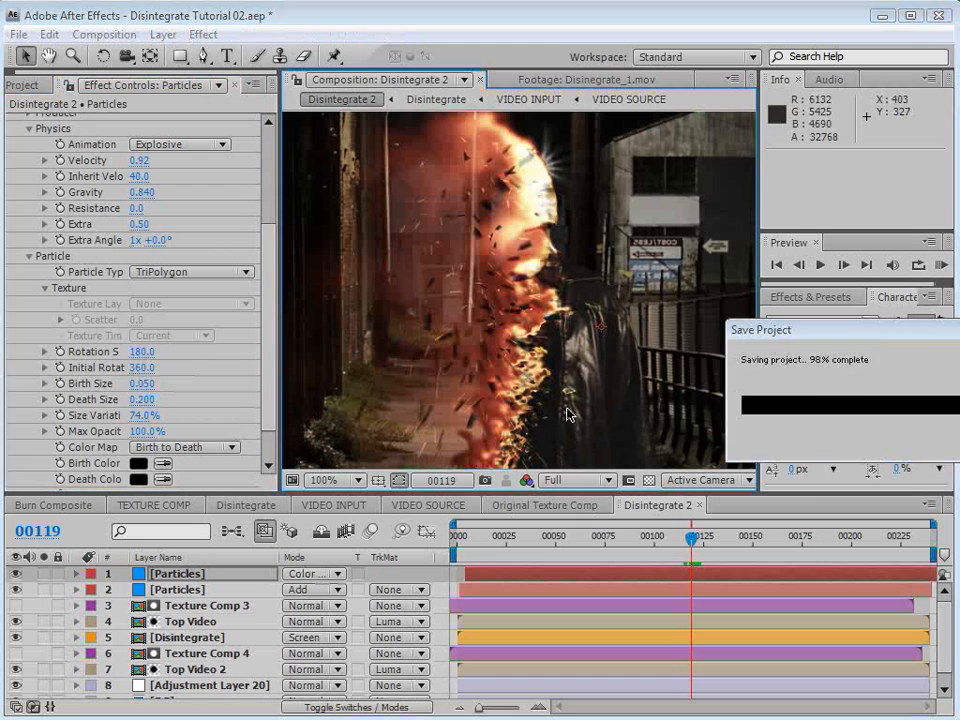
Duplicate the TriPolygon particle layer, naming the lower copy Chunks and the upper copy Smoke.
{"action": "left_click", "coordinate": [172, 573]}
{"action": "key", "text": "ctrl+d"}
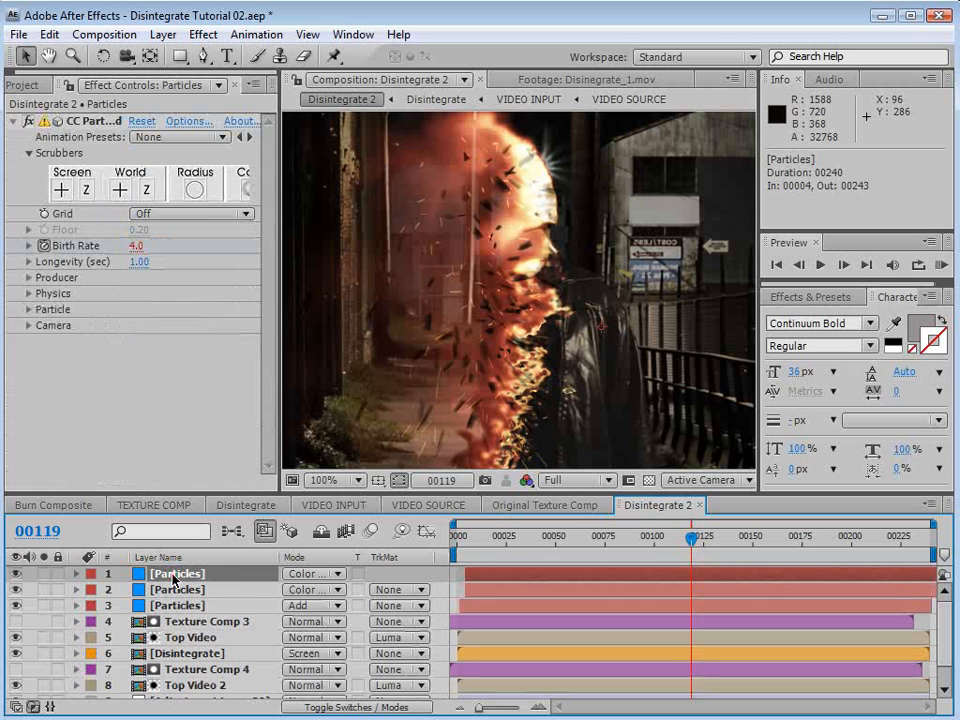
{"action": "left_click", "coordinate": [178, 590]}
{"action": "key", "text": "Return"}
{"action": "type", "text": "C"}
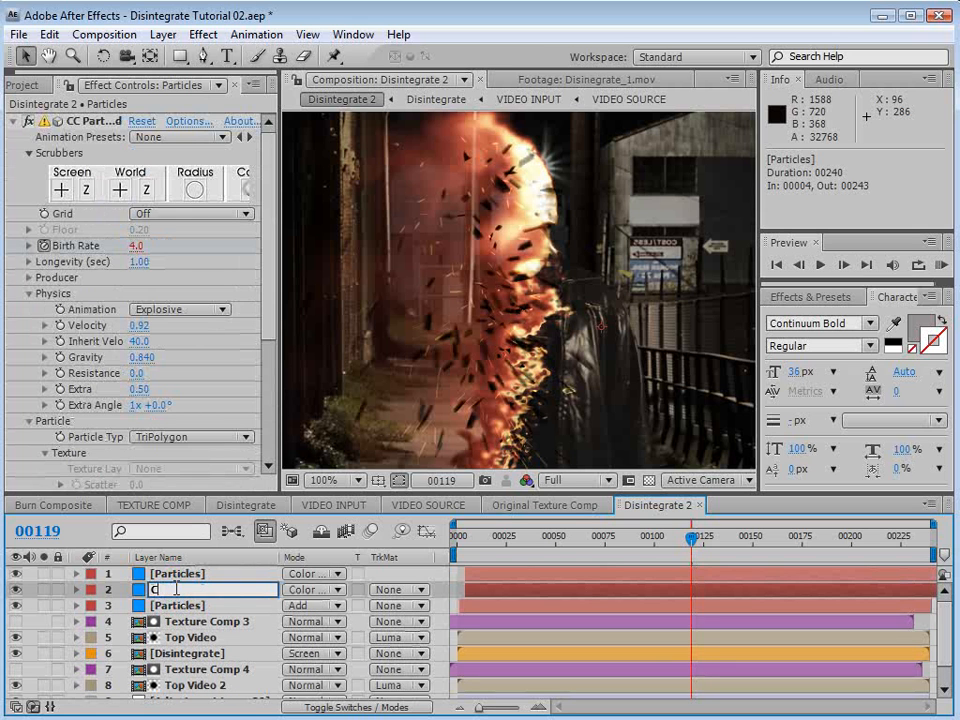
{"action": "type", "text": "hunks"}
{"action": "key", "text": "Return"}
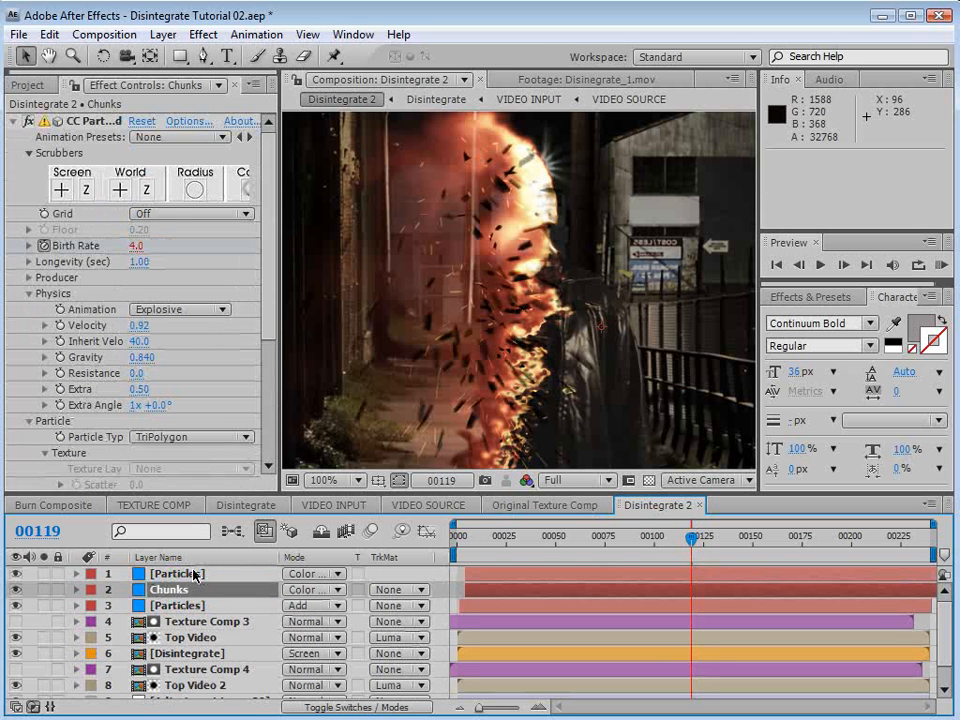
{"action": "left_click", "coordinate": [194, 575]}
{"action": "key", "text": "Return"}
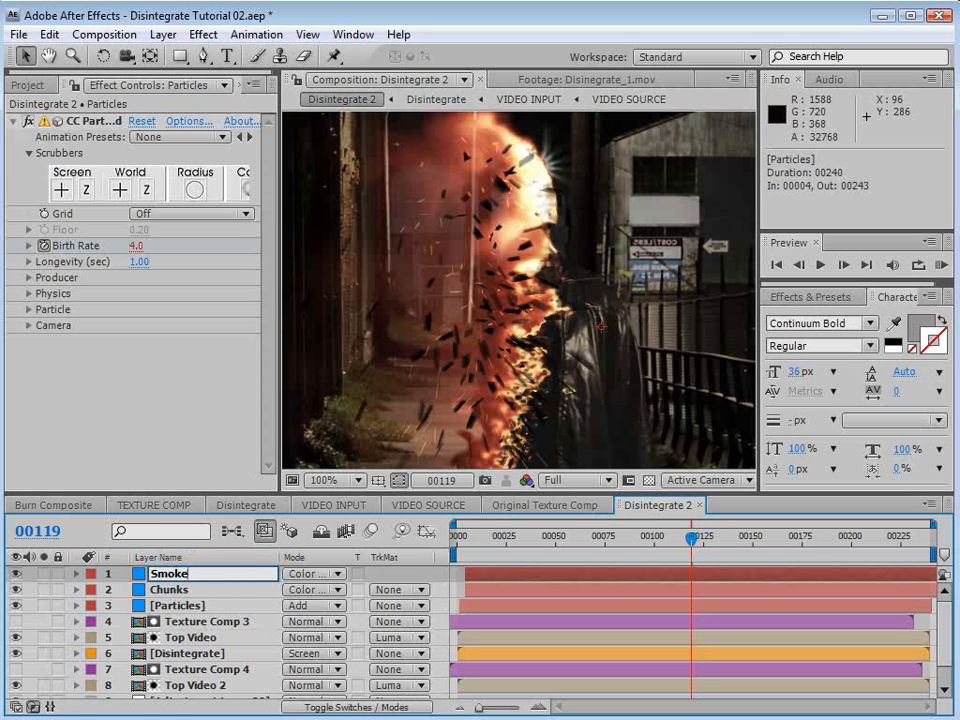
{"action": "key", "text": "Return"}
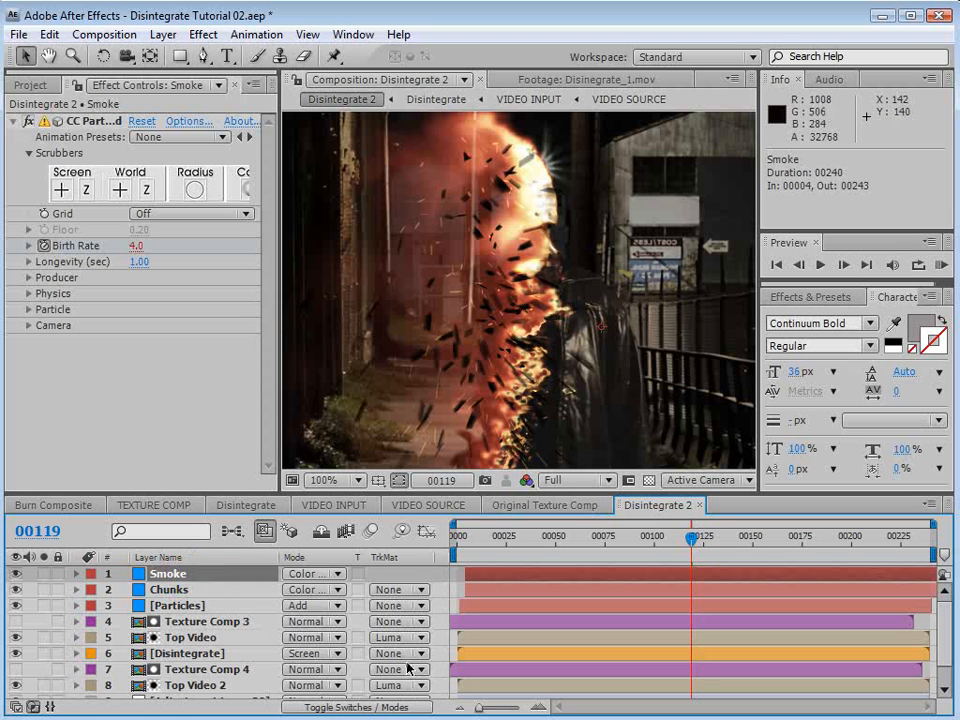
Change the Smoke layer's particle type to Faded Sphere.
{"action": "left_click", "coordinate": [28, 310]}
{"action": "left_click", "coordinate": [190, 292]}
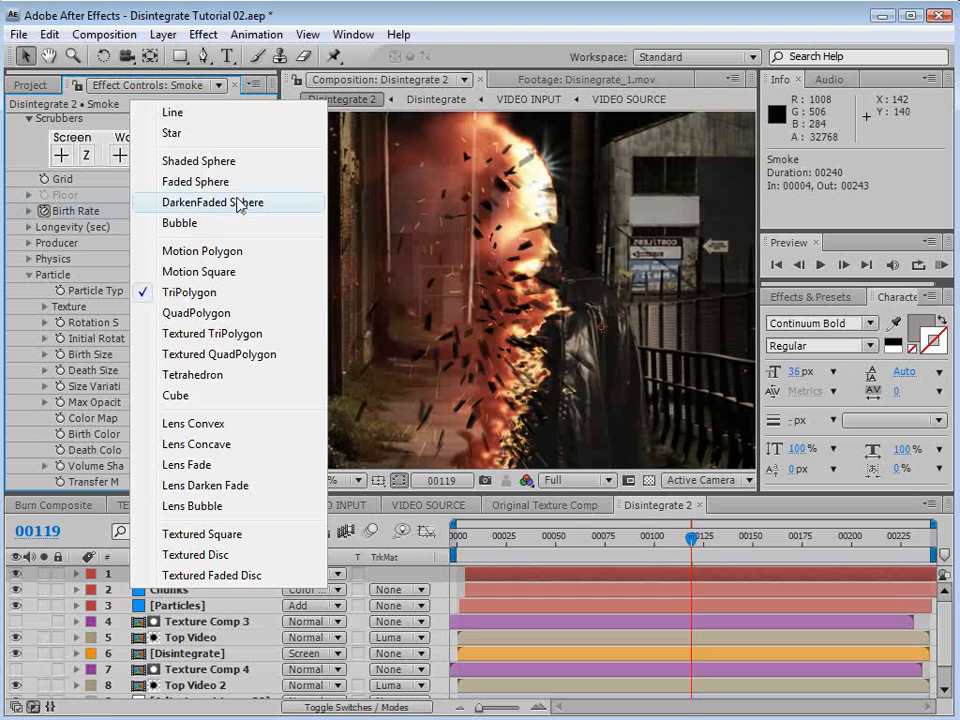
{"action": "left_click", "coordinate": [255, 190]}
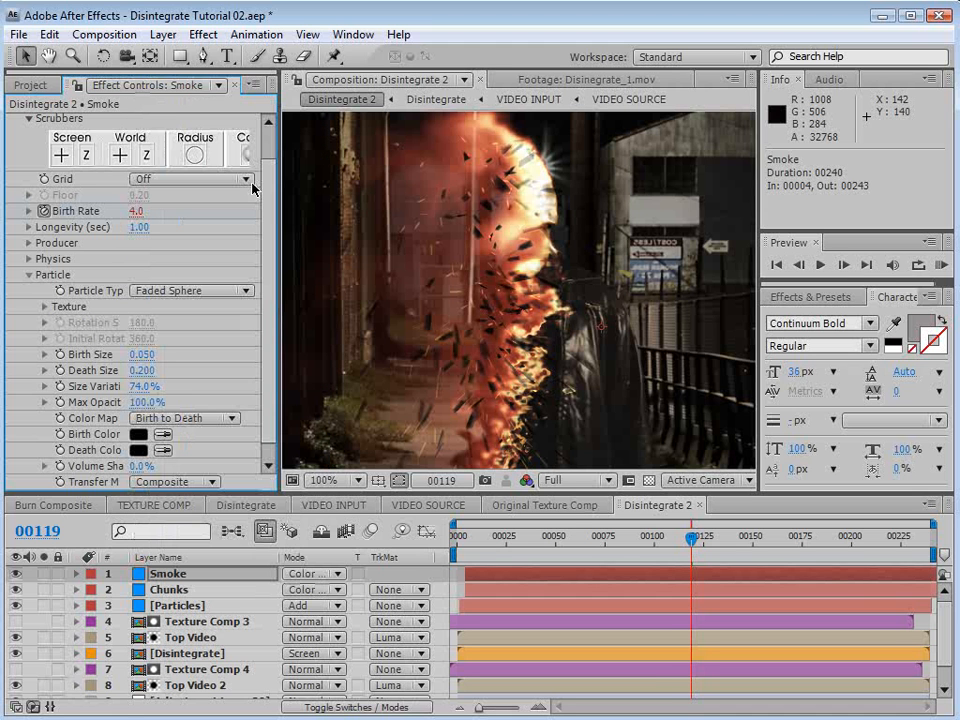
Give the Smoke particles a pale pinkish-gray birth color and light gray death color, and set the layer's blending mode to Screen.
{"action": "left_click", "coordinate": [136, 438]}
{"action": "left_click", "coordinate": [236, 578]}
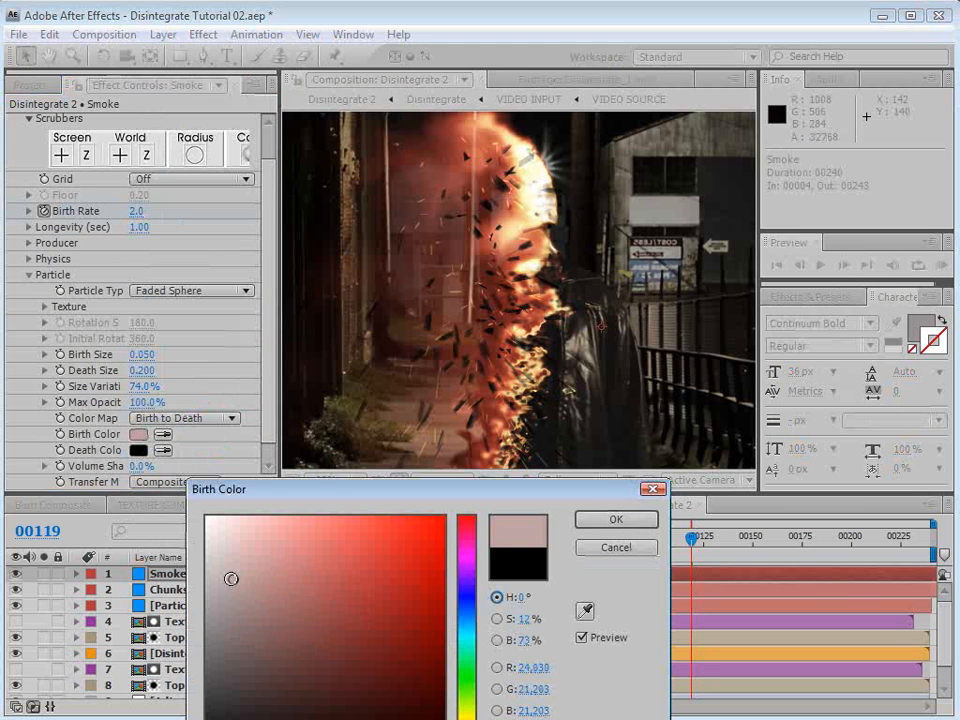
{"action": "left_click", "coordinate": [615, 519]}
{"action": "left_click", "coordinate": [136, 451]}
{"action": "left_click", "coordinate": [210, 578]}
{"action": "left_click", "coordinate": [613, 519]}
{"action": "left_click", "coordinate": [318, 574]}
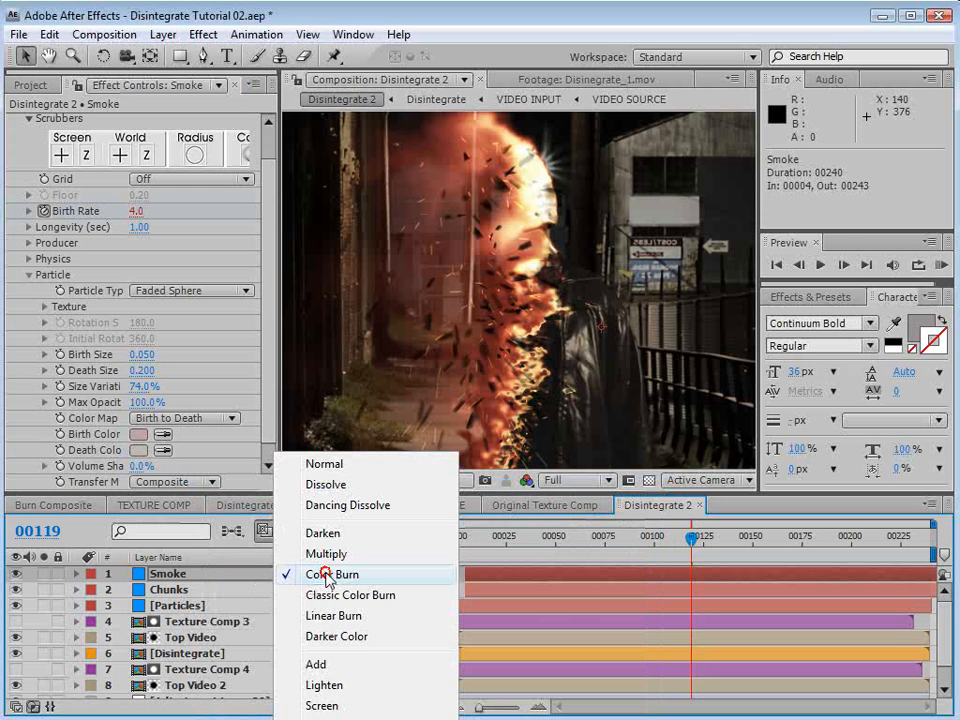
{"action": "left_click", "coordinate": [322, 704]}
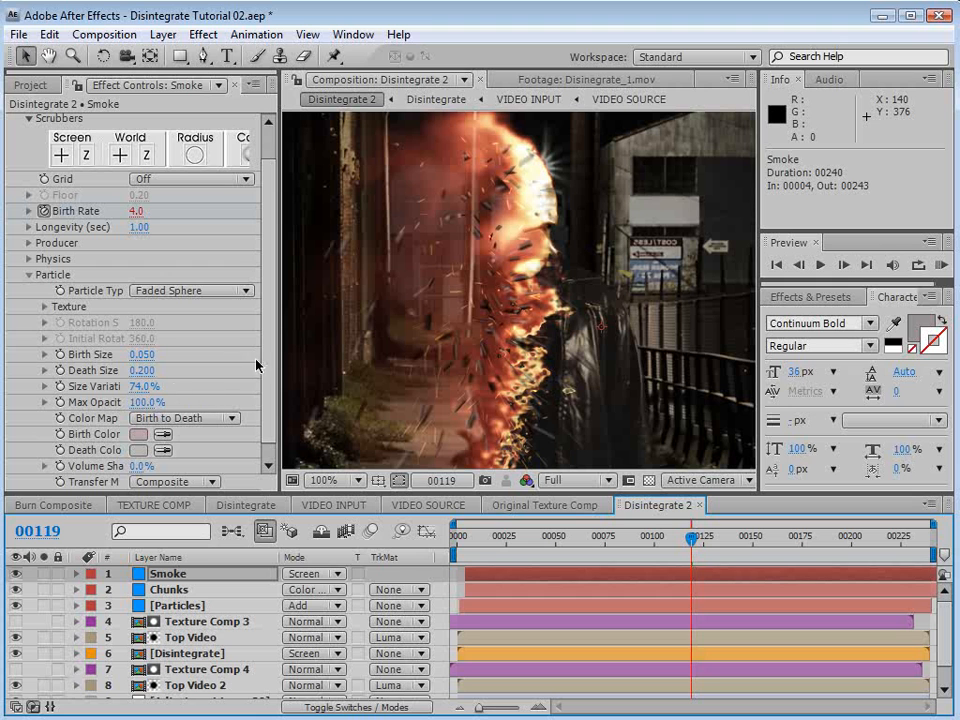
Set the Smoke particles' death size to 2.190, velocity to 0.39 and gravity to -1.140.
{"action": "scroll", "coordinate": [252, 348], "scroll_direction": "down", "scroll_amount": 2}
{"action": "left_click_drag", "start_coordinate": [165, 354], "coordinate": [172, 352]}
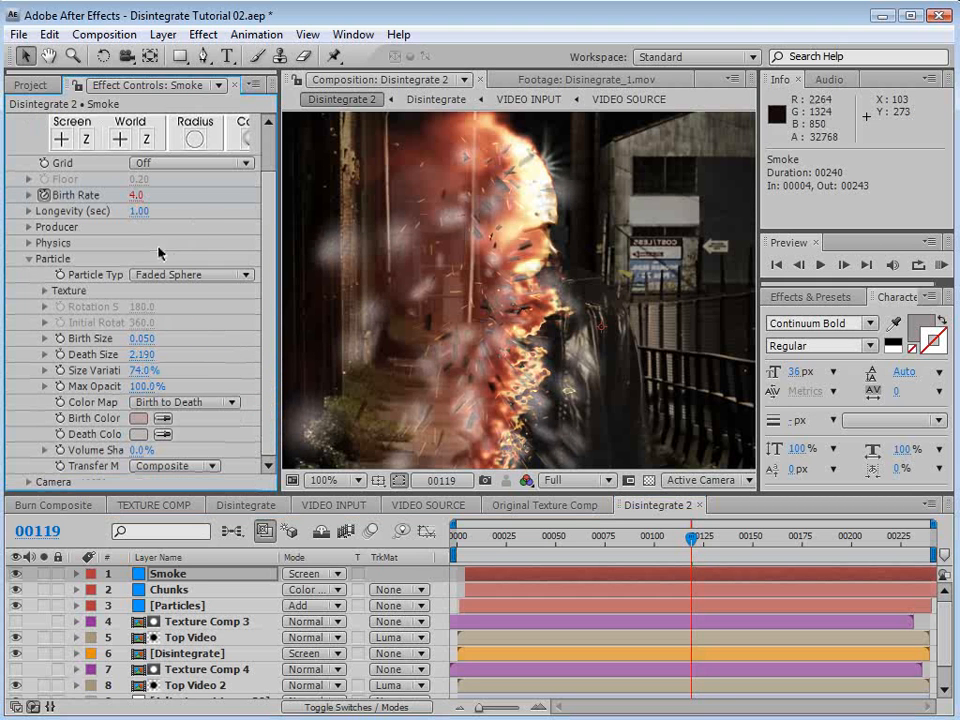
{"action": "left_click", "coordinate": [29, 227]}
{"action": "left_click", "coordinate": [29, 338]}
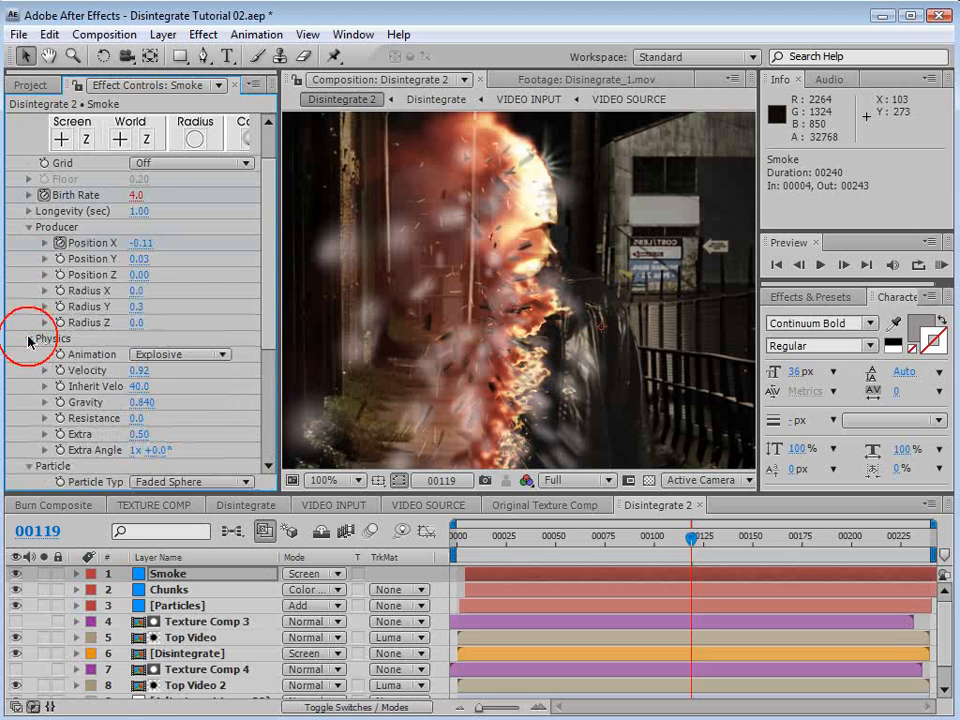
{"action": "scroll", "coordinate": [171, 349], "scroll_direction": "down", "scroll_amount": 5}
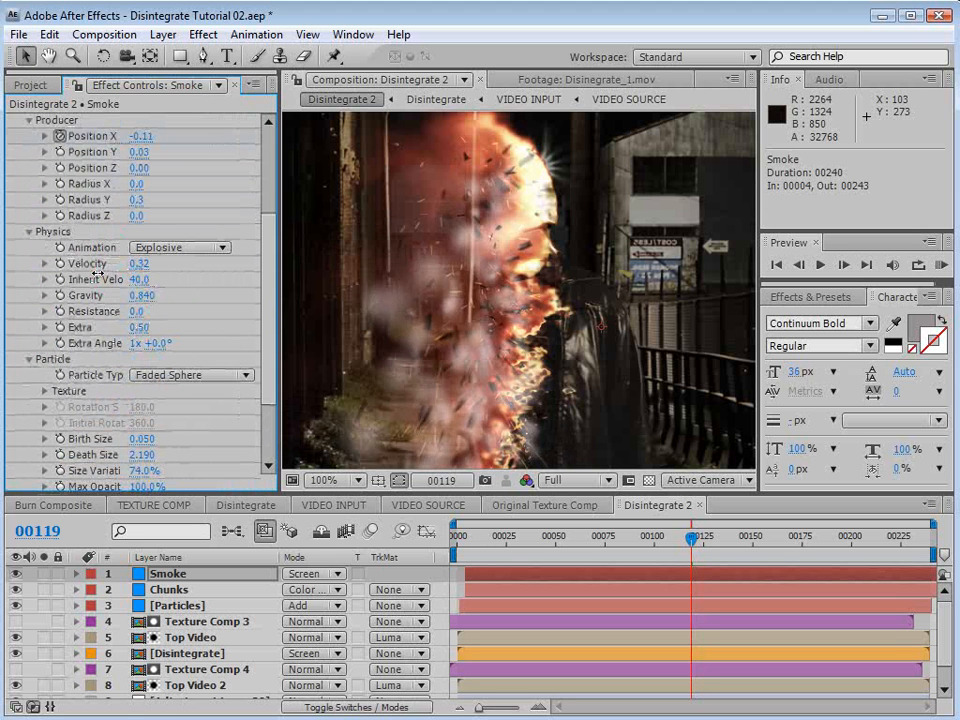
{"action": "left_click_drag", "start_coordinate": [141, 295], "coordinate": [16, 327]}
{"action": "mouse_move", "coordinate": [146, 298]}
{"action": "left_mouse_down"}
{"action": "mouse_move", "coordinate": [120, 299]}
{"action": "mouse_move", "coordinate": [131, 299]}
{"action": "left_mouse_up"}
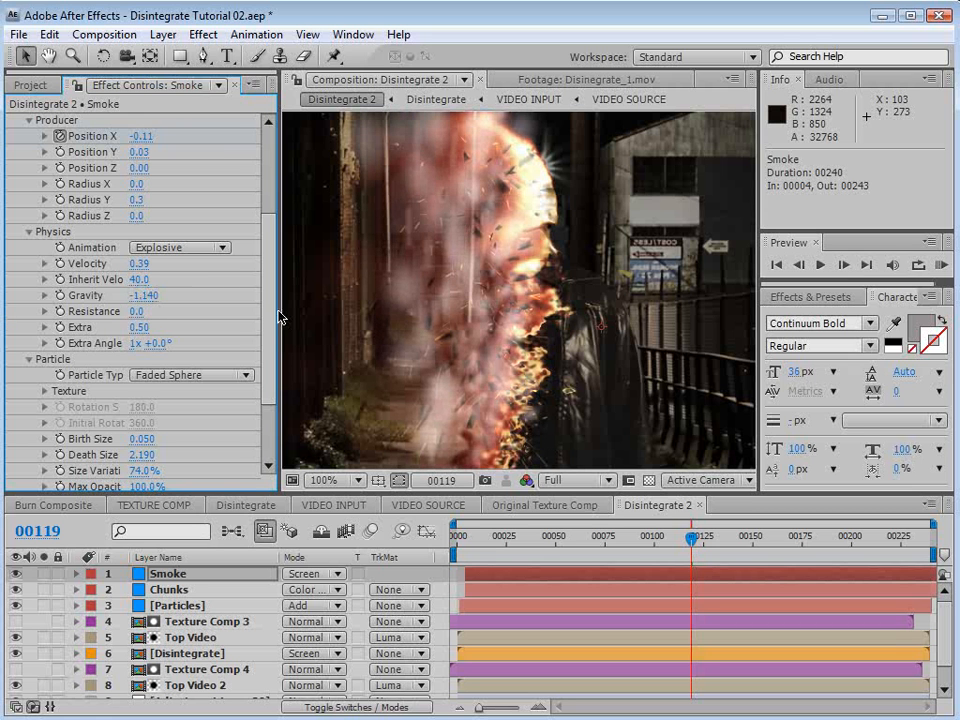
Set the Smoke particles' transfer mode to Screen, birth size to 0.360 and death size to 3.250.
{"action": "left_click_drag", "start_coordinate": [267, 325], "coordinate": [267, 376]}
{"action": "left_click_drag", "start_coordinate": [143, 338], "coordinate": [193, 354]}
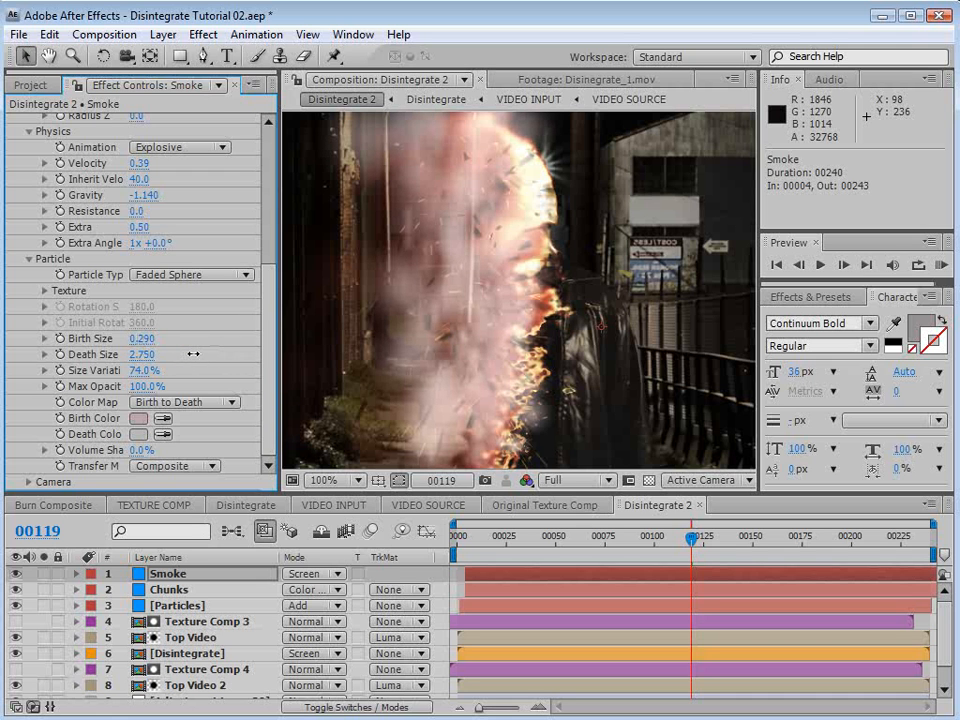
{"action": "left_click", "coordinate": [170, 465]}
{"action": "left_click", "coordinate": [182, 491]}
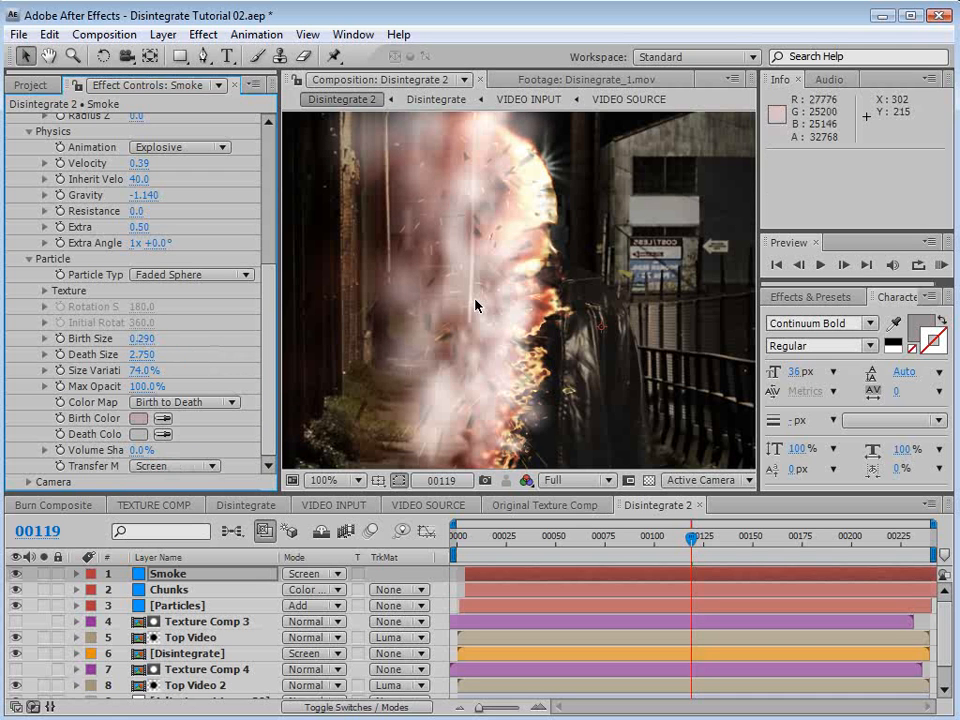
{"action": "left_click_drag", "start_coordinate": [146, 355], "coordinate": [236, 359]}
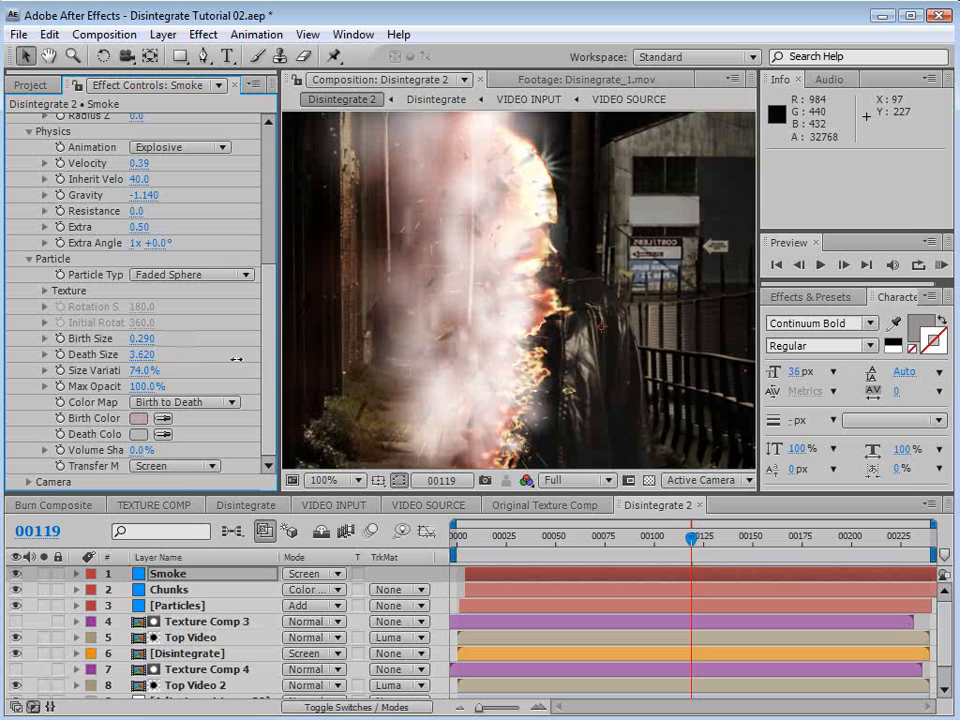
{"action": "left_click_drag", "start_coordinate": [146, 340], "coordinate": [111, 356]}
Reshape the Smoke effect's opacity map so particles fade in gradually after birth and fade out toward death.
{"action": "left_click_drag", "start_coordinate": [270, 378], "coordinate": [272, 197]}
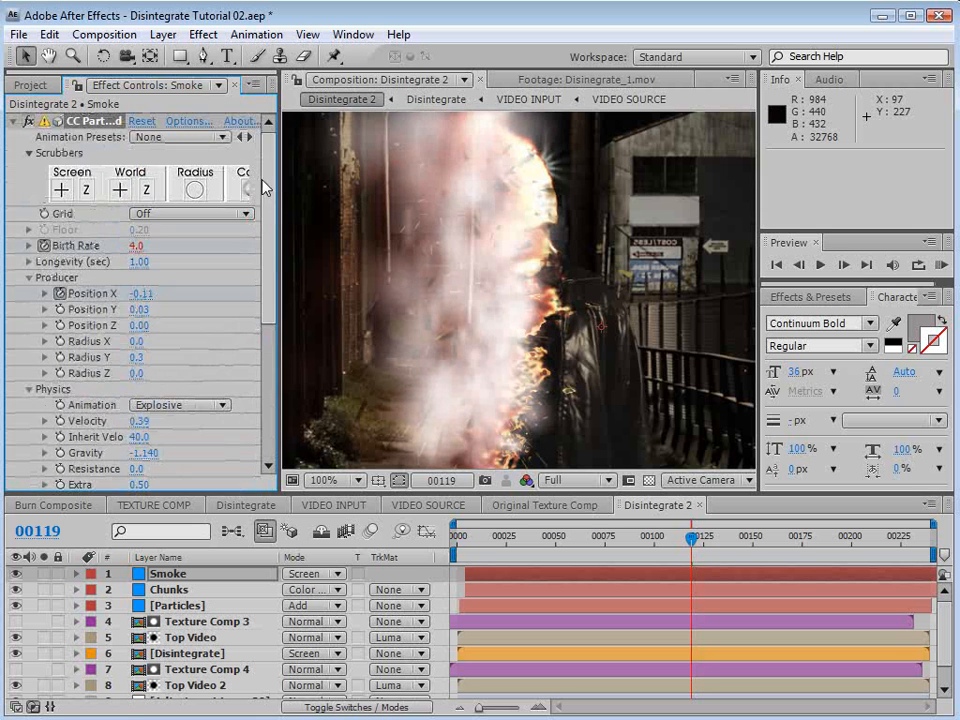
{"action": "left_click_drag", "start_coordinate": [628, 314], "coordinate": [481, 218]}
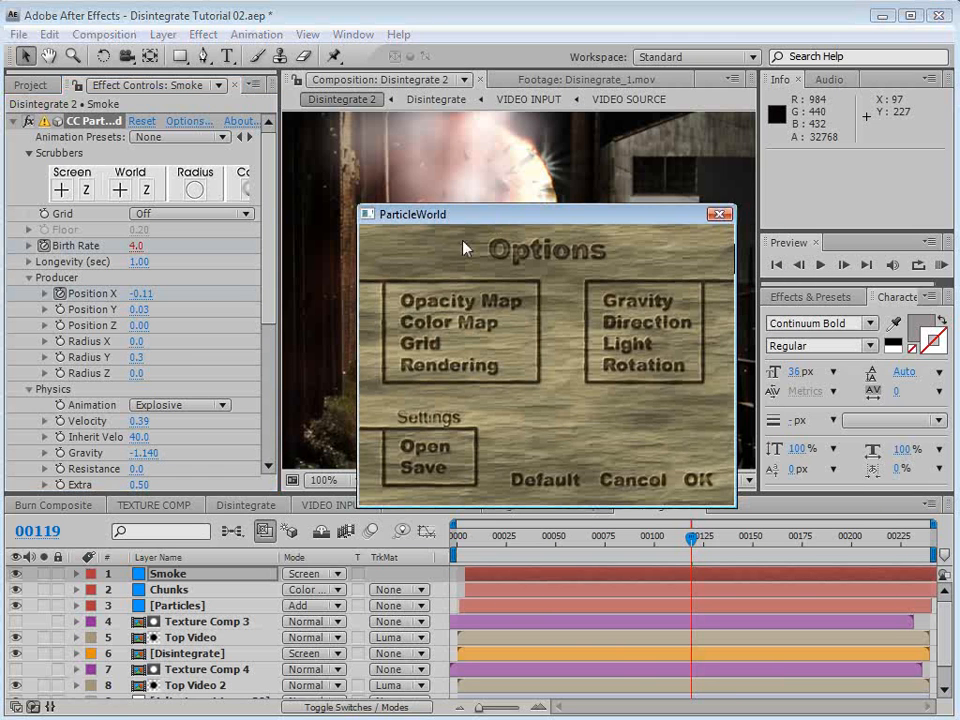
{"action": "left_click", "coordinate": [489, 308]}
{"action": "mouse_move", "coordinate": [463, 290]}
{"action": "left_mouse_down"}
{"action": "mouse_move", "coordinate": [407, 392]}
{"action": "mouse_move", "coordinate": [459, 316]}
{"action": "left_mouse_up"}
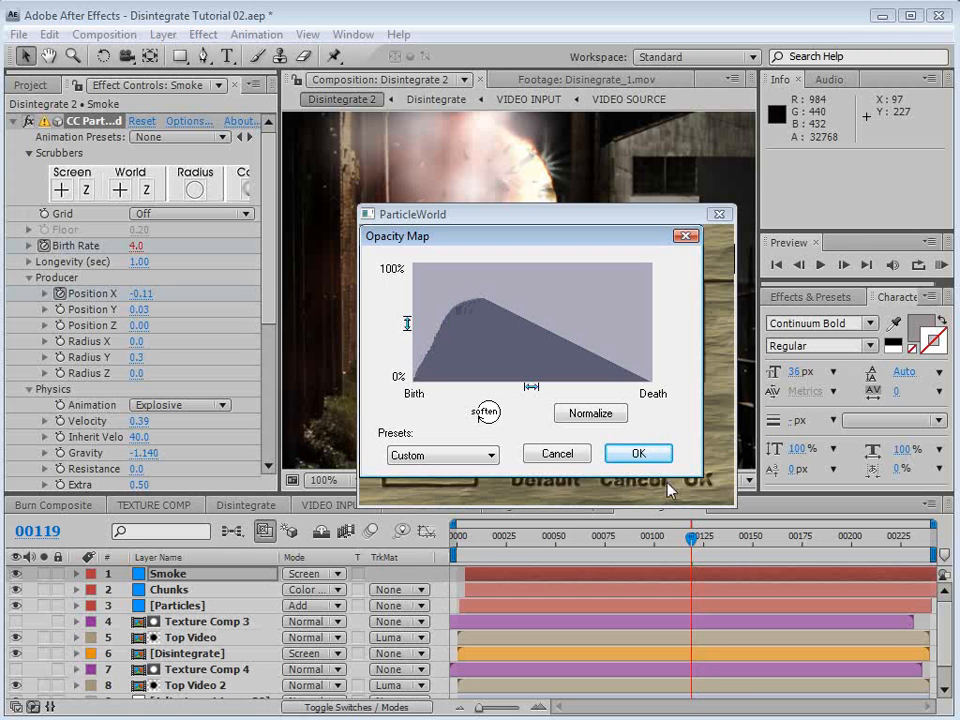
{"action": "left_click", "coordinate": [639, 453]}
{"action": "left_click", "coordinate": [698, 481]}
Check the smoke around frame 121 and lower the Smoke particles' max opacity to 27%.
{"action": "left_click_drag", "start_coordinate": [638, 540], "coordinate": [696, 543]}
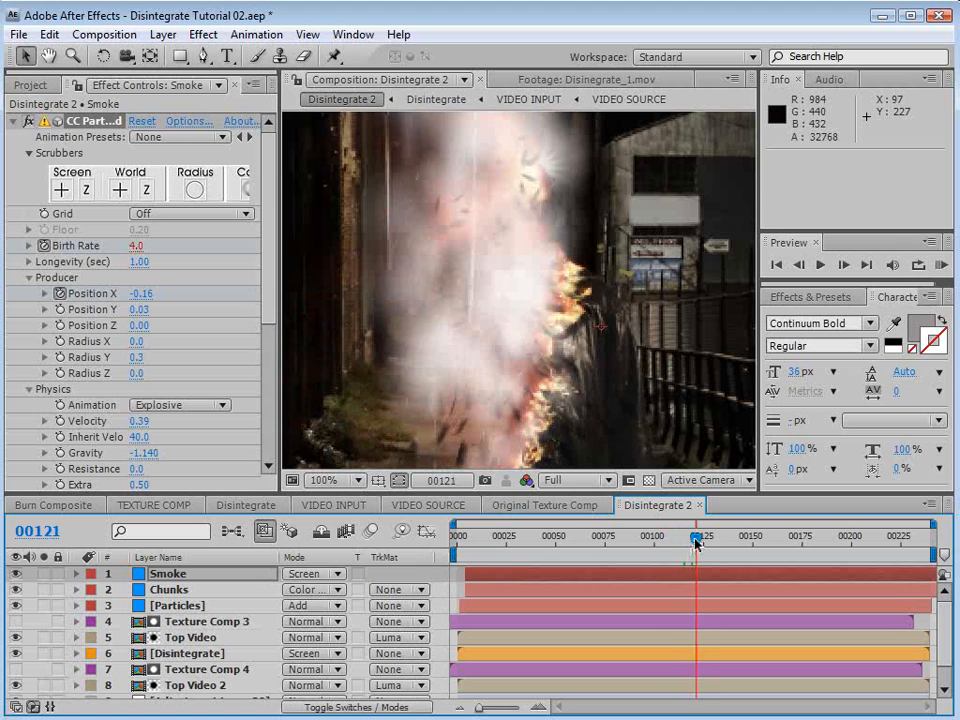
{"action": "left_click_drag", "start_coordinate": [270, 268], "coordinate": [261, 340]}
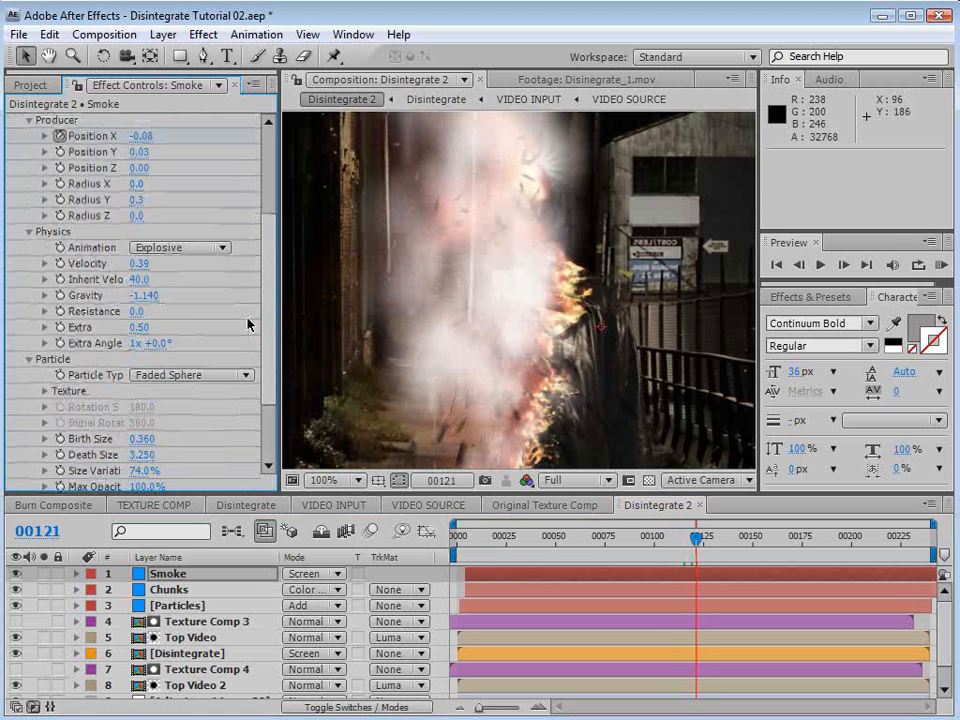
{"action": "scroll", "coordinate": [268, 360], "scroll_direction": "down", "scroll_amount": 5}
{"action": "left_click_drag", "start_coordinate": [143, 392], "coordinate": [85, 400]}
Move the Smoke layer's last two Birth Rate keyframes earlier so they start at frame 125, and save the project.
{"action": "left_click_drag", "start_coordinate": [694, 539], "coordinate": [718, 563]}
{"action": "key", "text": "u"}
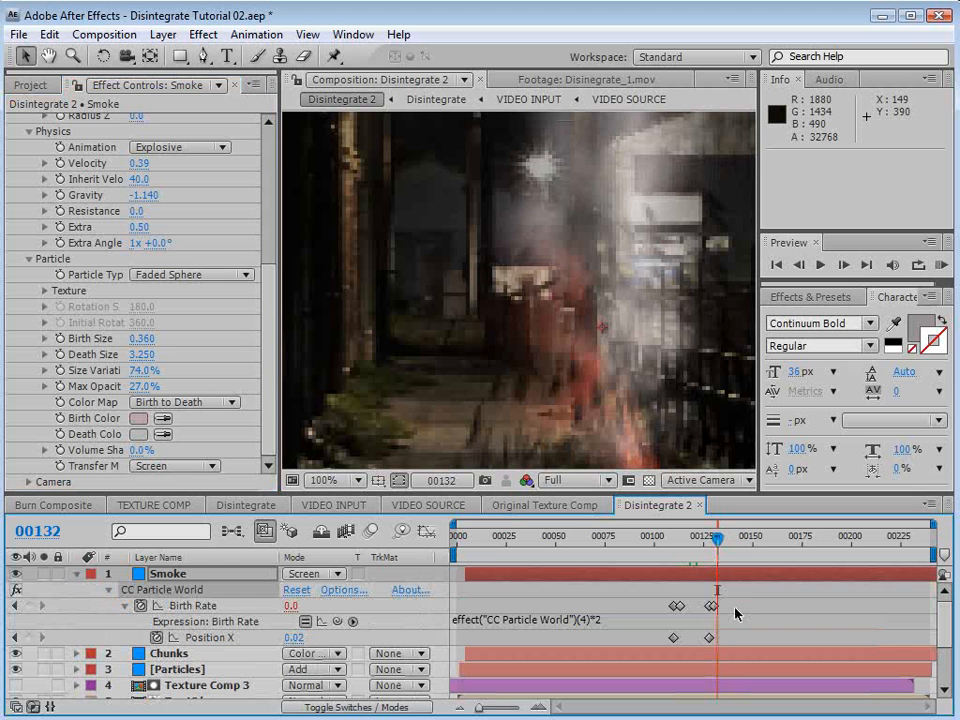
{"action": "left_click", "coordinate": [709, 605]}
{"action": "left_click_drag", "start_coordinate": [705, 545], "coordinate": [703, 578]}
{"action": "scroll", "coordinate": [609, 413], "scroll_direction": "down", "scroll_amount": 1}
{"action": "key", "text": "ctrl+s"}
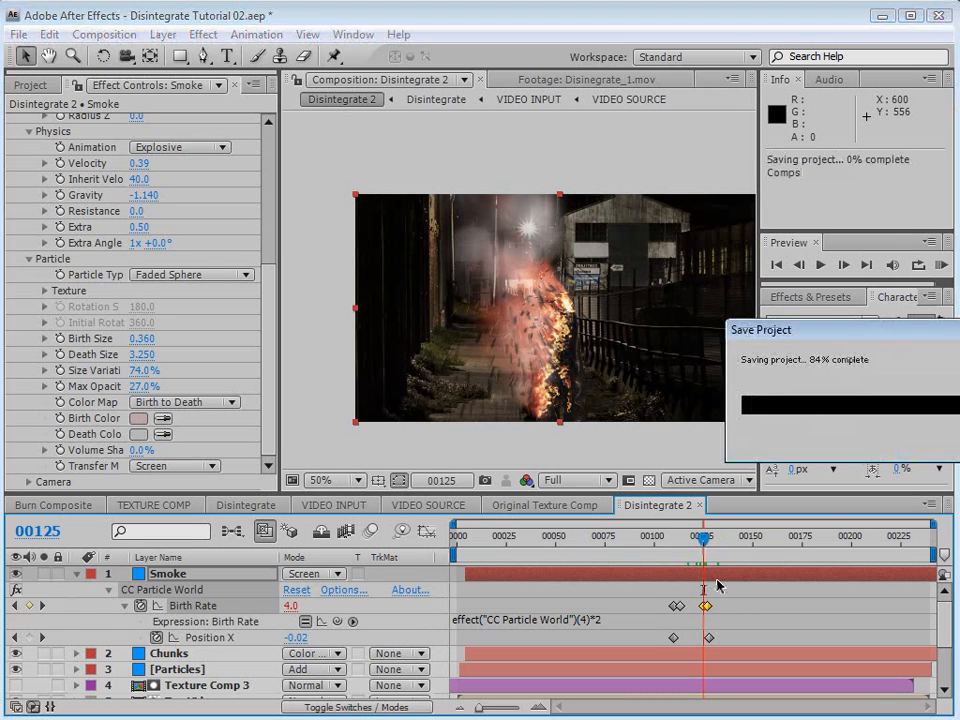
{"action": "left_click", "coordinate": [77, 576]}
Center the whole composite frame in the viewer.
{"action": "left_click", "coordinate": [444, 426]}
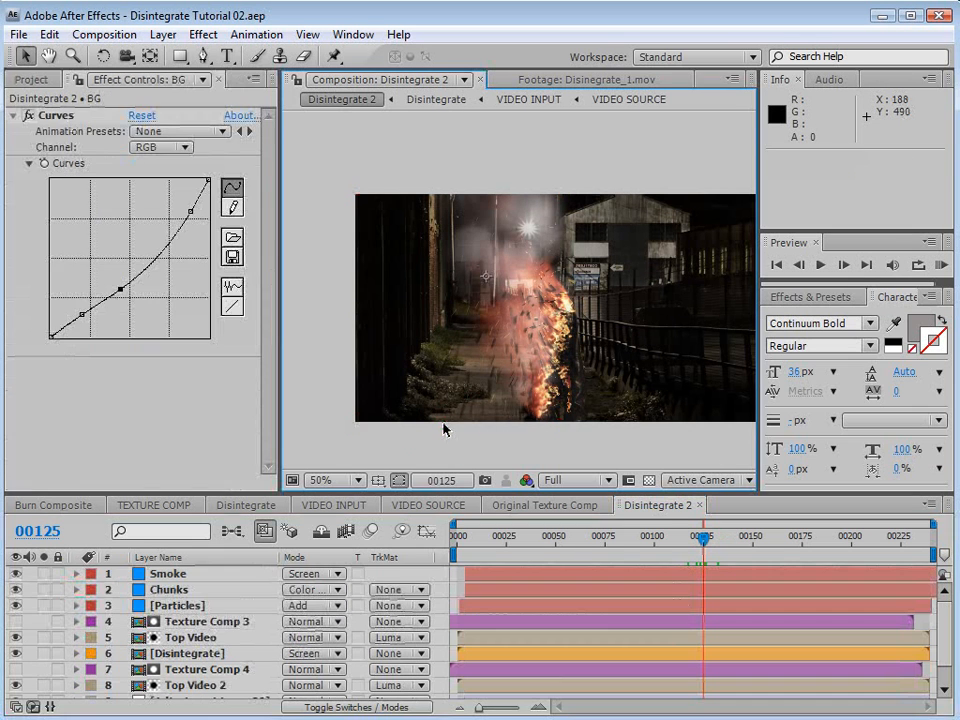
{"action": "key", "text": "space"}
{"action": "left_click_drag", "start_coordinate": [646, 384], "coordinate": [617, 371]}
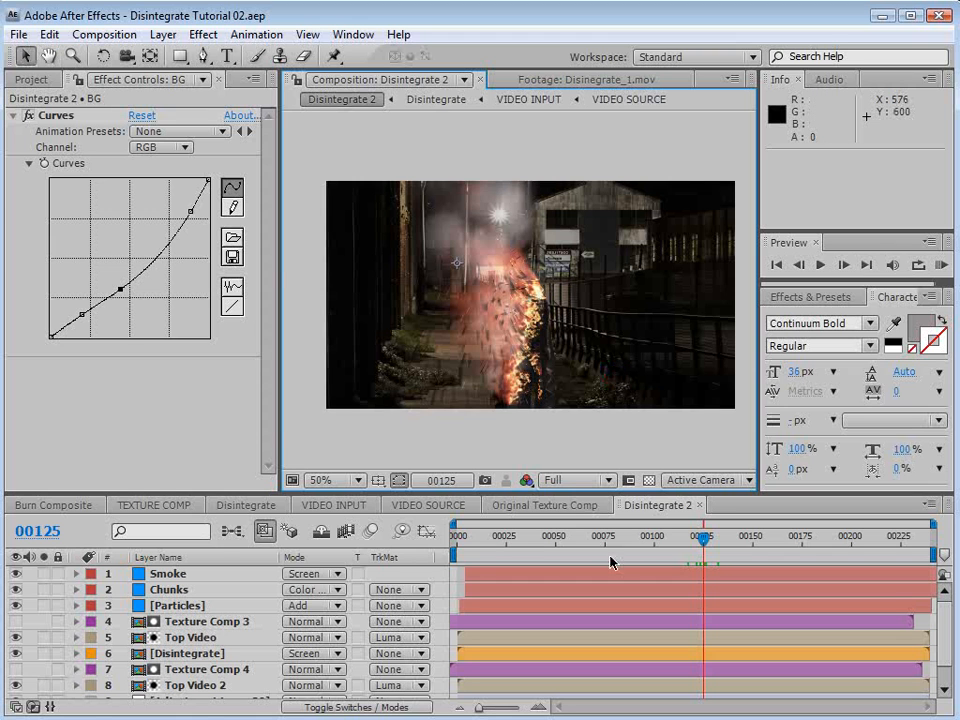
Preview the Real Smoke 15seec.mov footage around frame 256, then inspect the burning figure in the Disintegrate 2 composite.
{"action": "left_click", "coordinate": [31, 79]}
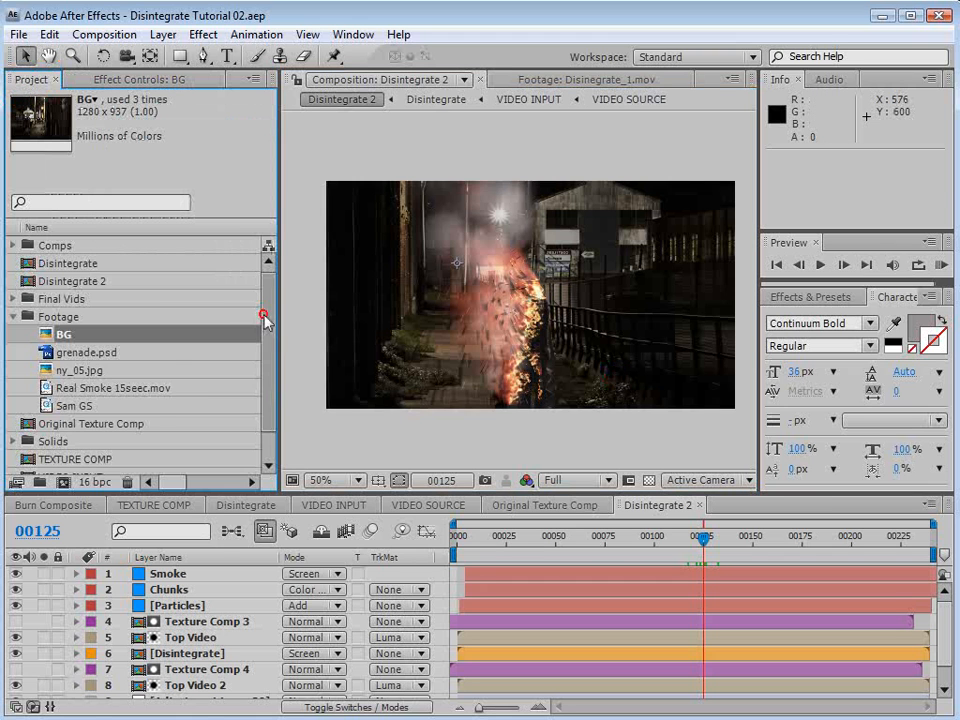
{"action": "left_click_drag", "start_coordinate": [266, 320], "coordinate": [272, 360]}
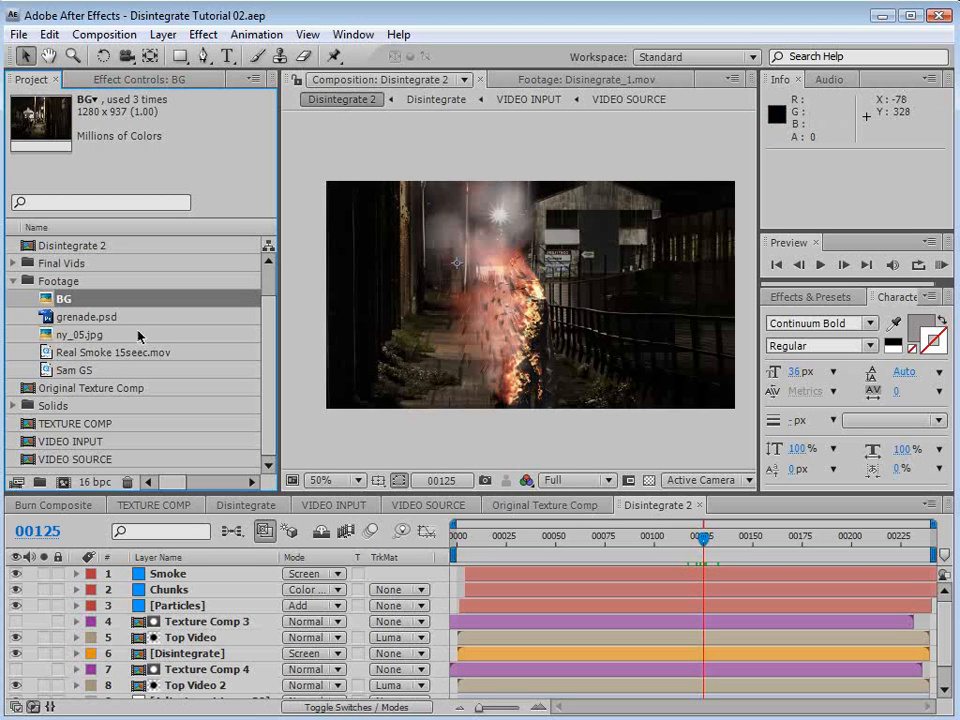
{"action": "left_click", "coordinate": [60, 352]}
{"action": "double_click", "coordinate": [45, 354]}
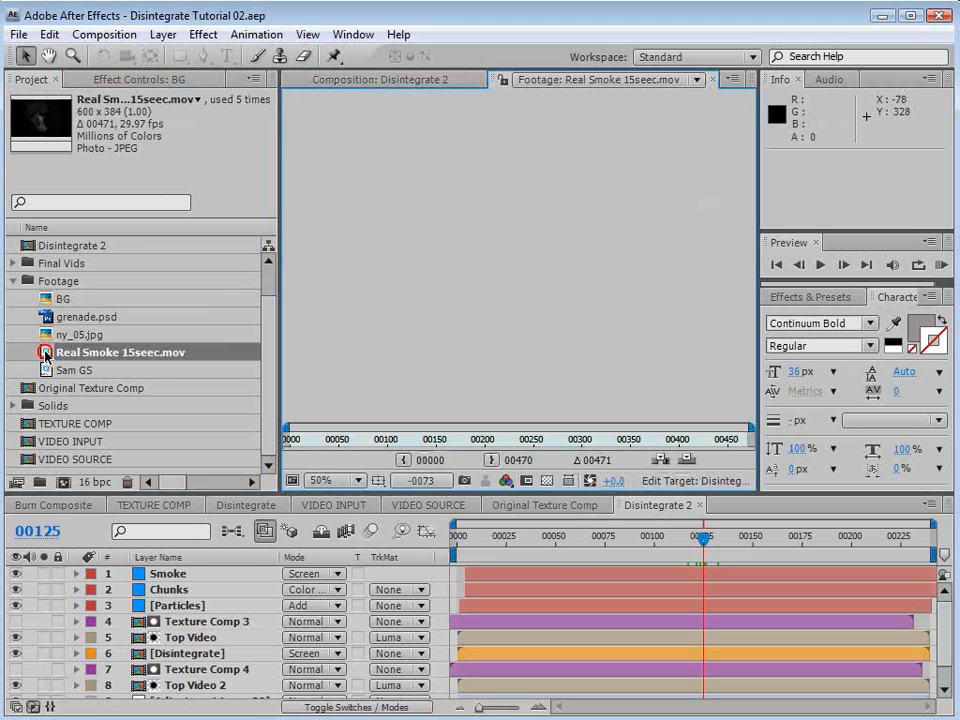
{"action": "mouse_move", "coordinate": [478, 443]}
{"action": "left_mouse_down"}
{"action": "mouse_move", "coordinate": [611, 455]}
{"action": "mouse_move", "coordinate": [497, 456]}
{"action": "mouse_move", "coordinate": [586, 462]}
{"action": "mouse_move", "coordinate": [539, 459]}
{"action": "left_mouse_up"}
{"action": "scroll", "coordinate": [499, 317], "scroll_direction": "up", "scroll_amount": 2}
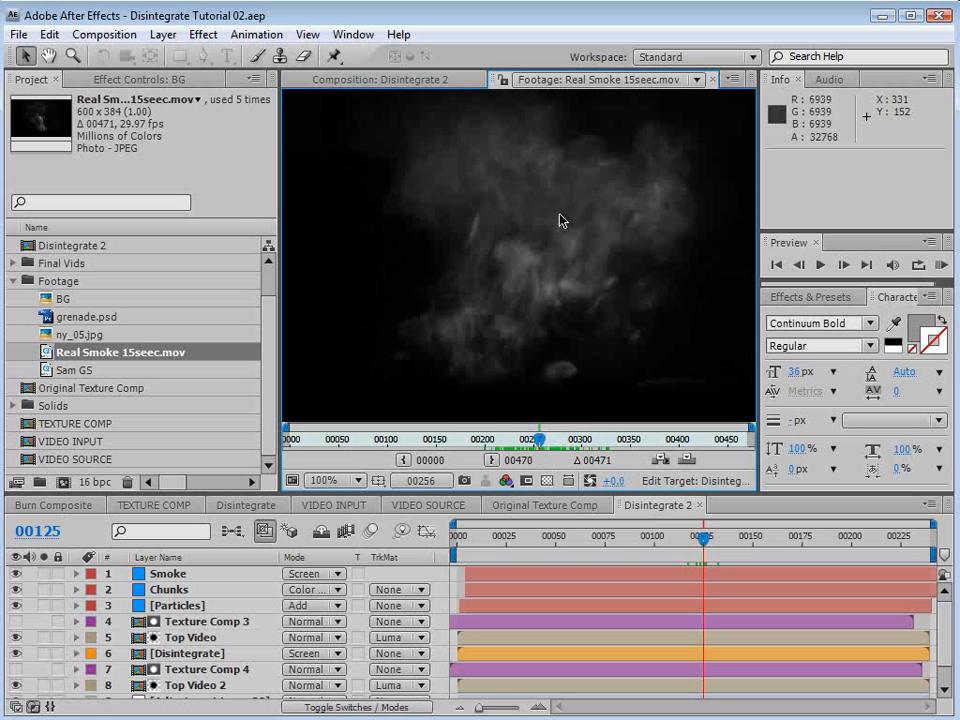
{"action": "left_click", "coordinate": [363, 84]}
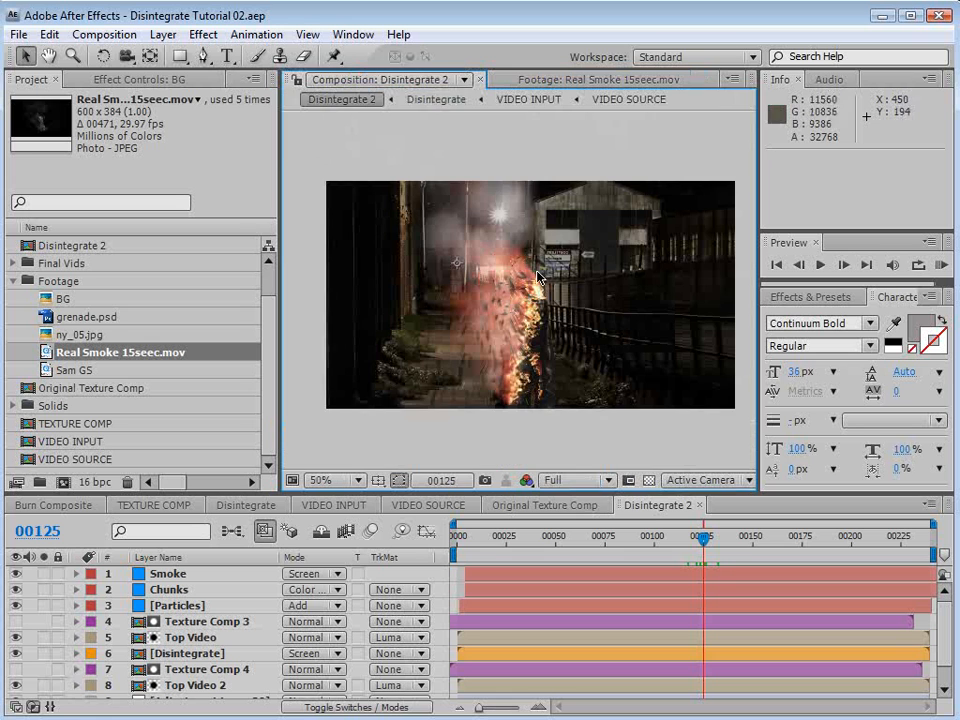
{"action": "scroll", "coordinate": [476, 364], "scroll_direction": "up", "scroll_amount": 2}
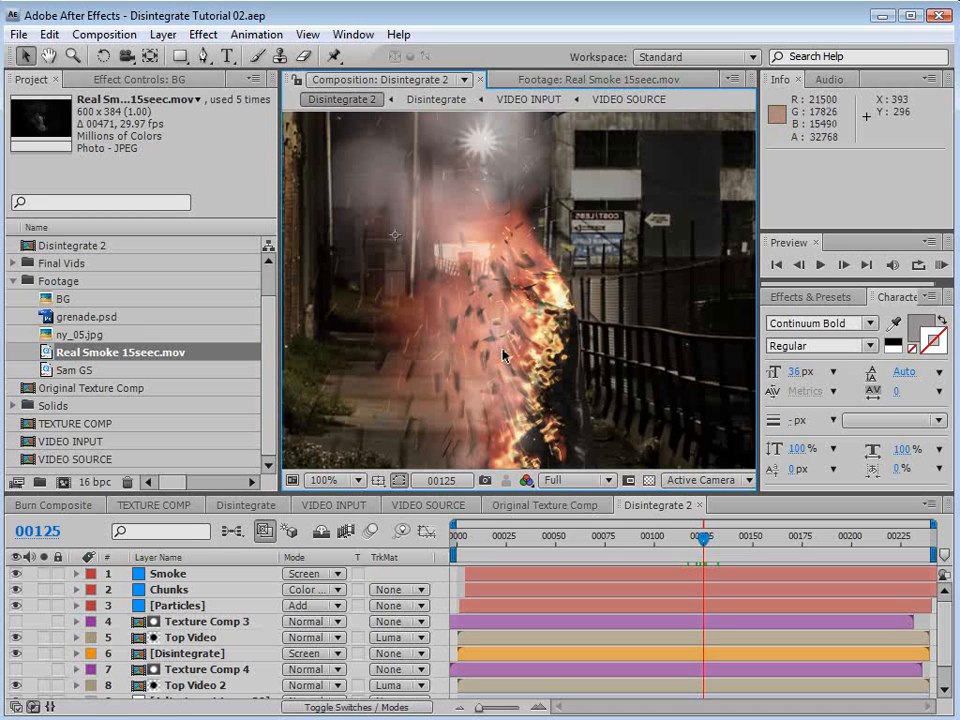
Add Real Smoke 15seec.mov as the top layer of Disintegrate 2, starting at frame 82, and solo it.
{"action": "left_click", "coordinate": [82, 360]}
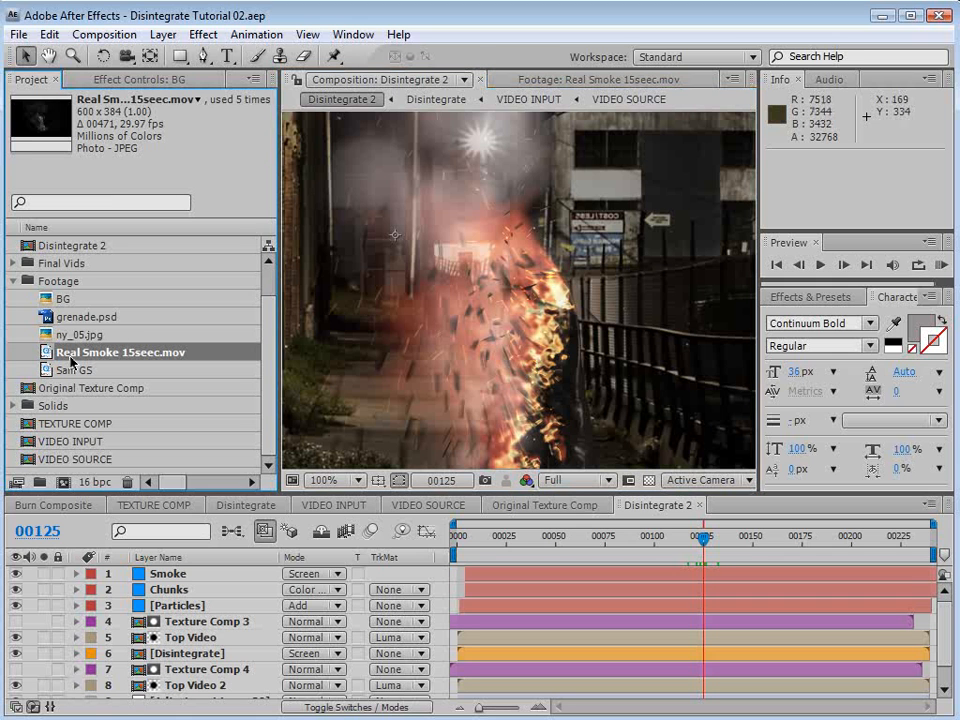
{"action": "left_click_drag", "start_coordinate": [58, 356], "coordinate": [632, 574]}
{"action": "left_click", "coordinate": [44, 574]}
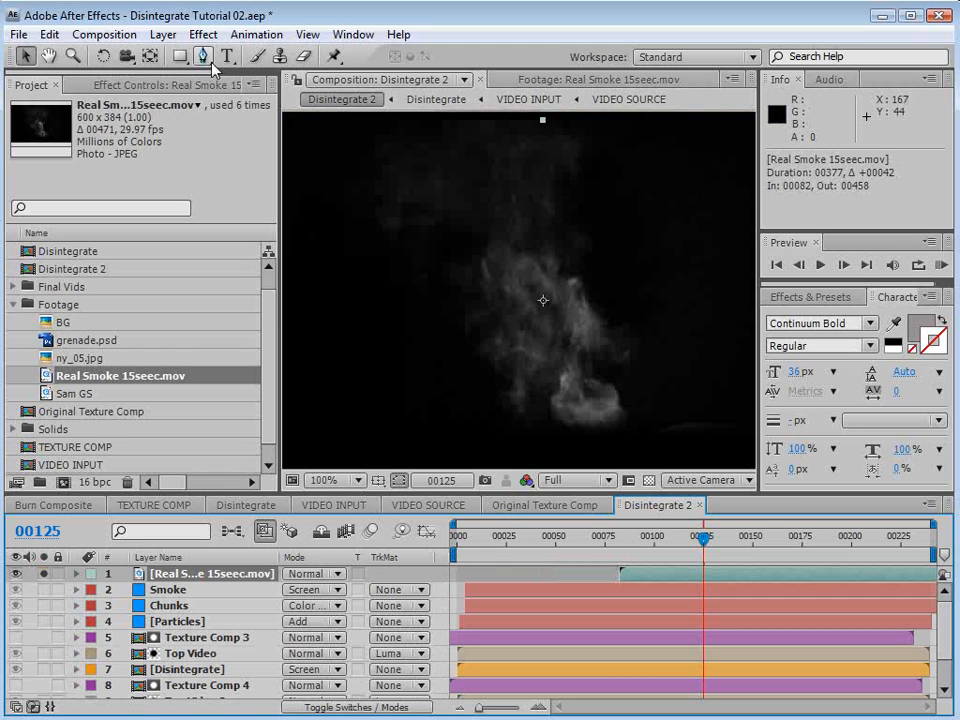
Draw a closed six-point mask on the Real Smoke layer with the Pen tool, starting in the lower part of the frame.
{"action": "left_click", "coordinate": [204, 57]}
{"action": "scroll", "coordinate": [560, 296], "scroll_direction": "down", "scroll_amount": 1}
{"action": "left_click", "coordinate": [648, 342]}
{"action": "left_click", "coordinate": [535, 370]}
{"action": "left_click", "coordinate": [467, 383]}
{"action": "left_click", "coordinate": [450, 435]}
{"action": "key", "text": "comma"}
{"action": "left_click", "coordinate": [498, 428]}
{"action": "left_click", "coordinate": [620, 408]}
{"action": "left_click", "coordinate": [583, 316]}
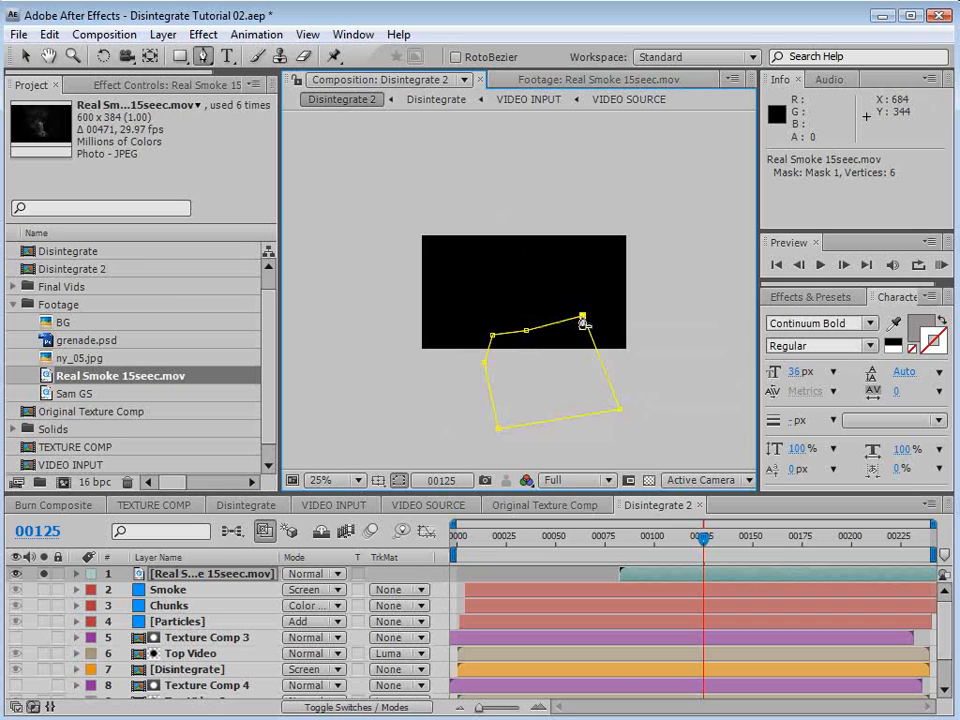
Move the whole mask up so it surrounds the smoke plume.
{"action": "key", "text": "v"}
{"action": "mouse_move", "coordinate": [581, 321]}
{"action": "left_mouse_down"}
{"action": "mouse_move", "coordinate": [563, 268]}
{"action": "mouse_move", "coordinate": [579, 326]}
{"action": "left_mouse_up"}
{"action": "double_click", "coordinate": [576, 332]}
{"action": "left_click_drag", "start_coordinate": [558, 369], "coordinate": [536, 278]}
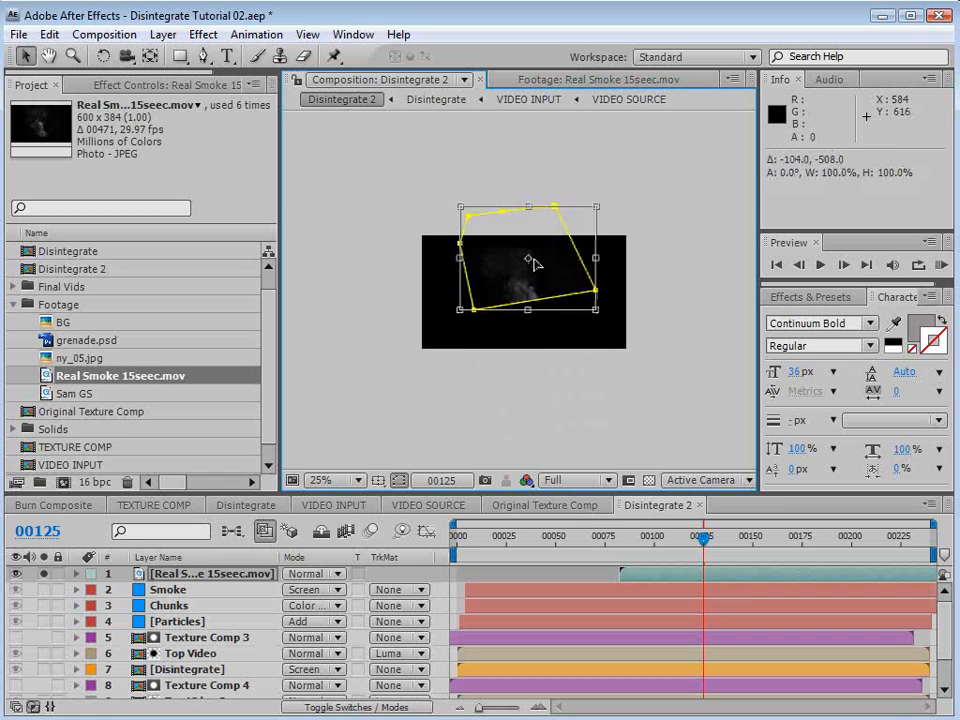
{"action": "key", "text": "period"}
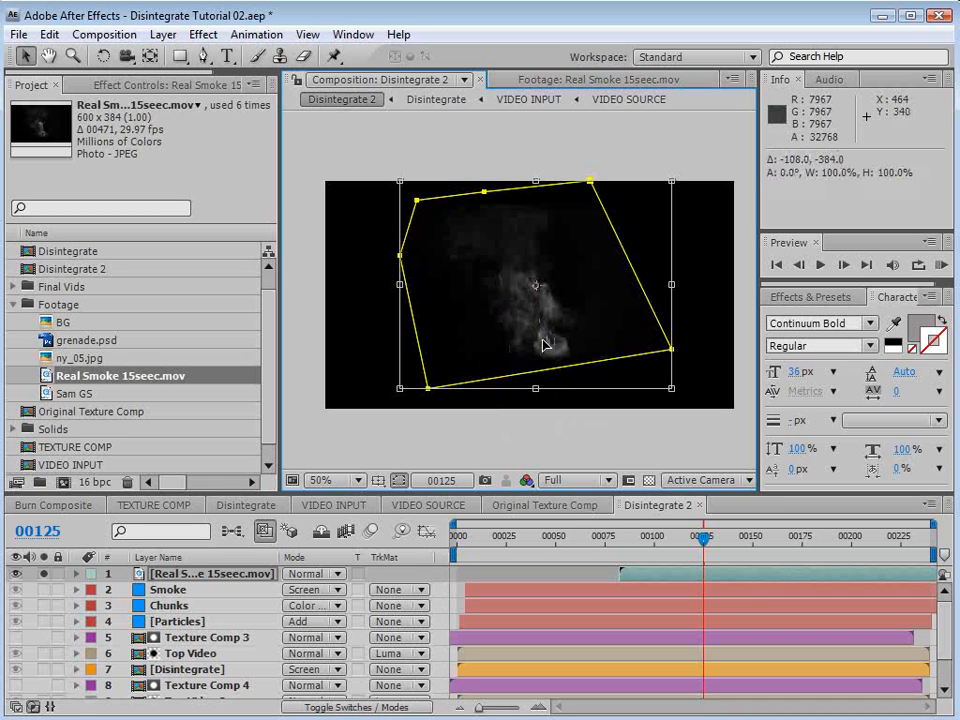
Set Mask 1 to Subtract and give it a mask feather of 120 pixels.
{"action": "key", "text": "m"}
{"action": "key", "text": "m"}
{"action": "key", "text": "m"}
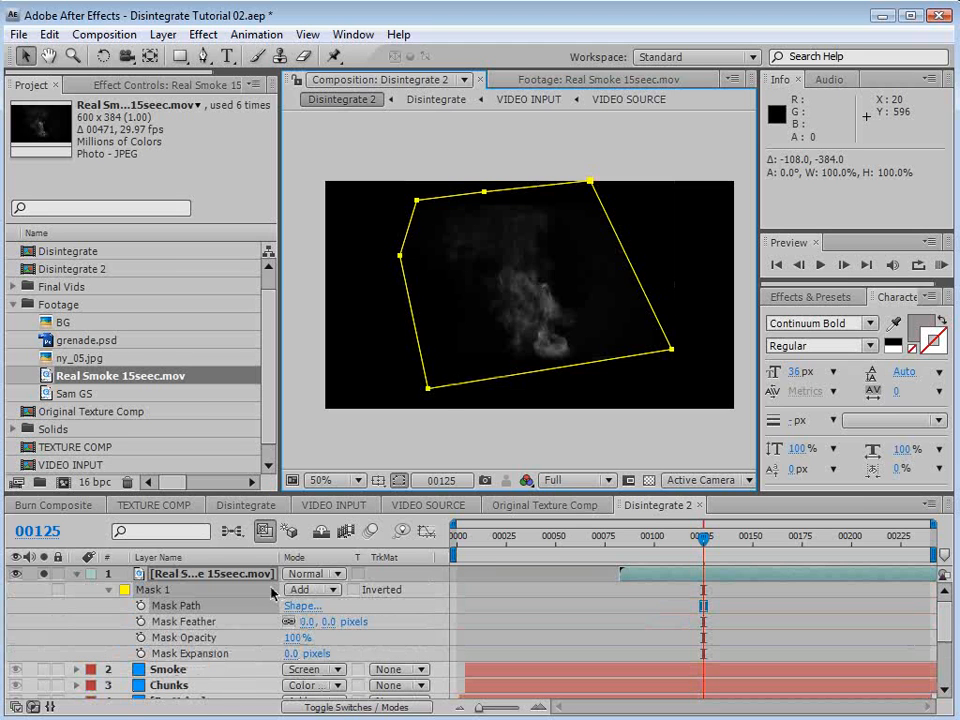
{"action": "left_click", "coordinate": [301, 596]}
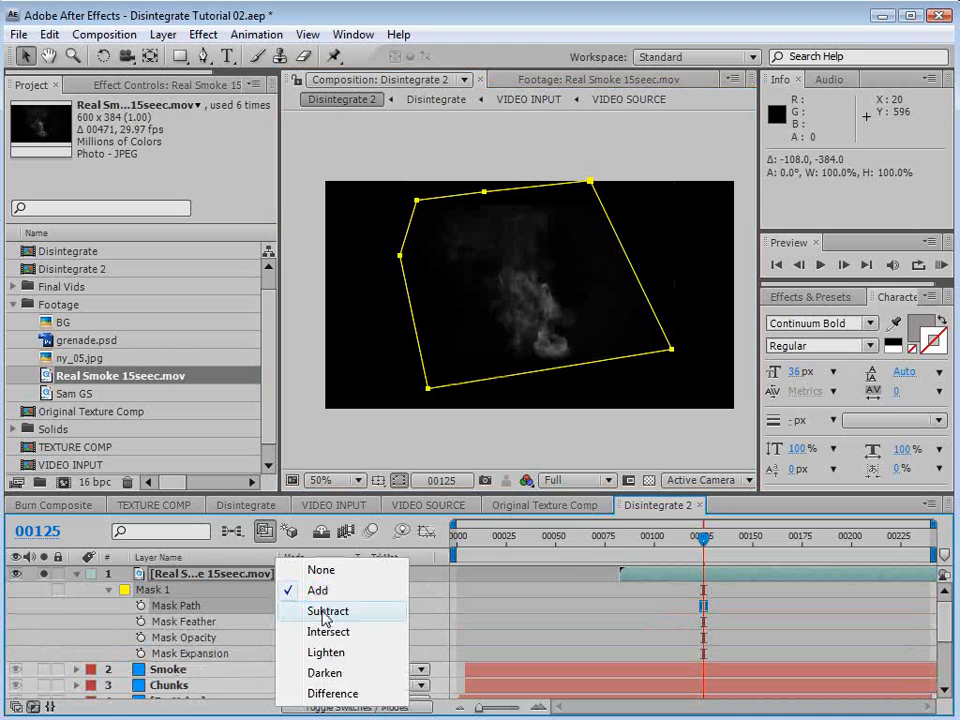
{"action": "left_click", "coordinate": [326, 613]}
{"action": "left_click", "coordinate": [329, 621]}
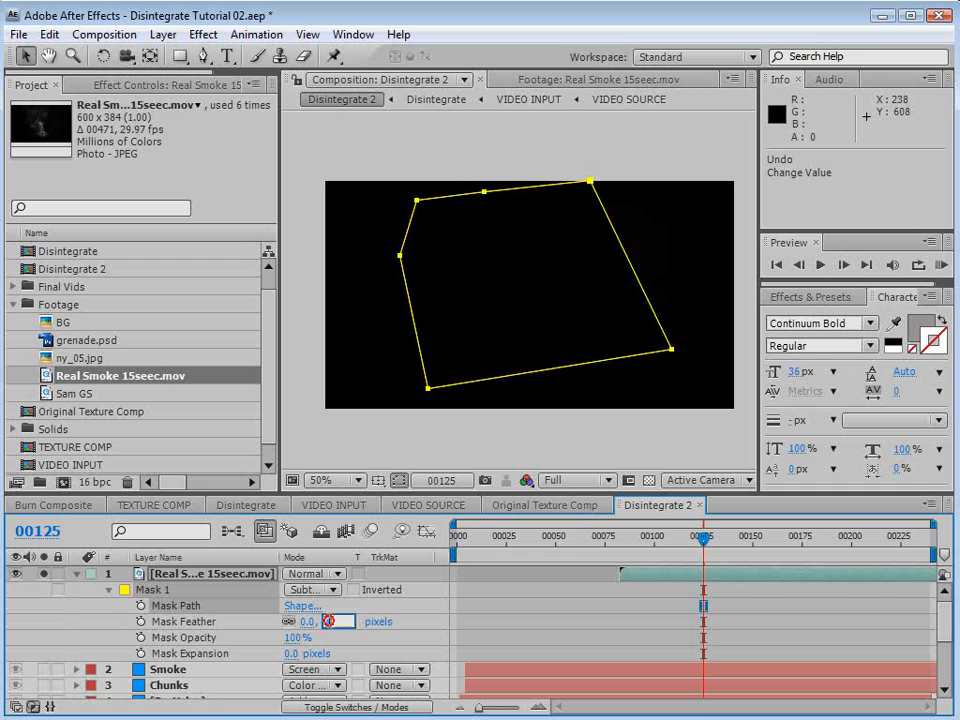
{"action": "type", "text": "120"}
{"action": "key", "text": "Return"}
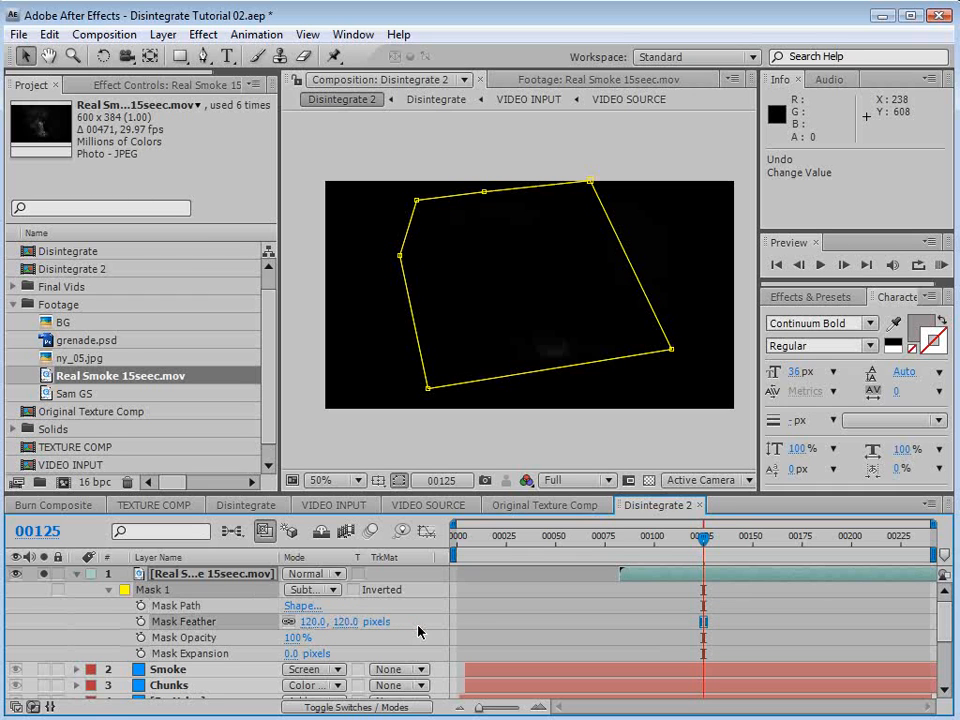
Keyframe Mask 1's path at frame 125, and at frame 153 move the mask up above the smoke to reveal it.
{"action": "left_click", "coordinate": [141, 606]}
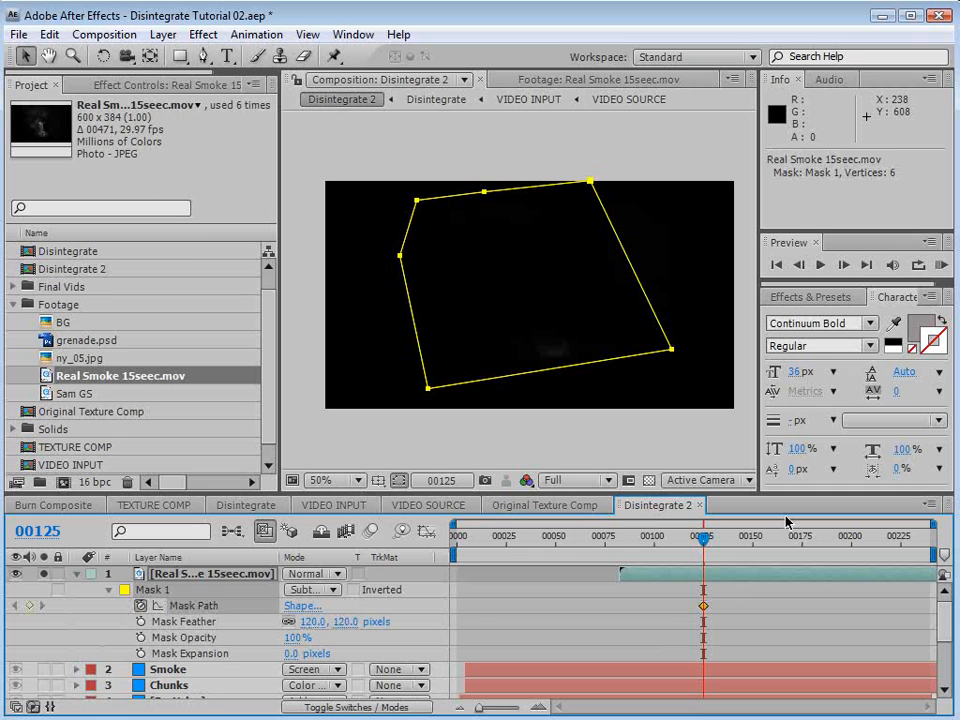
{"action": "left_click_drag", "start_coordinate": [712, 540], "coordinate": [760, 540]}
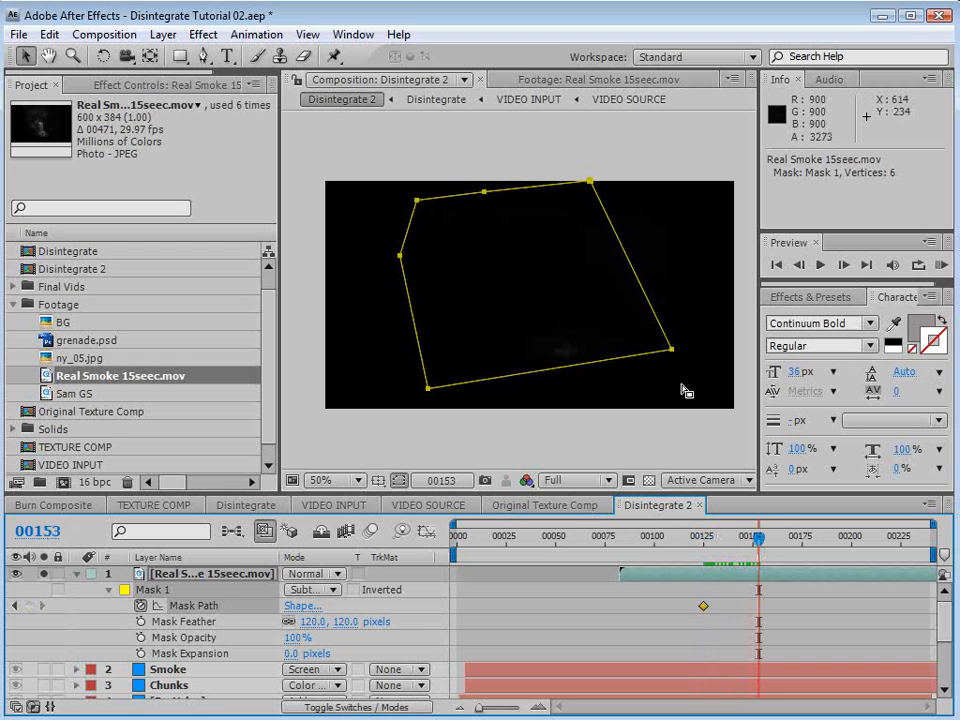
{"action": "left_click_drag", "start_coordinate": [671, 349], "coordinate": [619, 184]}
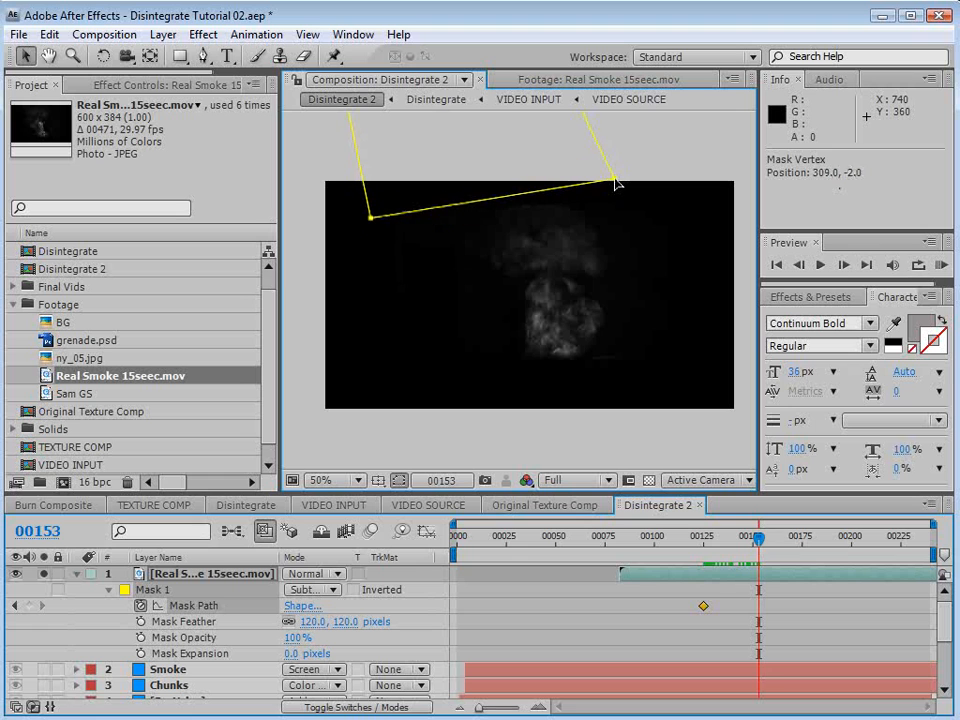
{"action": "mouse_move", "coordinate": [759, 541]}
{"action": "left_mouse_down"}
{"action": "mouse_move", "coordinate": [708, 548]}
{"action": "mouse_move", "coordinate": [763, 560]}
{"action": "left_mouse_up"}
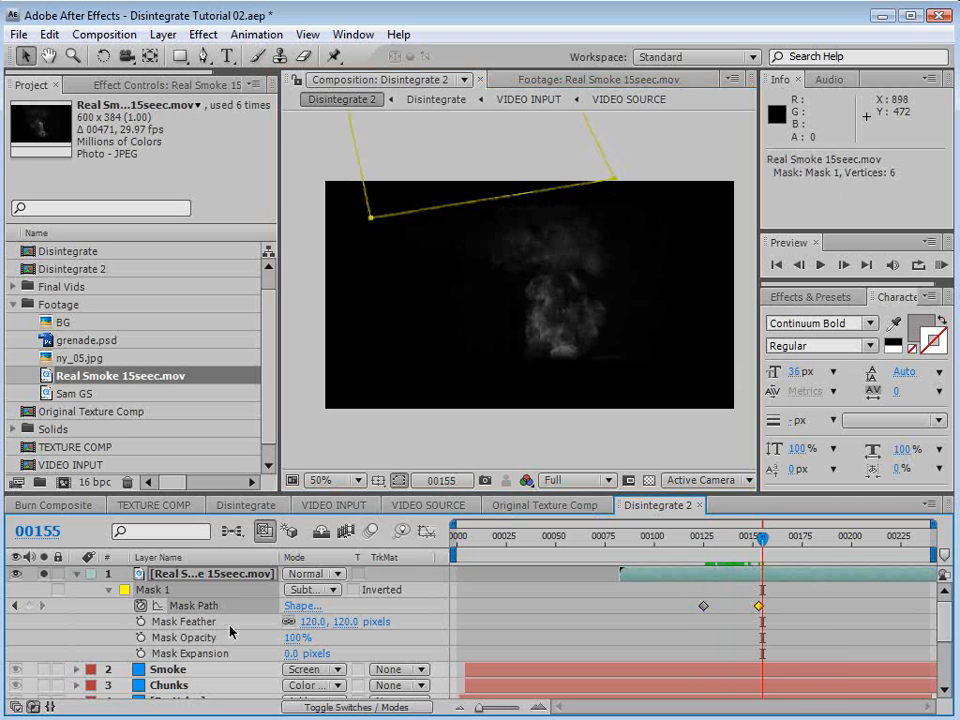
Duplicate Mask 1 and shift the copy's two Mask Path keyframes later to frames 151 and 179.
{"action": "key", "text": "ctrl+d"}
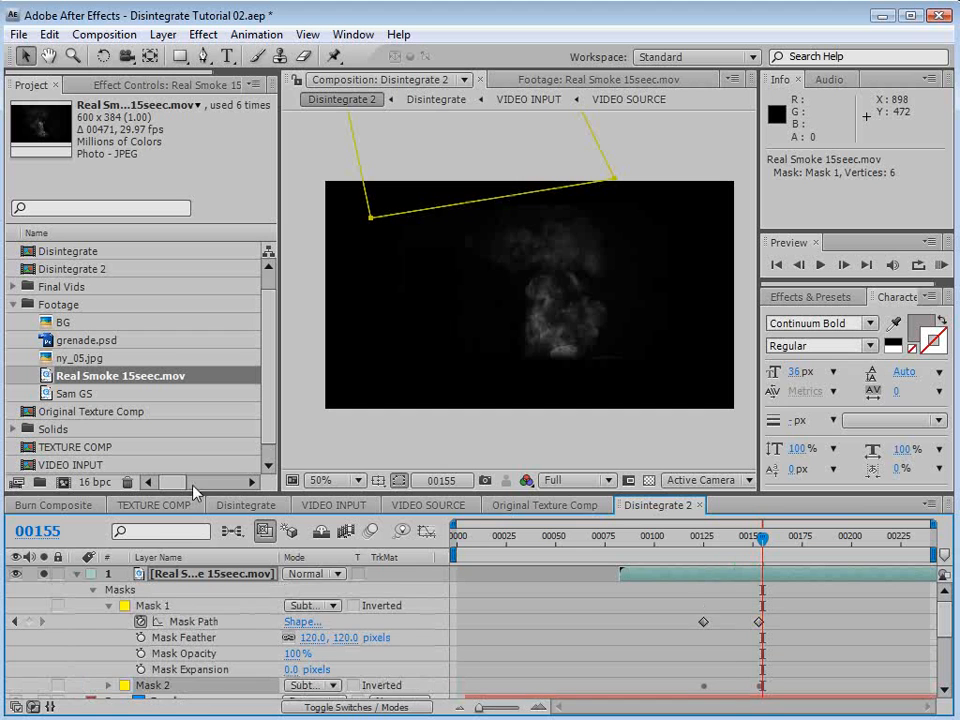
{"action": "left_click_drag", "start_coordinate": [193, 493], "coordinate": [193, 408]}
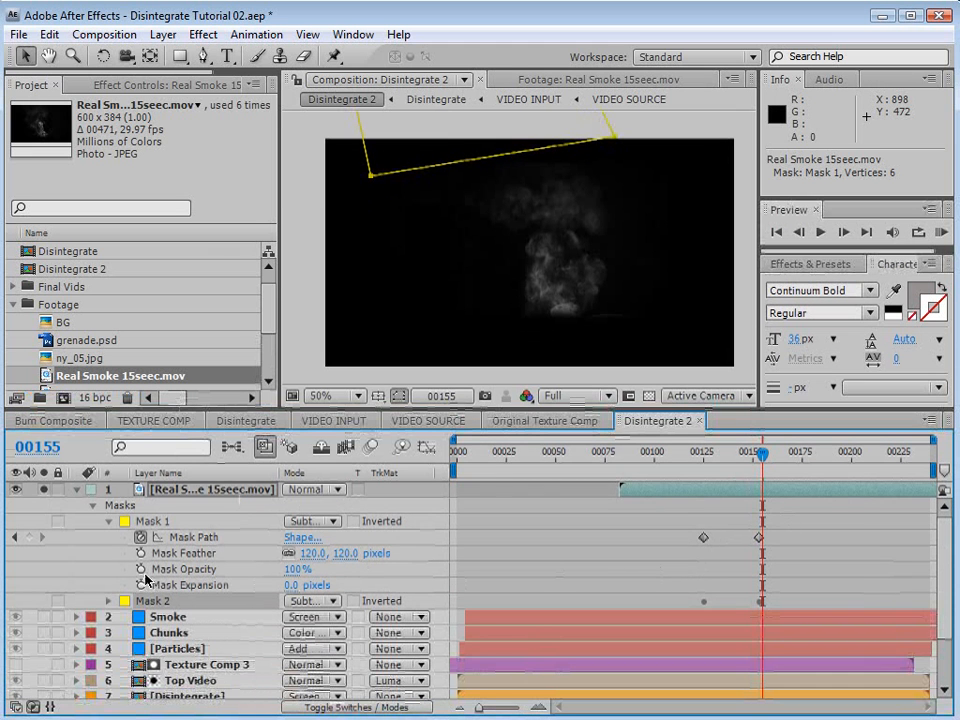
{"action": "left_click", "coordinate": [108, 601]}
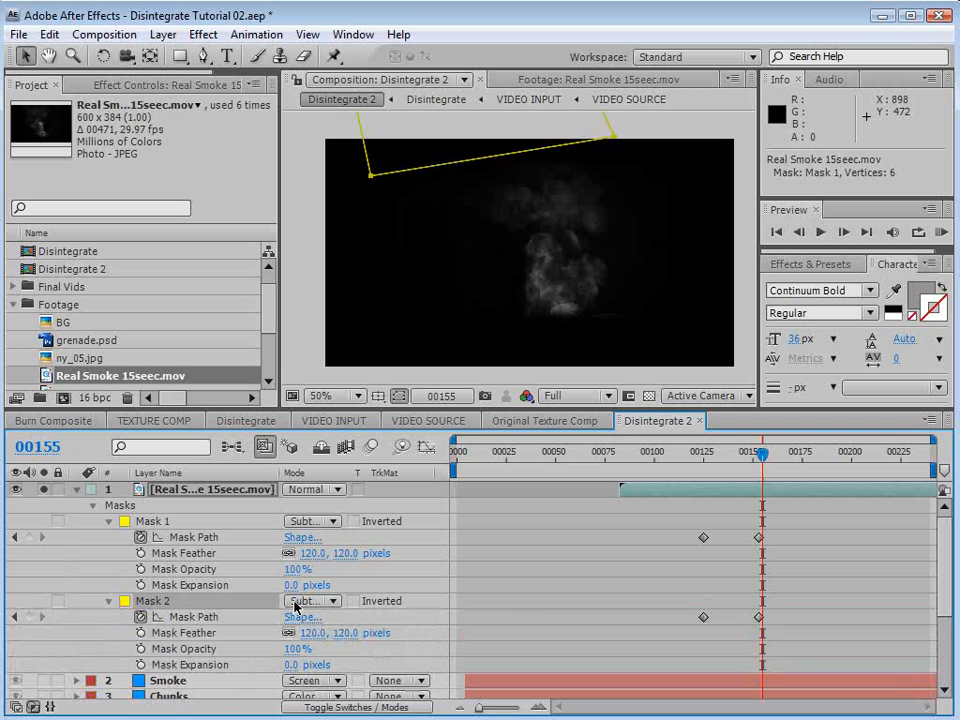
{"action": "left_click_drag", "start_coordinate": [686, 612], "coordinate": [812, 628]}
{"action": "left_click_drag", "start_coordinate": [777, 454], "coordinate": [754, 468]}
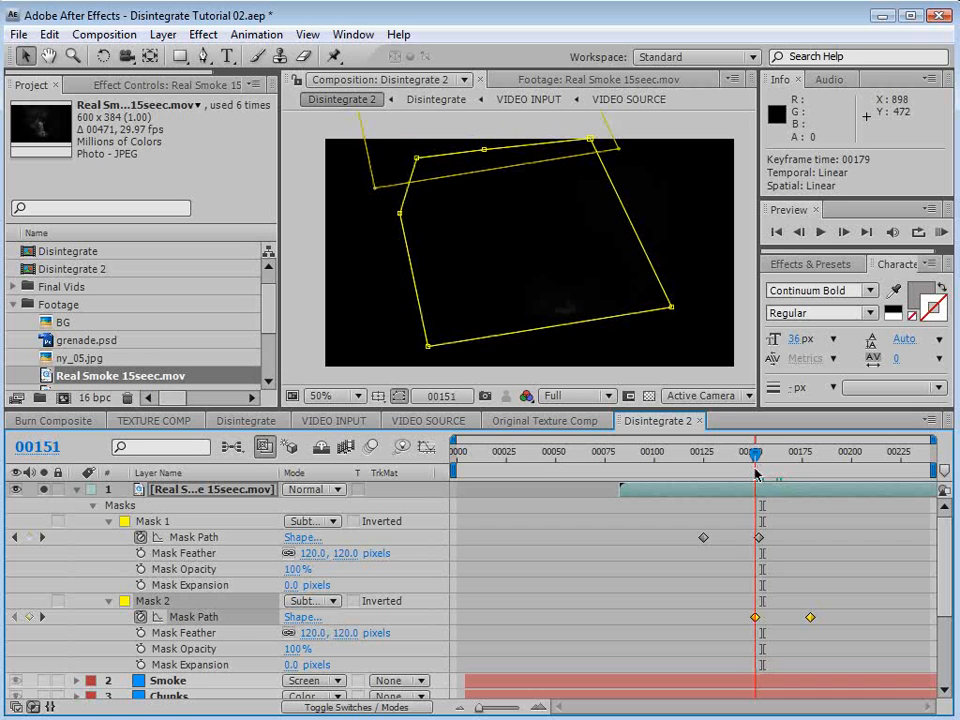
Place Mask 2 below the smoke at its first keyframe and over the smoke at its second, so it wipes the smoke away upward.
{"action": "double_click", "coordinate": [587, 144]}
{"action": "left_click_drag", "start_coordinate": [589, 229], "coordinate": [647, 348]}
{"action": "left_click_drag", "start_coordinate": [757, 455], "coordinate": [809, 455]}
{"action": "left_click_drag", "start_coordinate": [379, 180], "coordinate": [457, 350]}
Move Mask 2's path keyframes earlier so the second one falls at frame 170.
{"action": "left_click_drag", "start_coordinate": [809, 455], "coordinate": [757, 505]}
{"action": "left_click_drag", "start_coordinate": [740, 623], "coordinate": [792, 617]}
{"action": "left_click_drag", "start_coordinate": [716, 456], "coordinate": [740, 510]}
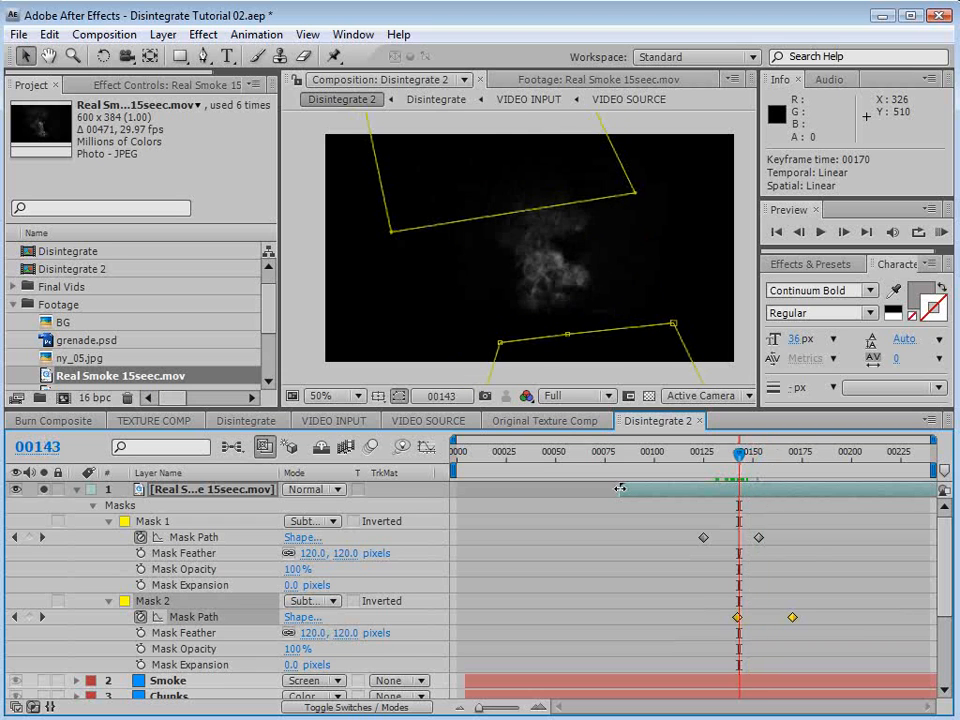
Trim the Real Smoke layer to end at frame 183 and slip its footage 33 frames earlier, then collapse its properties.
{"action": "left_click_drag", "start_coordinate": [790, 452], "coordinate": [838, 528]}
{"action": "left_click_drag", "start_coordinate": [858, 487], "coordinate": [852, 489]}
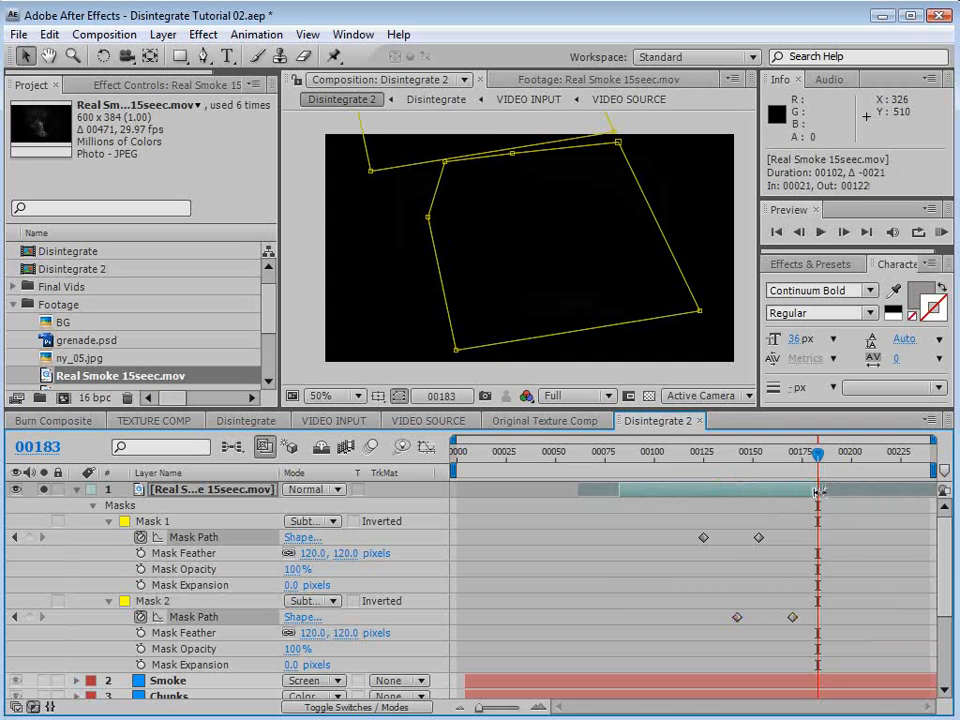
{"action": "left_click_drag", "start_coordinate": [797, 456], "coordinate": [735, 505]}
{"action": "left_click", "coordinate": [75, 490]}
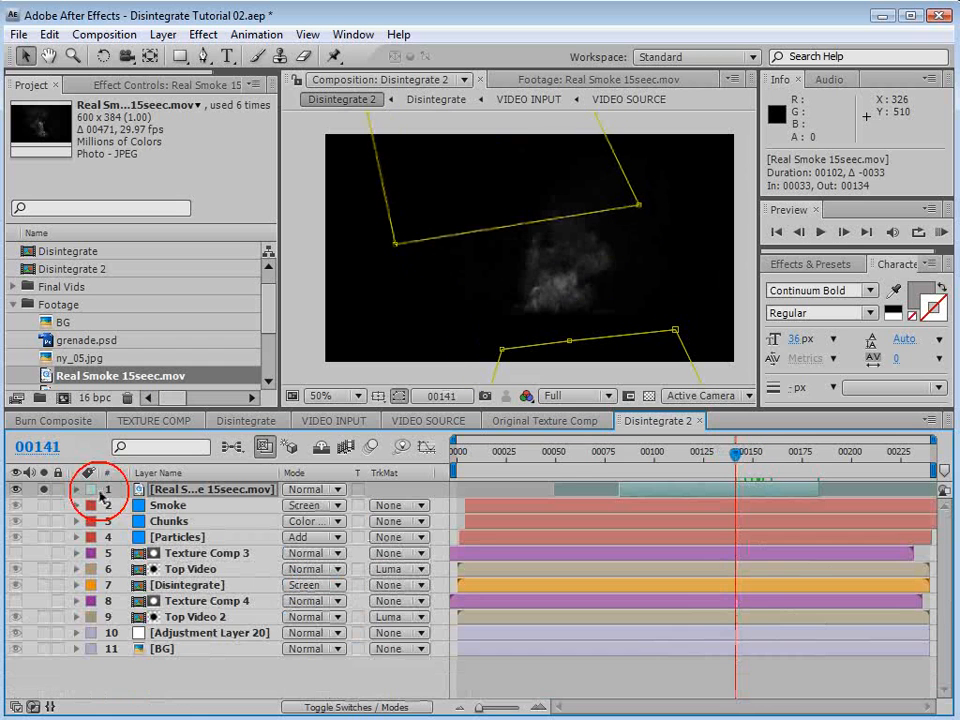
Show all the layers again and set the Real Smoke layer's blending mode to Screen.
{"action": "left_click", "coordinate": [626, 675]}
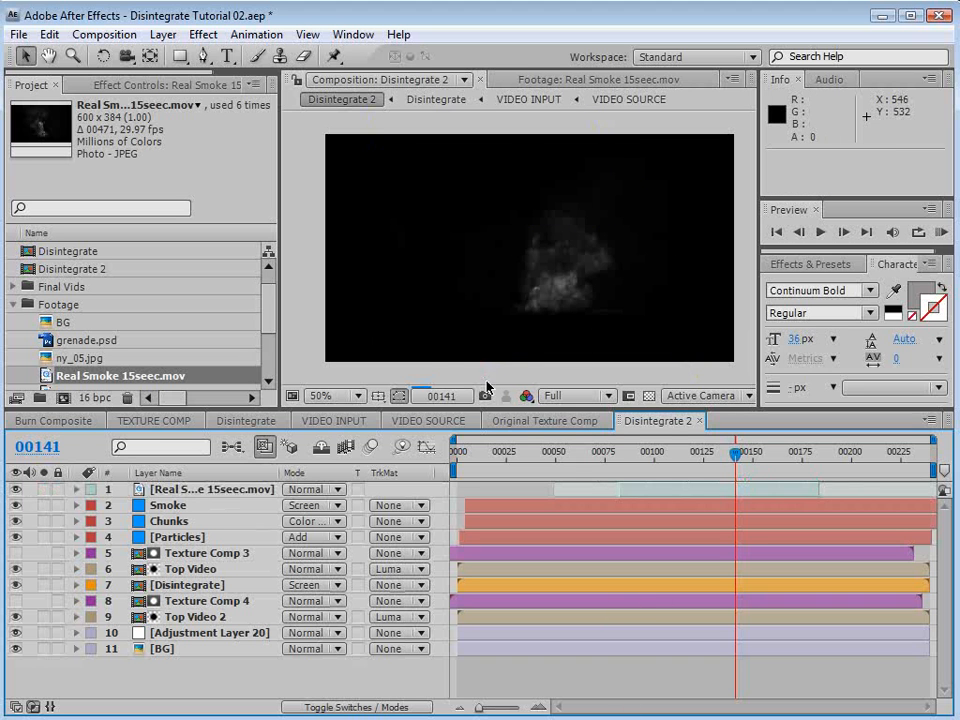
{"action": "left_click_drag", "start_coordinate": [509, 408], "coordinate": [506, 460]}
{"action": "left_click", "coordinate": [326, 539]}
{"action": "left_click", "coordinate": [342, 717]}
At frame 112, position the smoke over the burning arm and slide its layer earlier to start at frame 66.
{"action": "left_click", "coordinate": [652, 501]}
{"action": "left_click_drag", "start_coordinate": [652, 503], "coordinate": [678, 515]}
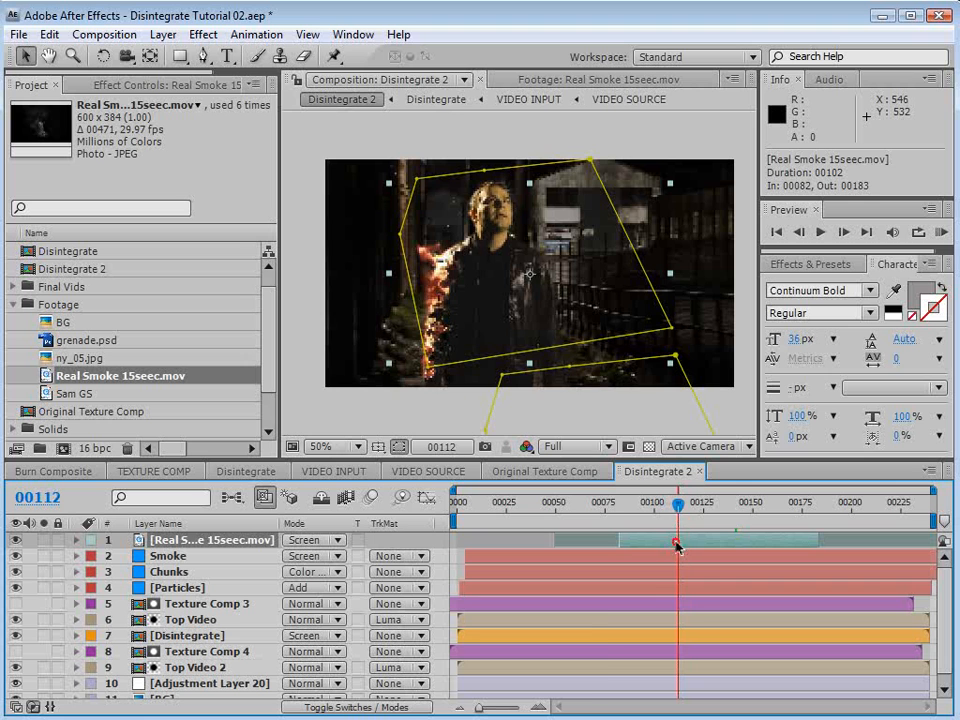
{"action": "left_click_drag", "start_coordinate": [586, 347], "coordinate": [477, 310]}
{"action": "left_click_drag", "start_coordinate": [677, 539], "coordinate": [644, 541]}
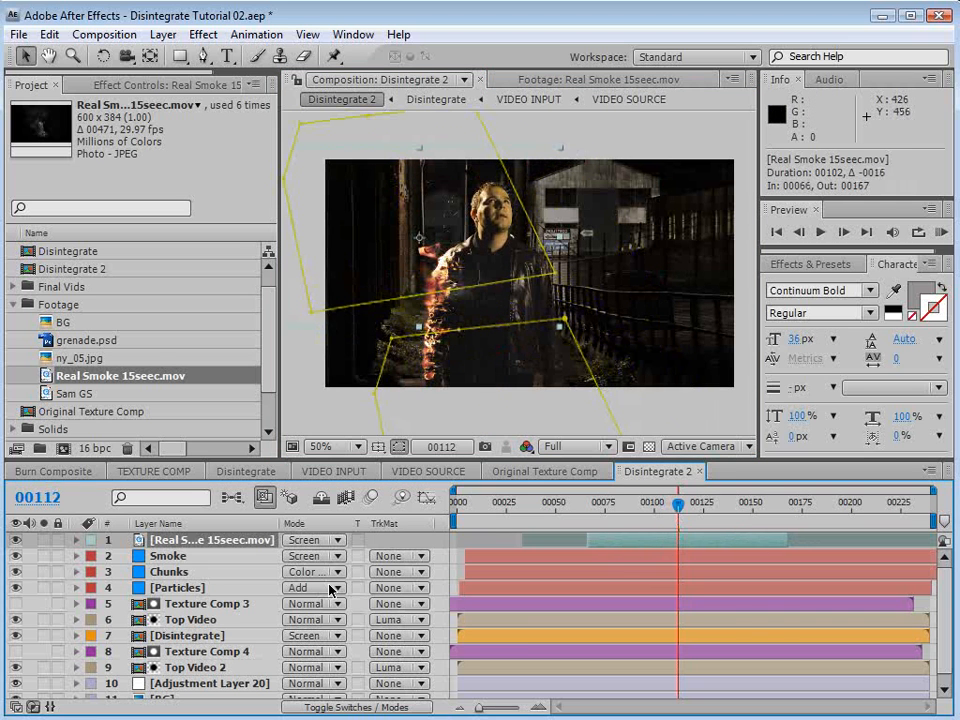
Change the Real Smoke layer to Add mode, nudge it into place and slide it earlier to start at frame 54.
{"action": "left_click", "coordinate": [307, 540]}
{"action": "left_click", "coordinate": [315, 497]}
{"action": "mouse_move", "coordinate": [450, 368]}
{"action": "left_mouse_down"}
{"action": "mouse_move", "coordinate": [461, 326]}
{"action": "mouse_move", "coordinate": [460, 362]}
{"action": "left_mouse_up"}
{"action": "left_click_drag", "start_coordinate": [676, 516], "coordinate": [655, 557]}
Apply Curves to the Real Smoke layer and shape an S-curve that brightens the highlights and darkens the deepest shadows.
{"action": "left_click", "coordinate": [202, 35]}
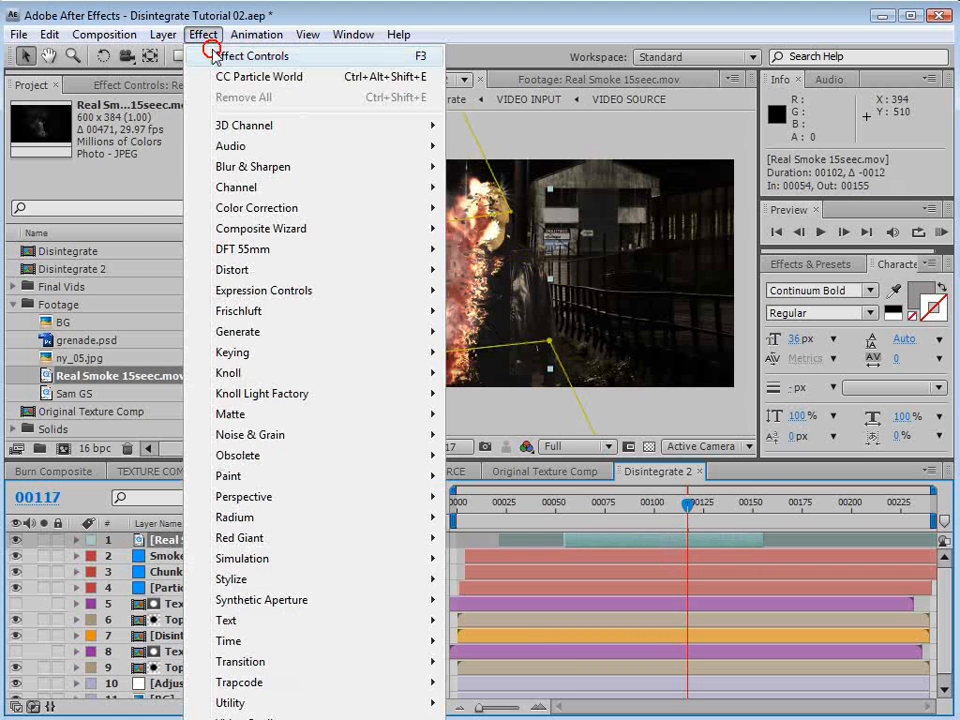
{"action": "mouse_move", "coordinate": [274, 208]}
{"action": "left_click", "coordinate": [497, 514]}
{"action": "mouse_move", "coordinate": [125, 245]}
{"action": "left_mouse_down"}
{"action": "mouse_move", "coordinate": [135, 216]}
{"action": "mouse_move", "coordinate": [135, 228]}
{"action": "left_mouse_up"}
{"action": "left_click_drag", "start_coordinate": [93, 288], "coordinate": [89, 300]}
{"action": "left_click", "coordinate": [71, 332]}
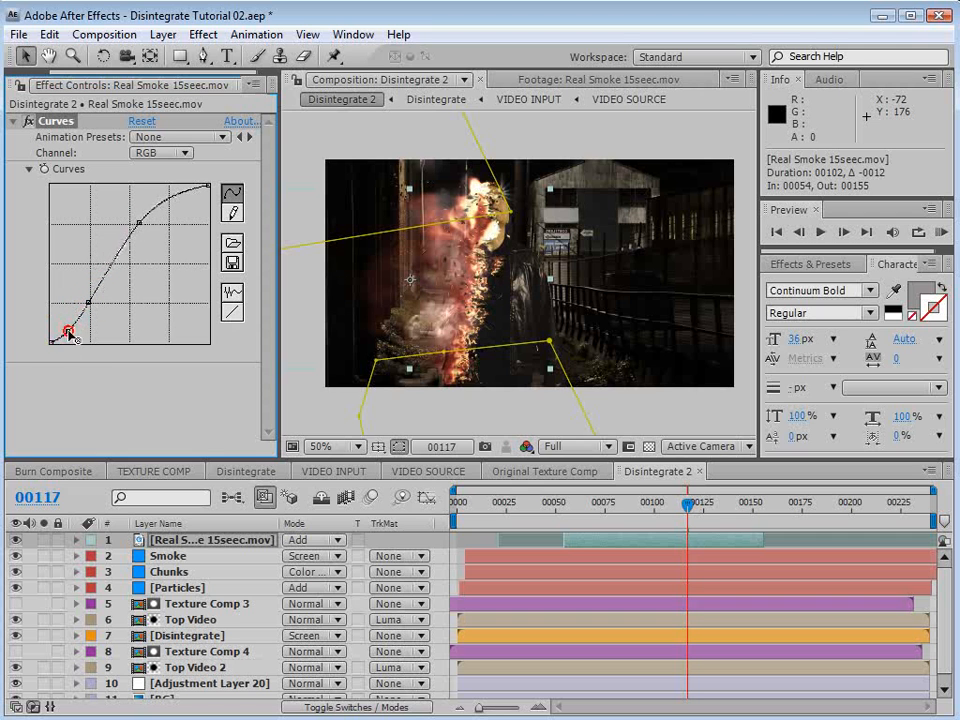
Duplicate the Real Smoke layer, slide the copy later to start at frame 67, and reposition it over the fire at frame 120.
{"action": "mouse_move", "coordinate": [687, 508]}
{"action": "left_mouse_down"}
{"action": "mouse_move", "coordinate": [670, 508]}
{"action": "mouse_move", "coordinate": [692, 508]}
{"action": "left_mouse_up"}
{"action": "left_click", "coordinate": [670, 540]}
{"action": "key", "text": "ctrl+d"}
{"action": "left_click_drag", "start_coordinate": [586, 540], "coordinate": [612, 540]}
{"action": "left_click_drag", "start_coordinate": [417, 323], "coordinate": [477, 333]}
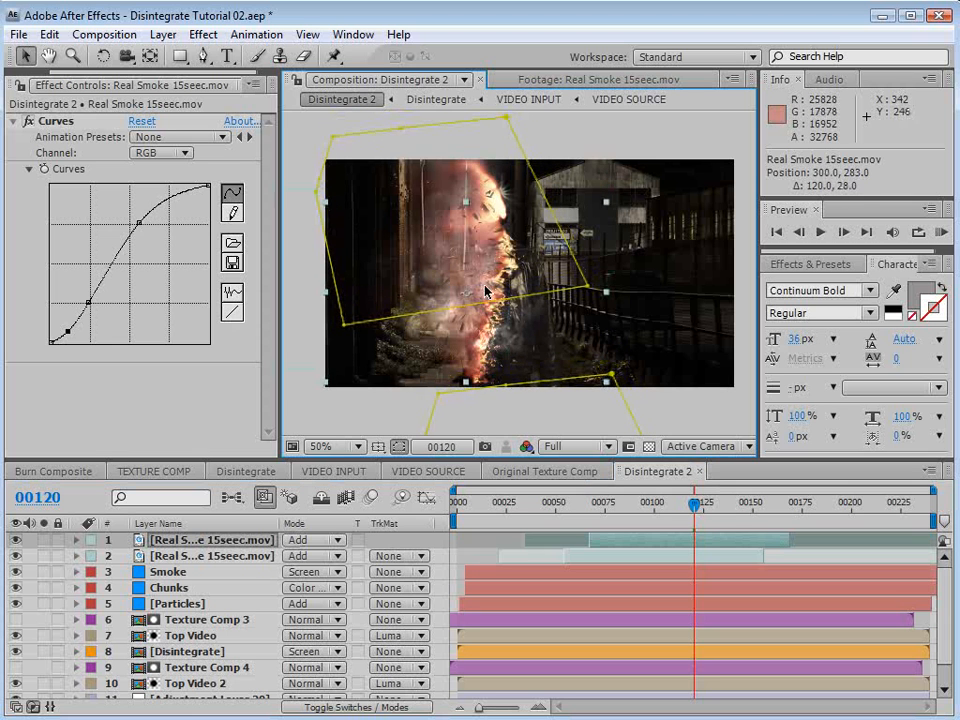
{"action": "left_click_drag", "start_coordinate": [520, 363], "coordinate": [501, 347]}
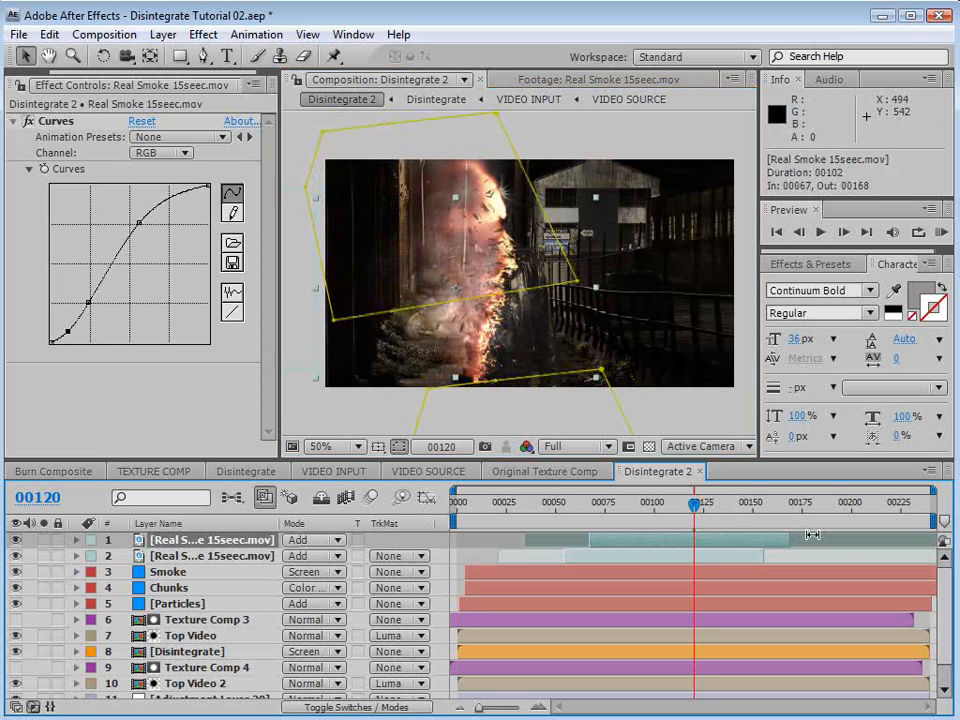
Slip the duplicate smoke layer's footage 10 frames earlier and check the result around frame 121.
{"action": "left_click_drag", "start_coordinate": [831, 541], "coordinate": [817, 541]}
{"action": "left_click_drag", "start_coordinate": [668, 516], "coordinate": [694, 515]}
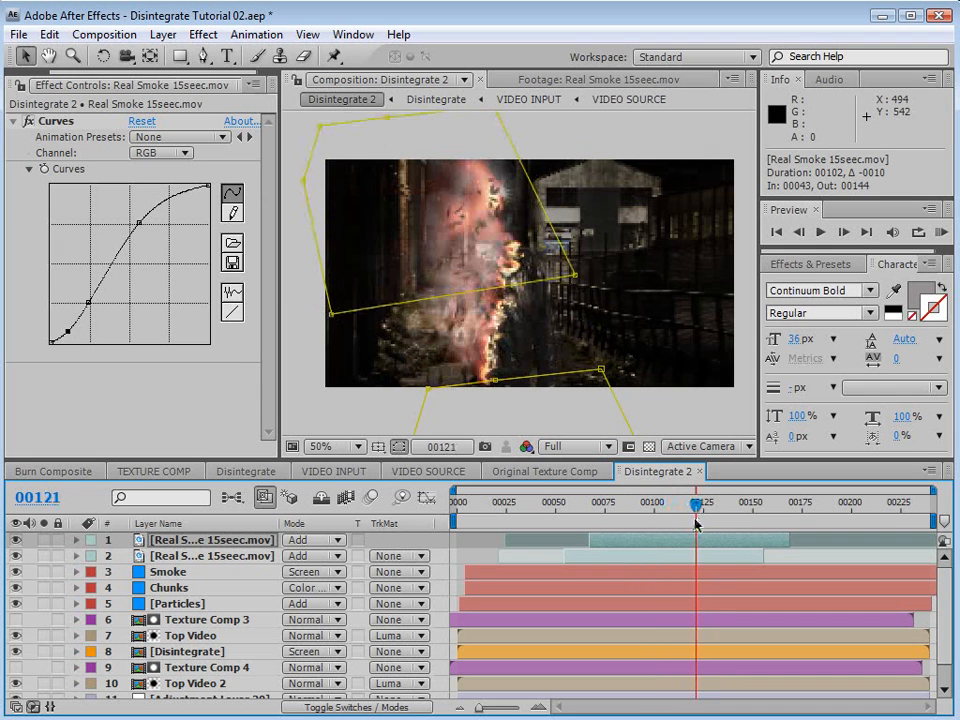
{"action": "left_click", "coordinate": [641, 548]}
{"action": "left_click", "coordinate": [642, 541]}
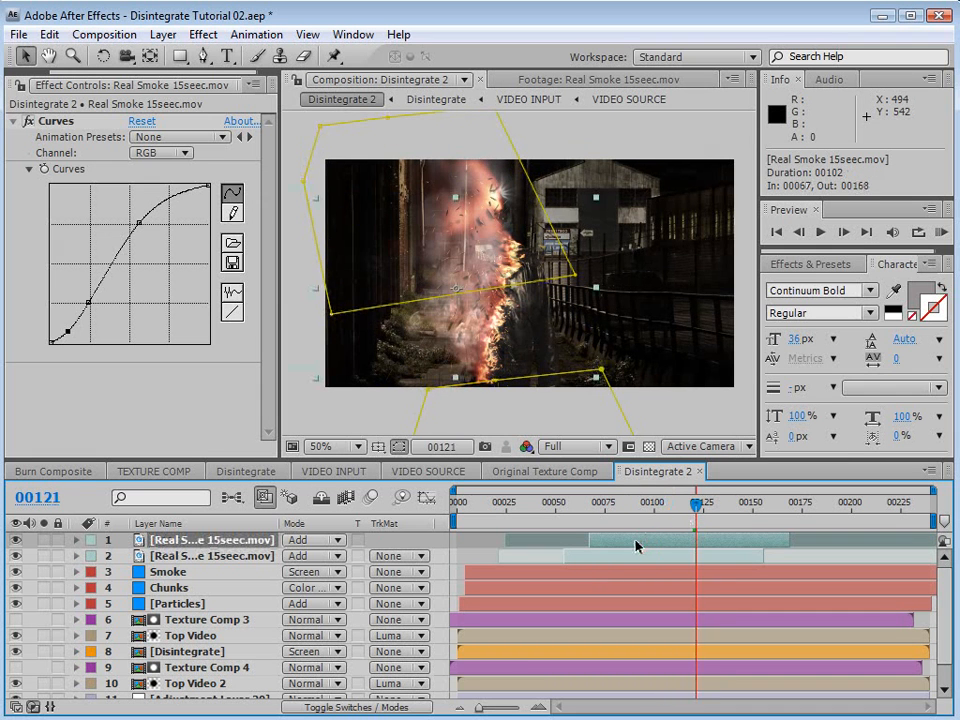
Duplicate the top Real Smoke layer, slide the copy later to start at frame 76, and reposition it over the fire at frame 130.
{"action": "key", "text": "ctrl+d"}
{"action": "left_click_drag", "start_coordinate": [621, 540], "coordinate": [643, 544]}
{"action": "left_click_drag", "start_coordinate": [494, 374], "coordinate": [558, 345]}
{"action": "left_click_drag", "start_coordinate": [703, 508], "coordinate": [713, 508]}
{"action": "left_click_drag", "start_coordinate": [553, 319], "coordinate": [561, 355]}
{"action": "mouse_move", "coordinate": [650, 541]}
{"action": "left_mouse_down"}
{"action": "mouse_move", "coordinate": [666, 549]}
{"action": "mouse_move", "coordinate": [641, 545]}
{"action": "left_mouse_up"}
{"action": "left_click", "coordinate": [640, 505]}
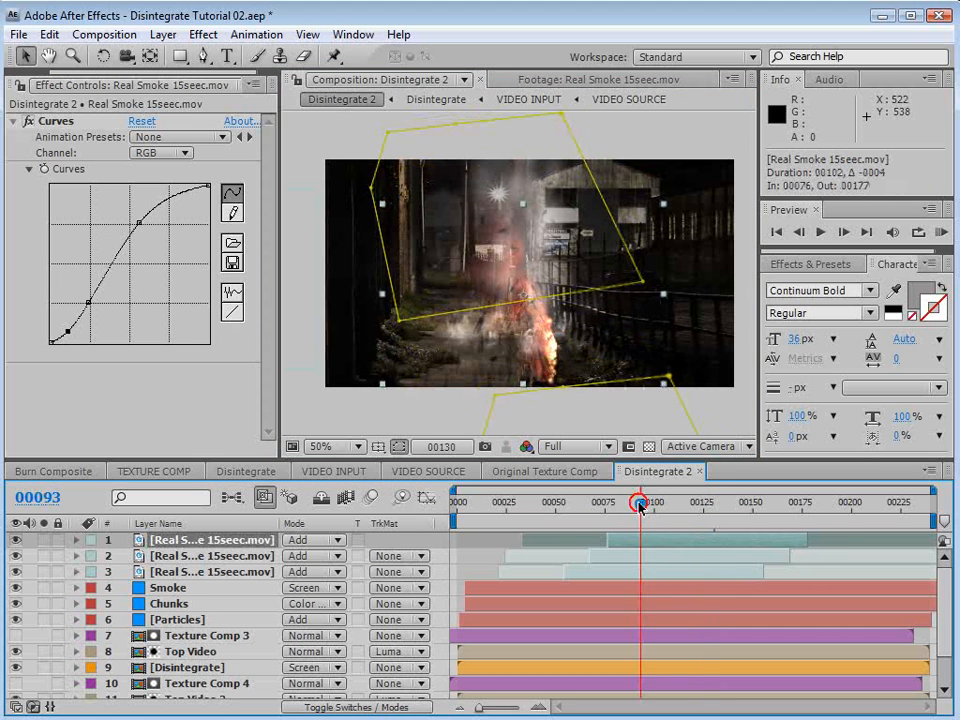
Keyframe the lowest Real Smoke layer's Opacity from 0% at frame 106 to 100% at frame 113 and check the fade-in.
{"action": "left_click_drag", "start_coordinate": [541, 299], "coordinate": [566, 326]}
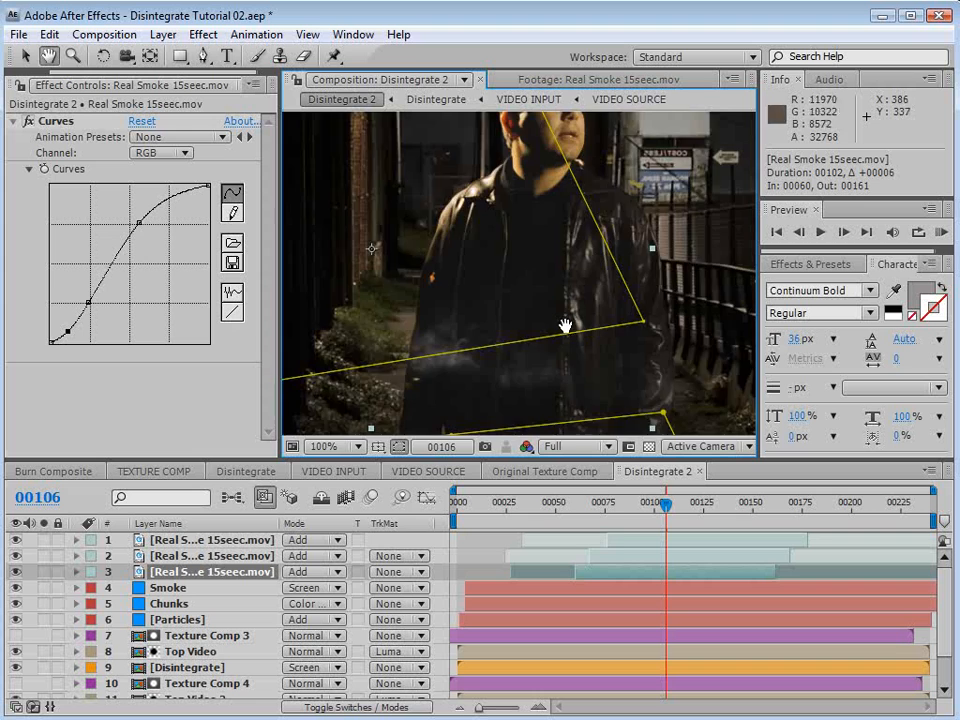
{"action": "scroll", "coordinate": [568, 330], "scroll_direction": "down", "scroll_amount": 1}
{"action": "key", "text": "t"}
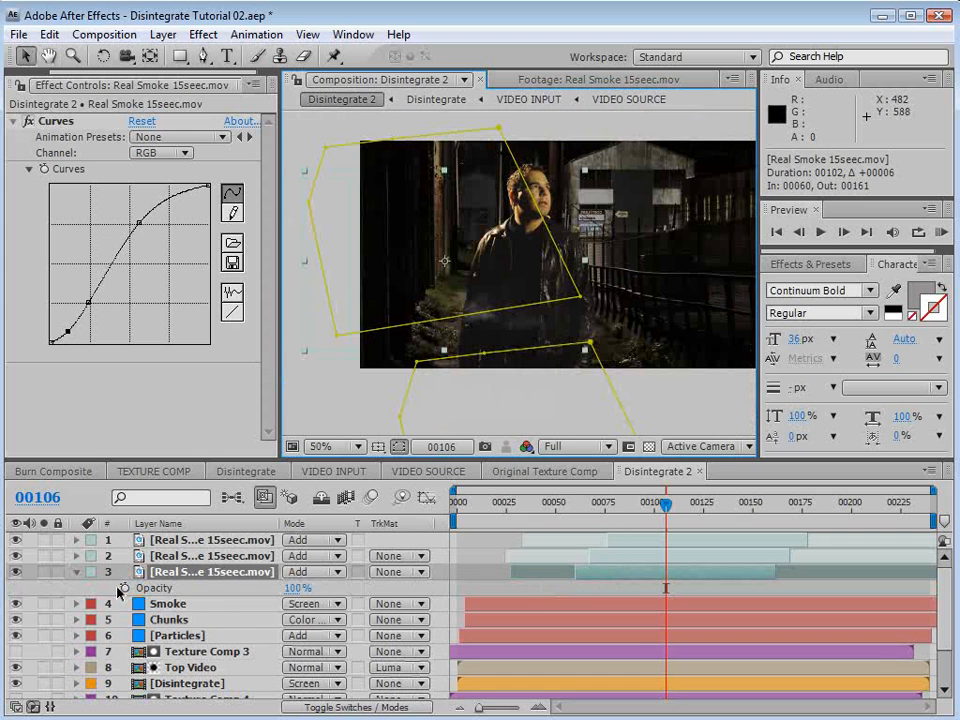
{"action": "left_click", "coordinate": [123, 588]}
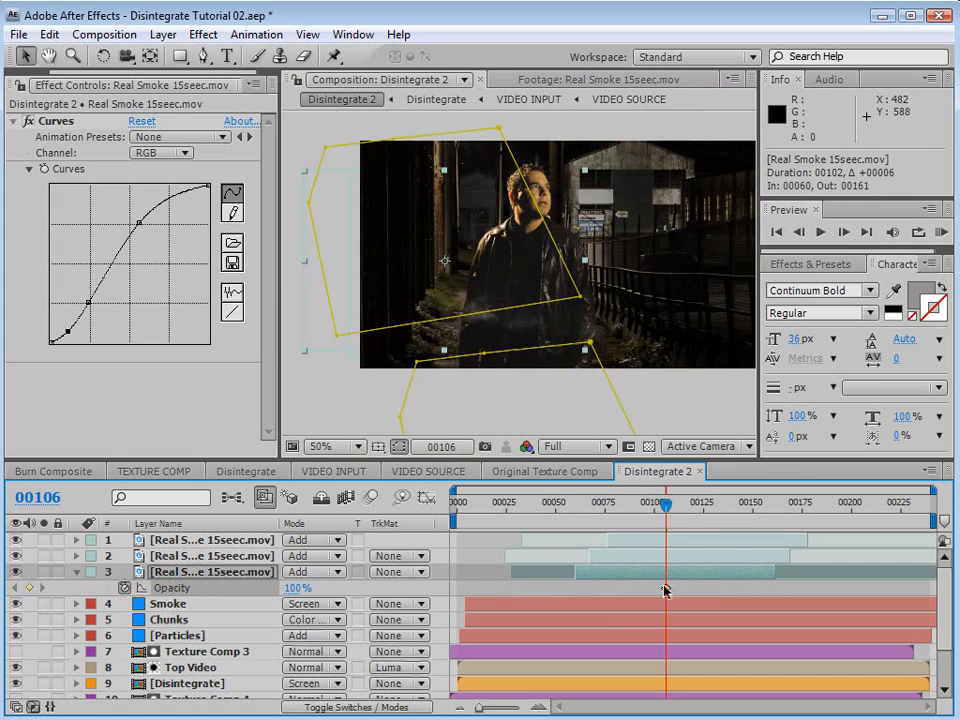
{"action": "left_click_drag", "start_coordinate": [666, 588], "coordinate": [677, 591]}
{"action": "left_click", "coordinate": [294, 589]}
{"action": "type", "text": "0"}
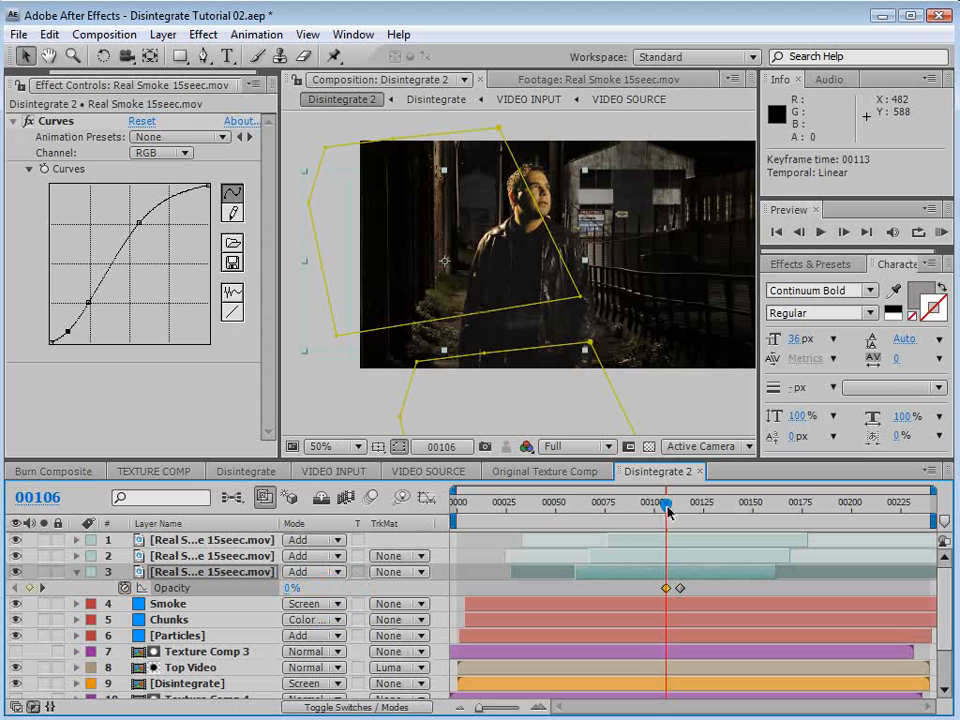
{"action": "left_click_drag", "start_coordinate": [666, 505], "coordinate": [677, 505]}
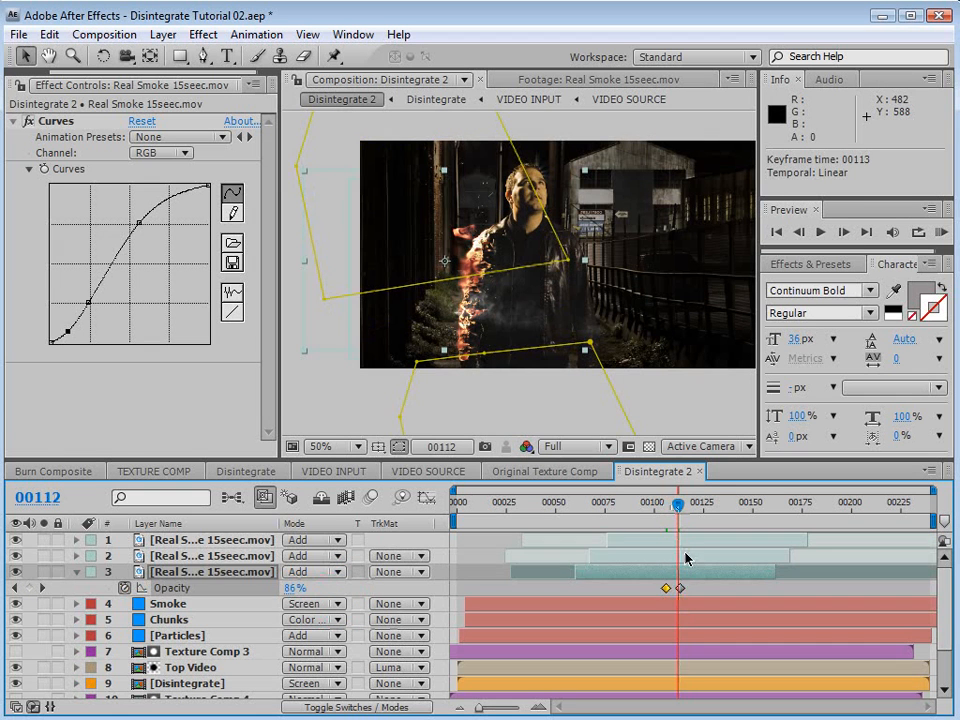
{"action": "left_click", "coordinate": [574, 408]}
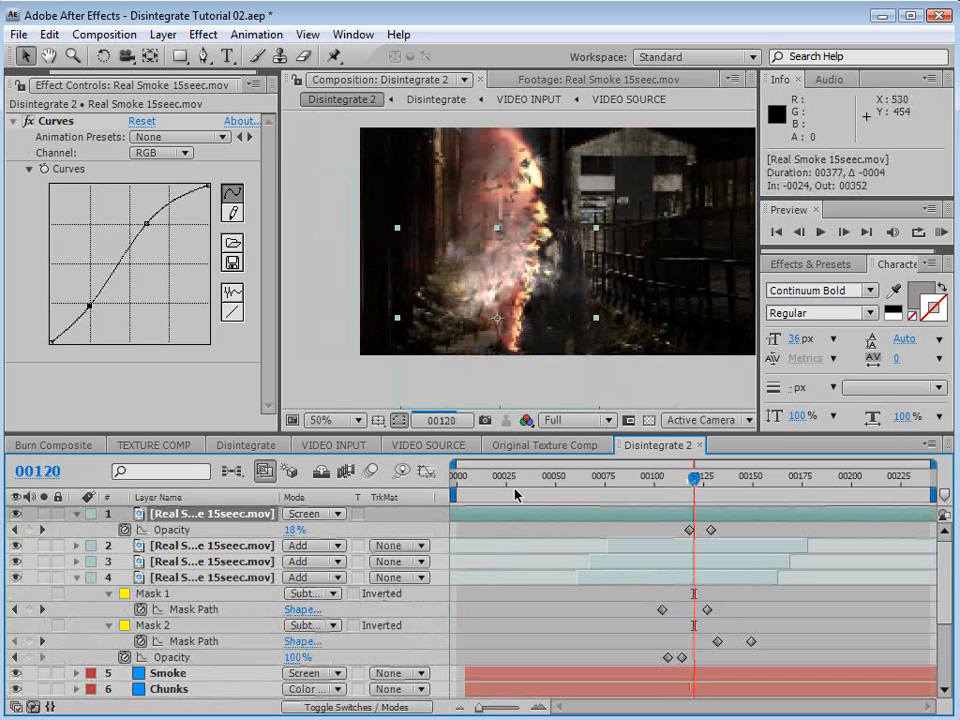
Collapse the properties of all layers, deselect everything and go to frame 82.
{"action": "key", "text": "ctrl+a"}
{"action": "left_click", "coordinate": [76, 514]}
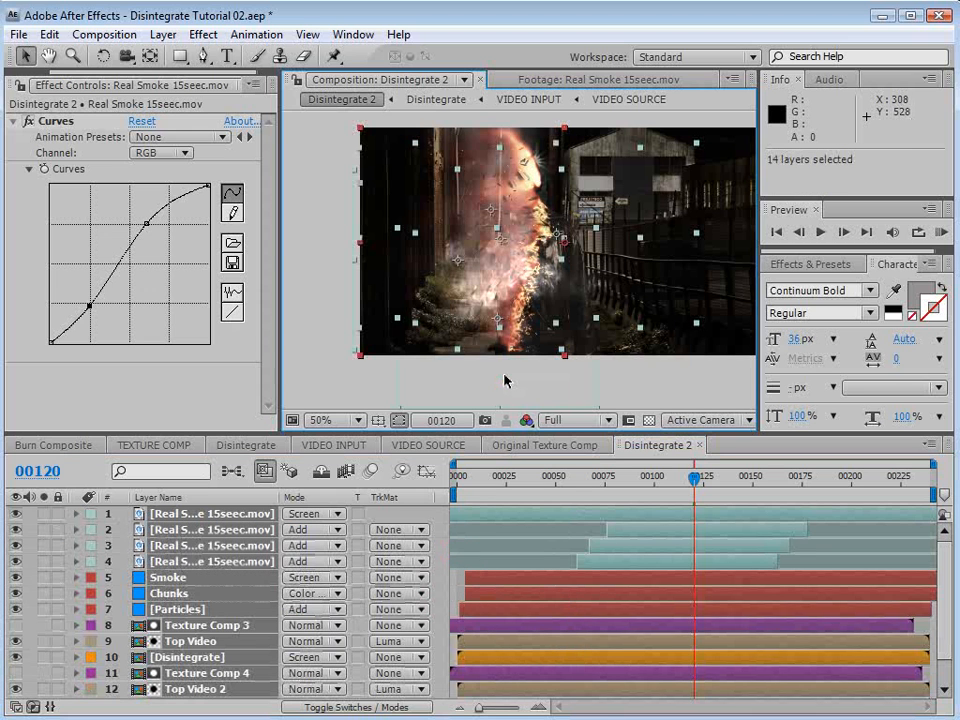
{"action": "scroll", "coordinate": [510, 380], "scroll_direction": "down", "scroll_amount": 1}
{"action": "left_click", "coordinate": [728, 324]}
{"action": "scroll", "coordinate": [627, 326], "scroll_direction": "up", "scroll_amount": 1}
{"action": "left_click_drag", "start_coordinate": [676, 488], "coordinate": [619, 488]}
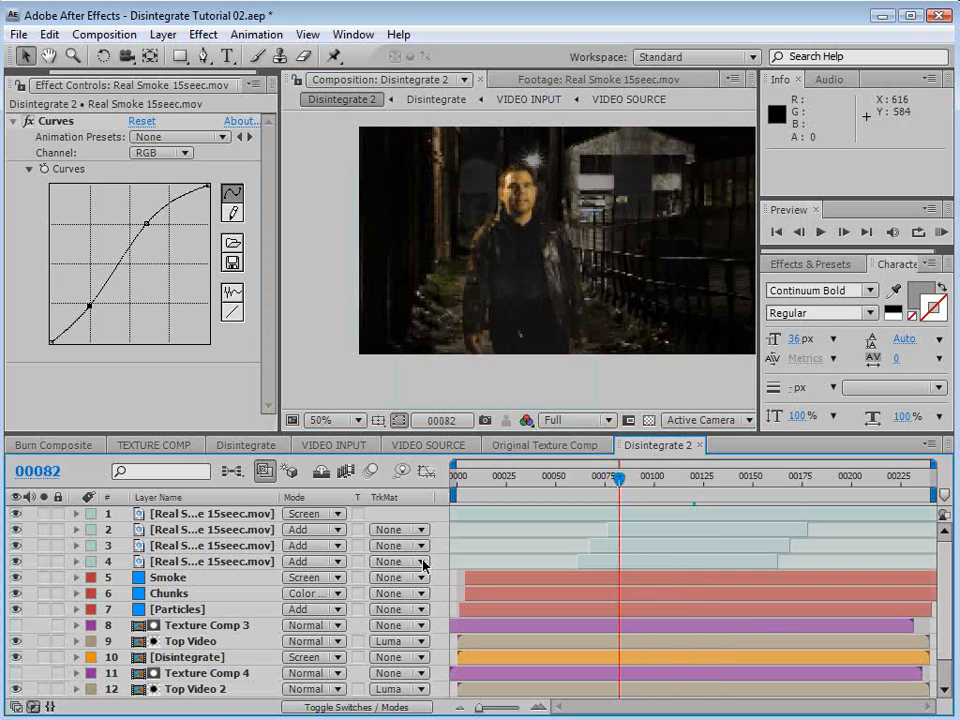
Apply the Tint effect to the Top Video layer.
{"action": "scroll", "coordinate": [540, 197], "scroll_direction": "up", "scroll_amount": 2}
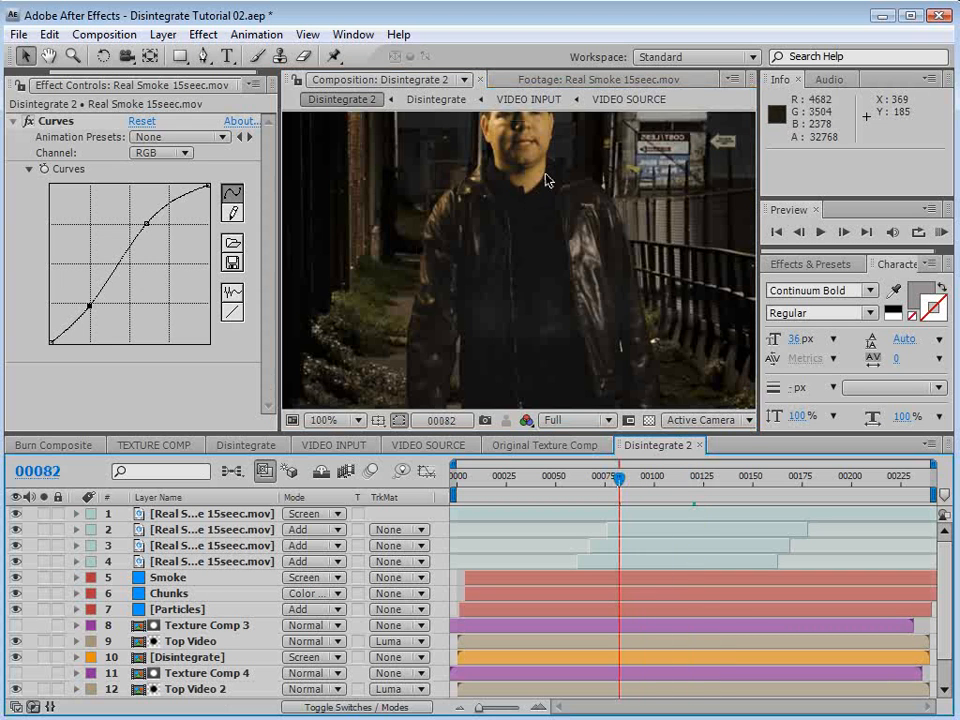
{"action": "left_click", "coordinate": [185, 628]}
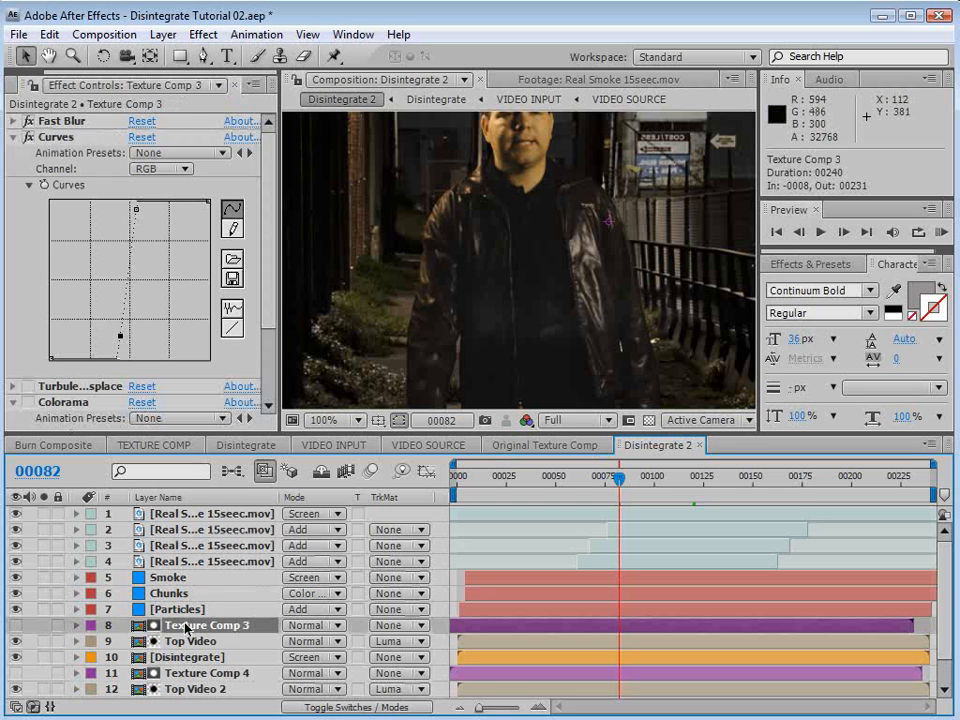
{"action": "left_click", "coordinate": [181, 644]}
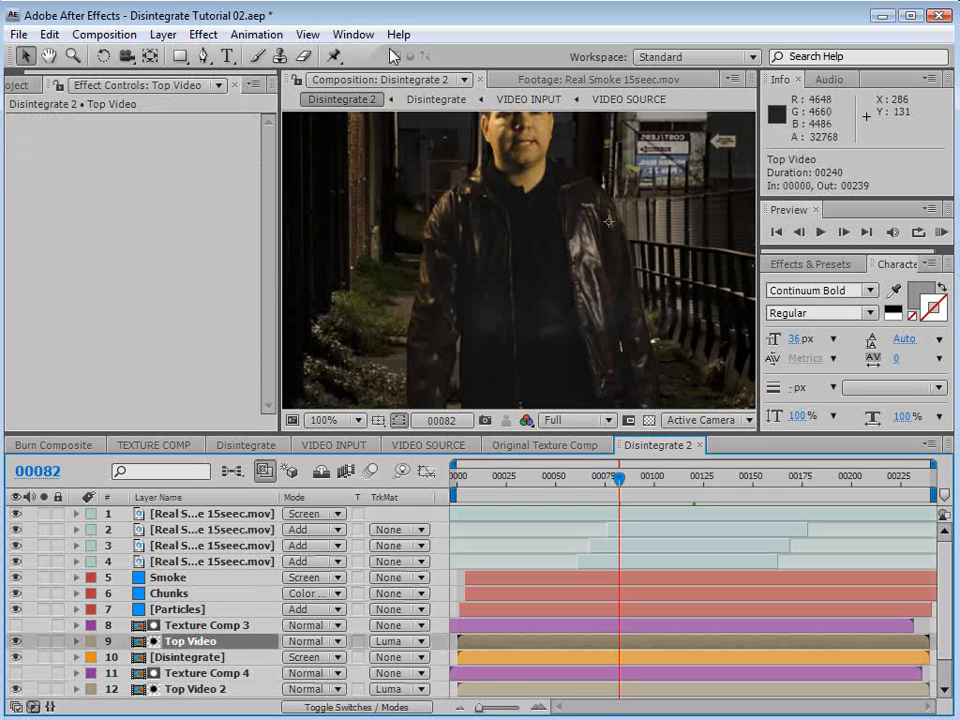
{"action": "key", "text": "h"}
{"action": "left_click_drag", "start_coordinate": [557, 210], "coordinate": [522, 314]}
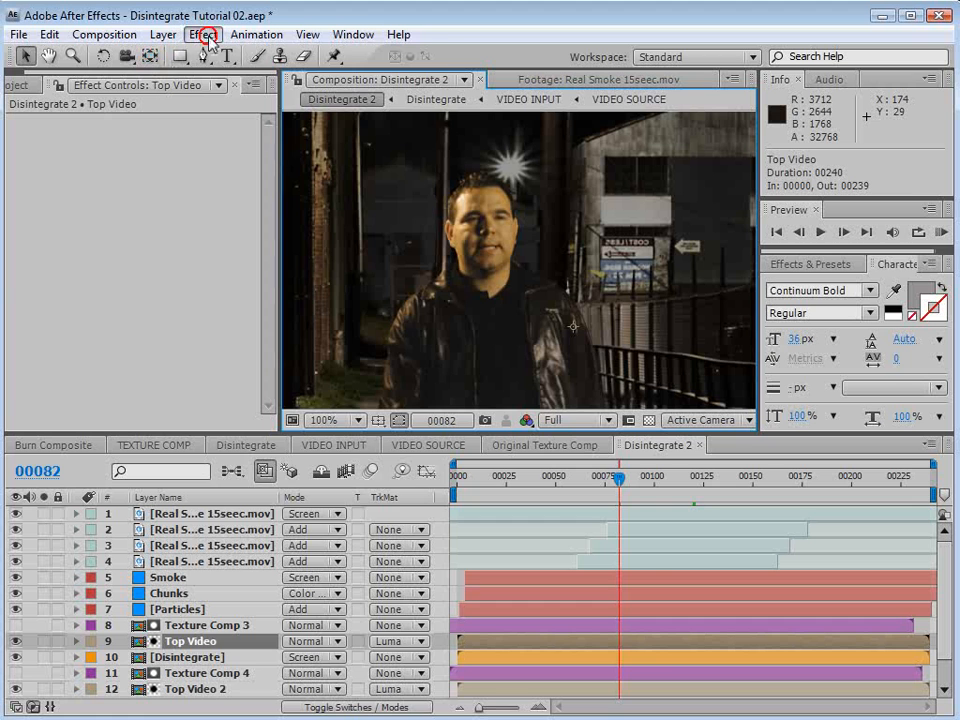
{"action": "left_click", "coordinate": [204, 35]}
{"action": "mouse_move", "coordinate": [257, 207]}
{"action": "left_click", "coordinate": [488, 718]}
Add Curves to the Top Video layer and set its Tint effect's Amount to Tint to 21%.
{"action": "left_click", "coordinate": [189, 35]}
{"action": "mouse_move", "coordinate": [296, 210]}
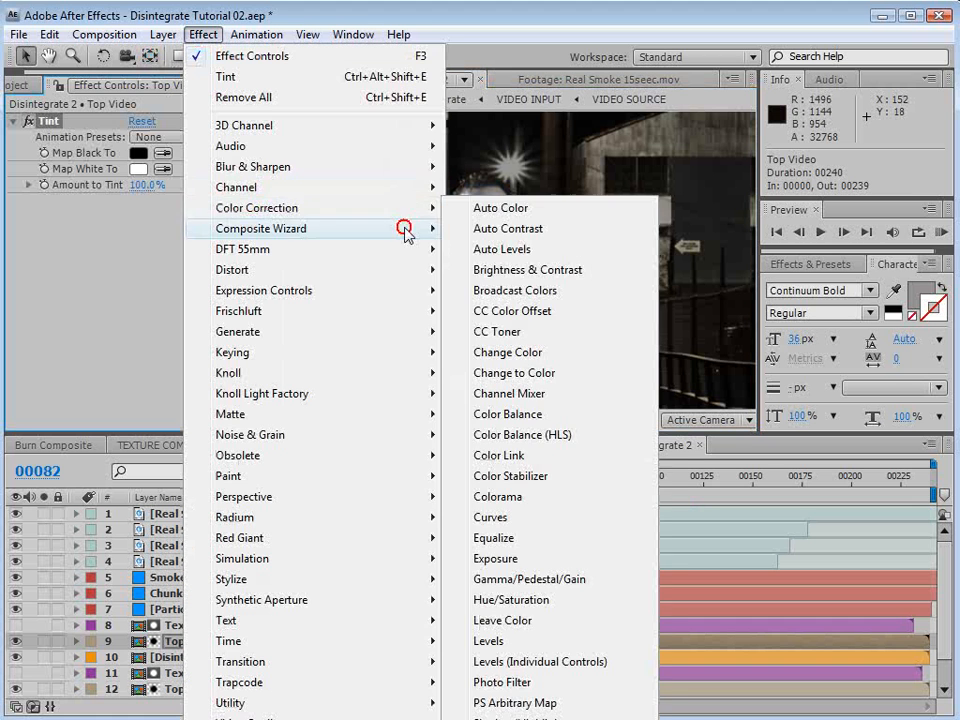
{"action": "left_click", "coordinate": [492, 517]}
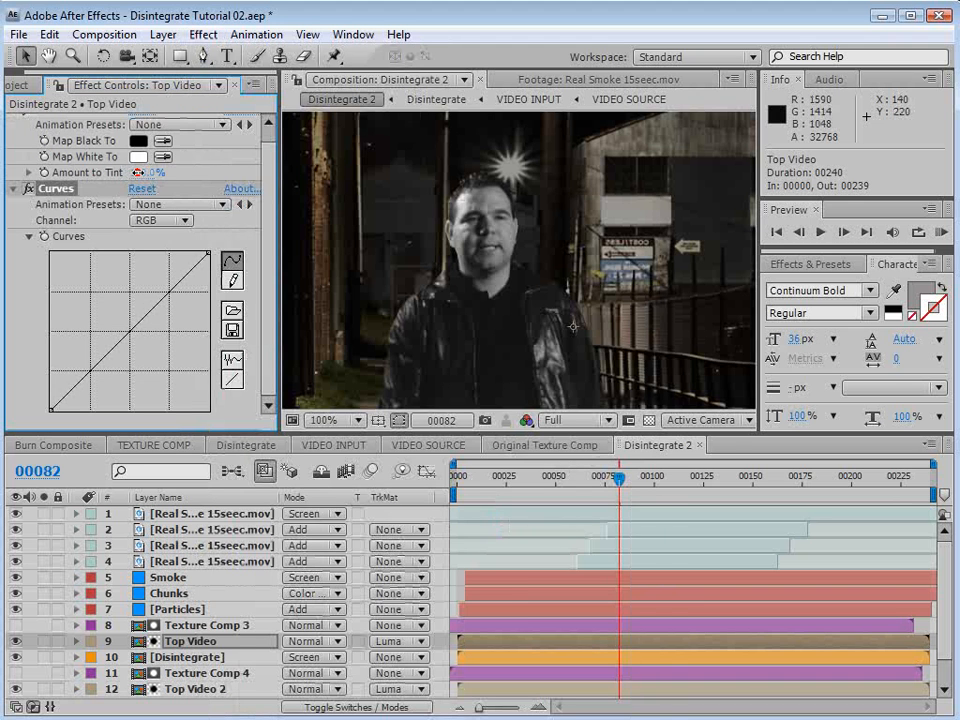
{"action": "left_click_drag", "start_coordinate": [138, 176], "coordinate": [60, 176]}
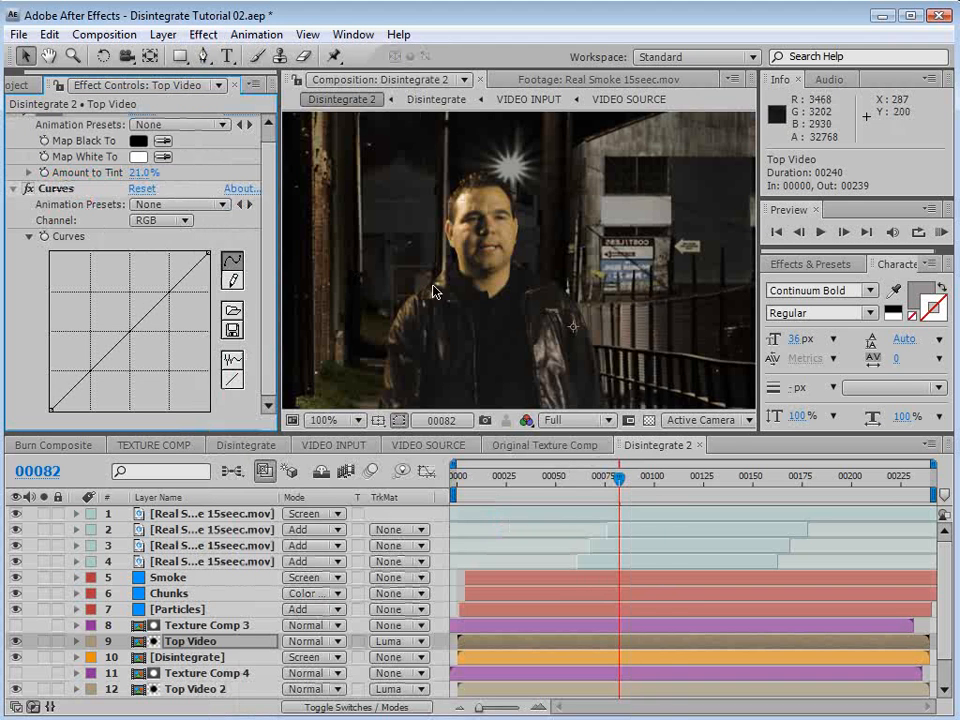
{"action": "key", "text": "h"}
{"action": "left_click_drag", "start_coordinate": [446, 369], "coordinate": [561, 236]}
{"action": "key", "text": "v"}
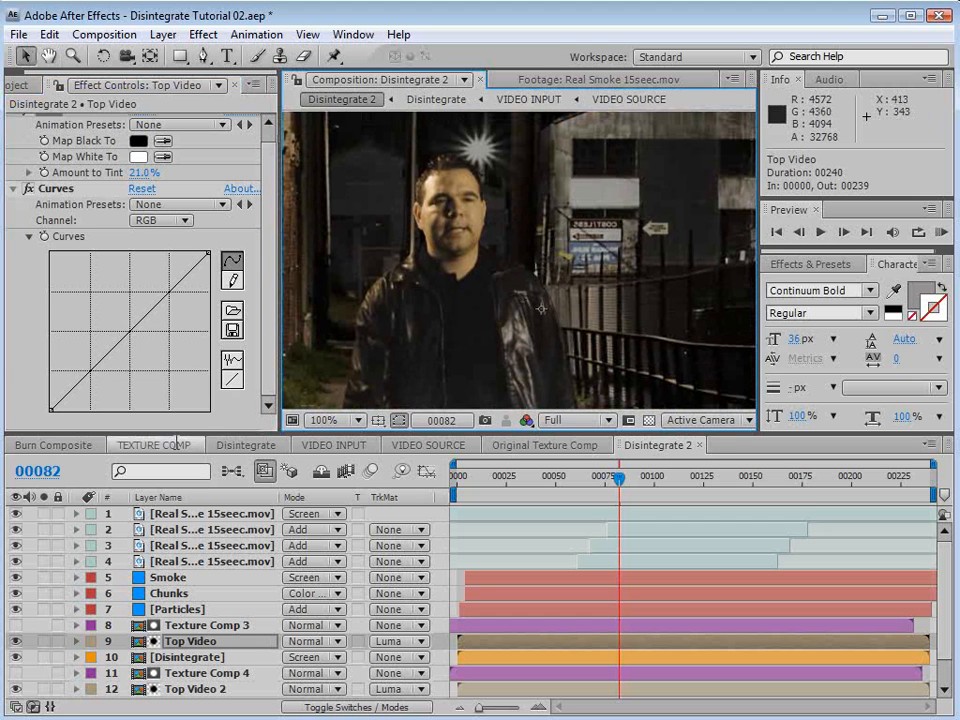
Create an adjustment layer above all the smoke layers and rename it CC.
{"action": "left_click", "coordinate": [187, 513]}
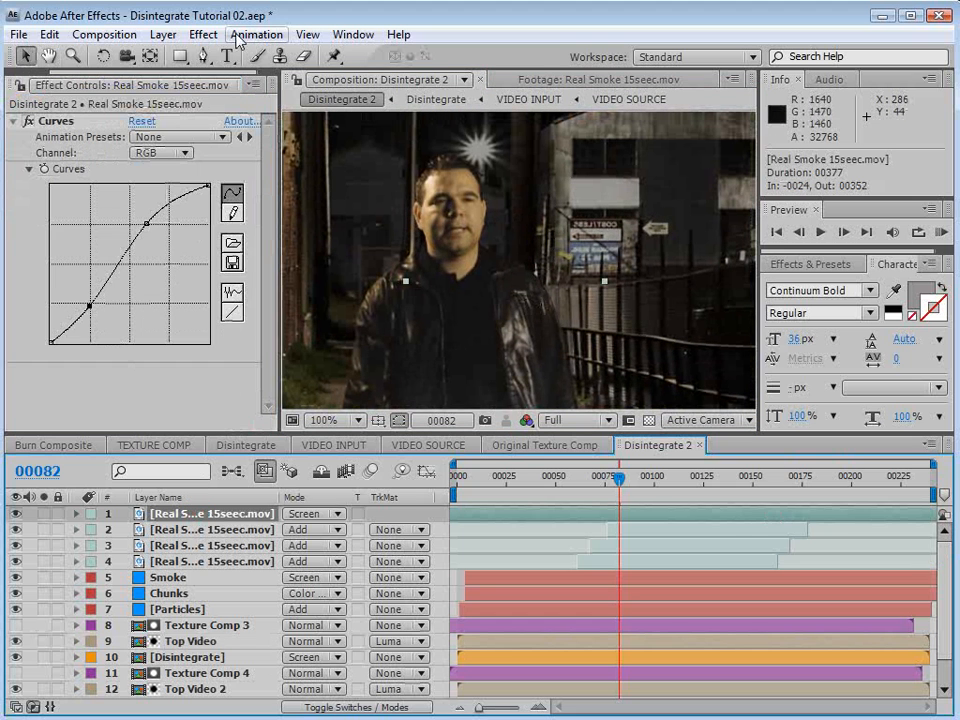
{"action": "left_click", "coordinate": [165, 34]}
{"action": "mouse_move", "coordinate": [291, 55]}
{"action": "left_click", "coordinate": [530, 180]}
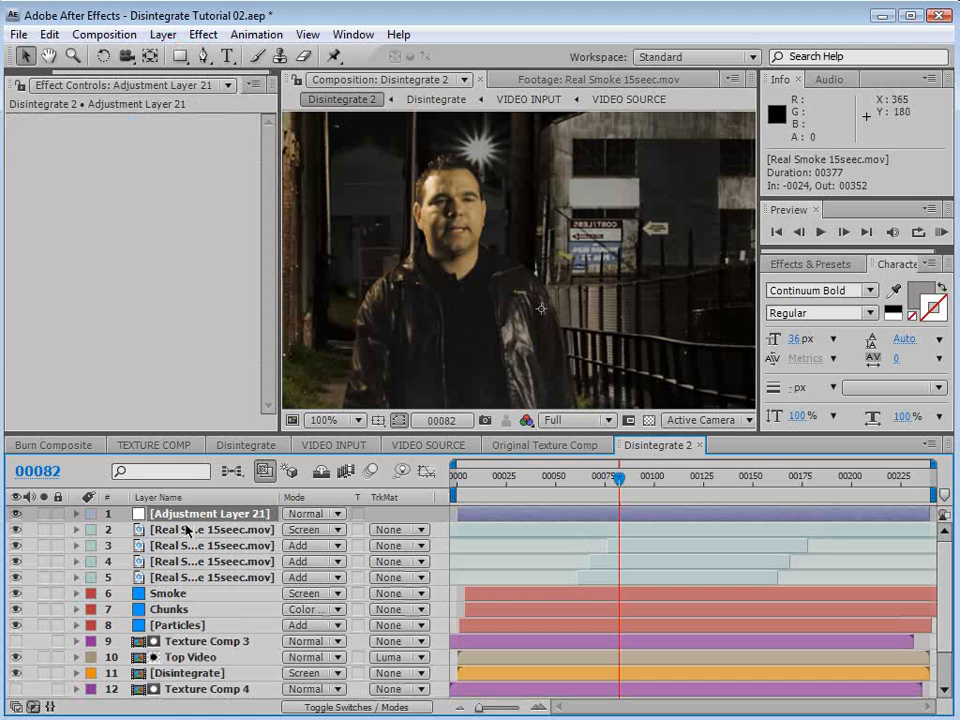
{"action": "key", "text": "Return"}
{"action": "type", "text": "CC"}
{"action": "left_click", "coordinate": [200, 529]}
{"action": "left_click", "coordinate": [200, 513]}
Apply Curves to the CC layer, raise the RGB highlights and anchor the shadows with a lower point.
{"action": "left_click", "coordinate": [203, 34]}
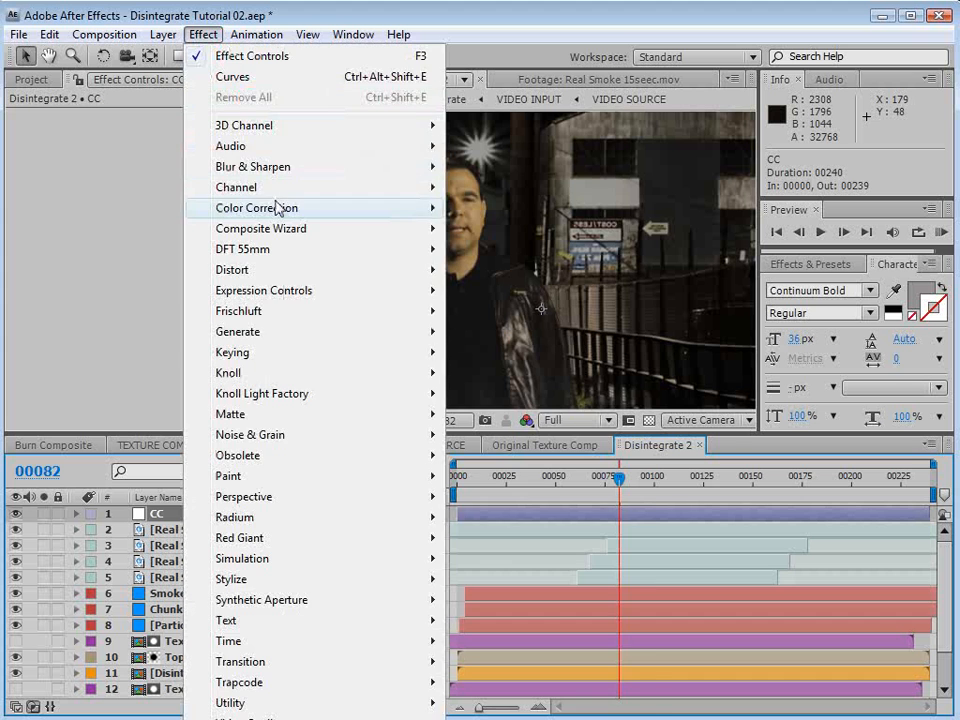
{"action": "mouse_move", "coordinate": [279, 207]}
{"action": "left_click", "coordinate": [508, 516]}
{"action": "left_click_drag", "start_coordinate": [150, 239], "coordinate": [152, 224]}
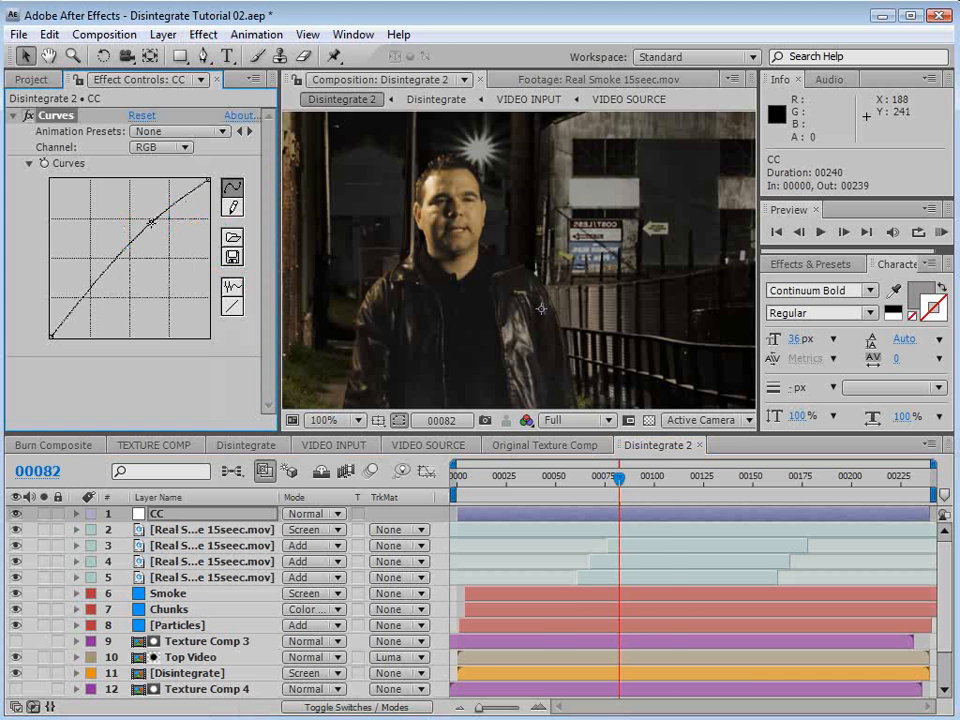
{"action": "left_click", "coordinate": [100, 287]}
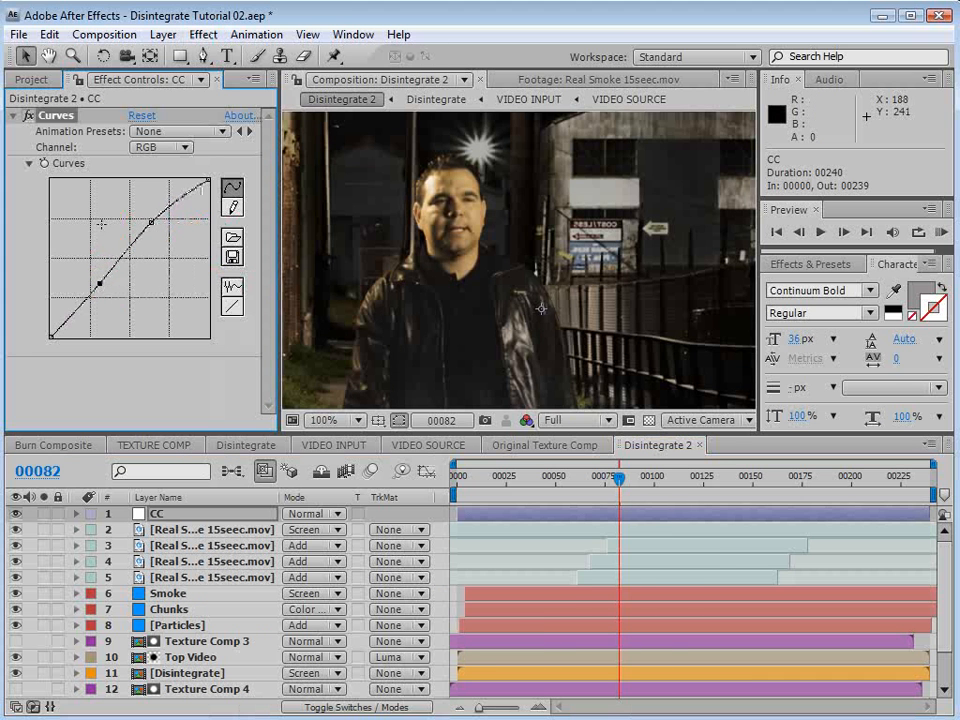
Cool the CC layer's color by adjusting the Blue curve's midpoint and lowering the Red curve's midtones.
{"action": "left_click", "coordinate": [160, 147]}
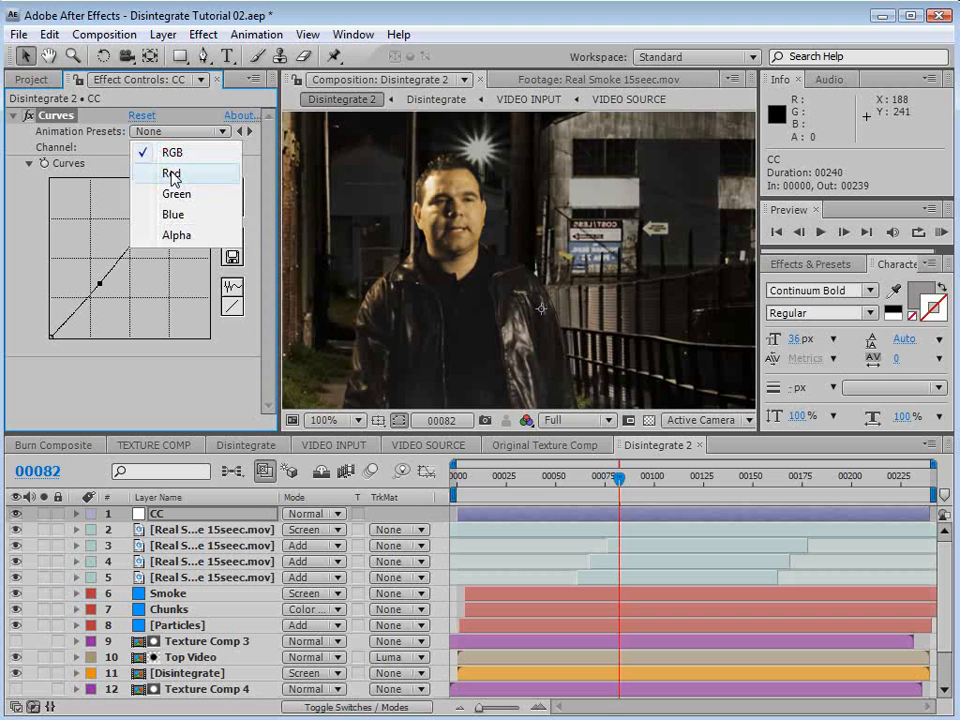
{"action": "left_click", "coordinate": [180, 216]}
{"action": "mouse_move", "coordinate": [147, 263]}
{"action": "left_mouse_down"}
{"action": "mouse_move", "coordinate": [121, 238]}
{"action": "mouse_move", "coordinate": [138, 259]}
{"action": "left_mouse_up"}
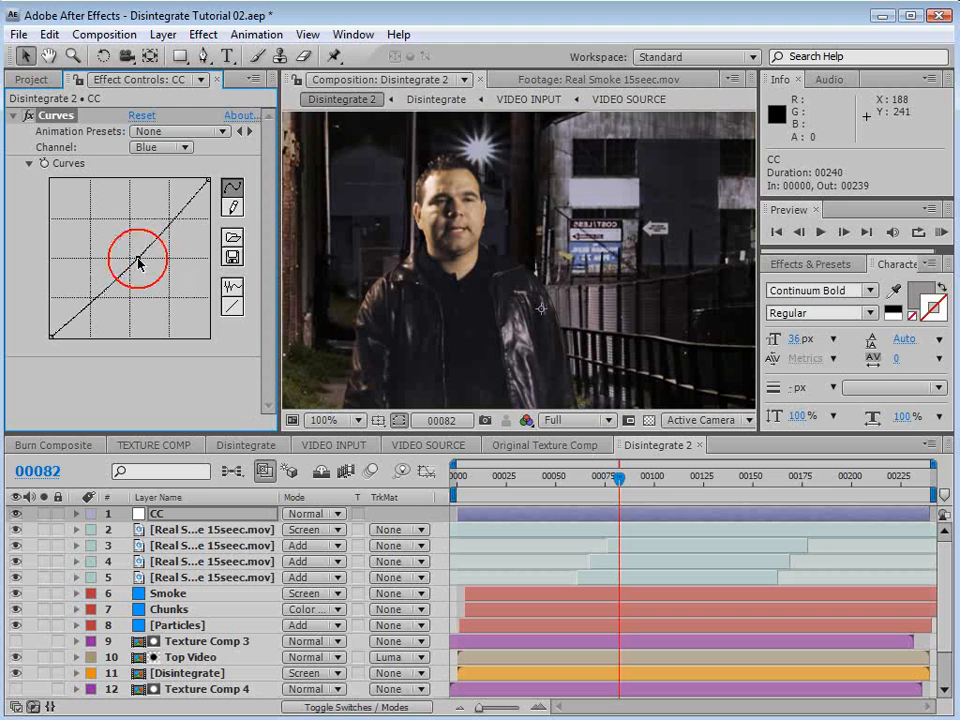
{"action": "scroll", "coordinate": [415, 192], "scroll_direction": "down", "scroll_amount": 1}
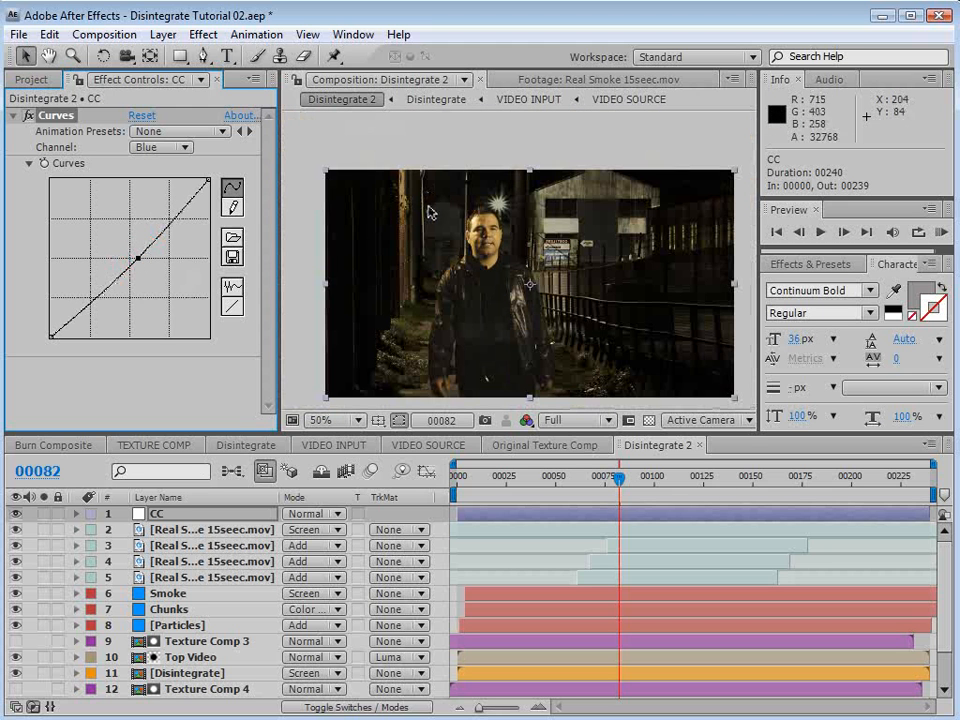
{"action": "mouse_move", "coordinate": [139, 261]}
{"action": "left_mouse_down"}
{"action": "mouse_move", "coordinate": [125, 254]}
{"action": "mouse_move", "coordinate": [141, 262]}
{"action": "left_mouse_up"}
{"action": "left_click", "coordinate": [160, 147]}
{"action": "left_click", "coordinate": [165, 105]}
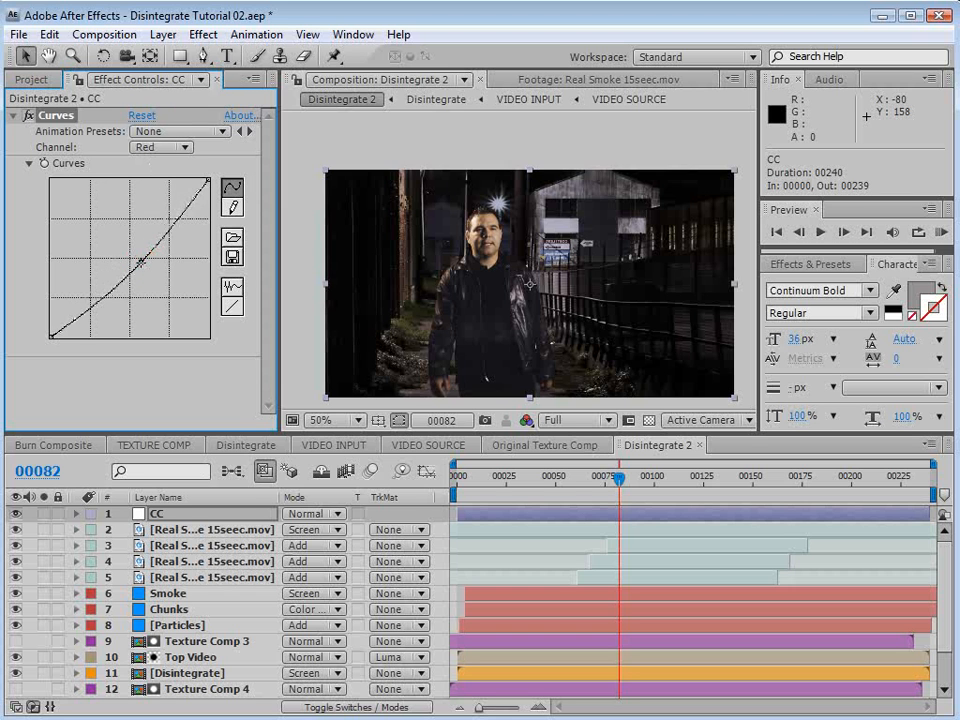
Apply Tint to the CC layer and place it before Curves in the effect order.
{"action": "left_click", "coordinate": [203, 34]}
{"action": "left_click", "coordinate": [432, 214]}
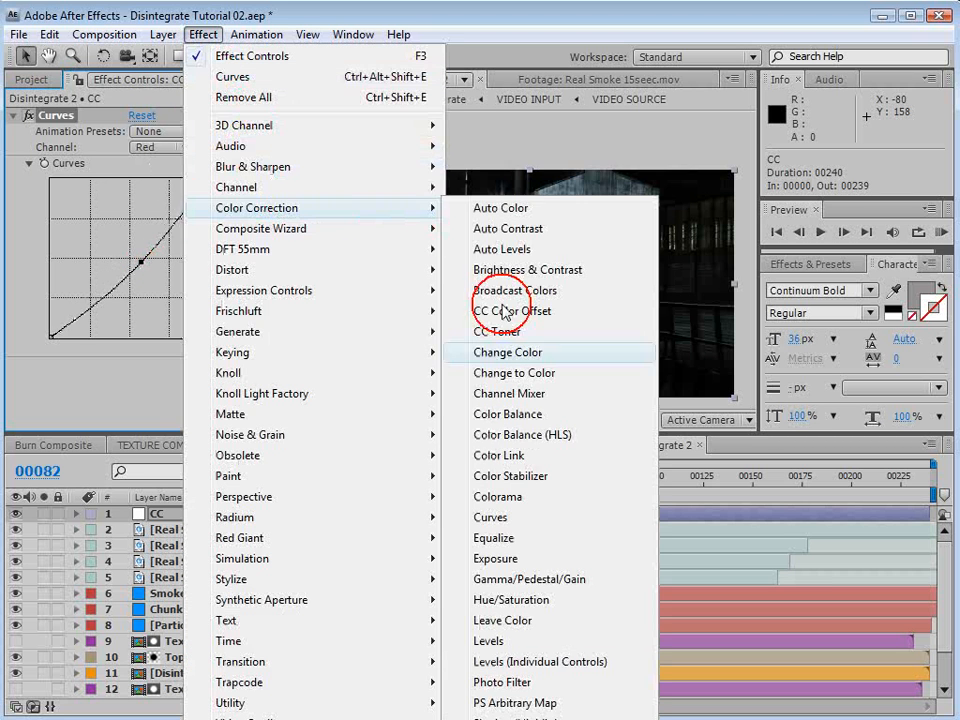
{"action": "left_click", "coordinate": [484, 719]}
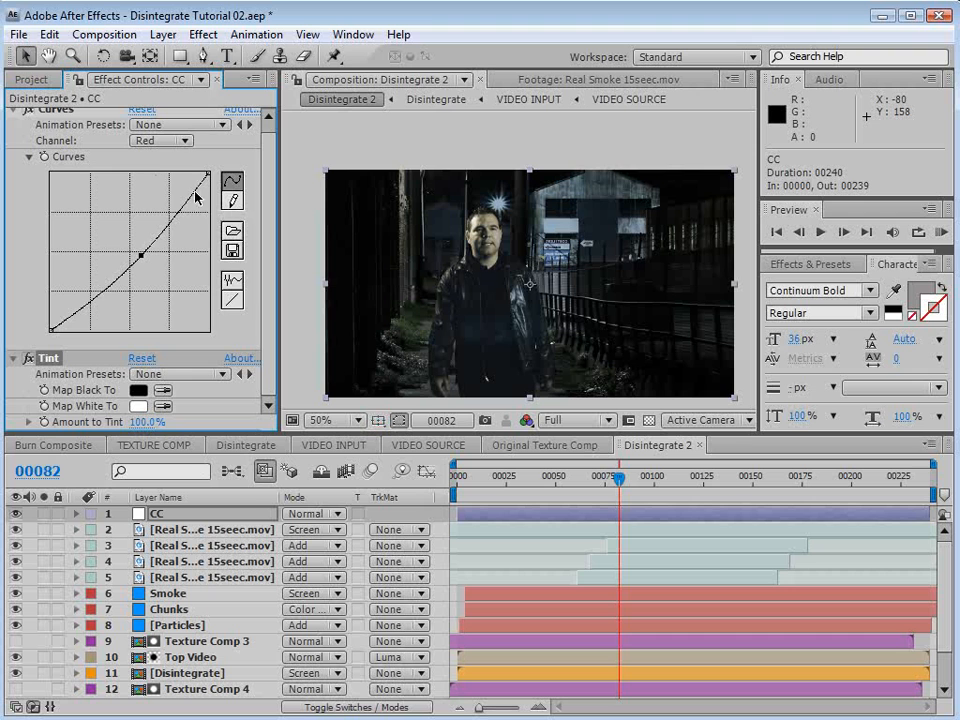
{"action": "left_click", "coordinate": [12, 115]}
{"action": "left_click_drag", "start_coordinate": [14, 112], "coordinate": [60, 130]}
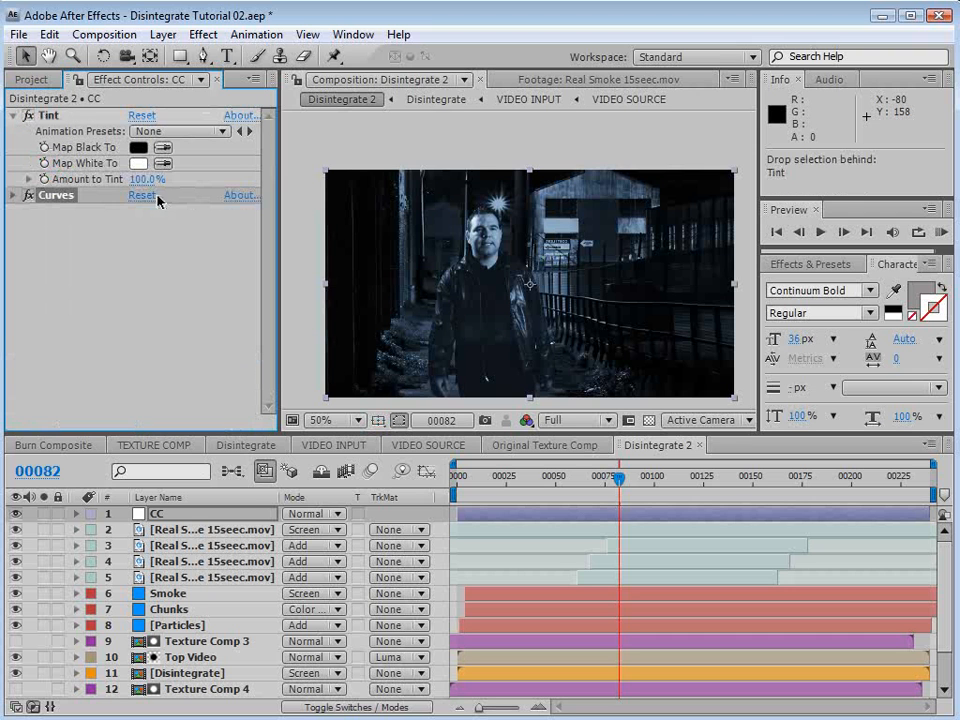
Set the CC layer's Amount to Tint to 14% and inspect the man up close.
{"action": "left_click_drag", "start_coordinate": [146, 179], "coordinate": [116, 181]}
{"action": "scroll", "coordinate": [530, 372], "scroll_direction": "up", "scroll_amount": 1}
{"action": "key", "text": "h"}
{"action": "left_click_drag", "start_coordinate": [520, 378], "coordinate": [531, 354]}
Switch the CC layer's Curves to the RGB channel and refine the shadows with an extra low point.
{"action": "left_click", "coordinate": [12, 196]}
{"action": "left_click", "coordinate": [160, 219]}
{"action": "left_click", "coordinate": [171, 201]}
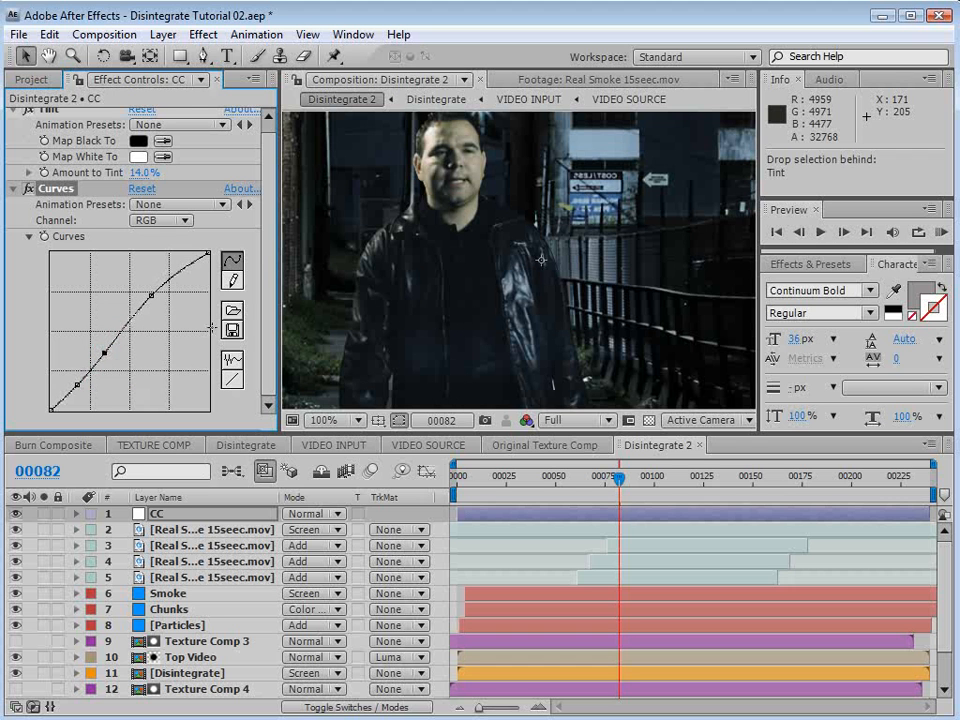
Examine the color grade in the enlarged composition view at frame 82, and check the fire at frame 116.
{"action": "key", "text": "grave"}
{"action": "key", "text": "comma"}
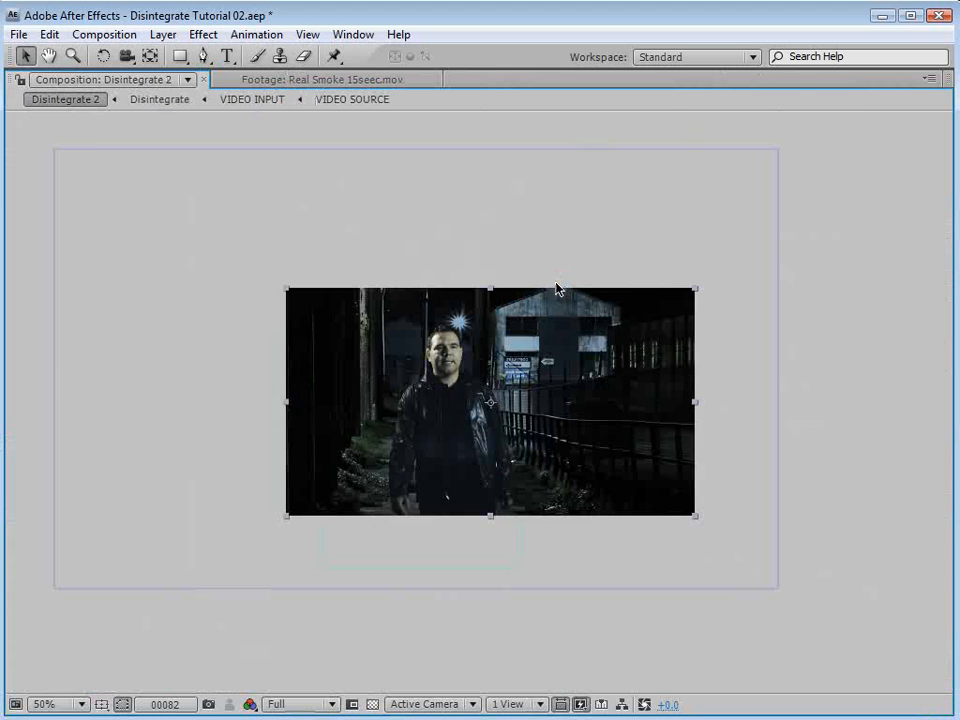
{"action": "key", "text": "grave"}
{"action": "left_click", "coordinate": [551, 391]}
{"action": "key", "text": "comma"}
{"action": "left_click", "coordinate": [716, 341]}
{"action": "key", "text": "period"}
{"action": "left_click_drag", "start_coordinate": [636, 485], "coordinate": [685, 495]}
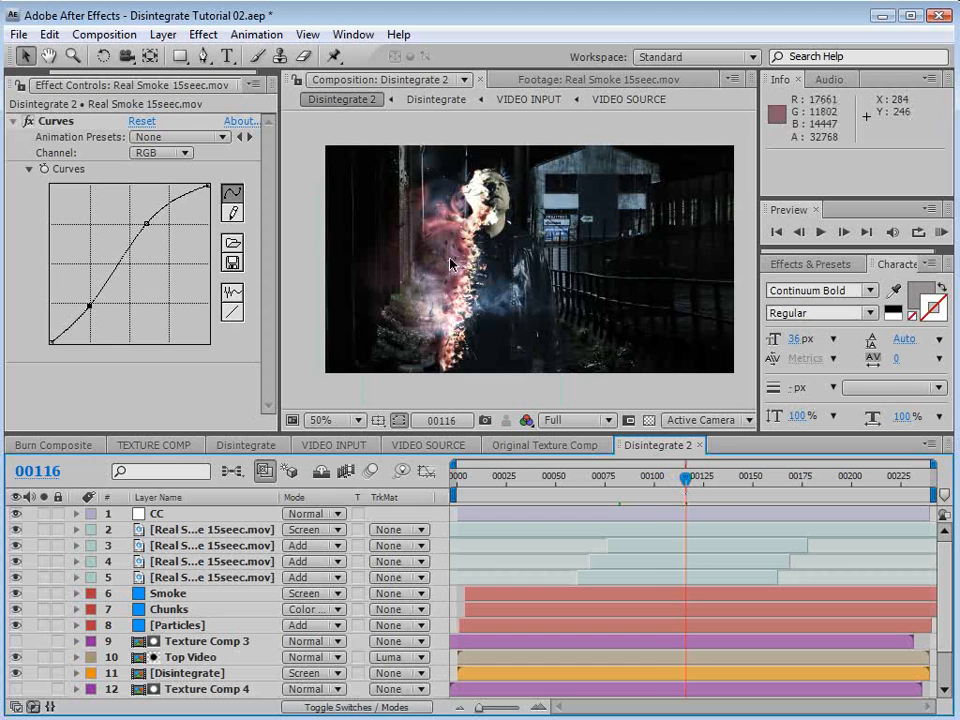
Apply Glow to the CC layer with a Glow Threshold of 71.8% and a Glow Radius of 25.
{"action": "left_click", "coordinate": [203, 34]}
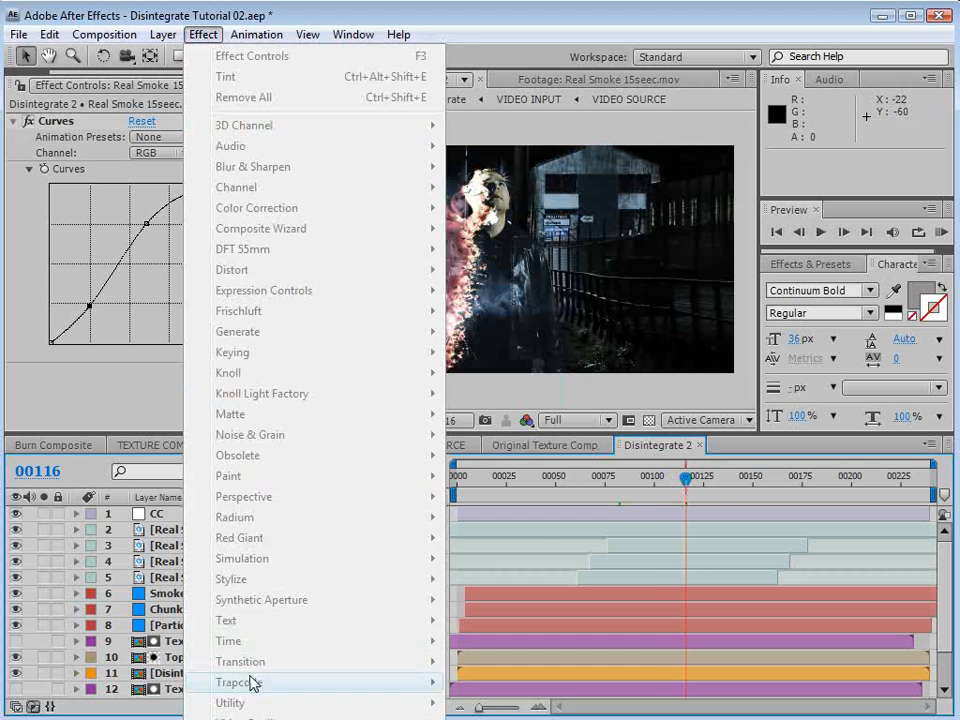
{"action": "left_click", "coordinate": [686, 515]}
{"action": "left_click", "coordinate": [203, 34]}
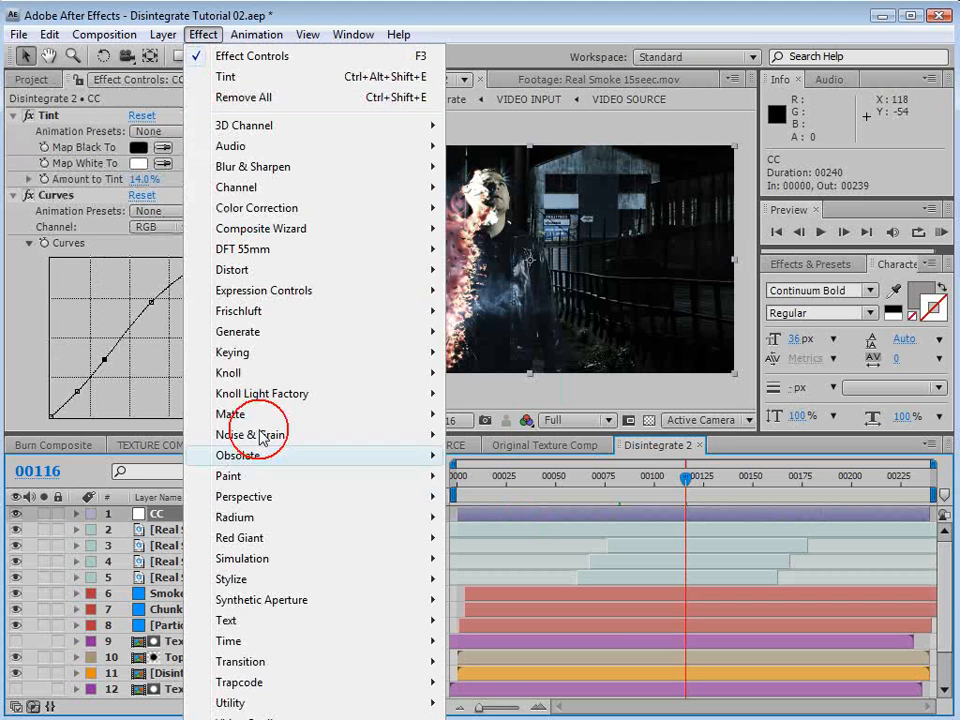
{"action": "mouse_move", "coordinate": [249, 580]}
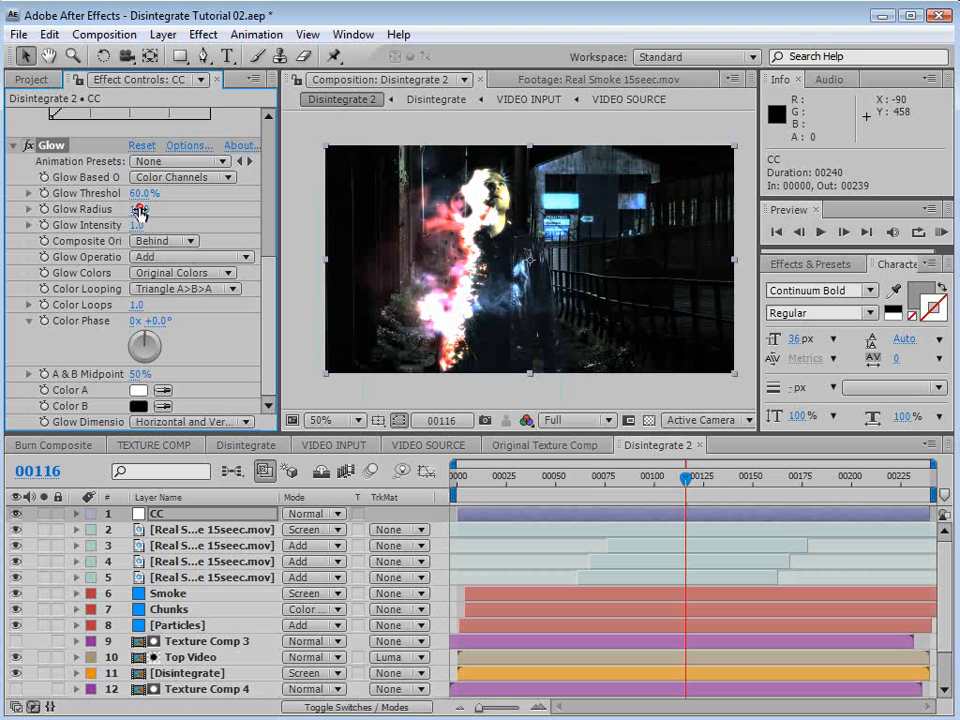
{"action": "left_click_drag", "start_coordinate": [139, 210], "coordinate": [205, 207]}
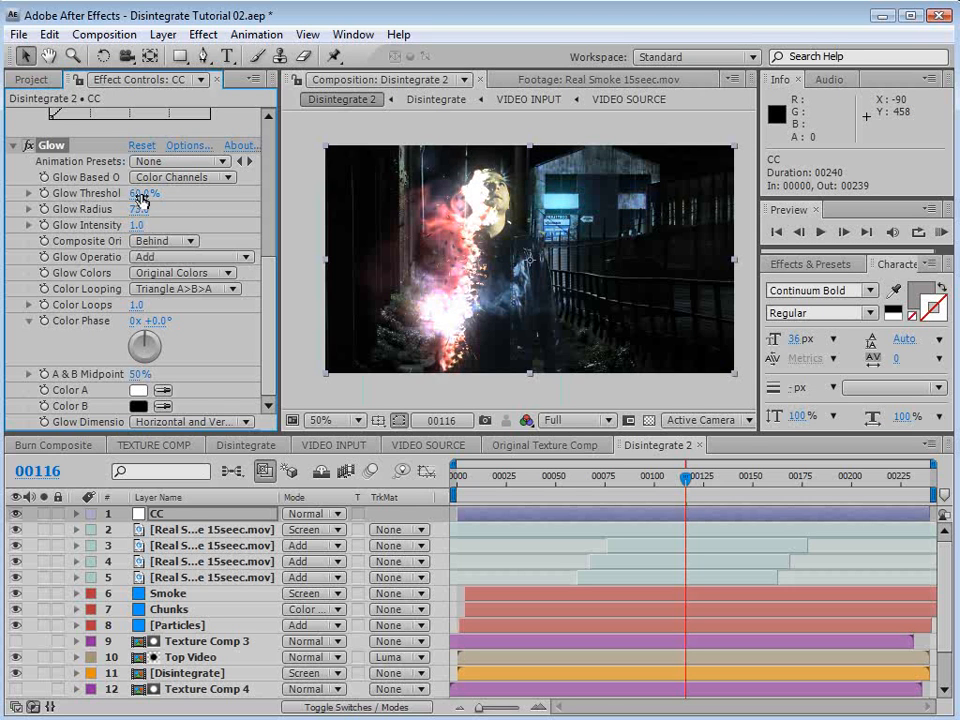
{"action": "left_click_drag", "start_coordinate": [147, 193], "coordinate": [78, 210]}
{"action": "key", "text": "period"}
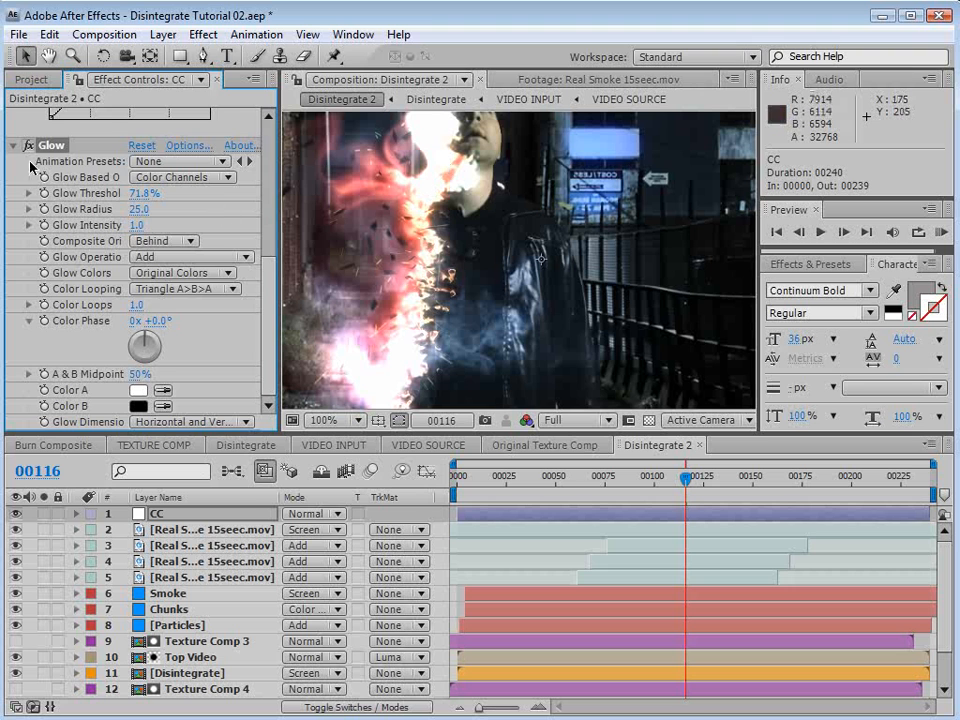
Duplicate the CC layer's Glow, set the copy's Glow Radius to 153, and inspect the result in the enlarged composition view.
{"action": "left_click", "coordinate": [13, 146]}
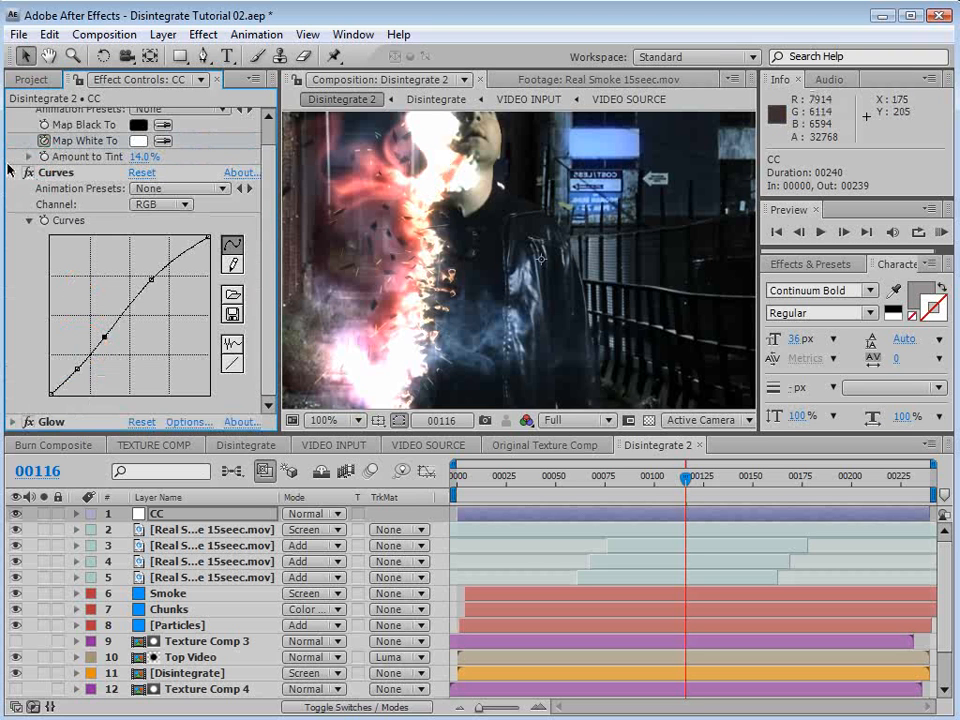
{"action": "left_click", "coordinate": [12, 173]}
{"action": "left_click", "coordinate": [13, 115]}
{"action": "left_click", "coordinate": [52, 147]}
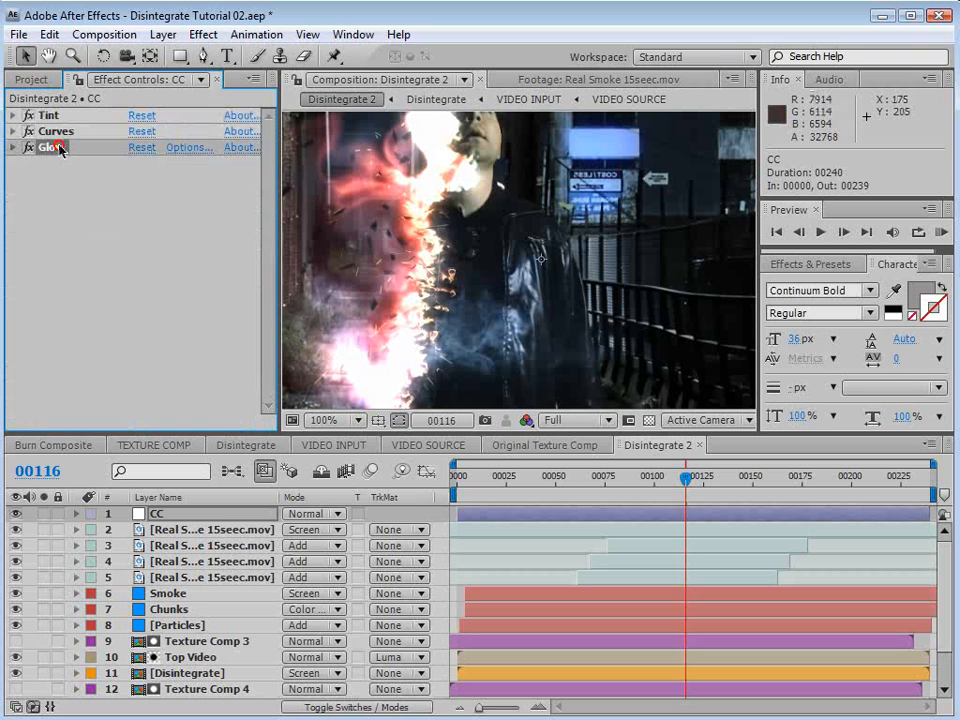
{"action": "key", "text": "ctrl+d"}
{"action": "left_click_drag", "start_coordinate": [137, 212], "coordinate": [250, 204]}
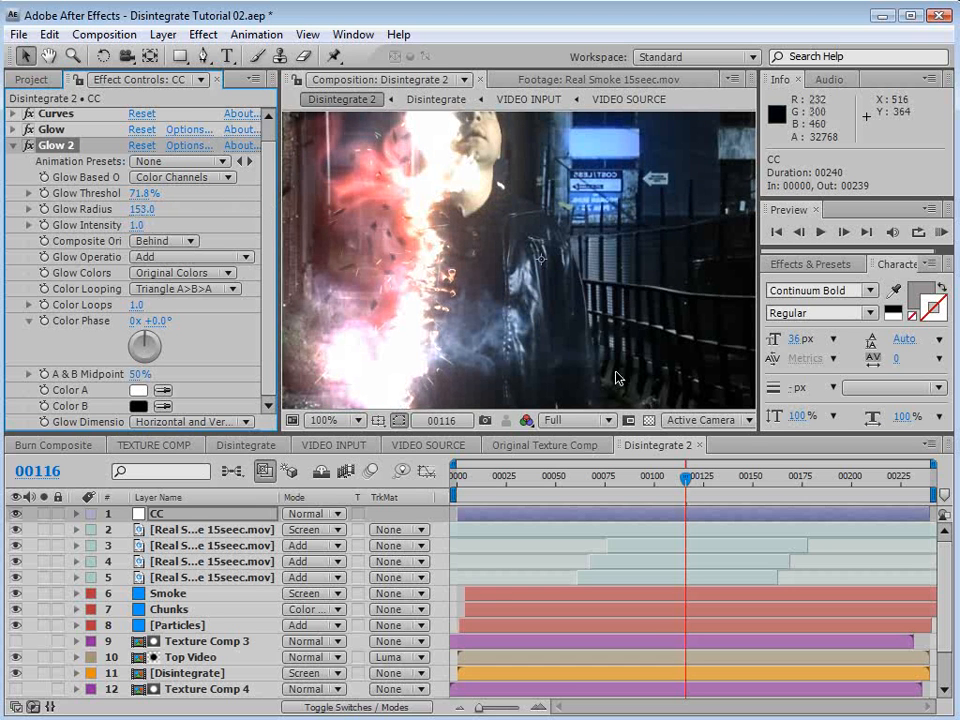
{"action": "key", "text": "grave"}
{"action": "key", "text": "grave"}
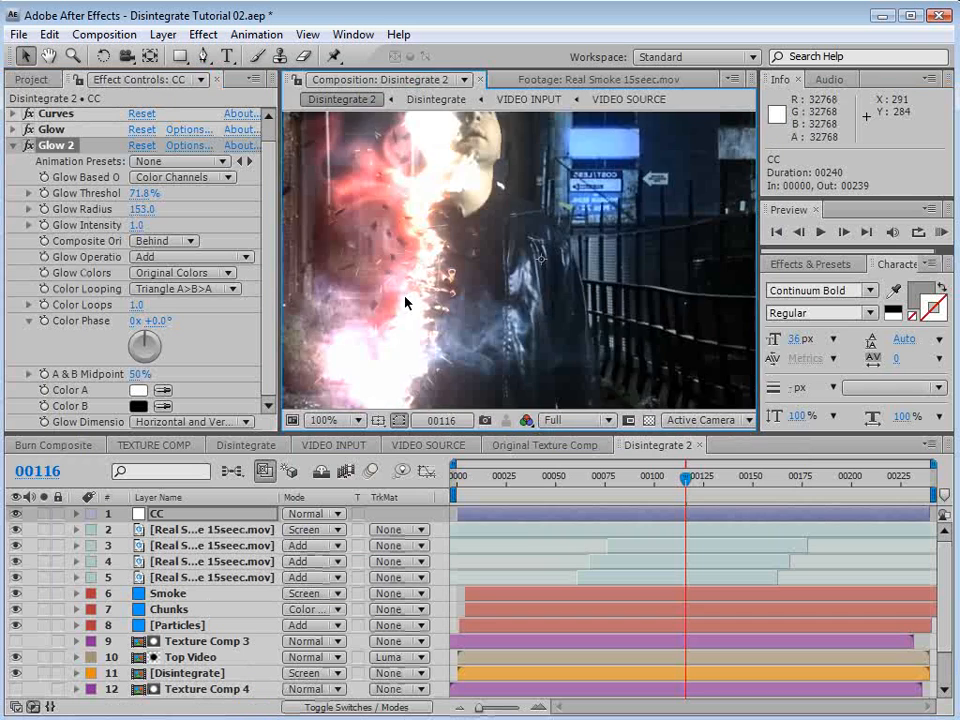
Pull the midpoint of the Blue channel down in the CC layer's Curves to warm the color grade.
{"action": "left_click", "coordinate": [273, 296]}
{"action": "scroll", "coordinate": [202, 190], "scroll_direction": "up", "scroll_amount": 1}
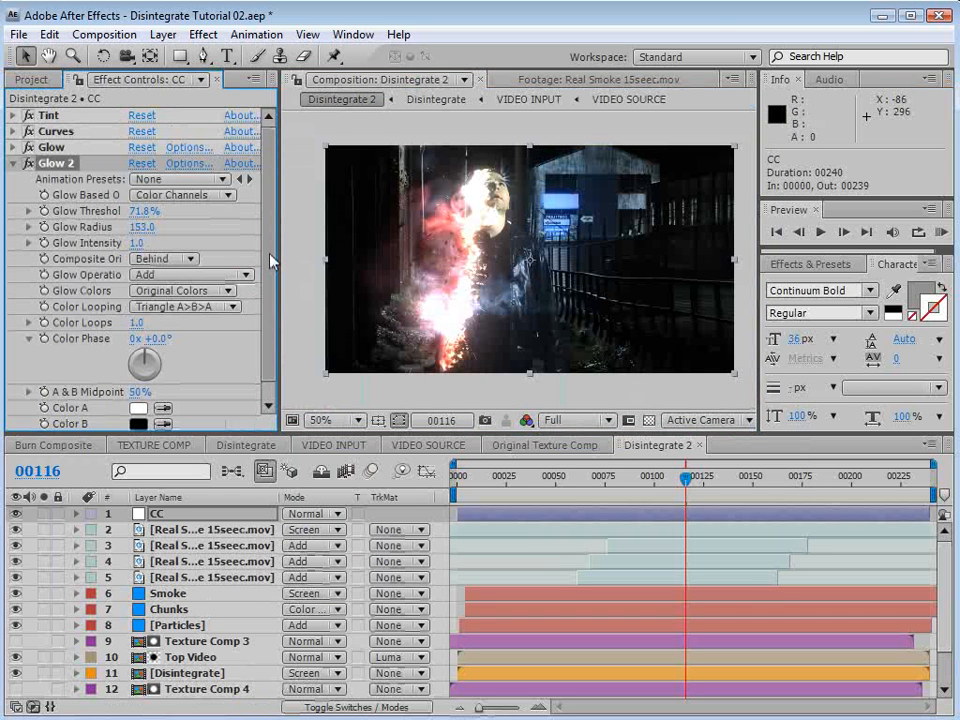
{"action": "left_click", "coordinate": [12, 133]}
{"action": "left_click", "coordinate": [160, 163]}
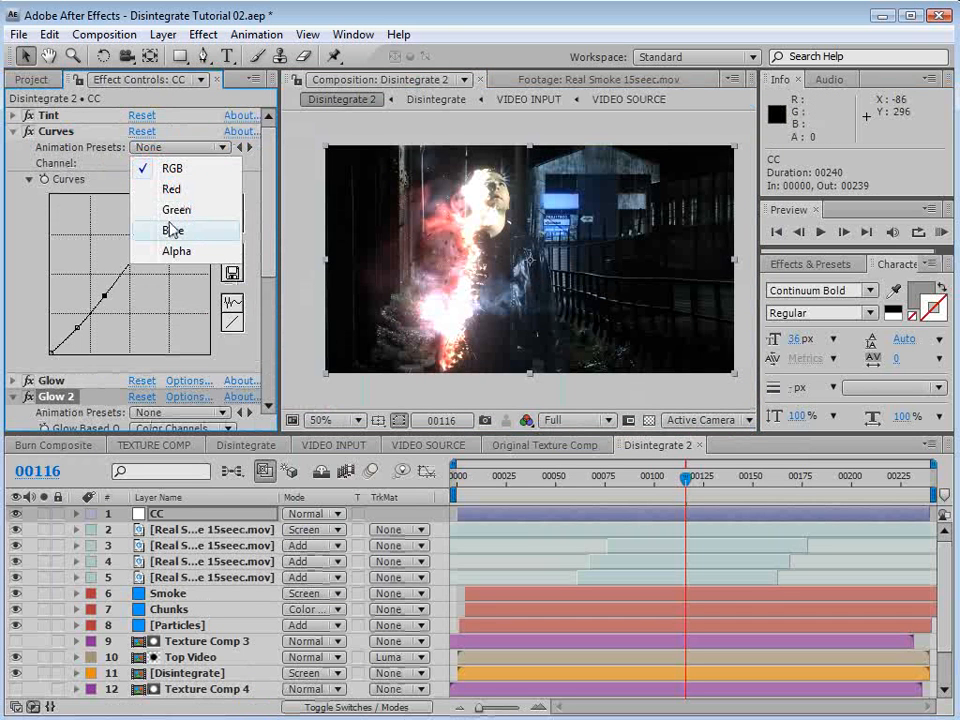
{"action": "left_click", "coordinate": [143, 227]}
{"action": "left_click_drag", "start_coordinate": [124, 269], "coordinate": [137, 281]}
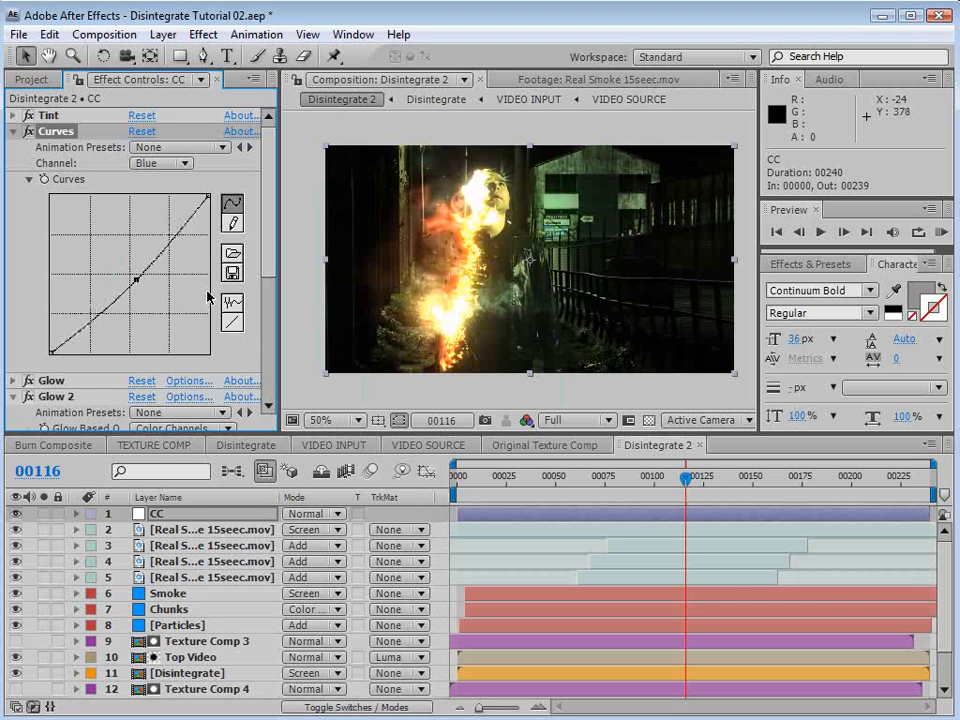
Change the blending mode of Real Smoke layers 3, 4 and 5 to Screen at frame 129.
{"action": "left_click_drag", "start_coordinate": [685, 490], "coordinate": [709, 500]}
{"action": "left_click", "coordinate": [200, 545]}
{"action": "left_click", "coordinate": [197, 578], "text": "shift"}
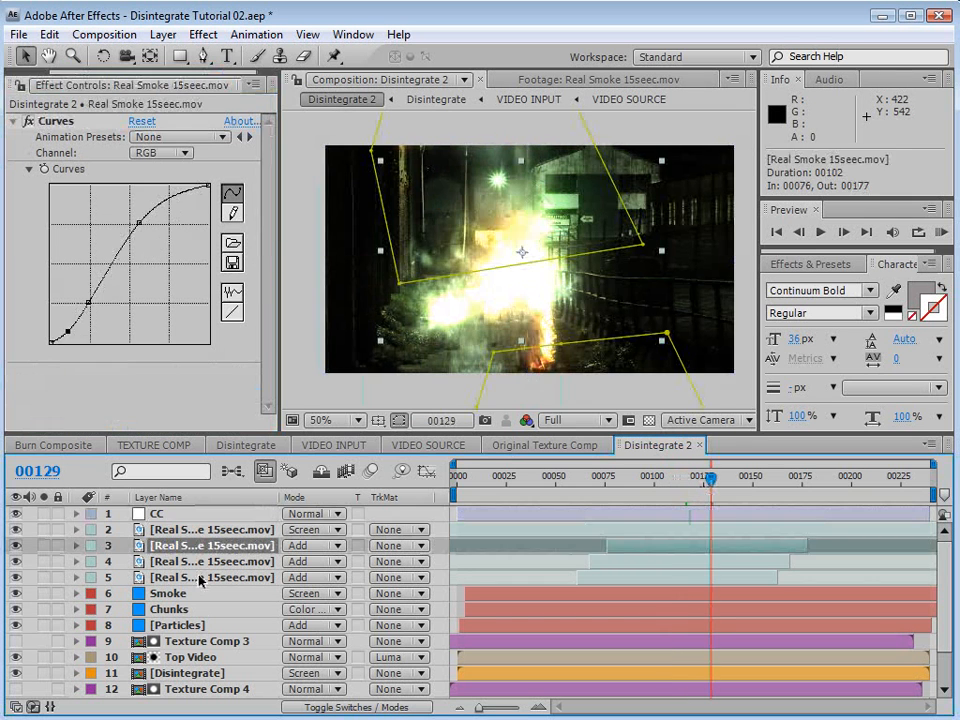
{"action": "left_click", "coordinate": [320, 543]}
{"action": "left_click", "coordinate": [328, 586]}
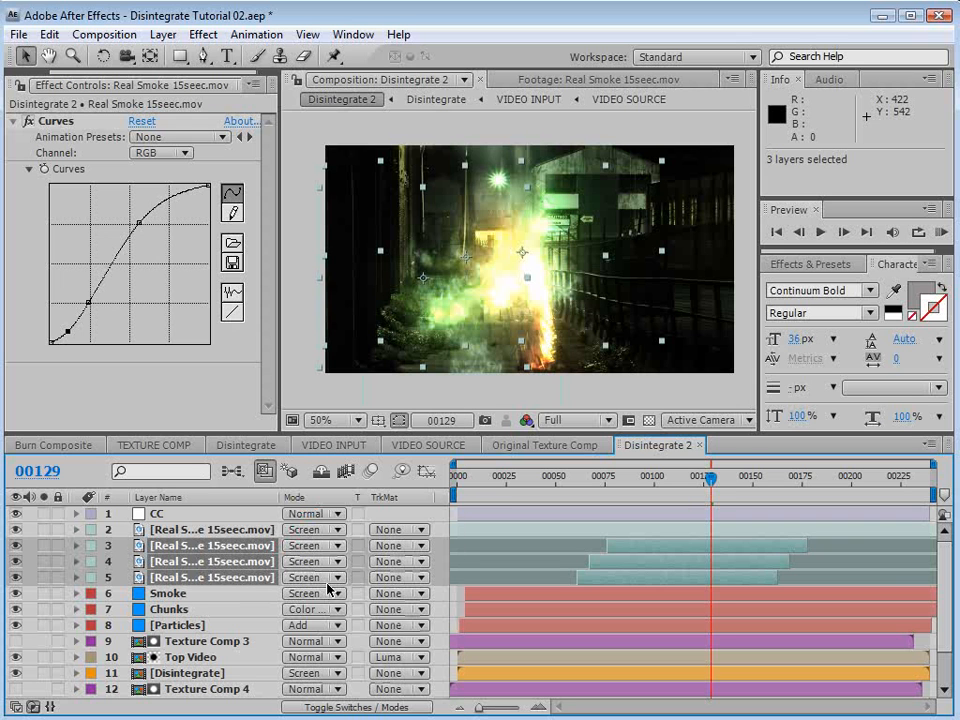
Reveal the opacity of Real Smoke layers 3 to 5 and lower the upper point of their RGB Curves to soften the highlights.
{"action": "key", "text": "t"}
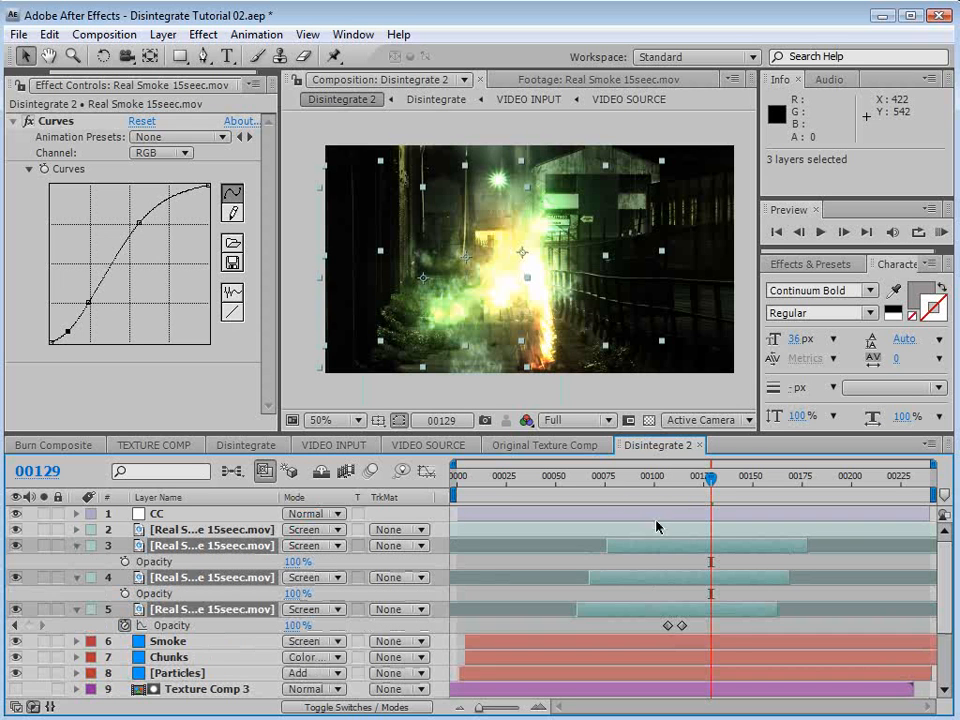
{"action": "left_click", "coordinate": [720, 625]}
{"action": "left_click_drag", "start_coordinate": [697, 477], "coordinate": [704, 478]}
{"action": "left_click", "coordinate": [690, 578]}
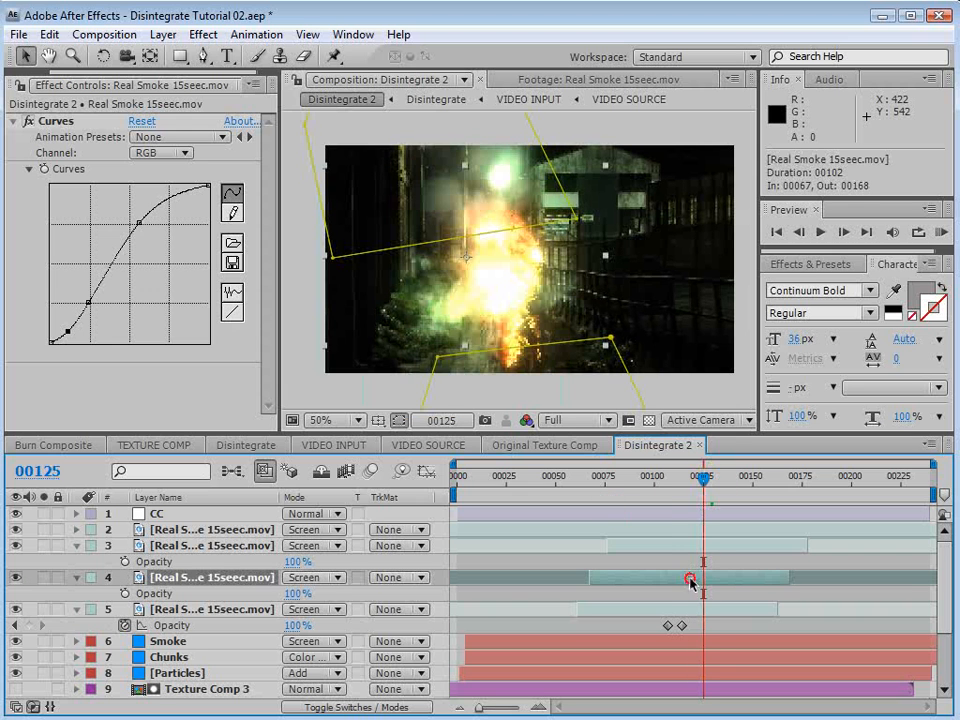
{"action": "left_click", "coordinate": [147, 232]}
{"action": "left_click_drag", "start_coordinate": [147, 232], "coordinate": [149, 234]}
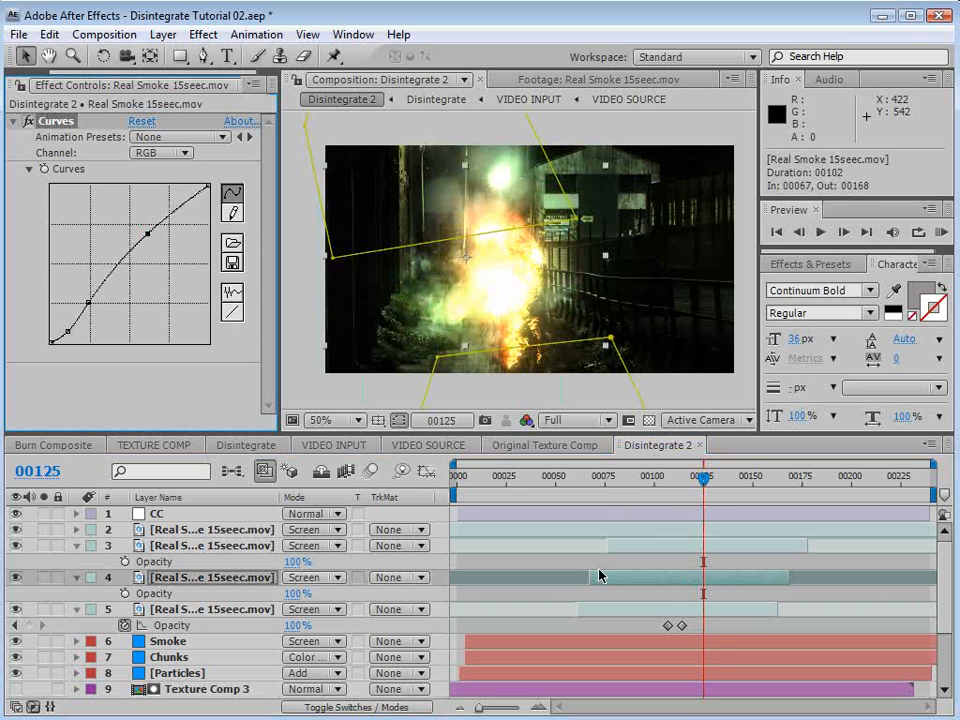
{"action": "left_click", "coordinate": [639, 545]}
{"action": "left_click", "coordinate": [140, 228]}
{"action": "left_click_drag", "start_coordinate": [143, 230], "coordinate": [150, 236]}
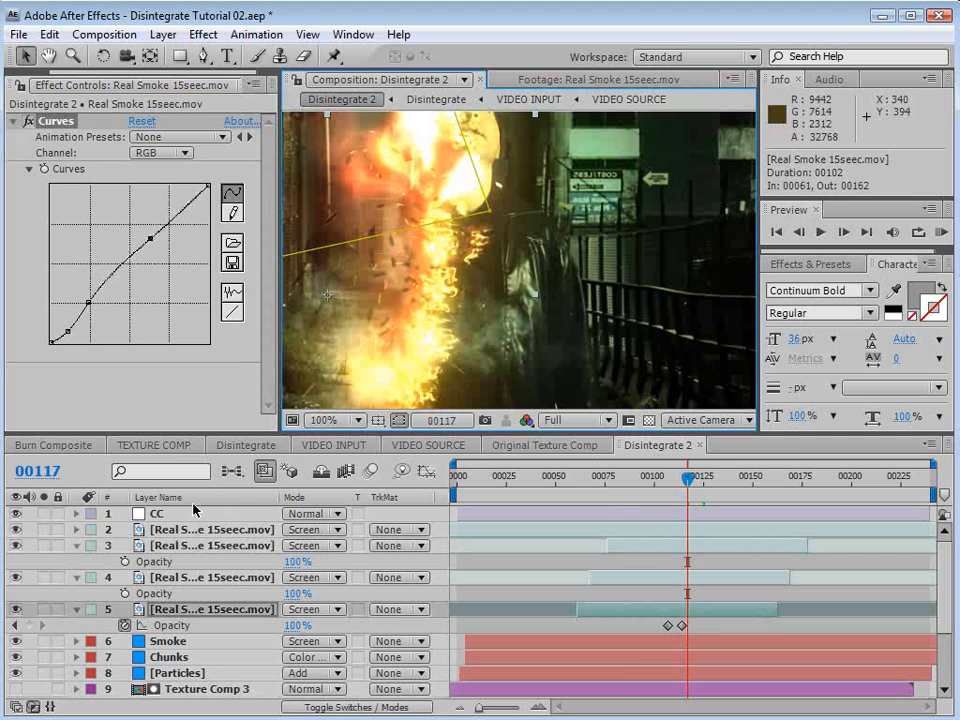
Add a second Tint after the glows on the CC layer, set its Amount to Tint to 51%, and inspect the enlarged composition.
{"action": "left_click", "coordinate": [155, 514]}
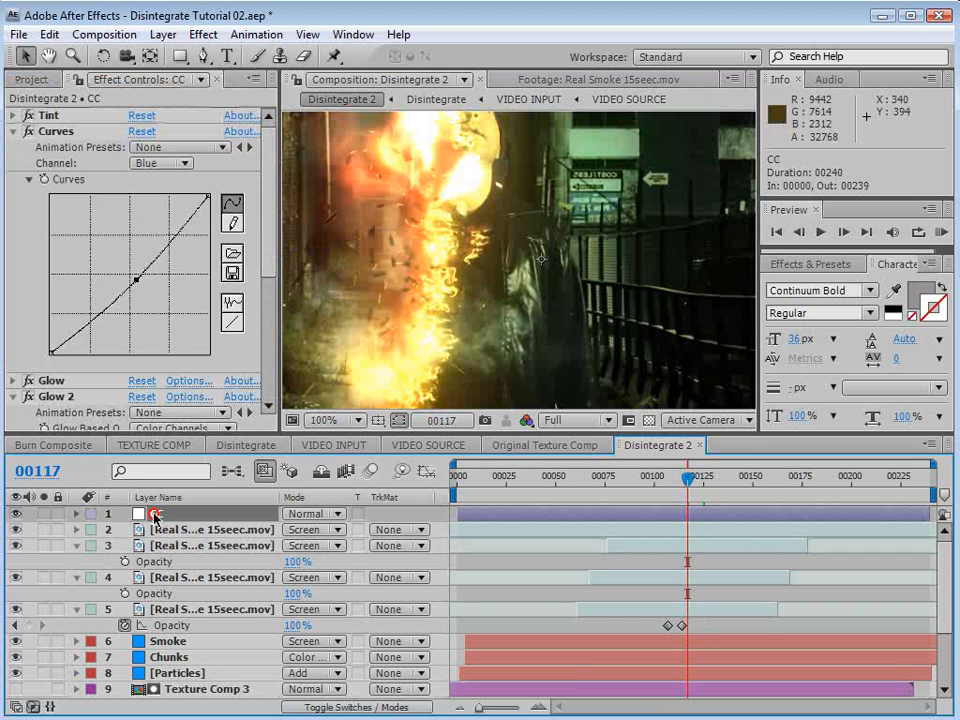
{"action": "left_click", "coordinate": [11, 132]}
{"action": "left_click", "coordinate": [12, 163]}
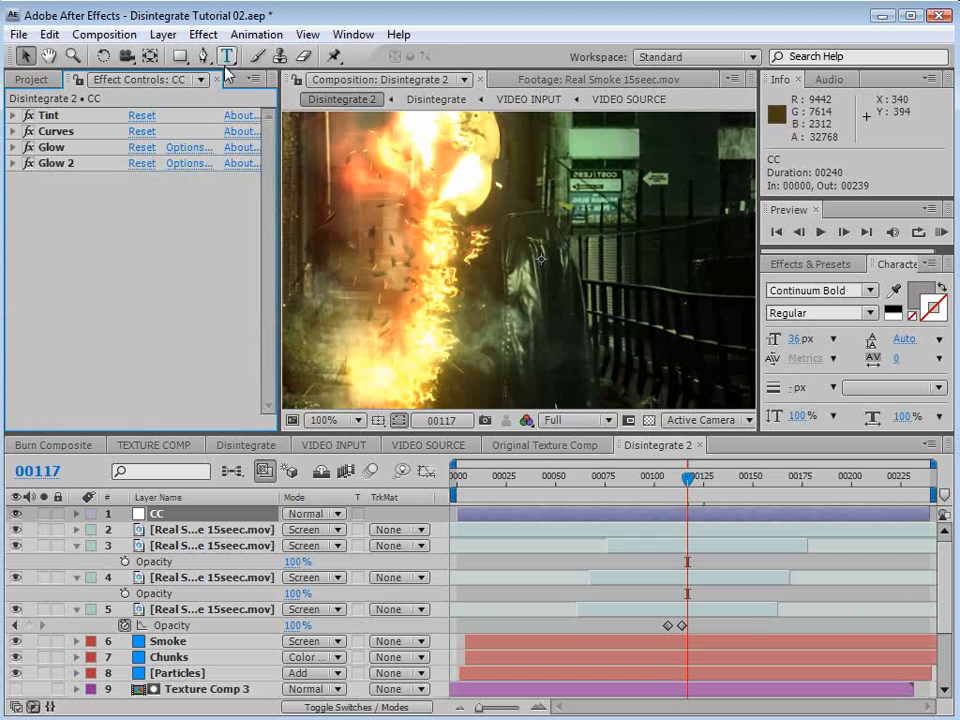
{"action": "left_click", "coordinate": [200, 38]}
{"action": "left_click", "coordinate": [282, 206]}
{"action": "left_click", "coordinate": [480, 717]}
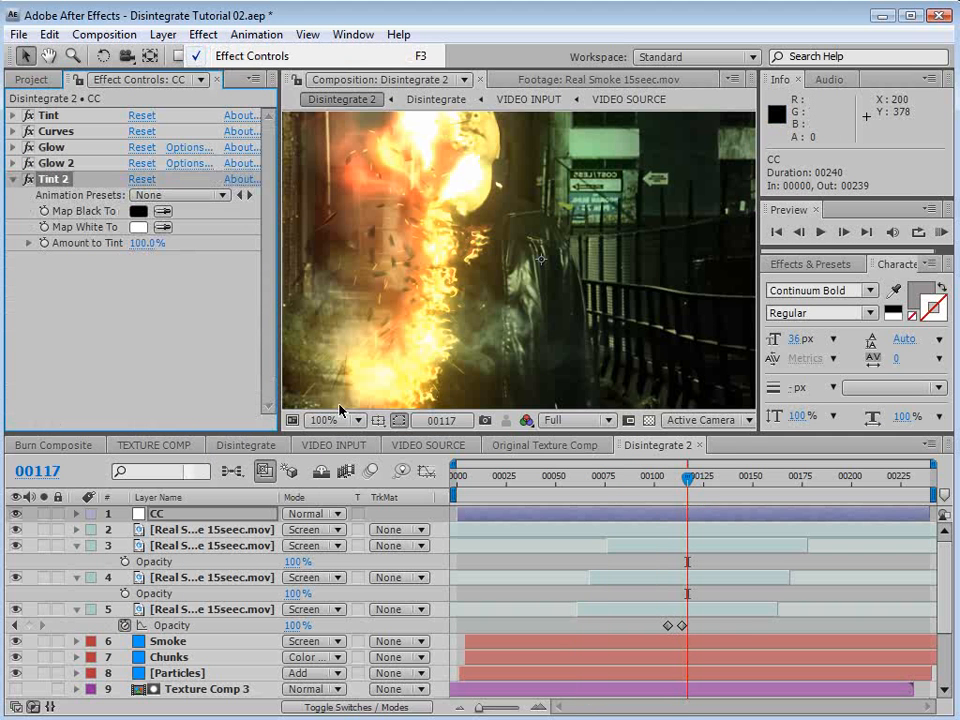
{"action": "left_click_drag", "start_coordinate": [128, 246], "coordinate": [93, 243]}
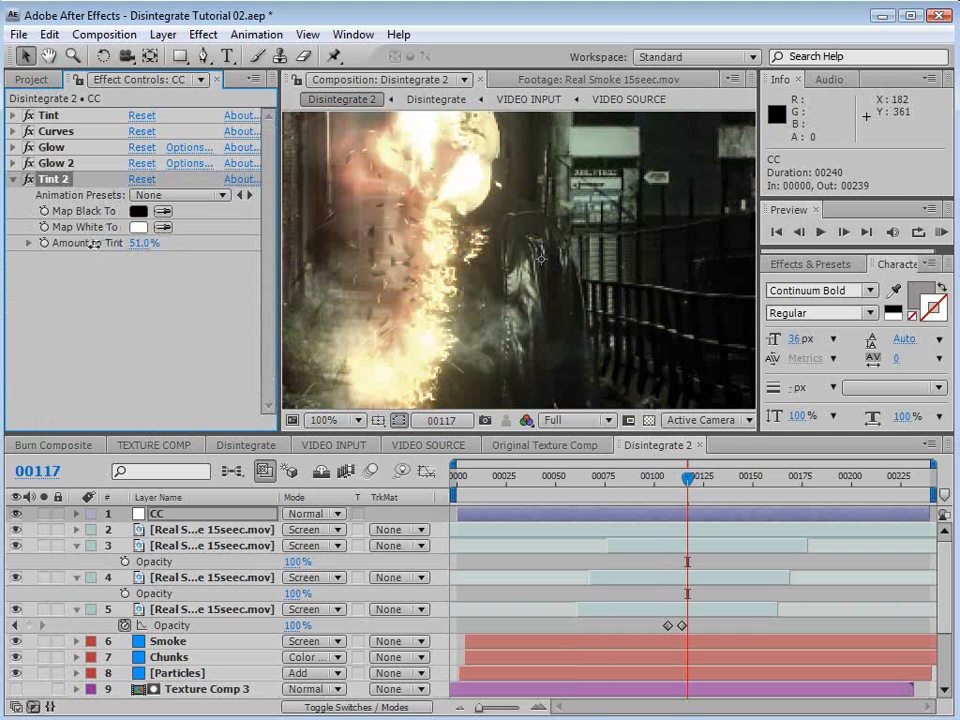
{"action": "key", "text": "grave"}
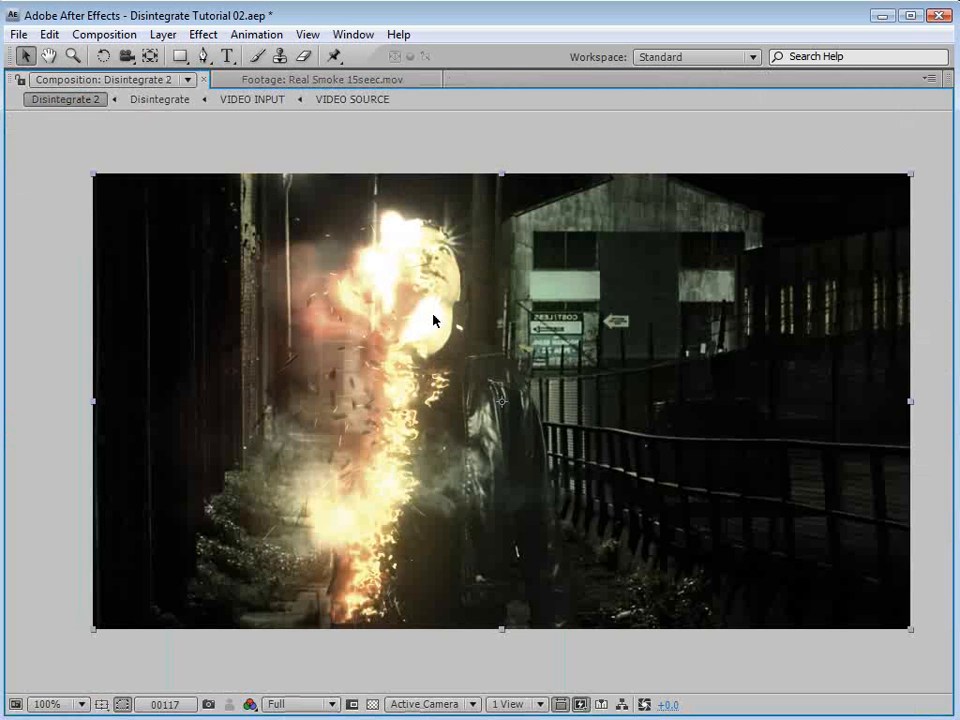
{"action": "key", "text": "grave"}
Shift the Sam GS clip 14 frames earlier in the VIDEO SOURCE composition and check the man's timing in Disintegrate 2.
{"action": "left_click", "coordinate": [621, 394]}
{"action": "mouse_move", "coordinate": [669, 480]}
{"action": "left_mouse_down"}
{"action": "mouse_move", "coordinate": [650, 482]}
{"action": "mouse_move", "coordinate": [689, 489]}
{"action": "mouse_move", "coordinate": [674, 483]}
{"action": "mouse_move", "coordinate": [682, 483]}
{"action": "left_mouse_up"}
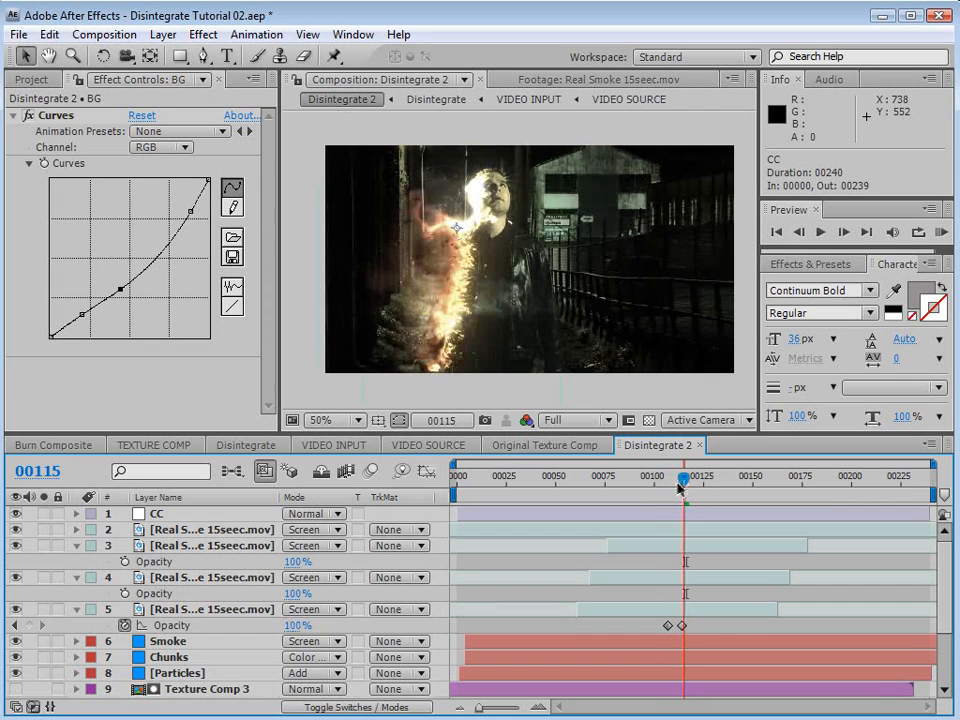
{"action": "left_click", "coordinate": [440, 448]}
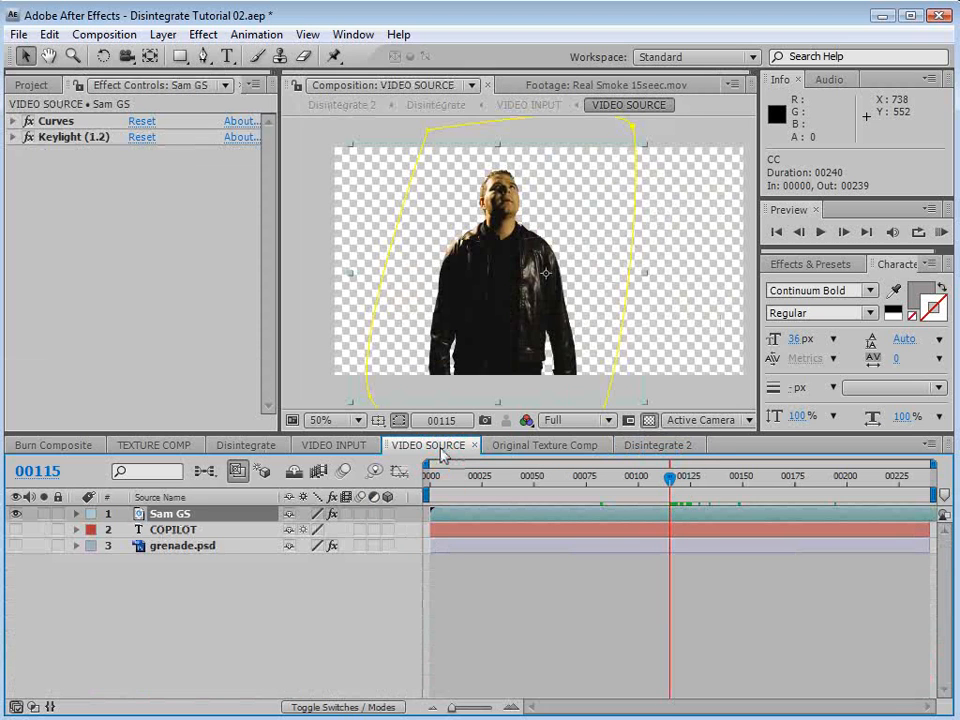
{"action": "left_click_drag", "start_coordinate": [676, 519], "coordinate": [648, 527]}
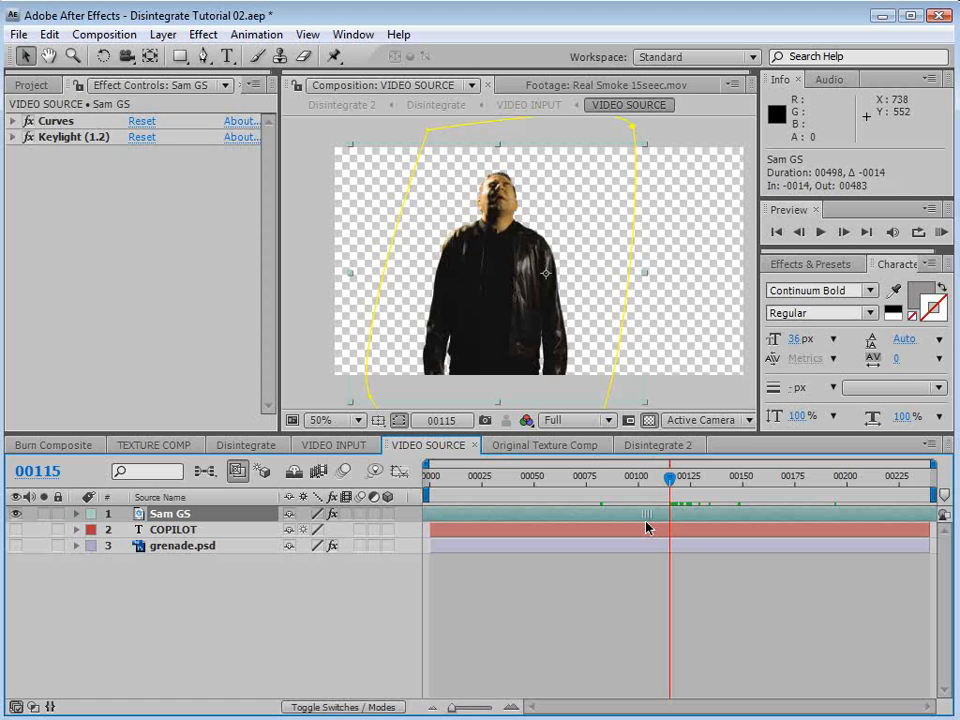
{"action": "left_click", "coordinate": [660, 445]}
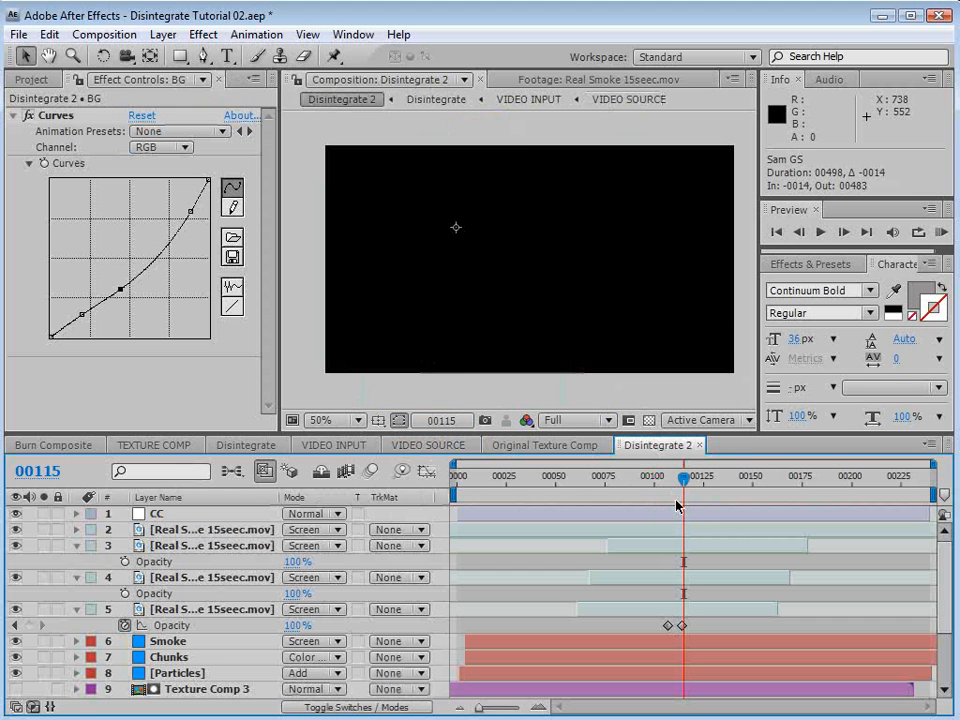
{"action": "left_click_drag", "start_coordinate": [683, 480], "coordinate": [642, 511]}
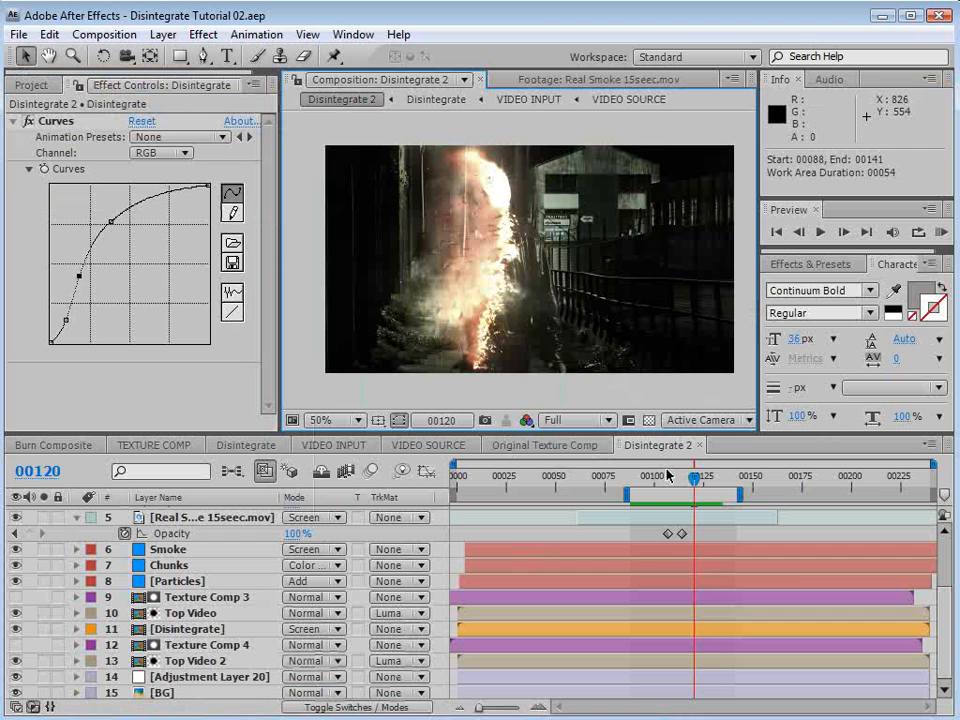
Review the burning sequence around frame 120 and scrub through the rendered Sam Disintegrate movie.
{"action": "left_click_drag", "start_coordinate": [668, 476], "coordinate": [697, 491]}
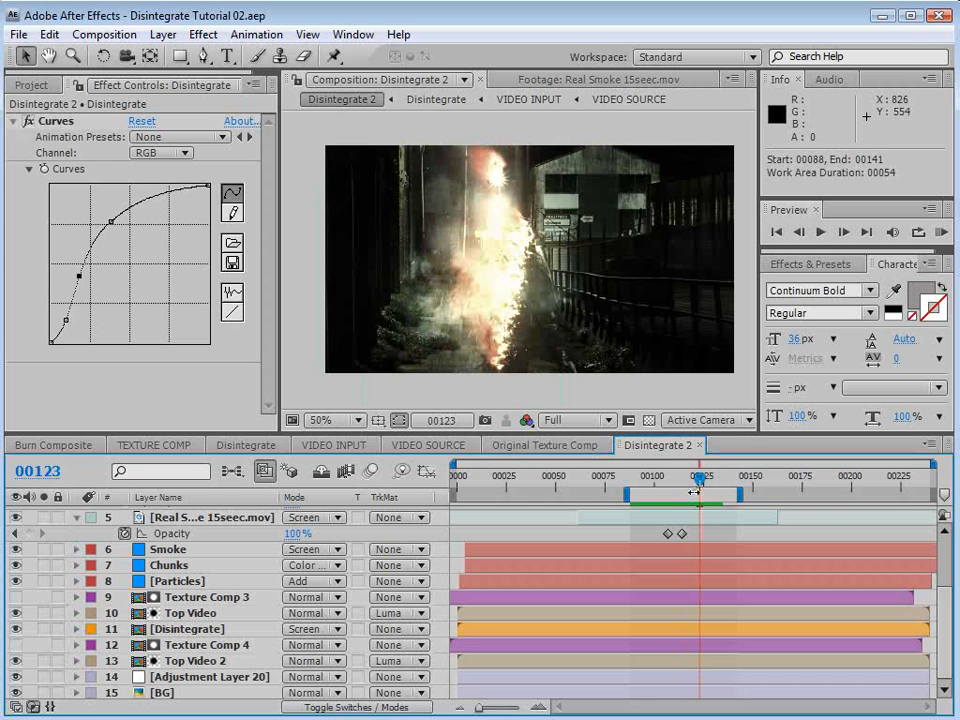
{"action": "left_click_drag", "start_coordinate": [698, 487], "coordinate": [718, 487]}
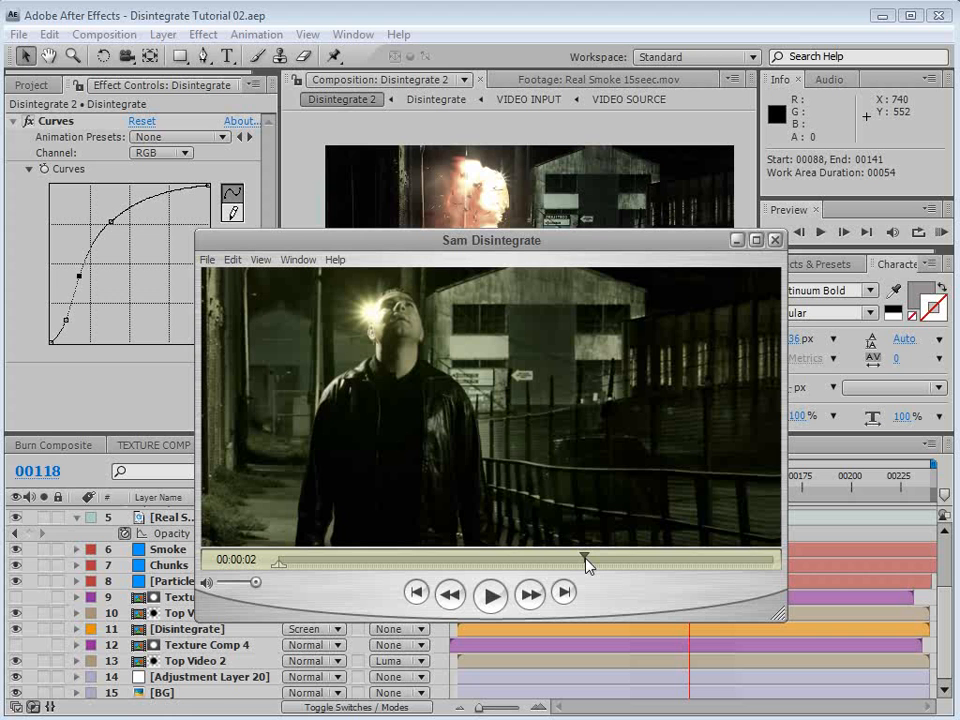
{"action": "left_click_drag", "start_coordinate": [586, 565], "coordinate": [645, 574]}
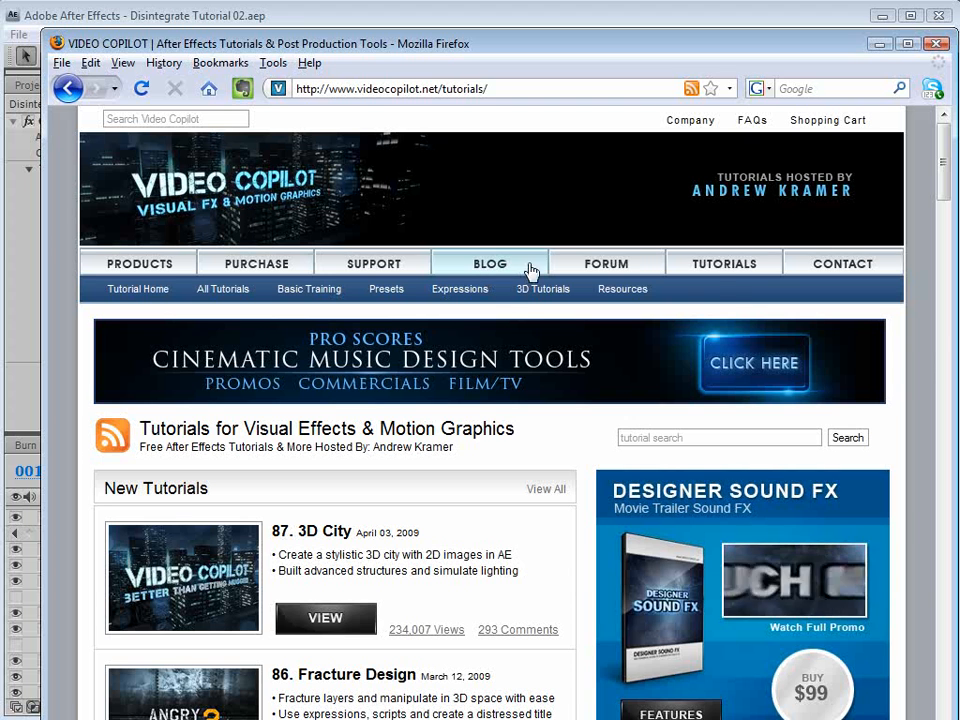
Switch to Firefox and look through the Video Copilot tutorials page and its products page.
{"action": "scroll", "coordinate": [920, 362], "scroll_direction": "down", "scroll_amount": 2}
{"action": "scroll", "coordinate": [920, 362], "scroll_direction": "down", "scroll_amount": 3}
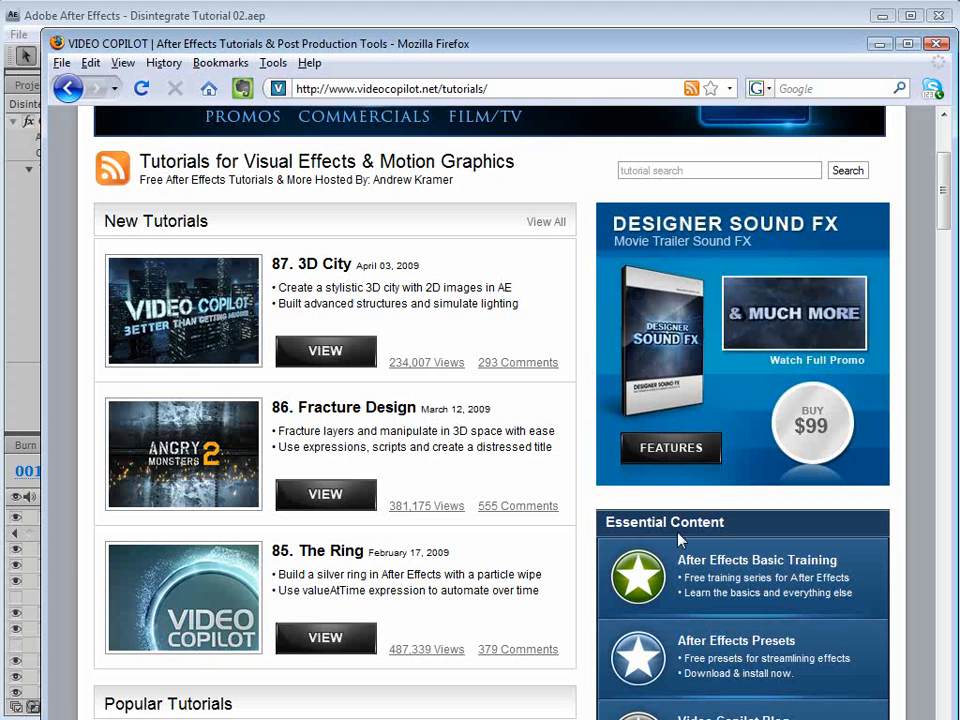
{"action": "left_click_drag", "start_coordinate": [943, 228], "coordinate": [943, 182]}
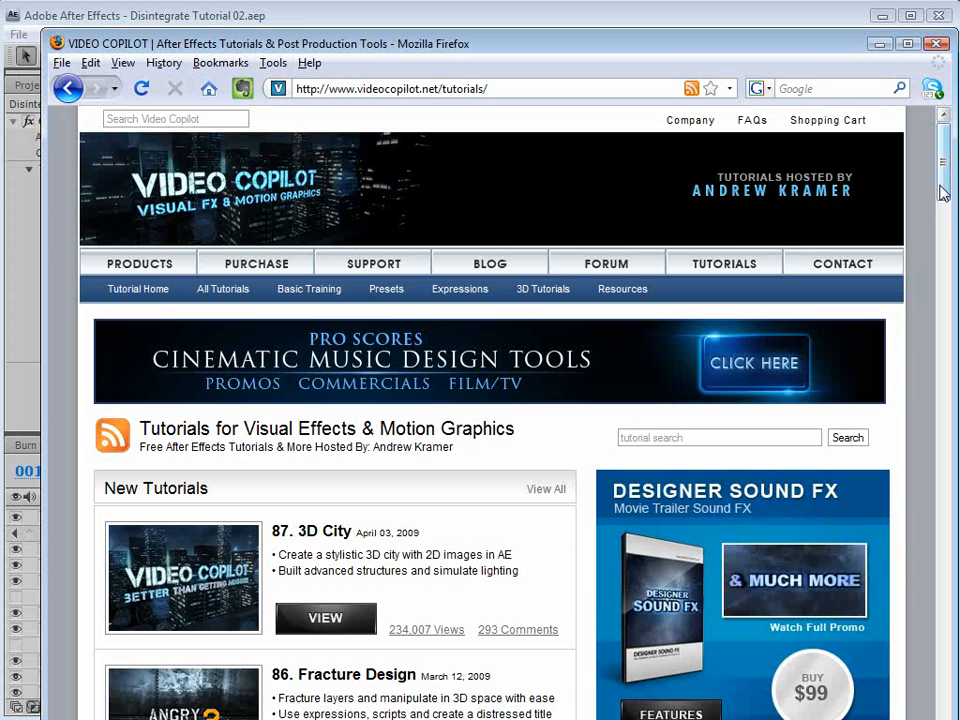
{"action": "scroll", "coordinate": [915, 244], "scroll_direction": "down", "scroll_amount": 1}
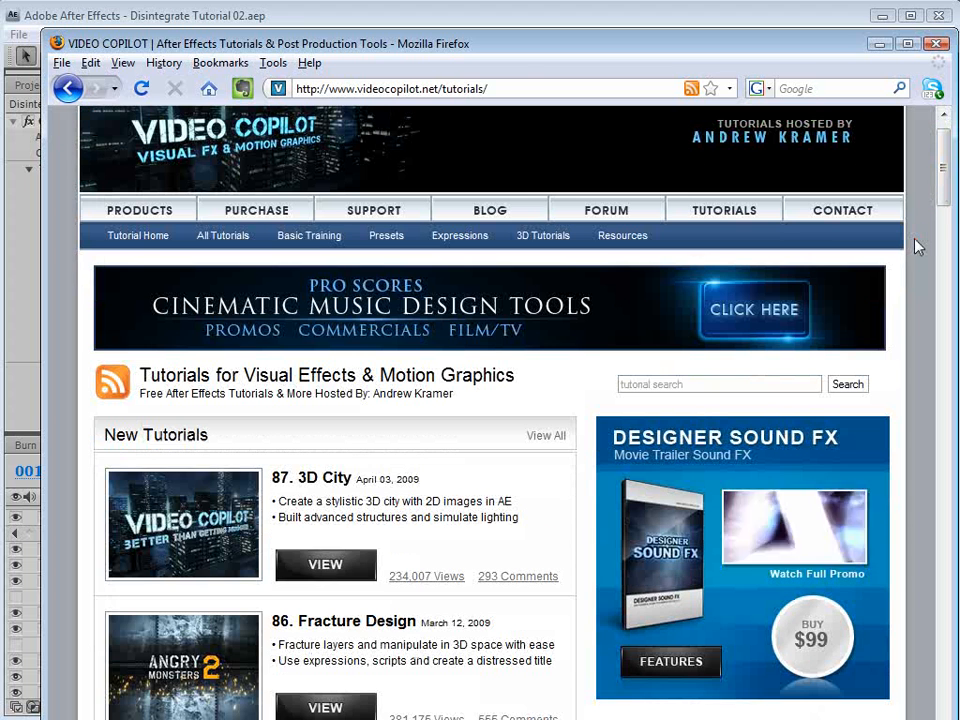
{"action": "scroll", "coordinate": [915, 244], "scroll_direction": "up", "scroll_amount": 1}
{"action": "left_click", "coordinate": [157, 262]}
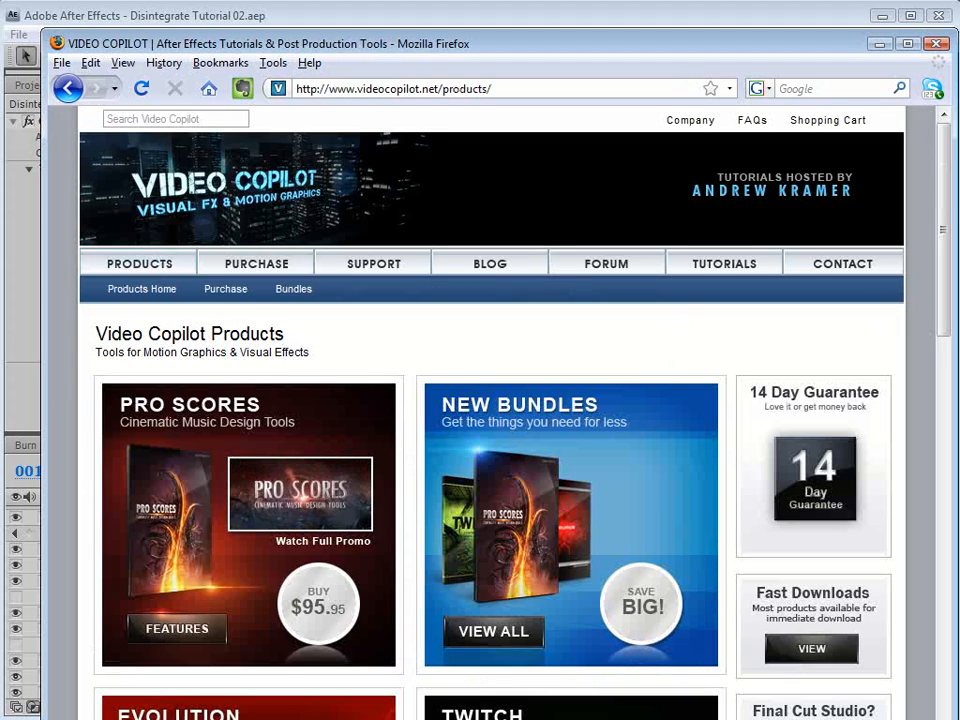
{"action": "left_click_drag", "start_coordinate": [945, 212], "coordinate": [937, 383]}
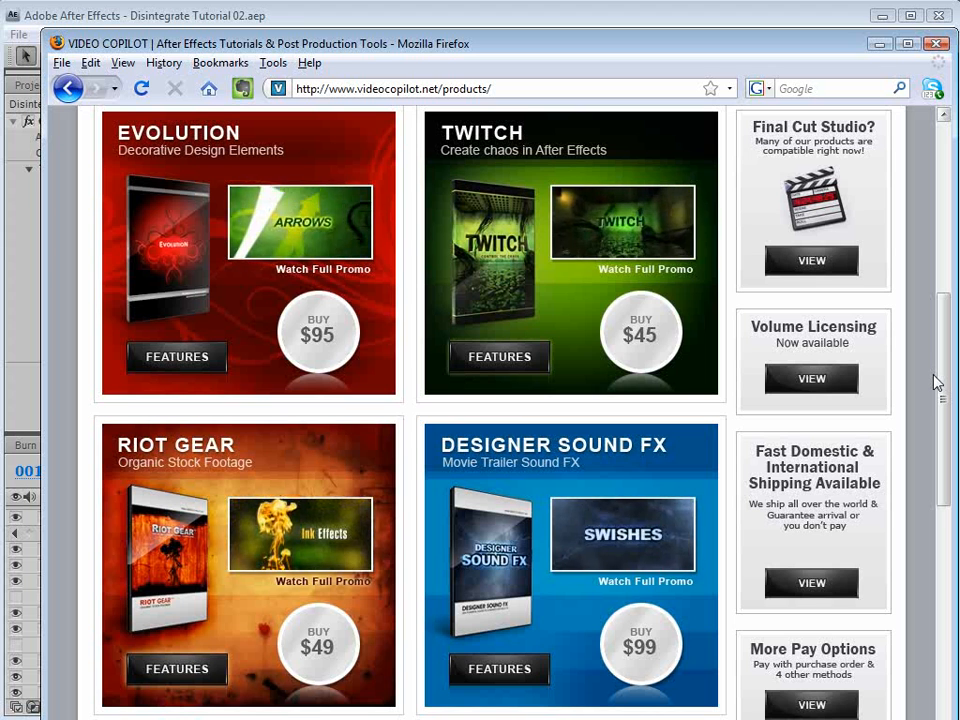
{"action": "left_click_drag", "start_coordinate": [942, 420], "coordinate": [938, 240]}
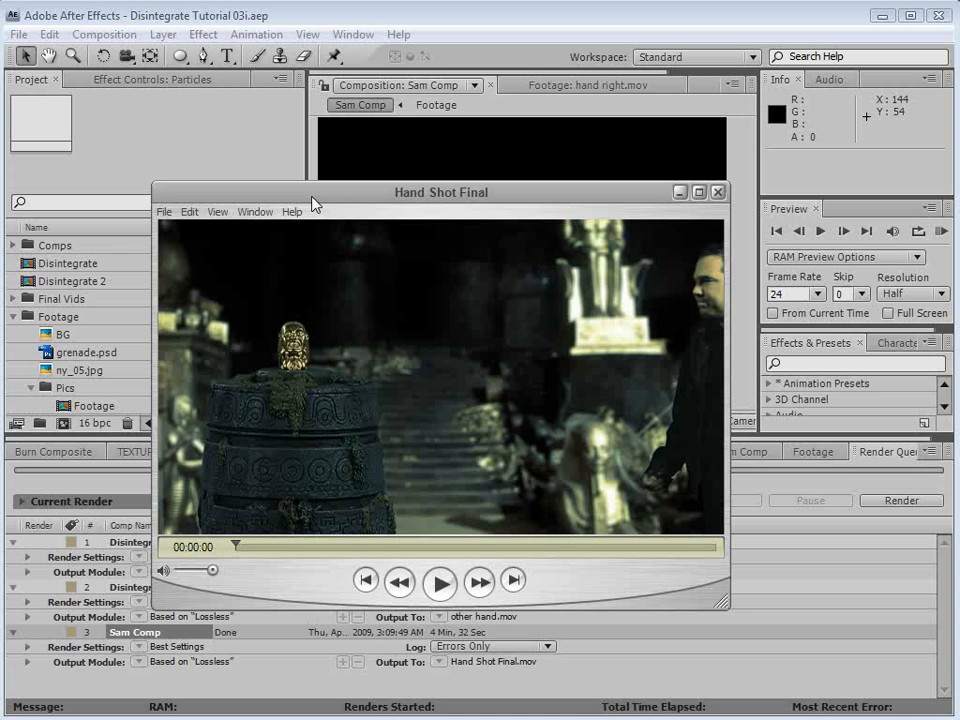
Play the rendered Hand Shot Final movie.
{"action": "key", "text": "space"}
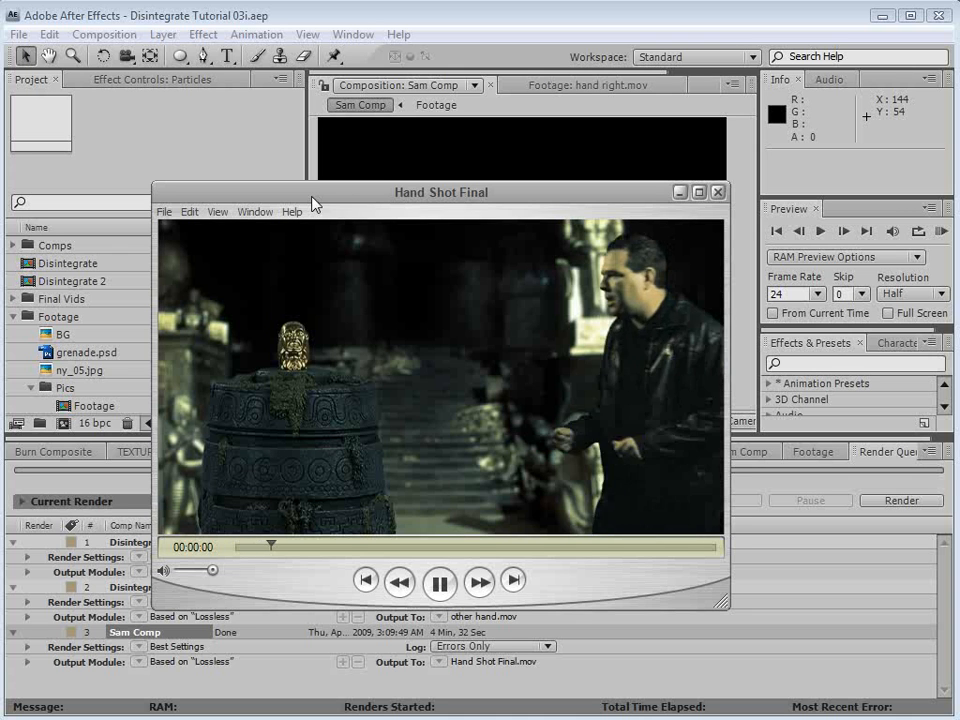